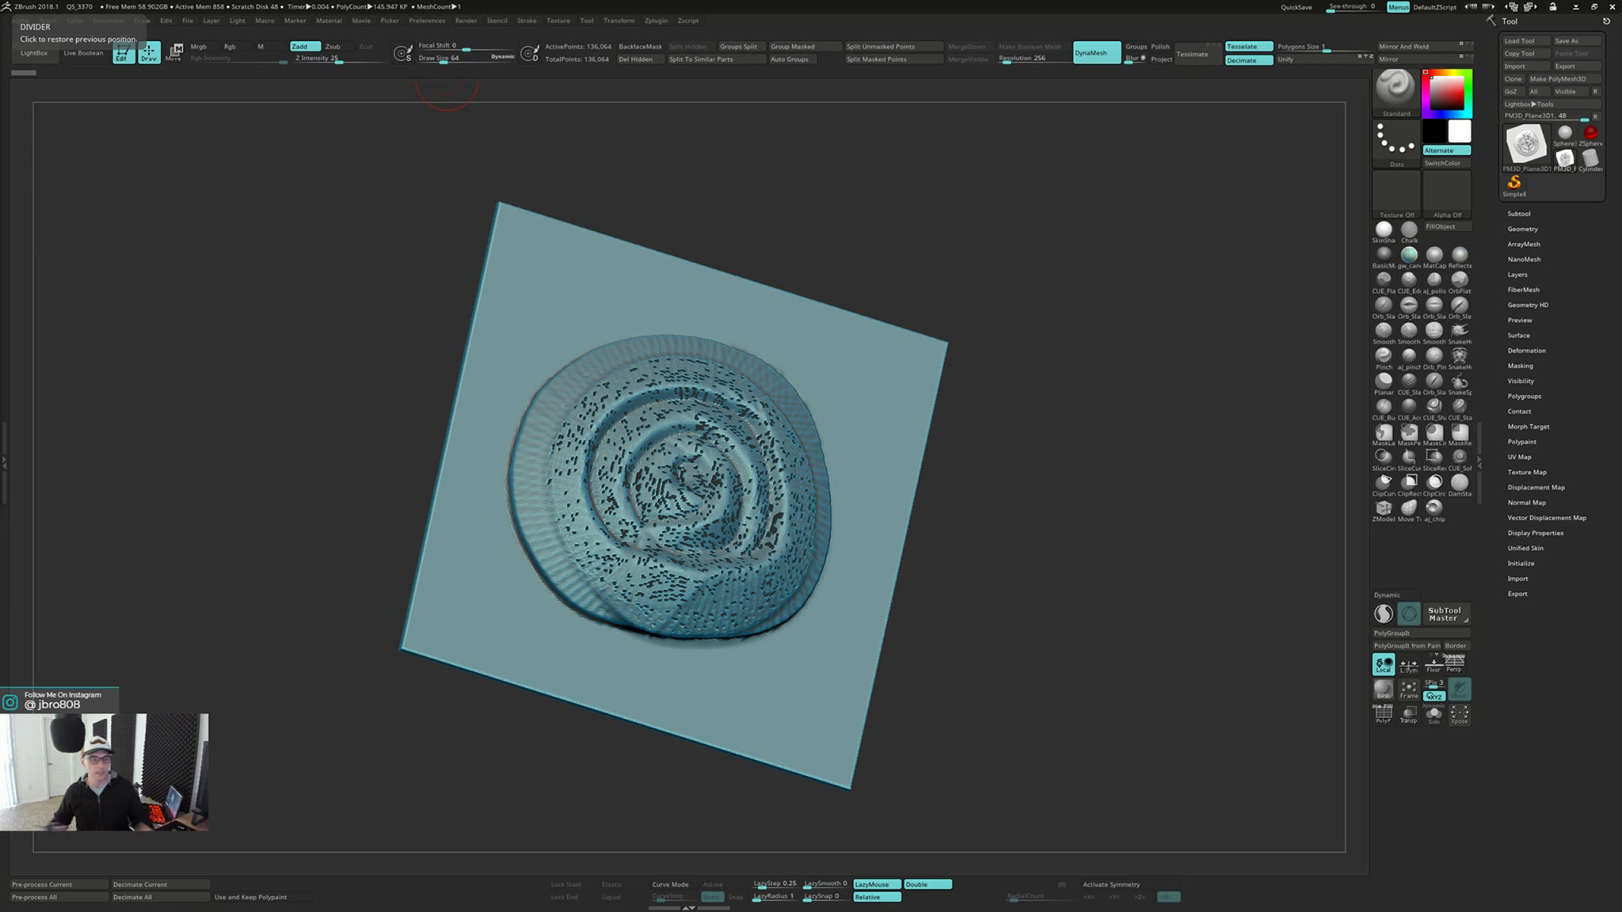
{"action": "mouse_move", "coordinate": [1061, 403]}
{"action": "left_mouse_down"}
{"action": "mouse_move", "coordinate": [1060, 387]}
{"action": "mouse_move", "coordinate": [1042, 416]}
{"action": "left_mouse_up"}
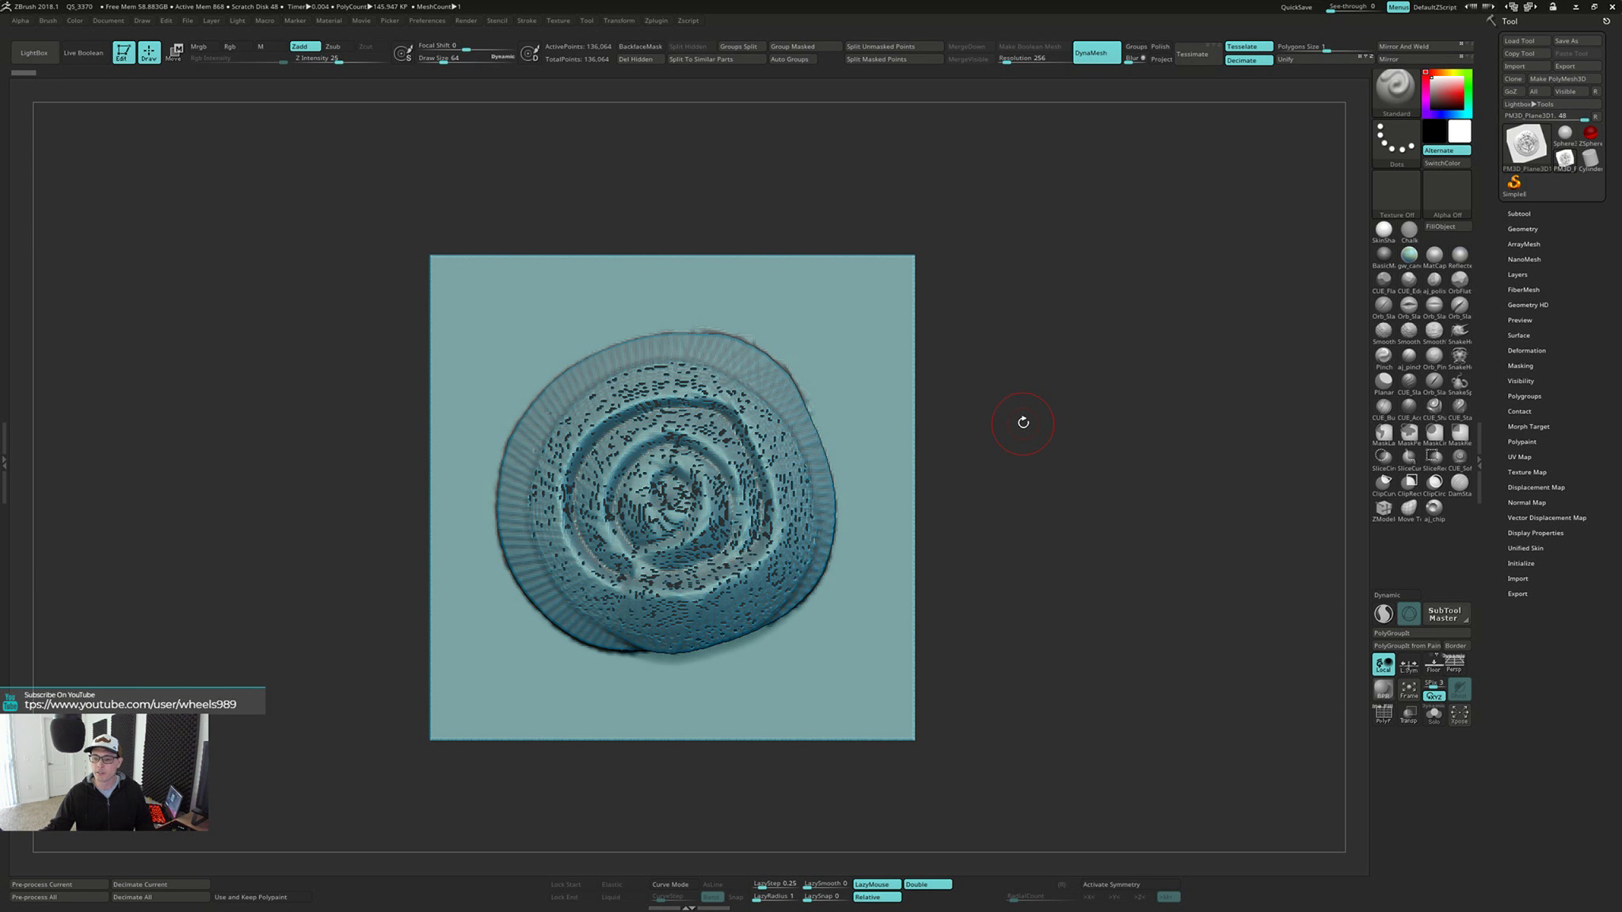
{"action": "left_click_drag", "start_coordinate": [1024, 420], "coordinate": [1026, 424]}
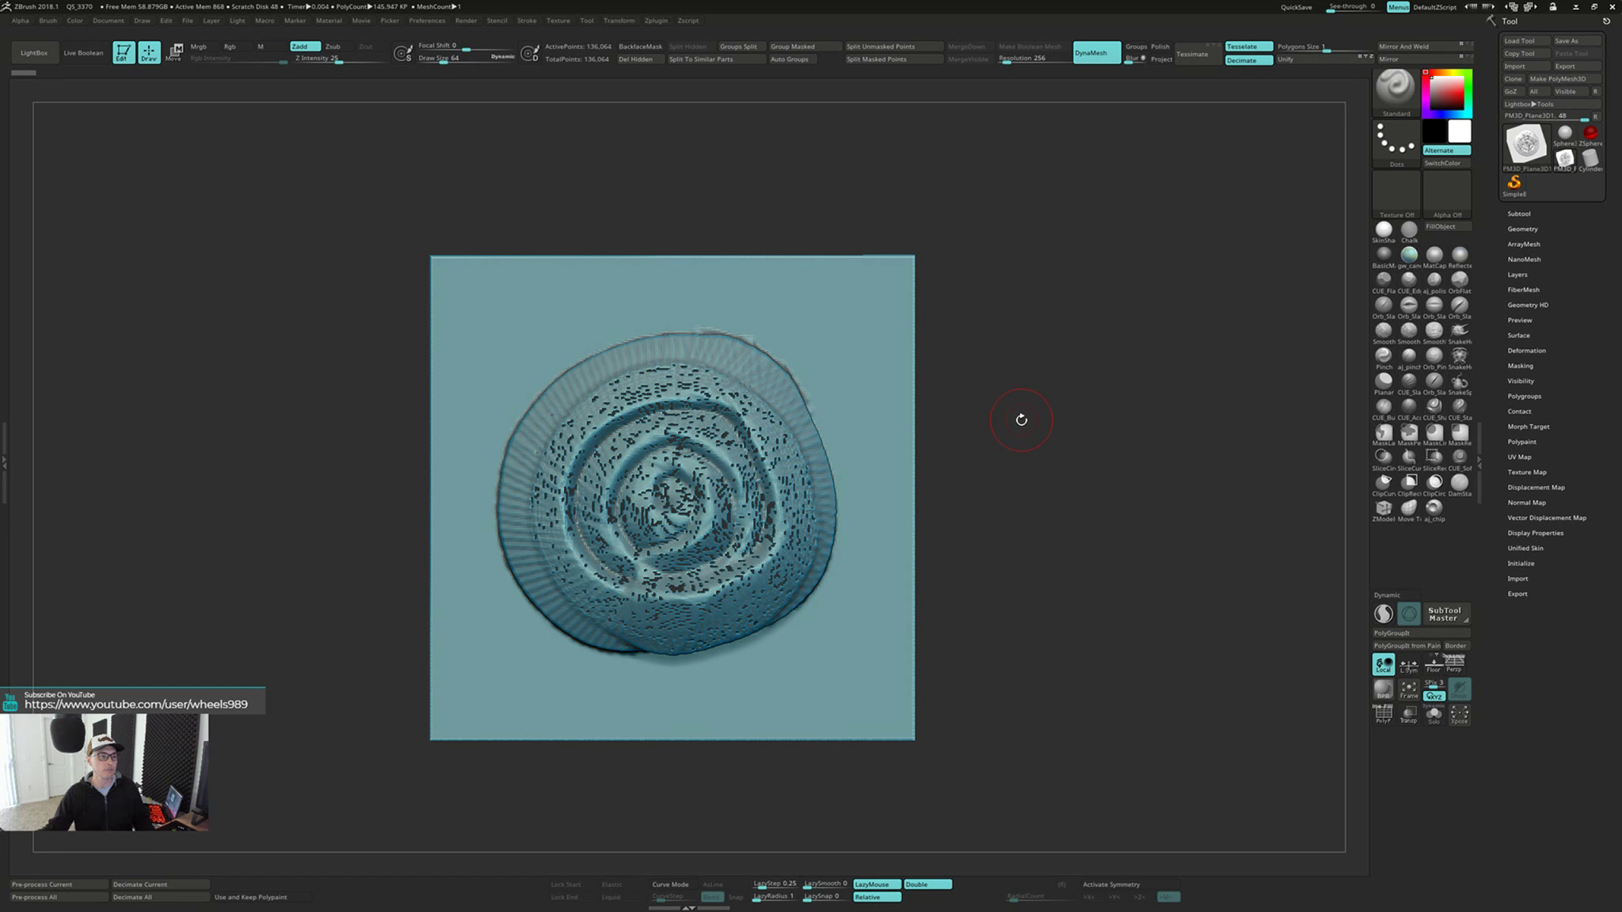
{"action": "left_click_drag", "start_coordinate": [1017, 434], "coordinate": [1018, 437]}
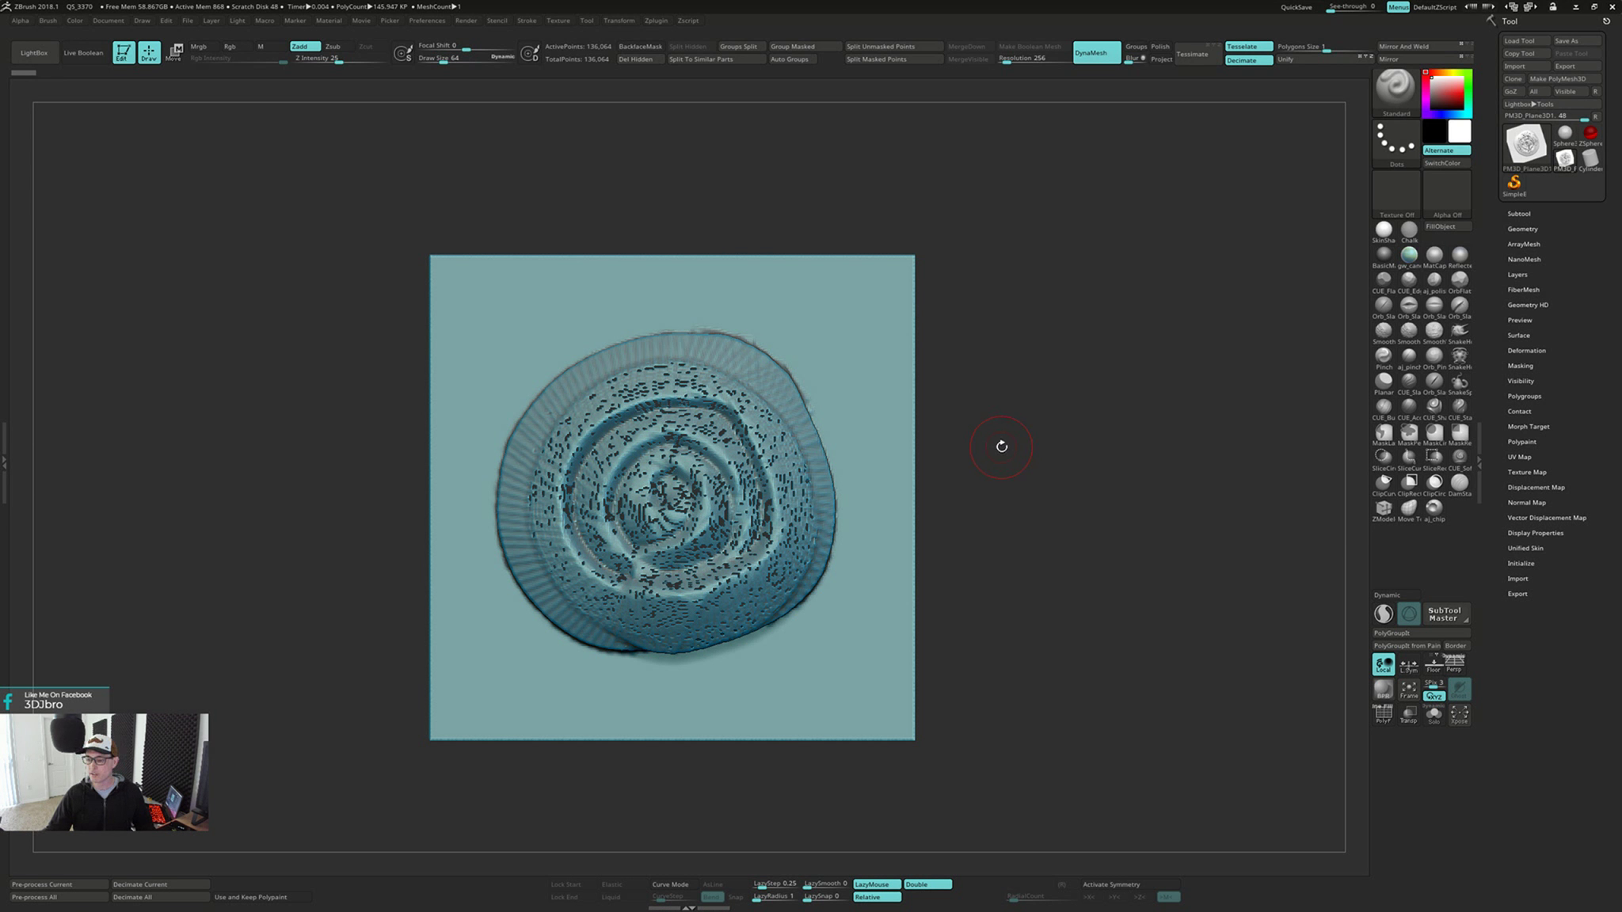
{"action": "mouse_move", "coordinate": [998, 477]}
{"action": "left_mouse_down", "text": "alt"}
{"action": "mouse_move", "coordinate": [1000, 442]}
{"action": "mouse_move", "coordinate": [1003, 457]}
{"action": "left_mouse_up", "text": "alt"}
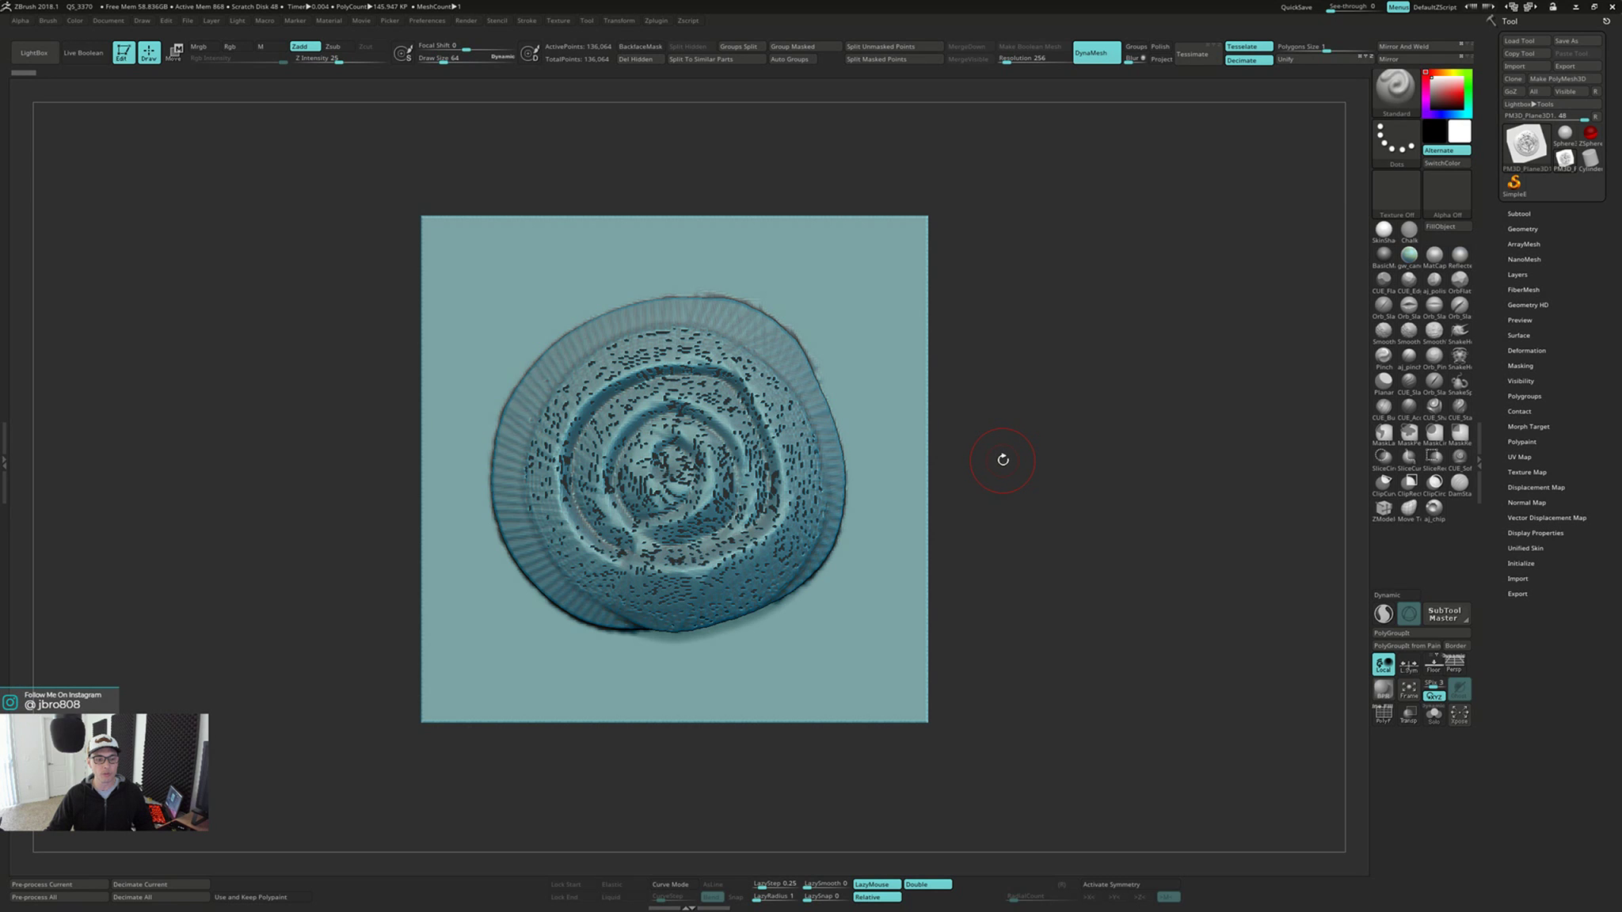
{"action": "mouse_move", "coordinate": [1003, 459]}
{"action": "left_mouse_down"}
{"action": "mouse_move", "coordinate": [986, 467]}
{"action": "mouse_move", "coordinate": [1008, 452]}
{"action": "left_mouse_up"}
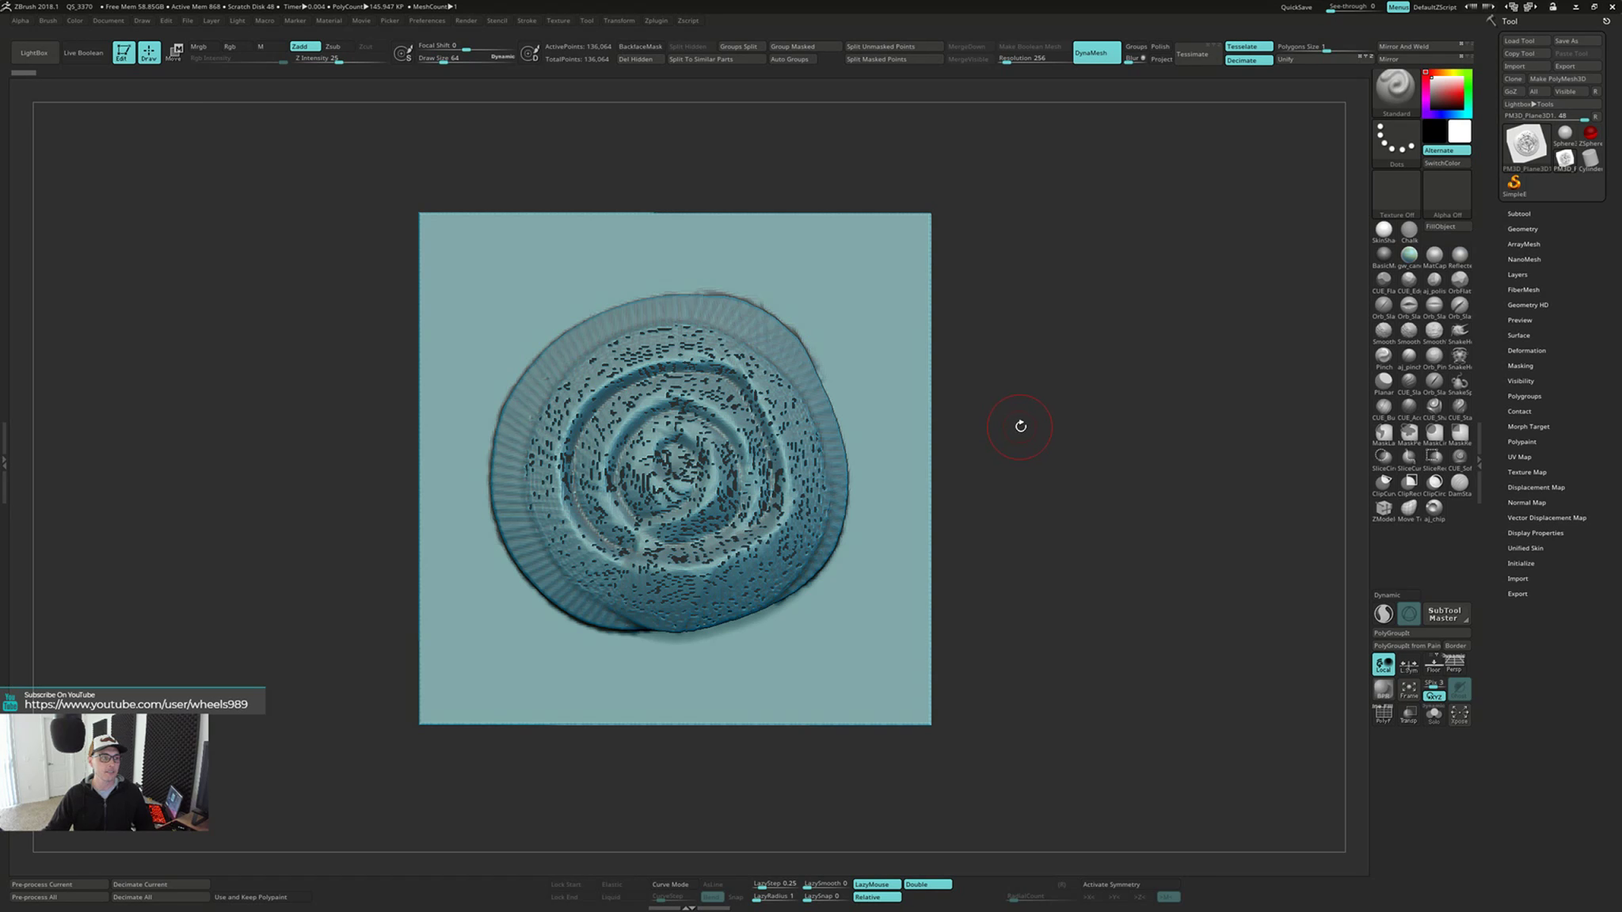
{"action": "mouse_move", "coordinate": [1023, 426]}
{"action": "left_mouse_down"}
{"action": "mouse_move", "coordinate": [1021, 446]}
{"action": "mouse_move", "coordinate": [1006, 438]}
{"action": "mouse_move", "coordinate": [1038, 431]}
{"action": "mouse_move", "coordinate": [1021, 450]}
{"action": "mouse_move", "coordinate": [906, 456]}
{"action": "mouse_move", "coordinate": [1003, 431]}
{"action": "mouse_move", "coordinate": [1006, 476]}
{"action": "mouse_move", "coordinate": [1077, 469]}
{"action": "left_mouse_up"}
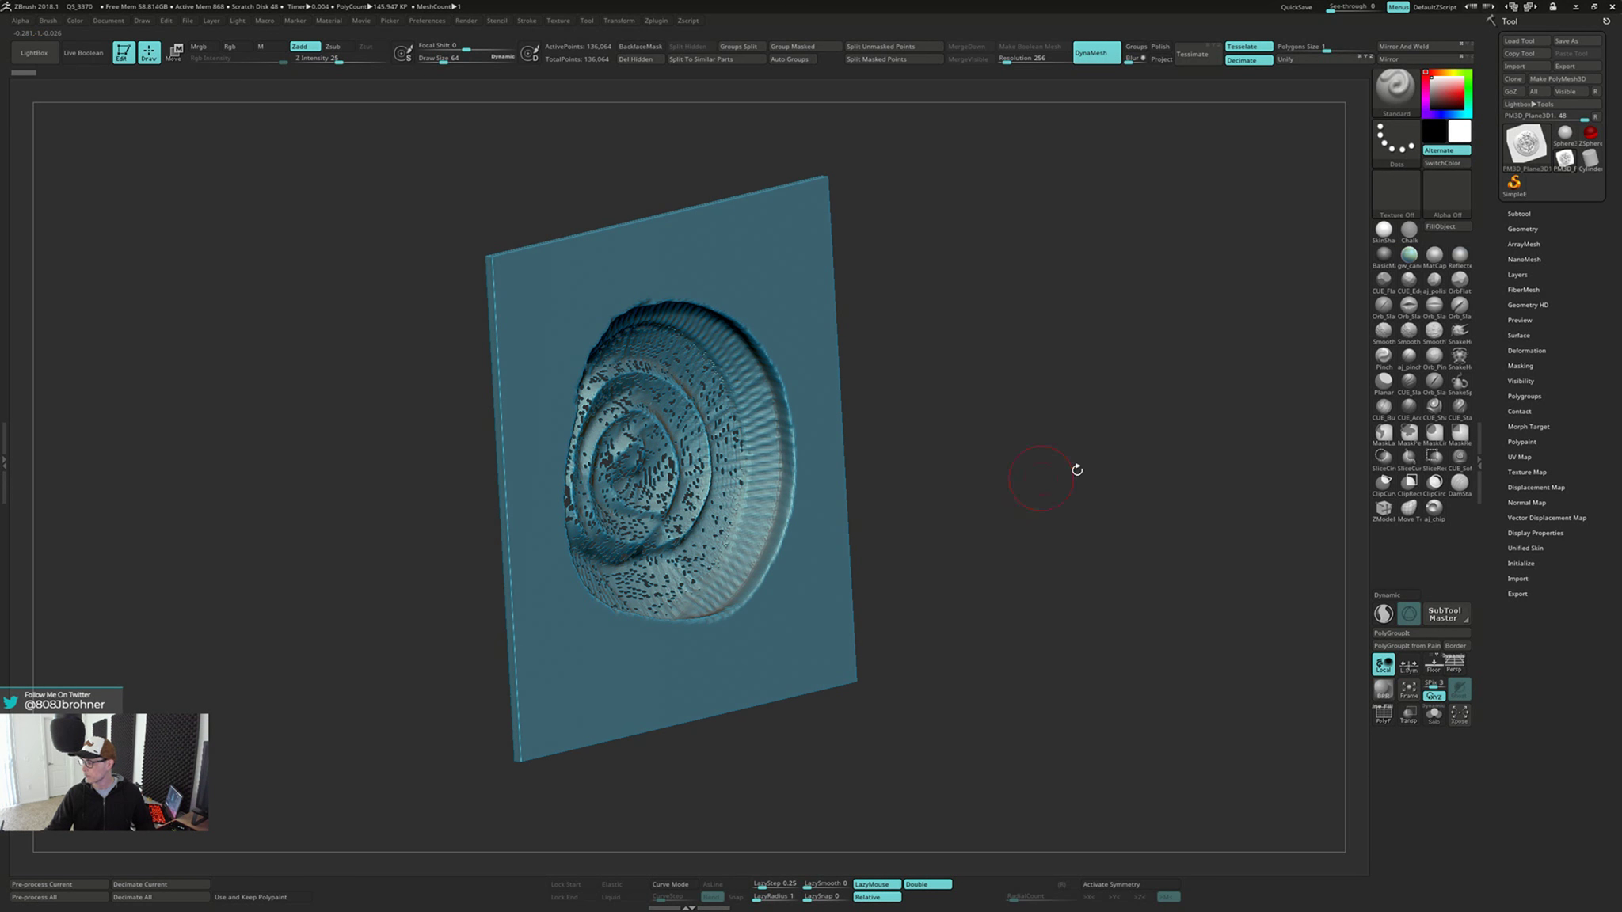
Delete the sculpted plane subtool and accept the deletion
{"action": "left_click", "coordinate": [1519, 213]}
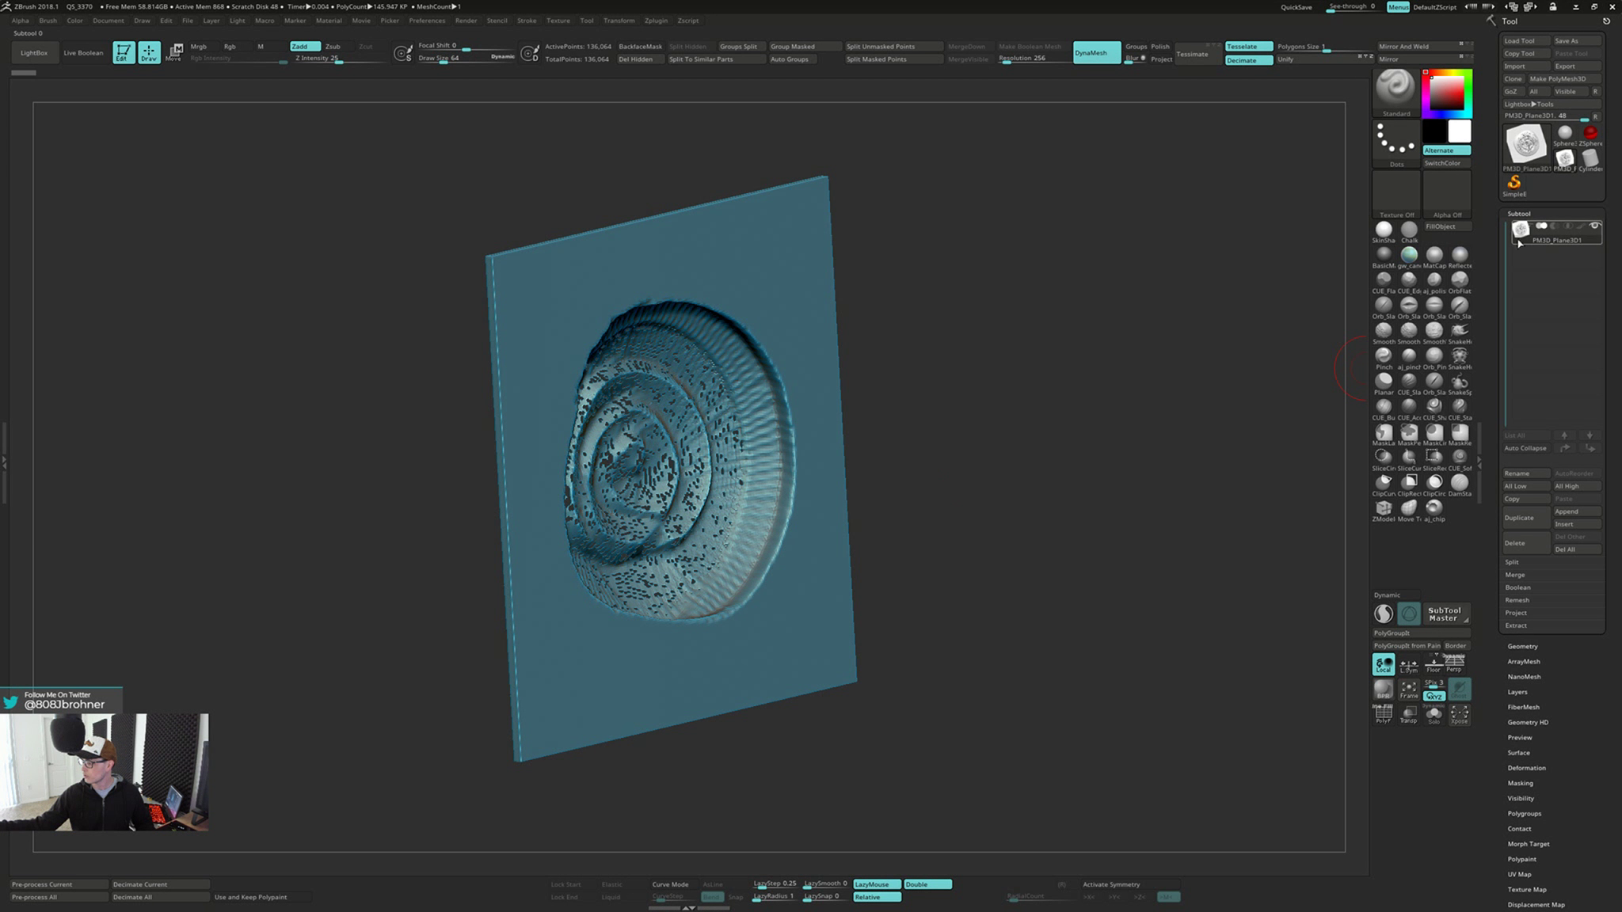
{"action": "left_click", "coordinate": [1516, 544]}
{"action": "left_click", "coordinate": [1411, 567]}
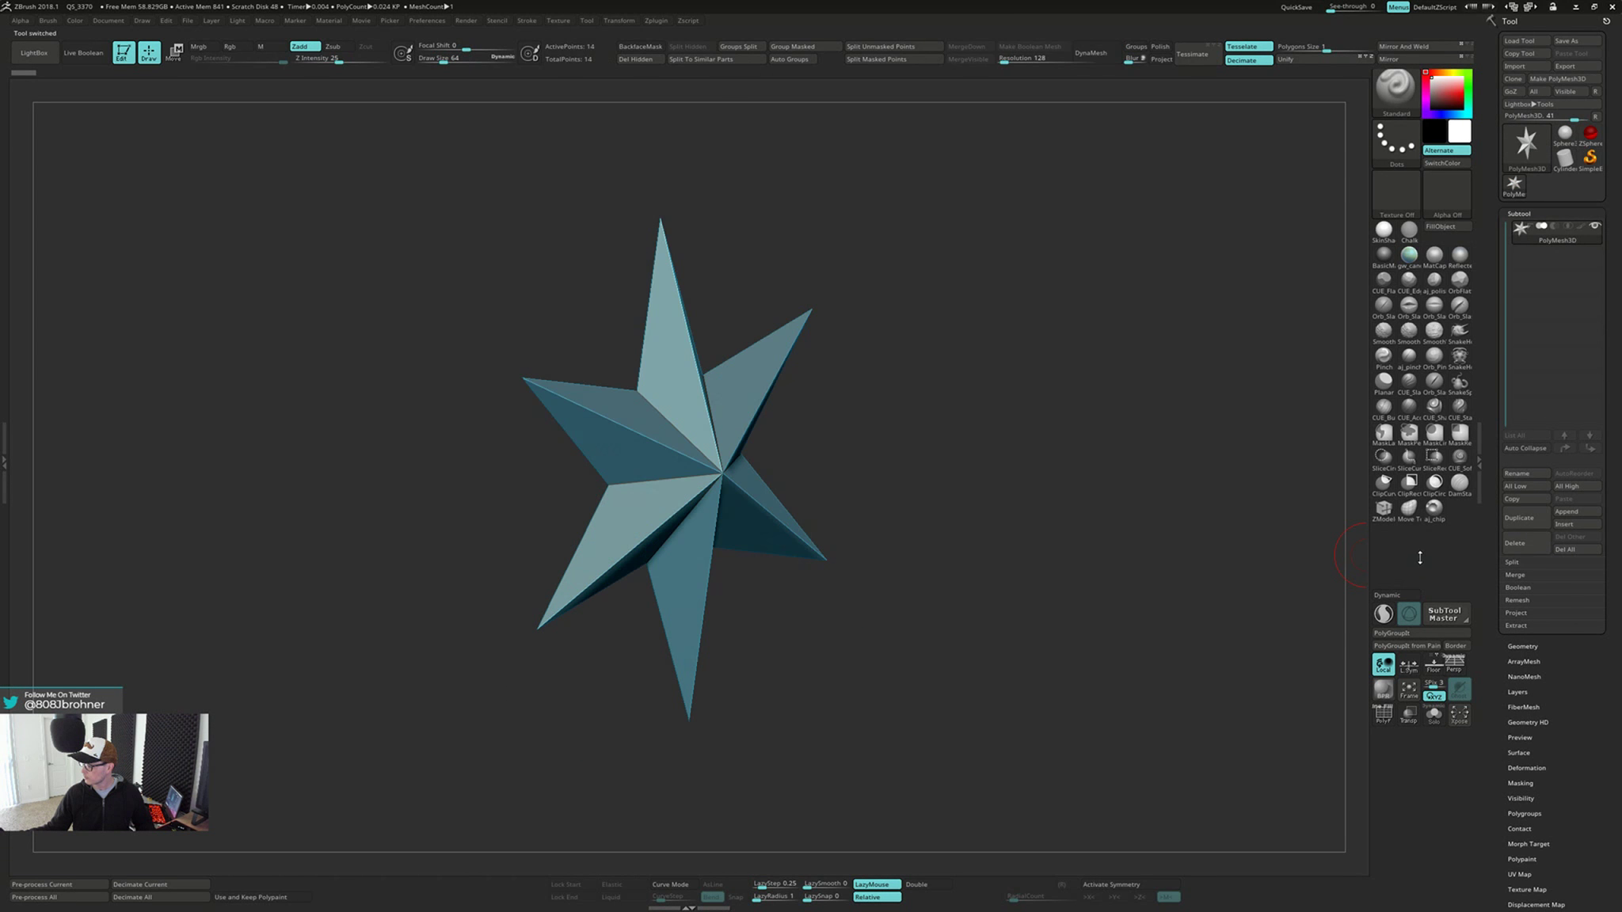
Initialize the star-shaped mesh as a QCube and frame it in the view
{"action": "scroll", "coordinate": [1506, 732], "scroll_direction": "down", "scroll_amount": 5}
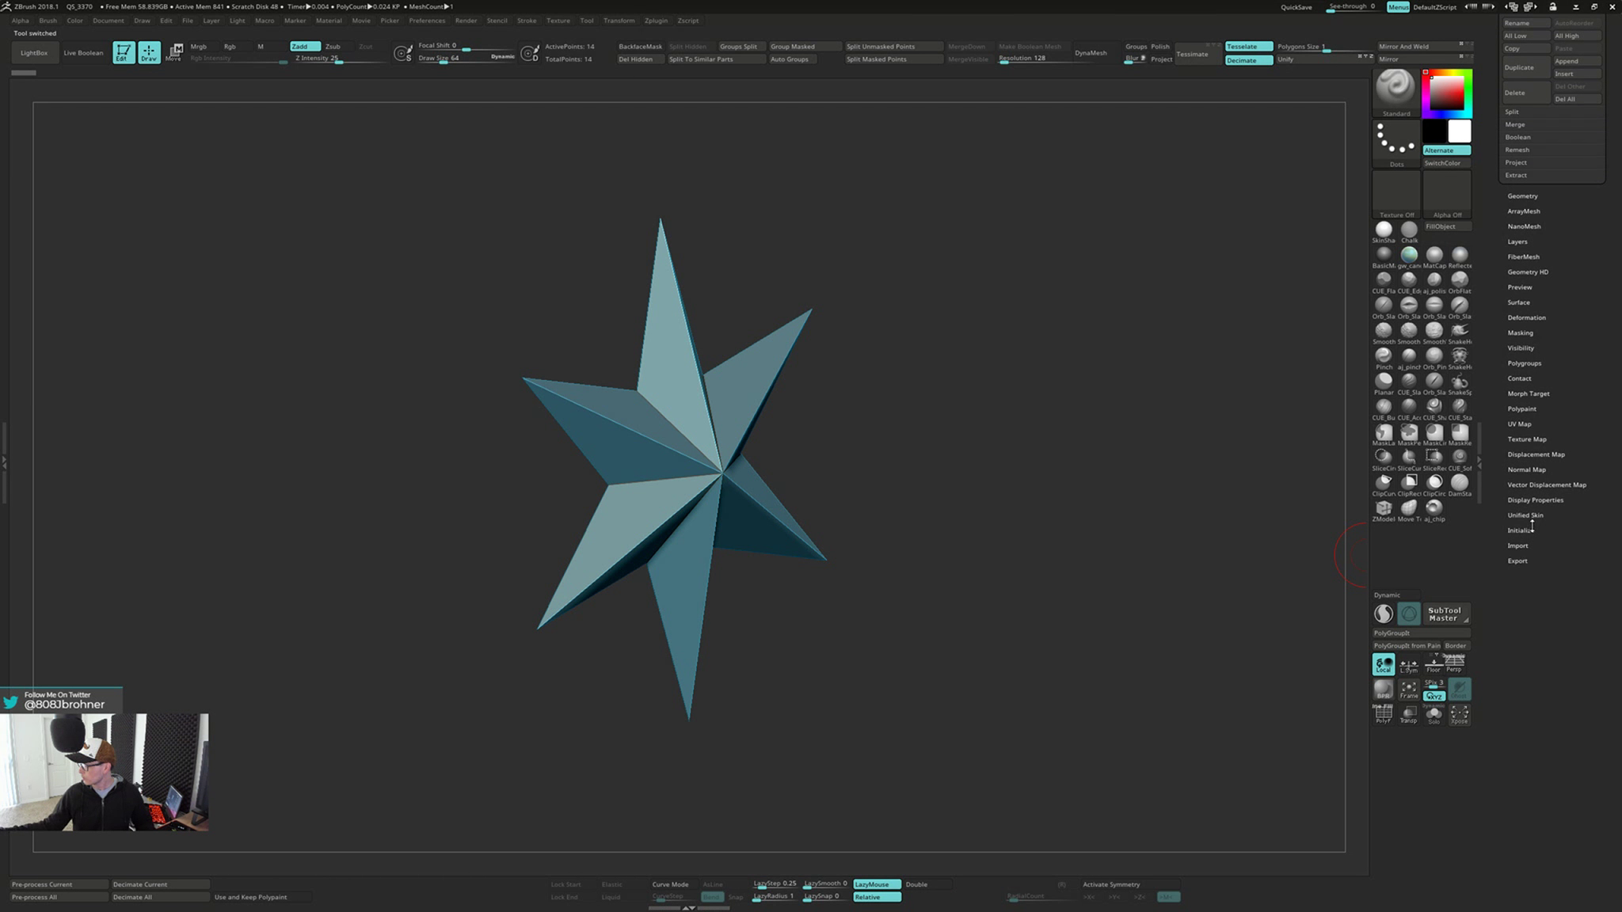
{"action": "left_click", "coordinate": [1520, 530]}
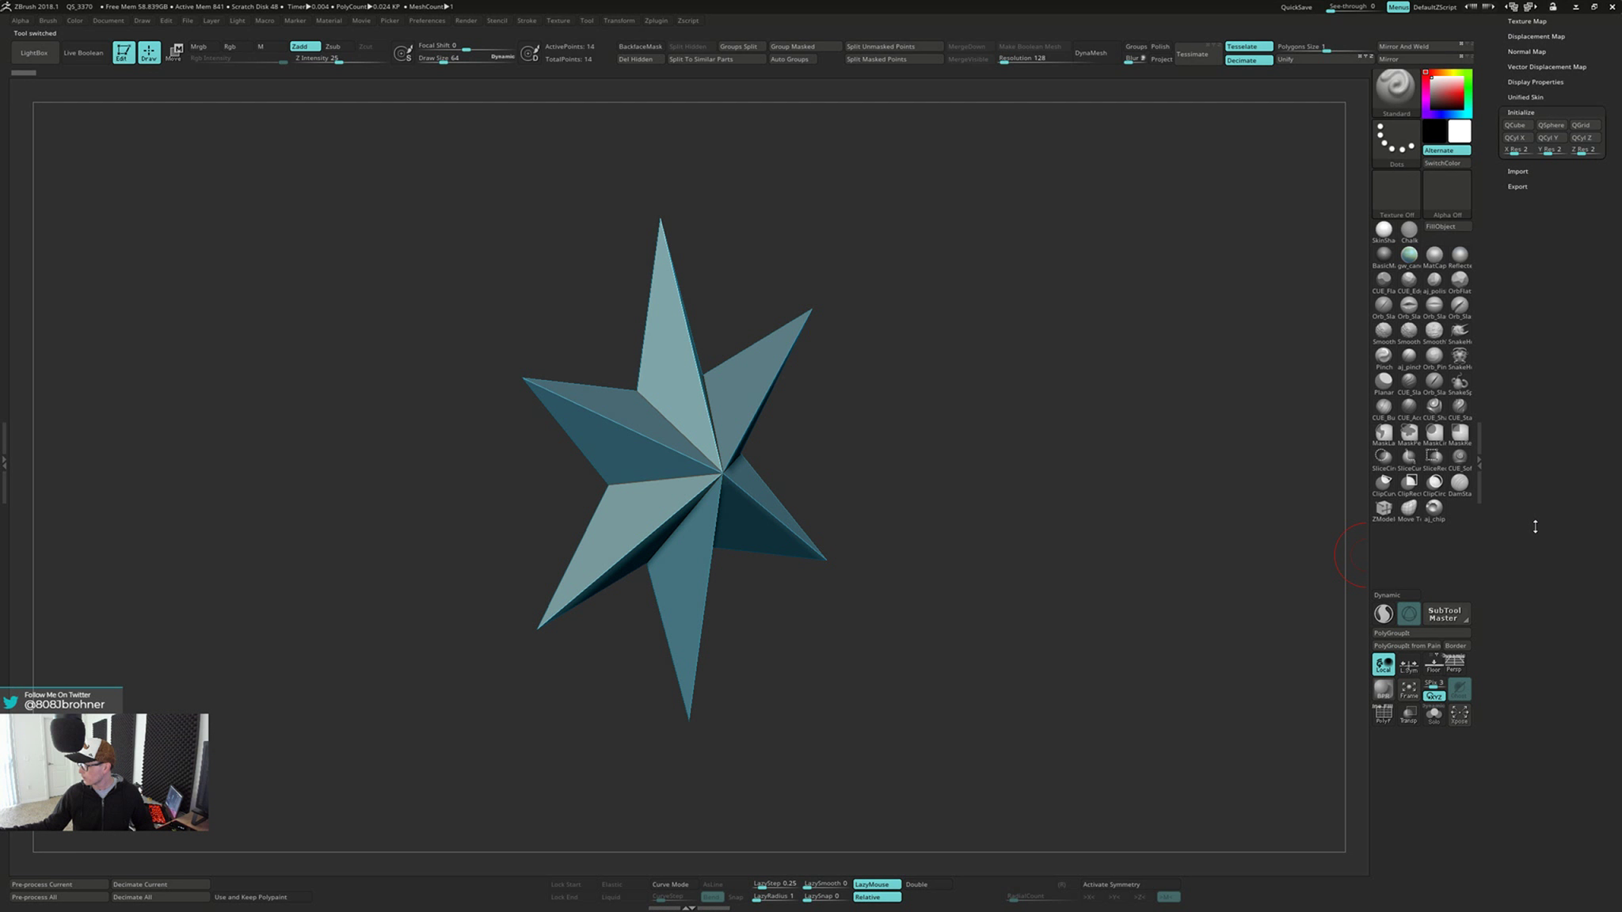
{"action": "left_click", "coordinate": [1514, 125]}
{"action": "left_click_drag", "start_coordinate": [1046, 429], "coordinate": [1066, 416]}
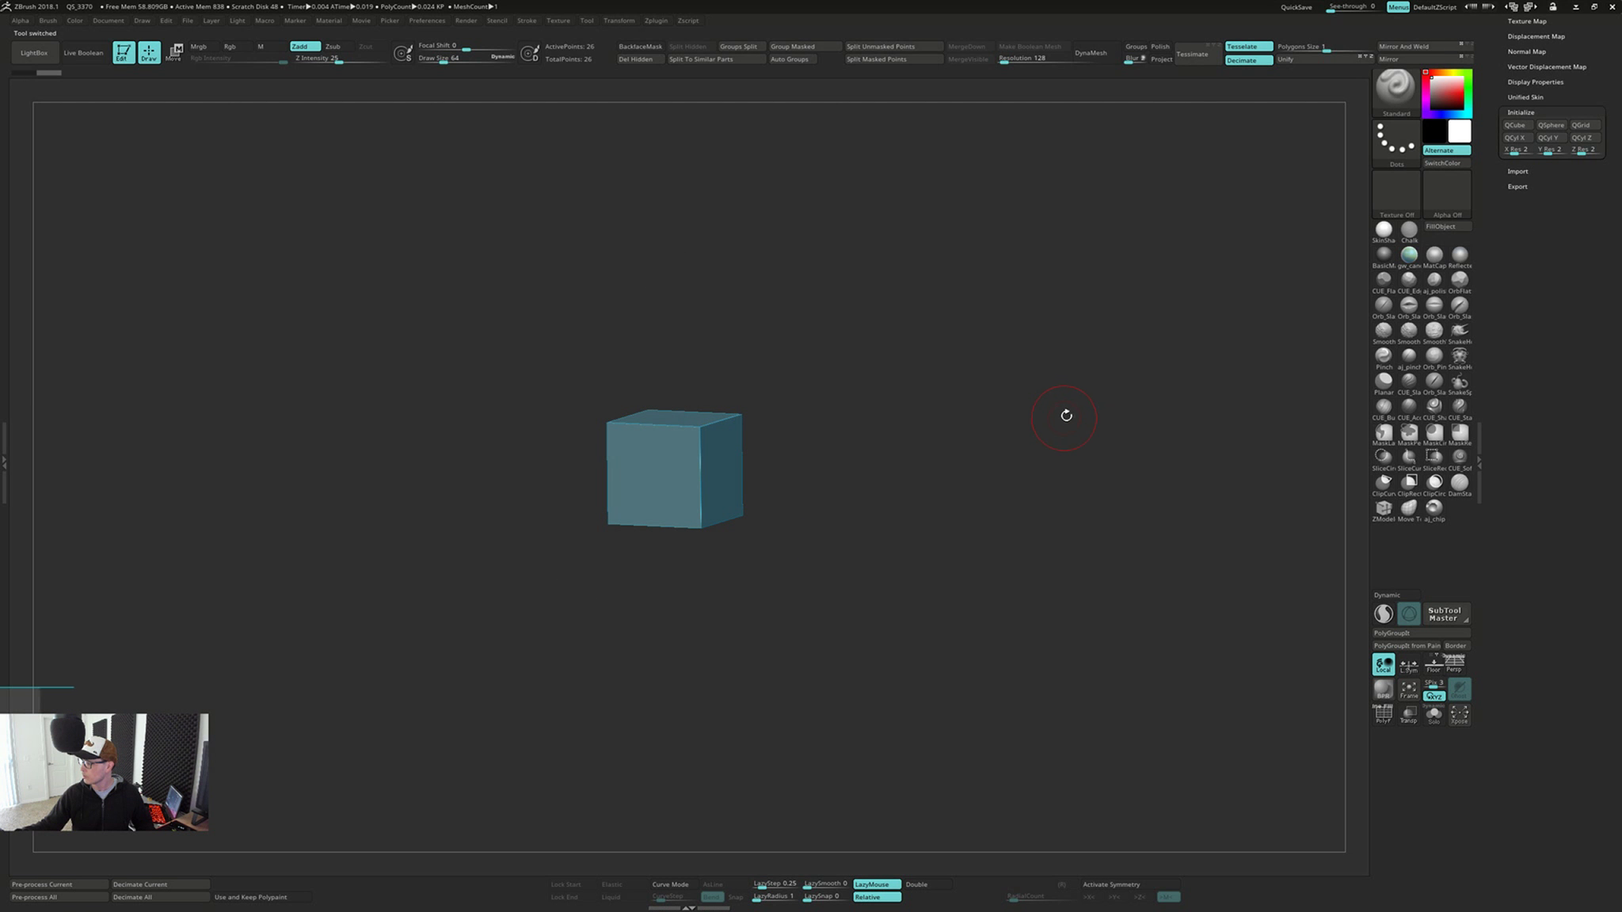
{"action": "key", "text": "f"}
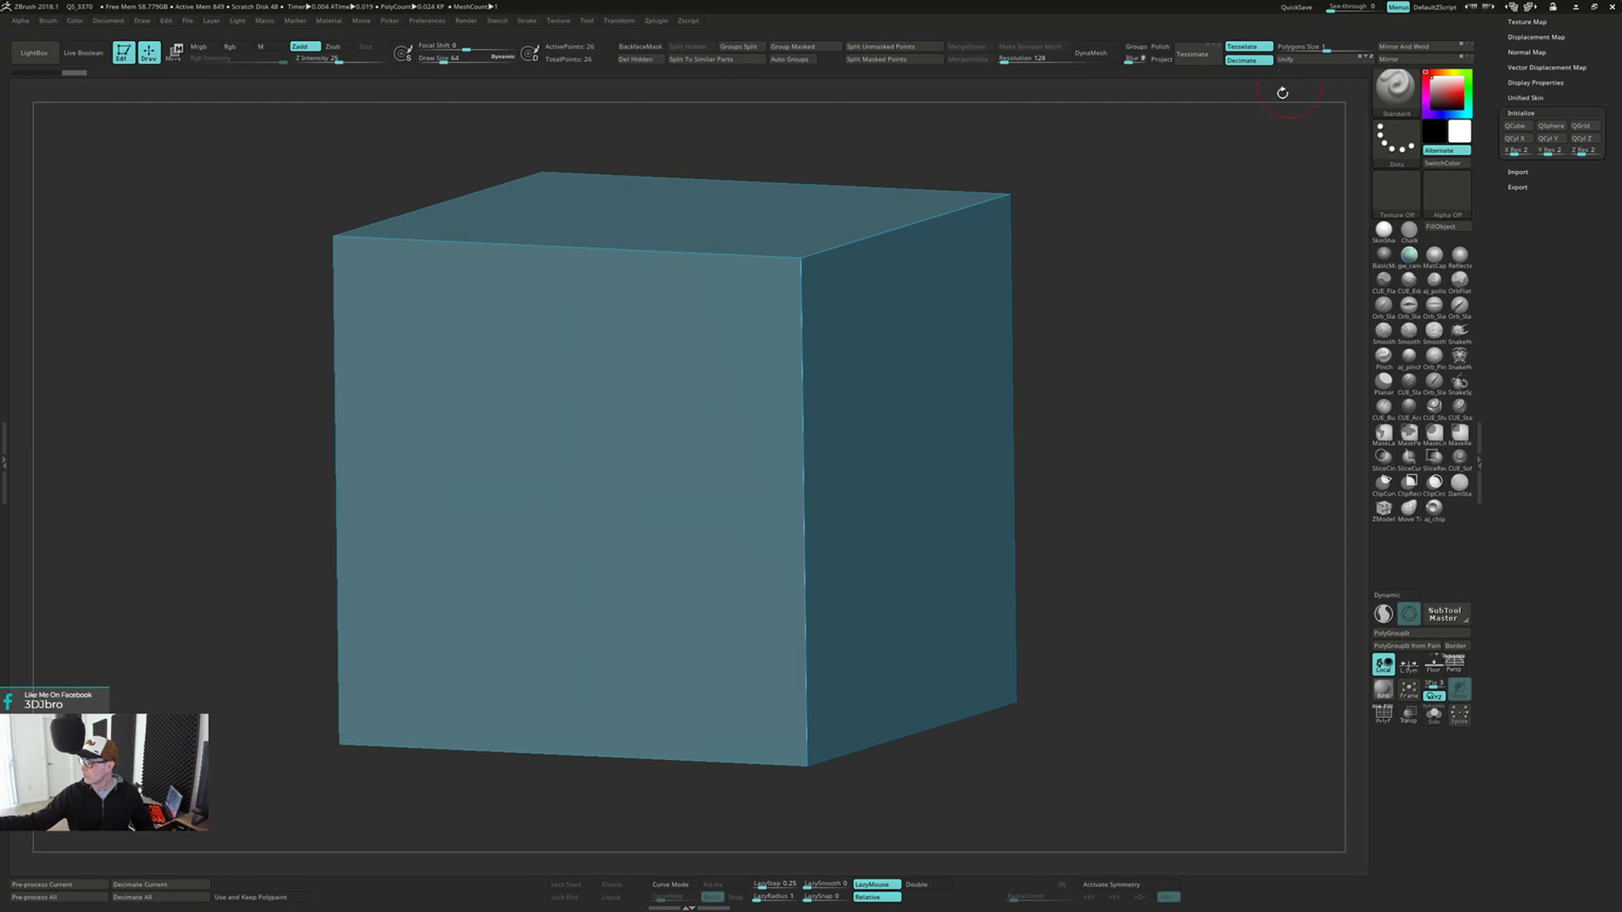
{"action": "mouse_move", "coordinate": [1091, 299]}
{"action": "left_mouse_down", "text": "shift"}
{"action": "mouse_move", "coordinate": [1076, 295]}
{"action": "mouse_move", "coordinate": [1061, 327]}
{"action": "left_mouse_up", "text": "shift"}
{"action": "key", "text": "f"}
{"action": "key", "text": "d"}
{"action": "key", "text": "shift+d"}
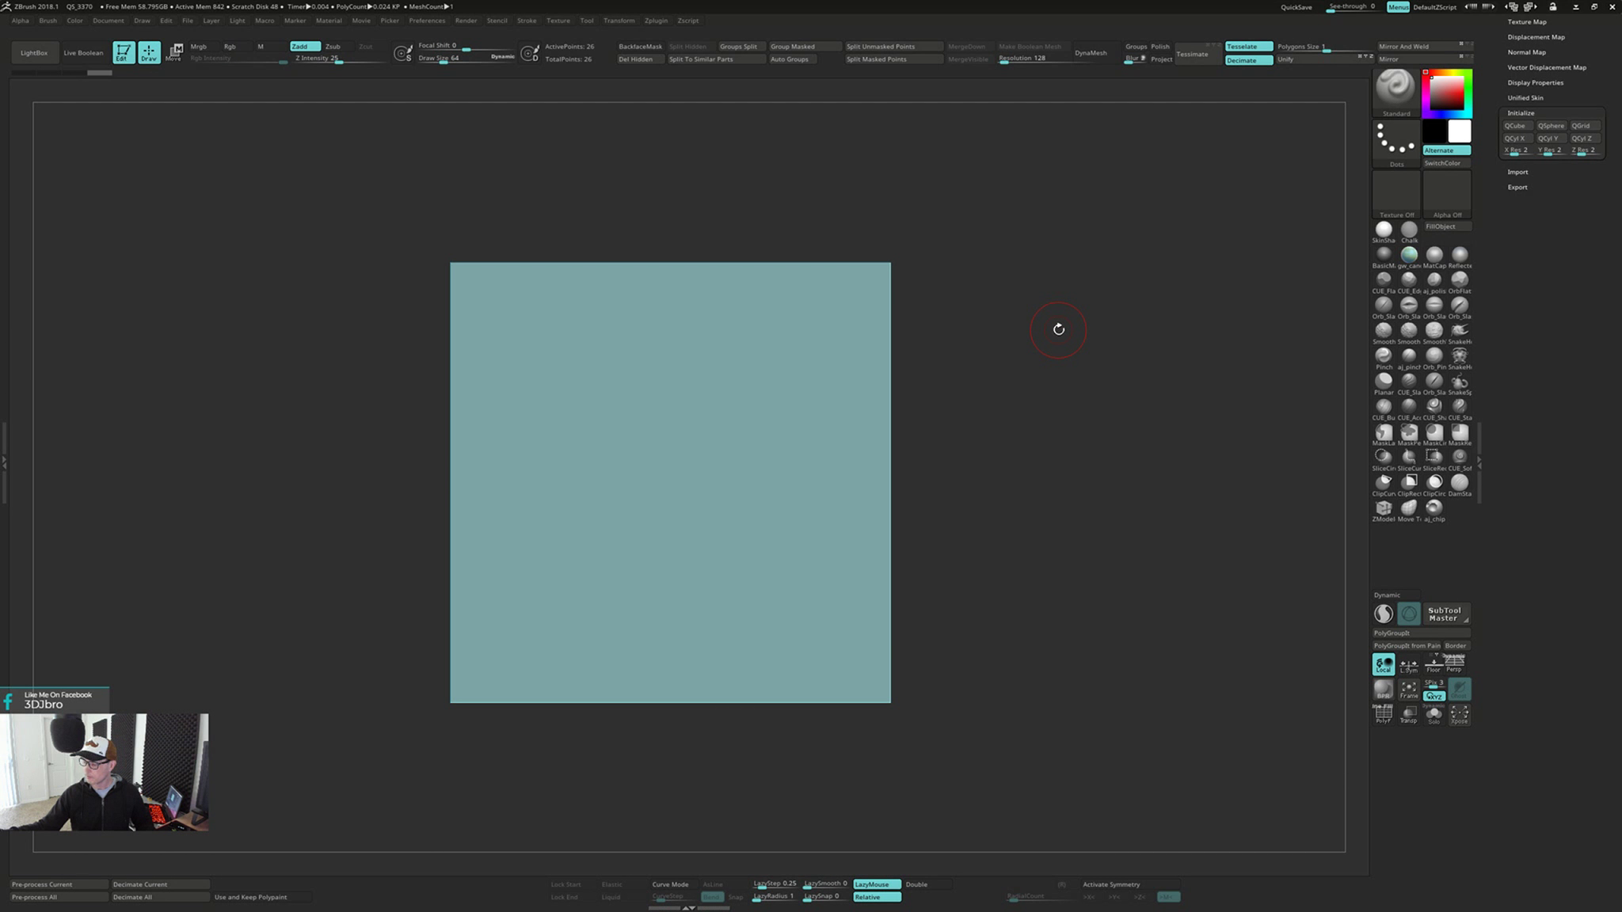
{"action": "key", "text": "d"}
{"action": "key", "text": "shift+d"}
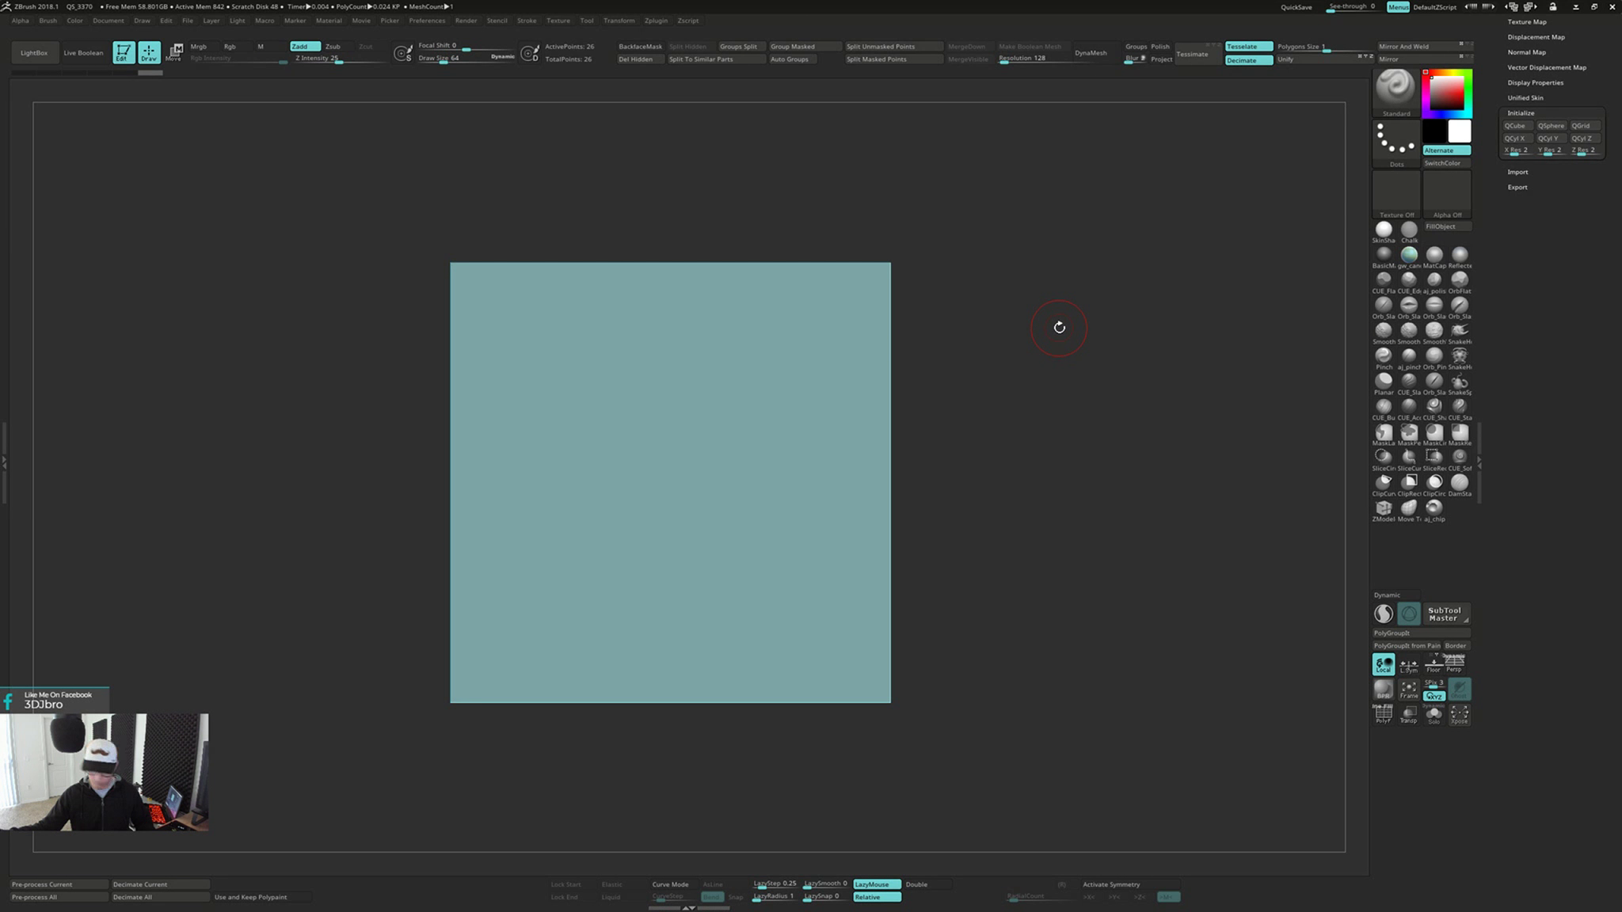
Show the cube's wireframe and delete all its middle edge loops with the ZModeler brush, leaving only the corner points
{"action": "key", "text": "shift+f"}
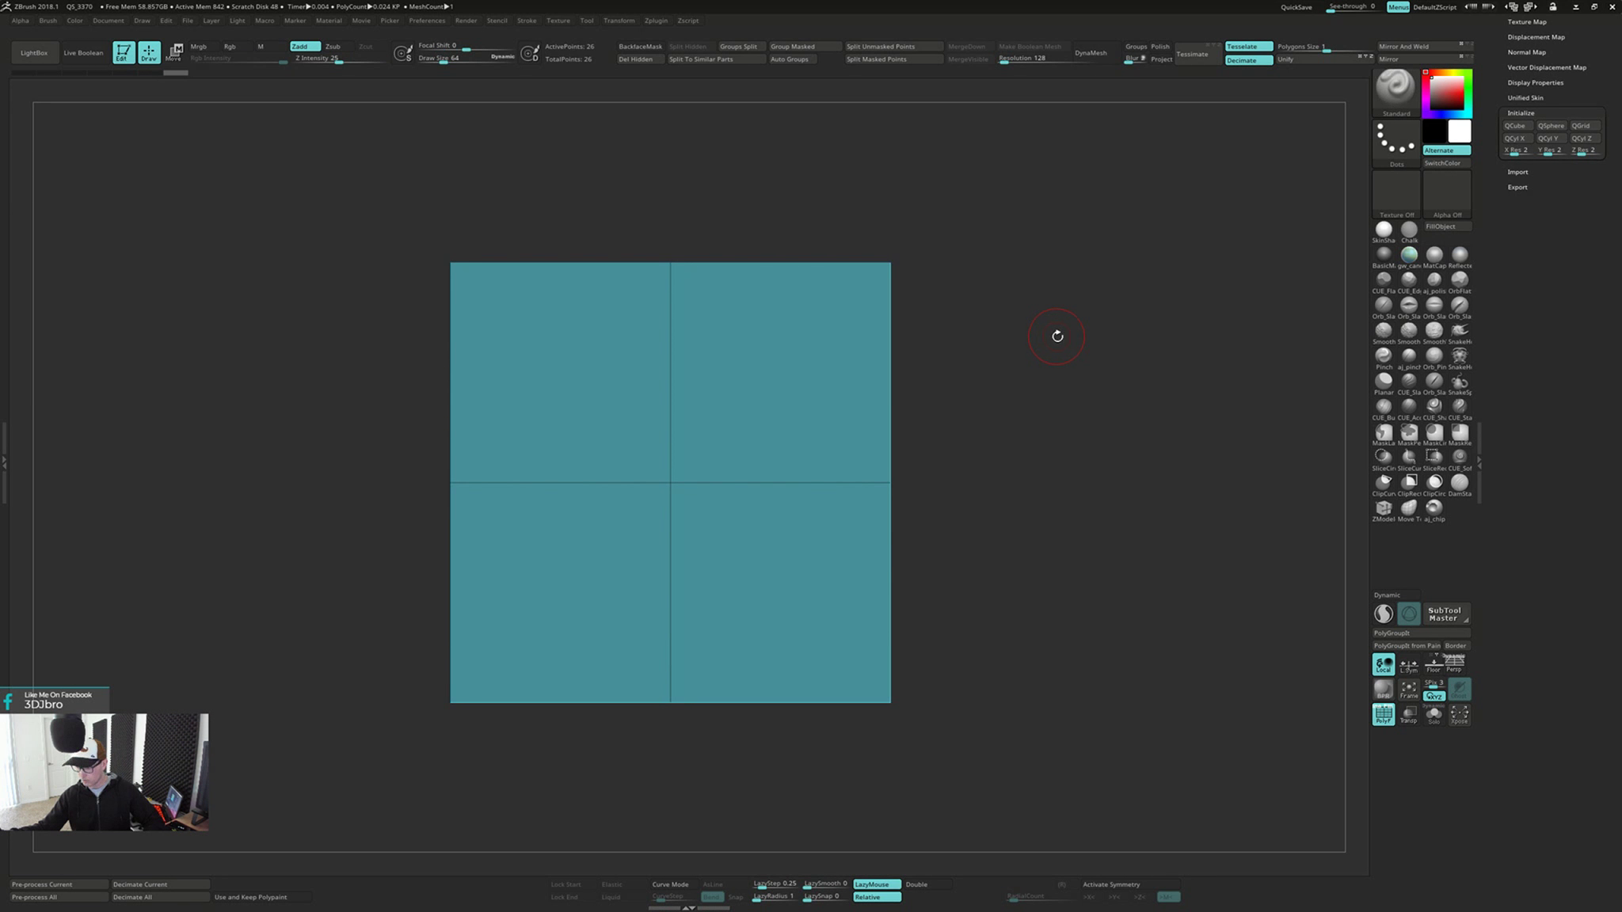
{"action": "mouse_move", "coordinate": [1058, 337]}
{"action": "left_mouse_down"}
{"action": "mouse_move", "coordinate": [1051, 380]}
{"action": "mouse_move", "coordinate": [1065, 346]}
{"action": "mouse_move", "coordinate": [1054, 362]}
{"action": "left_mouse_up"}
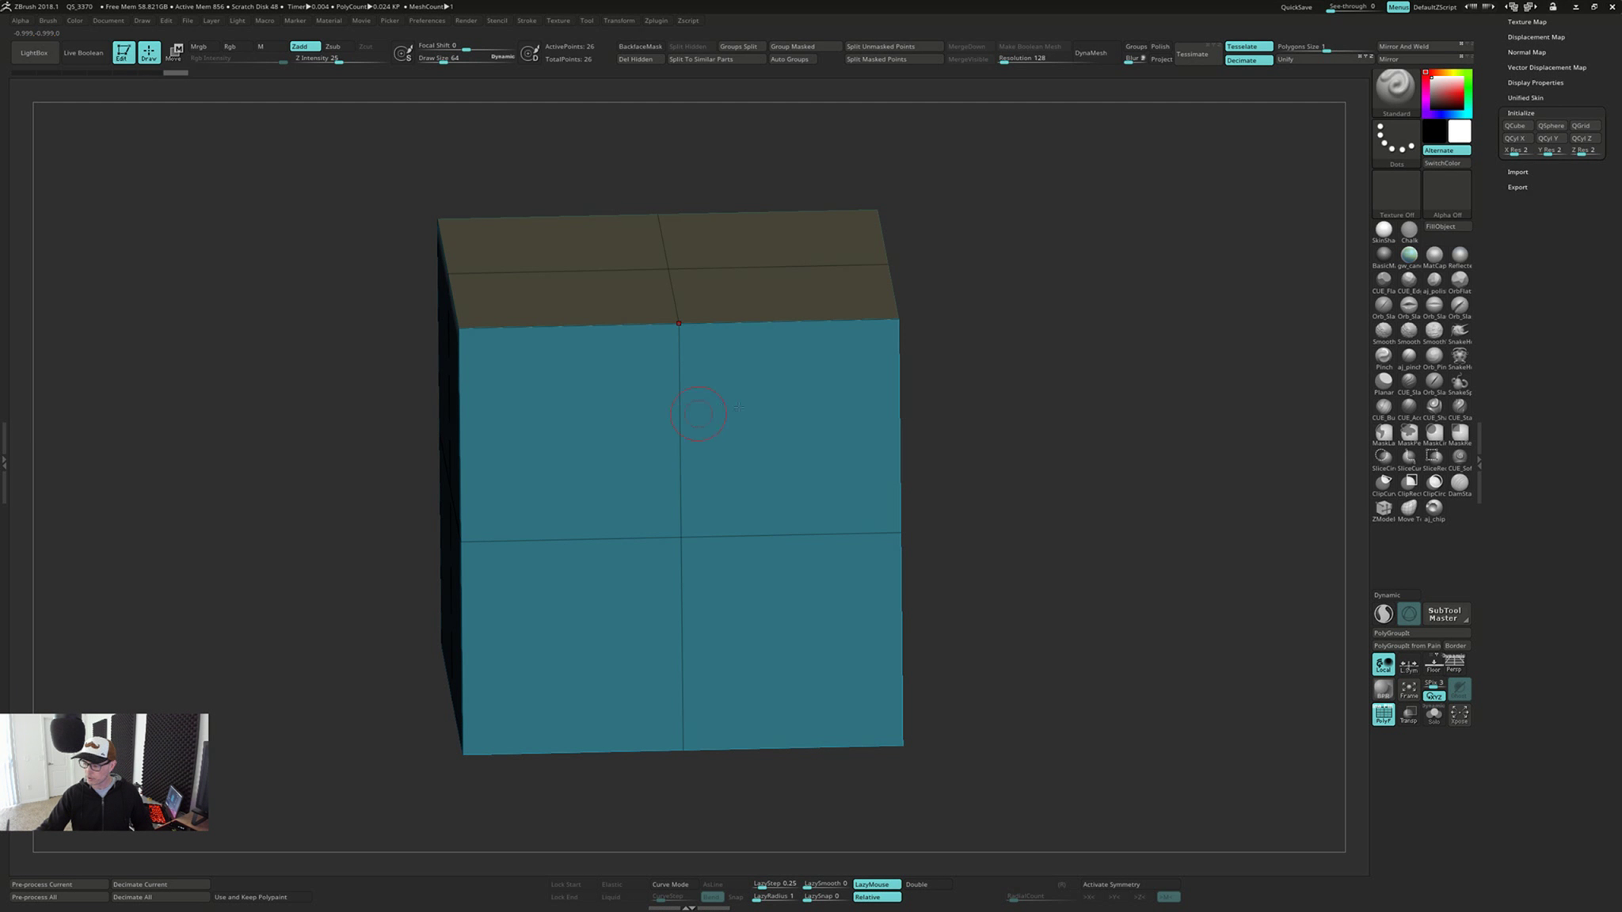
{"action": "left_click", "coordinate": [1383, 511]}
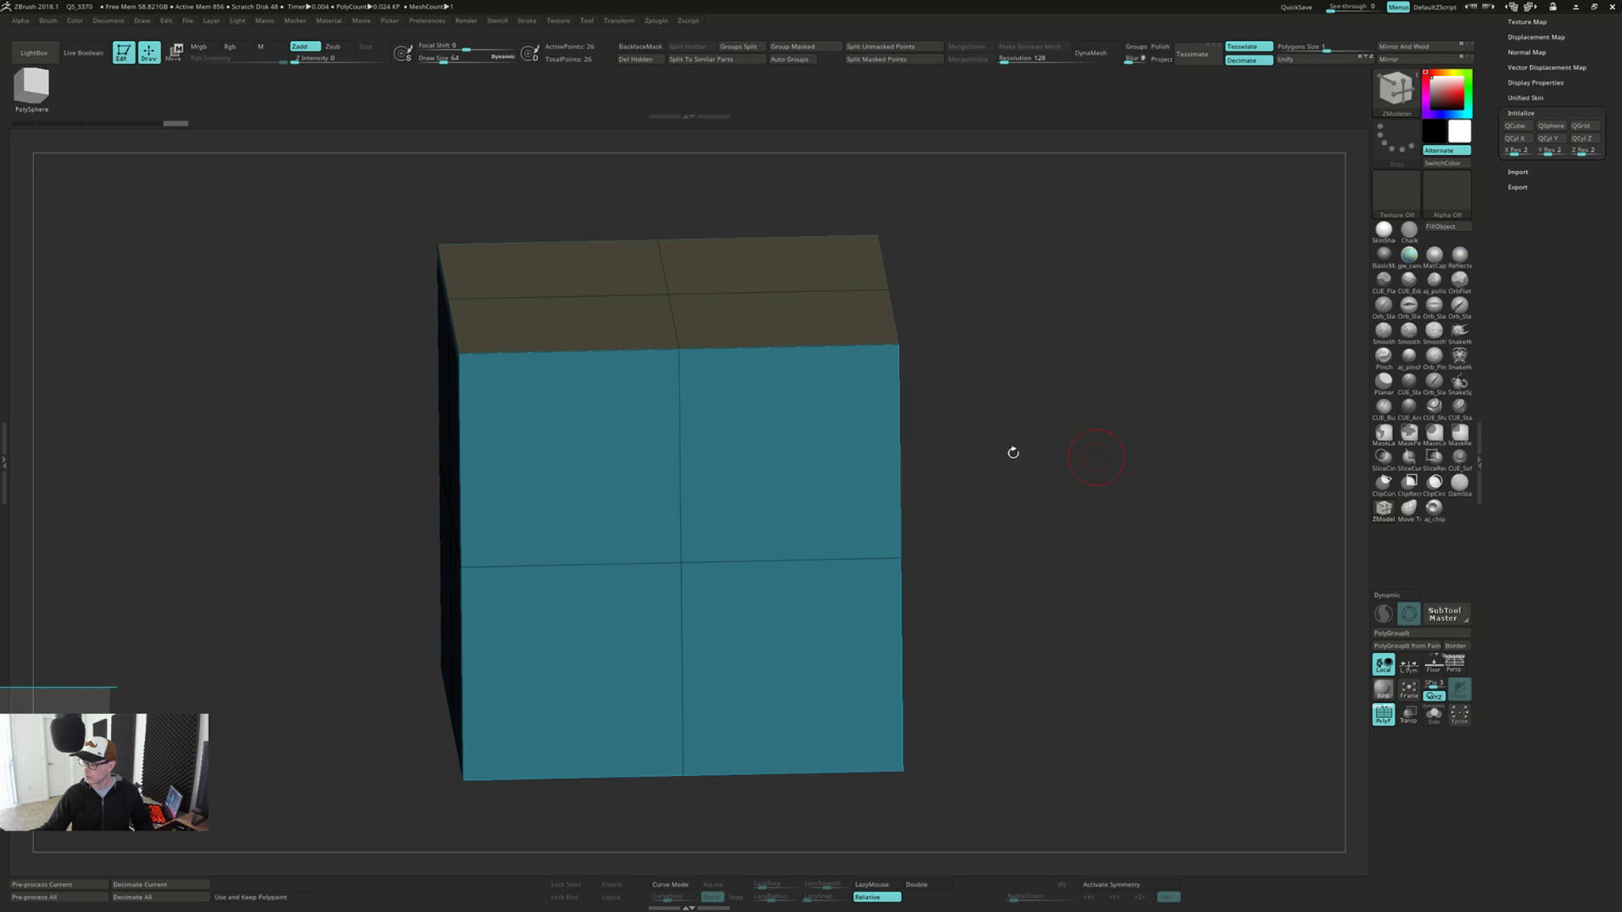
{"action": "left_click", "coordinate": [679, 405]}
{"action": "key", "text": "ctrl+z"}
{"action": "key", "text": "space"}
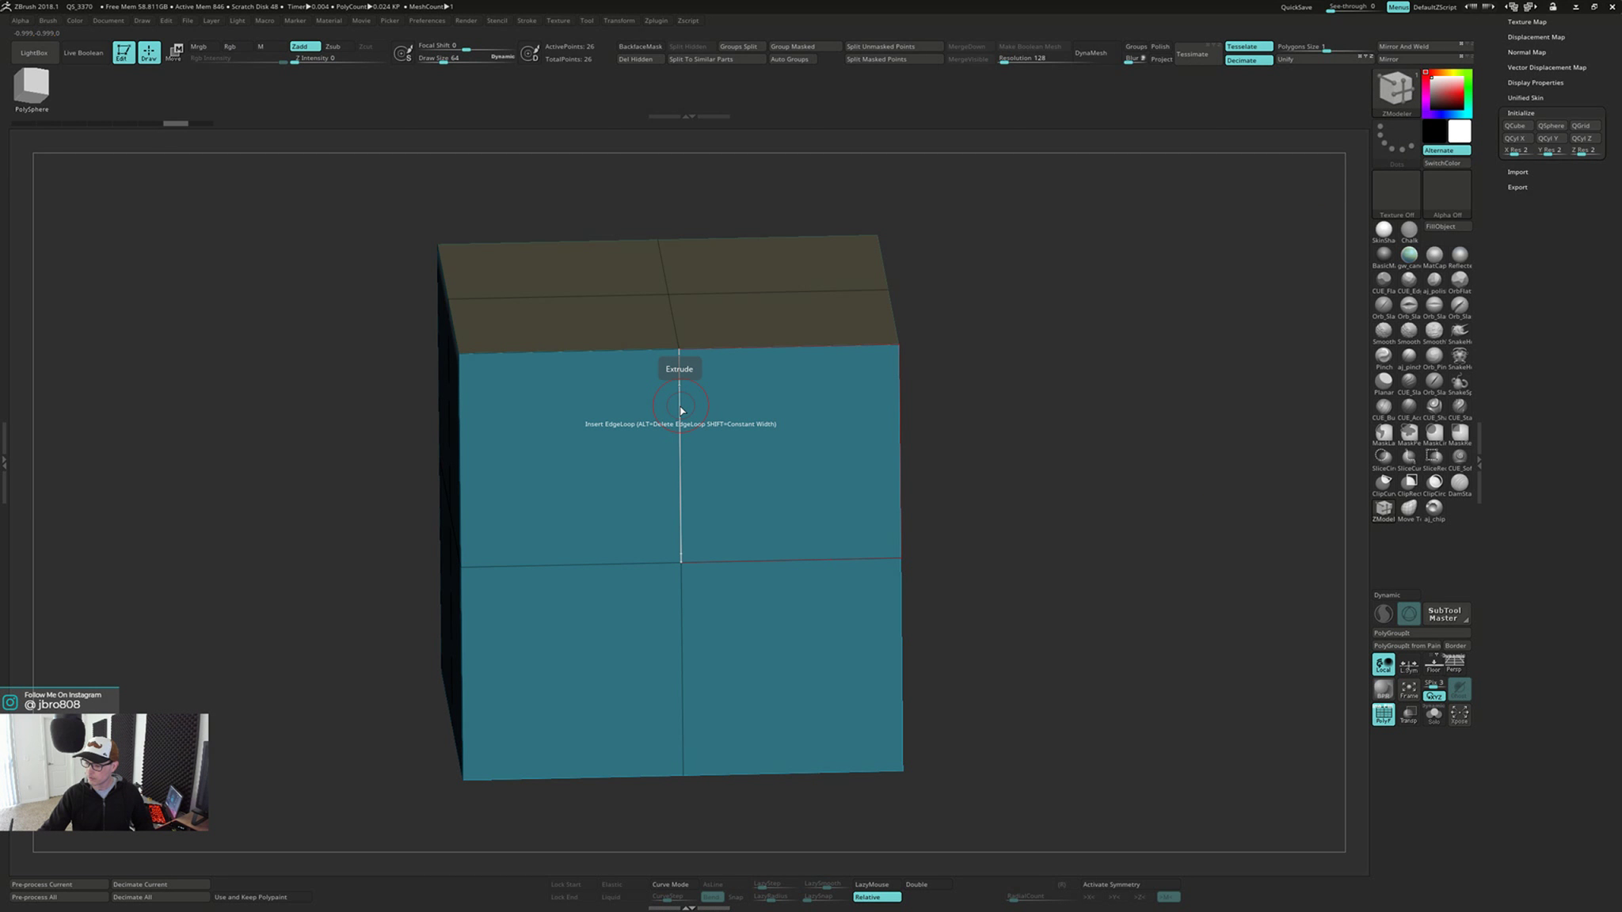
{"action": "left_click", "coordinate": [681, 405], "text": "alt"}
{"action": "left_click", "coordinate": [692, 316], "text": "alt"}
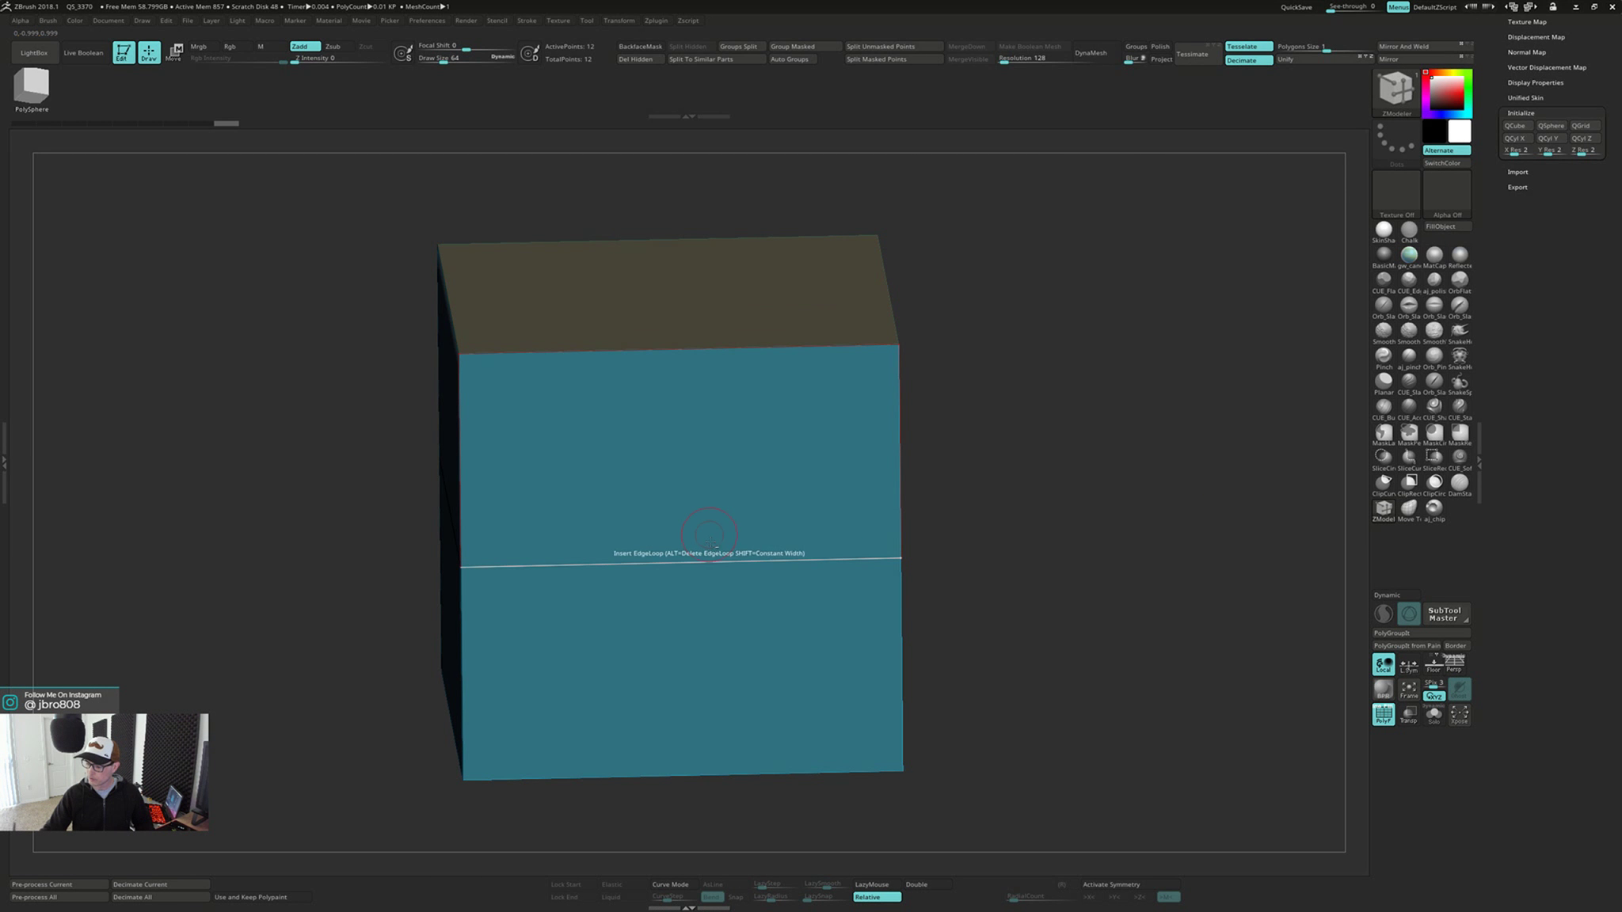
{"action": "left_click", "coordinate": [705, 562], "text": "alt"}
{"action": "mouse_move", "coordinate": [1067, 511]}
{"action": "left_mouse_down"}
{"action": "mouse_move", "coordinate": [1093, 491]}
{"action": "mouse_move", "coordinate": [1052, 504]}
{"action": "left_mouse_up"}
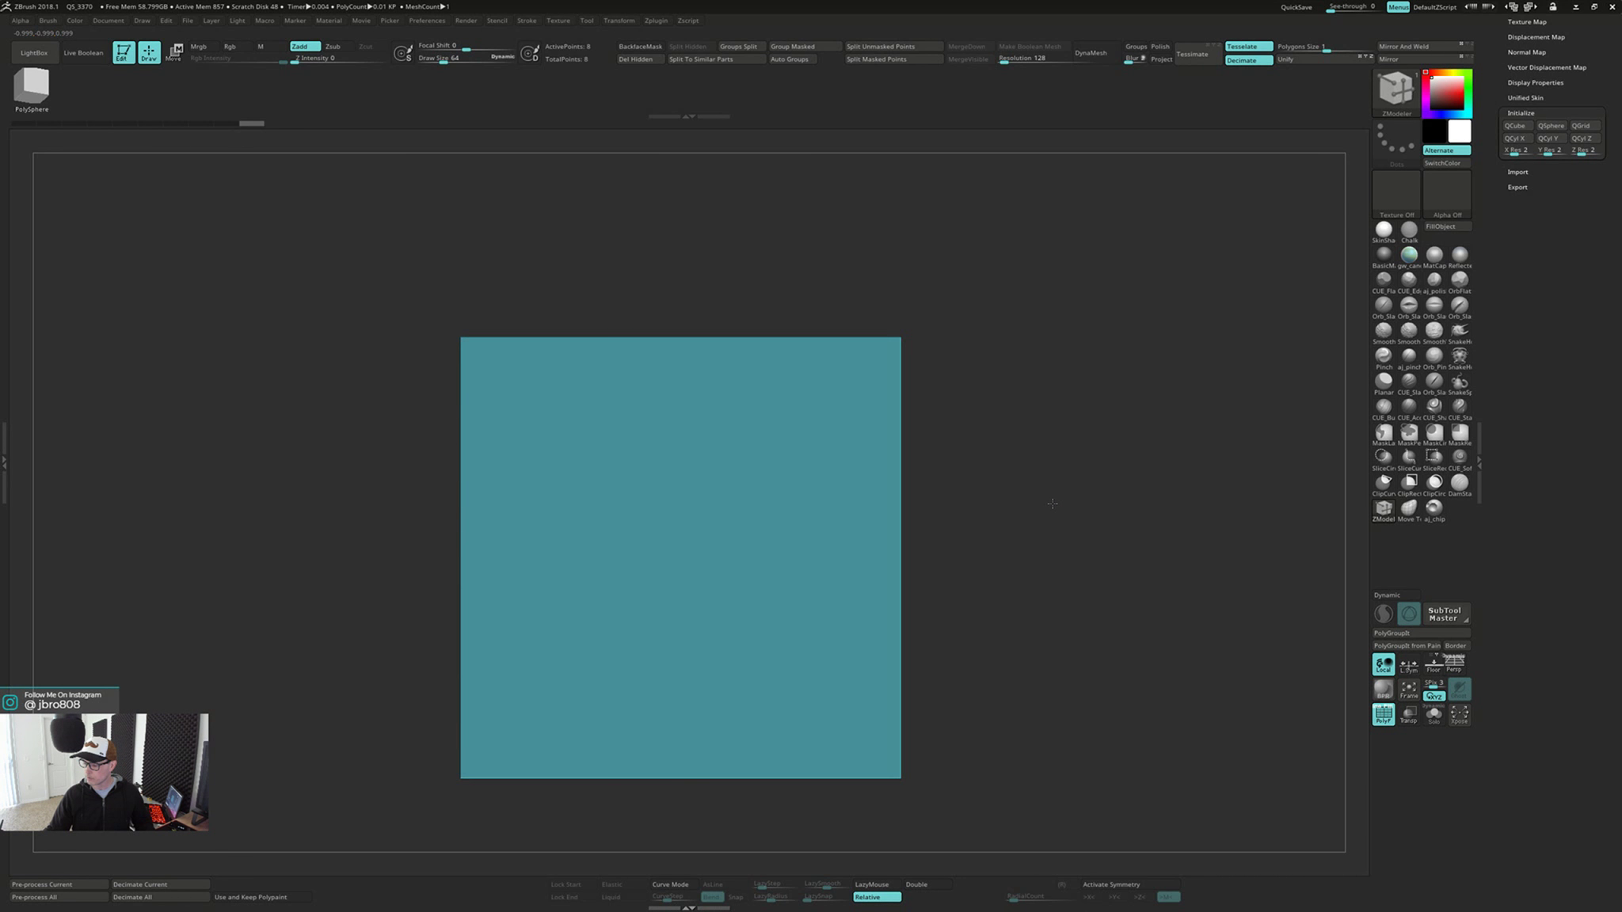
Show the floor grid and scale the cube down along Z into a thin square slab
{"action": "left_click", "coordinate": [1435, 667]}
{"action": "mouse_move", "coordinate": [1267, 602]}
{"action": "left_mouse_down"}
{"action": "mouse_move", "coordinate": [1140, 543]}
{"action": "mouse_move", "coordinate": [1137, 611]}
{"action": "mouse_move", "coordinate": [1117, 503]}
{"action": "mouse_move", "coordinate": [1109, 522]}
{"action": "mouse_move", "coordinate": [996, 475]}
{"action": "mouse_move", "coordinate": [1037, 453]}
{"action": "mouse_move", "coordinate": [934, 481]}
{"action": "mouse_move", "coordinate": [1023, 463]}
{"action": "mouse_move", "coordinate": [894, 467]}
{"action": "mouse_move", "coordinate": [927, 459]}
{"action": "mouse_move", "coordinate": [924, 520]}
{"action": "mouse_move", "coordinate": [970, 537]}
{"action": "mouse_move", "coordinate": [889, 489]}
{"action": "left_mouse_up"}
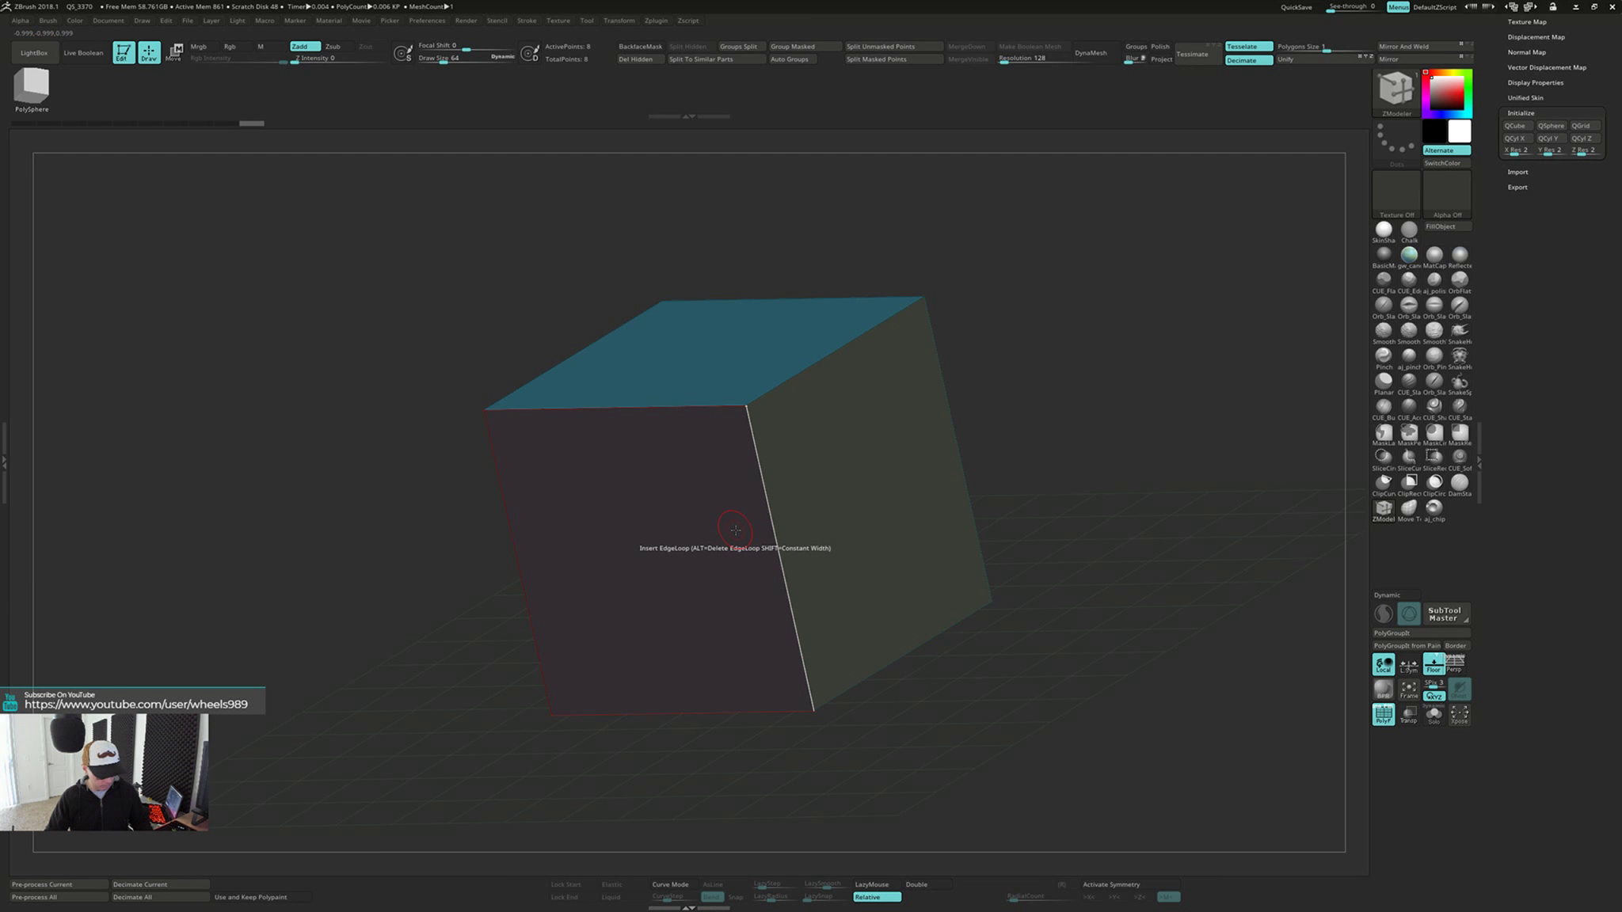
{"action": "key", "text": "w"}
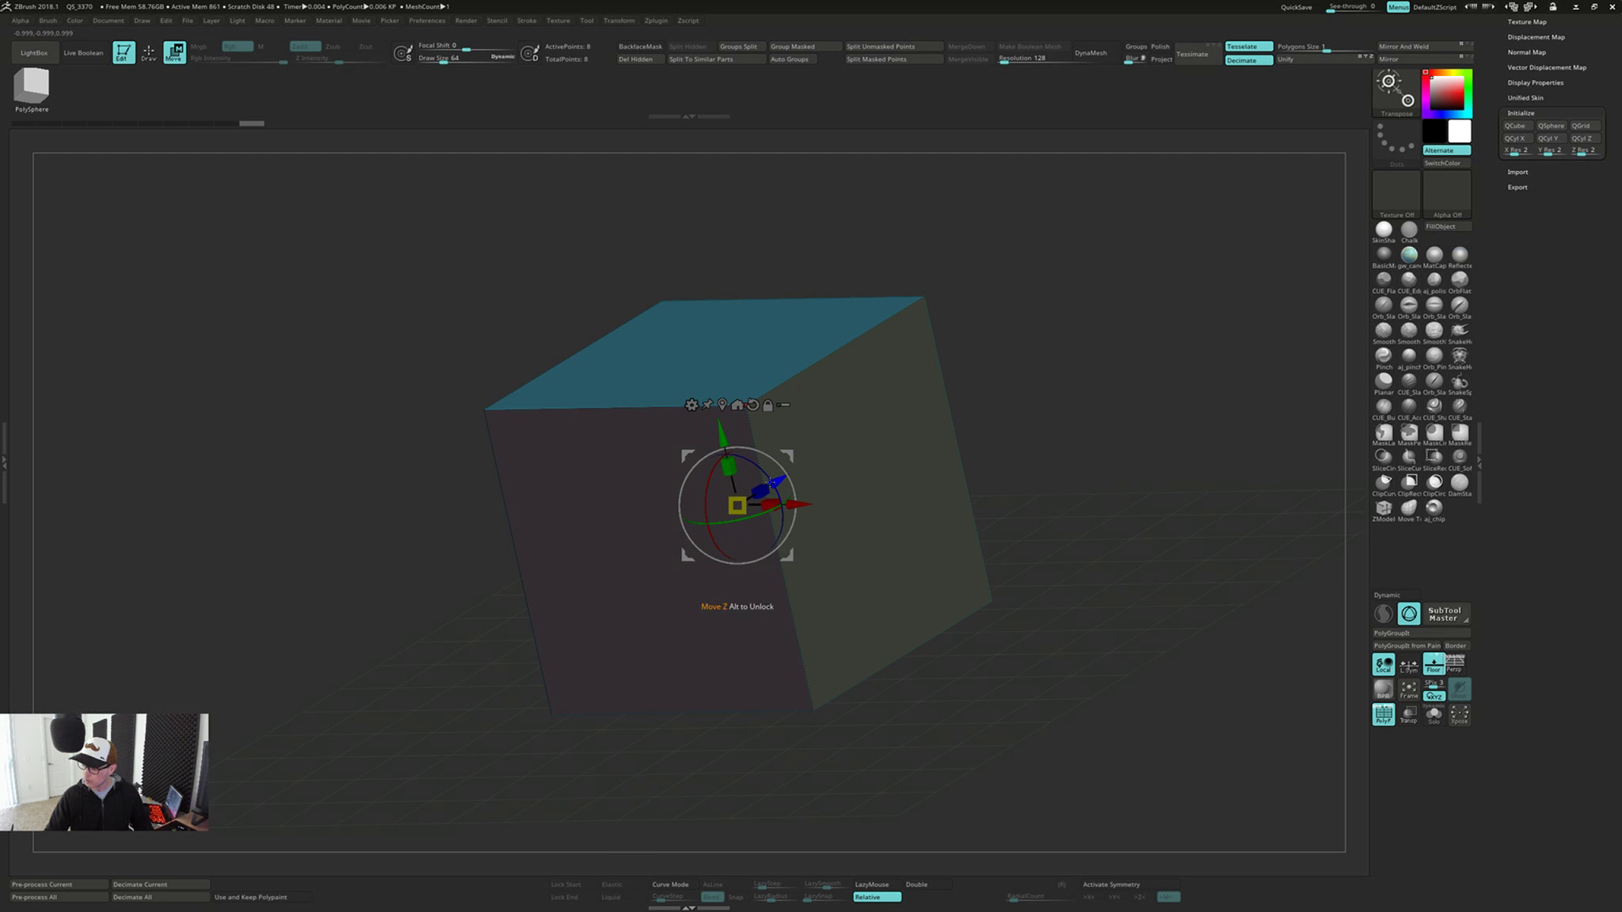
{"action": "left_click_drag", "start_coordinate": [759, 491], "coordinate": [1006, 426]}
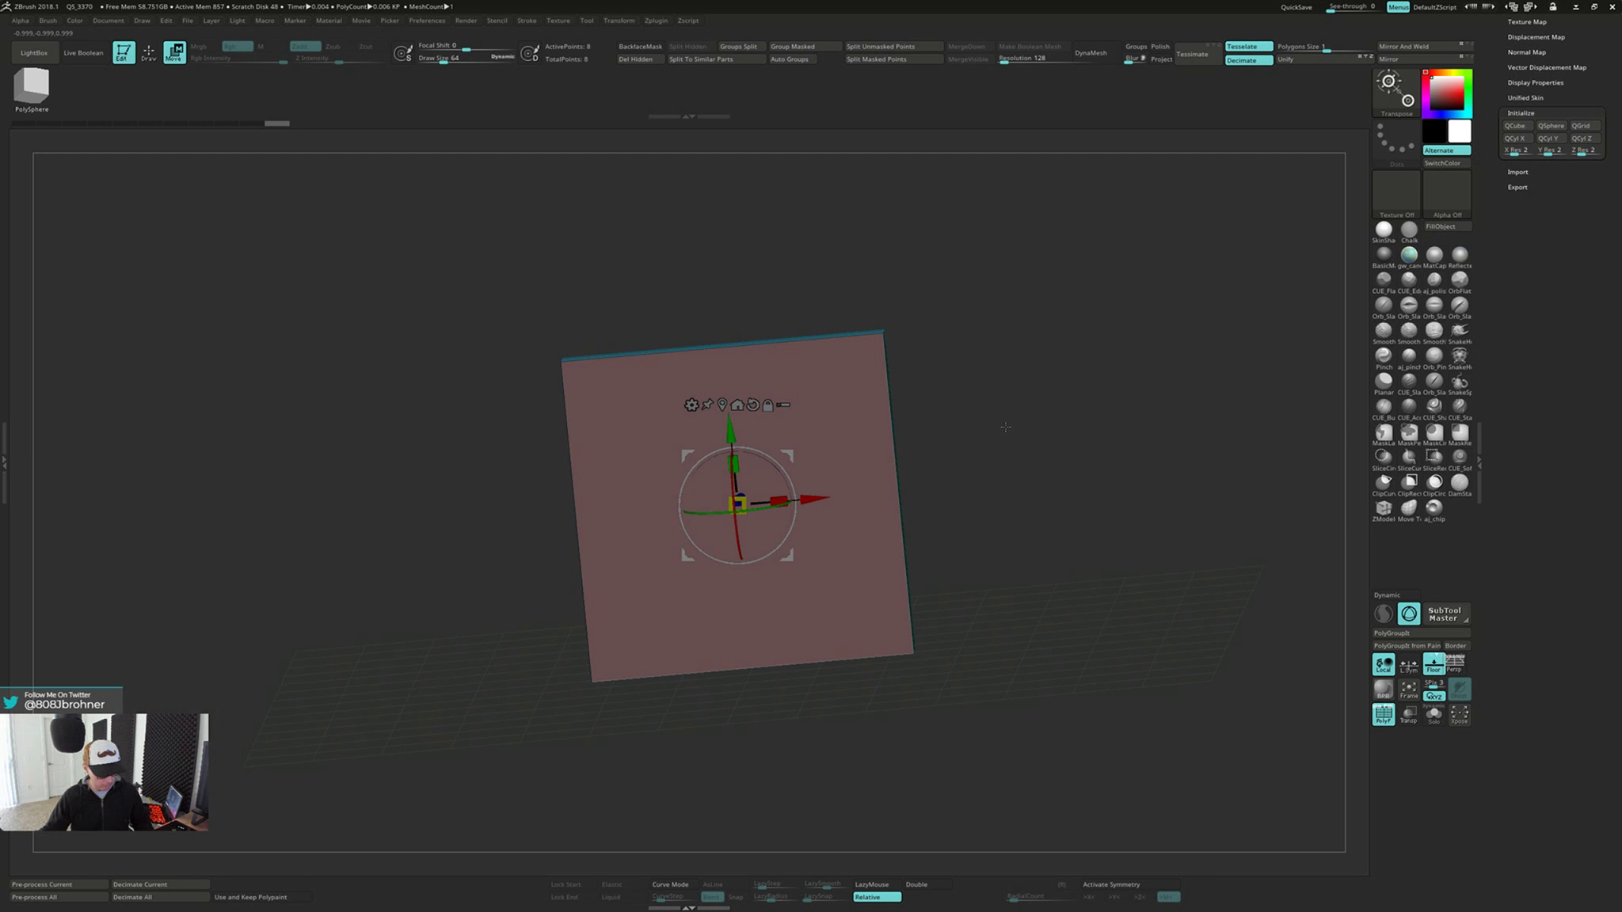
{"action": "key", "text": "q"}
{"action": "key", "text": "d"}
{"action": "key", "text": "w"}
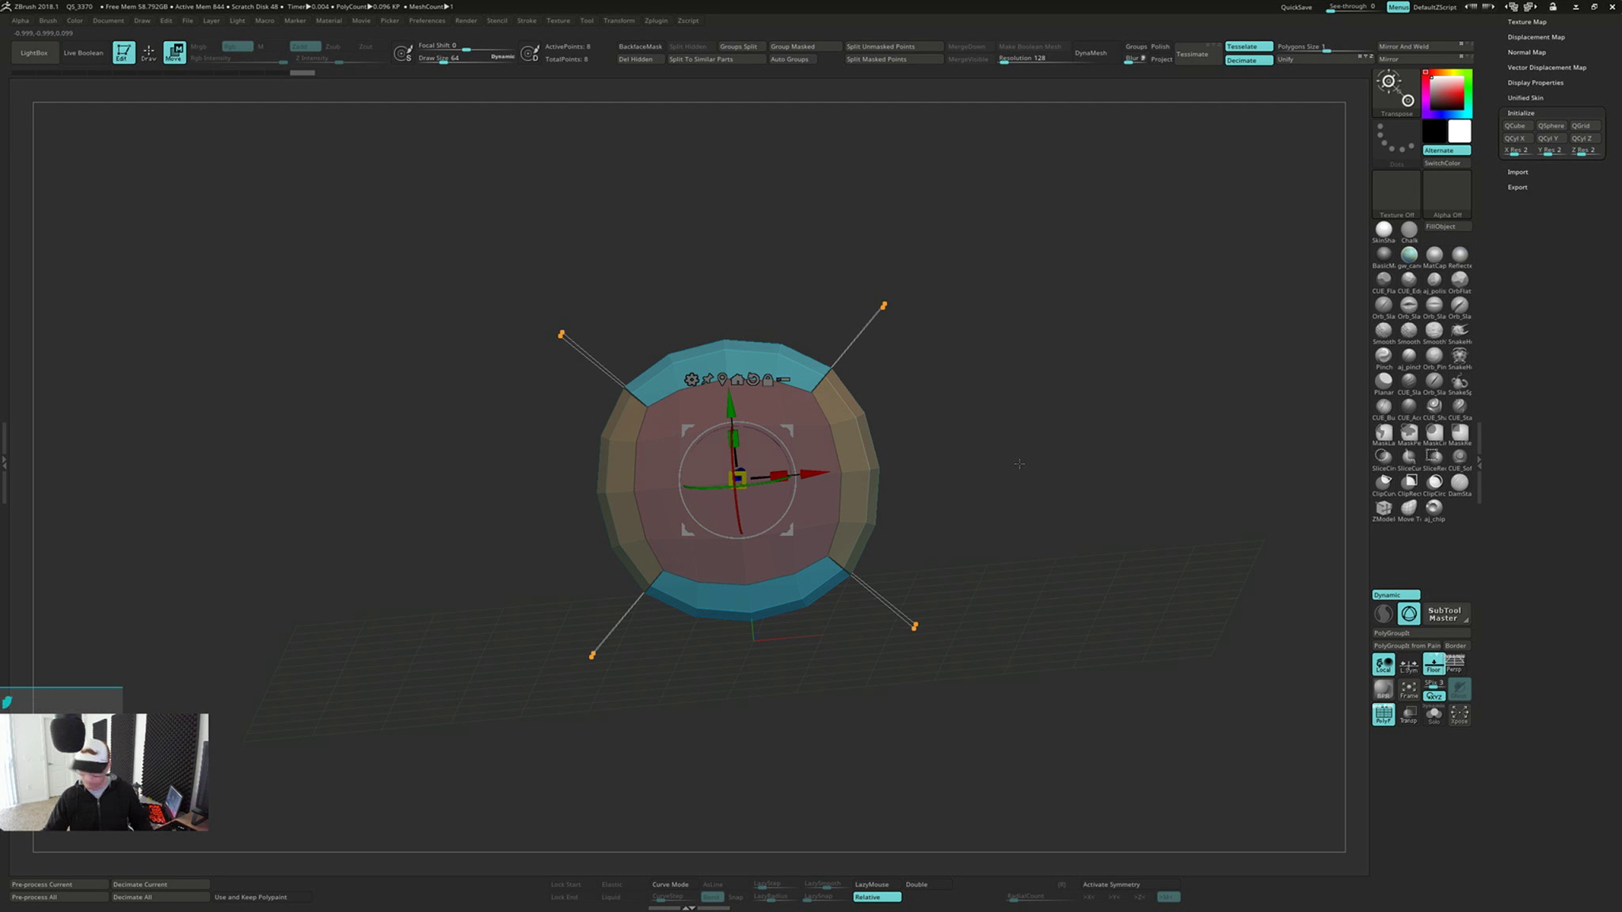
{"action": "key", "text": "shift+d"}
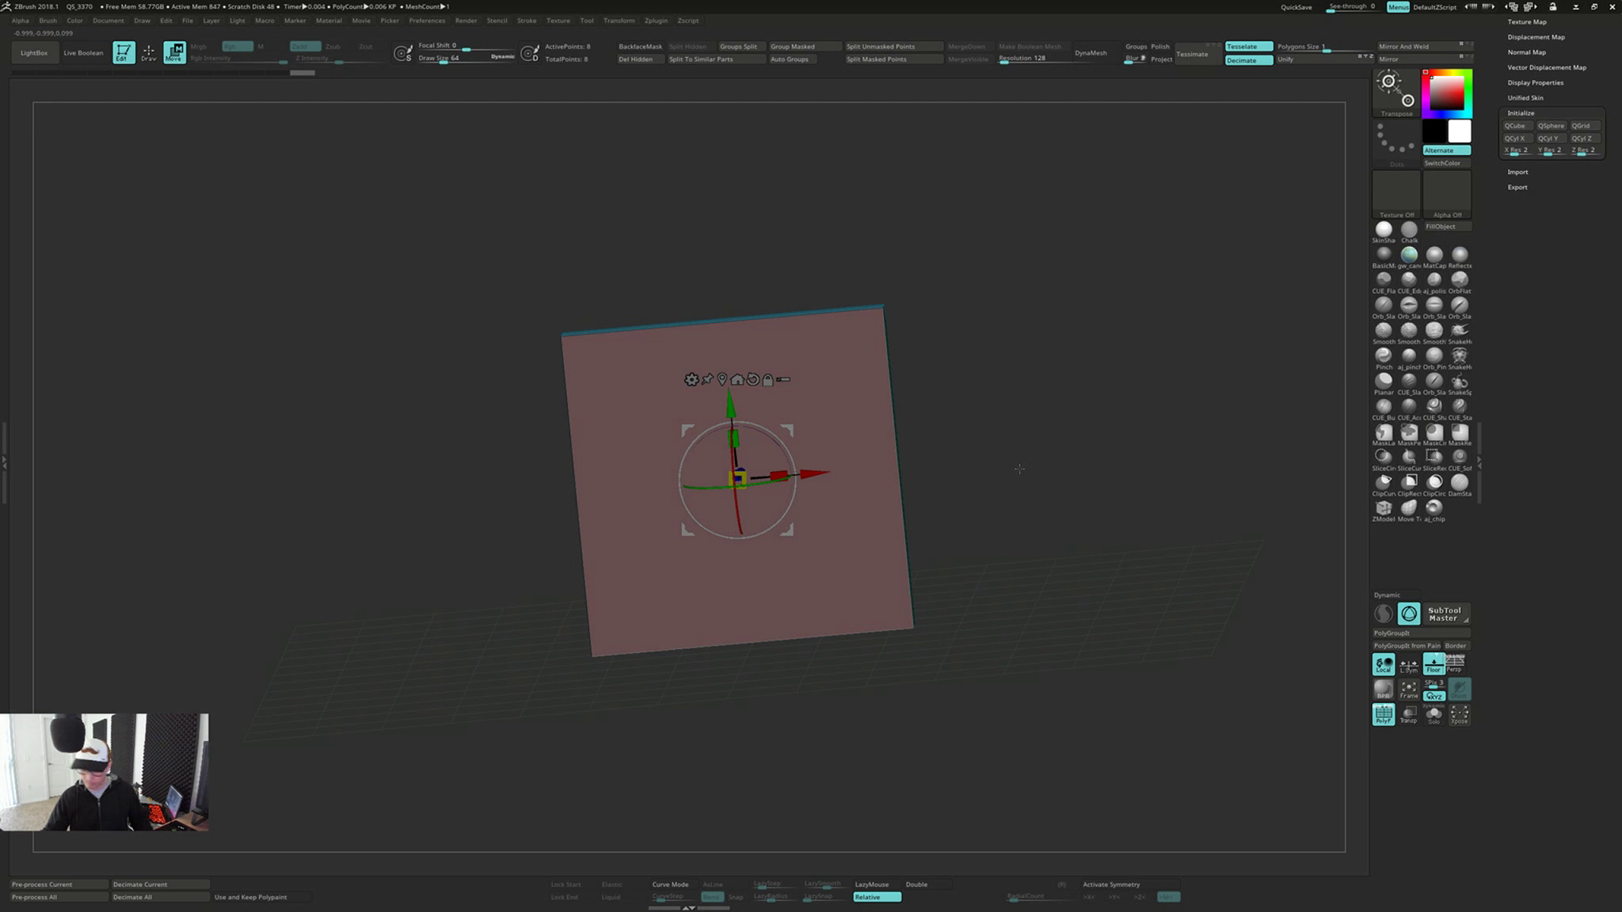
{"action": "key", "text": "ctrl+z"}
{"action": "left_click_drag", "start_coordinate": [1018, 465], "coordinate": [1005, 481]}
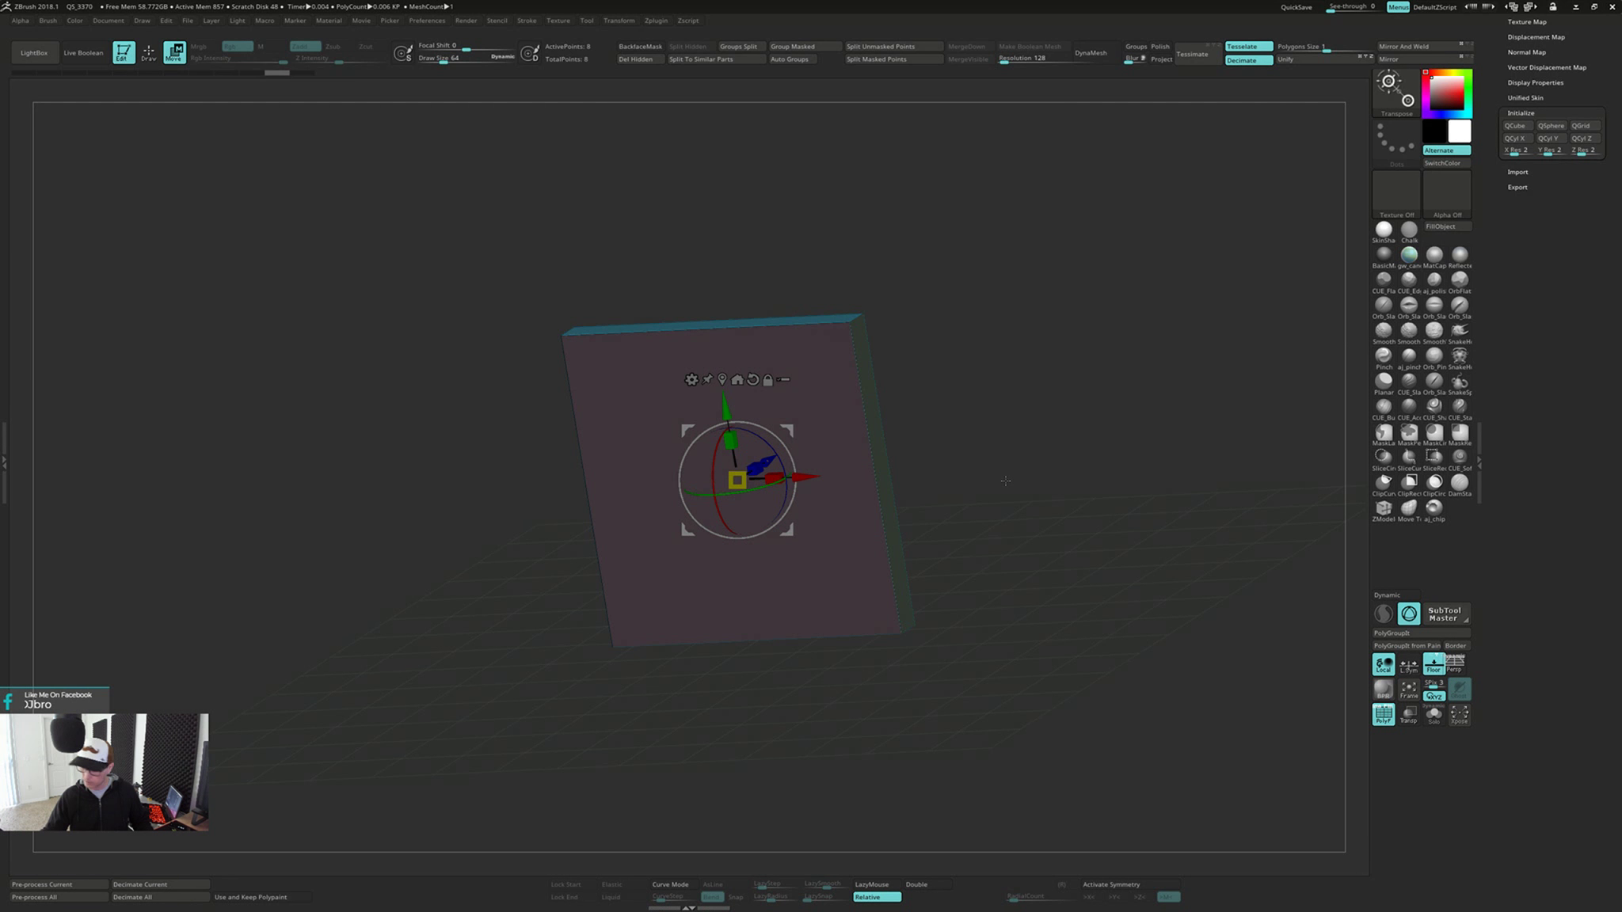
Hide the slab's wireframe and turn off the floor grid
{"action": "key", "text": "q"}
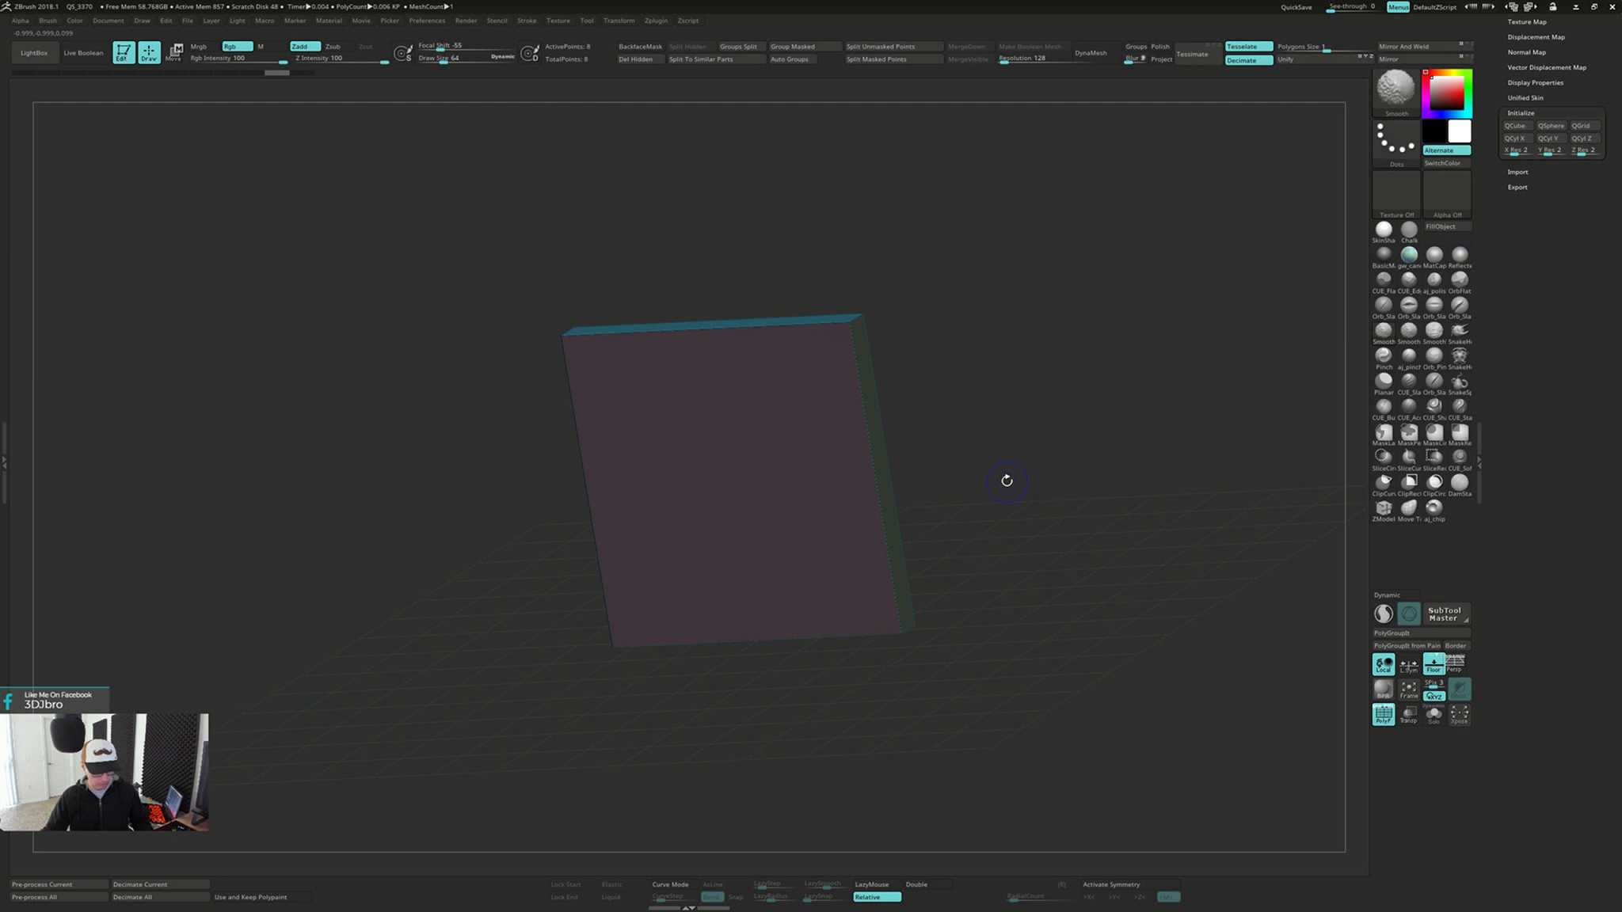
{"action": "key", "text": "ctrl+w"}
{"action": "key", "text": "w"}
{"action": "left_click_drag", "start_coordinate": [1006, 480], "coordinate": [1019, 471]}
{"action": "key", "text": "shift+f"}
{"action": "key", "text": "q"}
{"action": "key", "text": "w"}
{"action": "left_click_drag", "start_coordinate": [1218, 617], "coordinate": [1180, 634]}
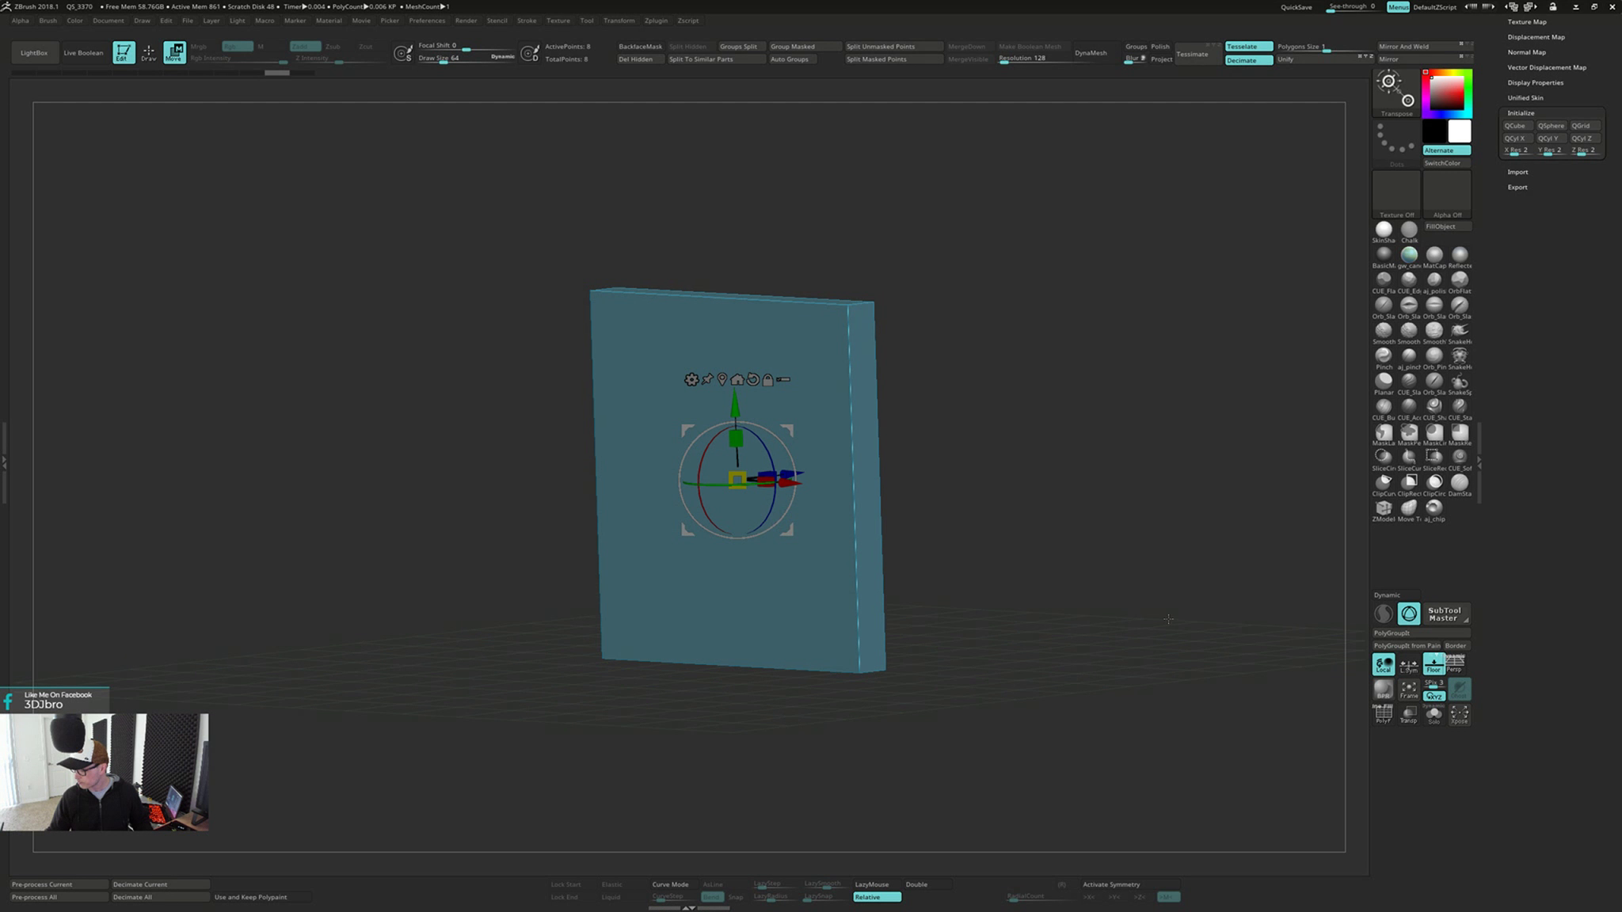
{"action": "left_click", "coordinate": [1423, 665]}
Switch to the ClayBuildup brush in draw mode and enlarge its draw size
{"action": "key", "text": "q"}
{"action": "key", "text": "b"}
{"action": "key", "text": "c"}
{"action": "key", "text": "b"}
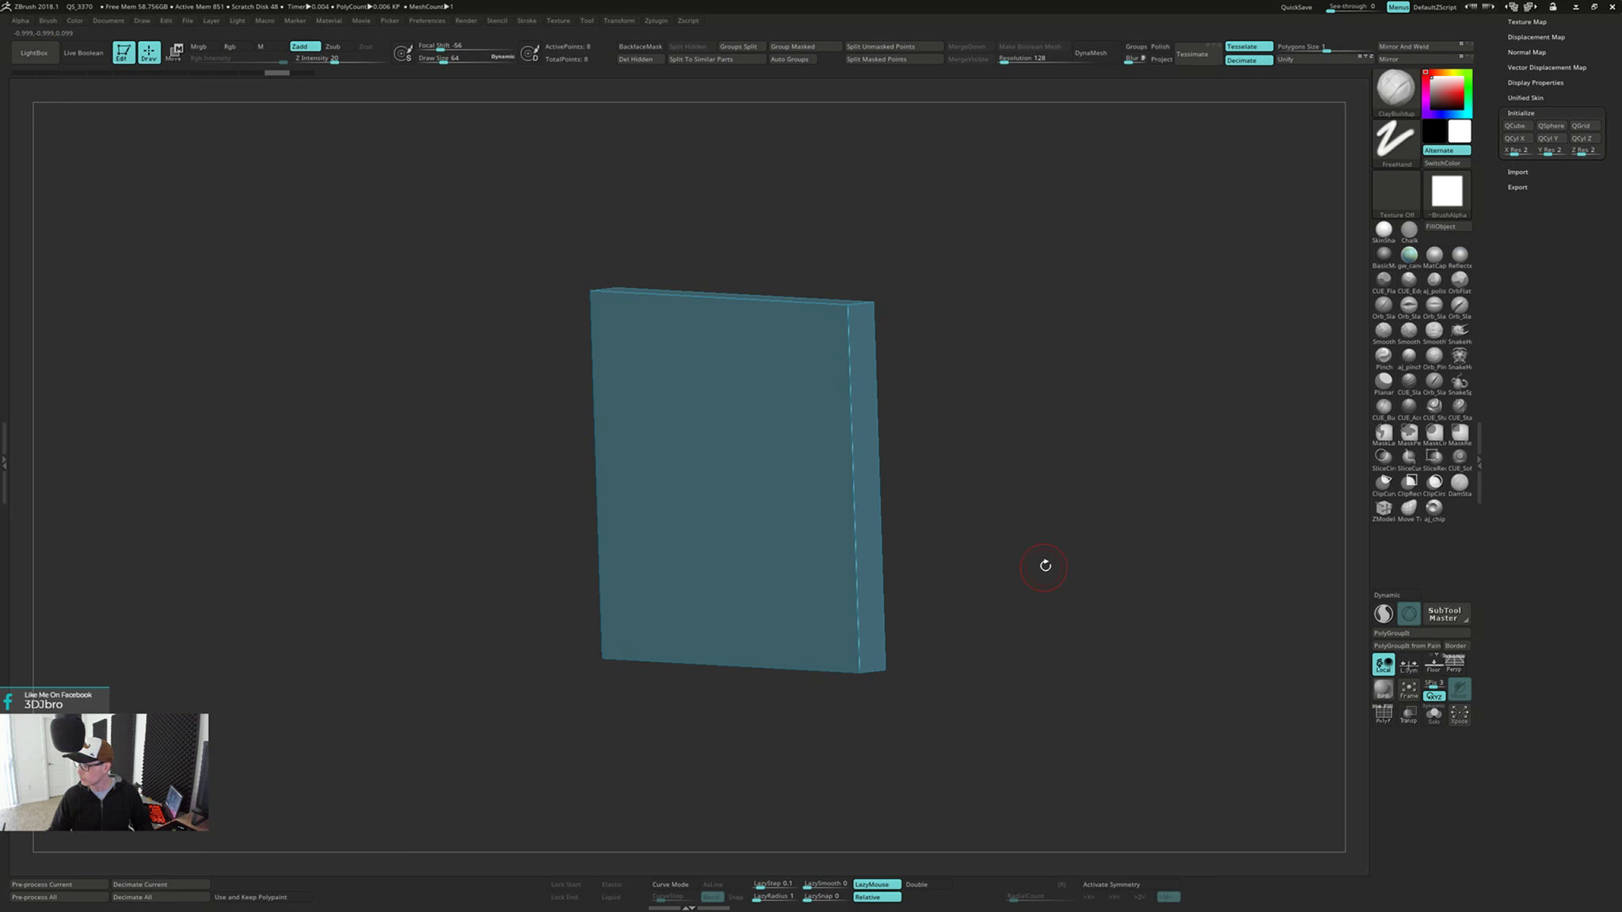
{"action": "left_click_drag", "start_coordinate": [1045, 566], "coordinate": [980, 551], "text": "alt"}
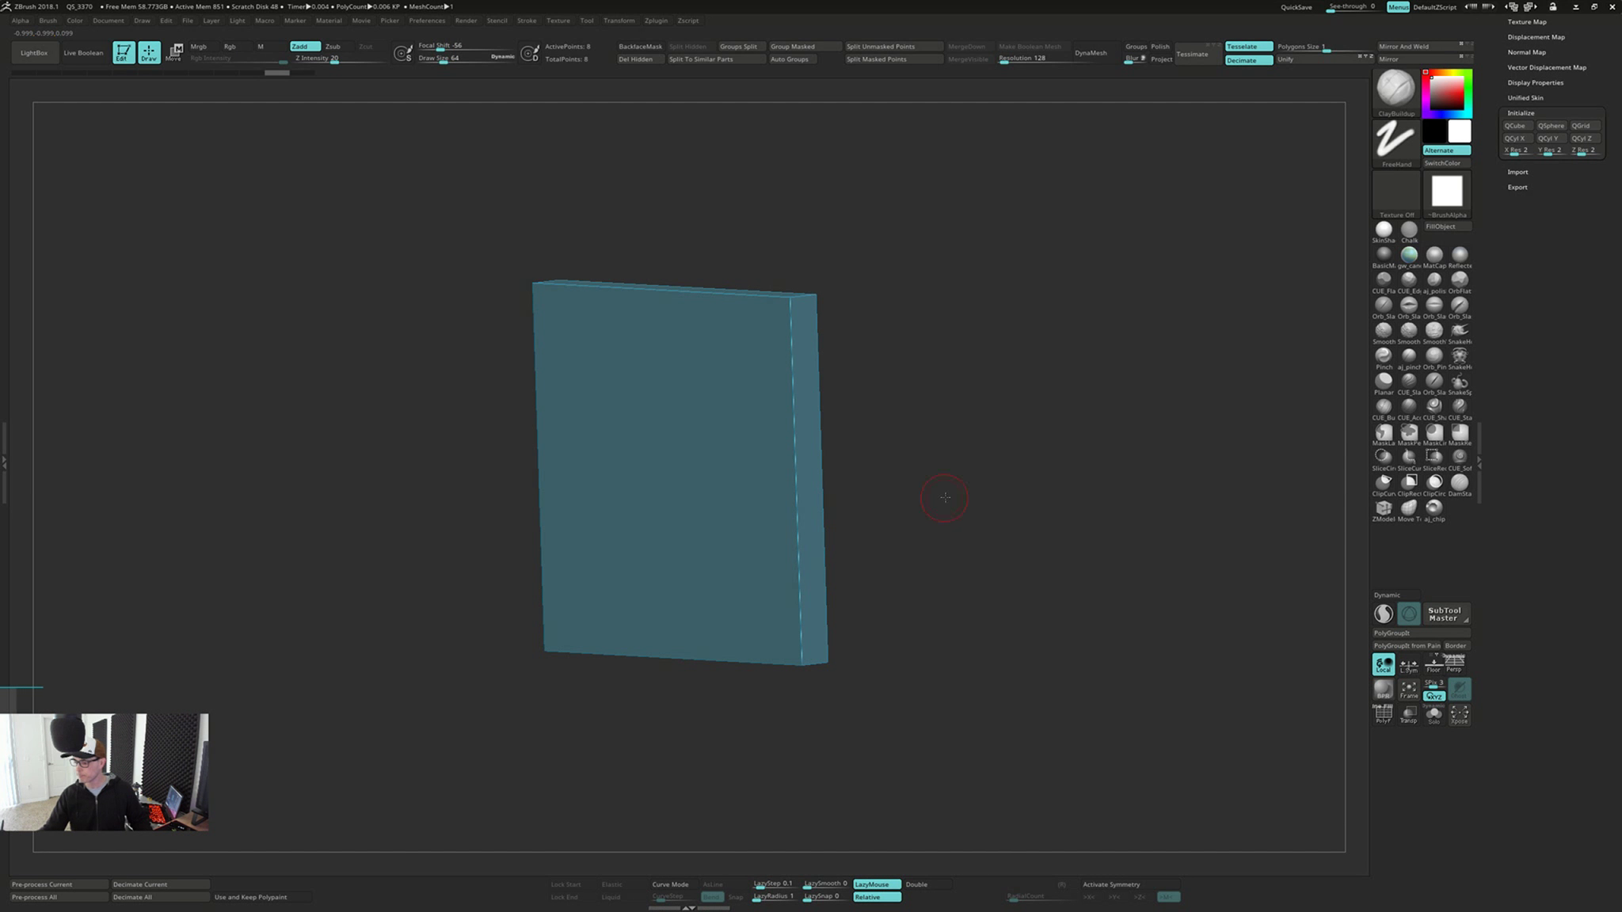
{"action": "left_click_drag", "start_coordinate": [949, 496], "coordinate": [963, 481], "text": "shift"}
{"action": "key", "text": "s"}
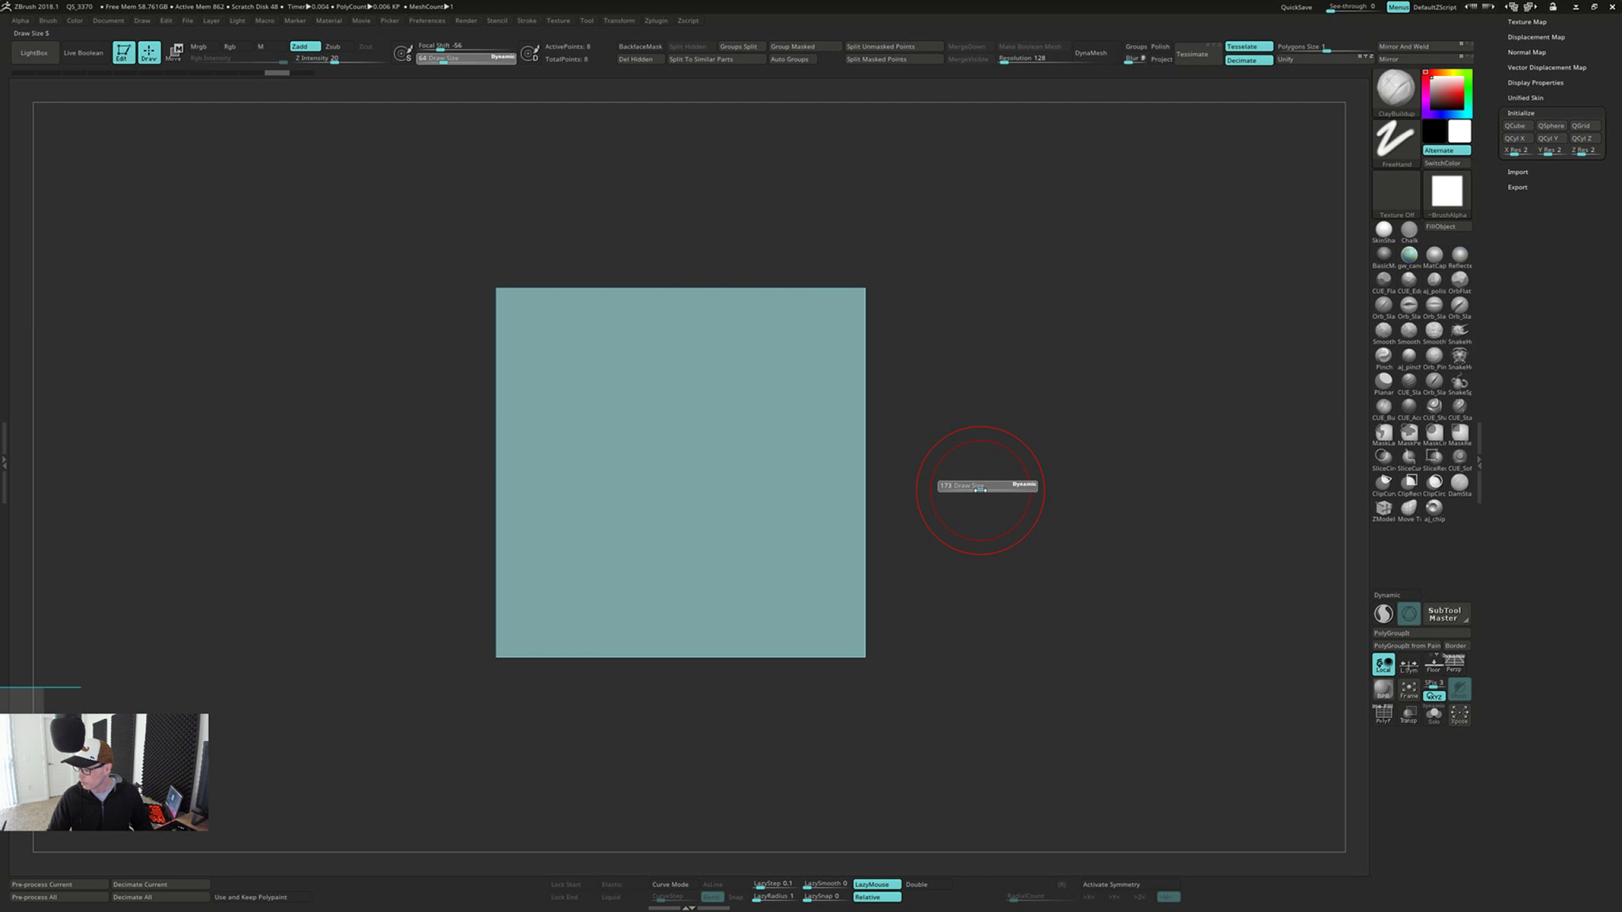
{"action": "mouse_move", "coordinate": [986, 465]}
{"action": "left_mouse_down"}
{"action": "mouse_move", "coordinate": [1013, 453]}
{"action": "mouse_move", "coordinate": [1021, 467]}
{"action": "mouse_move", "coordinate": [973, 457]}
{"action": "left_mouse_up"}
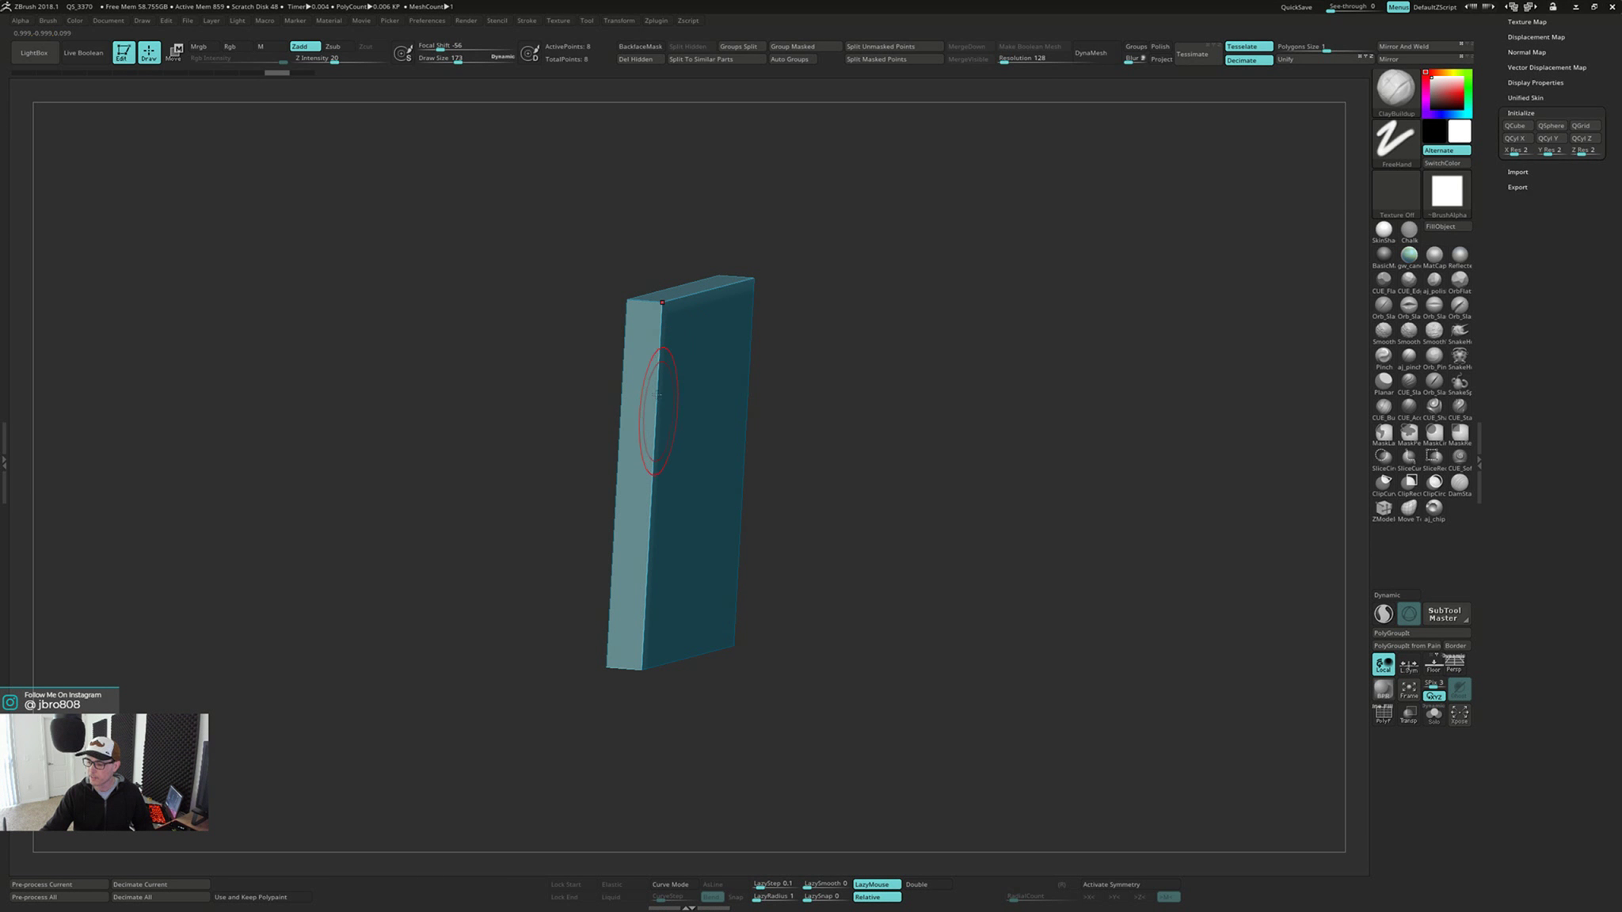
Set the DynaMesh resolution to 256 and convert the slab to a DynaMesh
{"action": "right_click_drag", "start_coordinate": [657, 418], "coordinate": [871, 317]}
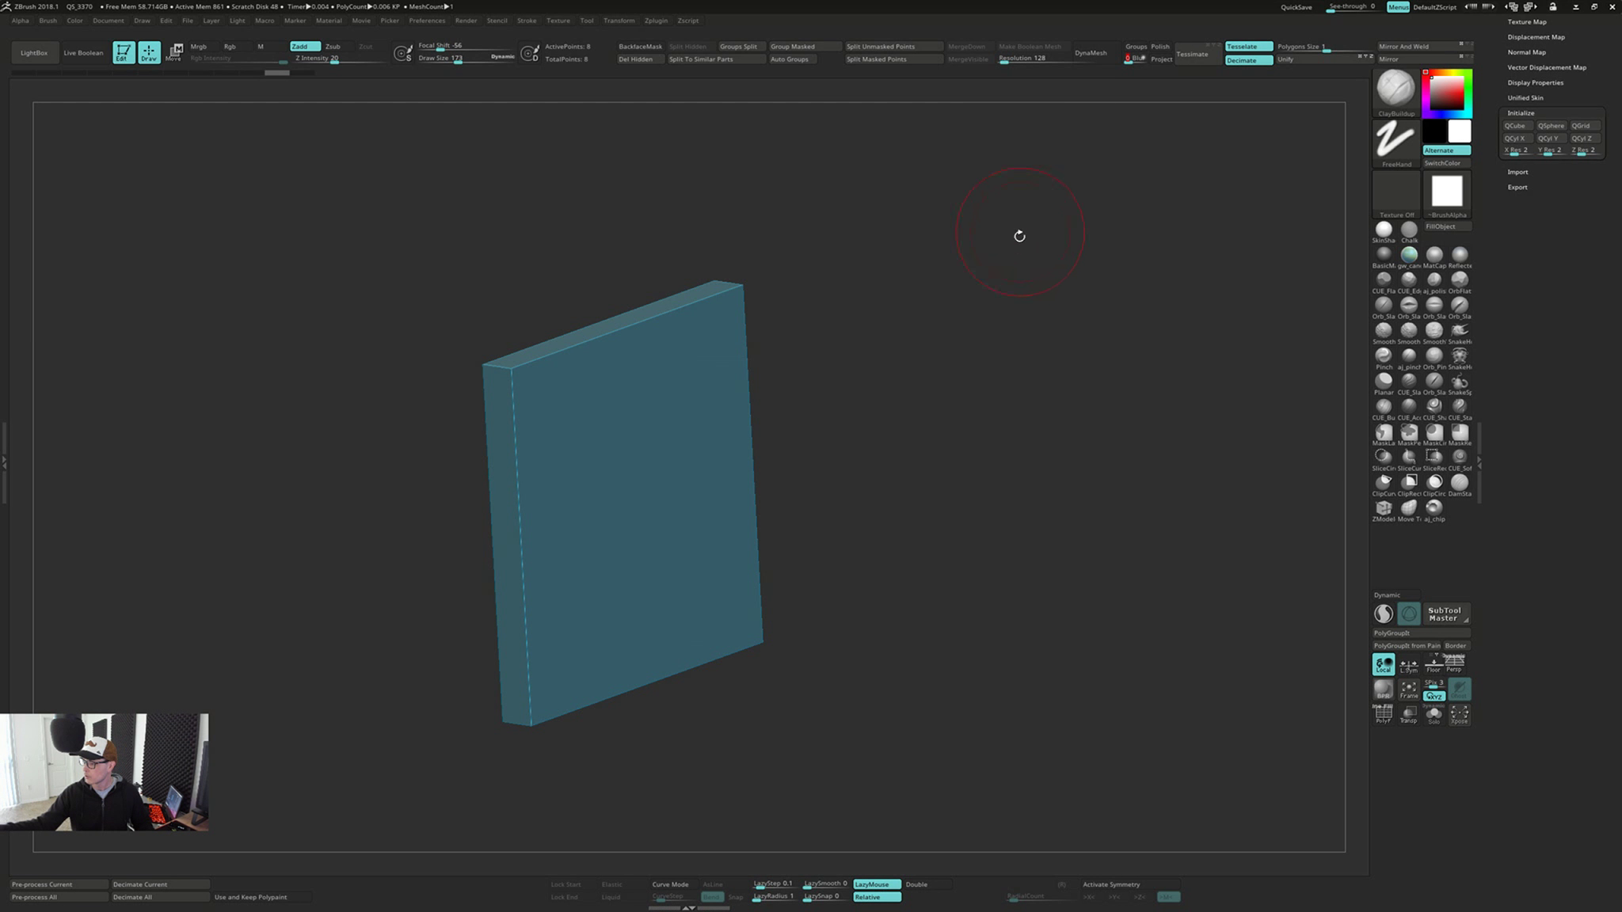
{"action": "left_click", "coordinate": [1028, 58]}
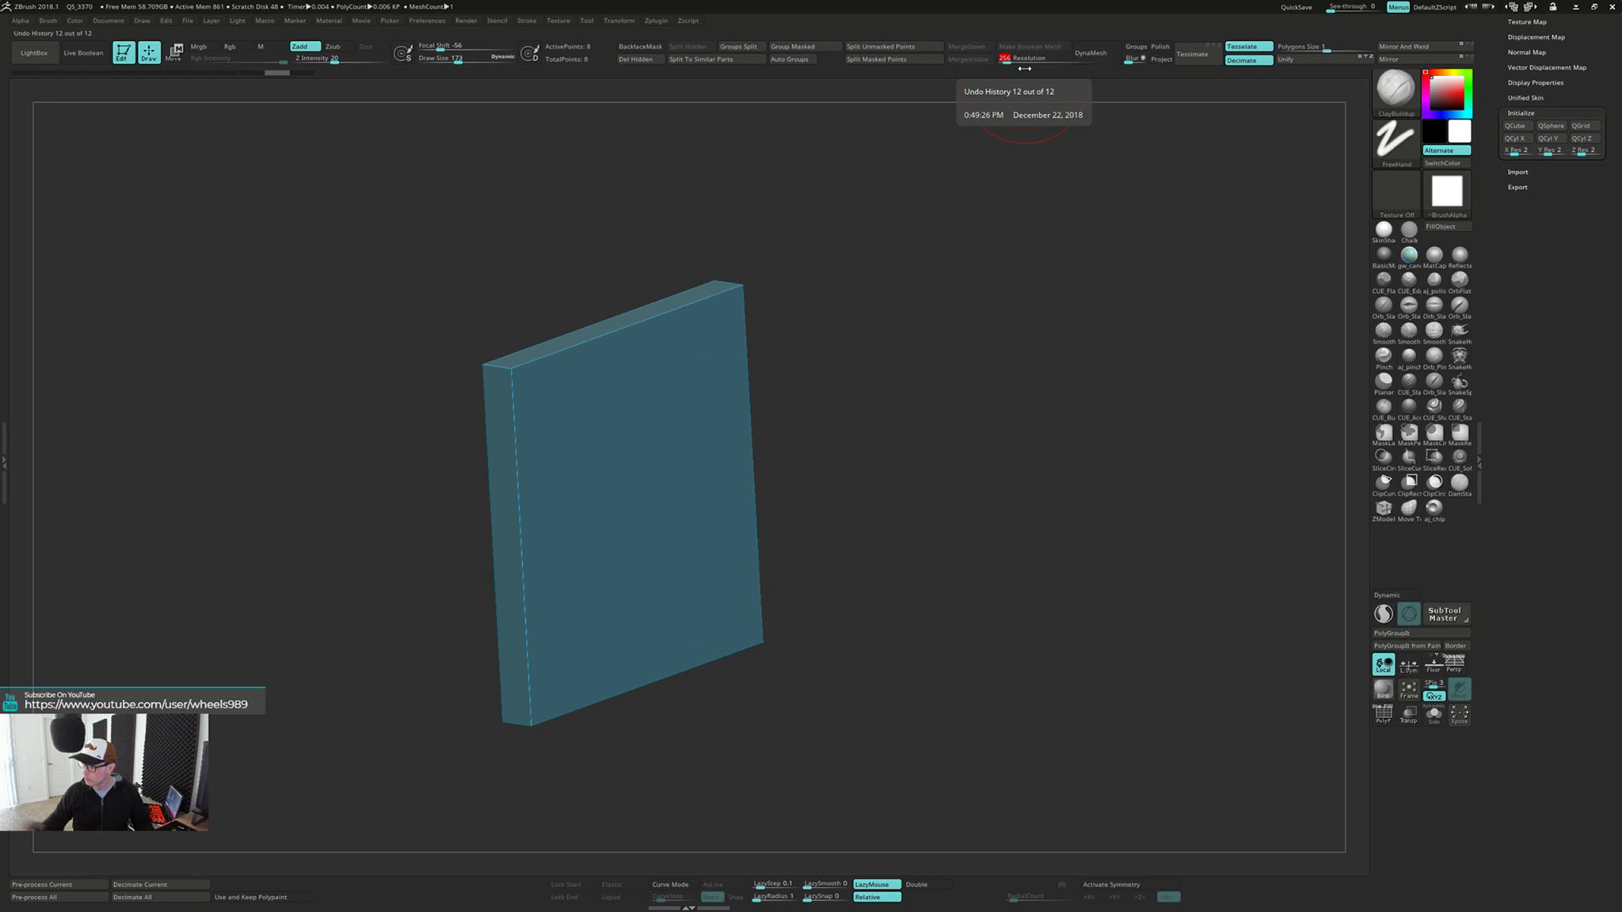
{"action": "left_click", "coordinate": [1106, 53]}
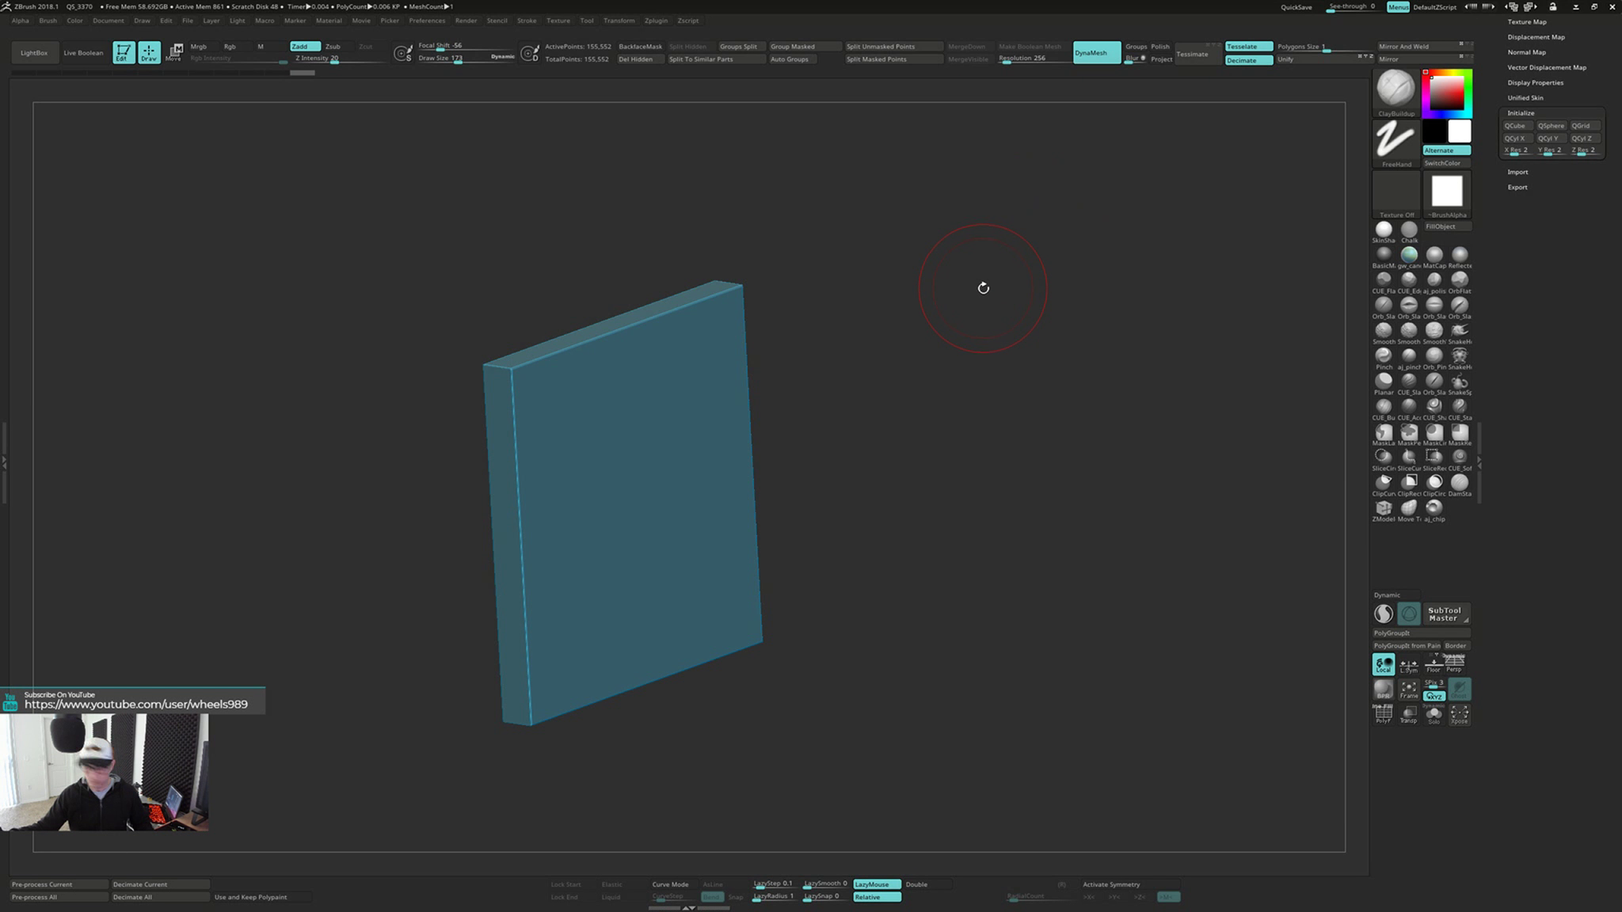
Sculpt a ClayBuildup bump near the middle of the slab's front face and check the effect on its back
{"action": "mouse_move", "coordinate": [973, 301]}
{"action": "left_mouse_down", "text": "shift"}
{"action": "mouse_move", "coordinate": [941, 301]}
{"action": "mouse_move", "coordinate": [996, 351]}
{"action": "mouse_move", "coordinate": [1061, 323]}
{"action": "left_mouse_up", "text": "shift"}
{"action": "key", "text": "s"}
{"action": "right_click_drag", "start_coordinate": [621, 417], "coordinate": [626, 412]}
{"action": "mouse_move", "coordinate": [598, 406]}
{"action": "left_mouse_down"}
{"action": "mouse_move", "coordinate": [602, 432]}
{"action": "mouse_move", "coordinate": [632, 403]}
{"action": "mouse_move", "coordinate": [636, 457]}
{"action": "mouse_move", "coordinate": [625, 445]}
{"action": "mouse_move", "coordinate": [675, 457]}
{"action": "mouse_move", "coordinate": [654, 470]}
{"action": "left_mouse_up"}
{"action": "key", "text": "ctrl+z"}
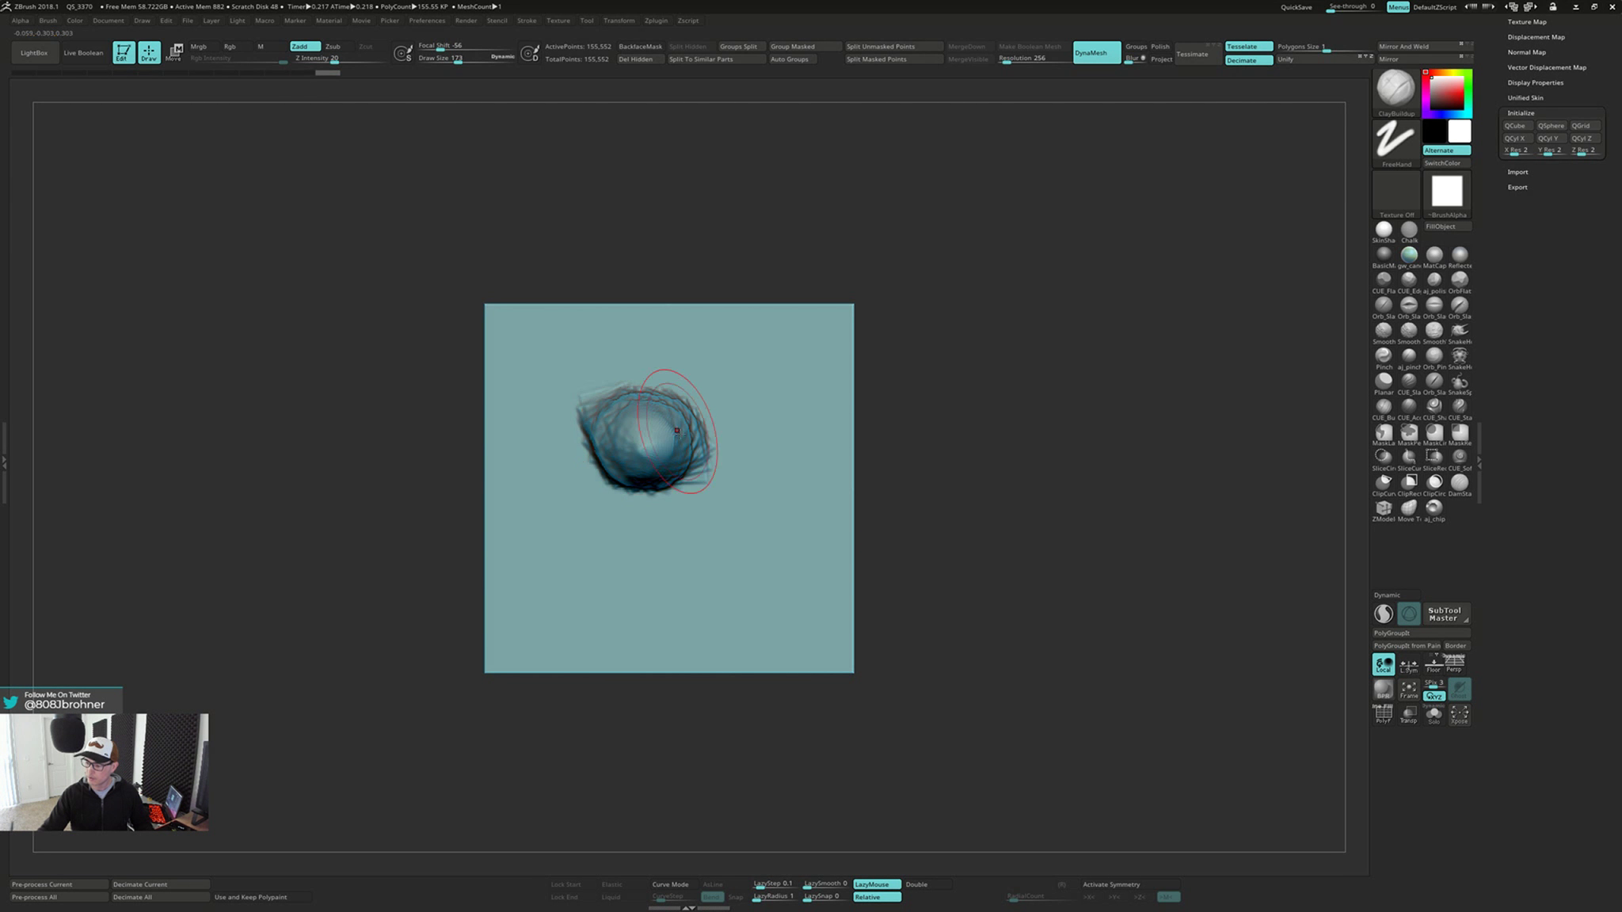
{"action": "right_click_drag", "start_coordinate": [677, 431], "coordinate": [757, 438]}
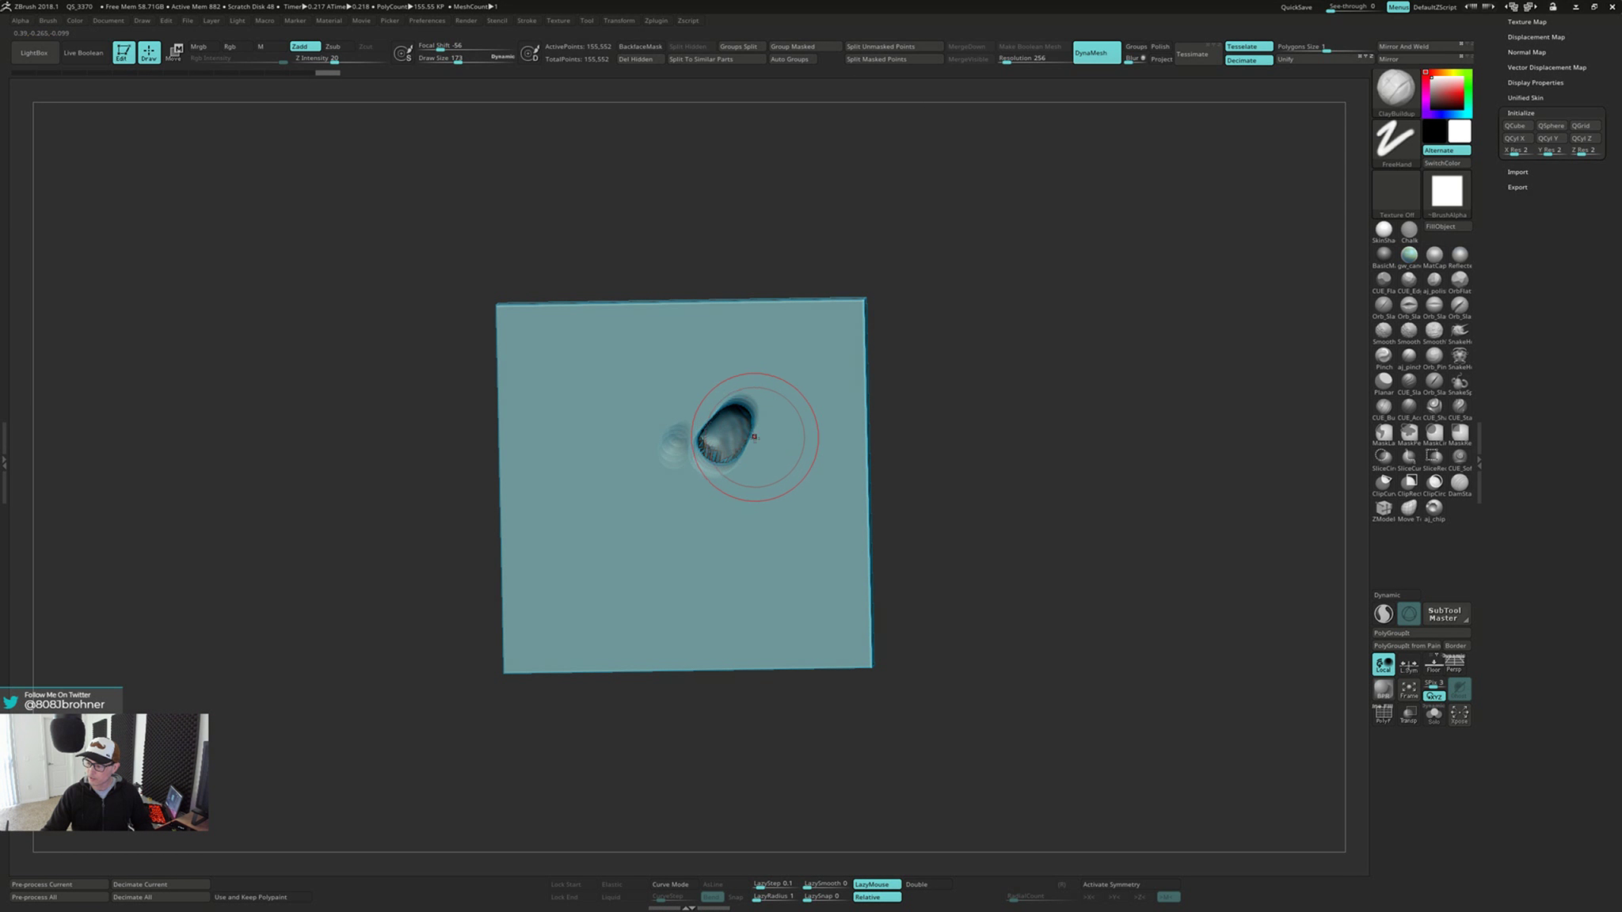
{"action": "right_click_drag", "start_coordinate": [903, 487], "coordinate": [1016, 420]}
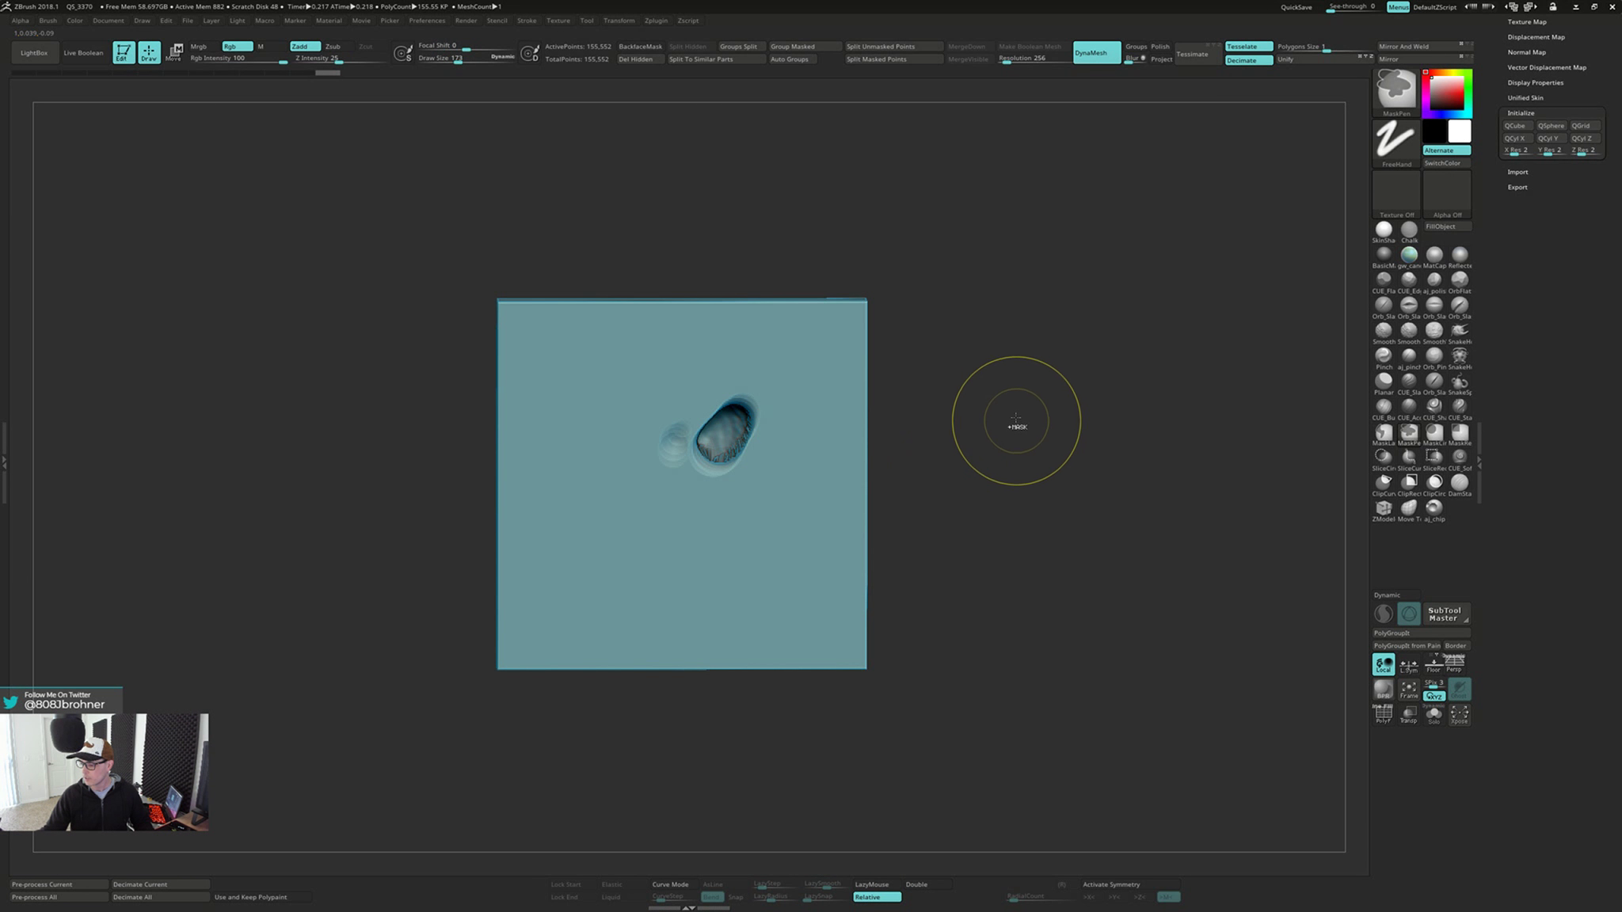
Remesh the sculpted slab with DynaMesh, undo the remesh, and clear the clay bump from the slab
{"action": "left_click_drag", "start_coordinate": [1021, 412], "coordinate": [1031, 522], "text": "ctrl"}
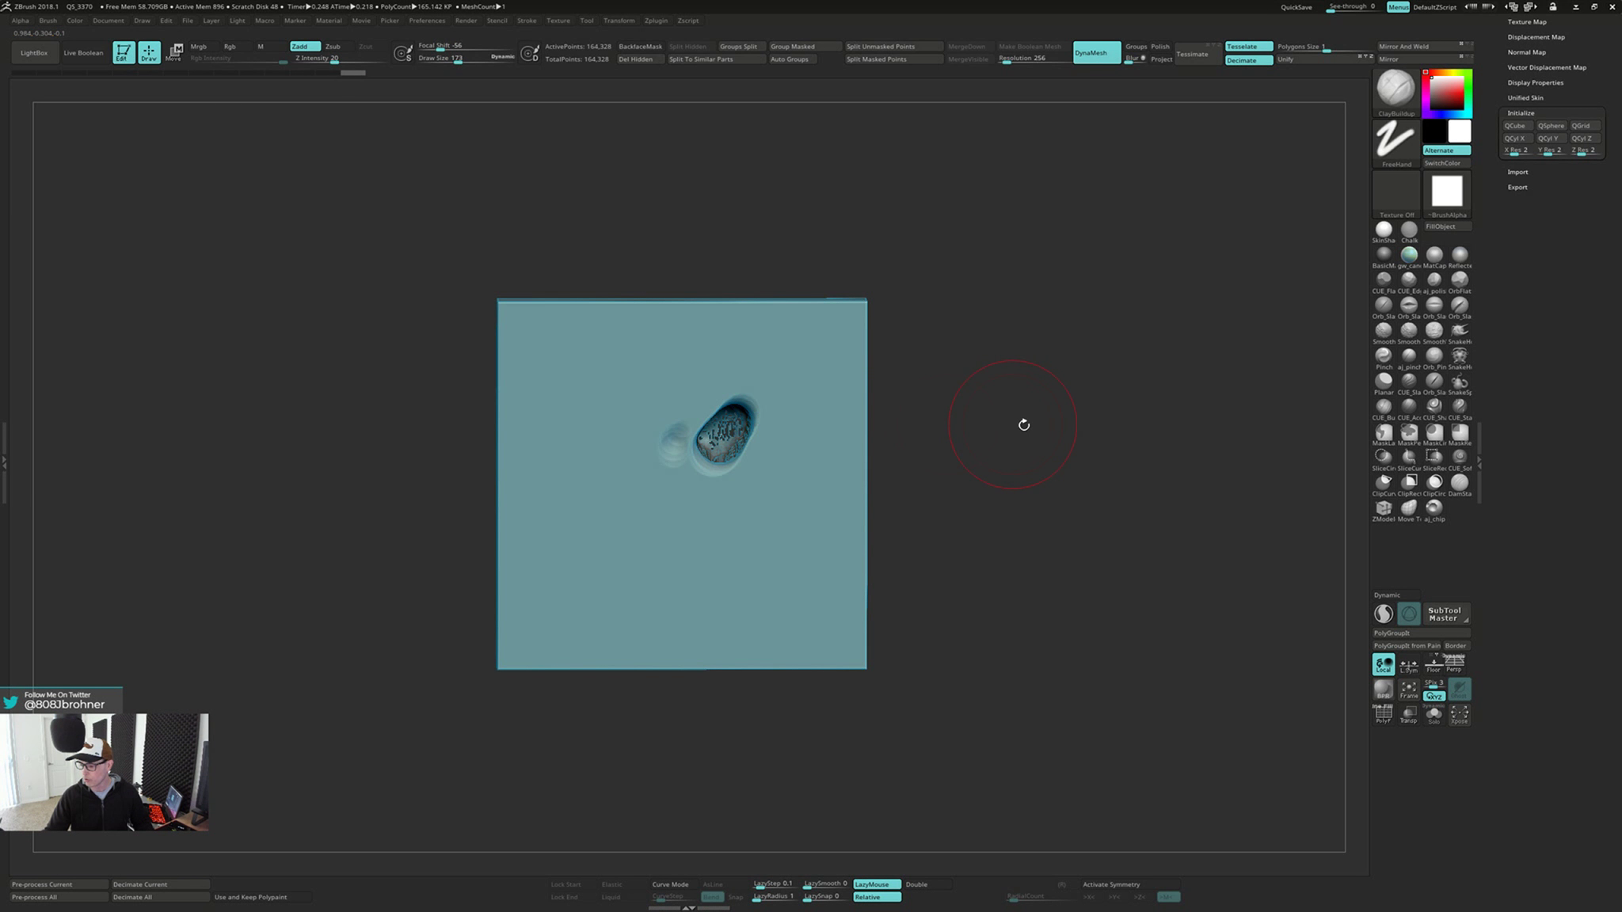
{"action": "right_click_drag", "start_coordinate": [1023, 424], "coordinate": [956, 449]}
{"action": "key", "text": "ctrl+z"}
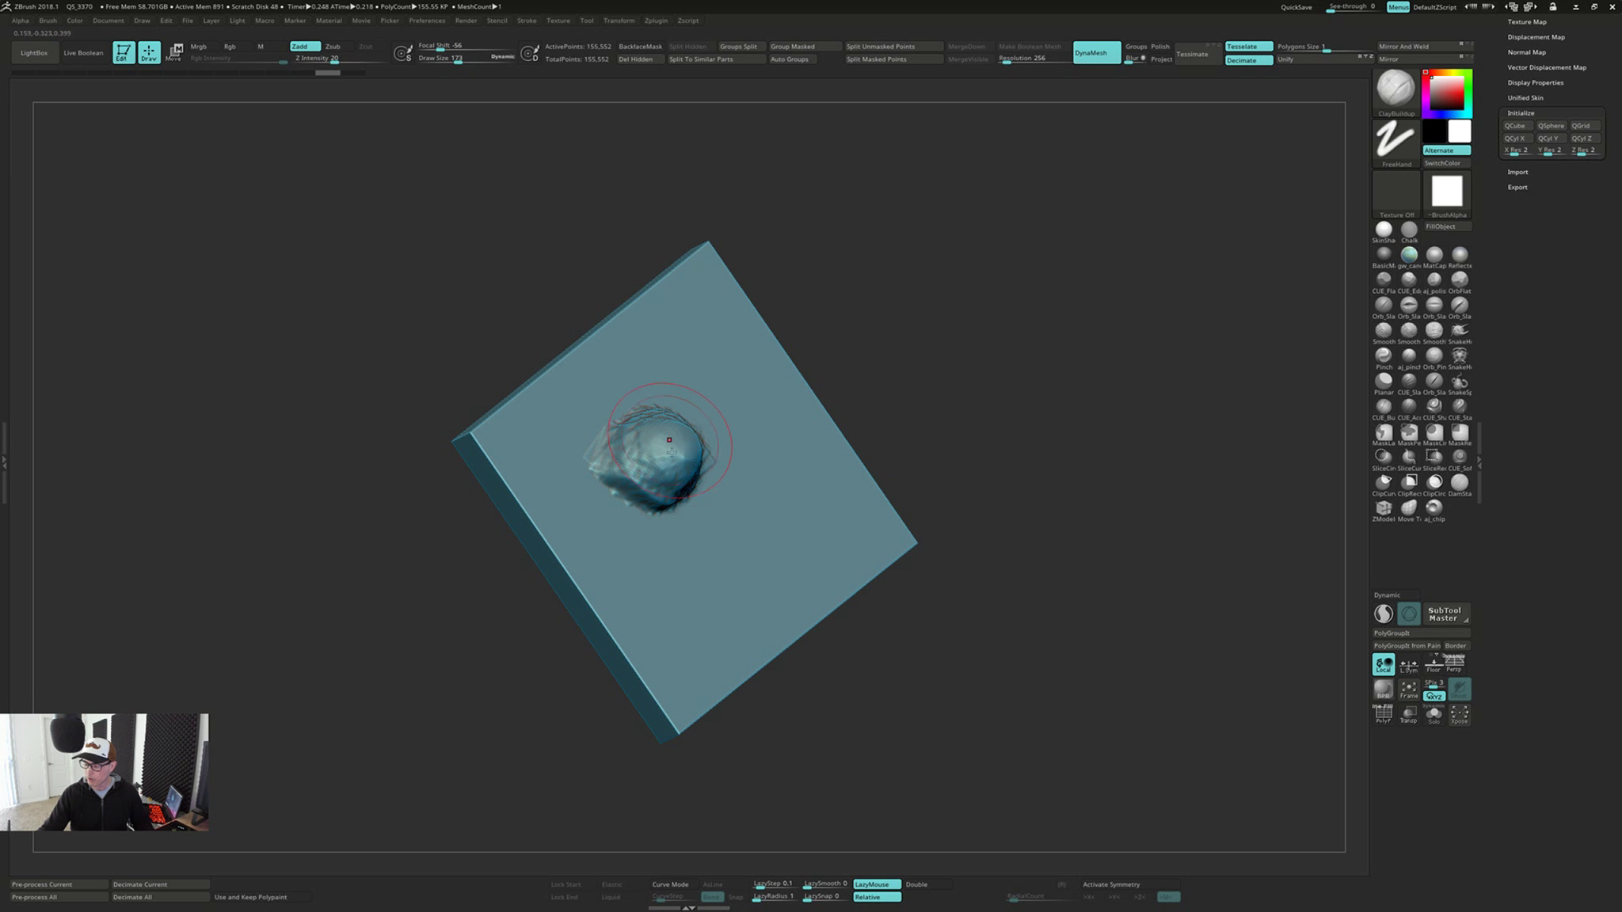
{"action": "mouse_move", "coordinate": [653, 419]}
{"action": "right_mouse_down"}
{"action": "mouse_move", "coordinate": [602, 389]}
{"action": "mouse_move", "coordinate": [649, 453]}
{"action": "mouse_move", "coordinate": [792, 412]}
{"action": "mouse_move", "coordinate": [818, 379]}
{"action": "right_mouse_up"}
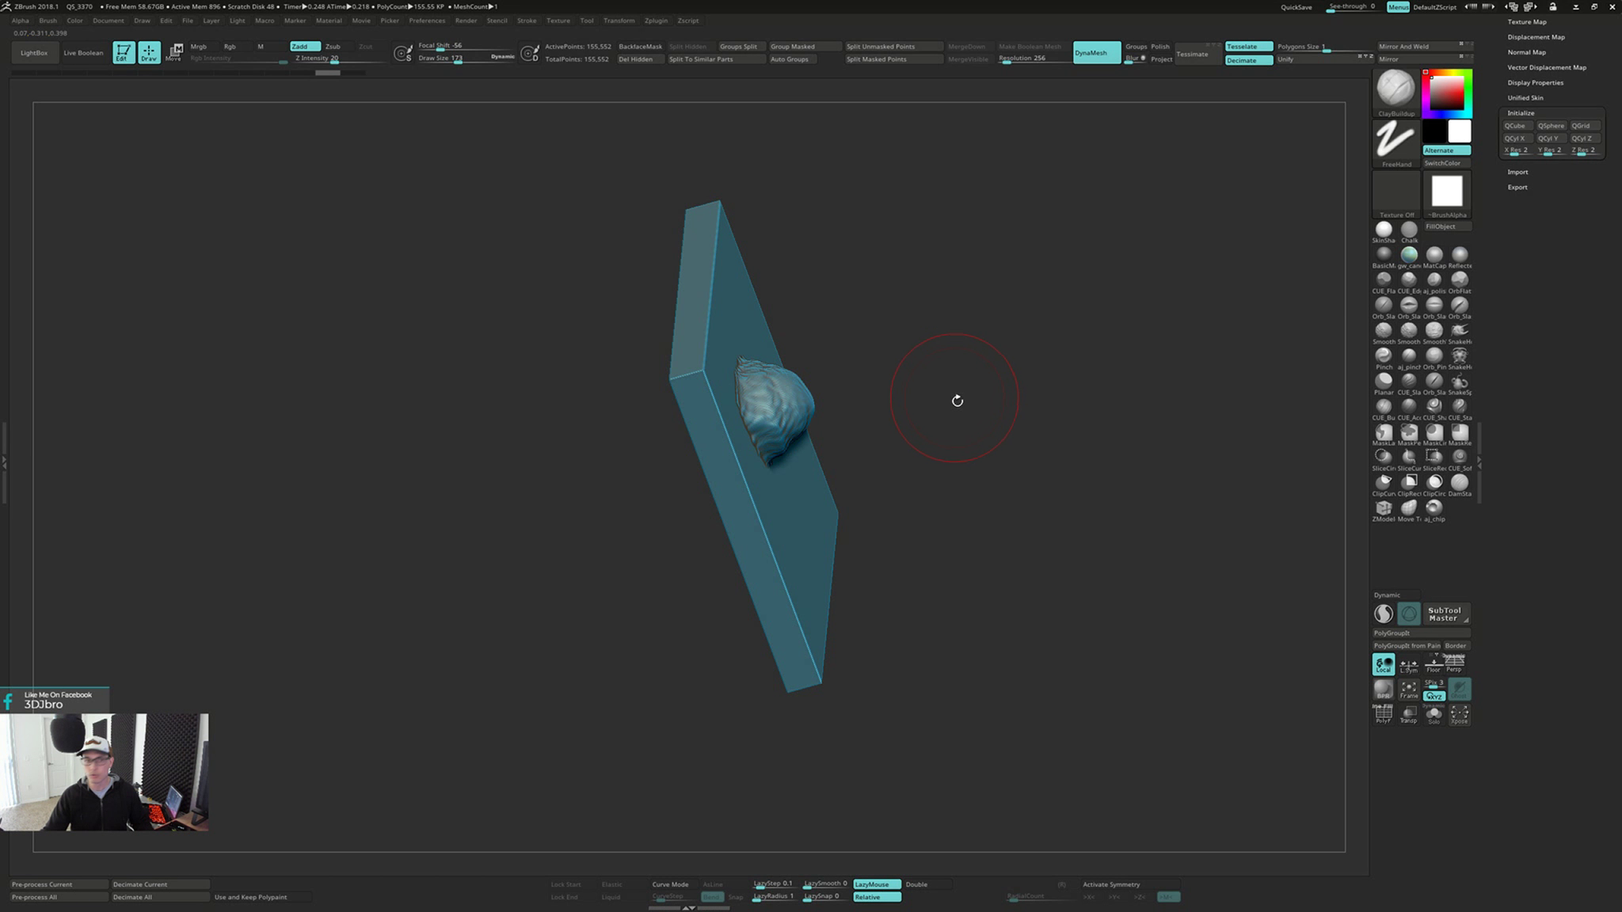
{"action": "right_click_drag", "start_coordinate": [973, 423], "coordinate": [843, 438]}
{"action": "mouse_move", "coordinate": [920, 560]}
{"action": "right_mouse_down"}
{"action": "mouse_move", "coordinate": [898, 579]}
{"action": "mouse_move", "coordinate": [932, 537]}
{"action": "mouse_move", "coordinate": [927, 560]}
{"action": "right_mouse_up"}
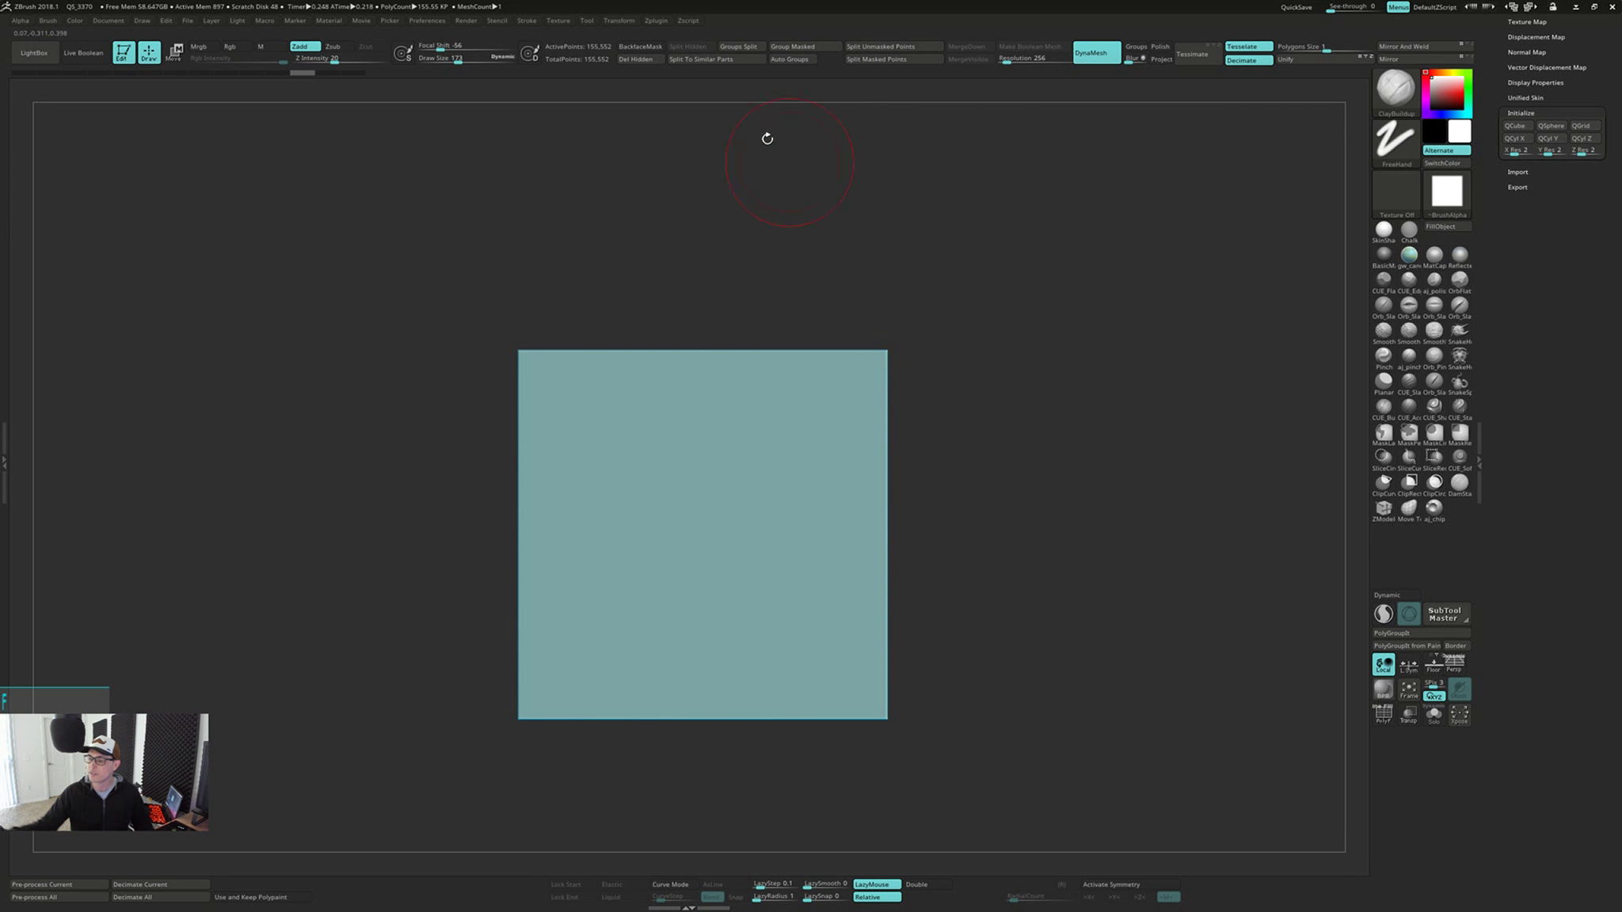
Turn on BackfaceMask for the ClayBuildup brush and open its auto masking settings
{"action": "left_click", "coordinate": [651, 47]}
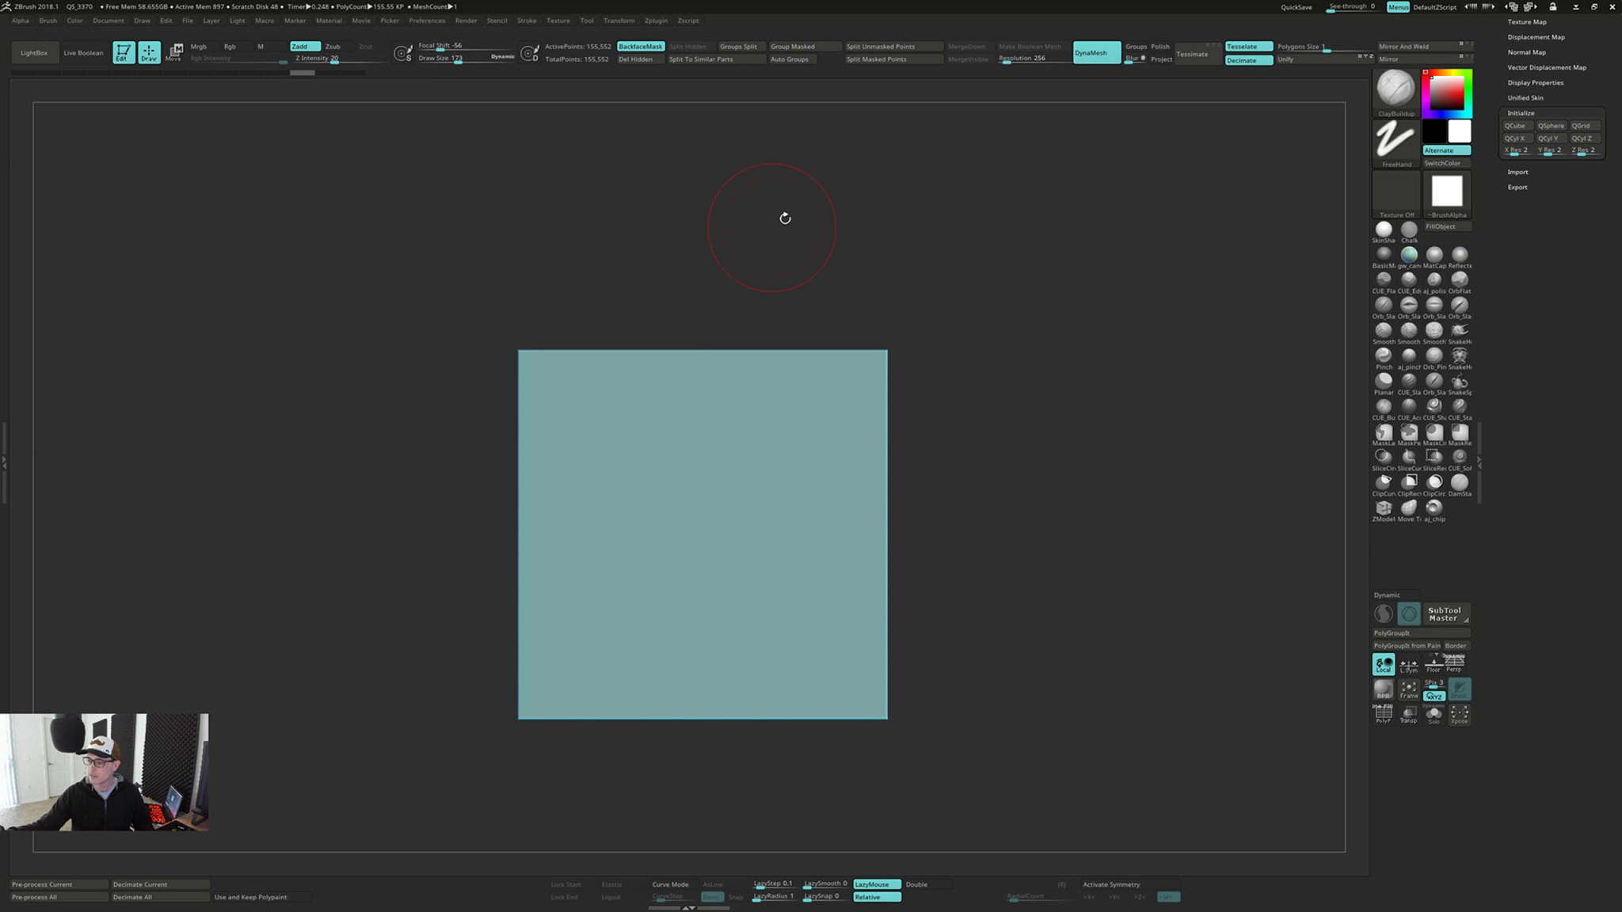
{"action": "left_click", "coordinate": [48, 21]}
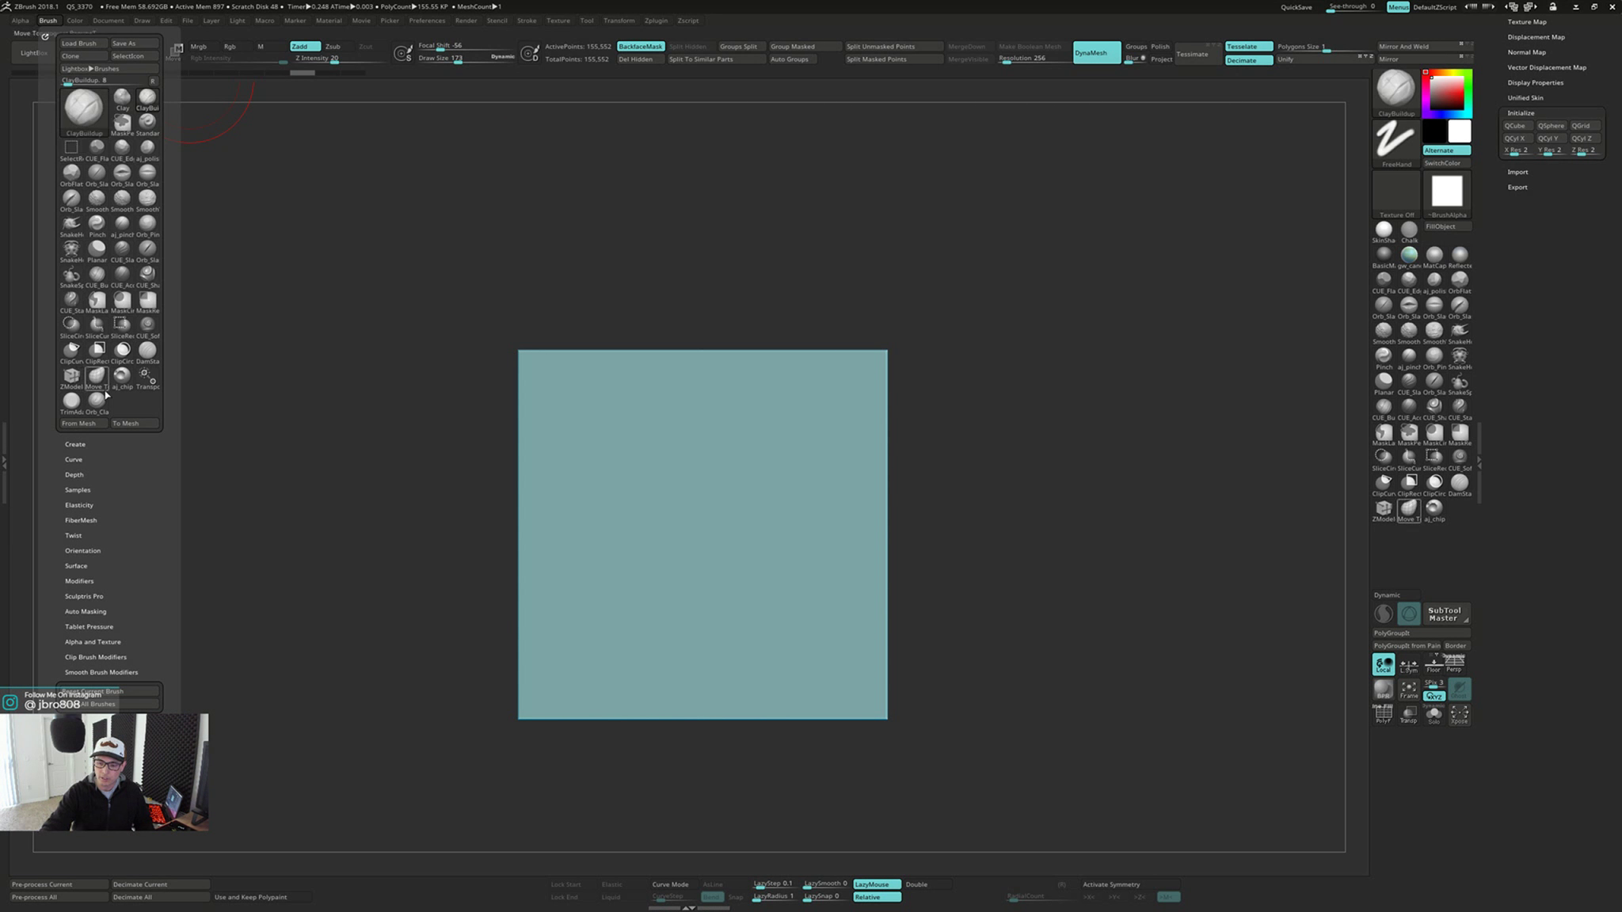
{"action": "left_click", "coordinate": [85, 612]}
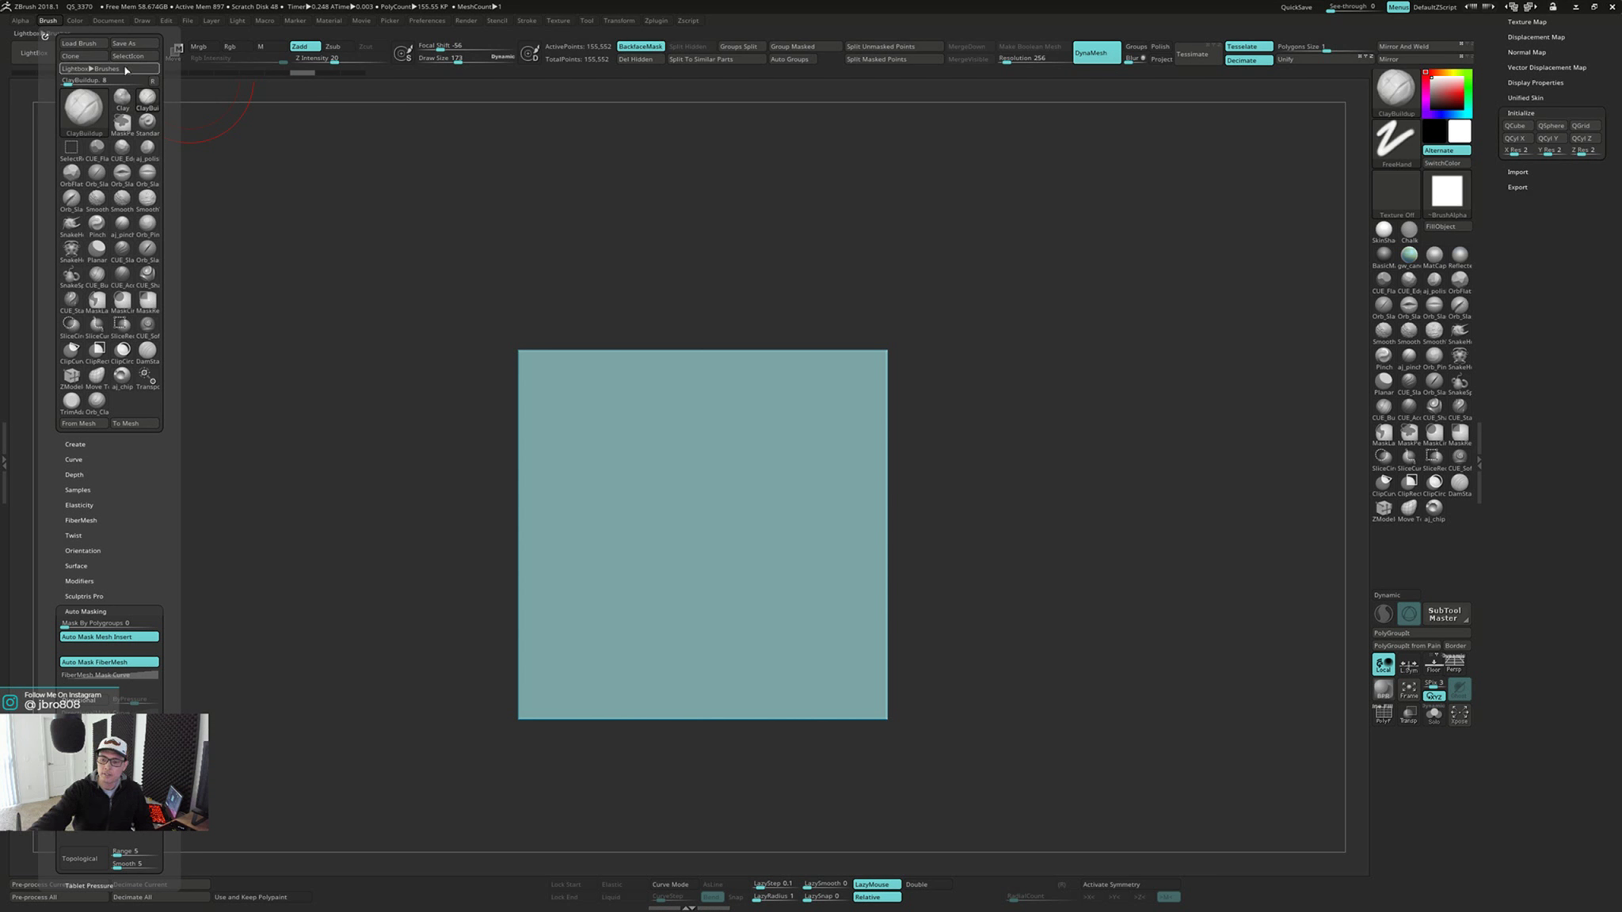
Sculpt a rounded clay bump on the slab's front face with backface masking and inspect both sides
{"action": "right_click_drag", "start_coordinate": [740, 449], "coordinate": [764, 449]}
{"action": "mouse_move", "coordinate": [657, 452]}
{"action": "left_mouse_down"}
{"action": "mouse_move", "coordinate": [661, 475]}
{"action": "mouse_move", "coordinate": [696, 467]}
{"action": "left_mouse_up"}
{"action": "mouse_move", "coordinate": [703, 465]}
{"action": "right_mouse_down"}
{"action": "mouse_move", "coordinate": [781, 461]}
{"action": "mouse_move", "coordinate": [819, 494]}
{"action": "right_mouse_up"}
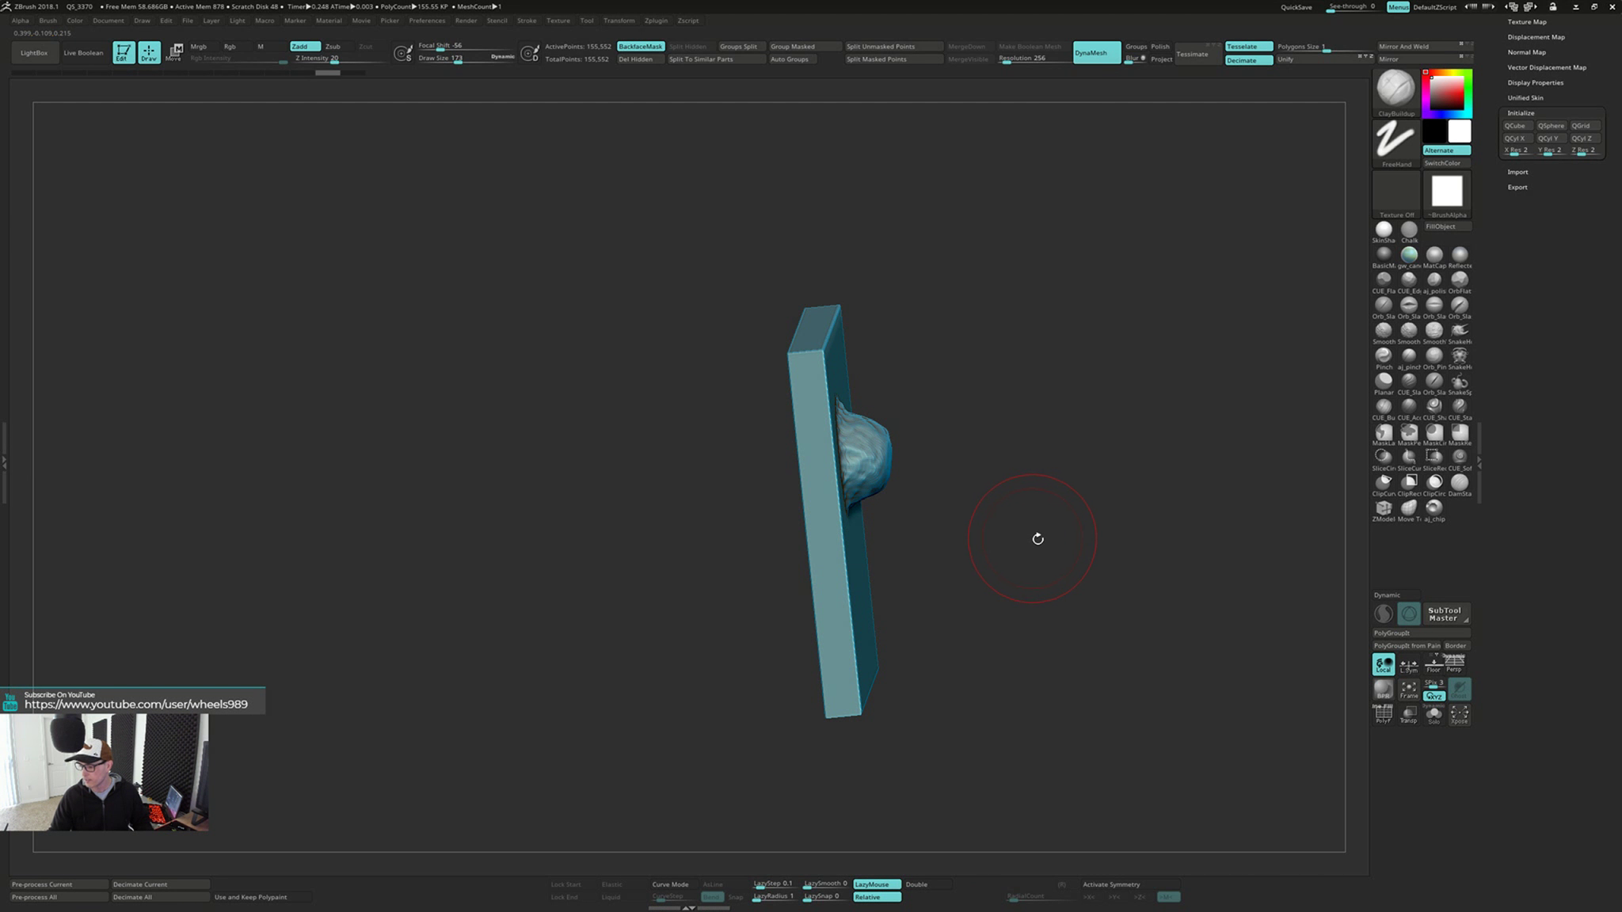
{"action": "mouse_move", "coordinate": [1037, 539]}
{"action": "right_mouse_down"}
{"action": "mouse_move", "coordinate": [796, 490]}
{"action": "mouse_move", "coordinate": [749, 498]}
{"action": "mouse_move", "coordinate": [878, 504]}
{"action": "mouse_move", "coordinate": [843, 506]}
{"action": "right_mouse_up"}
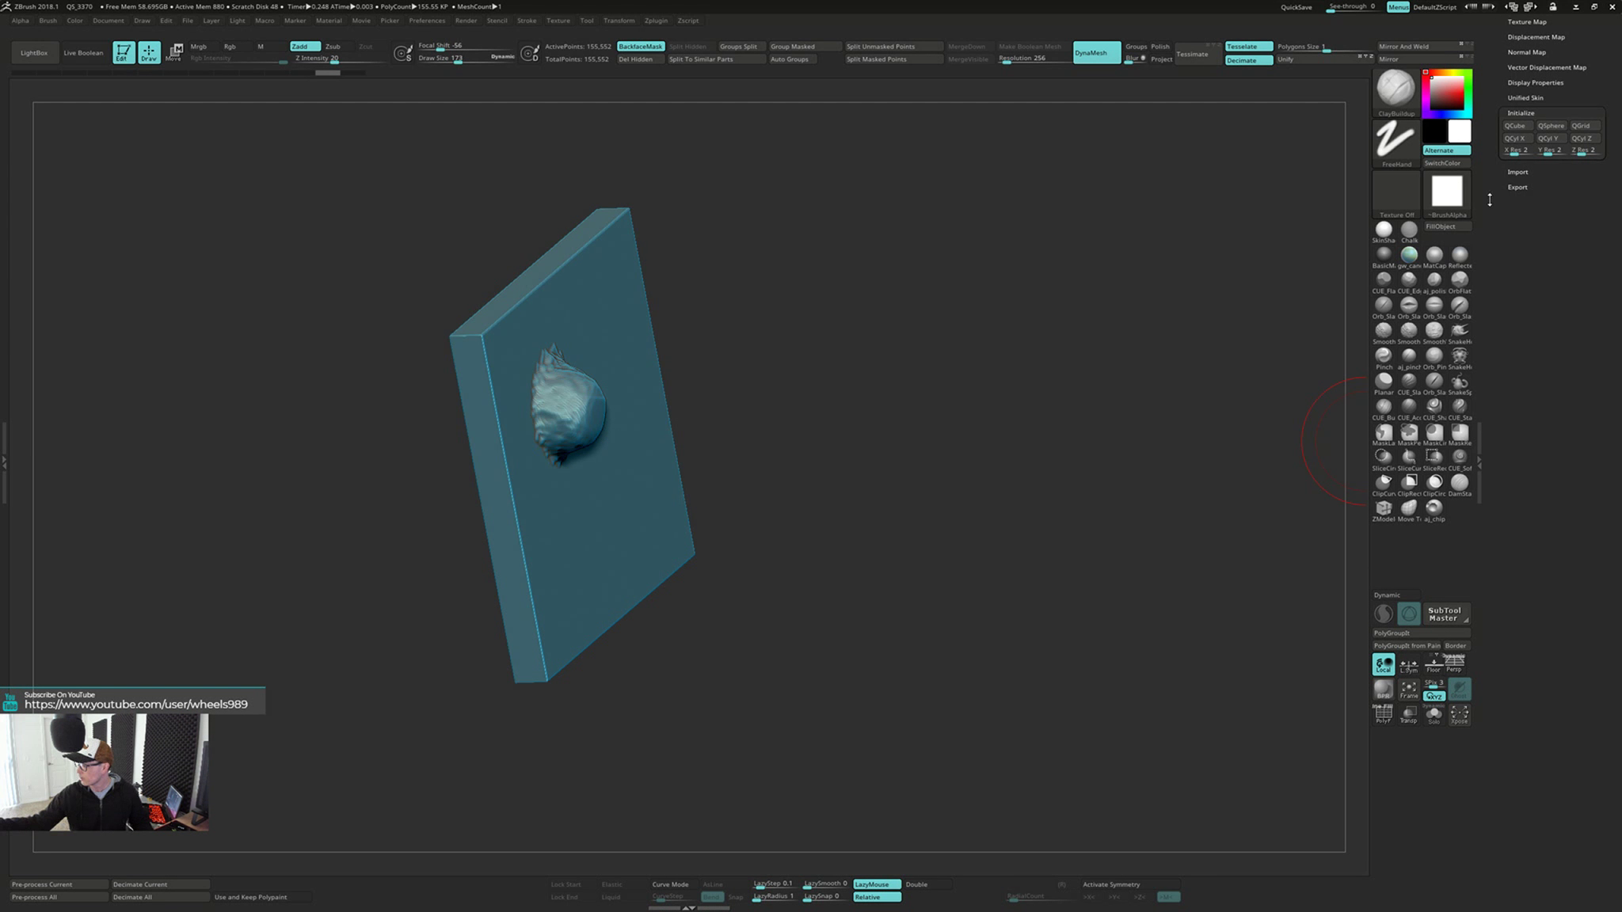
Insert a Plane3D as a new subtool beneath the slab
{"action": "left_click_drag", "start_coordinate": [1488, 200], "coordinate": [1510, 301]}
{"action": "left_click", "coordinate": [1519, 213]}
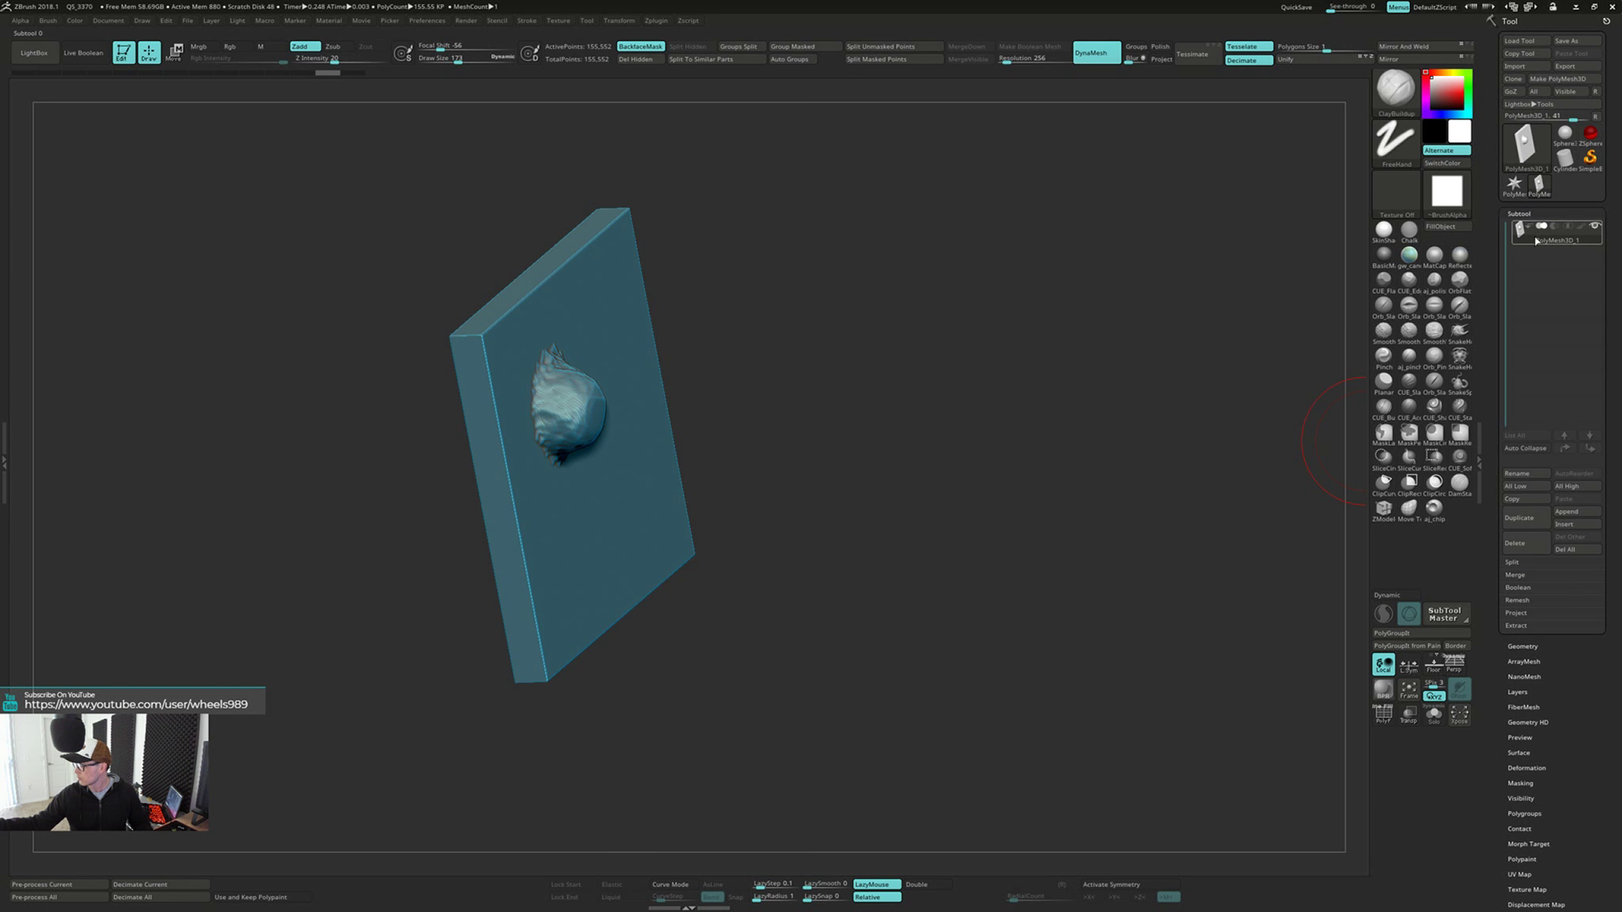
{"action": "left_click", "coordinate": [1576, 525]}
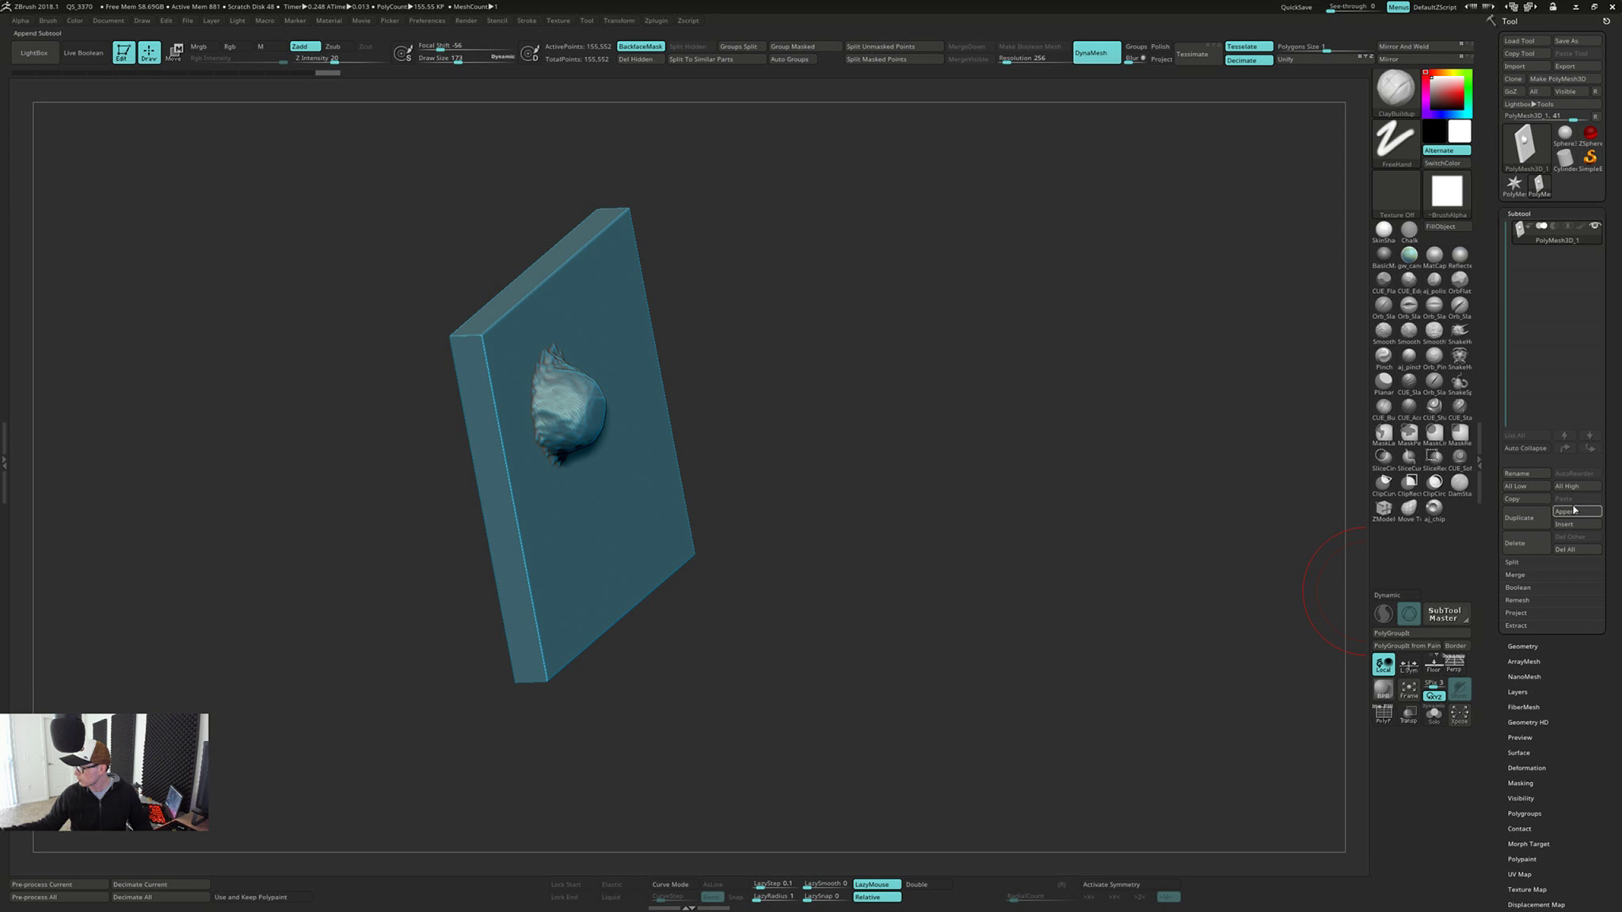
{"action": "left_click", "coordinate": [1567, 524]}
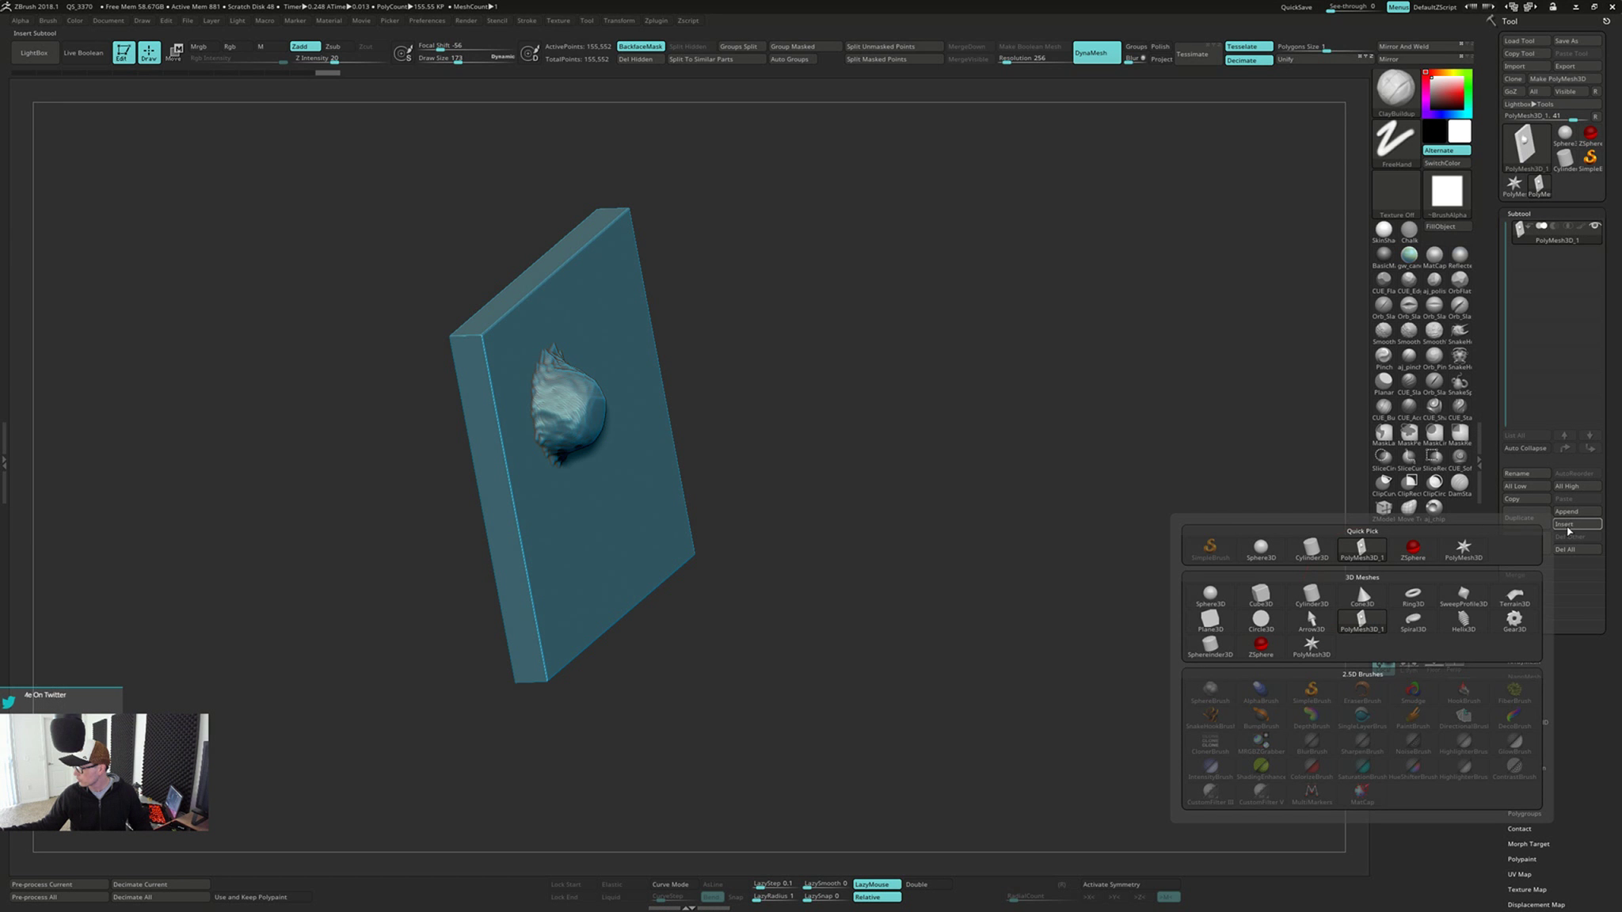
{"action": "left_click", "coordinate": [1210, 622]}
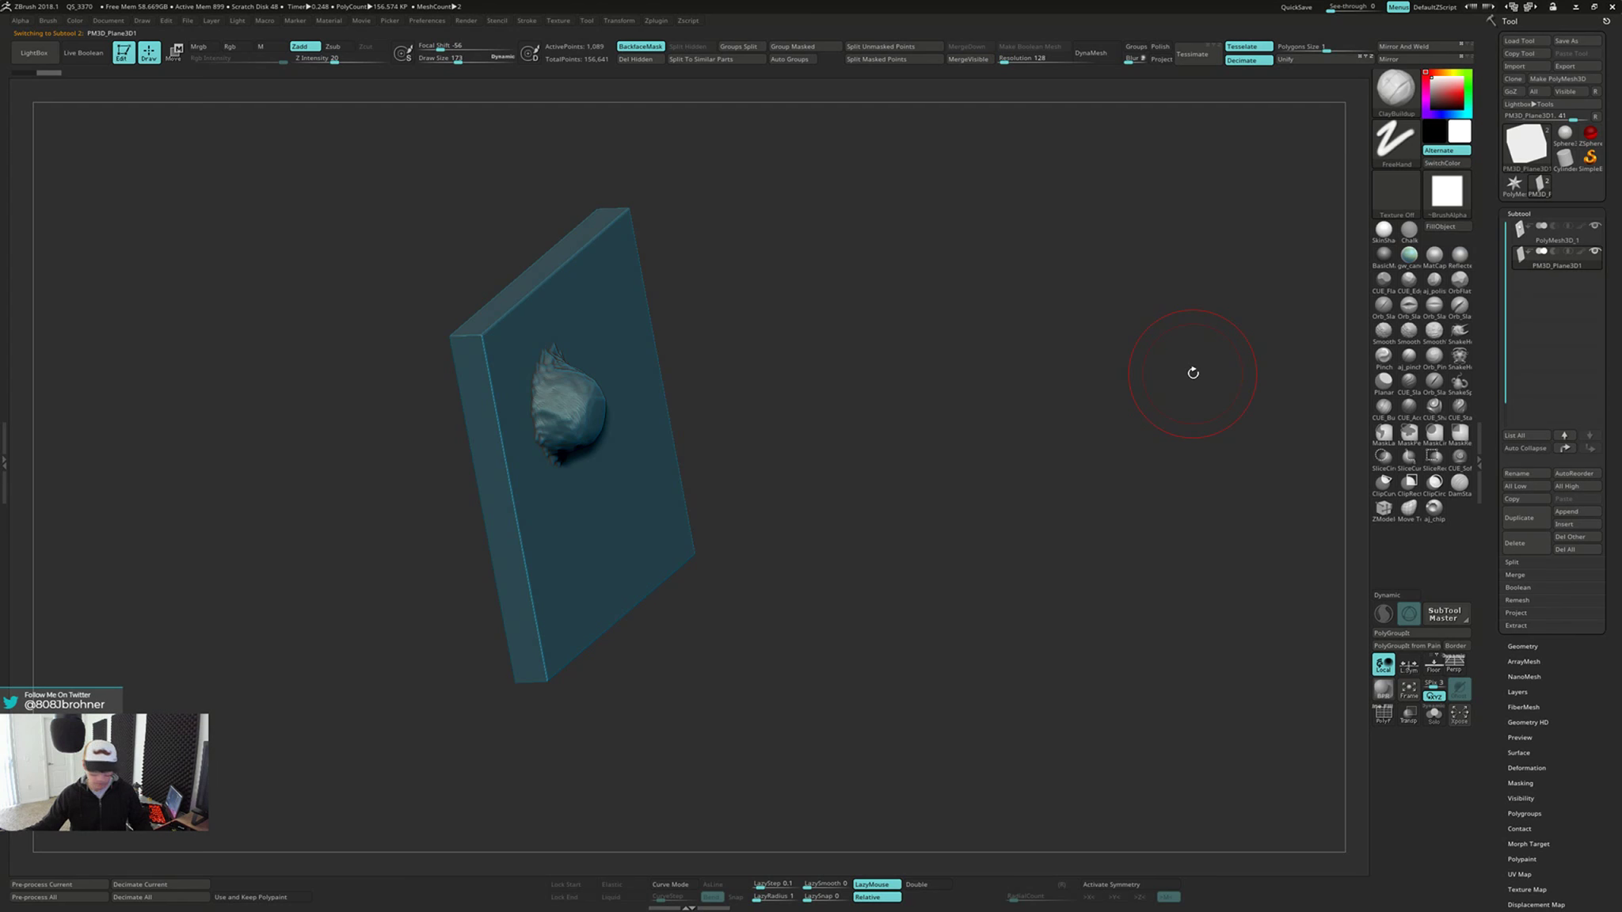
Try to move the inserted plane away from the slab with the gizmo, and undo the move
{"action": "key", "text": "w"}
{"action": "left_click_drag", "start_coordinate": [506, 446], "coordinate": [808, 428]}
{"action": "key", "text": "ctrl+z"}
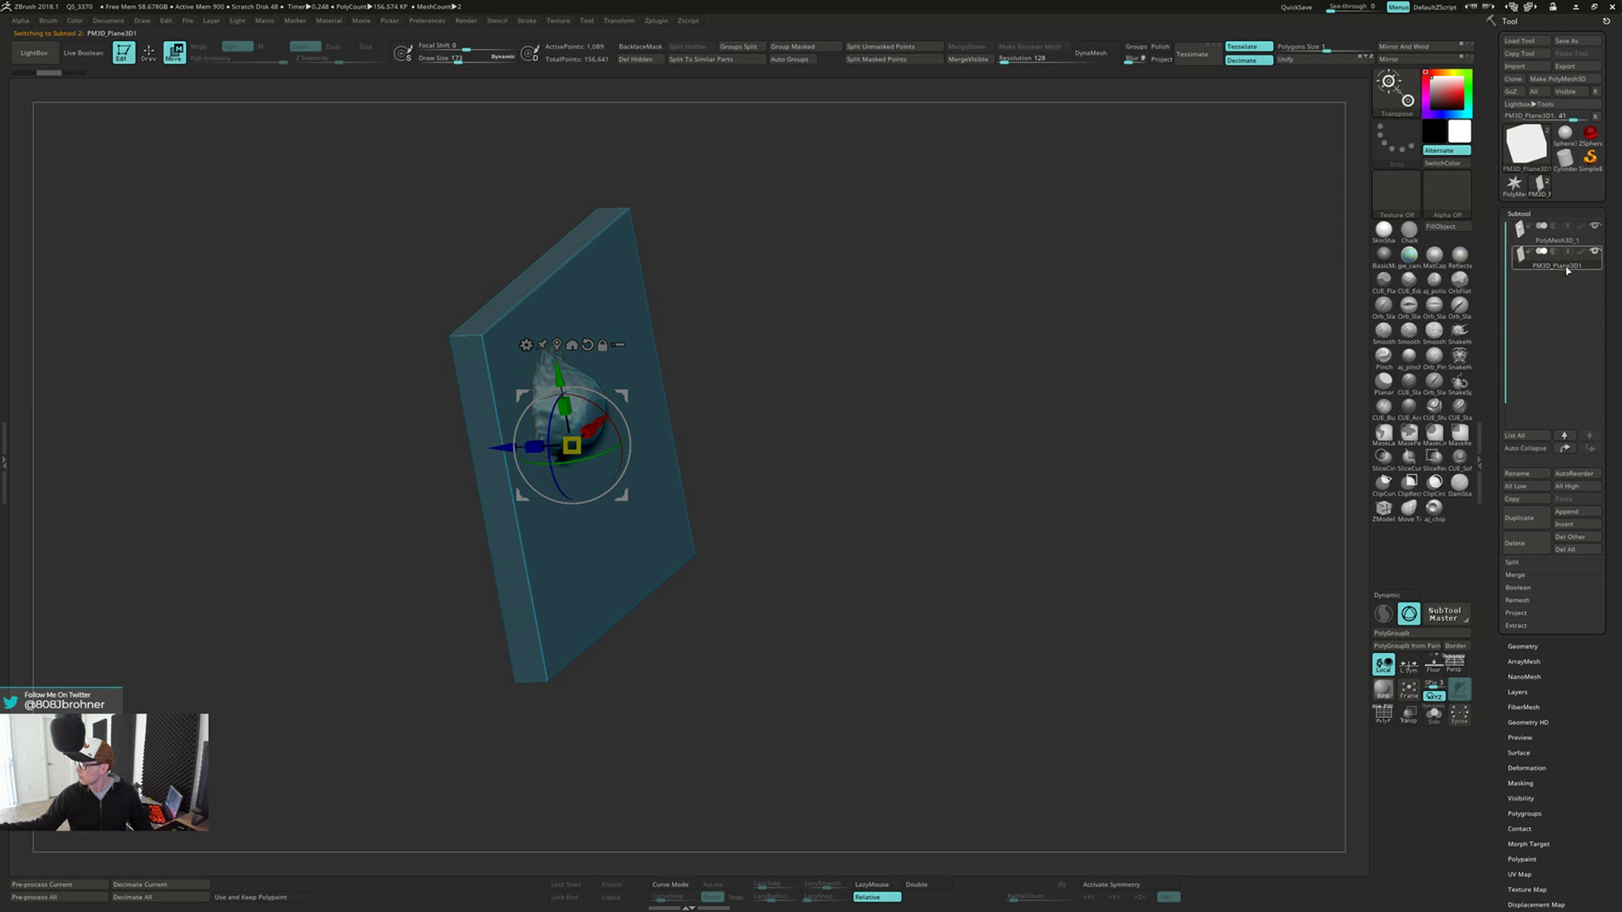
Isolate the plane subtool in Solo mode, return to draw mode and turn on double-sided display
{"action": "left_click_drag", "start_coordinate": [990, 424], "coordinate": [1004, 595]}
{"action": "mouse_move", "coordinate": [879, 521]}
{"action": "left_mouse_down", "text": "alt"}
{"action": "mouse_move", "coordinate": [1065, 554]}
{"action": "mouse_move", "coordinate": [1064, 536]}
{"action": "mouse_move", "coordinate": [1143, 536]}
{"action": "mouse_move", "coordinate": [1022, 560]}
{"action": "mouse_move", "coordinate": [1111, 543]}
{"action": "mouse_move", "coordinate": [1064, 543]}
{"action": "mouse_move", "coordinate": [932, 735]}
{"action": "mouse_move", "coordinate": [1030, 681]}
{"action": "mouse_move", "coordinate": [970, 702]}
{"action": "mouse_move", "coordinate": [977, 680]}
{"action": "mouse_move", "coordinate": [876, 657]}
{"action": "mouse_move", "coordinate": [953, 650]}
{"action": "mouse_move", "coordinate": [887, 655]}
{"action": "left_mouse_up", "text": "alt"}
{"action": "key", "text": "q"}
{"action": "left_click", "coordinate": [936, 885]}
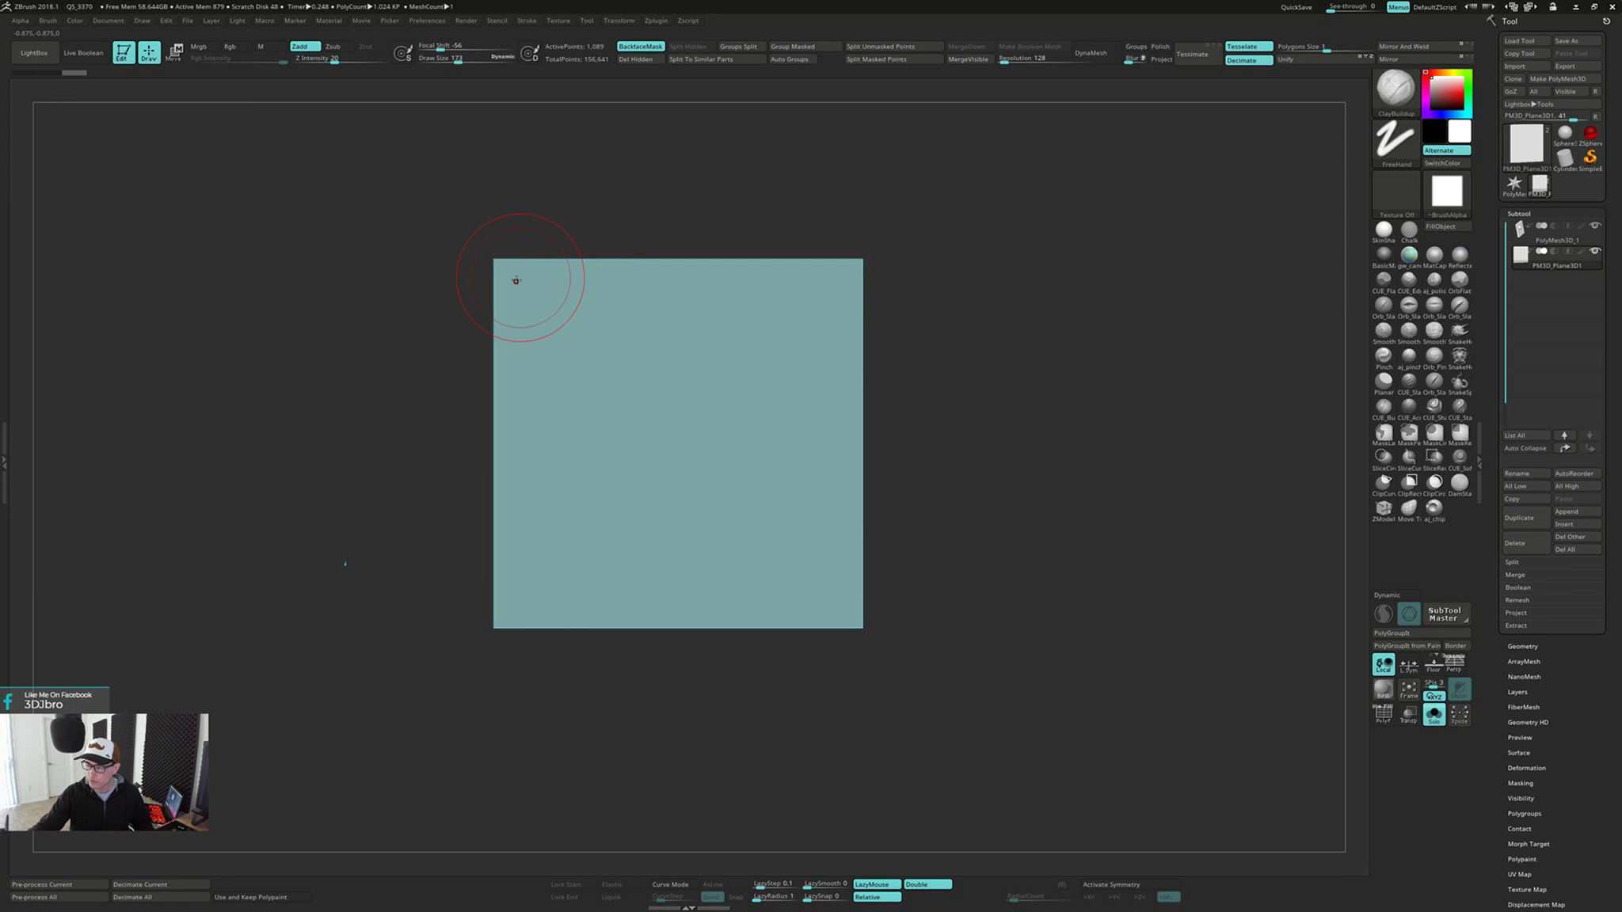
Check the plane's wireframe and convert the plane to a DynaMesh at resolution 128
{"action": "key", "text": "shift+f"}
{"action": "key", "text": "shift+f"}
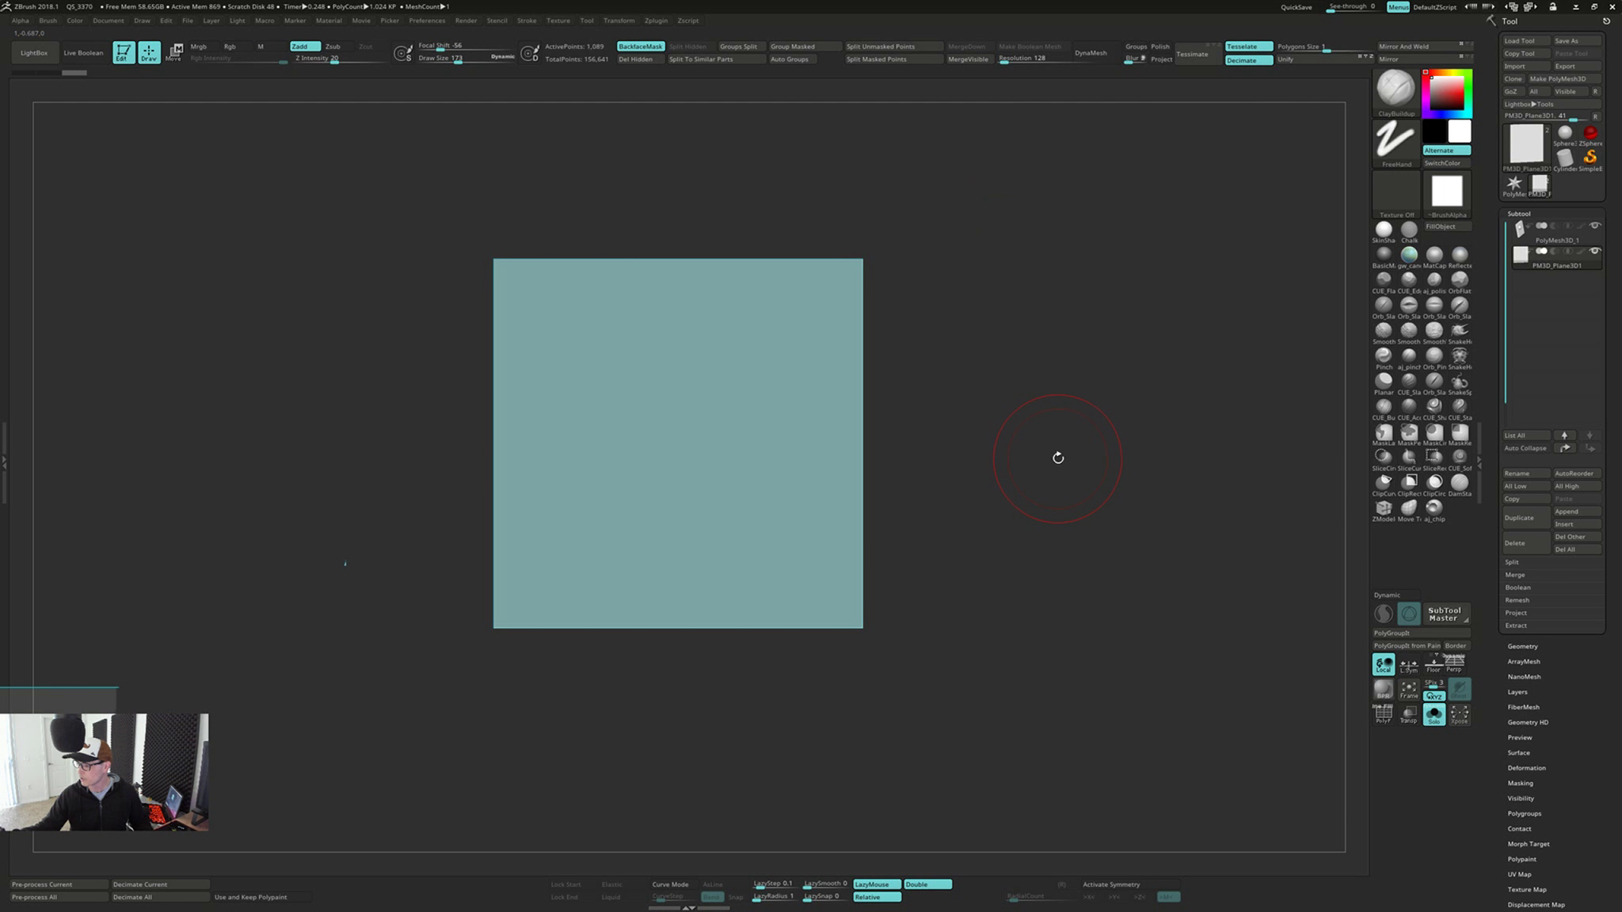
{"action": "key", "text": "shift+f"}
{"action": "key", "text": "shift+f"}
{"action": "left_click", "coordinate": [1091, 52]}
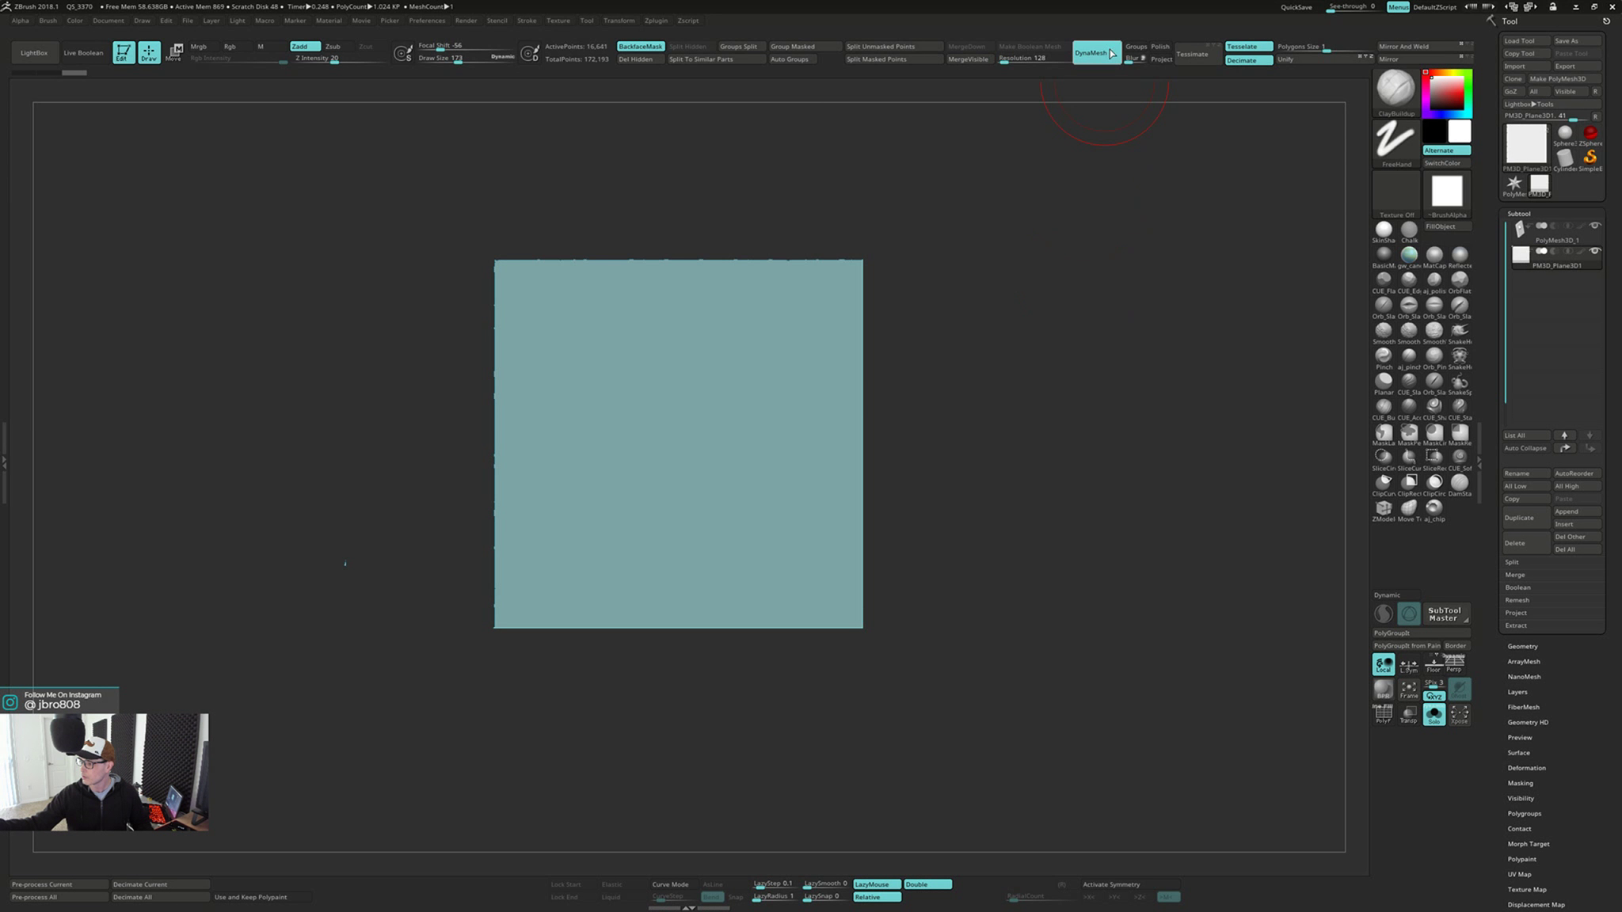
Try ClayBuildup strokes near the plane's upper corner with backface masking on, and undo them
{"action": "left_click", "coordinate": [525, 303]}
{"action": "key", "text": "ctrl+z"}
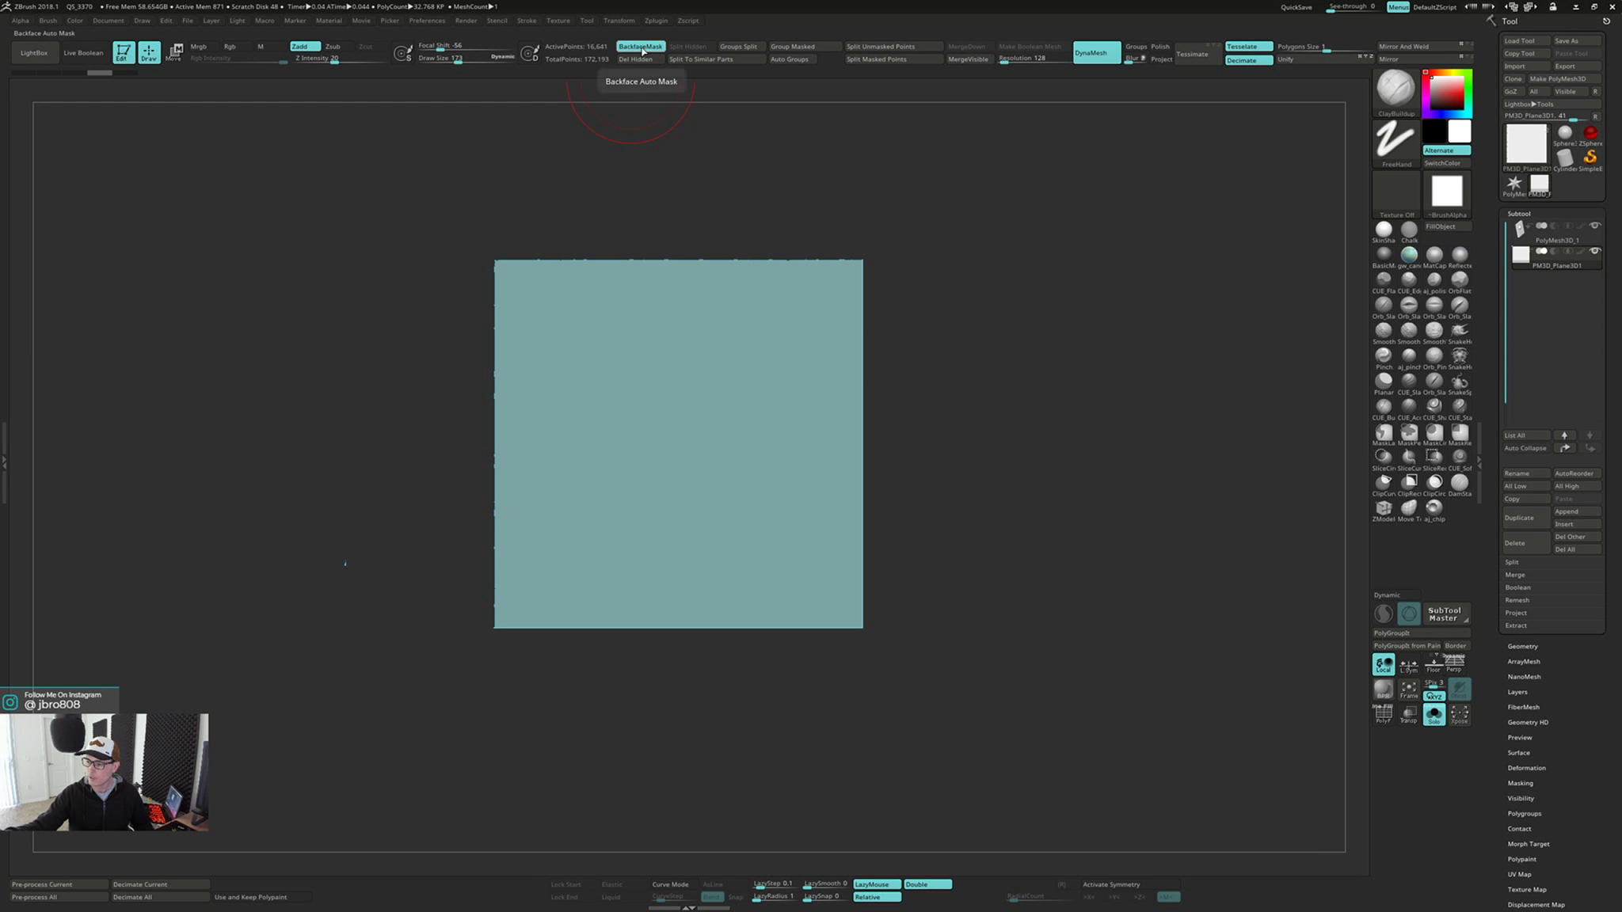
{"action": "left_click_drag", "start_coordinate": [511, 287], "coordinate": [516, 295]}
{"action": "right_click_drag", "start_coordinate": [555, 295], "coordinate": [644, 289]}
{"action": "mouse_move", "coordinate": [761, 384]}
{"action": "right_mouse_down"}
{"action": "mouse_move", "coordinate": [728, 395]}
{"action": "mouse_move", "coordinate": [634, 309]}
{"action": "mouse_move", "coordinate": [560, 273]}
{"action": "right_mouse_up"}
{"action": "key", "text": "ctrl+z"}
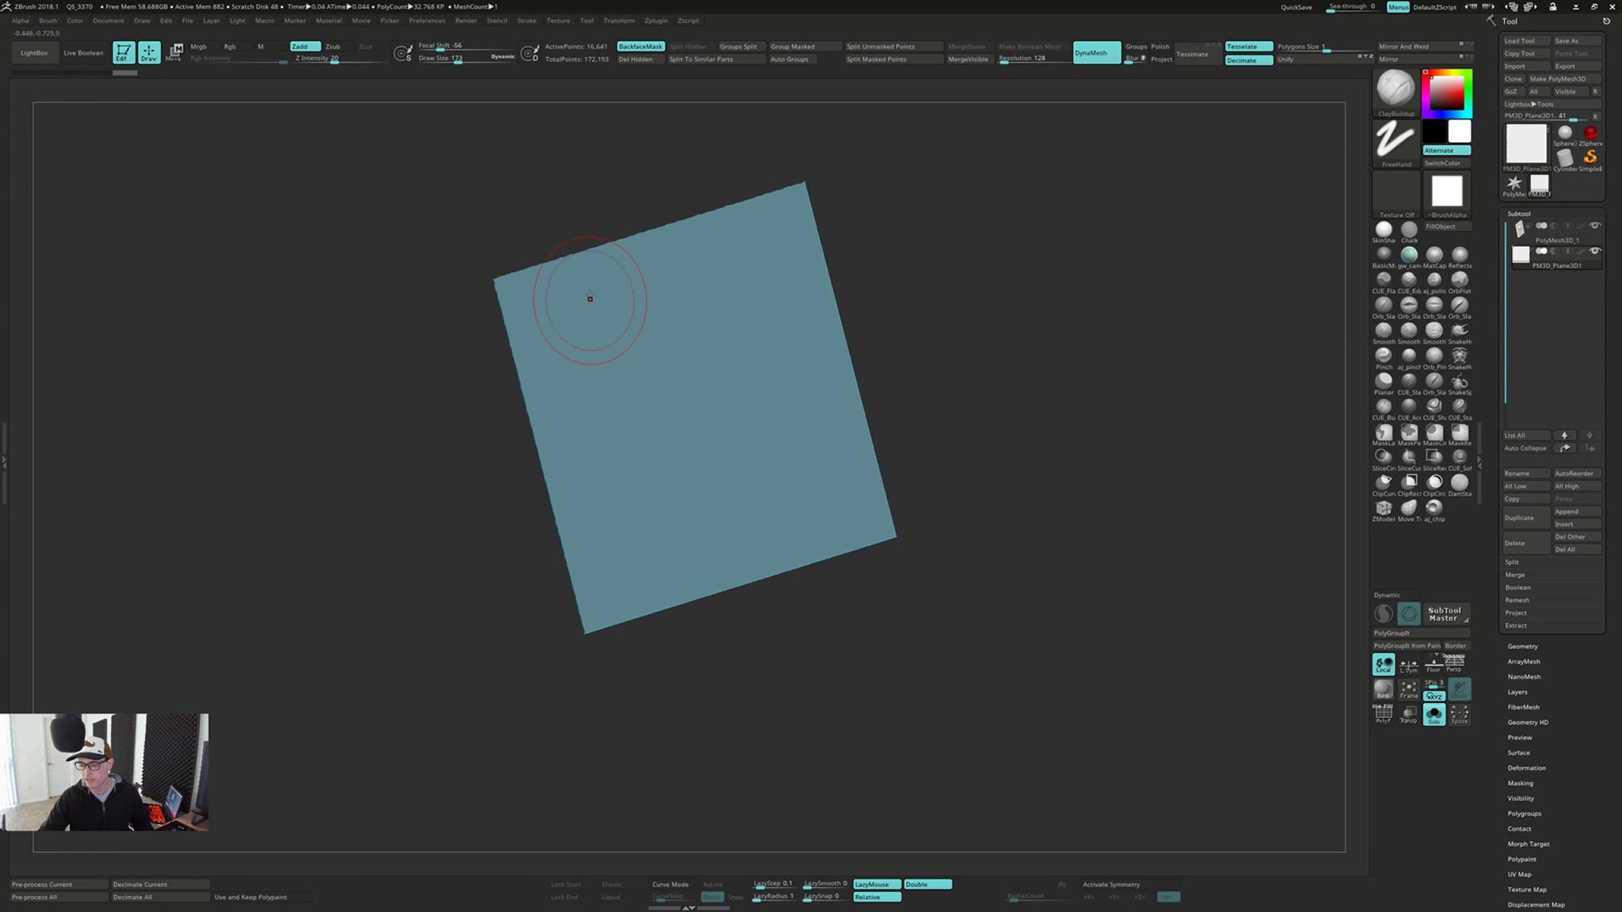
Undo the plane's DynaMesh conversion
{"action": "right_click_drag", "start_coordinate": [616, 201], "coordinate": [608, 213], "text": "shift"}
{"action": "mouse_move", "coordinate": [526, 275]}
{"action": "right_mouse_down"}
{"action": "mouse_move", "coordinate": [590, 280]}
{"action": "mouse_move", "coordinate": [726, 412]}
{"action": "right_mouse_up"}
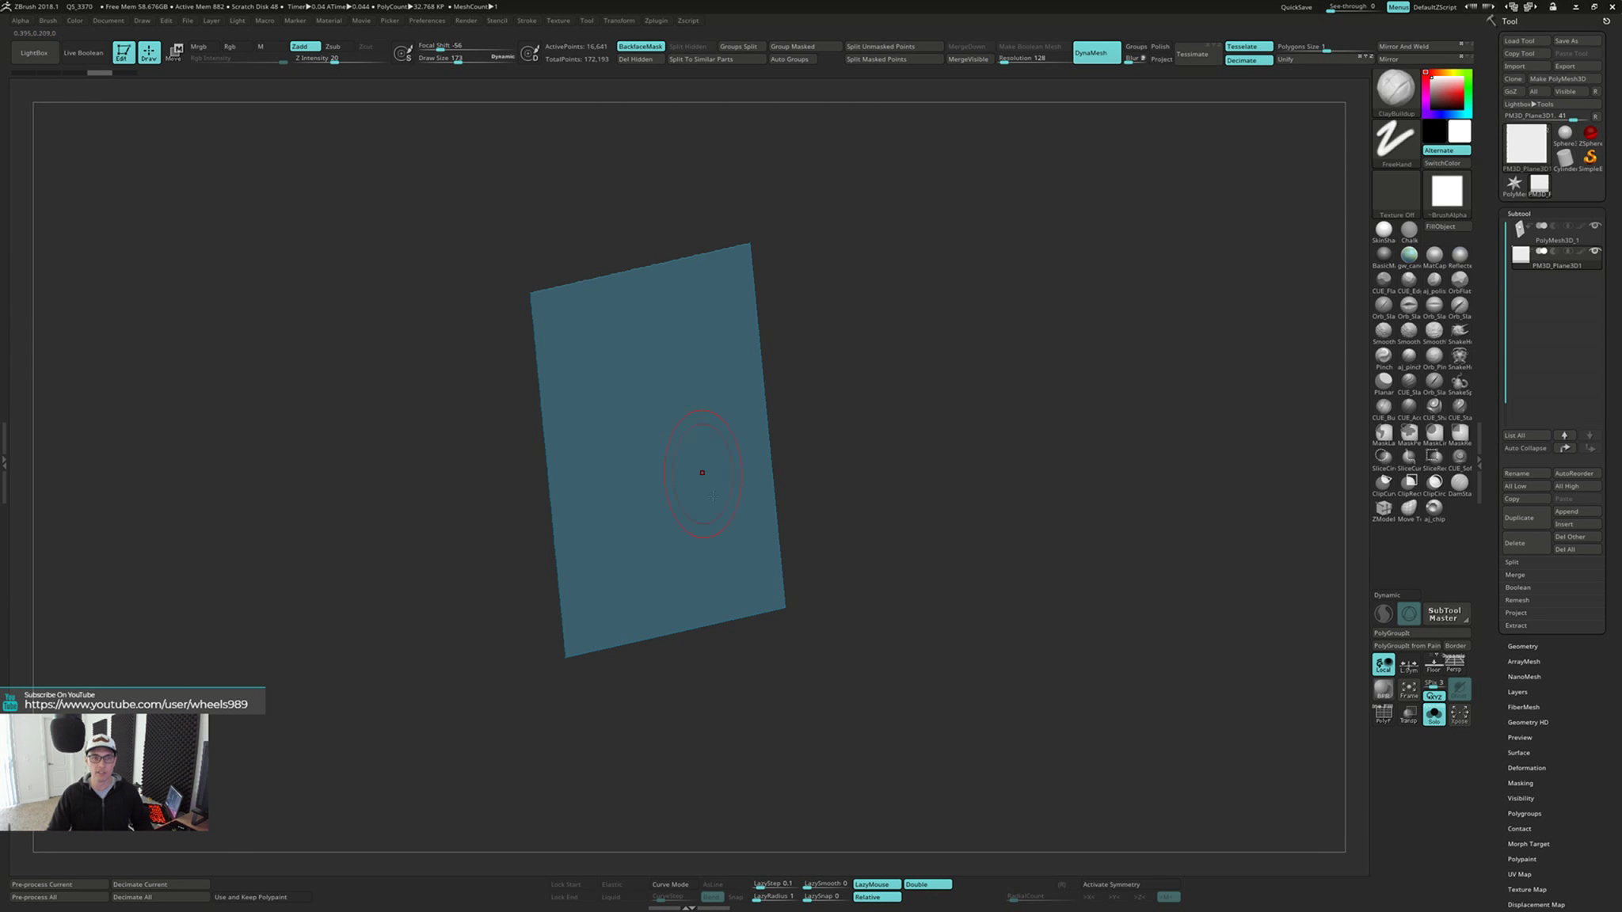
{"action": "key", "text": "ctrl+z"}
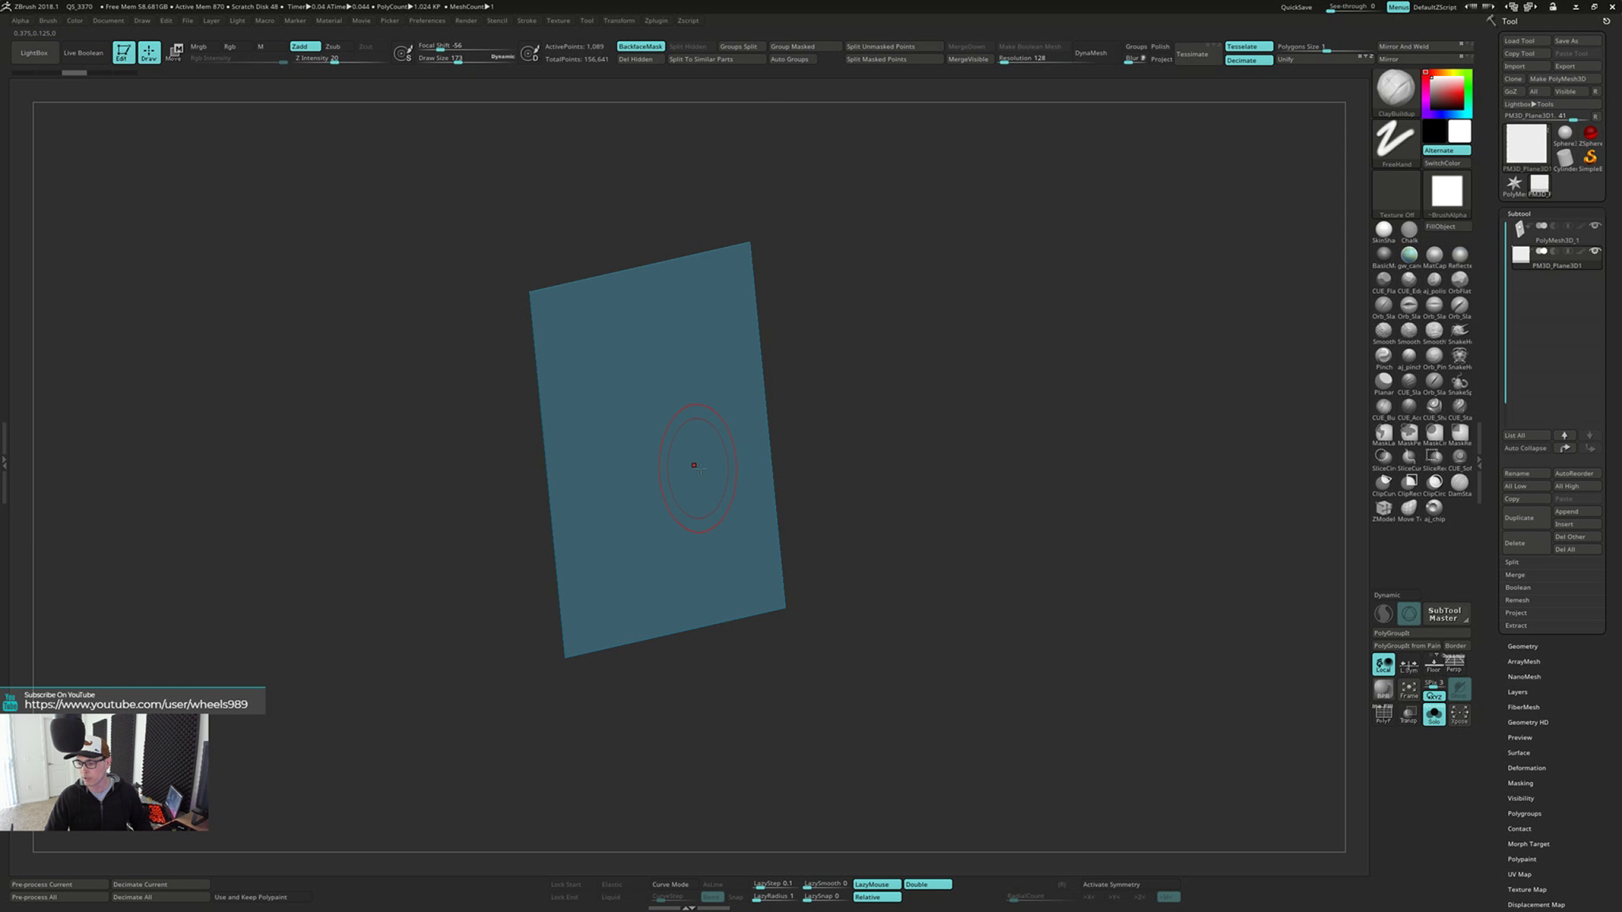
Show the plane's wireframe and switch to the ZModeler brush
{"action": "key", "text": "shift+f"}
{"action": "mouse_move", "coordinate": [693, 466]}
{"action": "right_mouse_down"}
{"action": "mouse_move", "coordinate": [799, 475]}
{"action": "mouse_move", "coordinate": [822, 592]}
{"action": "right_mouse_up"}
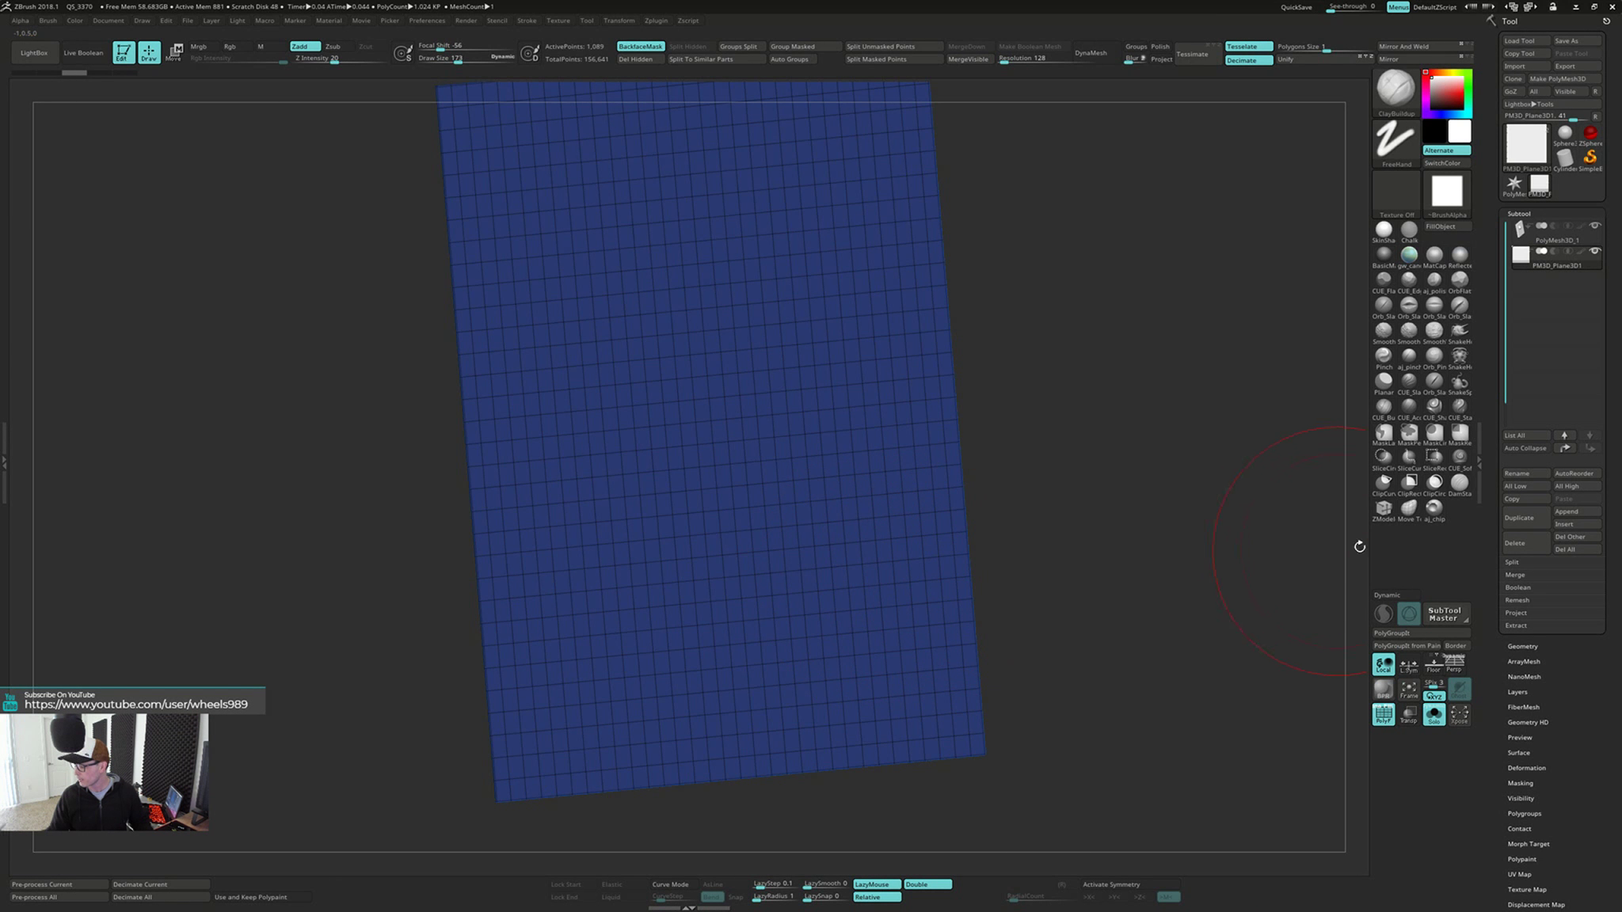
{"action": "left_click", "coordinate": [1383, 508]}
{"action": "mouse_move", "coordinate": [1082, 555]}
{"action": "right_mouse_down"}
{"action": "mouse_move", "coordinate": [1064, 514]}
{"action": "mouse_move", "coordinate": [1091, 516]}
{"action": "mouse_move", "coordinate": [1079, 554]}
{"action": "mouse_move", "coordinate": [1066, 547]}
{"action": "right_mouse_up"}
{"action": "right_click_drag", "start_coordinate": [1008, 690], "coordinate": [1007, 593]}
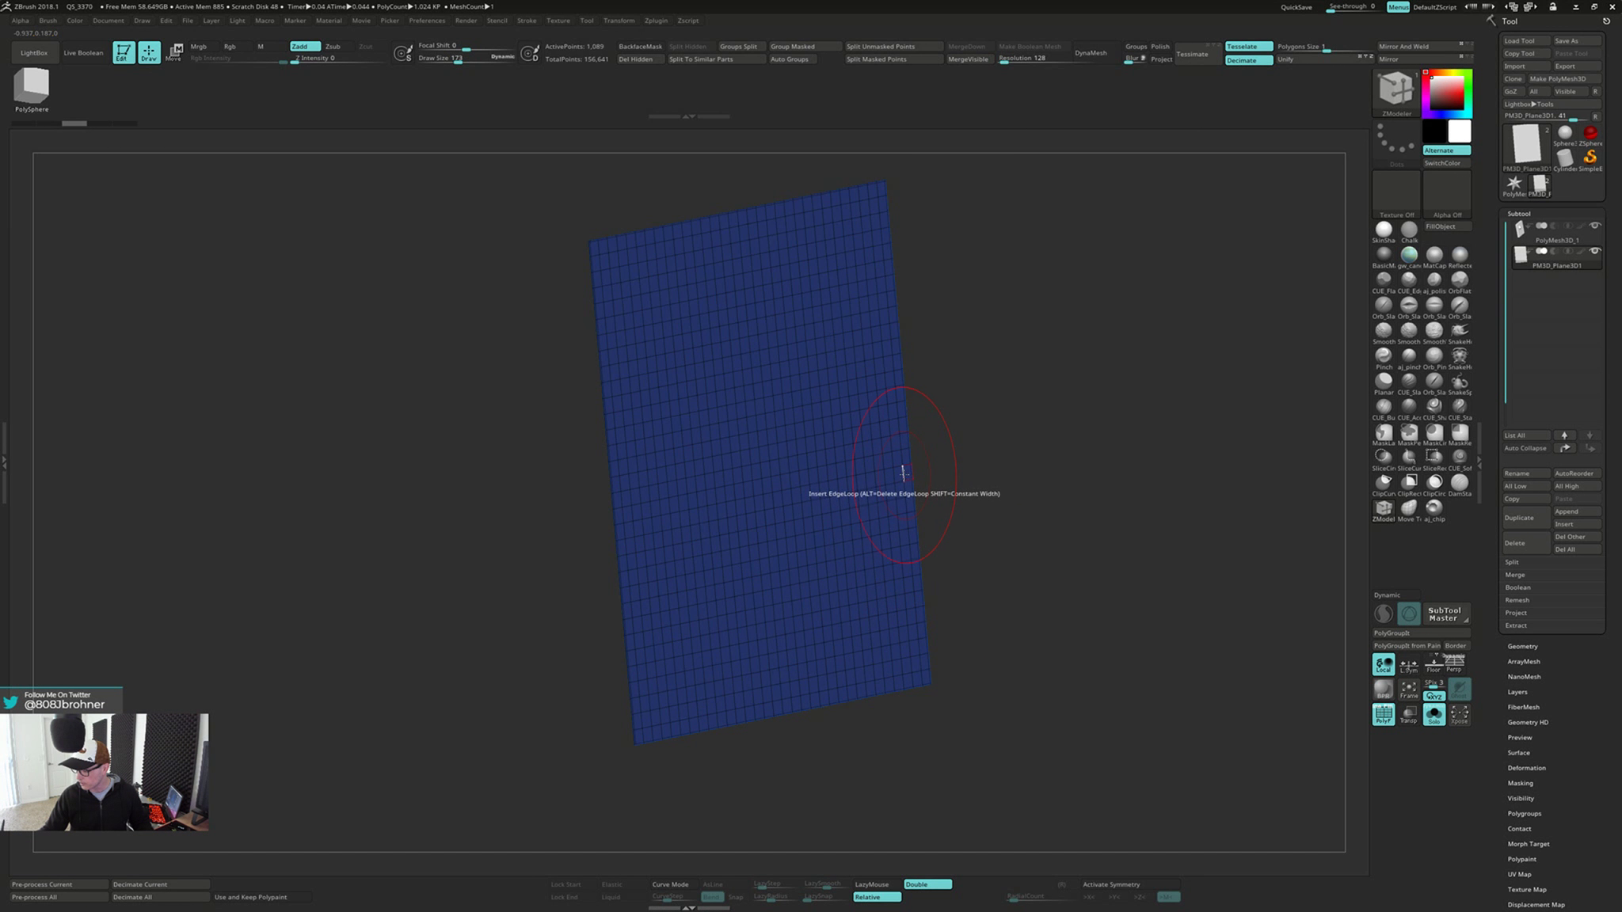
Set the ZModeler QMesh polygon target to Facing Front All, extrude the plane slightly to give it thickness, and check both sides
{"action": "right_click_drag", "start_coordinate": [987, 529], "coordinate": [821, 443]}
{"action": "right_click_drag", "start_coordinate": [948, 477], "coordinate": [1050, 494]}
{"action": "right_click_drag", "start_coordinate": [1050, 494], "coordinate": [878, 762], "text": "alt"}
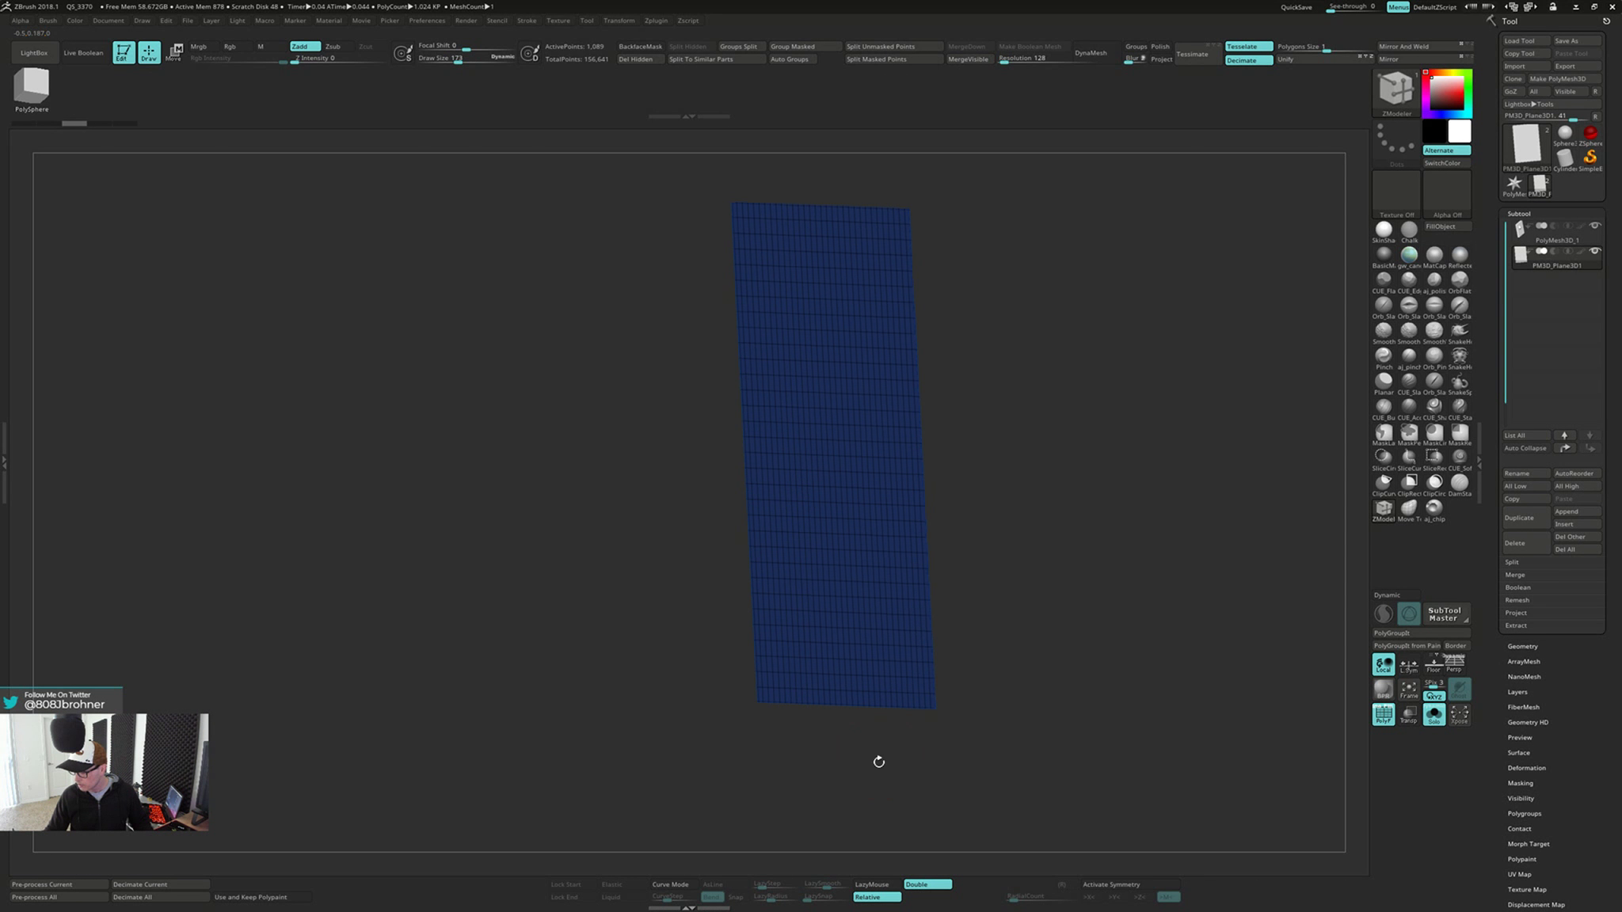
{"action": "right_click_drag", "start_coordinate": [957, 529], "coordinate": [937, 592], "text": "ctrl"}
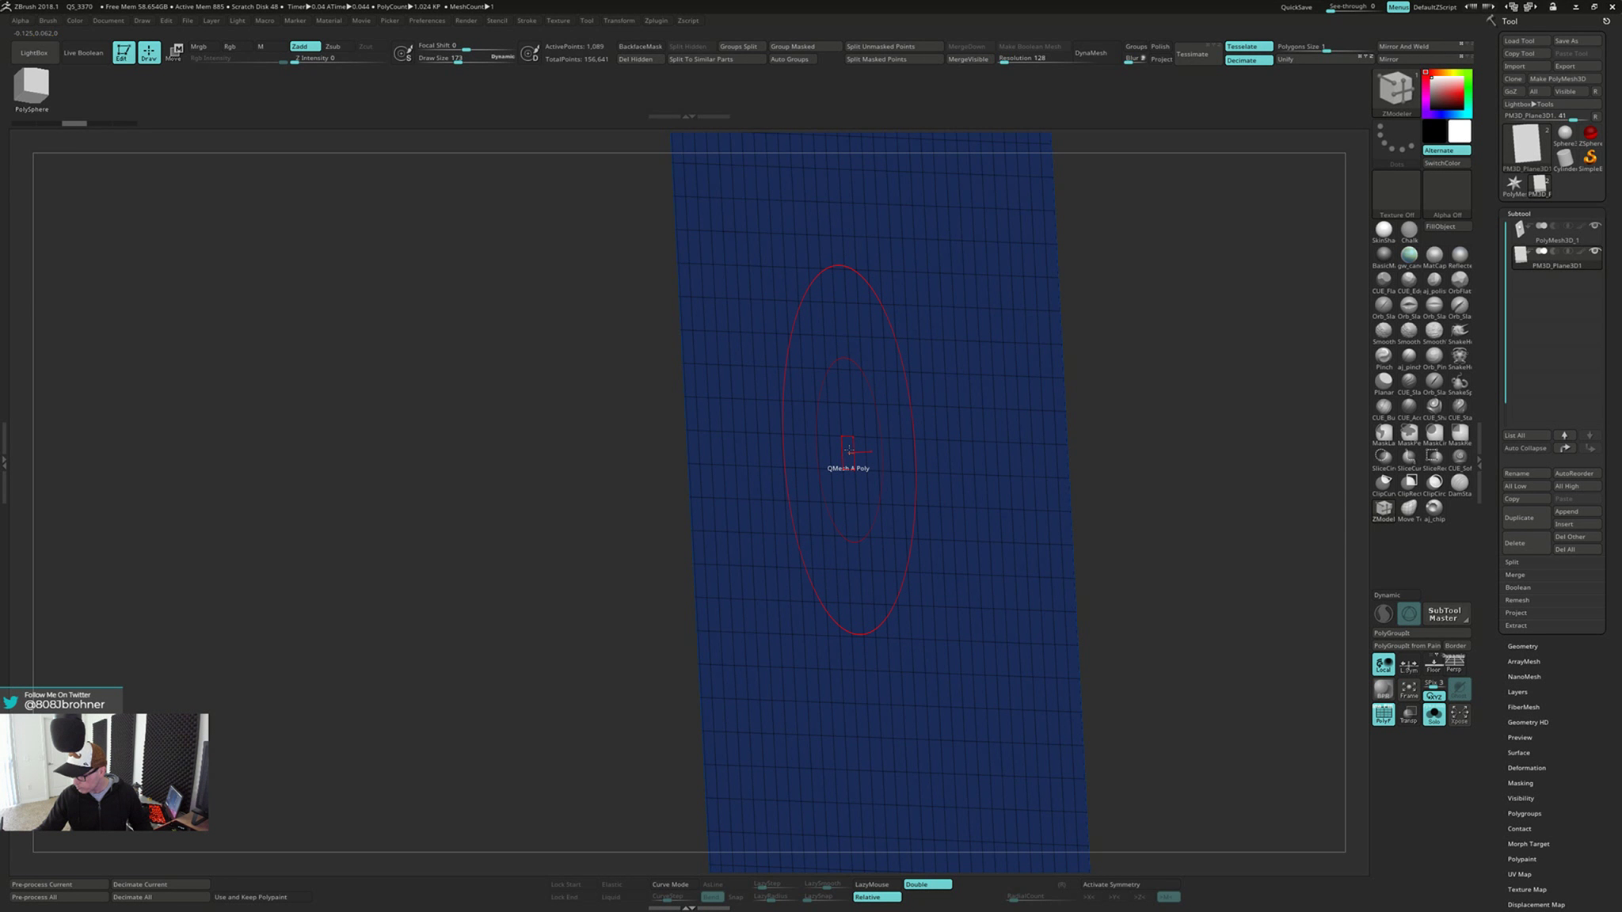
{"action": "key", "text": "space"}
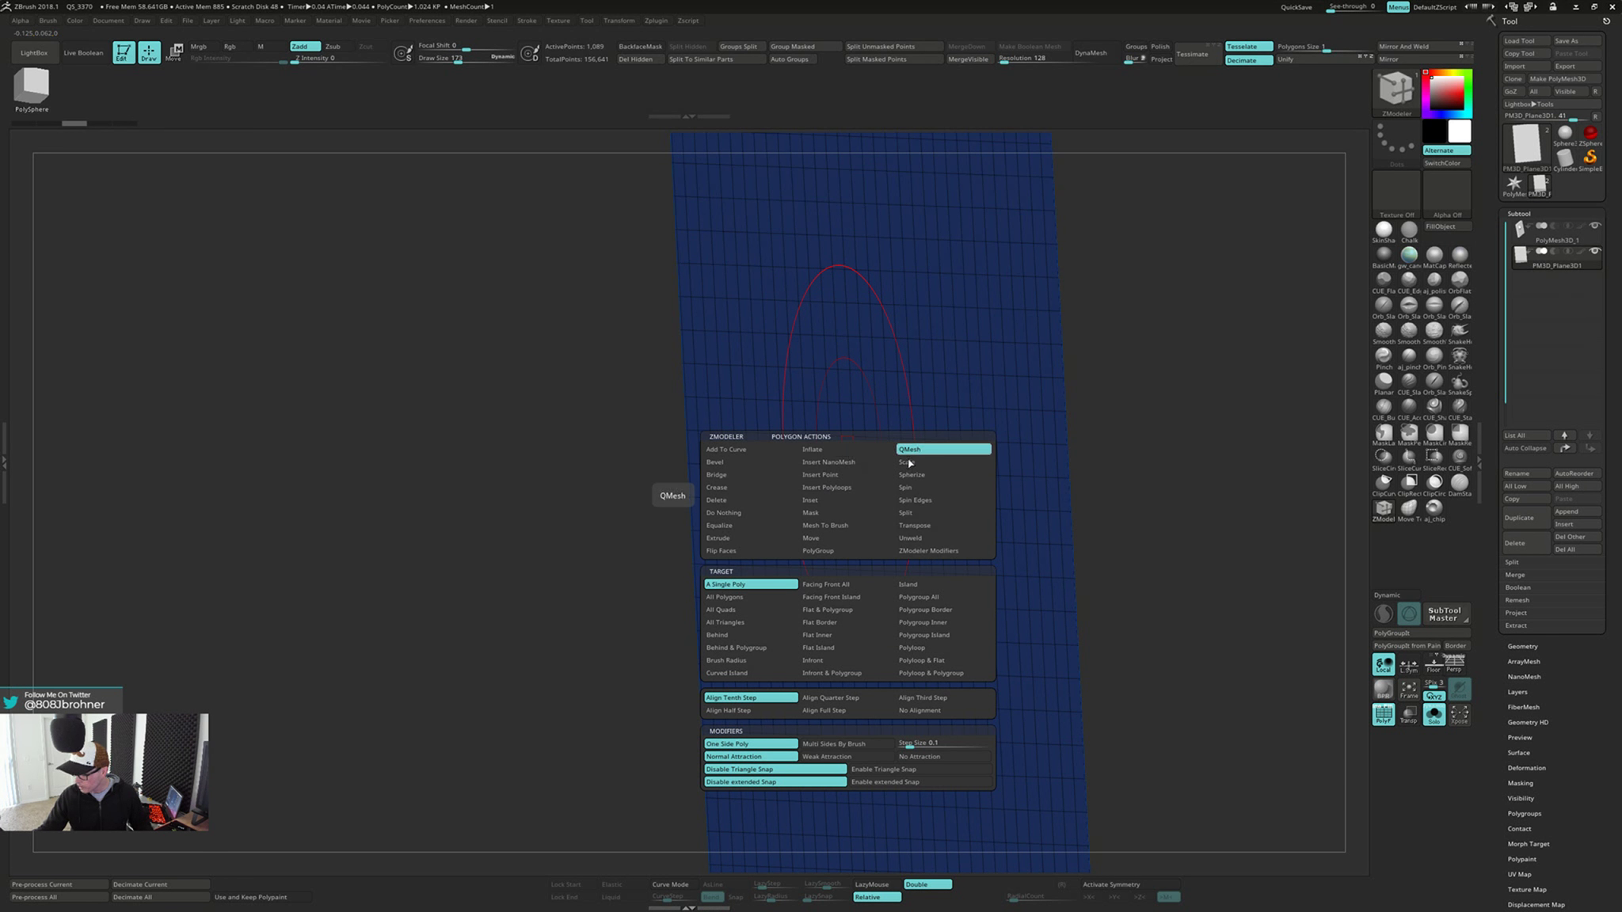
{"action": "left_click", "coordinate": [851, 587]}
{"action": "right_click_drag", "start_coordinate": [859, 458], "coordinate": [869, 465]}
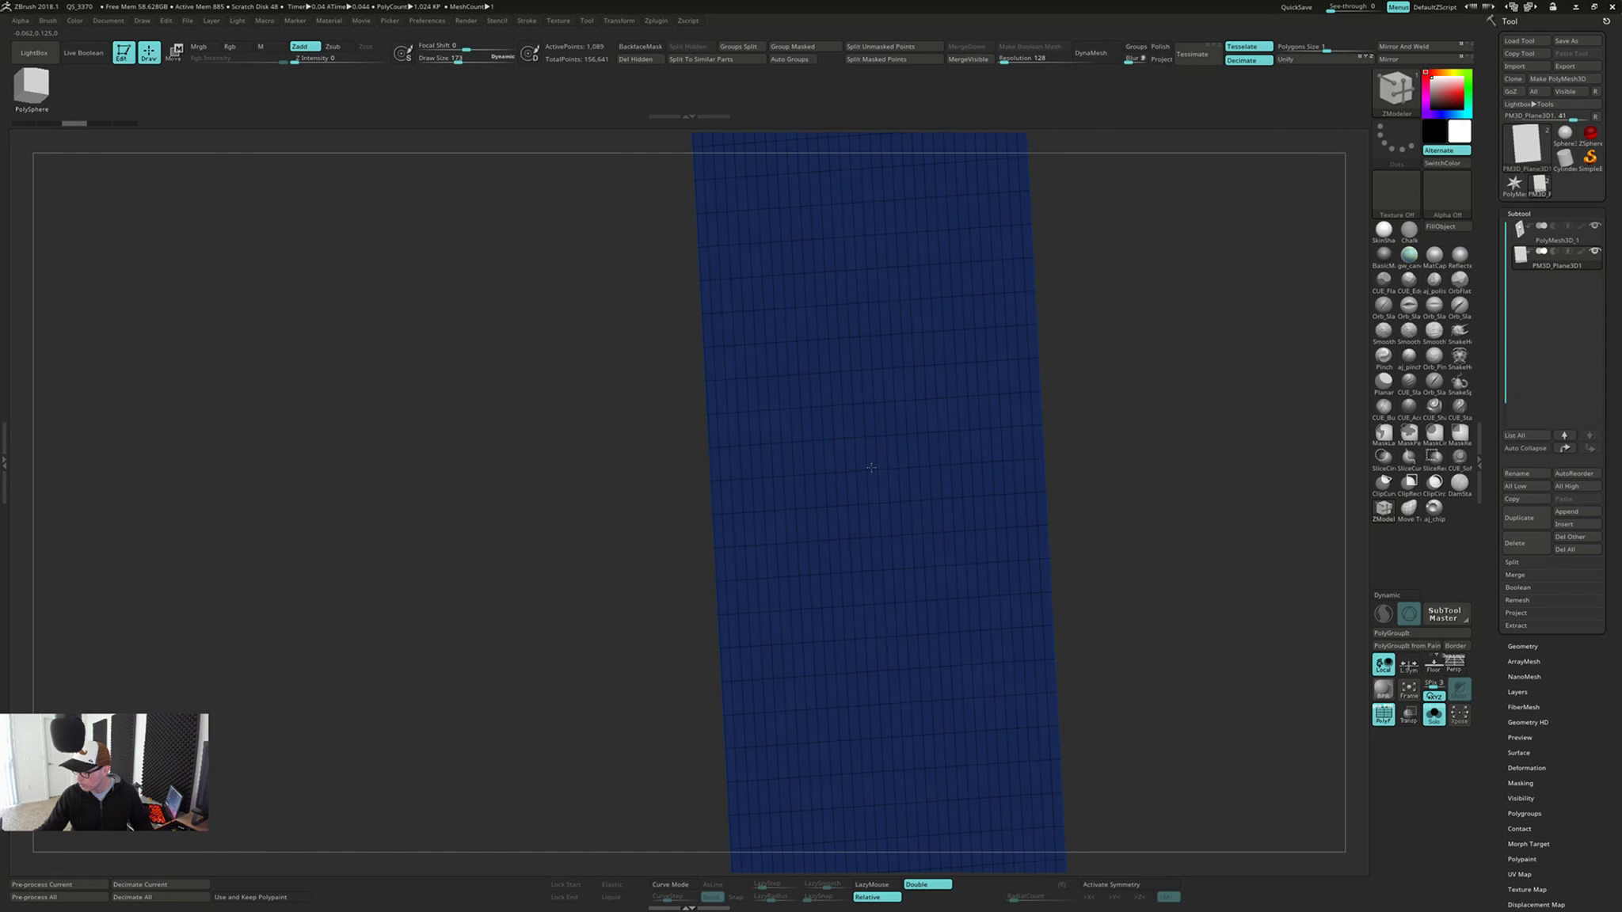
{"action": "left_click_drag", "start_coordinate": [848, 450], "coordinate": [858, 454]}
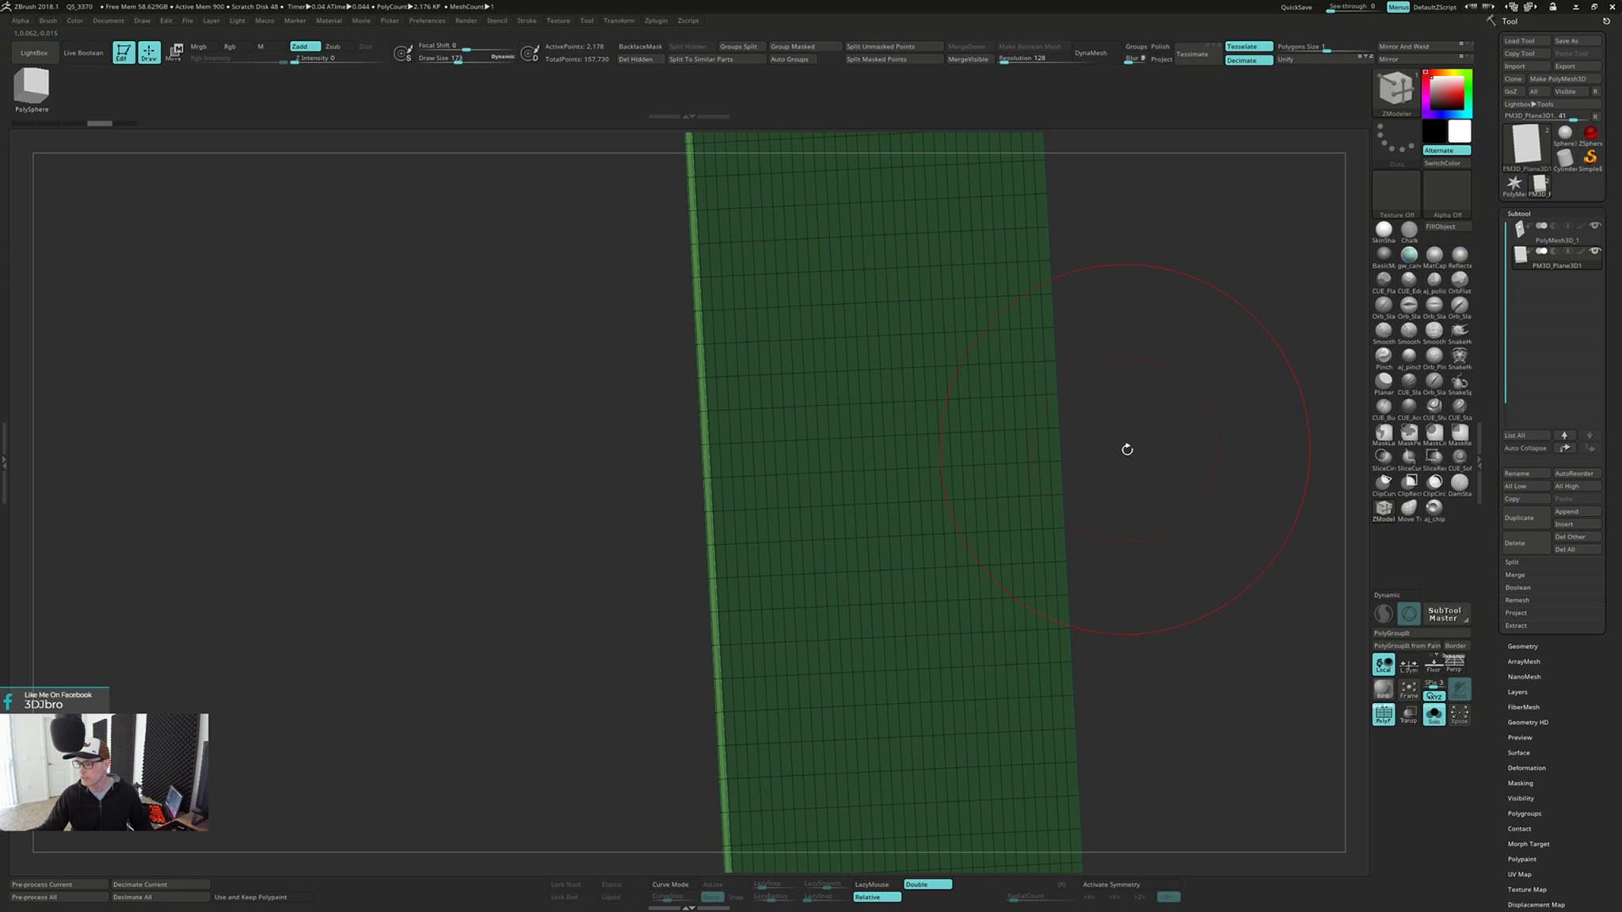
{"action": "right_click_drag", "start_coordinate": [1127, 450], "coordinate": [1085, 425], "text": "alt"}
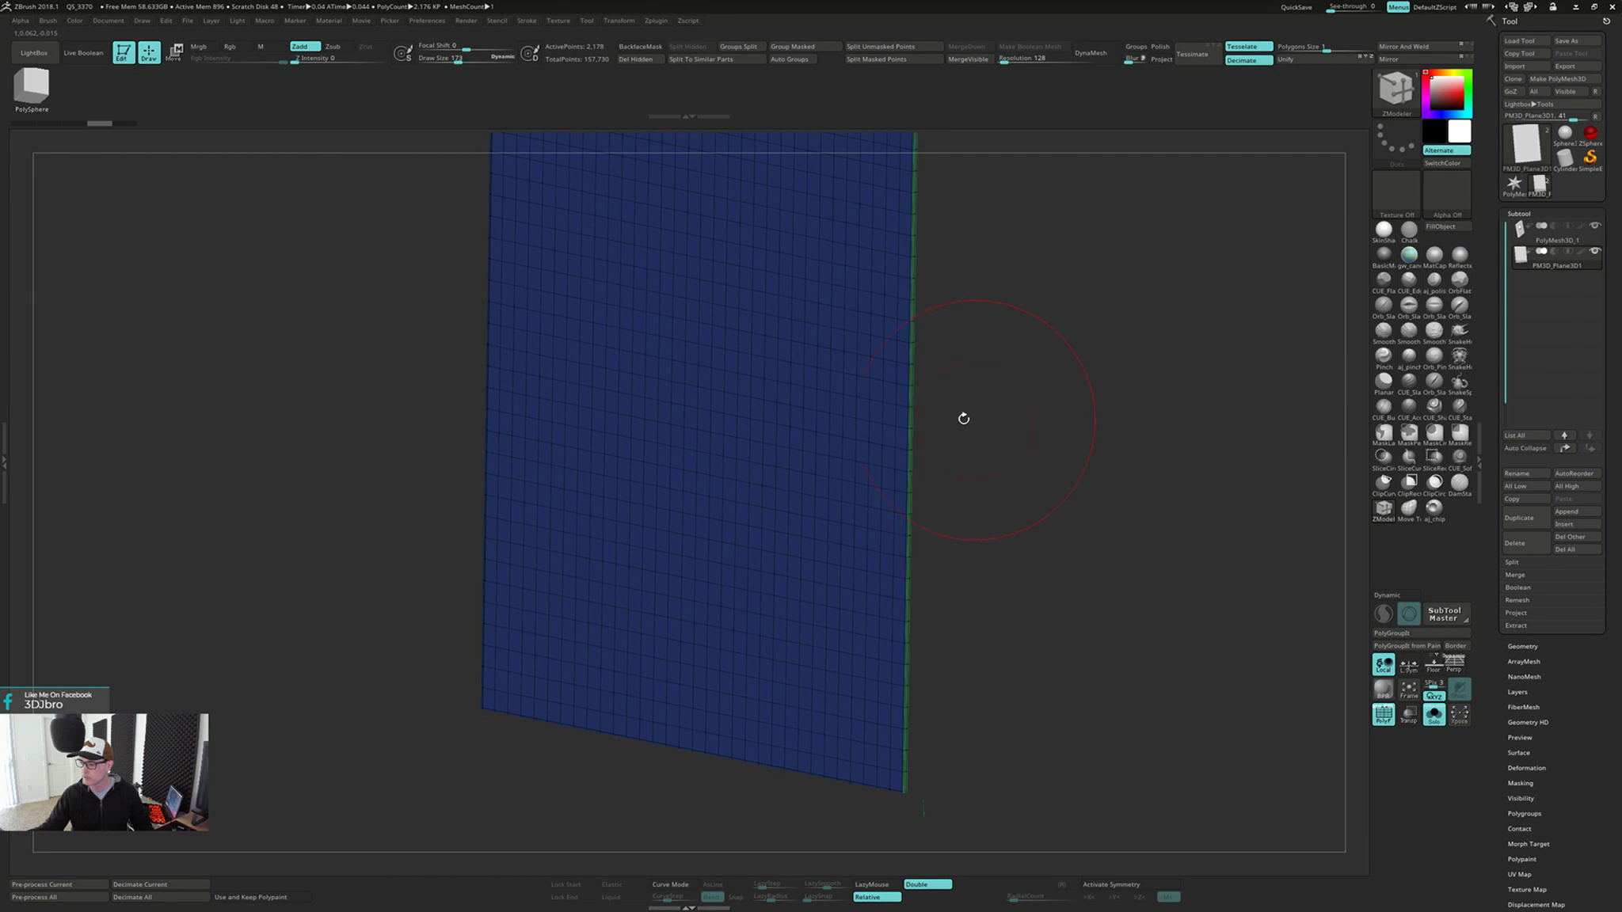
{"action": "right_click_drag", "start_coordinate": [964, 418], "coordinate": [997, 494]}
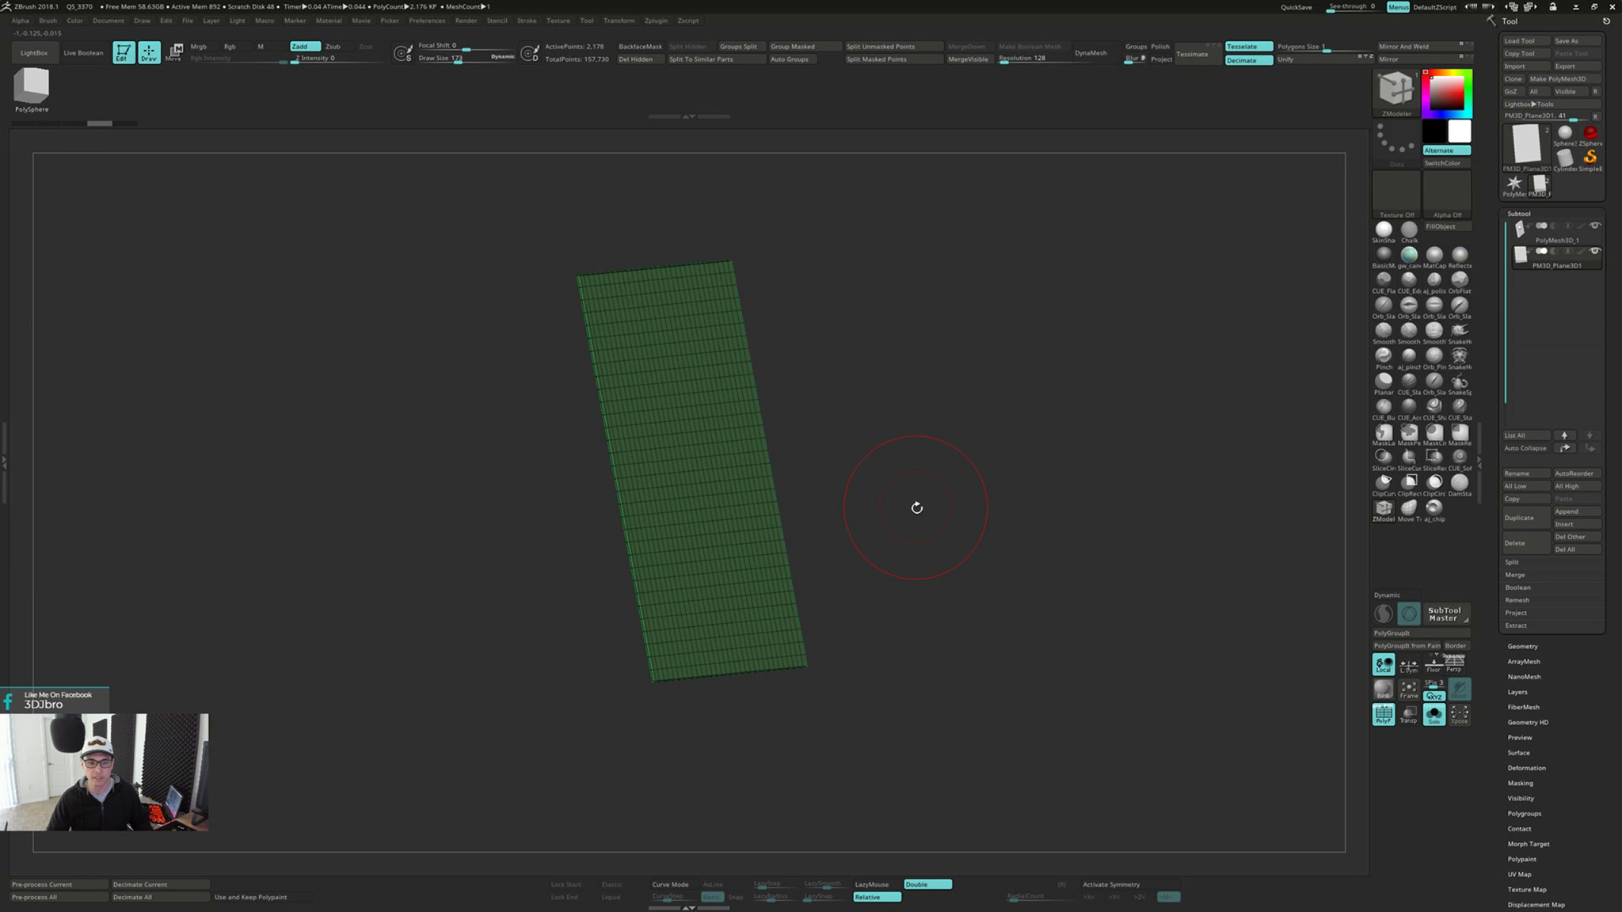
{"action": "right_click_drag", "start_coordinate": [916, 508], "coordinate": [918, 555]}
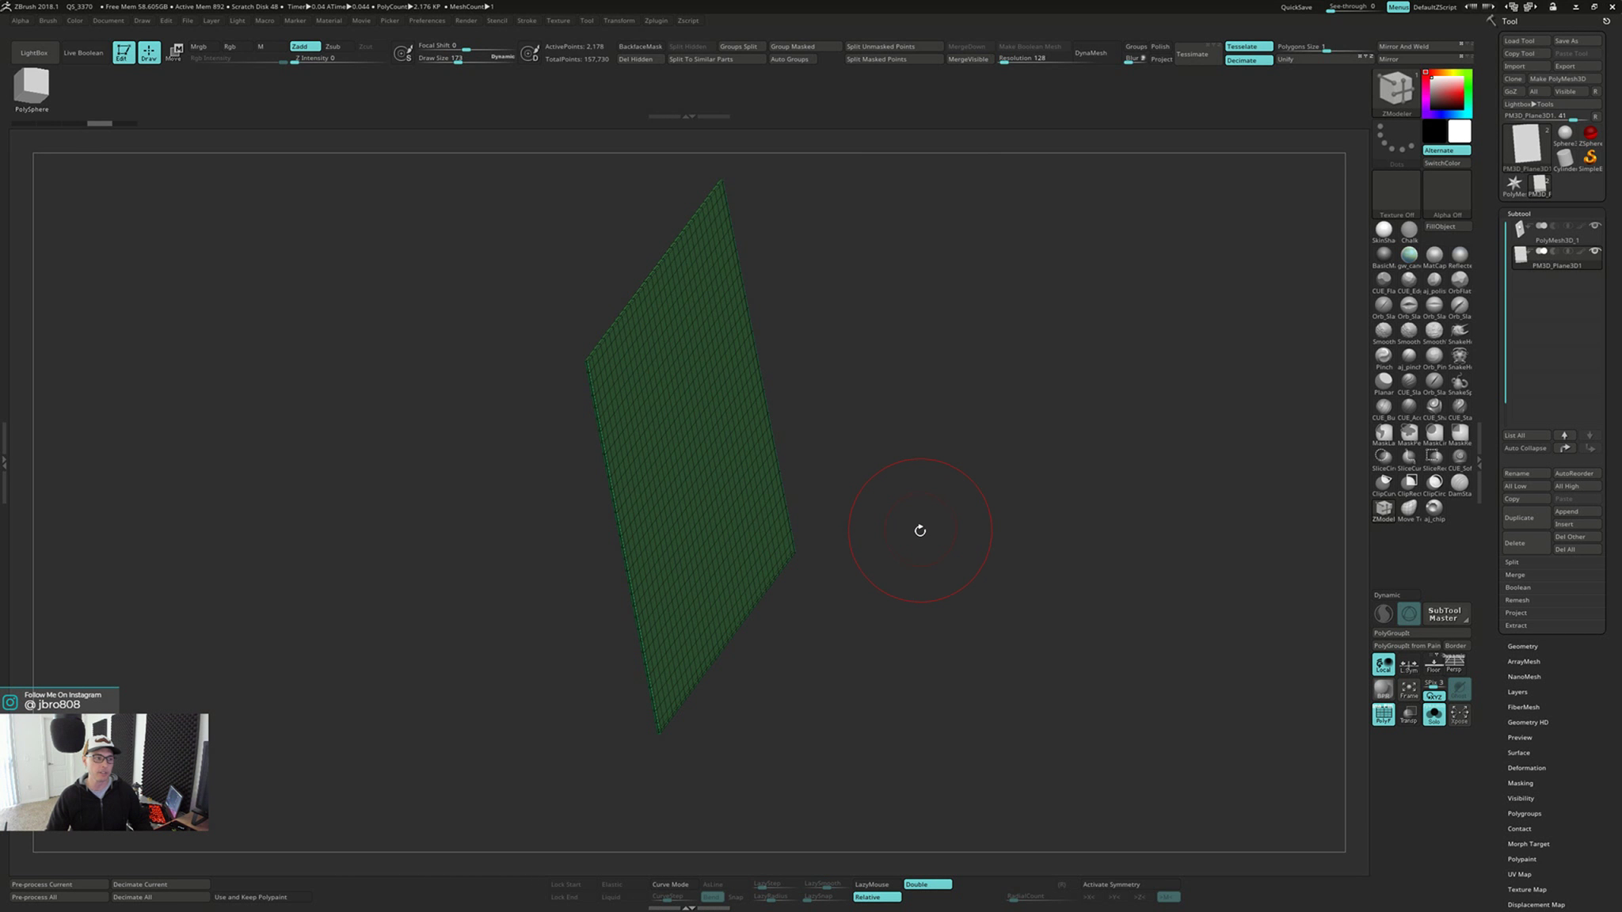
{"action": "right_click_drag", "start_coordinate": [911, 536], "coordinate": [902, 536]}
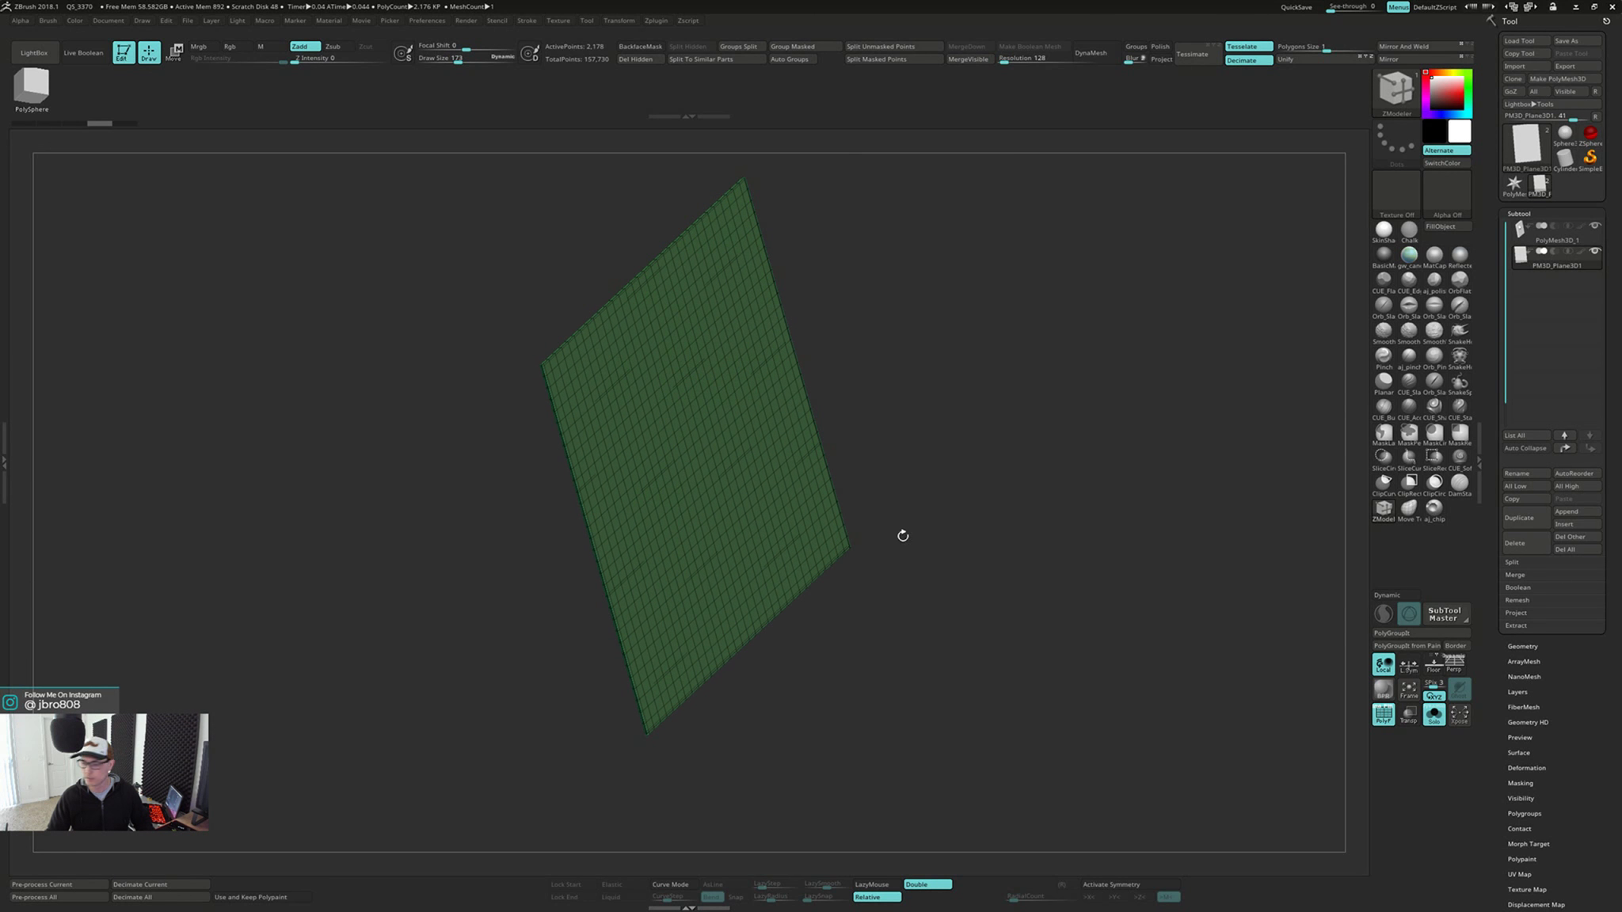
Delete the single-sided plane subtool, keeping only the thicker DynaMesh slab
{"action": "left_click_drag", "start_coordinate": [972, 565], "coordinate": [951, 551]}
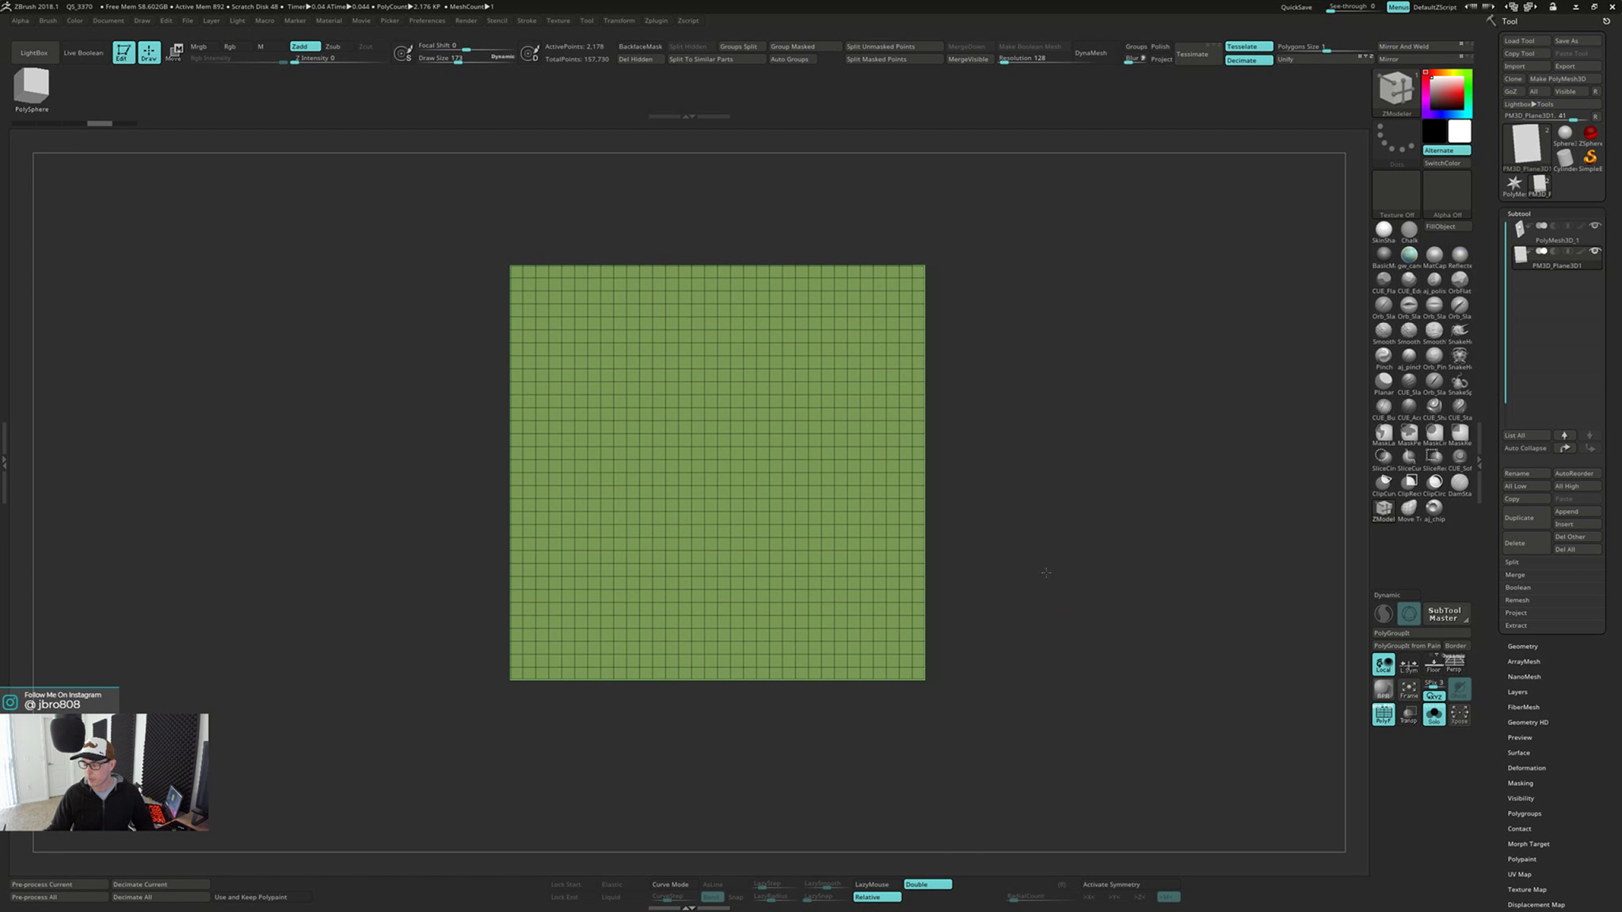
{"action": "left_click_drag", "start_coordinate": [1048, 570], "coordinate": [997, 584], "text": "alt"}
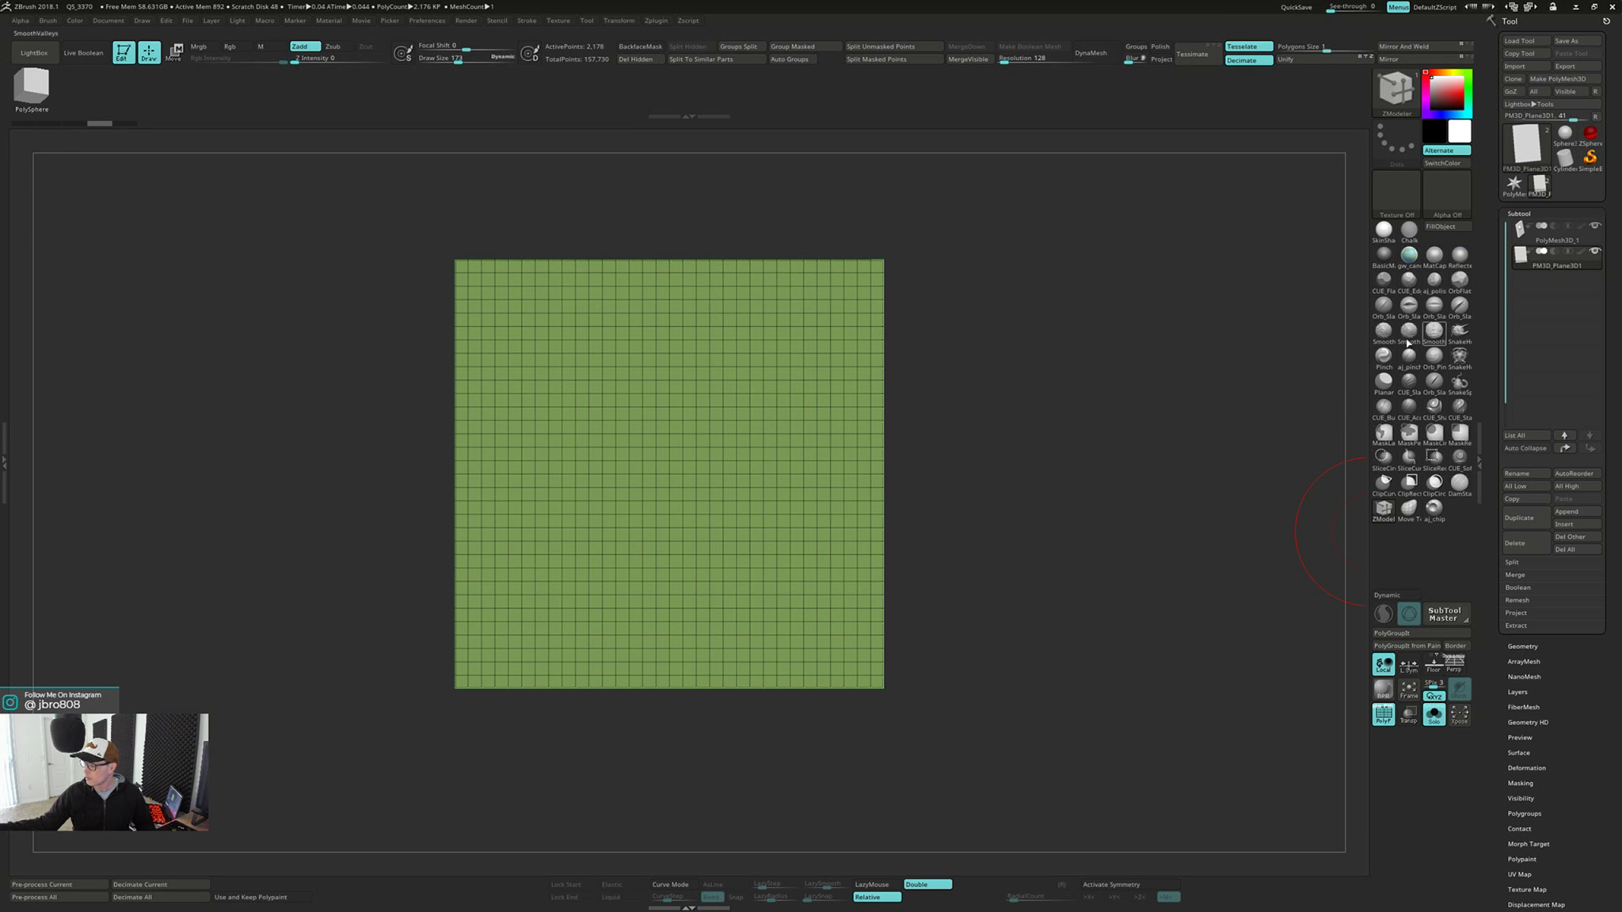
{"action": "mouse_move", "coordinate": [936, 446]}
{"action": "left_mouse_down"}
{"action": "mouse_move", "coordinate": [984, 438]}
{"action": "mouse_move", "coordinate": [961, 434]}
{"action": "left_mouse_up"}
{"action": "left_click_drag", "start_coordinate": [507, 309], "coordinate": [481, 313]}
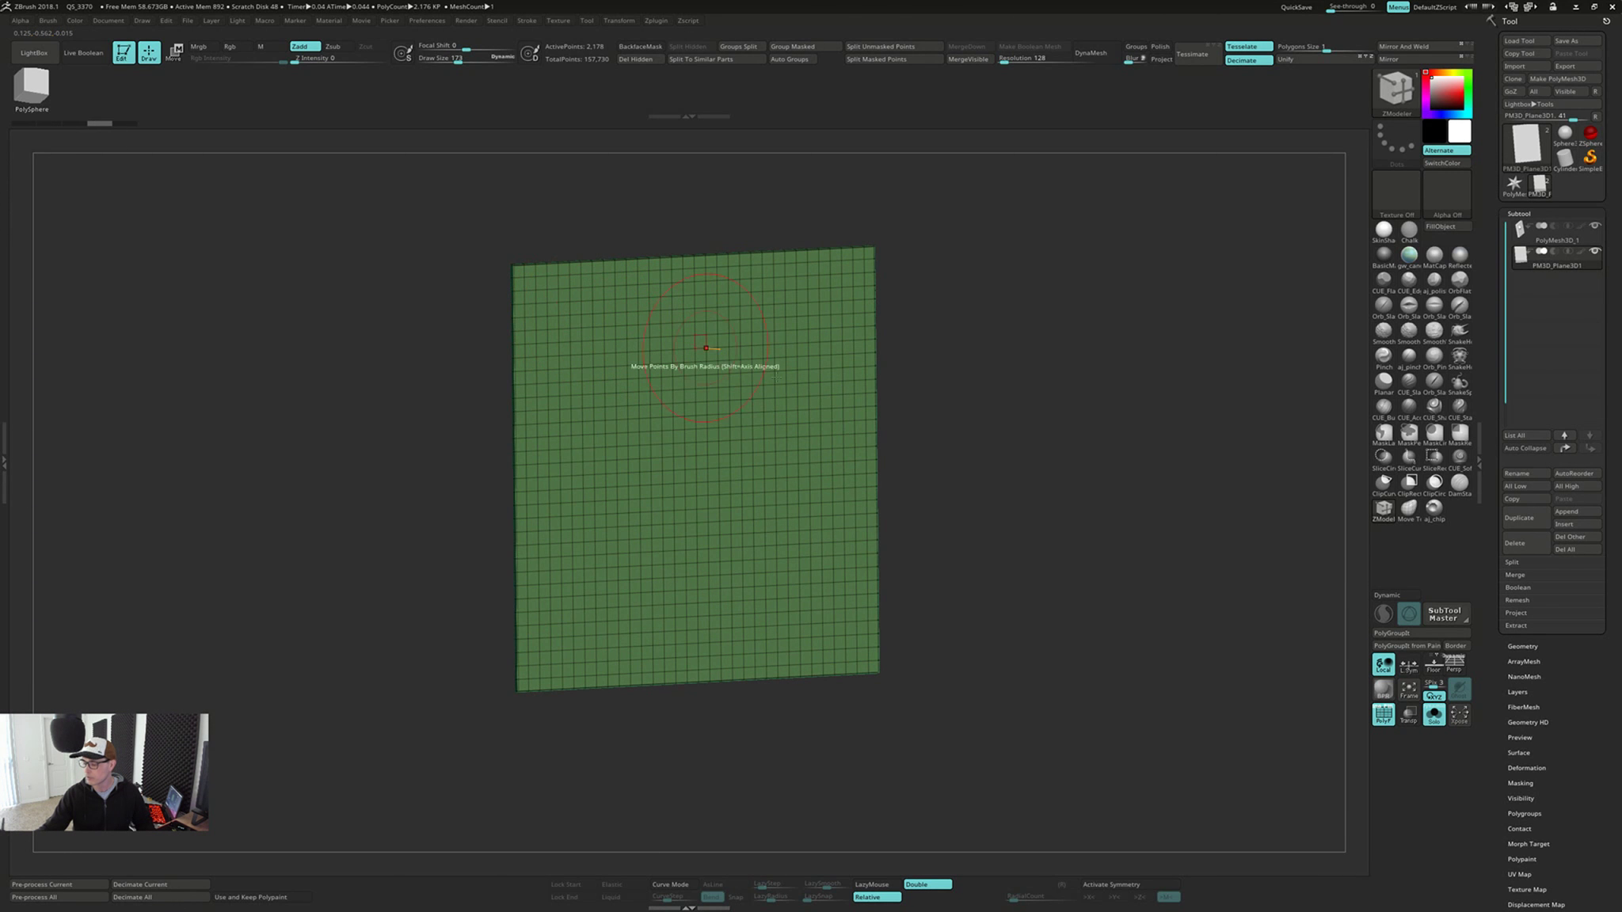
{"action": "left_click", "coordinate": [1535, 543]}
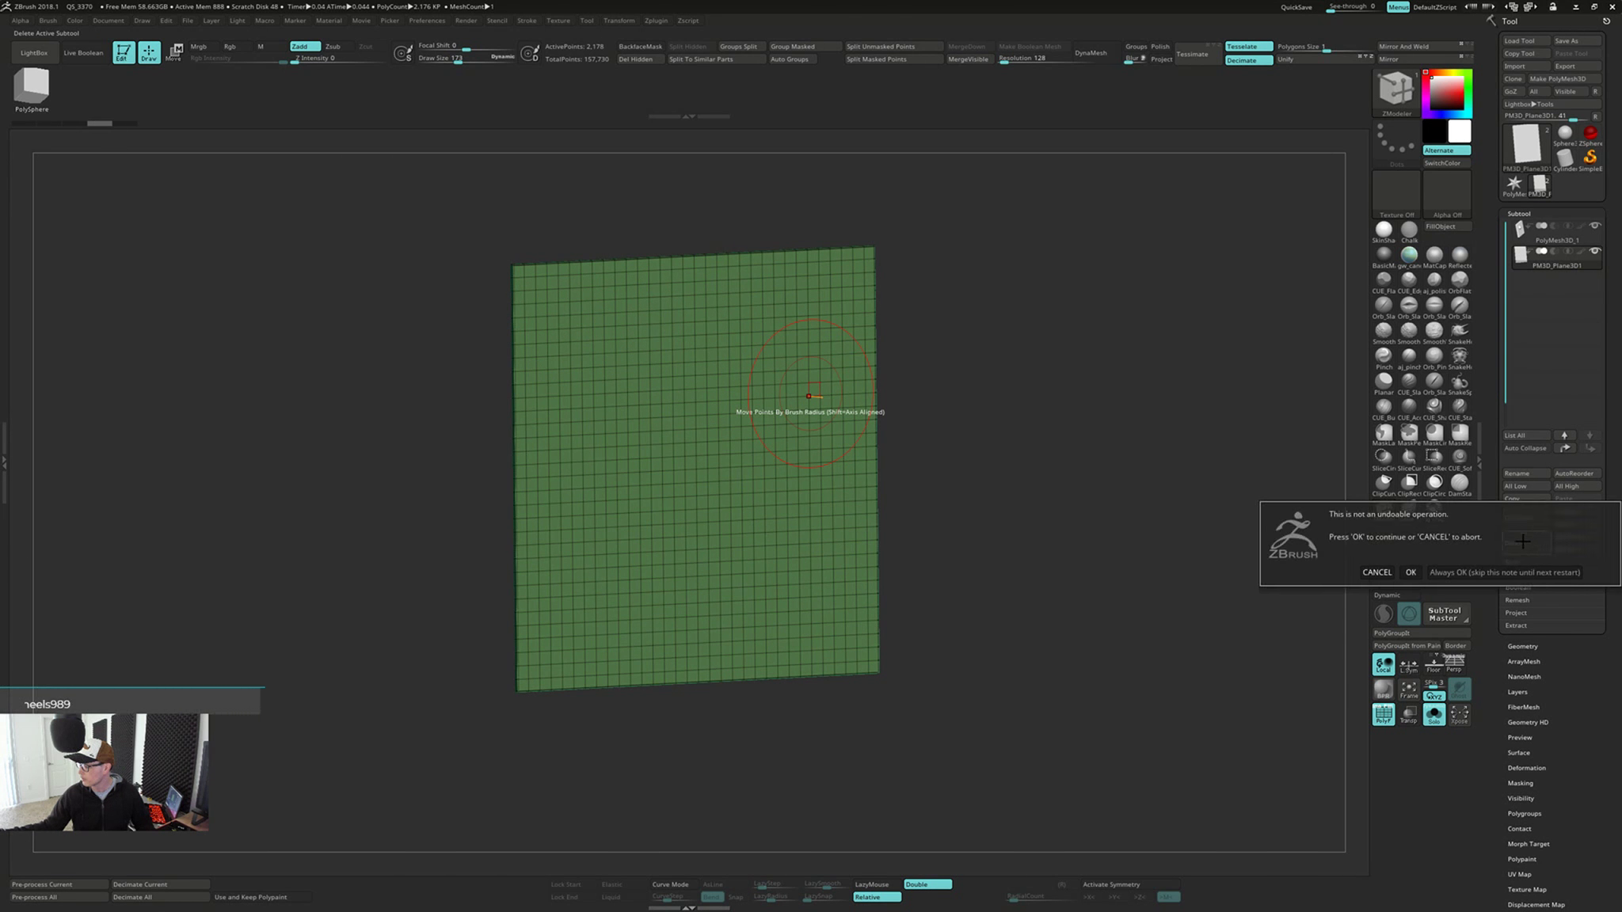
{"action": "left_click", "coordinate": [1410, 571]}
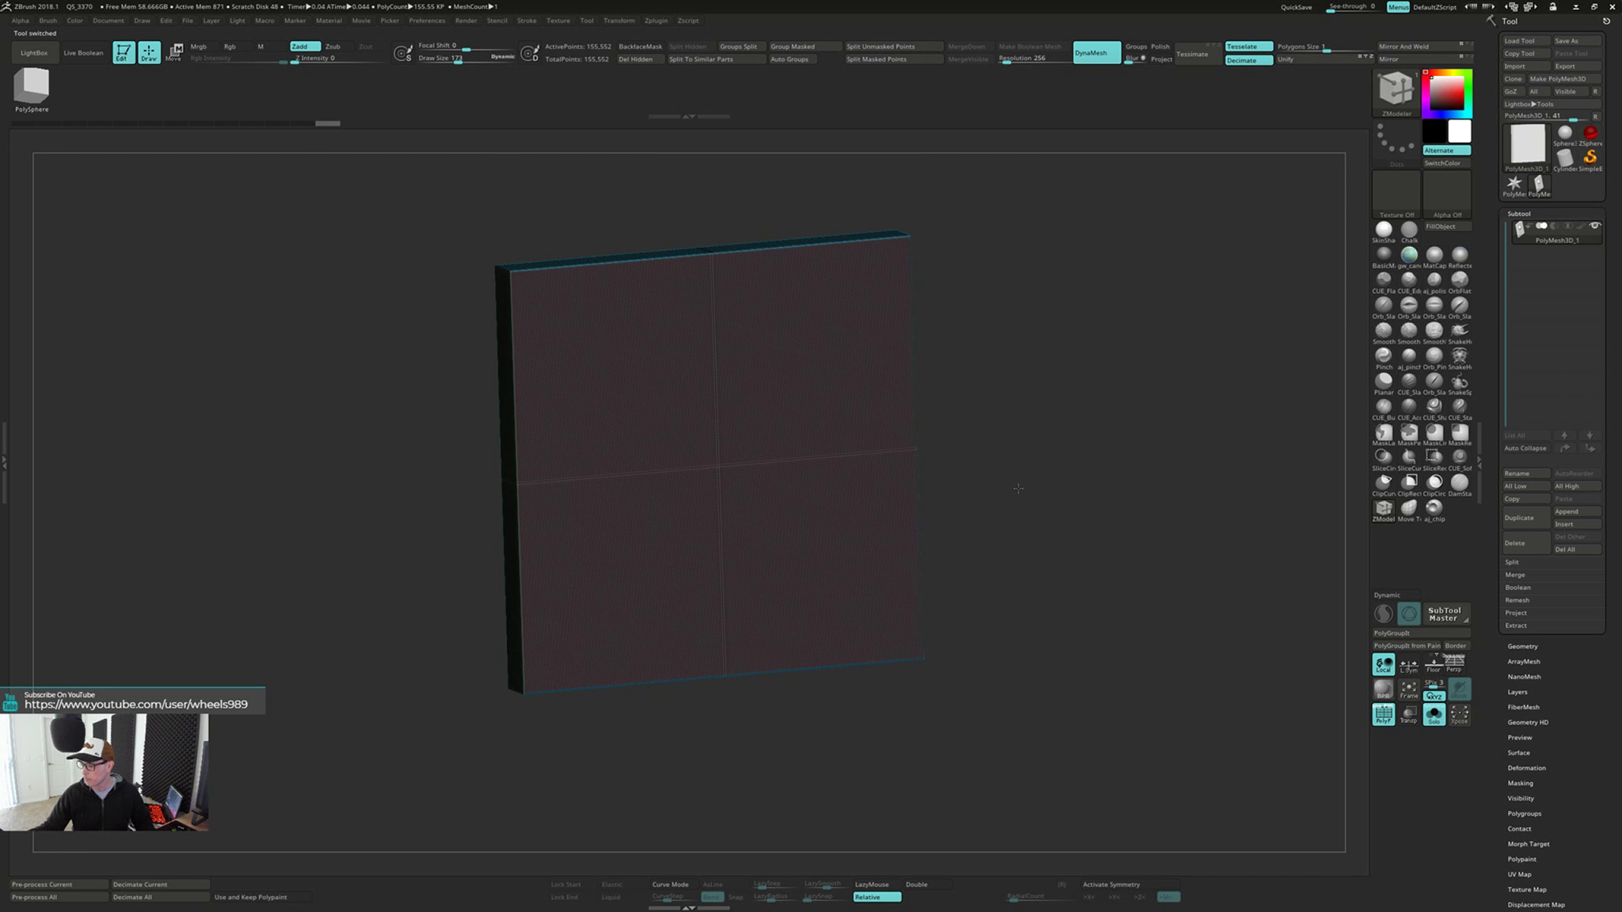
Hide the wireframe and build up two round bumps on the slab's face using ClayBuildup with backface masking on
{"action": "key", "text": "b"}
{"action": "key", "text": "c"}
{"action": "key", "text": "b"}
{"action": "key", "text": "shift+f"}
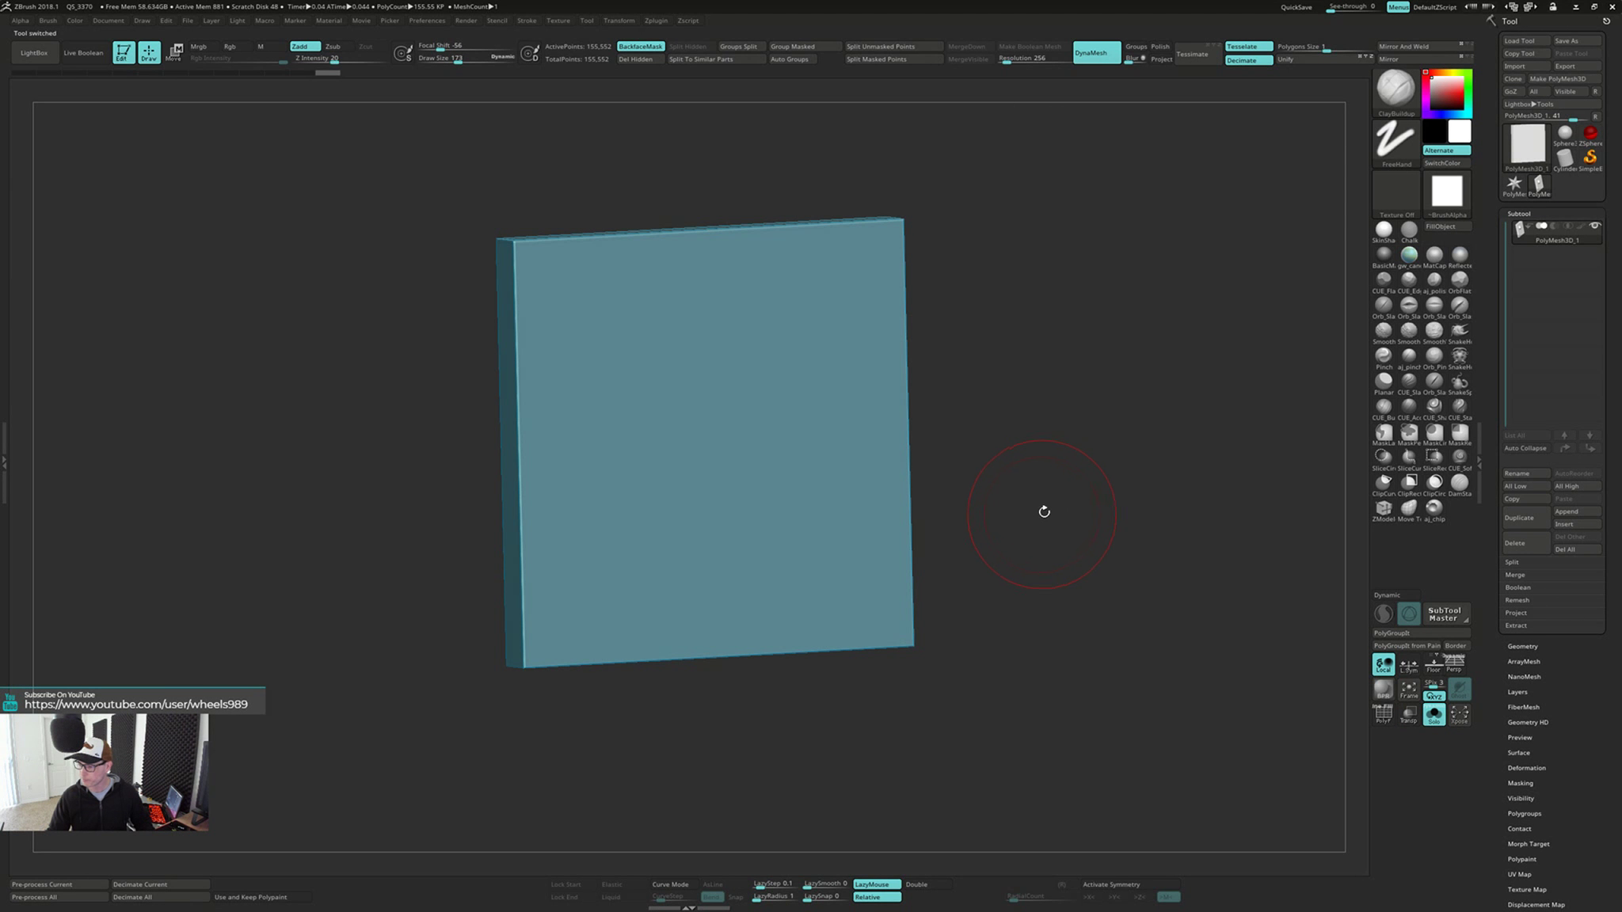
{"action": "mouse_move", "coordinate": [1137, 472]}
{"action": "left_mouse_down"}
{"action": "mouse_move", "coordinate": [1084, 451]}
{"action": "mouse_move", "coordinate": [1104, 453]}
{"action": "mouse_move", "coordinate": [706, 436]}
{"action": "left_mouse_up"}
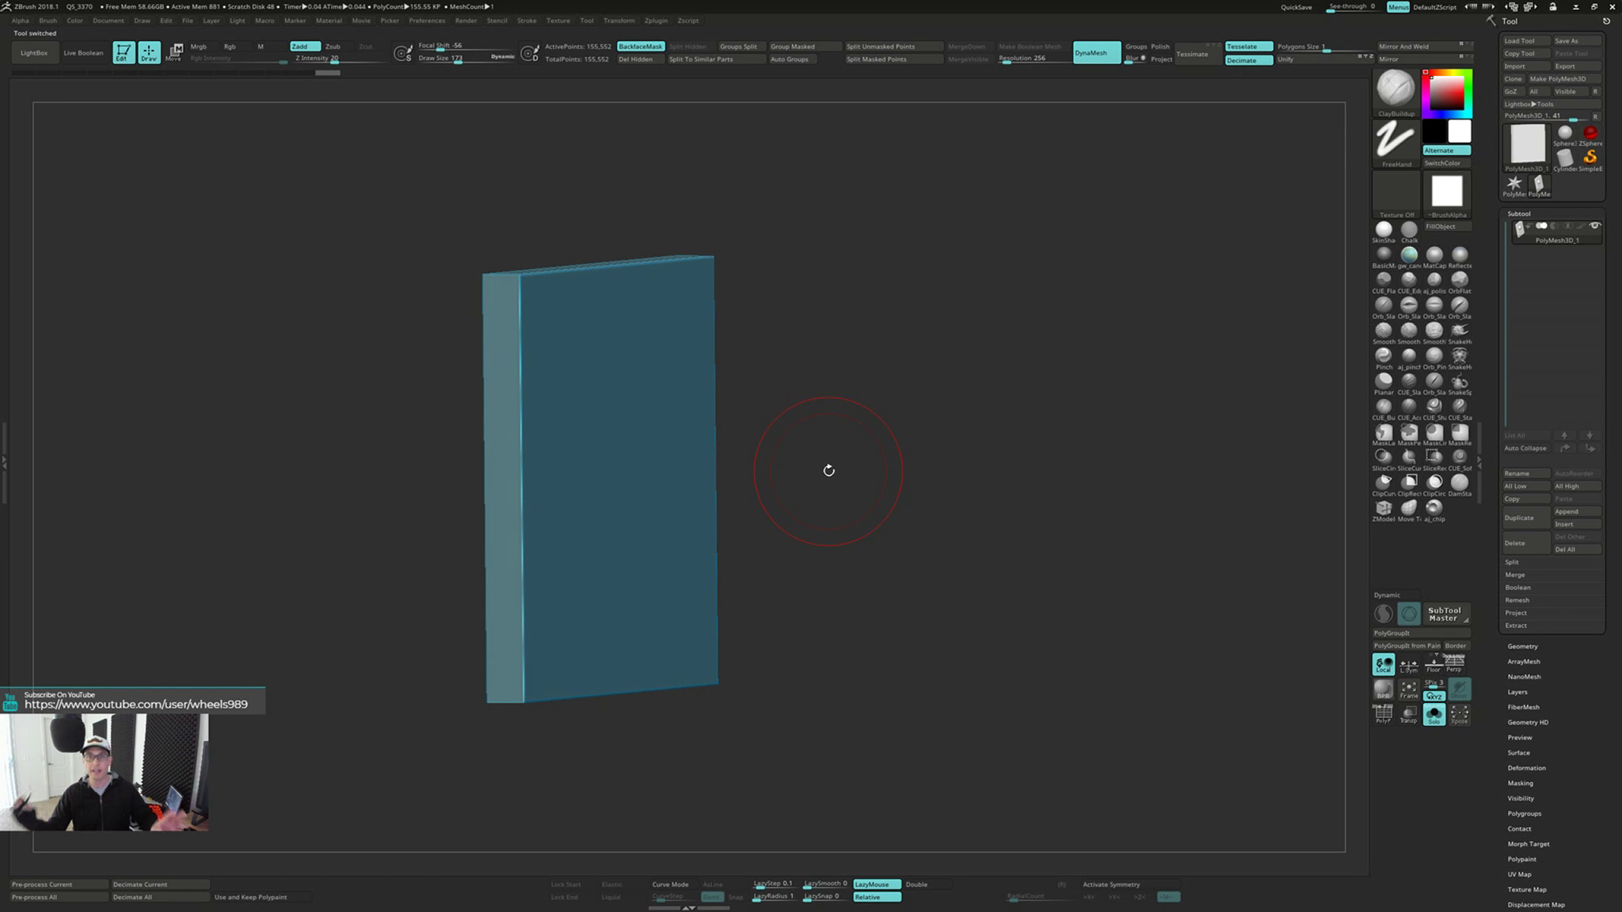
{"action": "left_click_drag", "start_coordinate": [829, 471], "coordinate": [740, 556]}
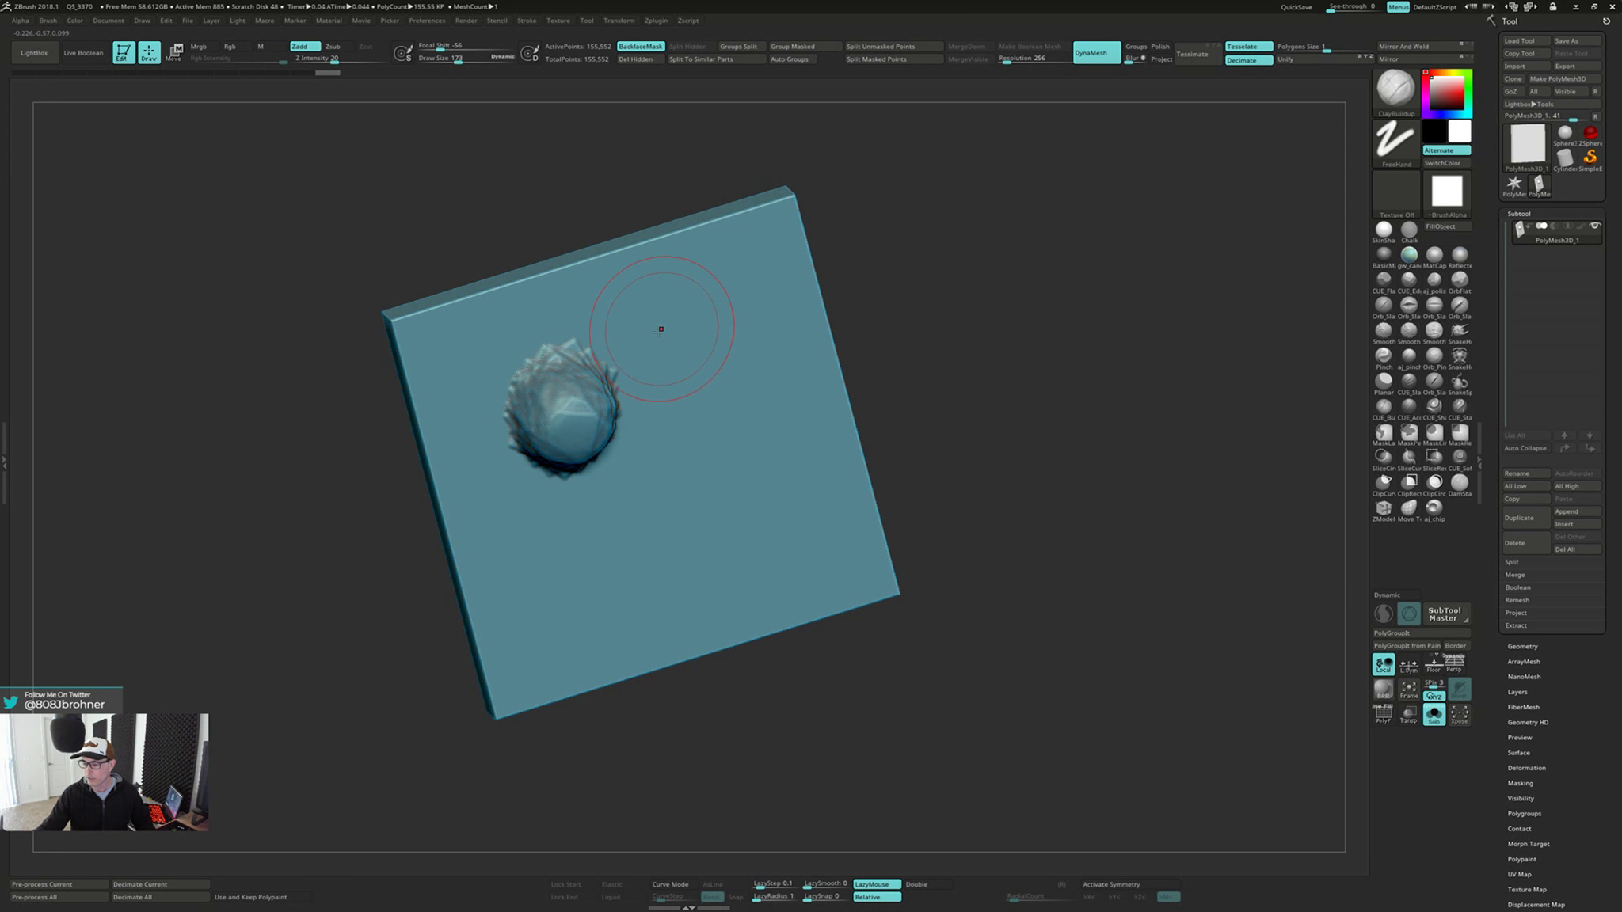
{"action": "right_click_drag", "start_coordinate": [660, 329], "coordinate": [659, 312]}
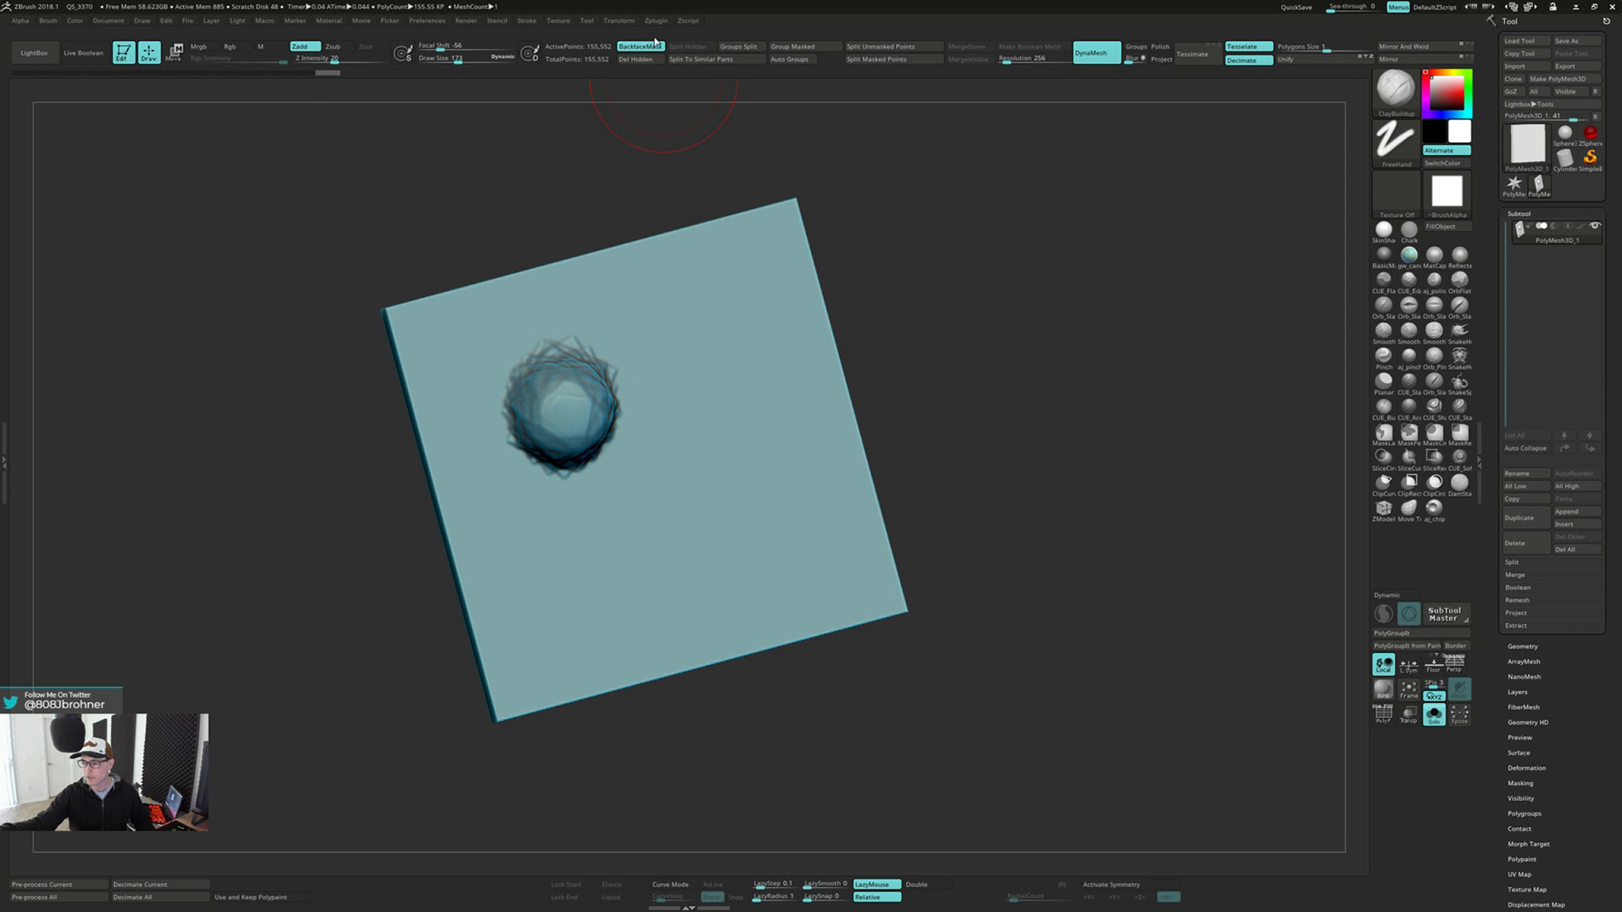
{"action": "right_click_drag", "start_coordinate": [672, 284], "coordinate": [699, 326]}
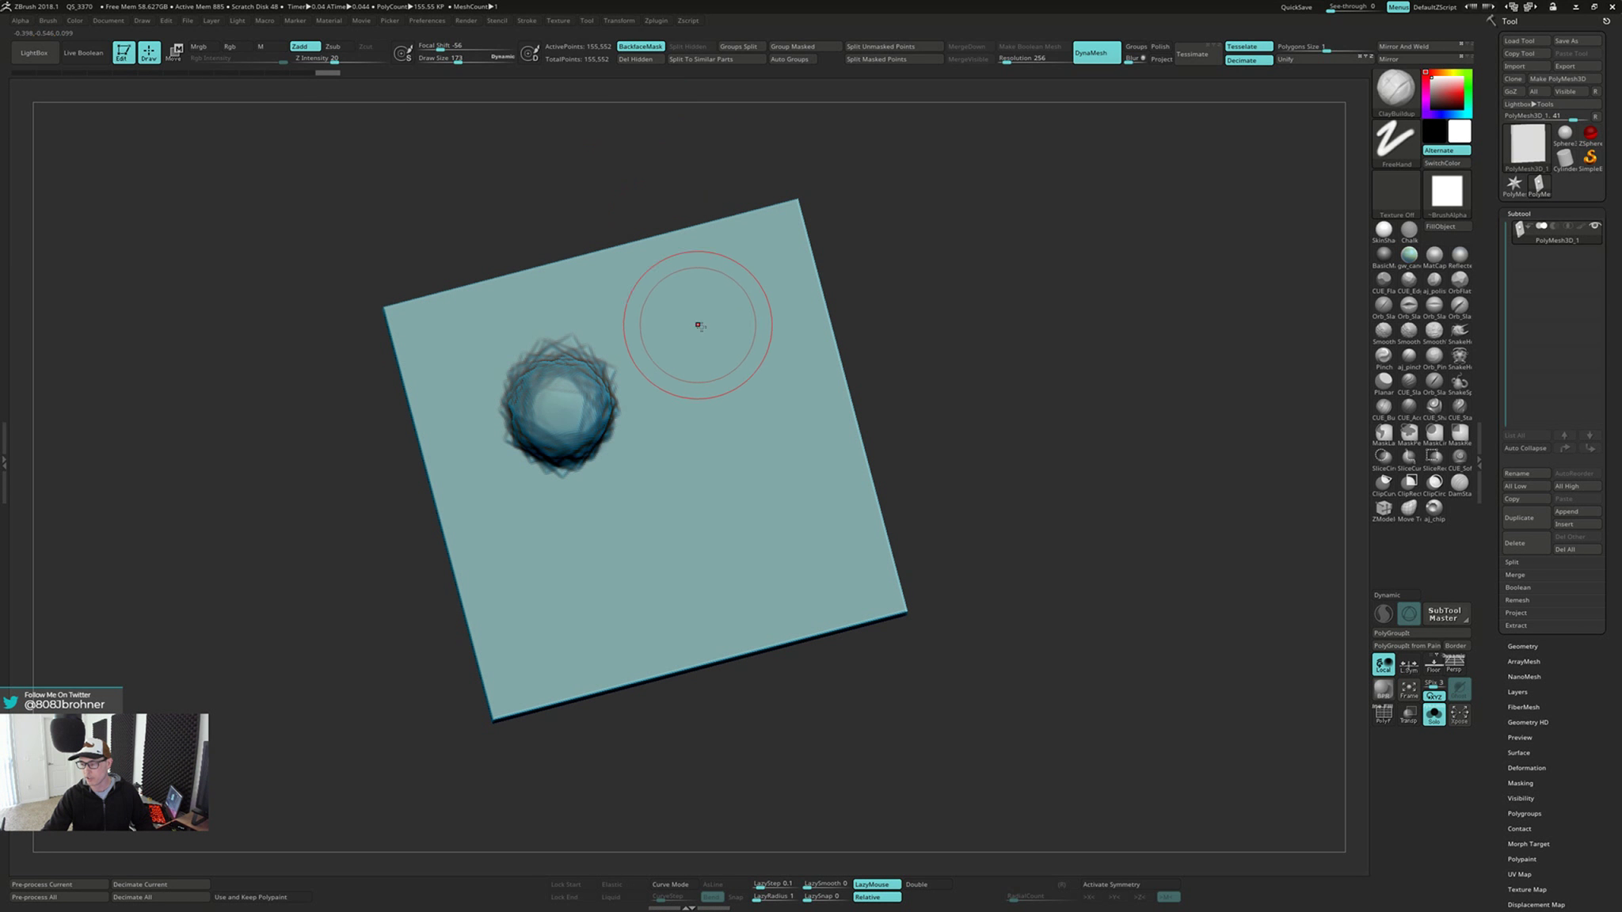
{"action": "left_click_drag", "start_coordinate": [707, 351], "coordinate": [709, 337]}
{"action": "mouse_move", "coordinate": [709, 337]}
{"action": "right_mouse_down"}
{"action": "mouse_move", "coordinate": [752, 361]}
{"action": "mouse_move", "coordinate": [724, 348]}
{"action": "mouse_move", "coordinate": [686, 403]}
{"action": "right_mouse_up"}
Turn off backface masking, build up a third bump near the slab's lower corner, and check the opposite face
{"action": "left_click", "coordinate": [651, 47]}
{"action": "left_click_drag", "start_coordinate": [537, 493], "coordinate": [545, 503]}
{"action": "mouse_move", "coordinate": [545, 503]}
{"action": "right_mouse_down"}
{"action": "mouse_move", "coordinate": [622, 457]}
{"action": "mouse_move", "coordinate": [542, 501]}
{"action": "mouse_move", "coordinate": [742, 452]}
{"action": "right_mouse_up"}
{"action": "key", "text": "ctrl+z"}
{"action": "left_click_drag", "start_coordinate": [667, 458], "coordinate": [667, 459]}
{"action": "mouse_move", "coordinate": [667, 459]}
{"action": "right_mouse_down"}
{"action": "mouse_move", "coordinate": [787, 404]}
{"action": "mouse_move", "coordinate": [699, 344]}
{"action": "right_mouse_up"}
{"action": "mouse_move", "coordinate": [669, 428]}
{"action": "right_mouse_down"}
{"action": "mouse_move", "coordinate": [682, 442]}
{"action": "mouse_move", "coordinate": [665, 424]}
{"action": "mouse_move", "coordinate": [638, 436]}
{"action": "mouse_move", "coordinate": [815, 495]}
{"action": "mouse_move", "coordinate": [844, 579]}
{"action": "mouse_move", "coordinate": [862, 570]}
{"action": "right_mouse_up"}
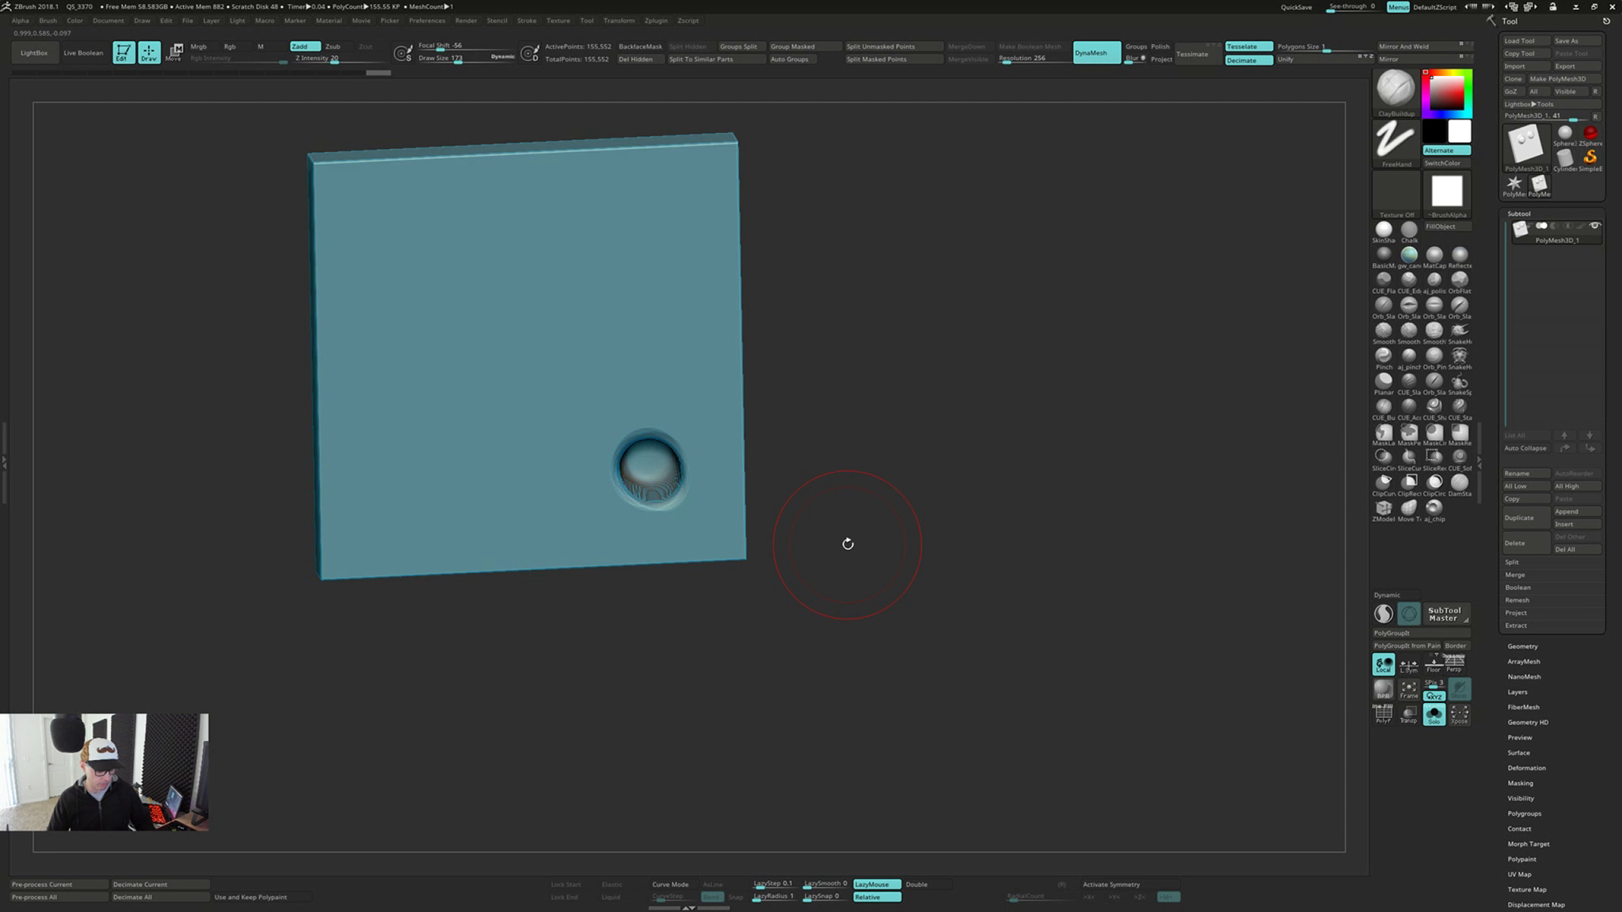
Try the Inflate brush inside the dent without backface masking, check the bump on the opposite face, and undo the stroke
{"action": "key", "text": "b"}
{"action": "key", "text": "i"}
{"action": "key", "text": "n"}
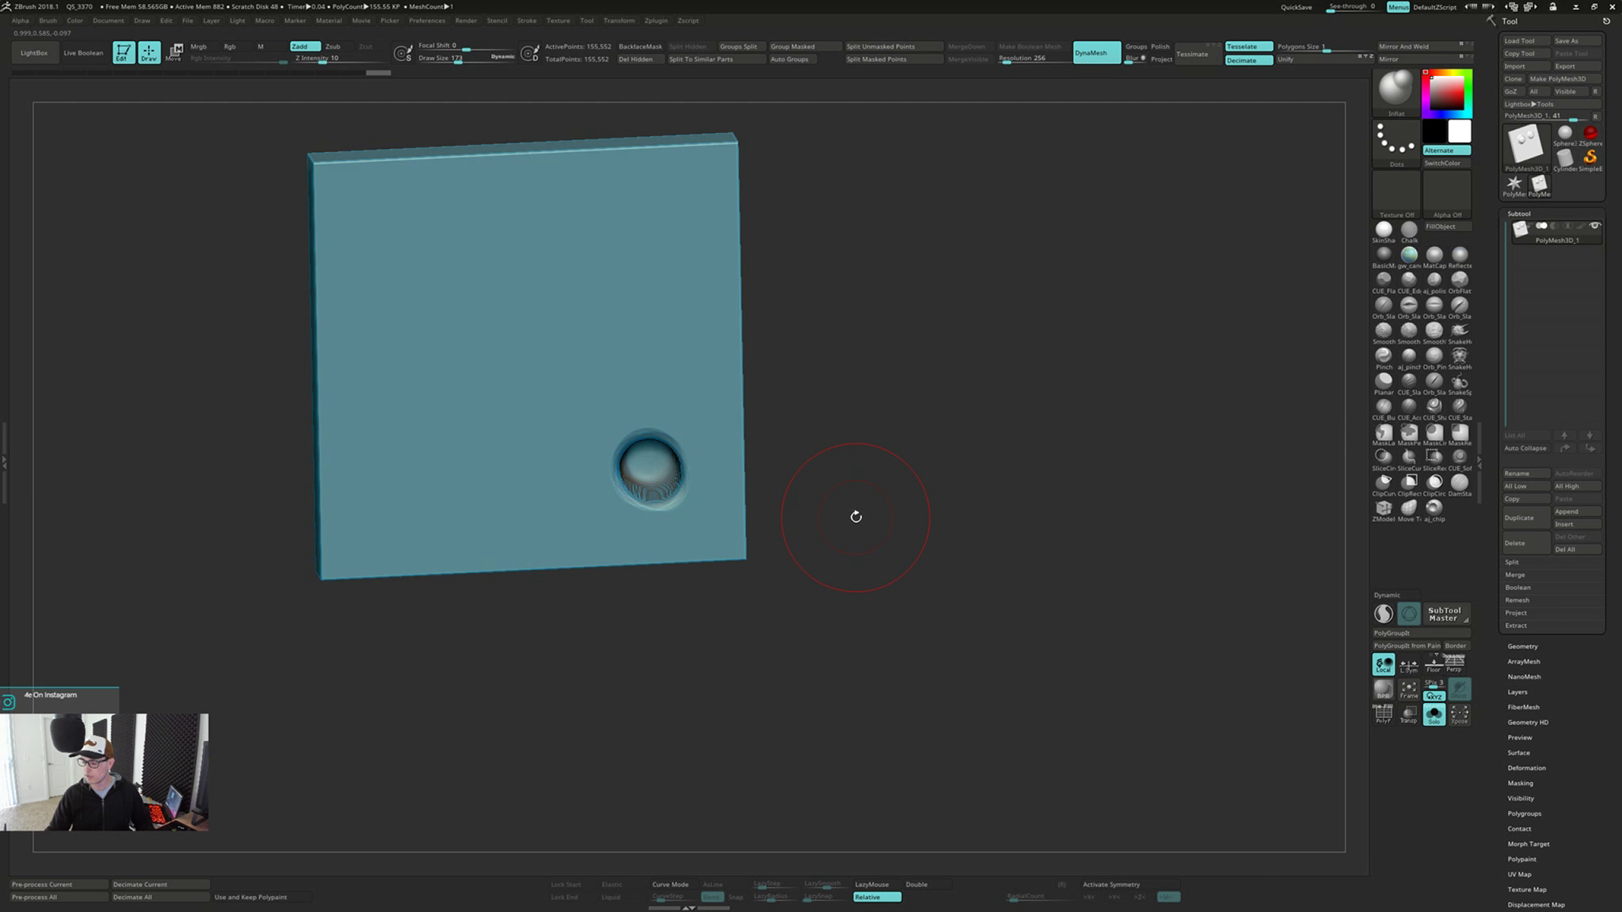
{"action": "mouse_move", "coordinate": [987, 325]}
{"action": "right_mouse_down"}
{"action": "mouse_move", "coordinate": [797, 424]}
{"action": "mouse_move", "coordinate": [791, 369]}
{"action": "mouse_move", "coordinate": [794, 393]}
{"action": "right_mouse_up"}
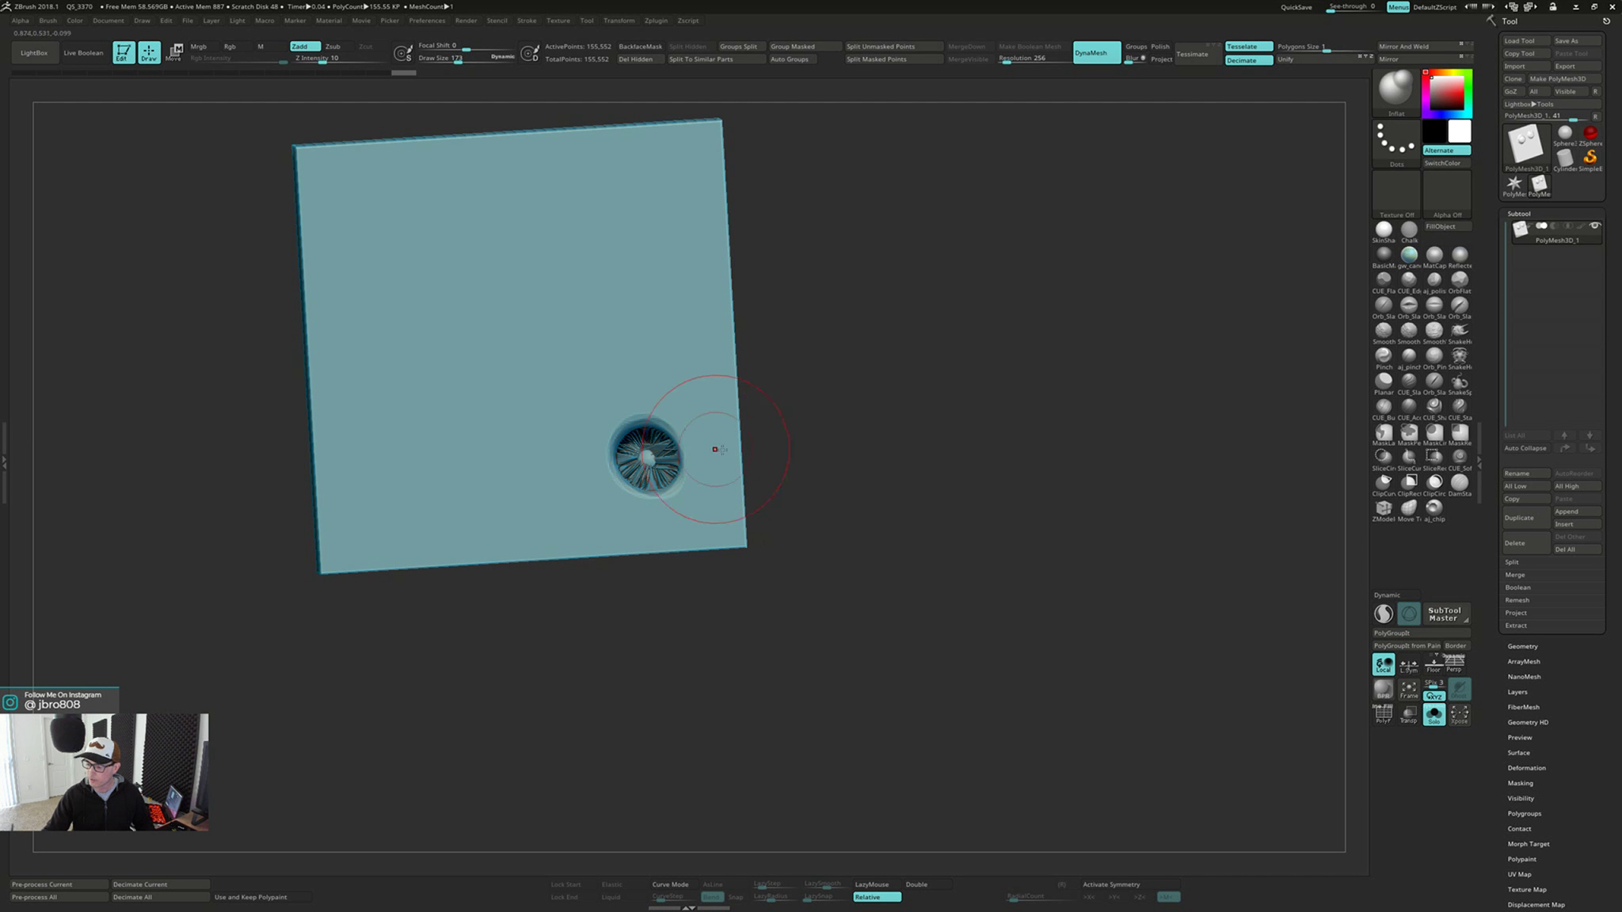
{"action": "mouse_move", "coordinate": [715, 449]}
{"action": "right_mouse_down"}
{"action": "mouse_move", "coordinate": [650, 491]}
{"action": "mouse_move", "coordinate": [673, 483]}
{"action": "right_mouse_up"}
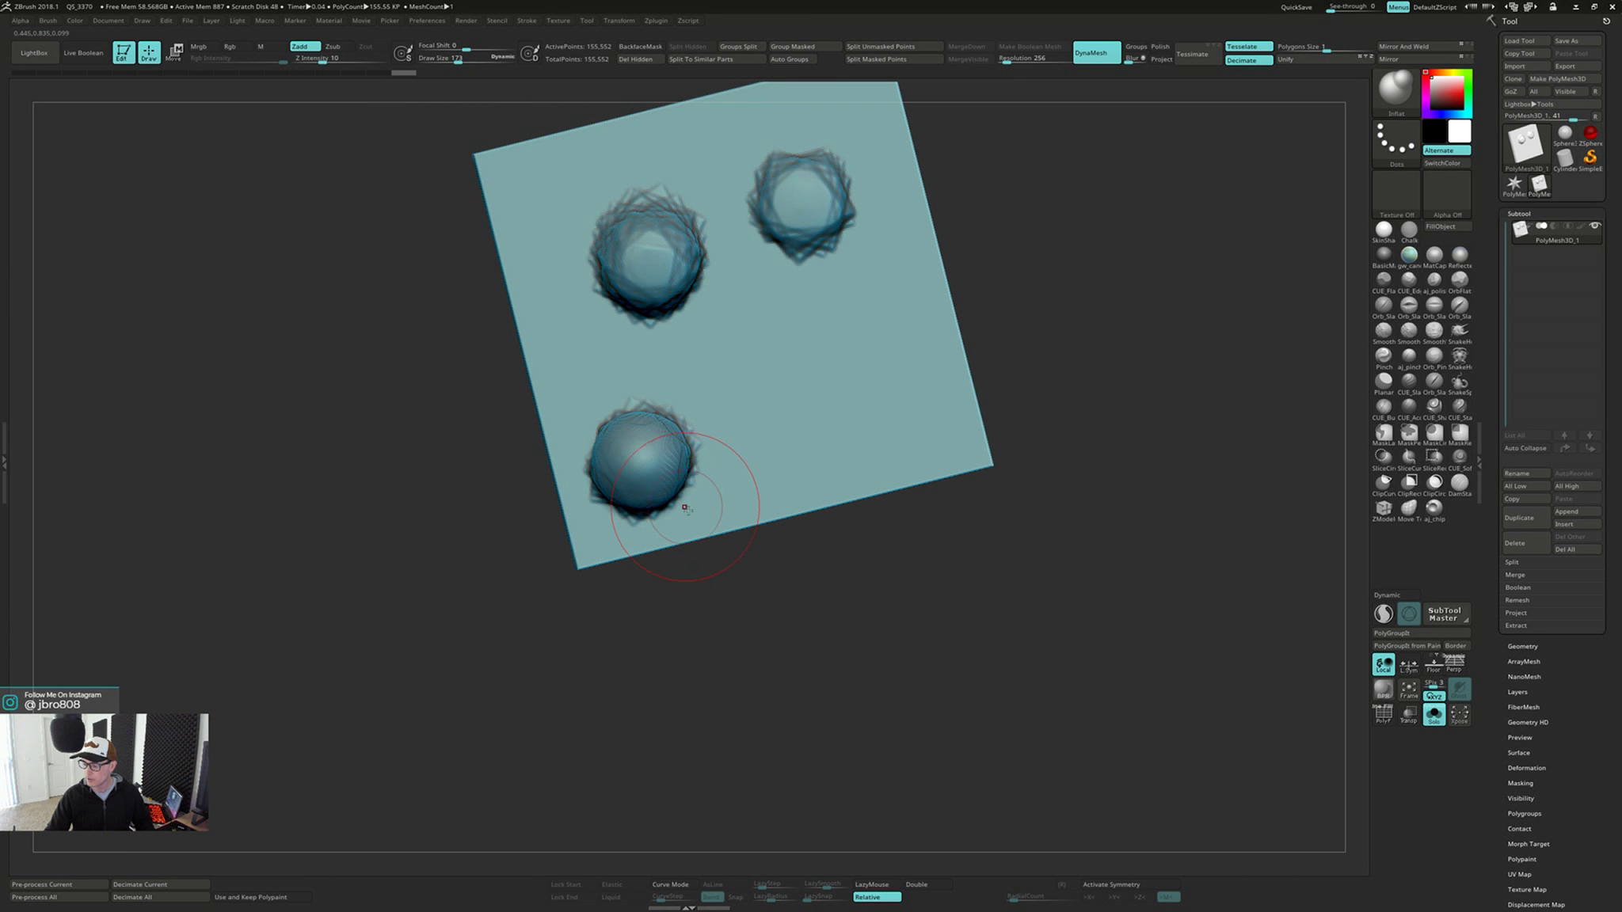
{"action": "right_click_drag", "start_coordinate": [724, 587], "coordinate": [822, 487]}
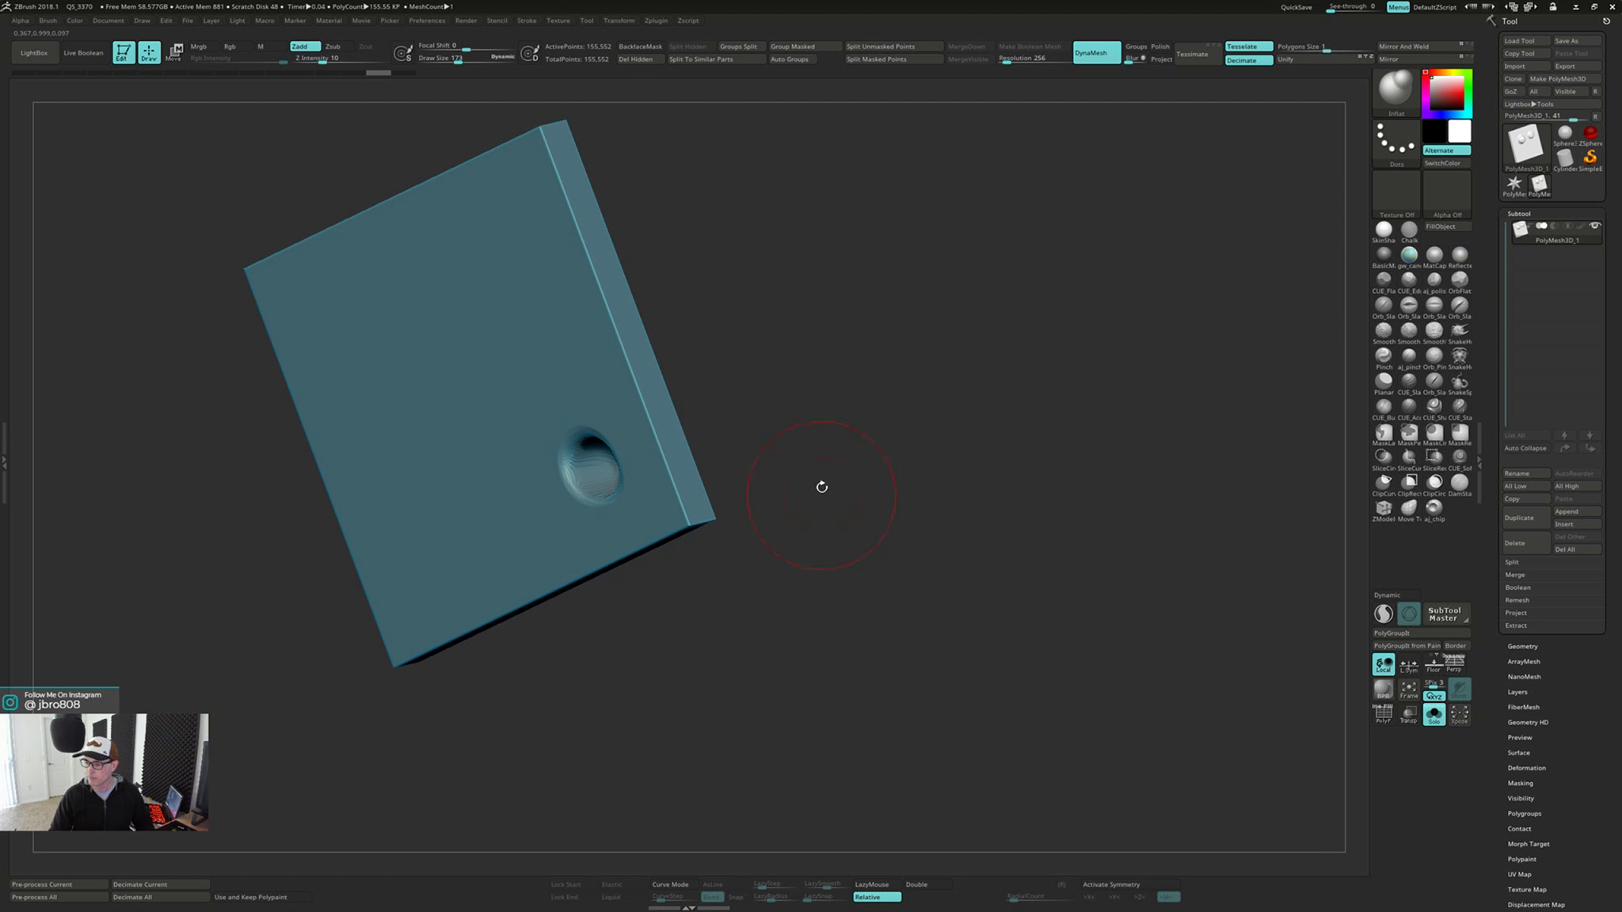
Turn on backface masking for the Inflate brush and inflate the dent outward
{"action": "left_click", "coordinate": [640, 46]}
{"action": "mouse_move", "coordinate": [716, 333]}
{"action": "right_mouse_down"}
{"action": "mouse_move", "coordinate": [738, 311]}
{"action": "mouse_move", "coordinate": [670, 385]}
{"action": "mouse_move", "coordinate": [701, 416]}
{"action": "mouse_move", "coordinate": [682, 434]}
{"action": "mouse_move", "coordinate": [710, 435]}
{"action": "right_mouse_up"}
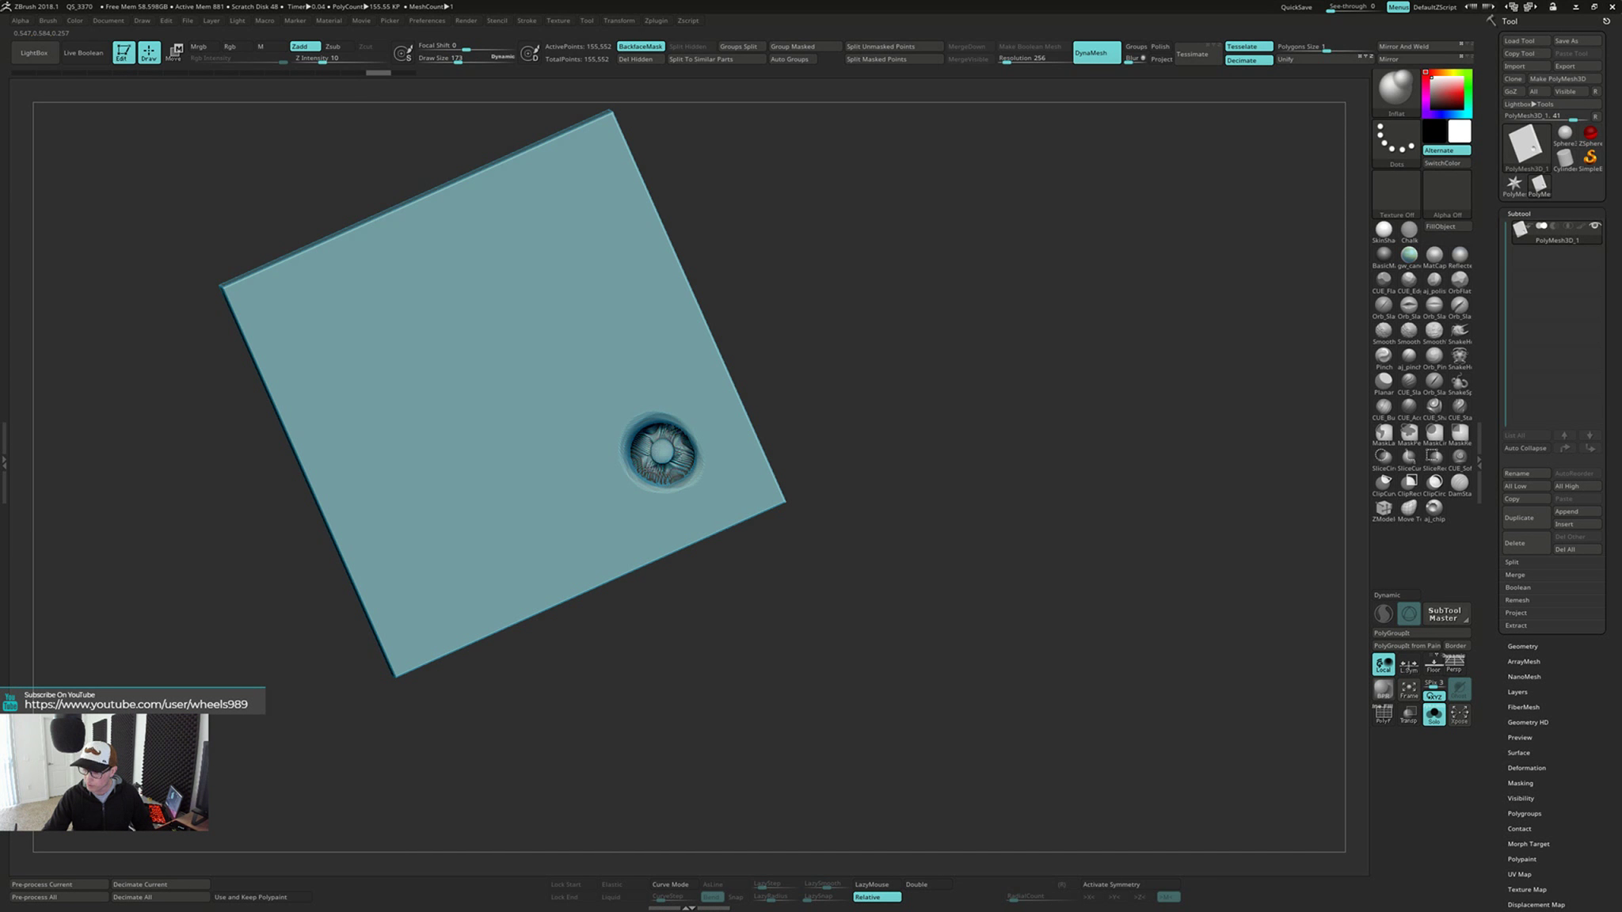
{"action": "mouse_move", "coordinate": [683, 430]}
{"action": "right_mouse_down"}
{"action": "mouse_move", "coordinate": [811, 308]}
{"action": "mouse_move", "coordinate": [827, 403]}
{"action": "mouse_move", "coordinate": [668, 423]}
{"action": "right_mouse_up"}
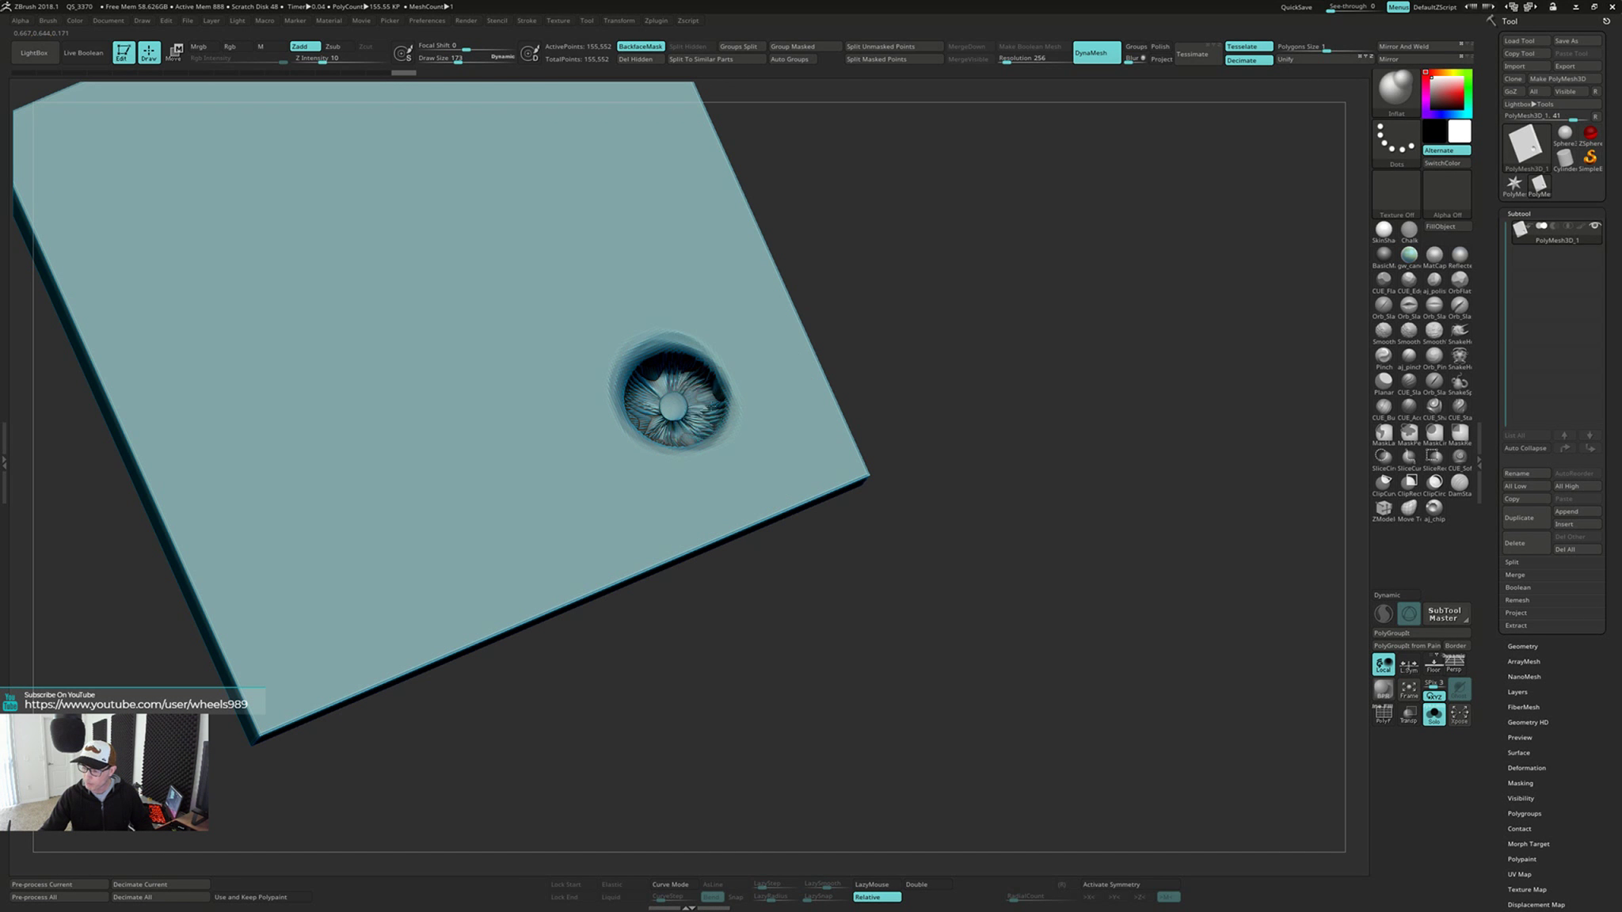
{"action": "mouse_move", "coordinate": [657, 347]}
{"action": "left_mouse_down"}
{"action": "mouse_move", "coordinate": [631, 388]}
{"action": "mouse_move", "coordinate": [667, 437]}
{"action": "mouse_move", "coordinate": [704, 400]}
{"action": "left_mouse_up"}
Remesh the slab with DynaMesh, smooth the inflated dent, and check the bumps on the opposite face
{"action": "left_click_drag", "start_coordinate": [938, 391], "coordinate": [916, 355]}
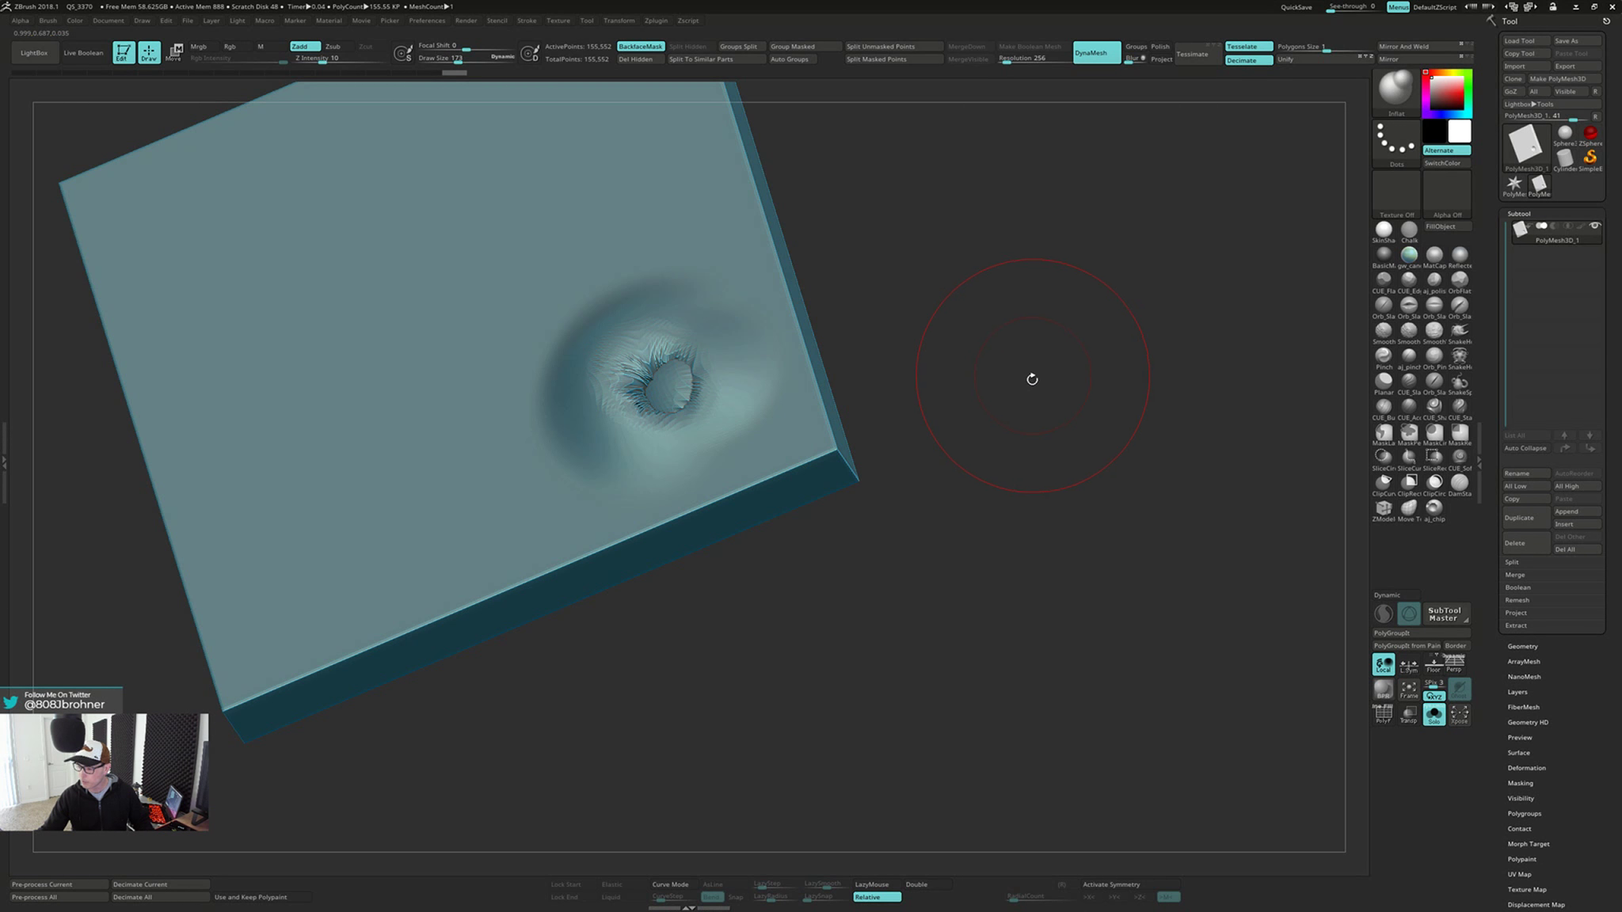
{"action": "left_click_drag", "start_coordinate": [1029, 391], "coordinate": [1030, 452]}
{"action": "left_click_drag", "start_coordinate": [655, 394], "coordinate": [669, 409], "text": "shift"}
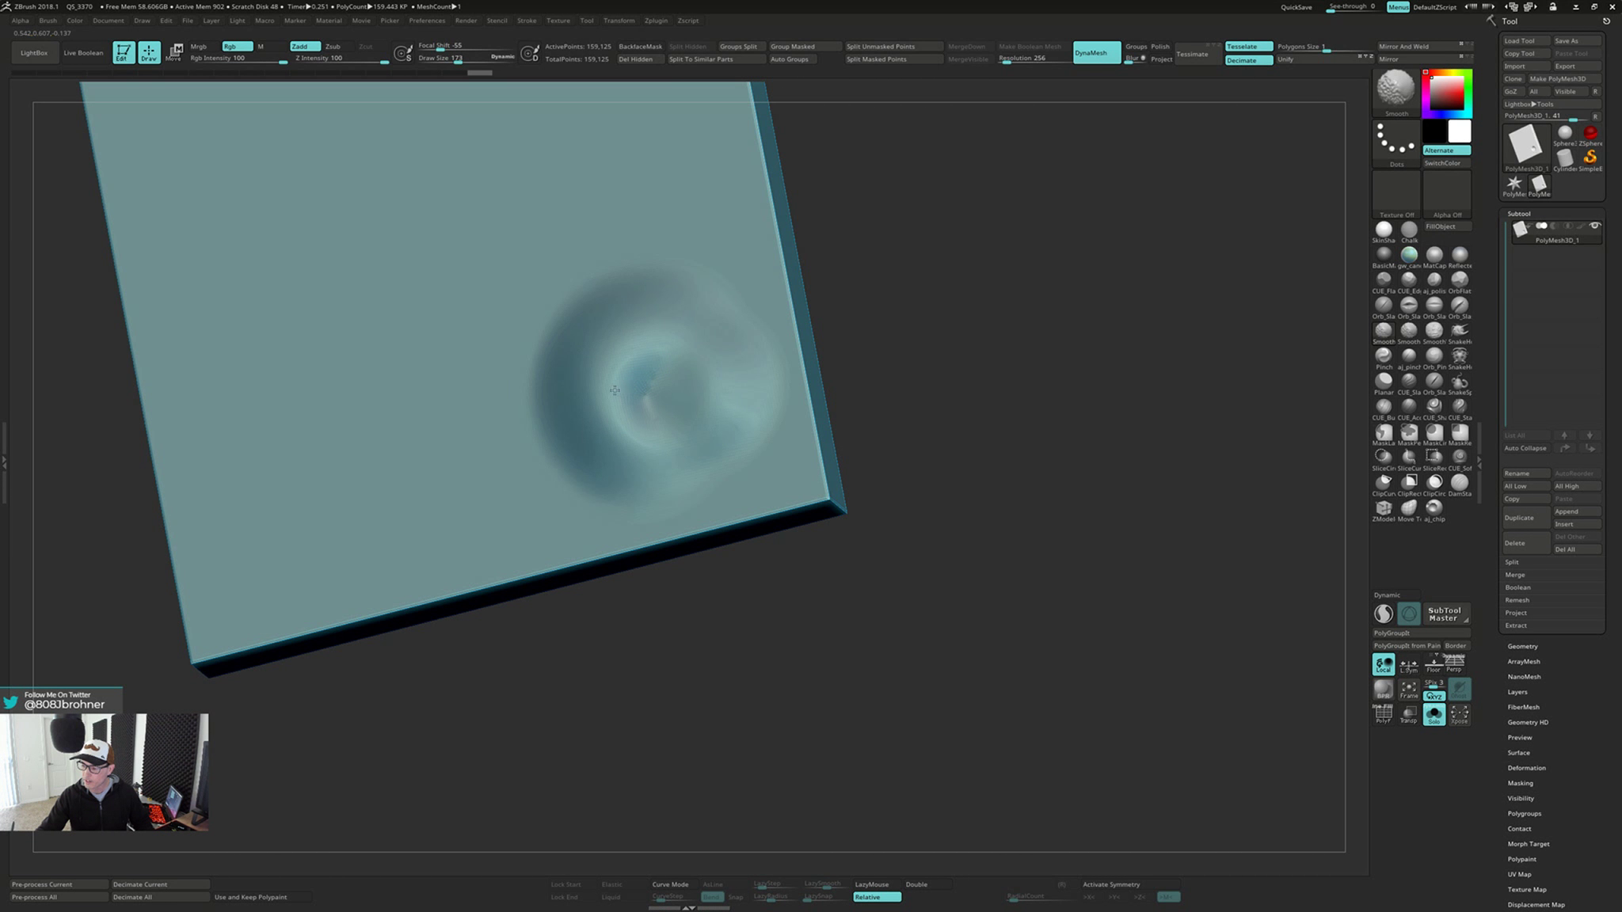
{"action": "left_click_drag", "start_coordinate": [952, 388], "coordinate": [900, 476]}
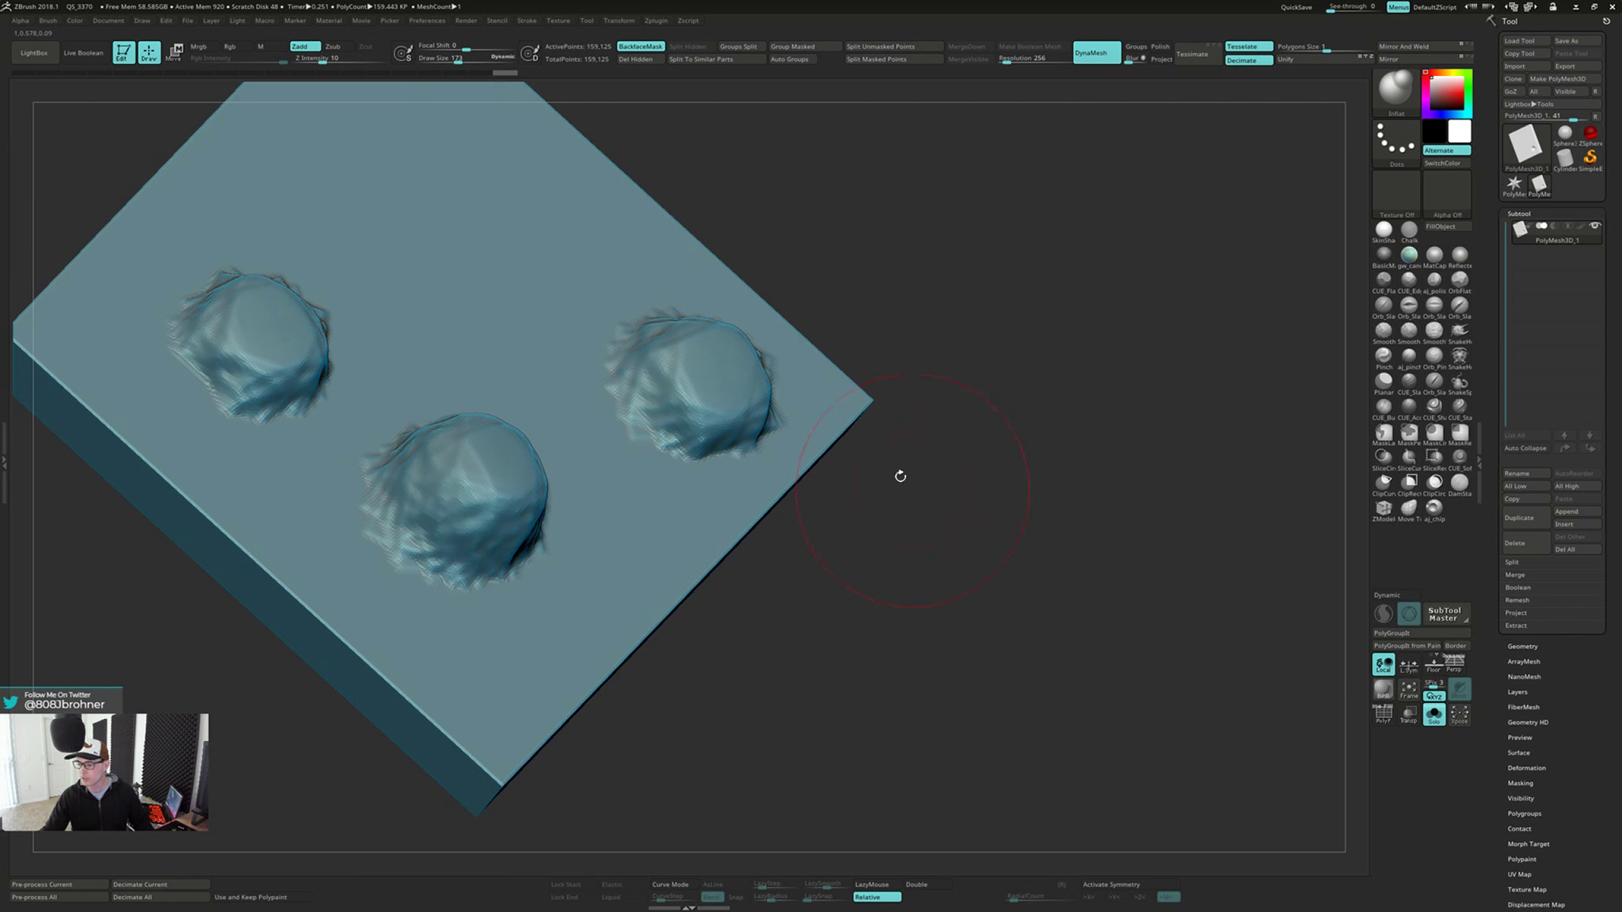
{"action": "left_click_drag", "start_coordinate": [890, 610], "coordinate": [895, 493]}
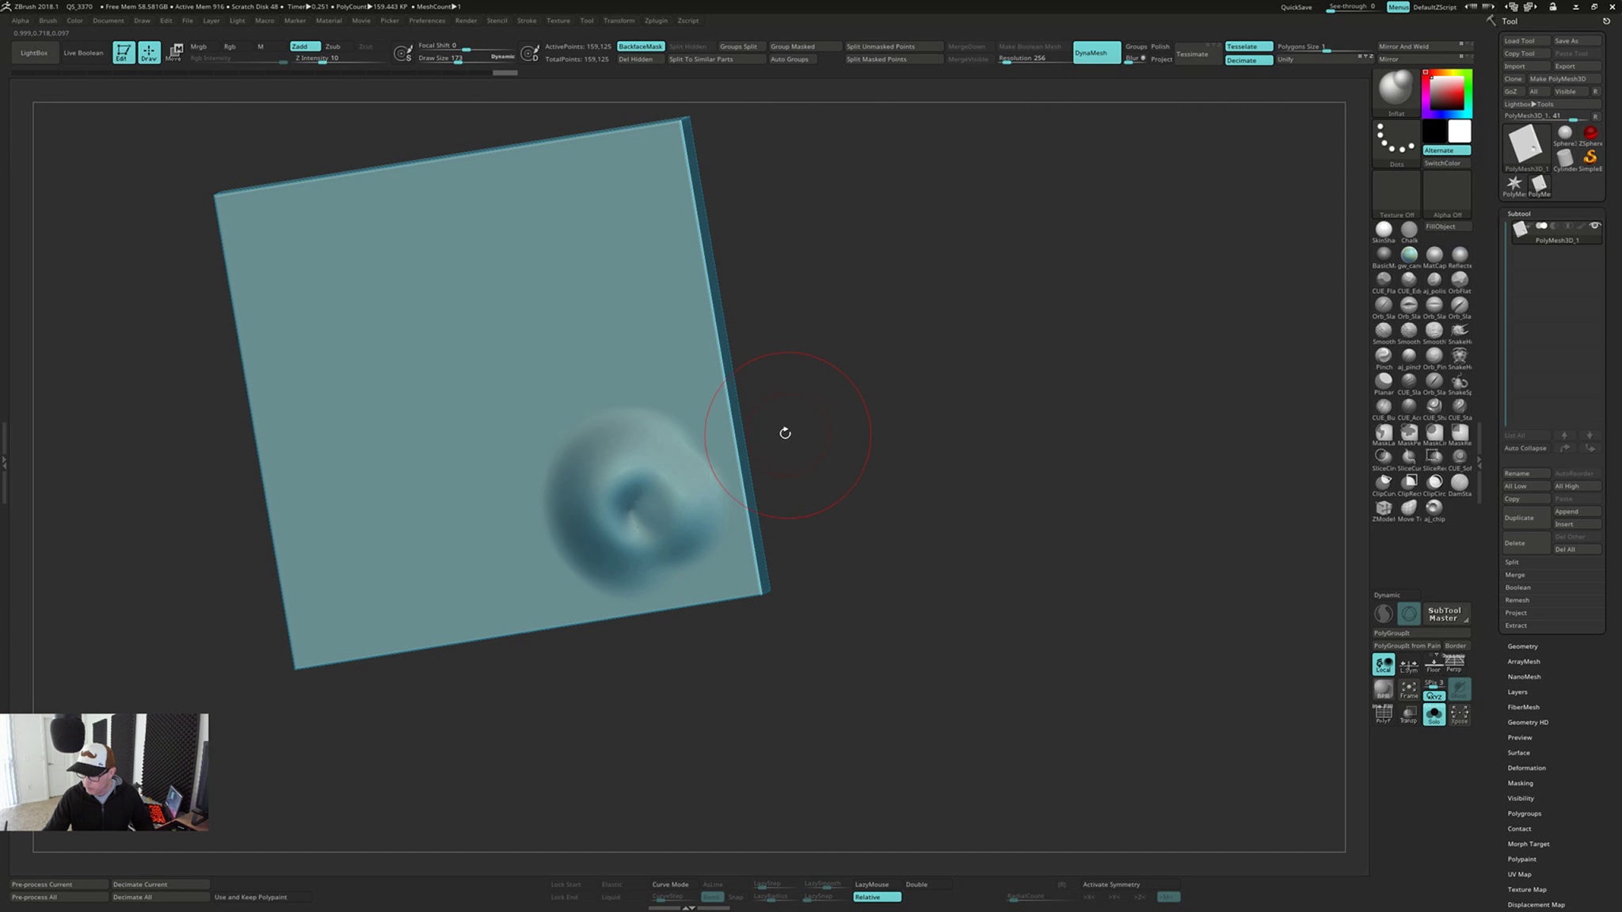
Inspect the smoothed area from several angles, and undo the inflating, remeshing and smoothing of the dent
{"action": "right_click_drag", "start_coordinate": [677, 383], "coordinate": [661, 383]}
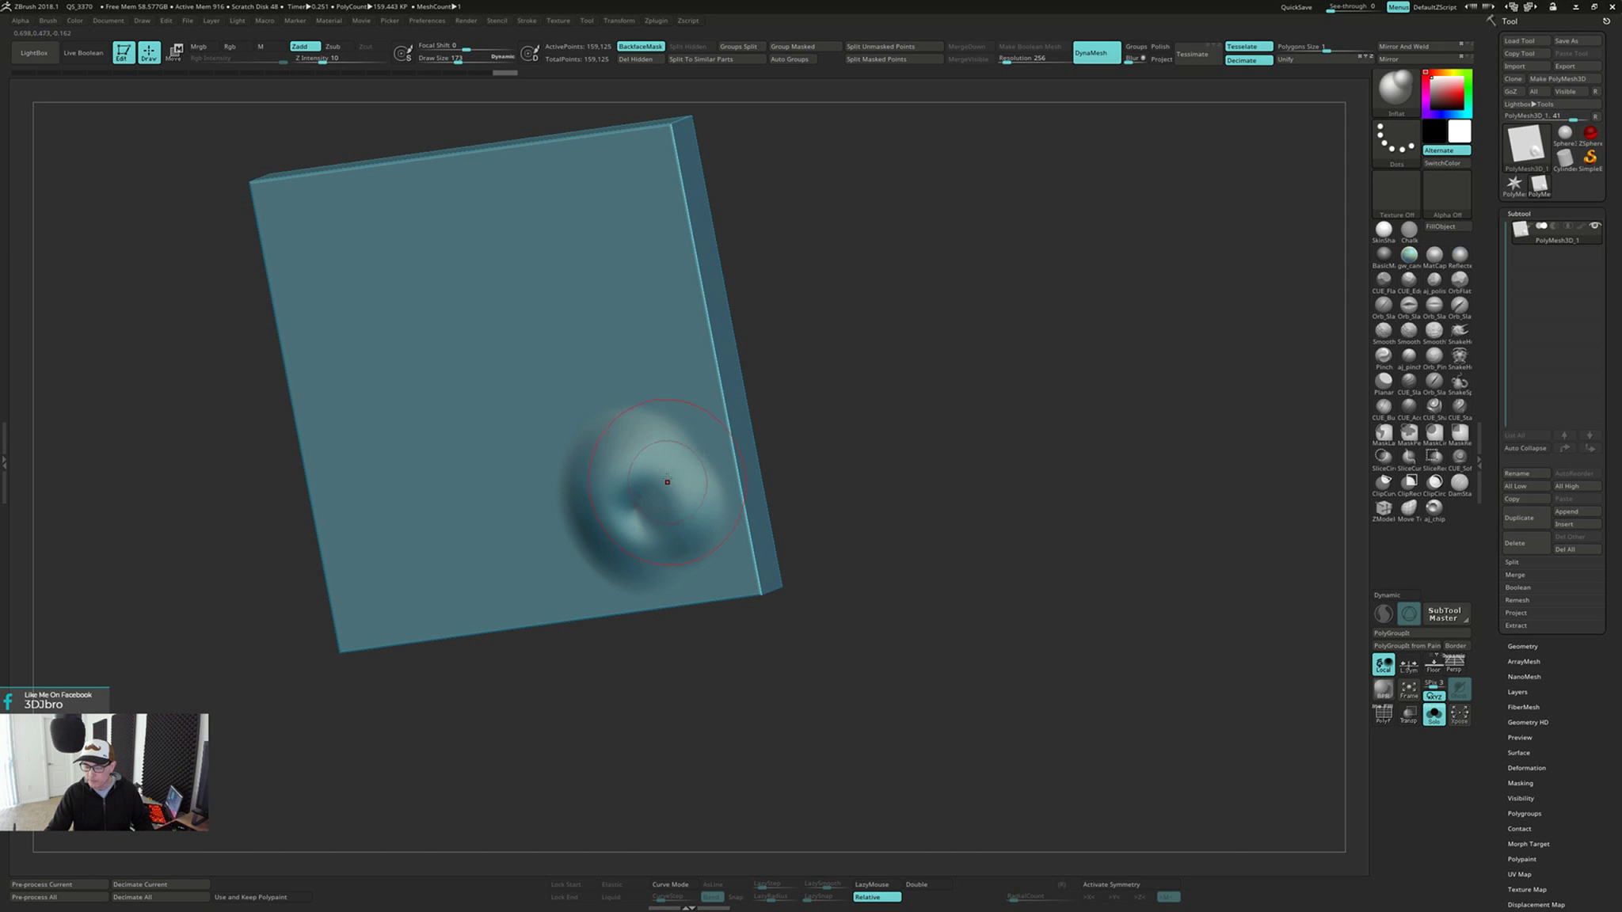
{"action": "right_click_drag", "start_coordinate": [663, 479], "coordinate": [690, 489]}
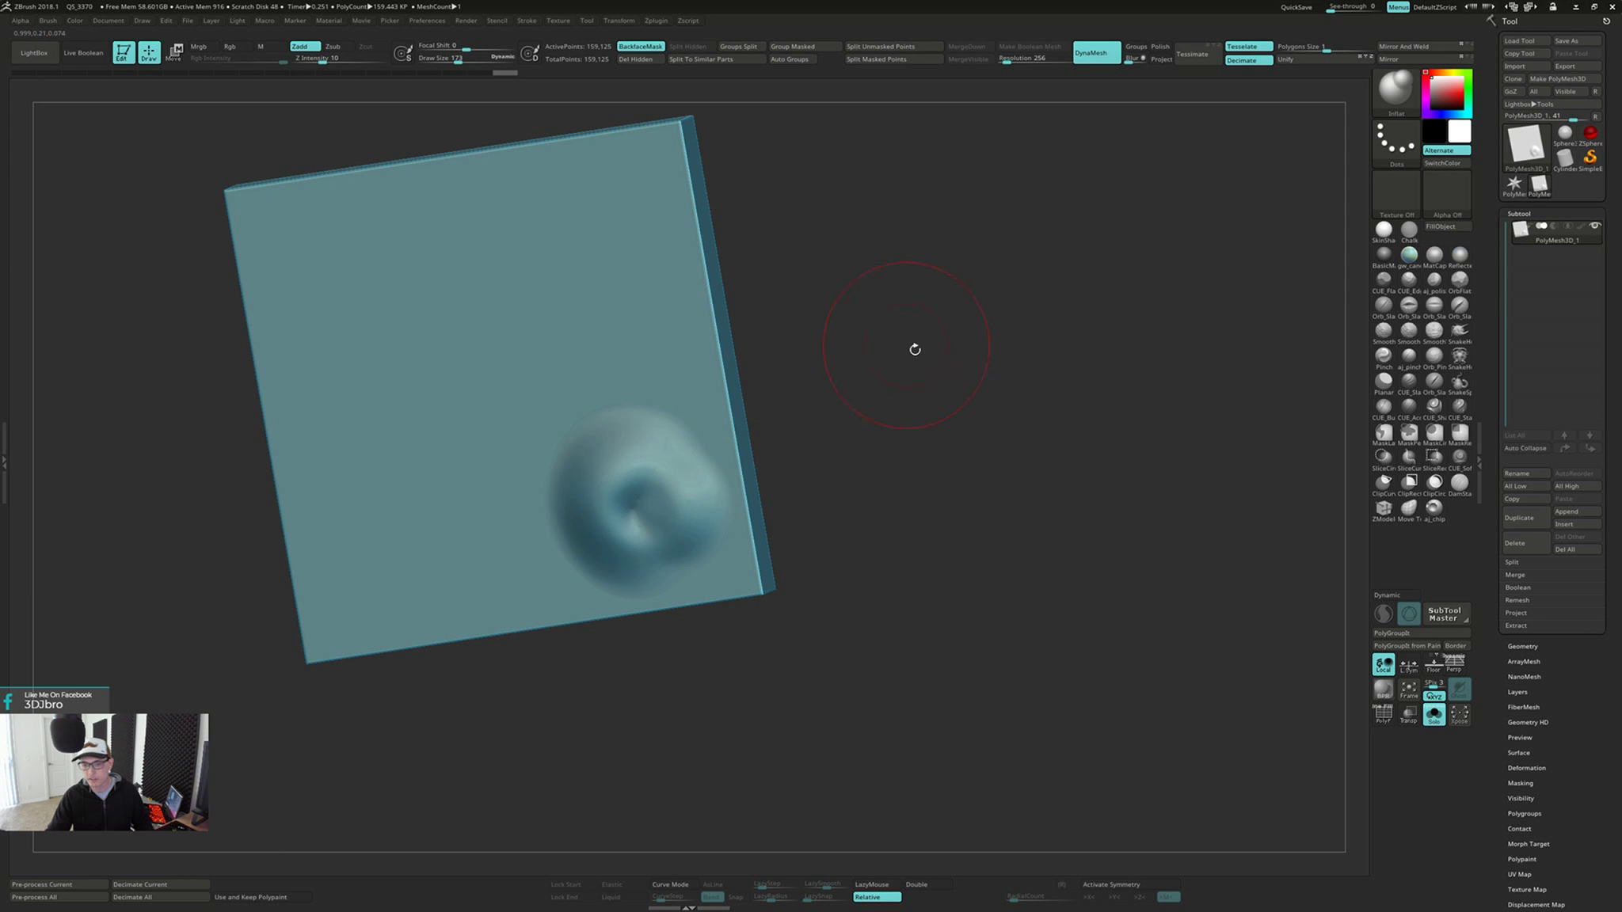
{"action": "mouse_move", "coordinate": [908, 549]}
{"action": "left_mouse_down"}
{"action": "mouse_move", "coordinate": [780, 602]}
{"action": "mouse_move", "coordinate": [911, 507]}
{"action": "mouse_move", "coordinate": [733, 434]}
{"action": "left_mouse_up"}
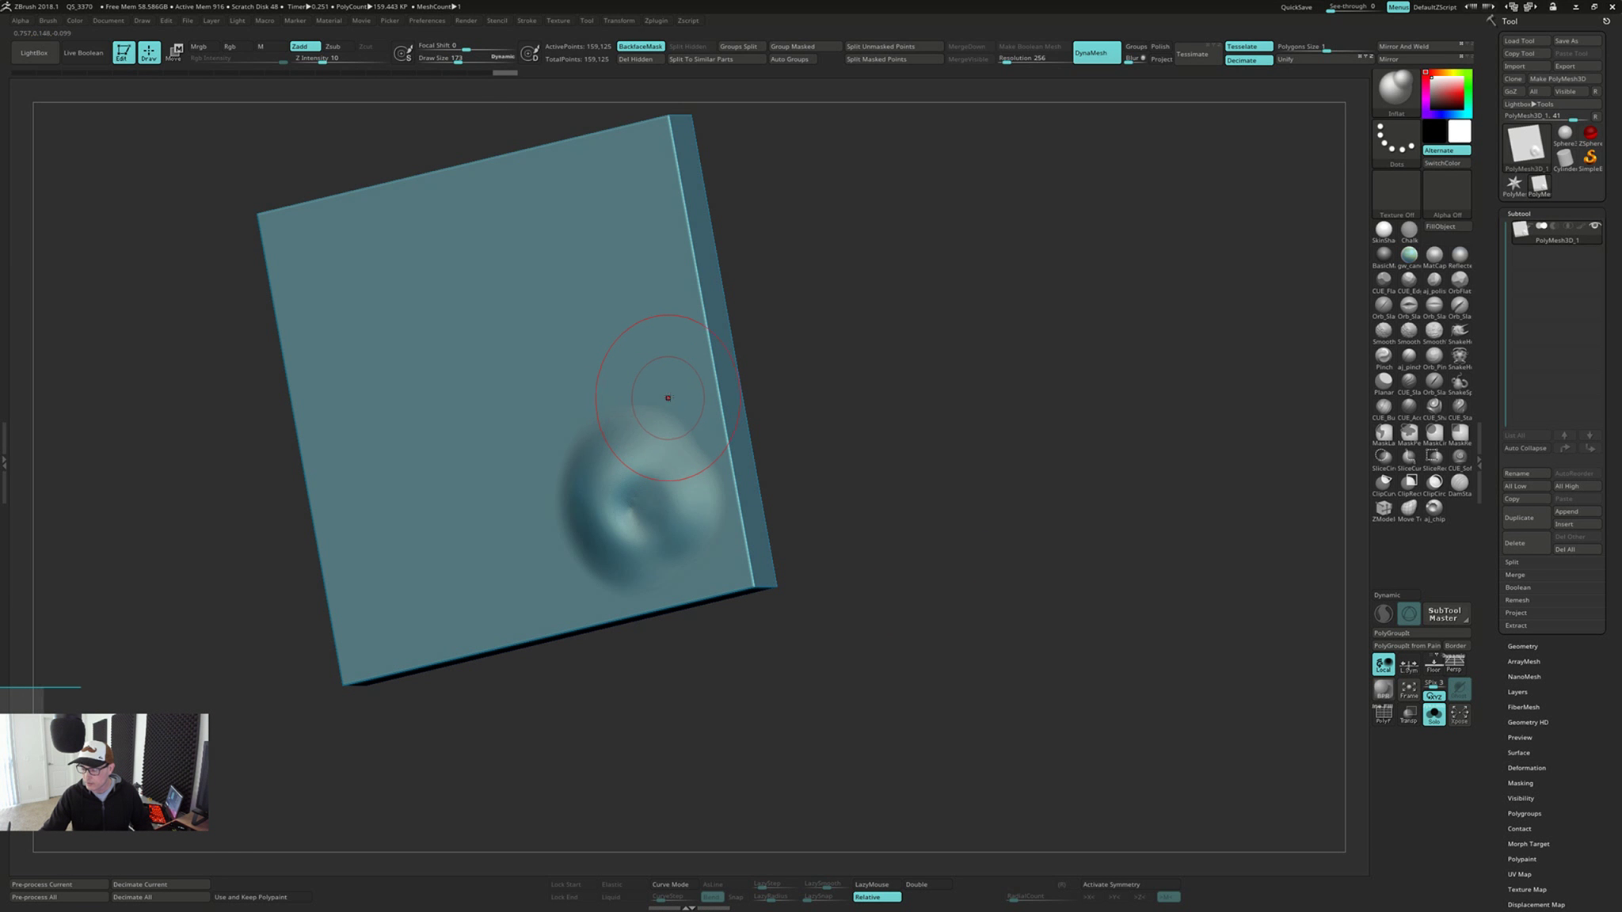
{"action": "right_click_drag", "start_coordinate": [668, 398], "coordinate": [594, 456]}
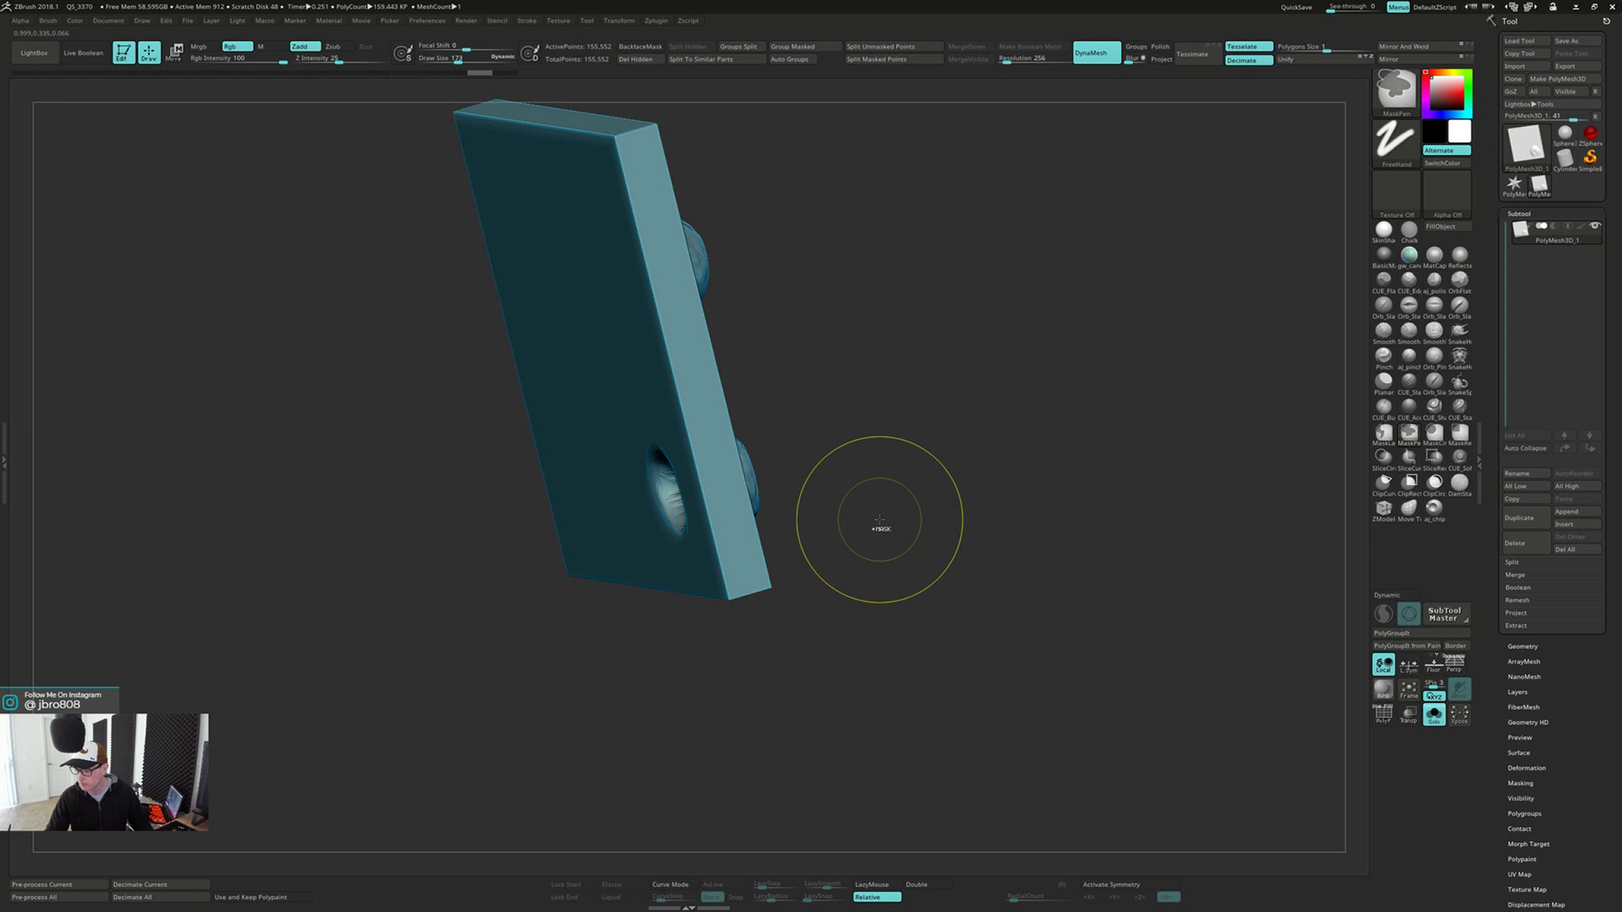
{"action": "right_click_drag", "start_coordinate": [880, 514], "coordinate": [924, 499]}
{"action": "key", "text": "ctrl+z"}
{"action": "key", "text": "ctrl+z"}
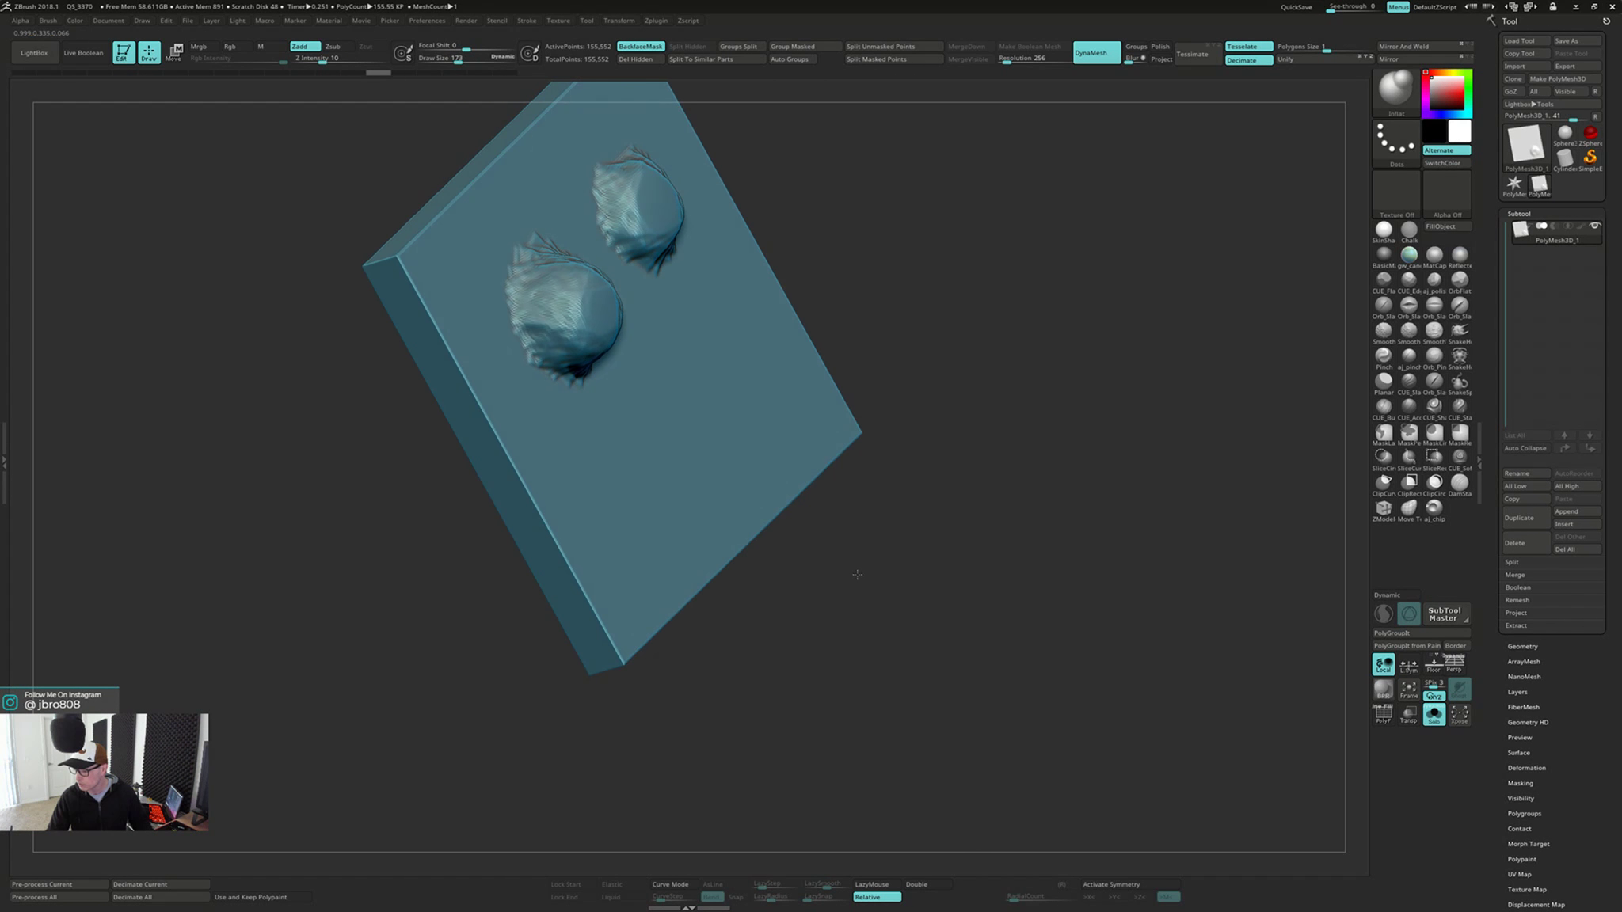
Try a stroke on the lower bump, undo it, and switch back to the ClayBuildup brush
{"action": "right_click_drag", "start_coordinate": [857, 574], "coordinate": [848, 566]}
{"action": "mouse_move", "coordinate": [586, 529]}
{"action": "left_mouse_down"}
{"action": "mouse_move", "coordinate": [586, 511]}
{"action": "mouse_move", "coordinate": [604, 513]}
{"action": "left_mouse_up"}
{"action": "key", "text": "ctrl+z"}
{"action": "key", "text": "b"}
{"action": "key", "text": "c"}
{"action": "key", "text": "b"}
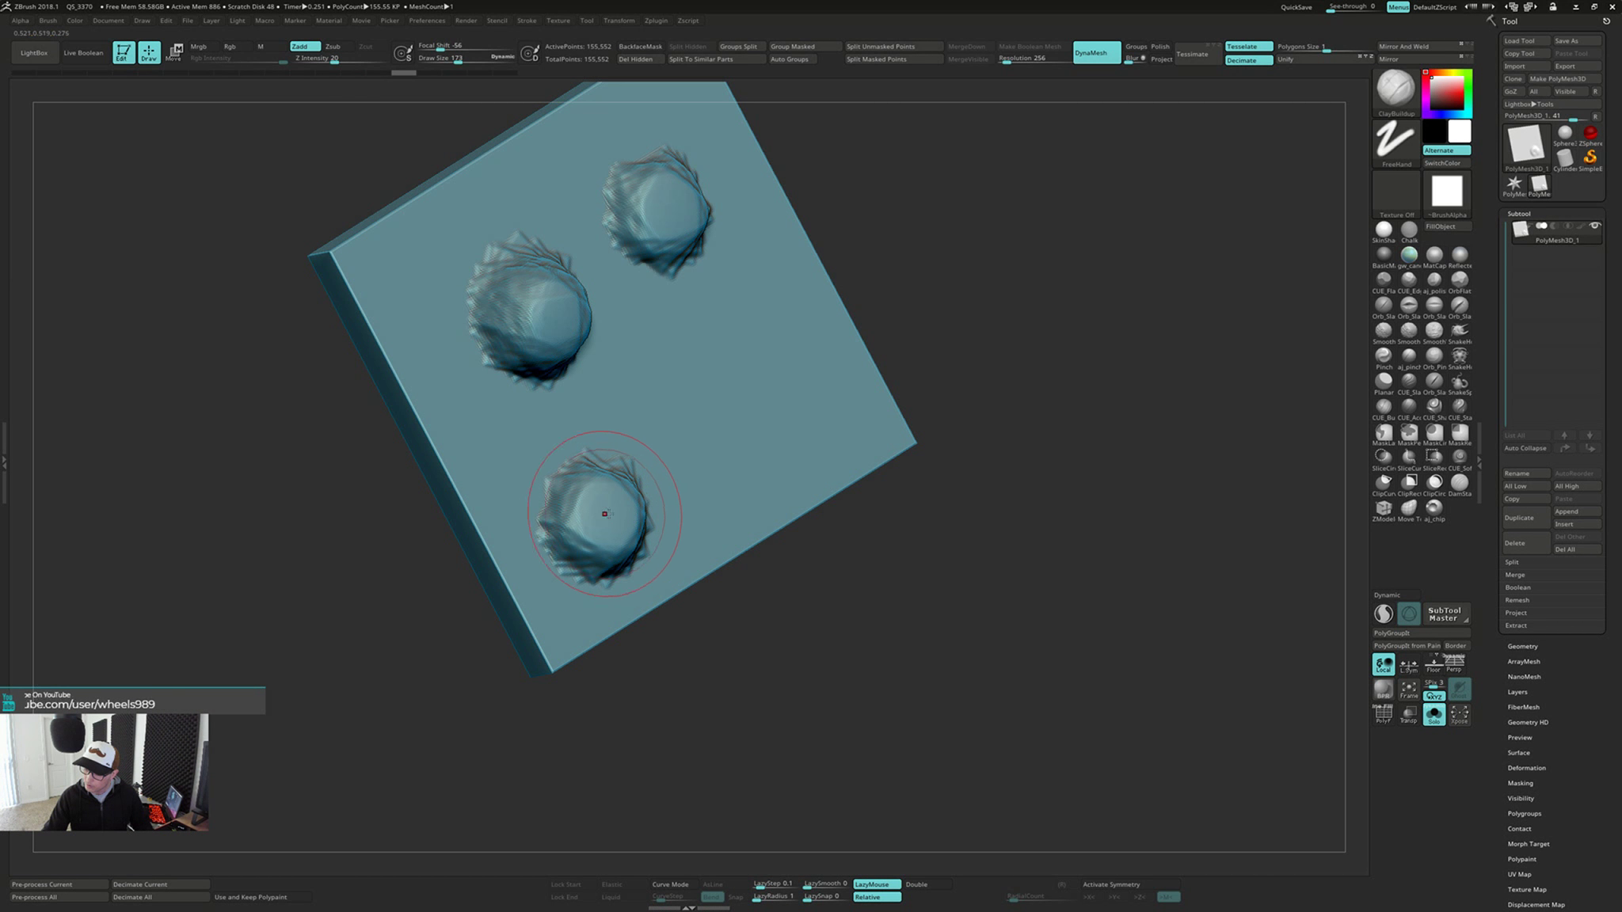
{"action": "left_click_drag", "start_coordinate": [839, 568], "coordinate": [948, 521]}
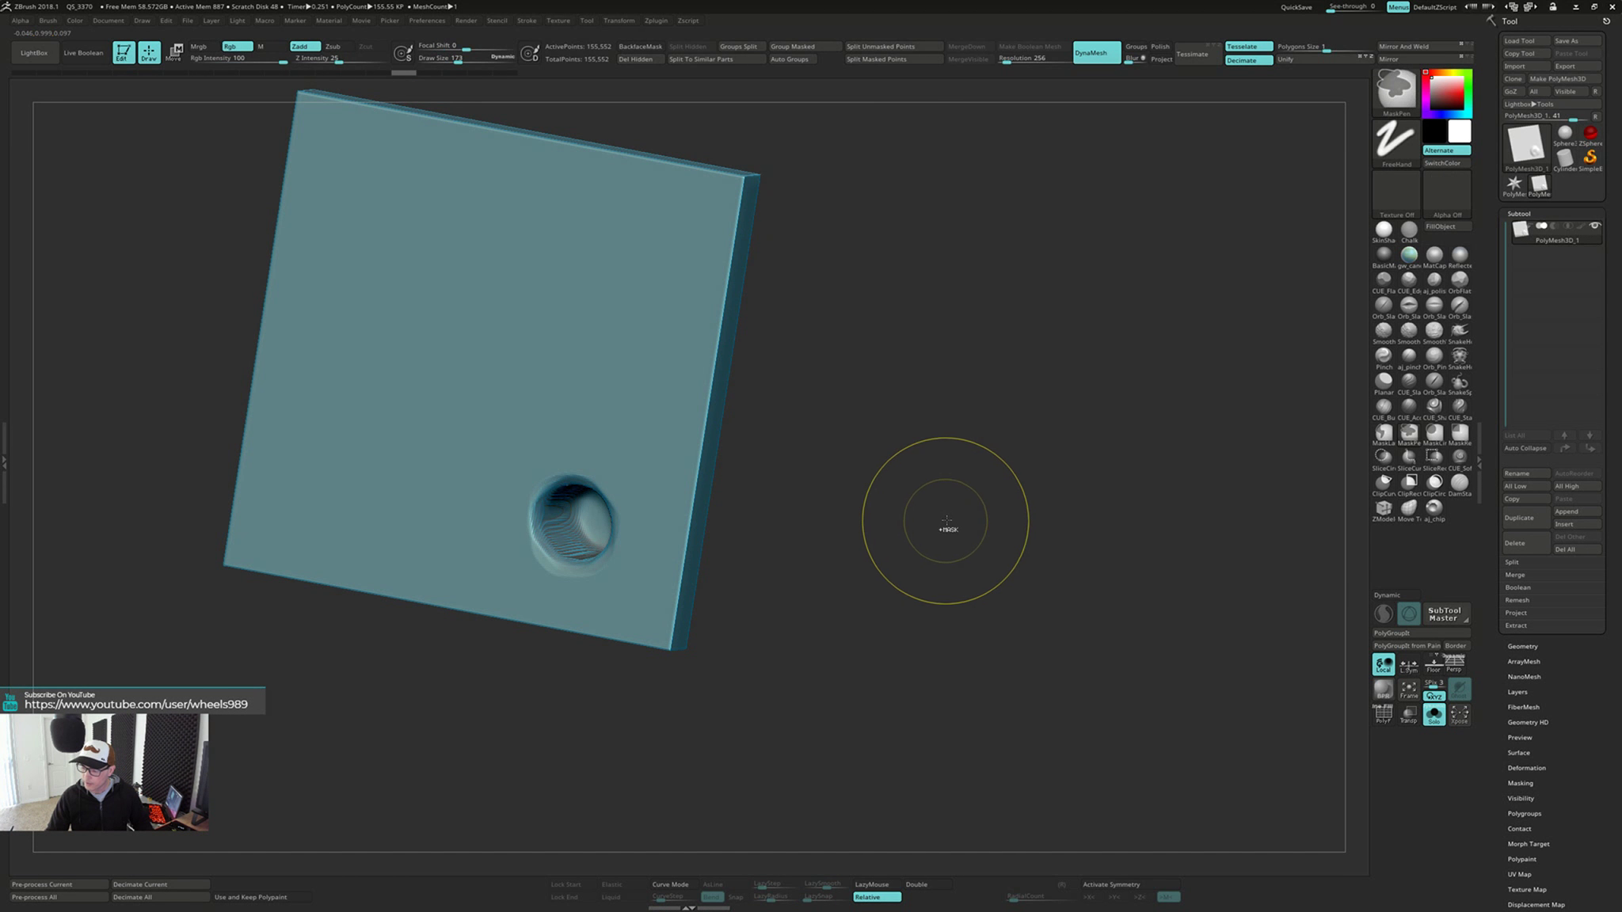
Try remeshing the slab with DynaMesh and reworking the lower bump, and undo both
{"action": "mouse_move", "coordinate": [917, 583]}
{"action": "left_mouse_down"}
{"action": "mouse_move", "coordinate": [937, 567]}
{"action": "mouse_move", "coordinate": [752, 547]}
{"action": "left_mouse_up"}
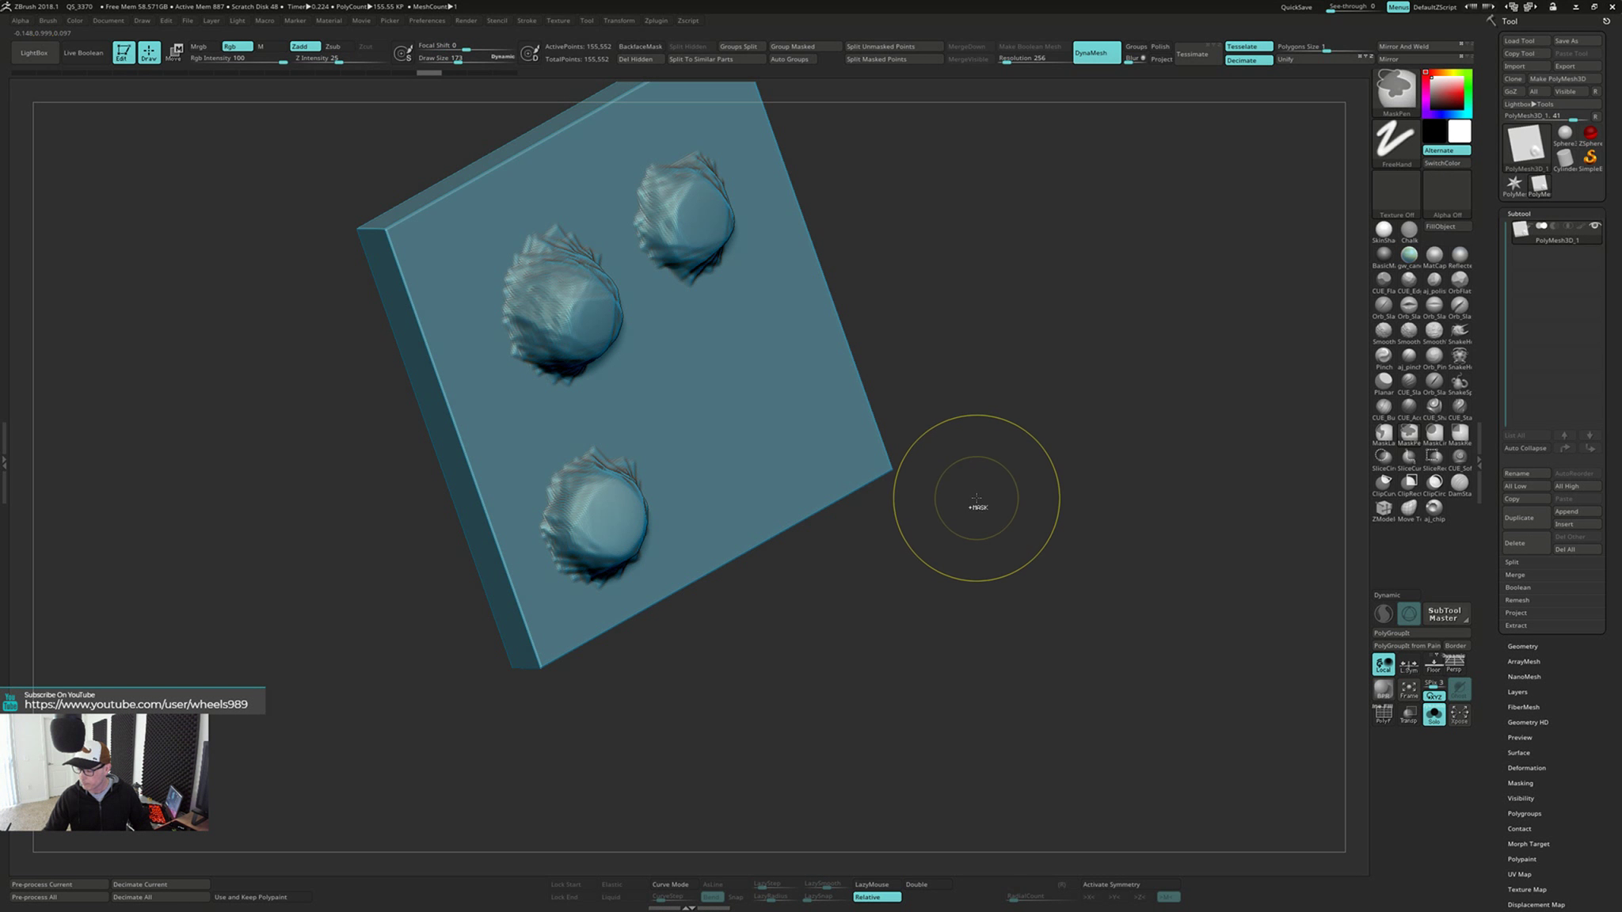
{"action": "mouse_move", "coordinate": [980, 498]}
{"action": "left_mouse_down", "text": "ctrl"}
{"action": "mouse_move", "coordinate": [1013, 647]}
{"action": "mouse_move", "coordinate": [954, 590]}
{"action": "mouse_move", "coordinate": [1043, 550]}
{"action": "mouse_move", "coordinate": [948, 550]}
{"action": "mouse_move", "coordinate": [926, 623]}
{"action": "mouse_move", "coordinate": [931, 467]}
{"action": "mouse_move", "coordinate": [902, 550]}
{"action": "mouse_move", "coordinate": [733, 582]}
{"action": "left_mouse_up", "text": "ctrl"}
{"action": "right_click_drag", "start_coordinate": [616, 527], "coordinate": [663, 540]}
{"action": "key", "text": "ctrl+z"}
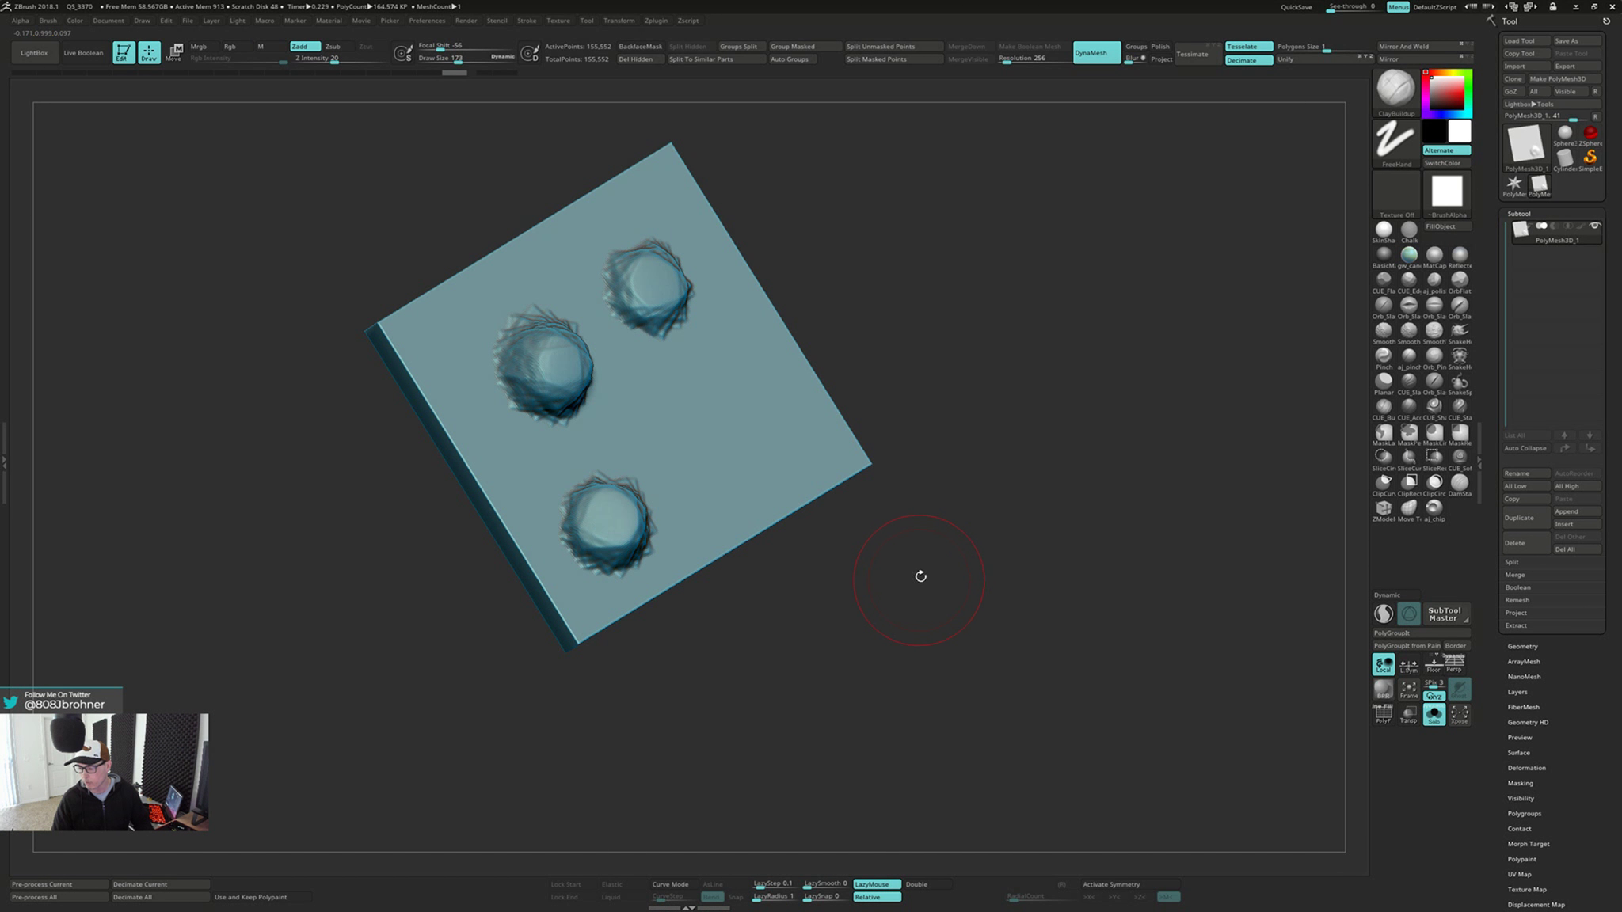
{"action": "left_click_drag", "start_coordinate": [961, 563], "coordinate": [927, 546]}
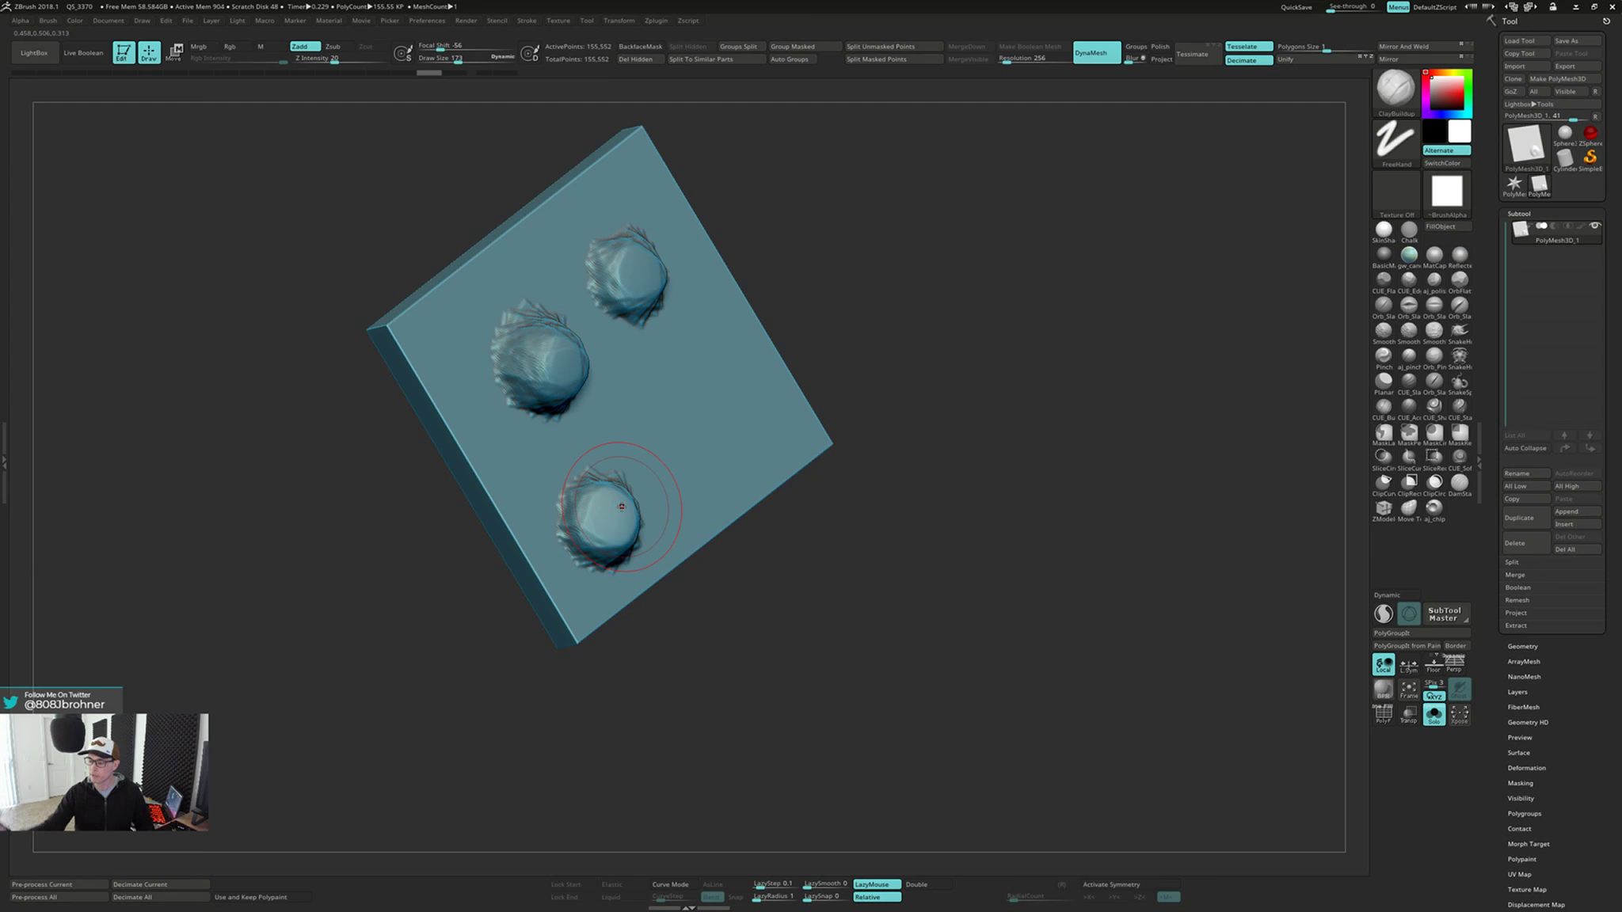
Switch to the Planar brush, turn on its backface masking, and view the dent on the slab's back face
{"action": "left_click_drag", "start_coordinate": [851, 366], "coordinate": [959, 337]}
{"action": "mouse_move", "coordinate": [903, 403]}
{"action": "left_mouse_down", "text": "alt"}
{"action": "mouse_move", "coordinate": [888, 430]}
{"action": "mouse_move", "coordinate": [923, 414]}
{"action": "mouse_move", "coordinate": [931, 457]}
{"action": "left_mouse_up", "text": "alt"}
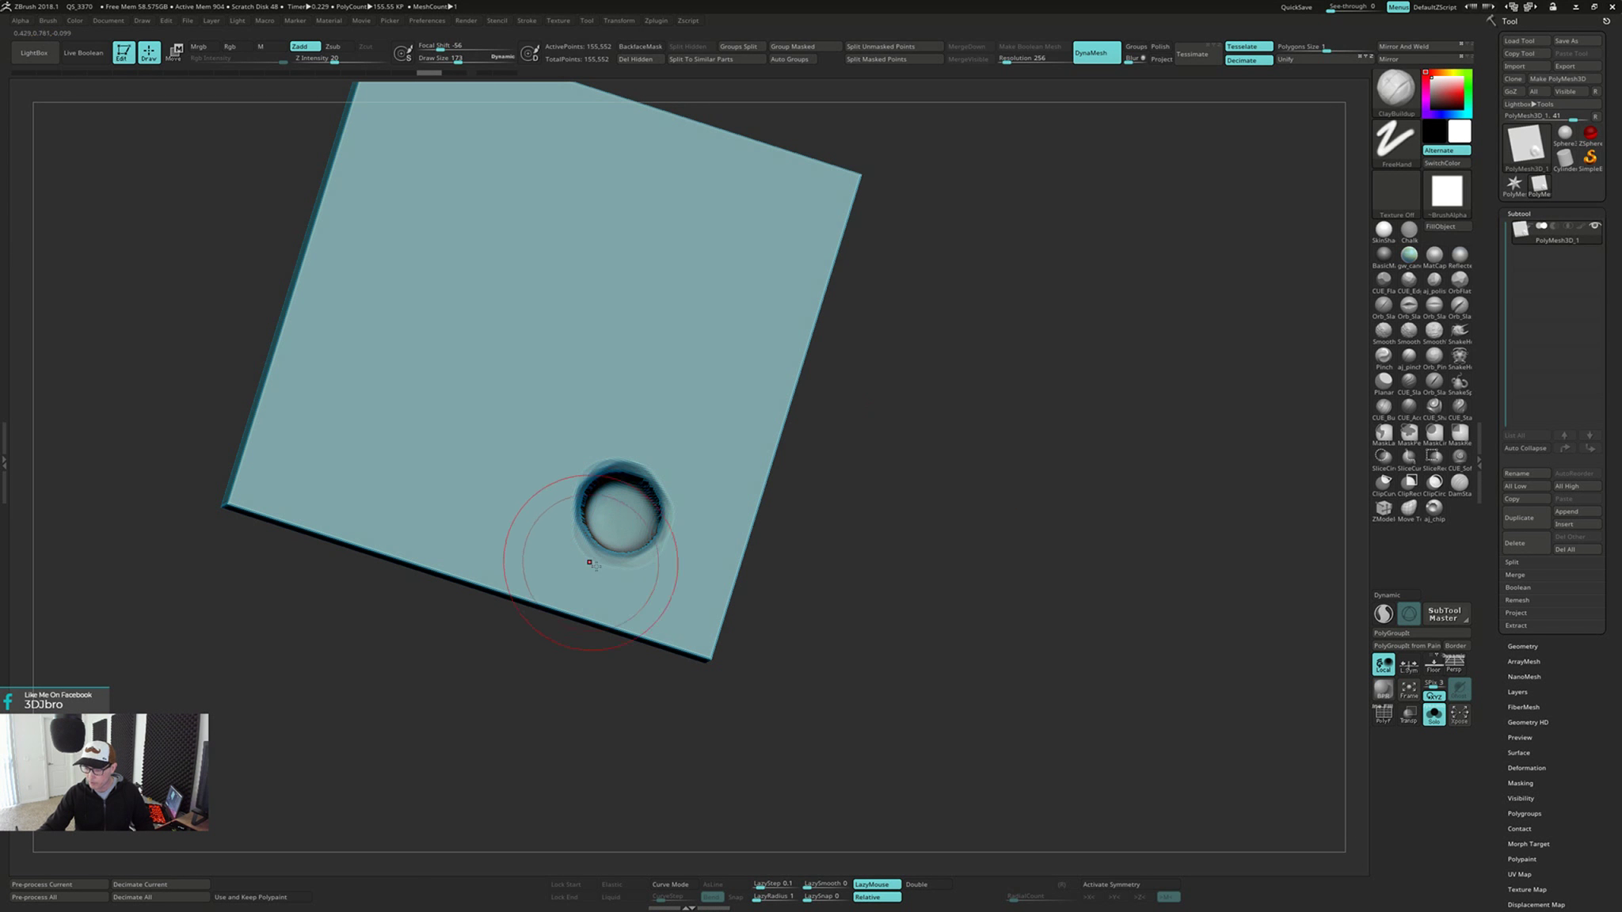
{"action": "left_click", "coordinate": [1386, 385]}
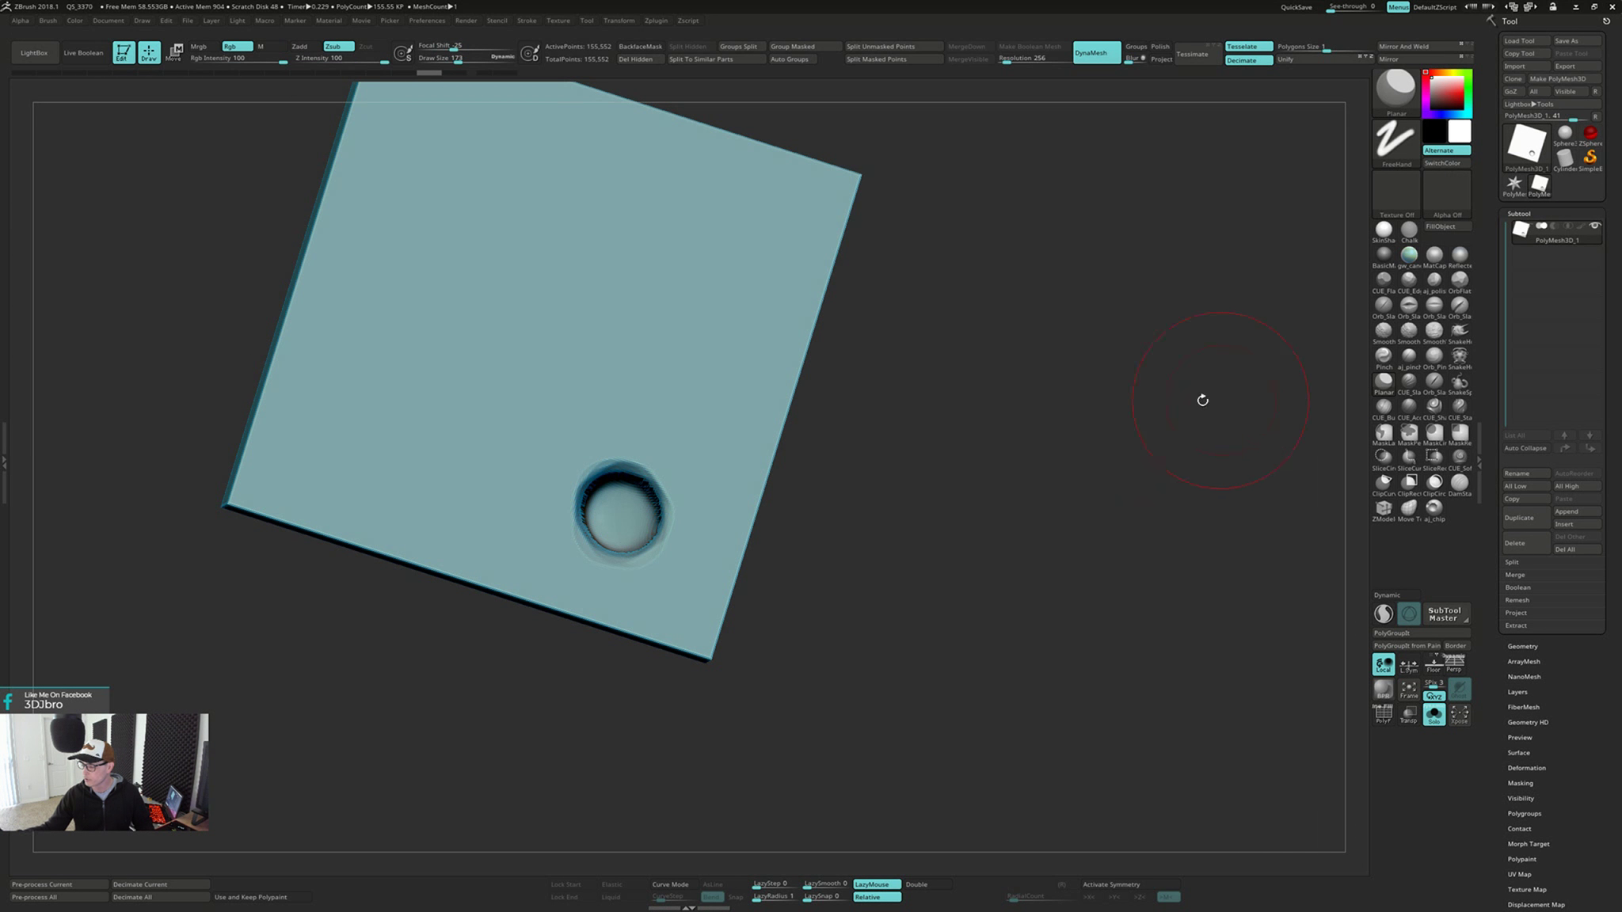
{"action": "mouse_move", "coordinate": [1201, 399]}
{"action": "left_mouse_down"}
{"action": "mouse_move", "coordinate": [886, 391]}
{"action": "mouse_move", "coordinate": [904, 370]}
{"action": "mouse_move", "coordinate": [837, 280]}
{"action": "mouse_move", "coordinate": [789, 257]}
{"action": "mouse_move", "coordinate": [729, 182]}
{"action": "left_mouse_up"}
{"action": "left_click", "coordinate": [640, 47]}
{"action": "left_click_drag", "start_coordinate": [780, 317], "coordinate": [833, 381]}
{"action": "left_click_drag", "start_coordinate": [733, 507], "coordinate": [760, 515]}
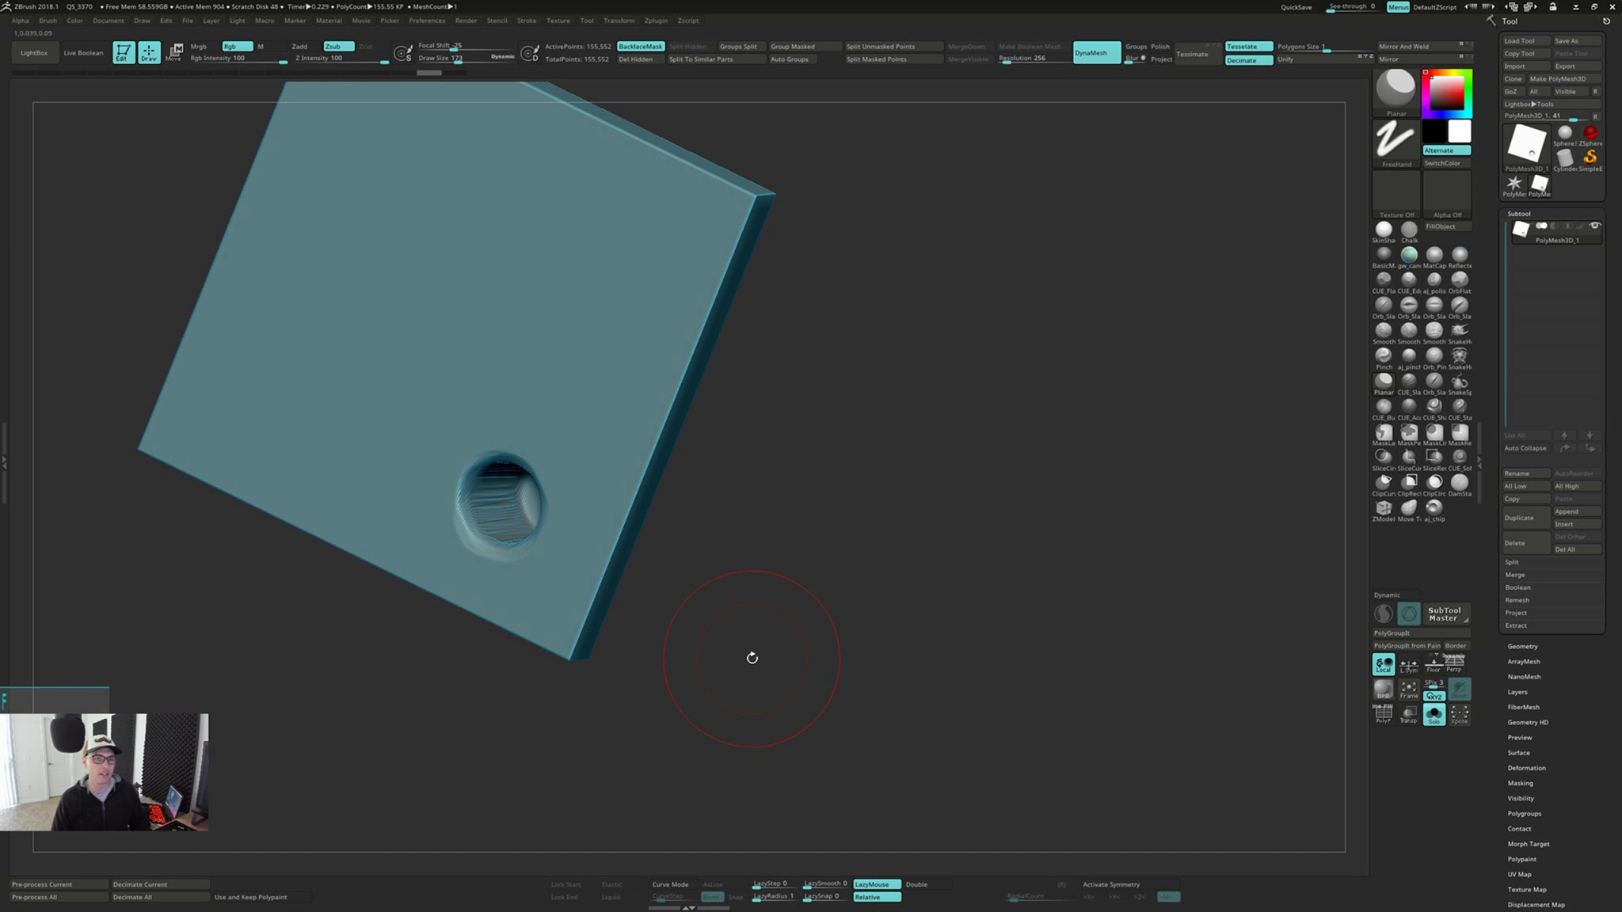
{"action": "left_click_drag", "start_coordinate": [707, 524], "coordinate": [796, 546], "text": "alt"}
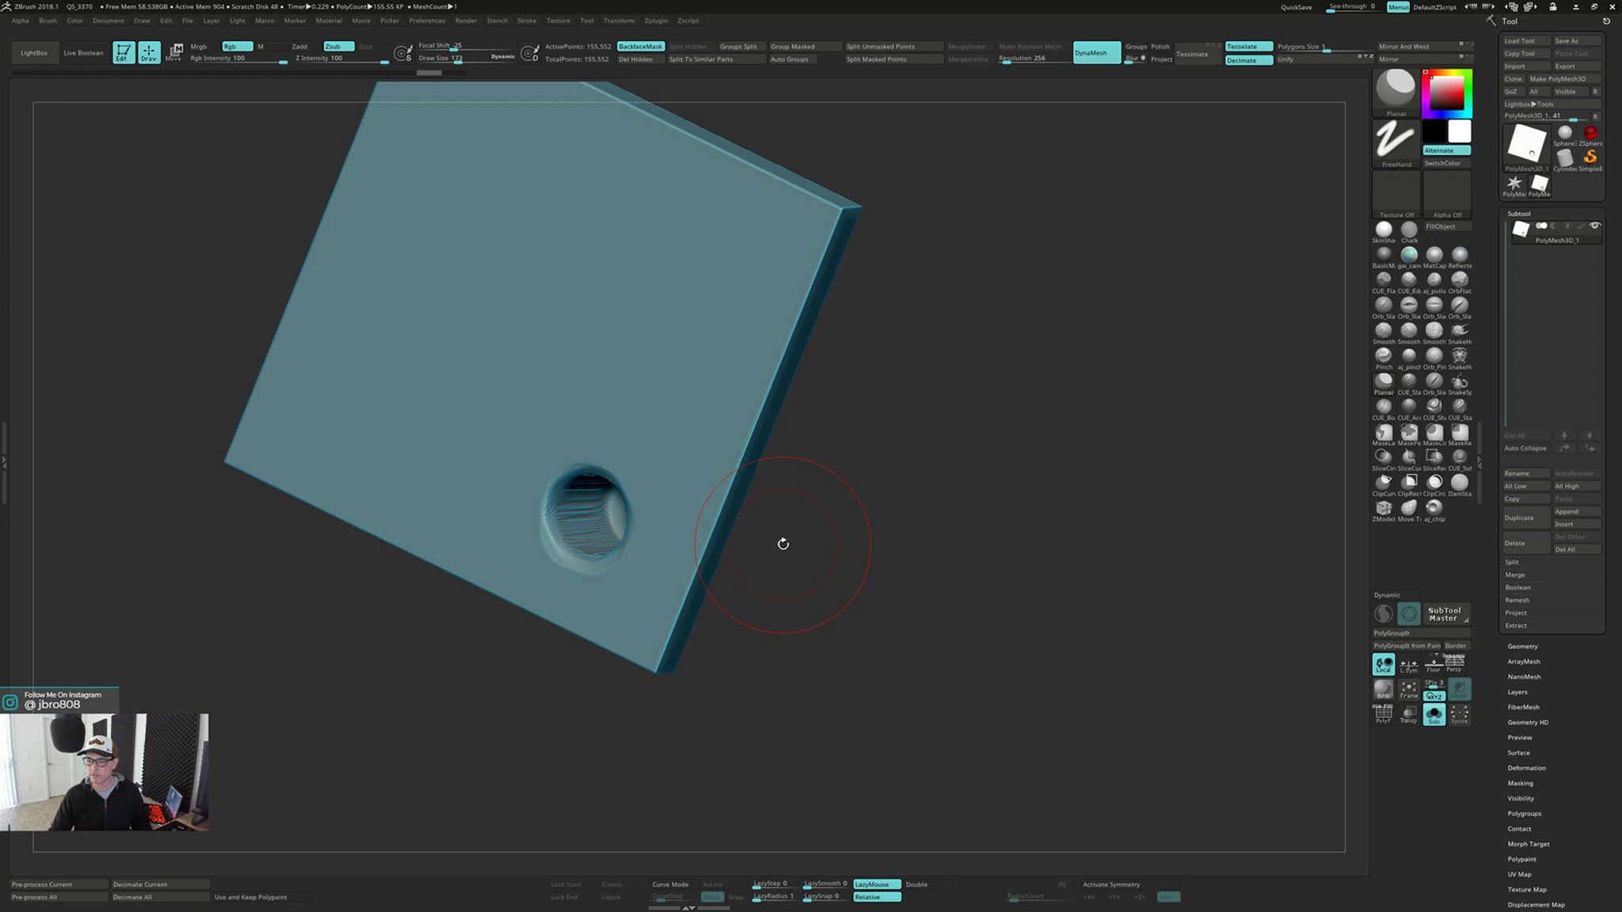
Examine the dent on the slab's back face from several angles with the Planar brush active
{"action": "left_click_drag", "start_coordinate": [843, 521], "coordinate": [855, 527]}
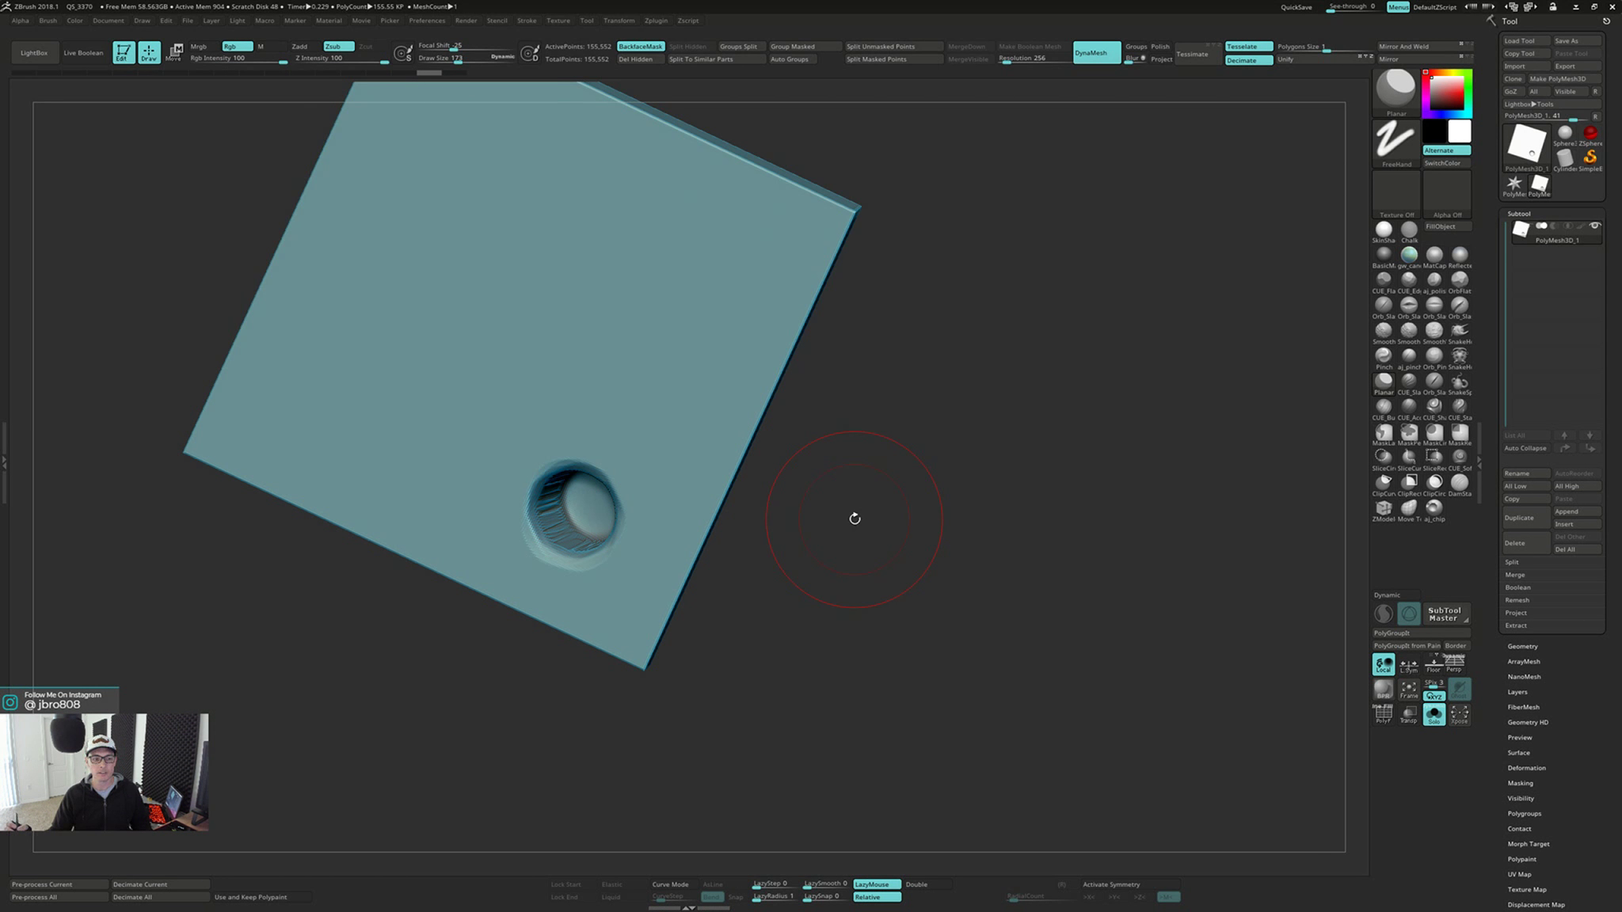
{"action": "mouse_move", "coordinate": [855, 518]}
{"action": "left_mouse_down"}
{"action": "mouse_move", "coordinate": [779, 616]}
{"action": "mouse_move", "coordinate": [841, 538]}
{"action": "left_mouse_up"}
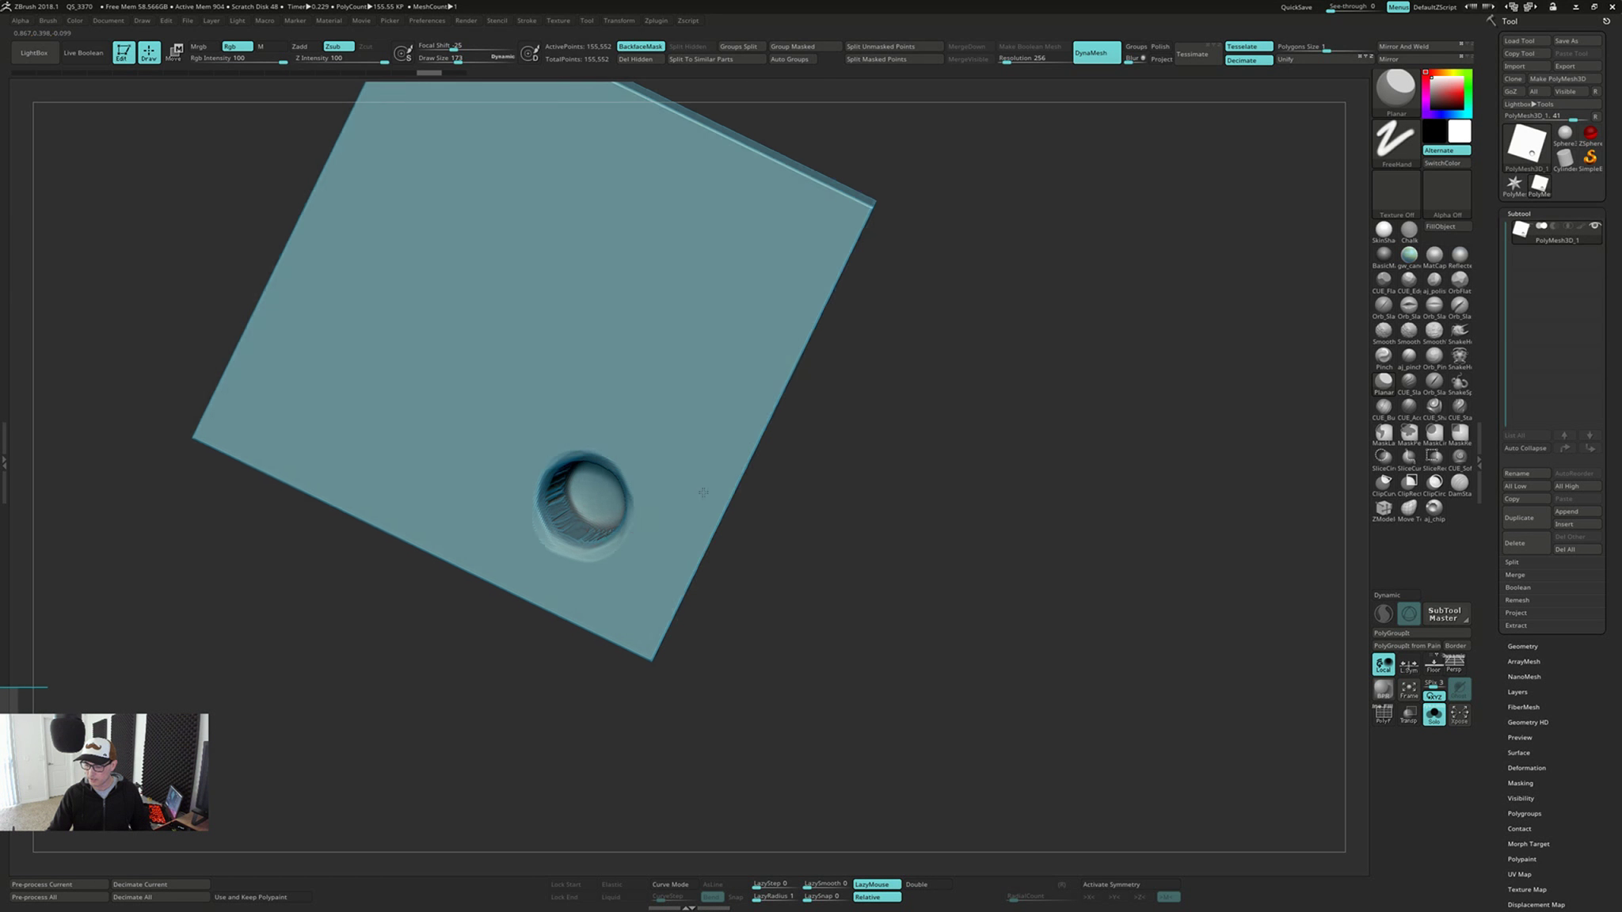
{"action": "mouse_move", "coordinate": [631, 463]}
{"action": "right_mouse_down"}
{"action": "mouse_move", "coordinate": [645, 431]}
{"action": "mouse_move", "coordinate": [655, 472]}
{"action": "mouse_move", "coordinate": [691, 410]}
{"action": "mouse_move", "coordinate": [672, 408]}
{"action": "right_mouse_up"}
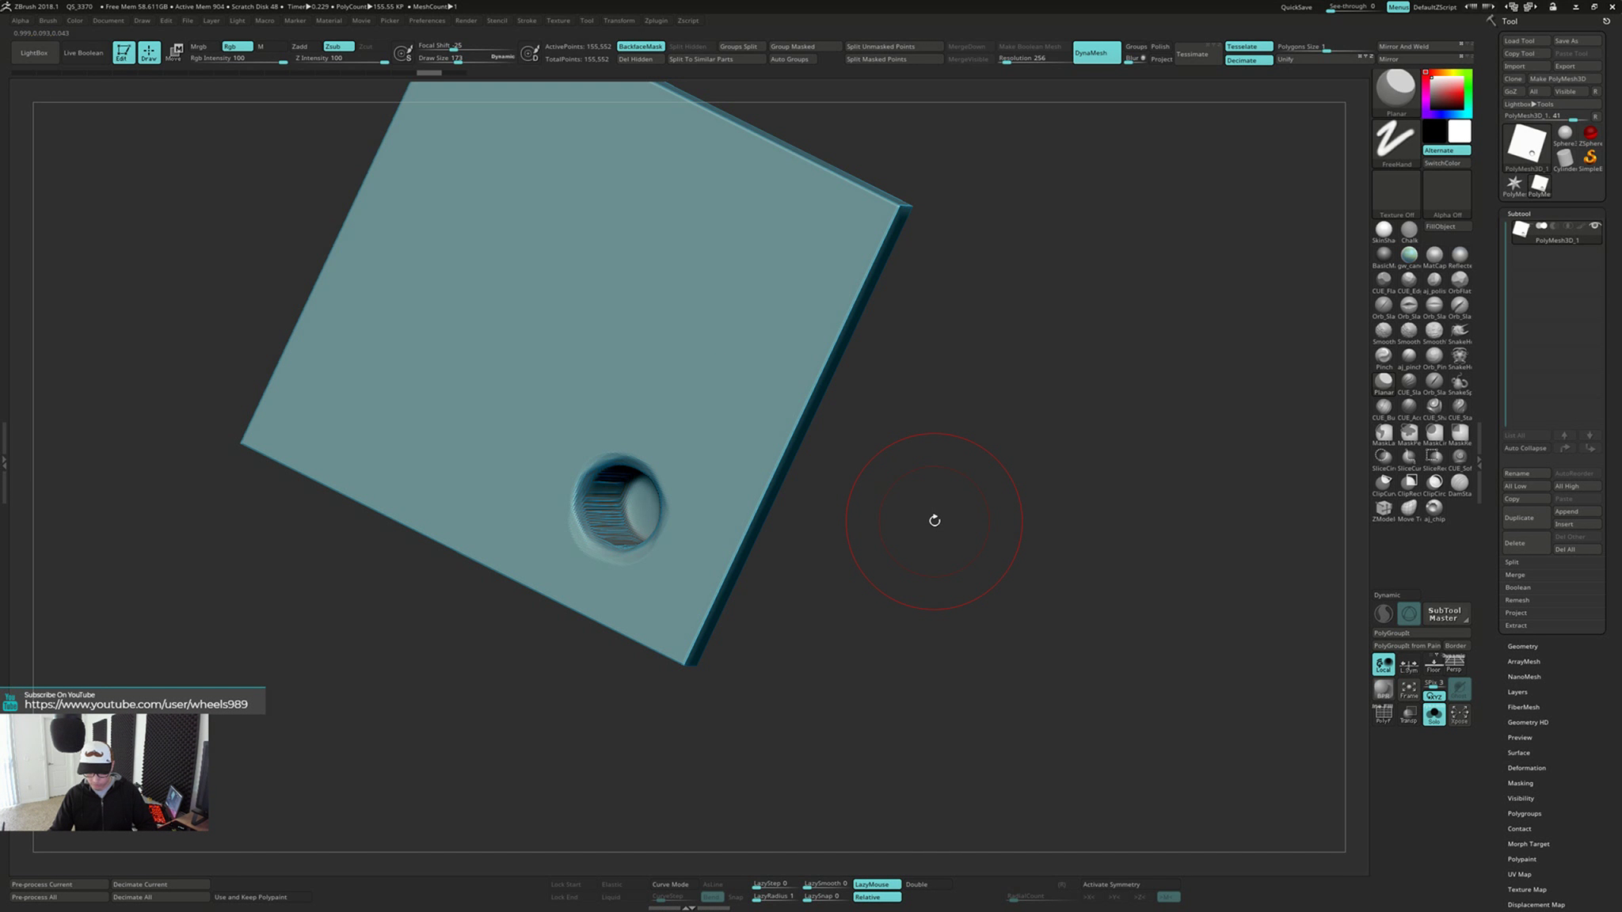
{"action": "key", "text": "b"}
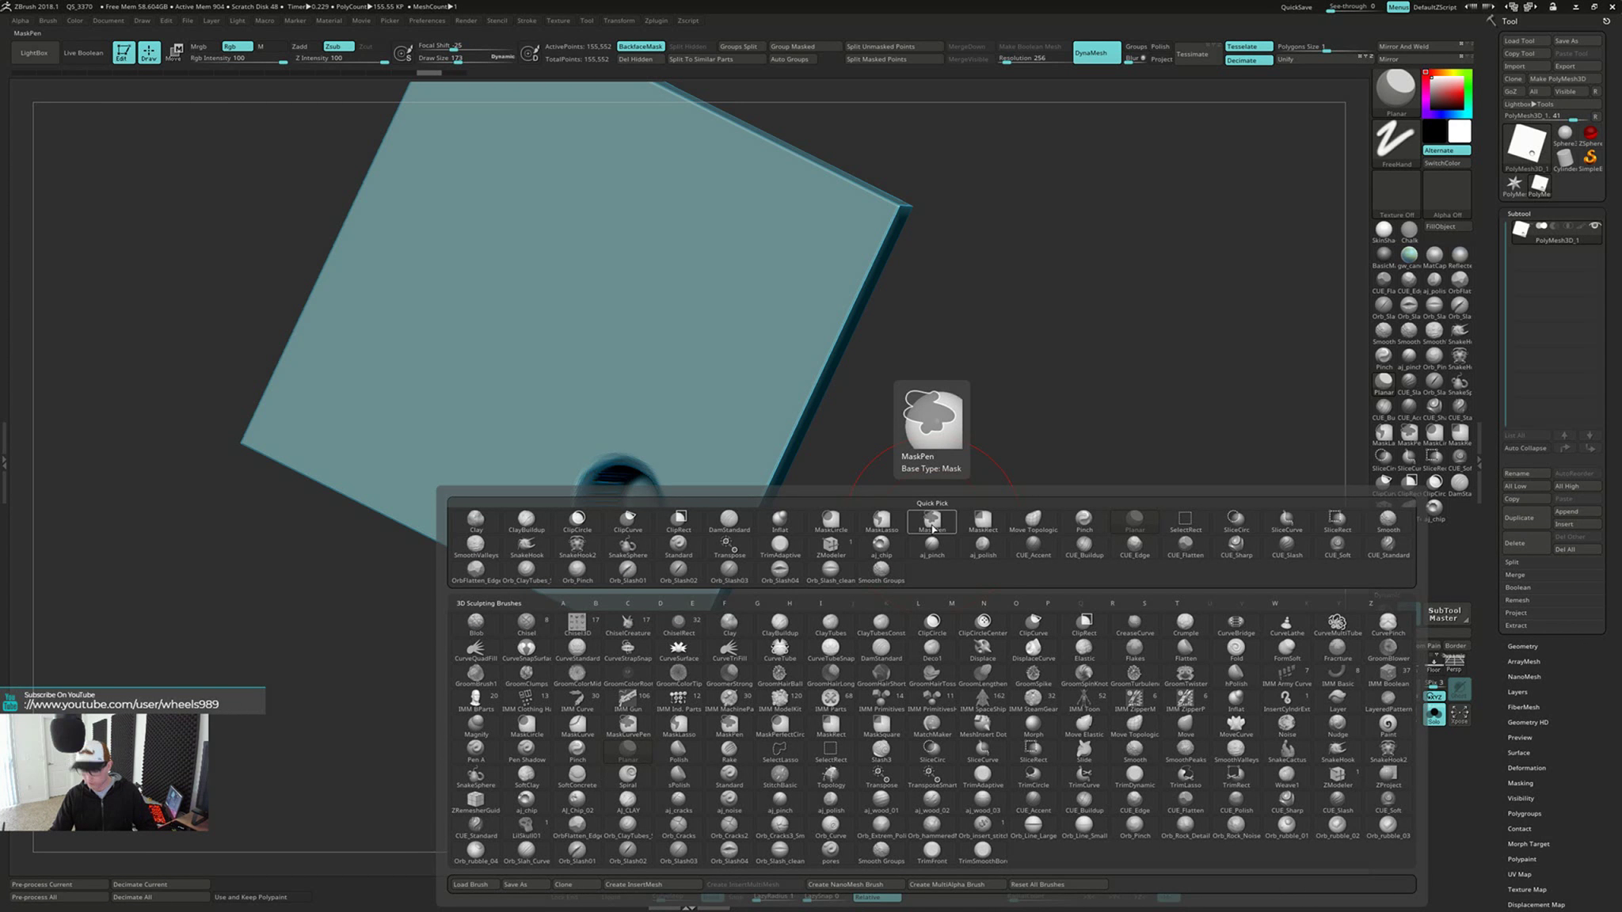
{"action": "key", "text": "p"}
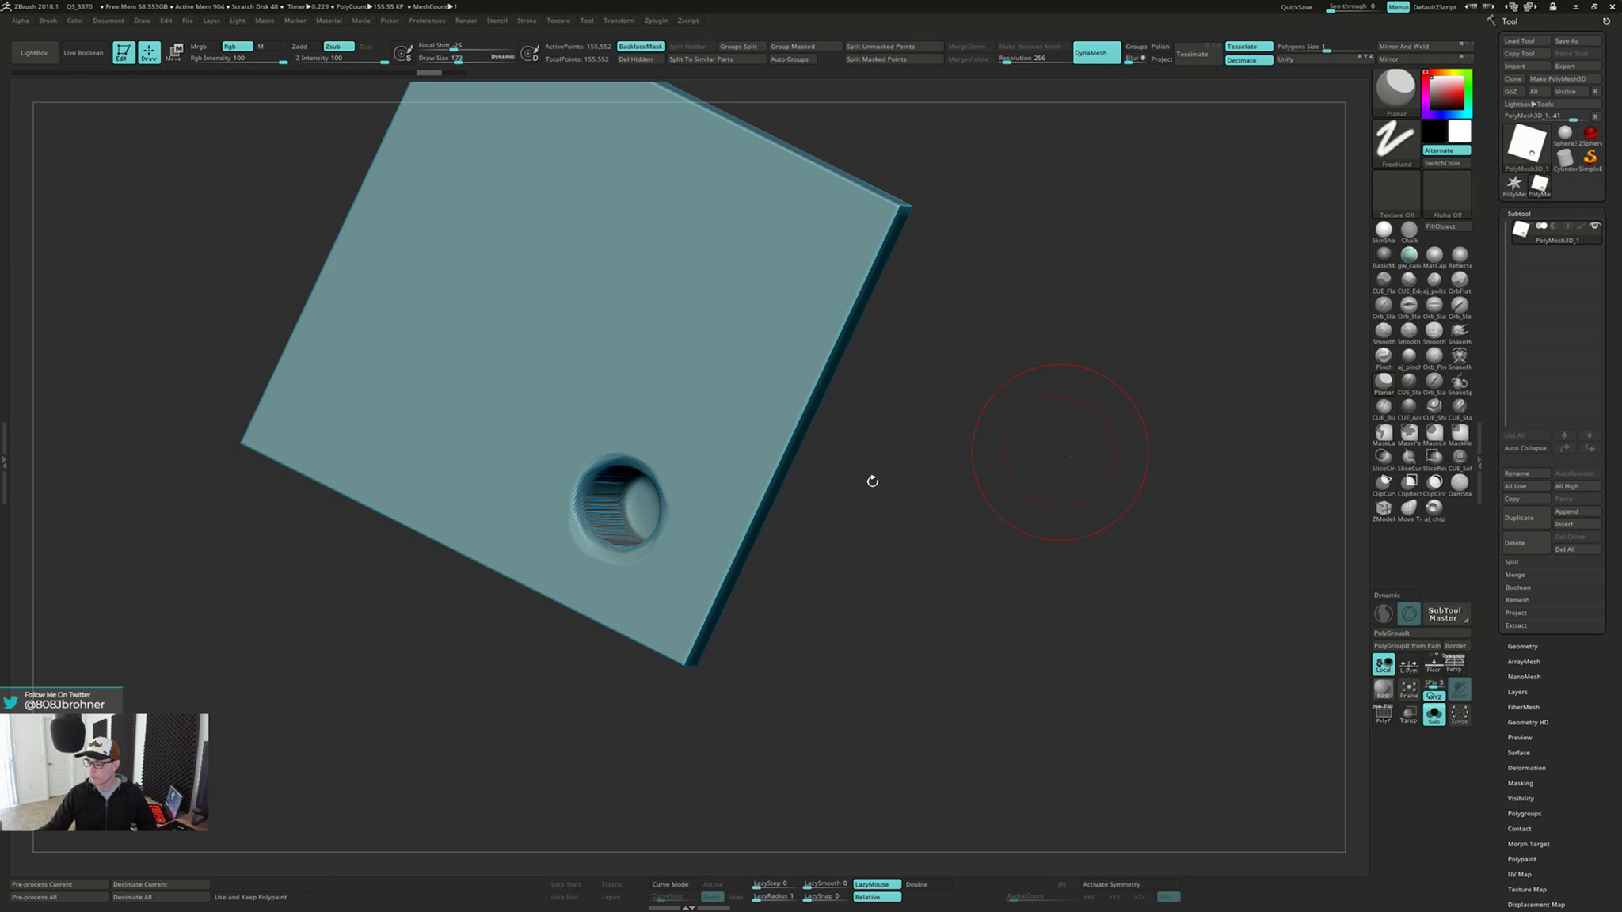
{"action": "left_click_drag", "start_coordinate": [872, 480], "coordinate": [890, 469]}
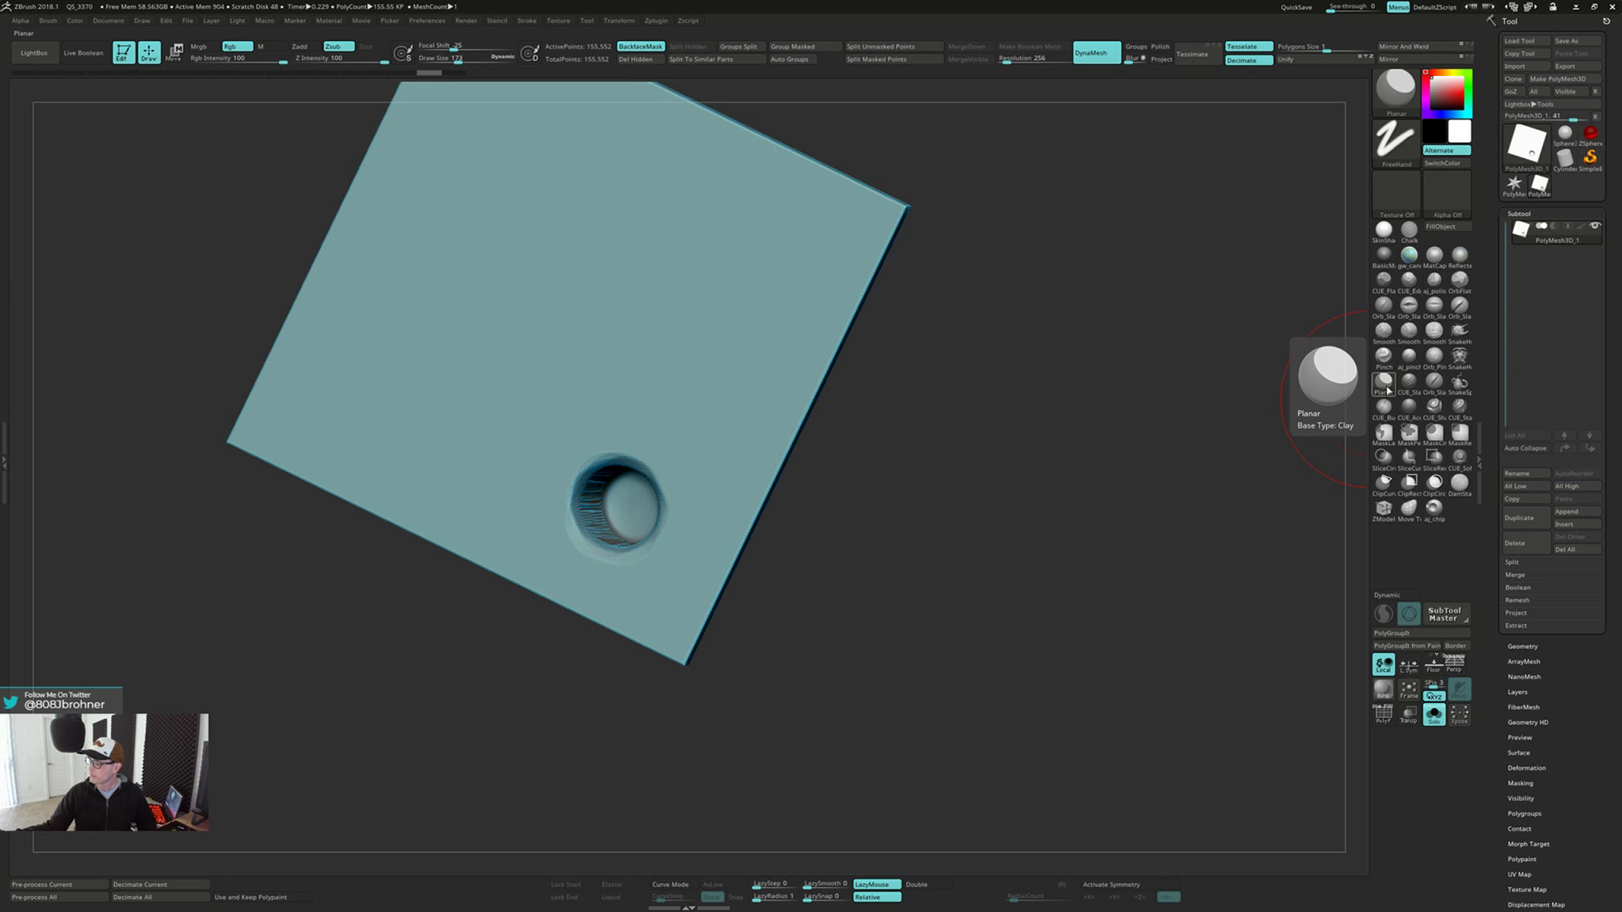
{"action": "mouse_move", "coordinate": [650, 382]}
{"action": "right_mouse_down"}
{"action": "mouse_move", "coordinate": [649, 395]}
{"action": "mouse_move", "coordinate": [652, 372]}
{"action": "right_mouse_up"}
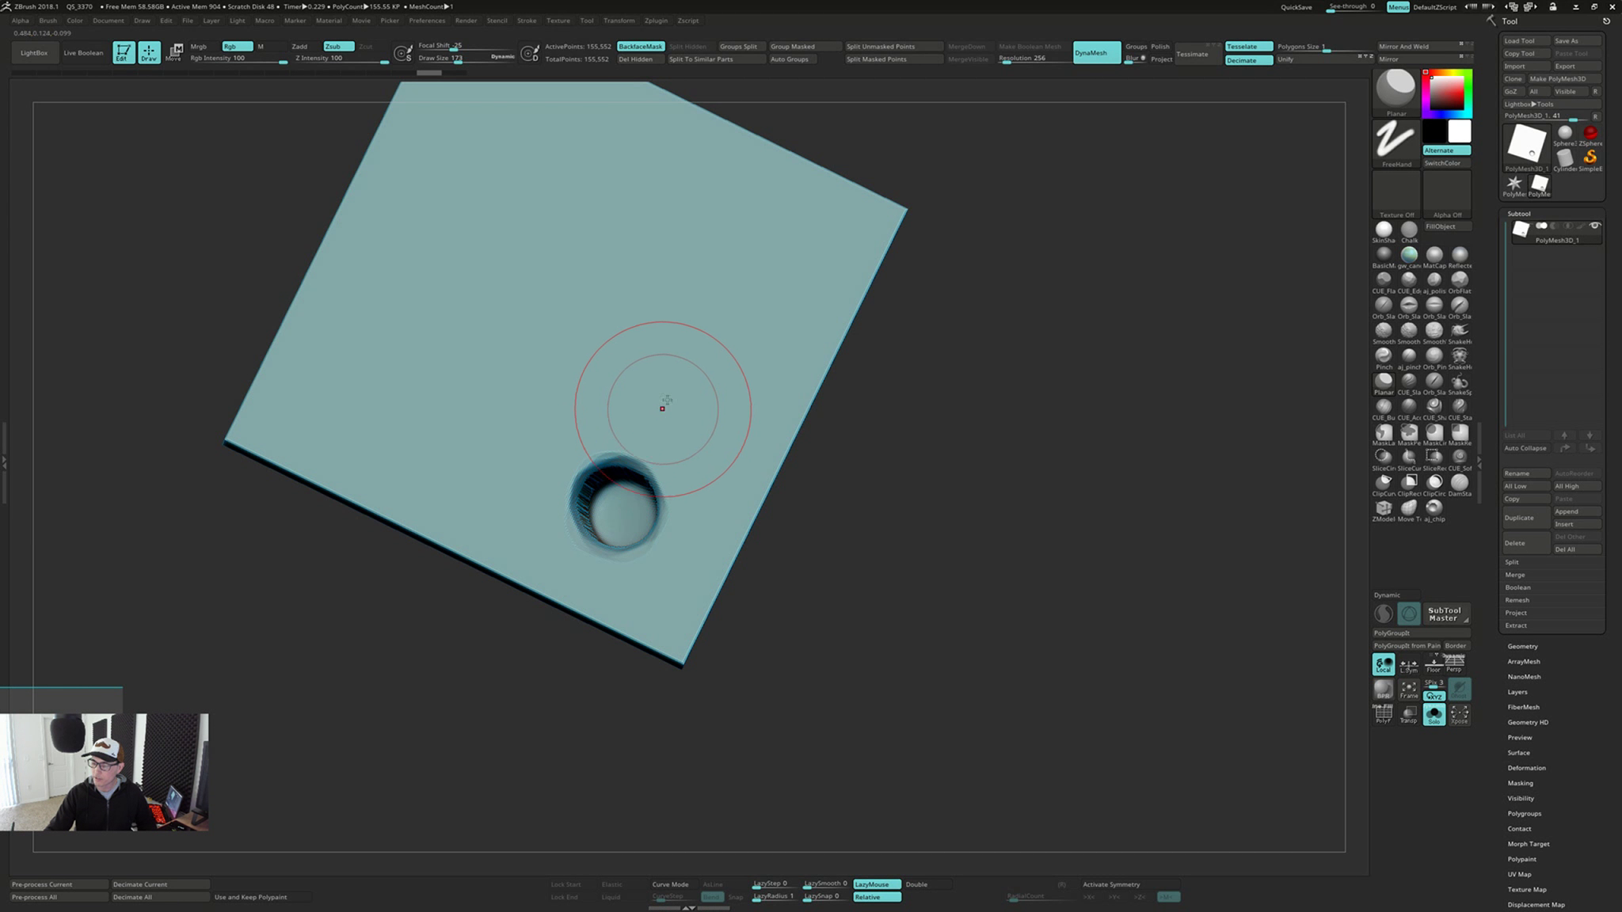
{"action": "right_click_drag", "start_coordinate": [669, 387], "coordinate": [661, 374]}
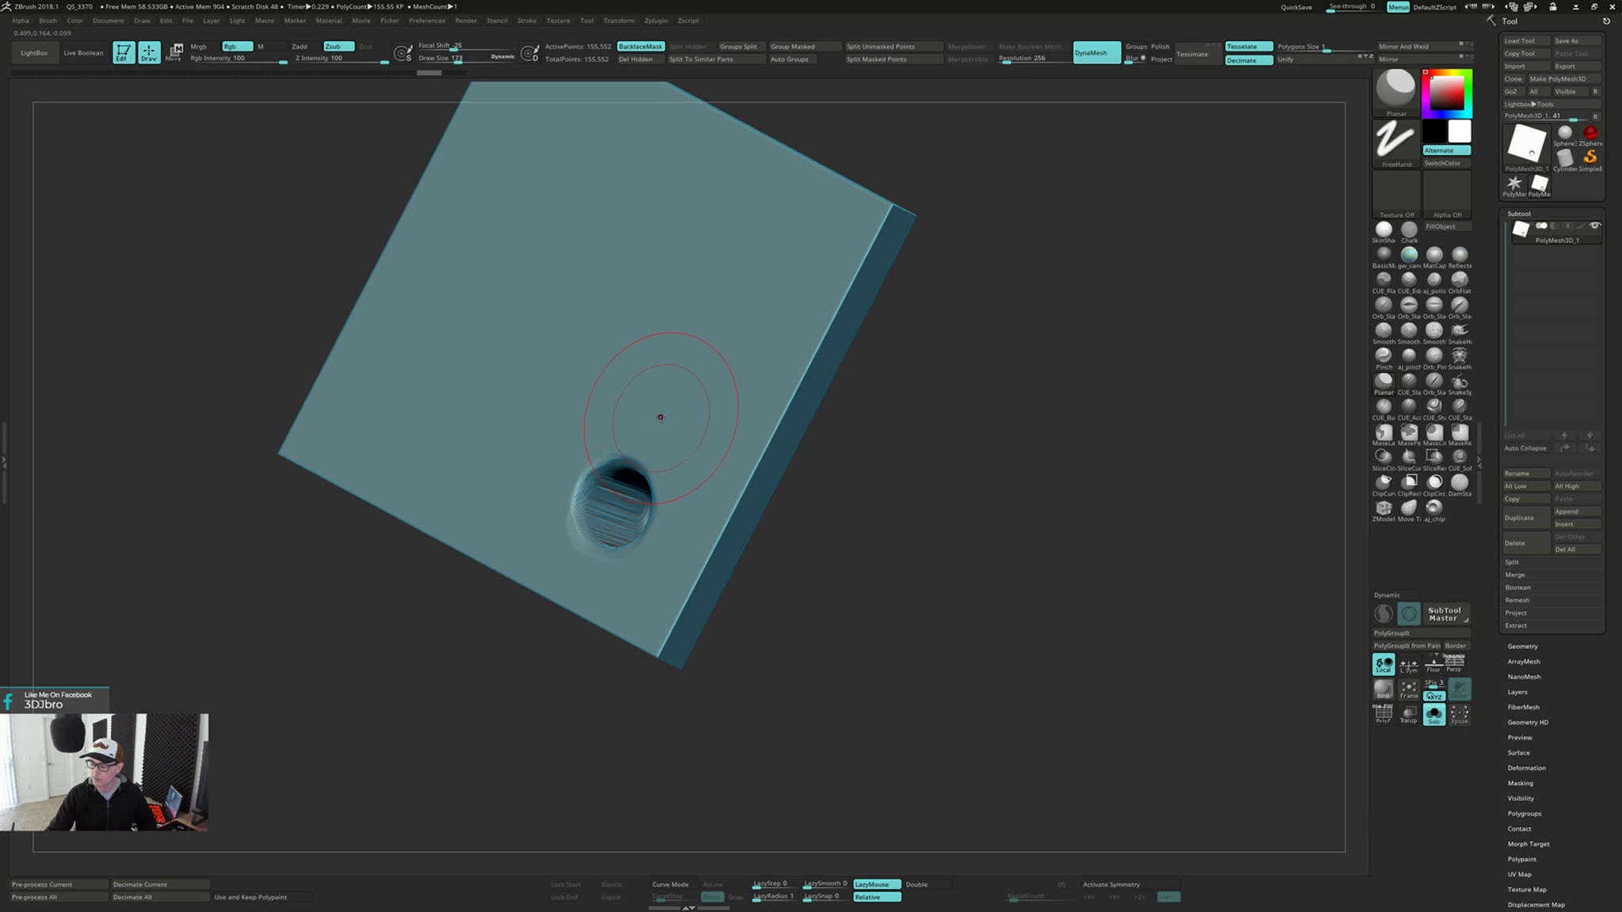
{"action": "right_click_drag", "start_coordinate": [660, 416], "coordinate": [664, 418]}
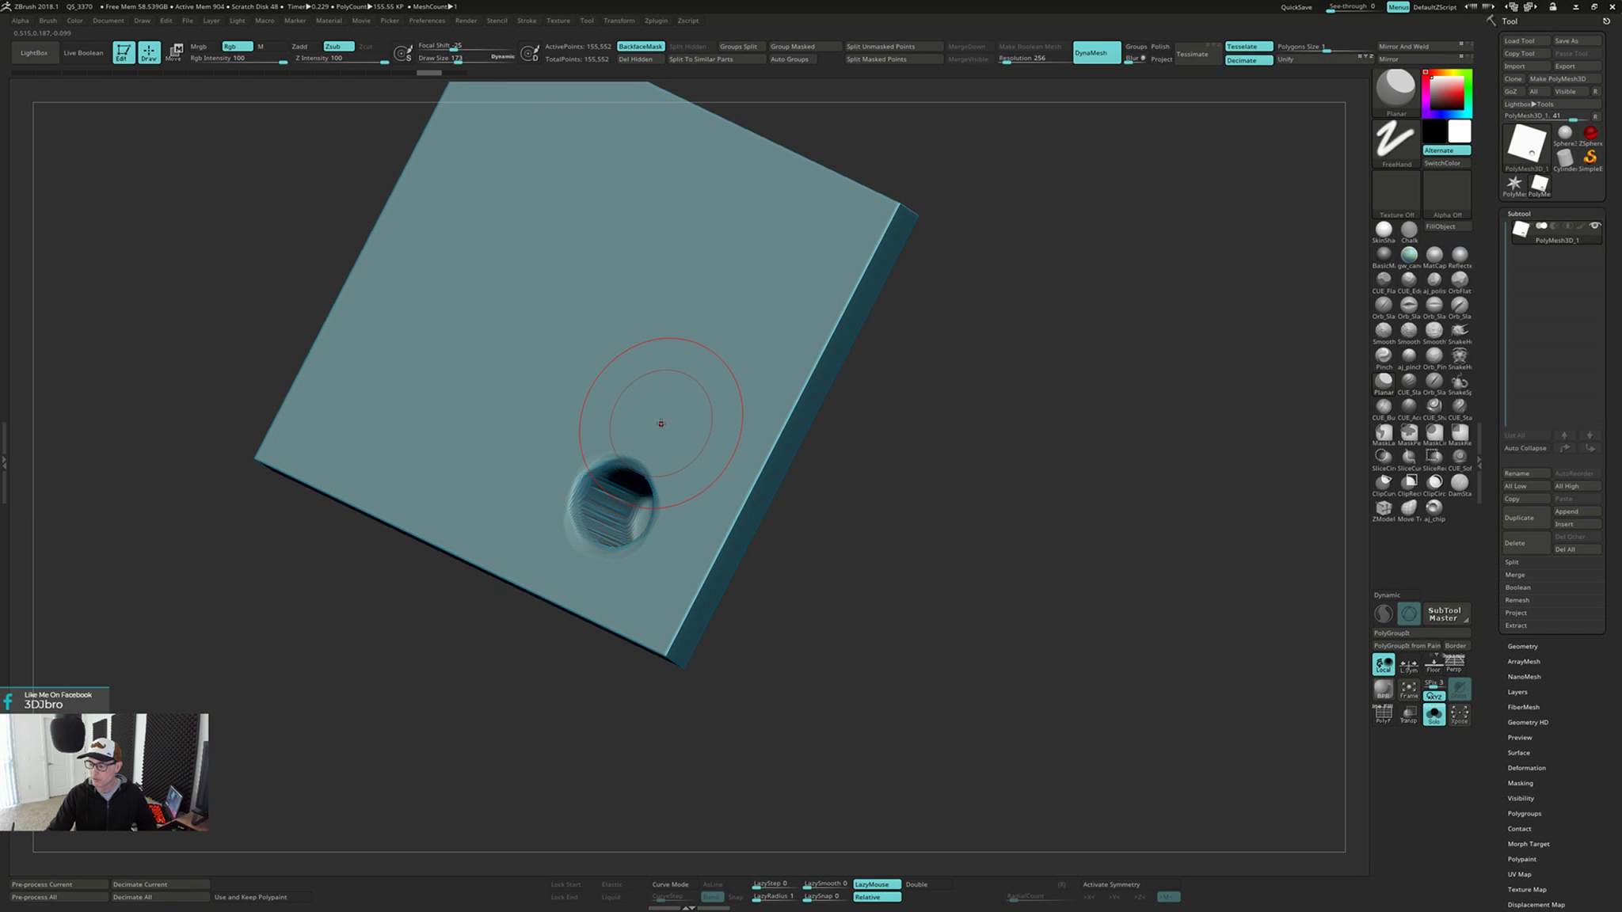
With backface masking on, alternately flatten the back-face dent's rim with the Planar brush and smooth its interior until the dent closes
{"action": "right_click_drag", "start_coordinate": [656, 435], "coordinate": [658, 433]}
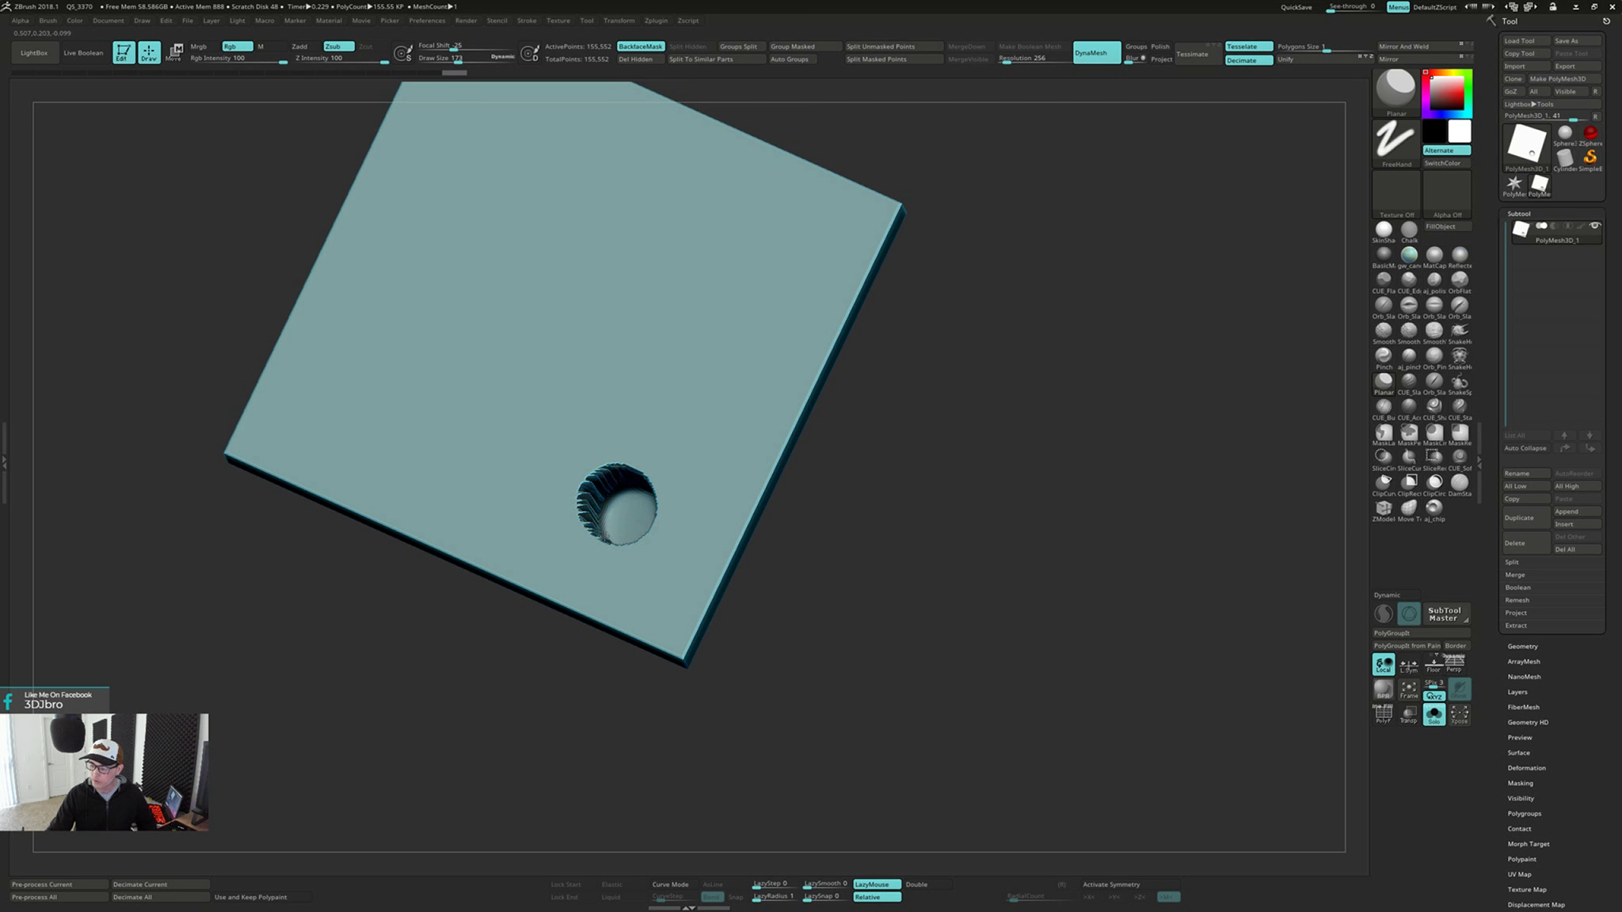
{"action": "mouse_move", "coordinate": [616, 501]}
{"action": "right_mouse_down"}
{"action": "mouse_move", "coordinate": [762, 473]}
{"action": "mouse_move", "coordinate": [683, 473]}
{"action": "mouse_move", "coordinate": [633, 509]}
{"action": "right_mouse_up"}
{"action": "key", "text": "shift"}
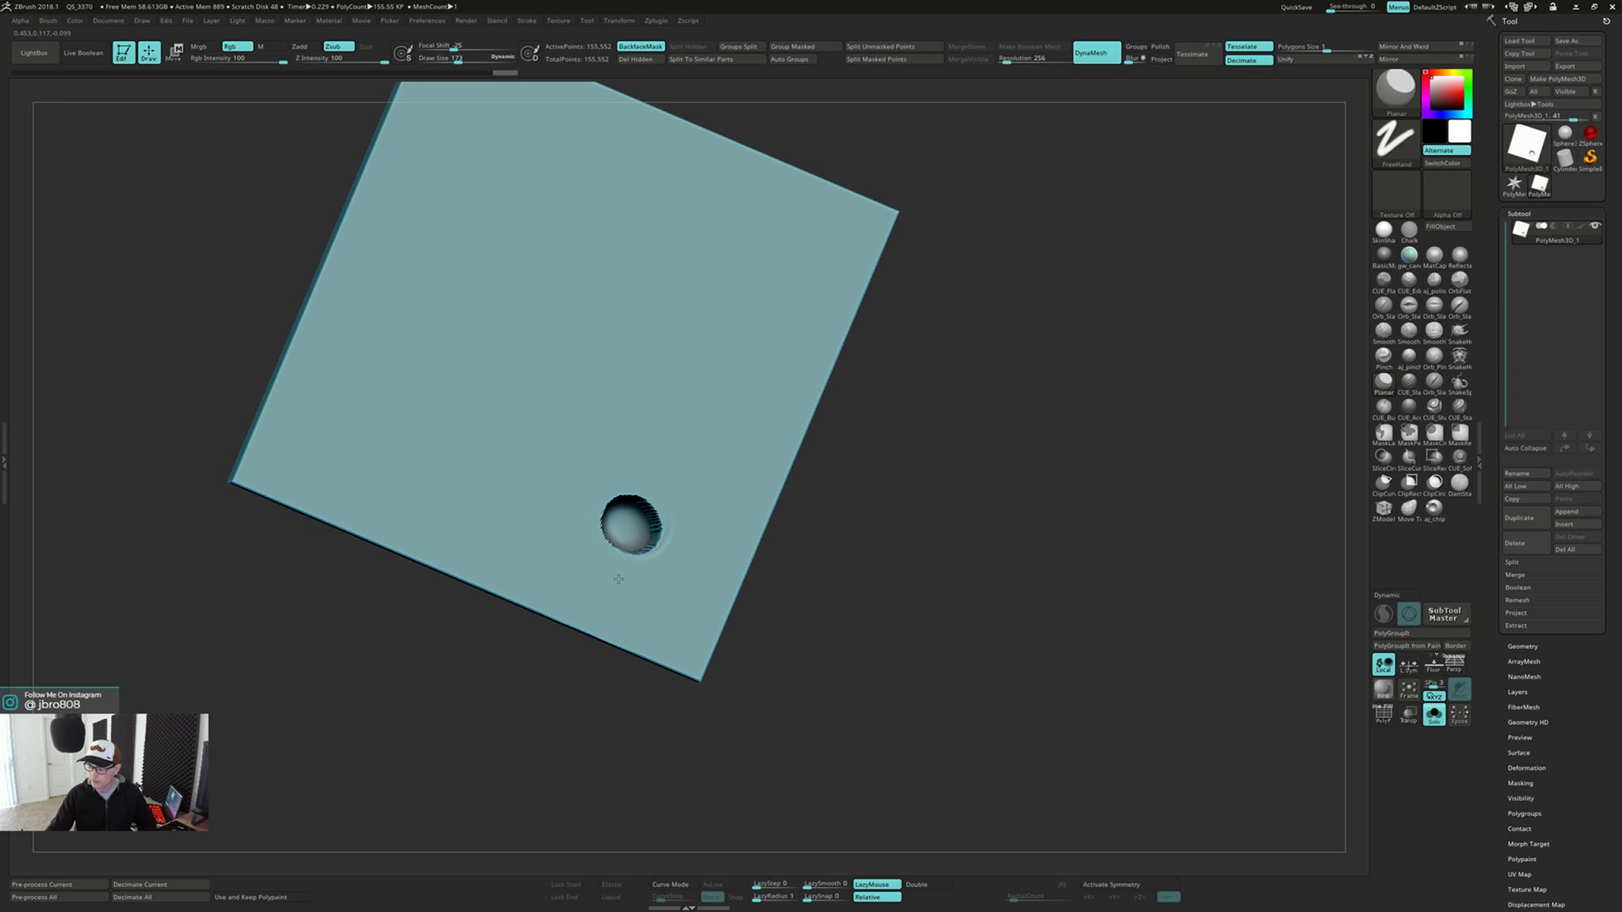
{"action": "key", "text": "shift"}
{"action": "left_click_drag", "start_coordinate": [632, 525], "coordinate": [636, 519], "text": "shift"}
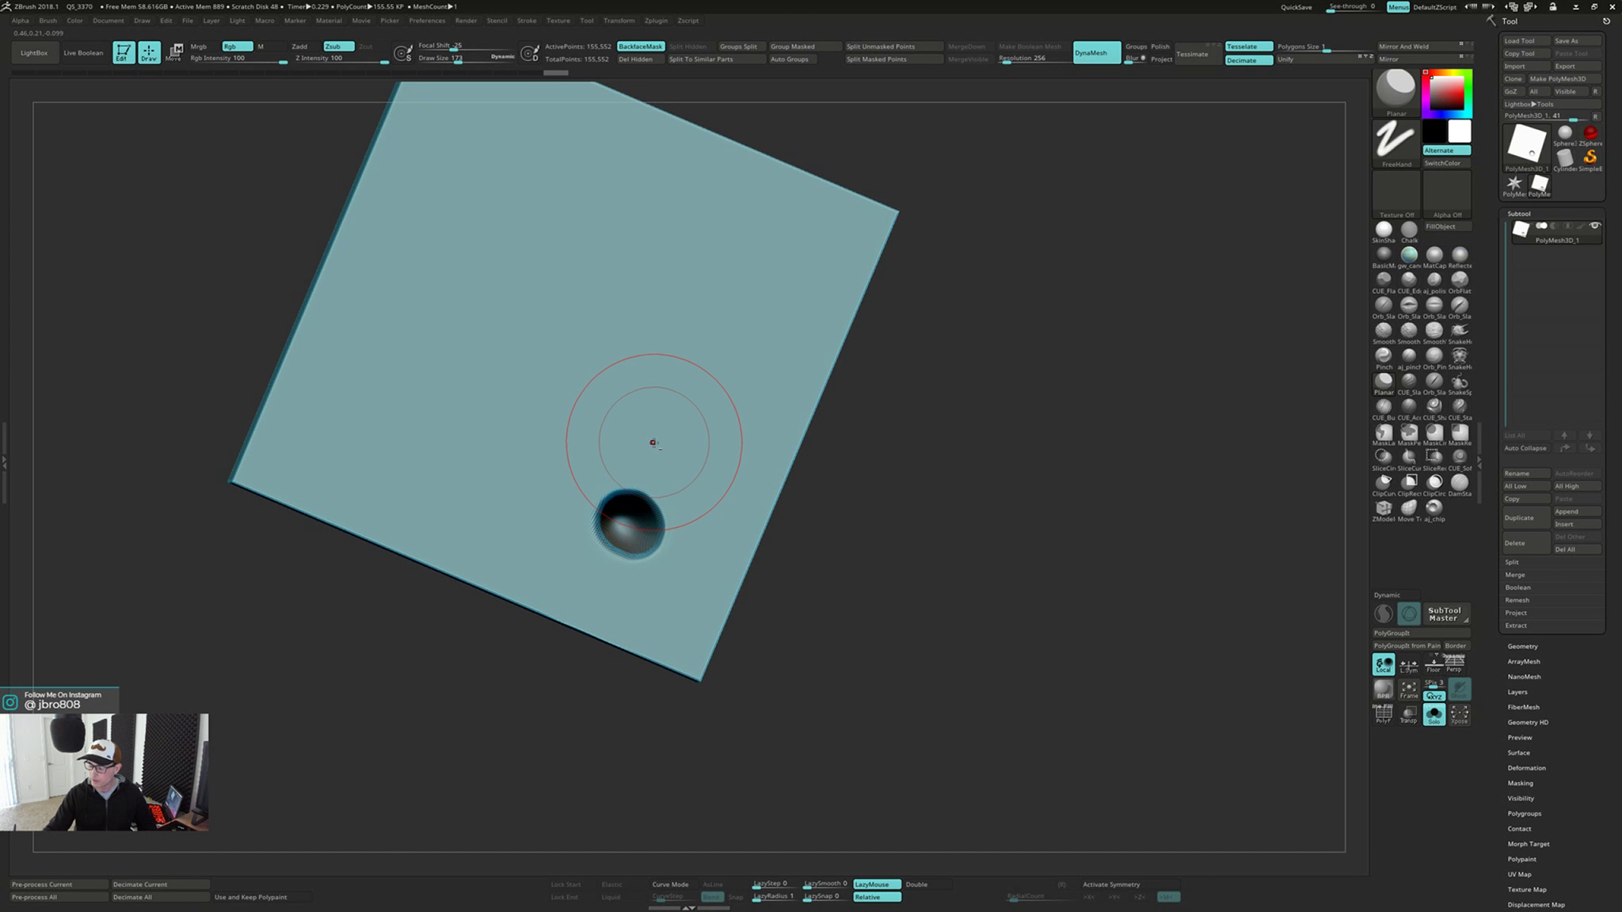
{"action": "key", "text": "shift"}
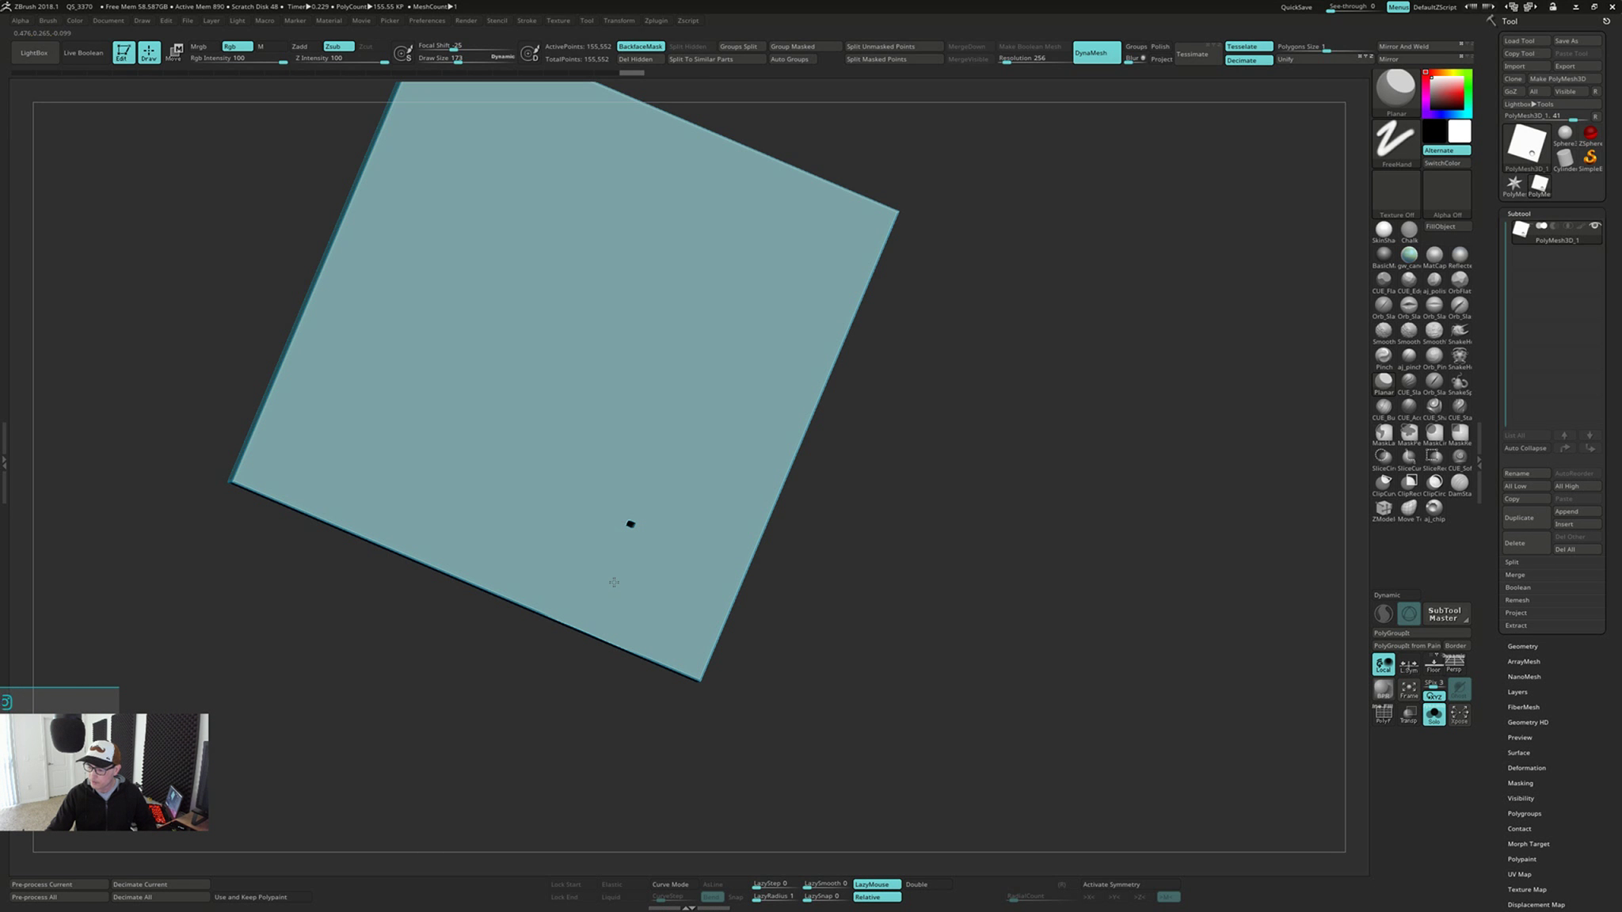
{"action": "left_click_drag", "start_coordinate": [637, 497], "coordinate": [632, 519], "text": "shift"}
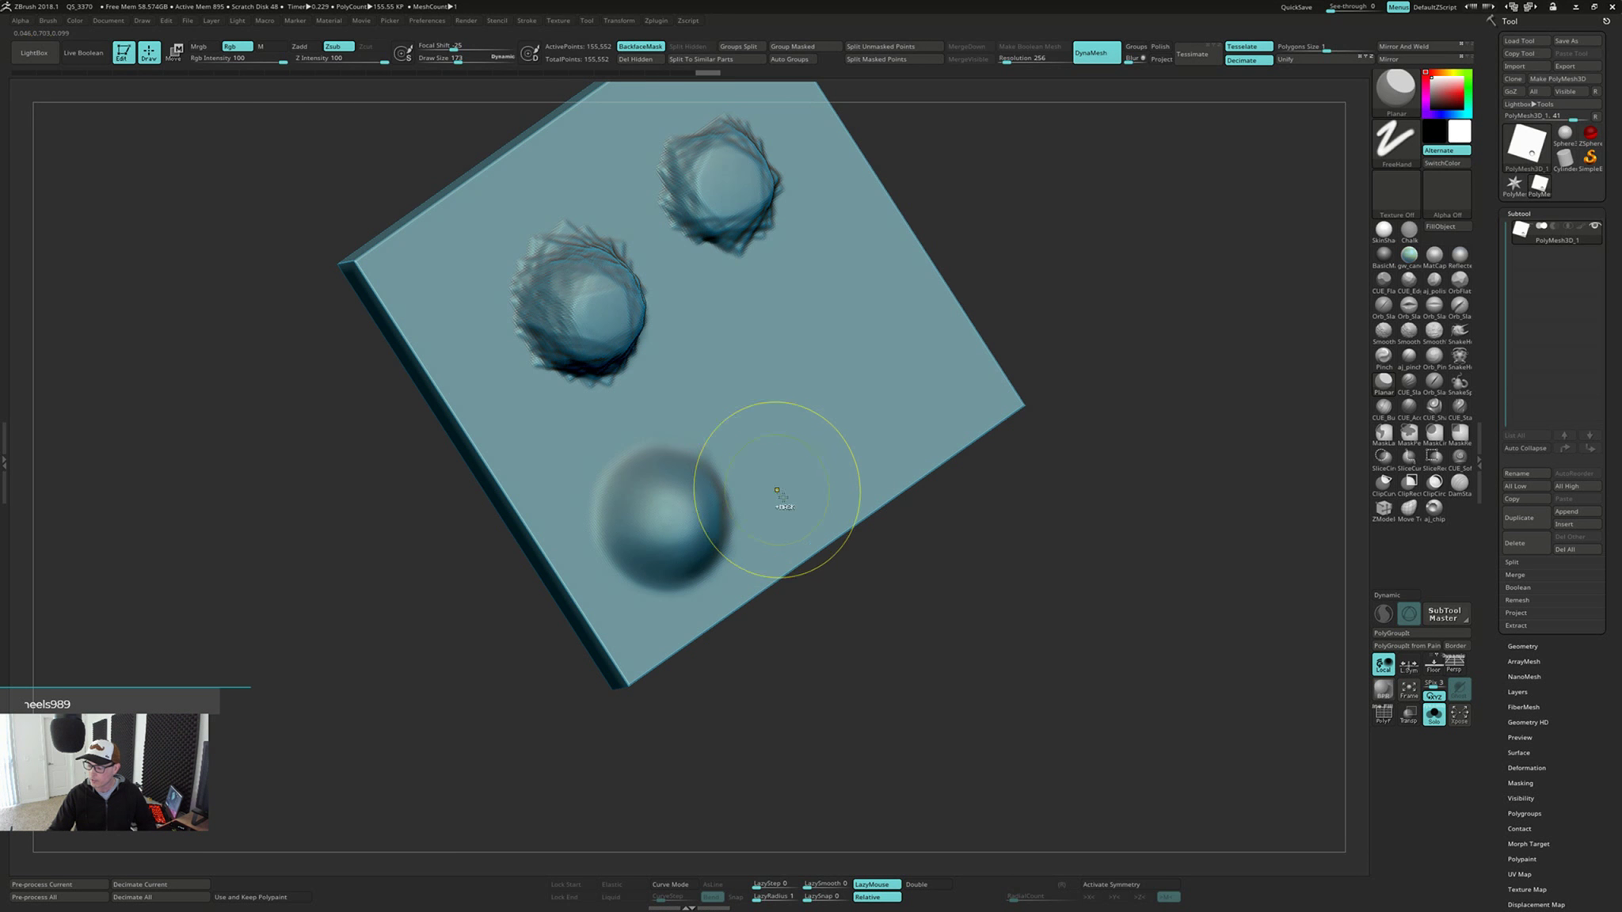
Check the bumps on the slab's front face, and undo the flattening and smoothing of the dent
{"action": "key", "text": "ctrl"}
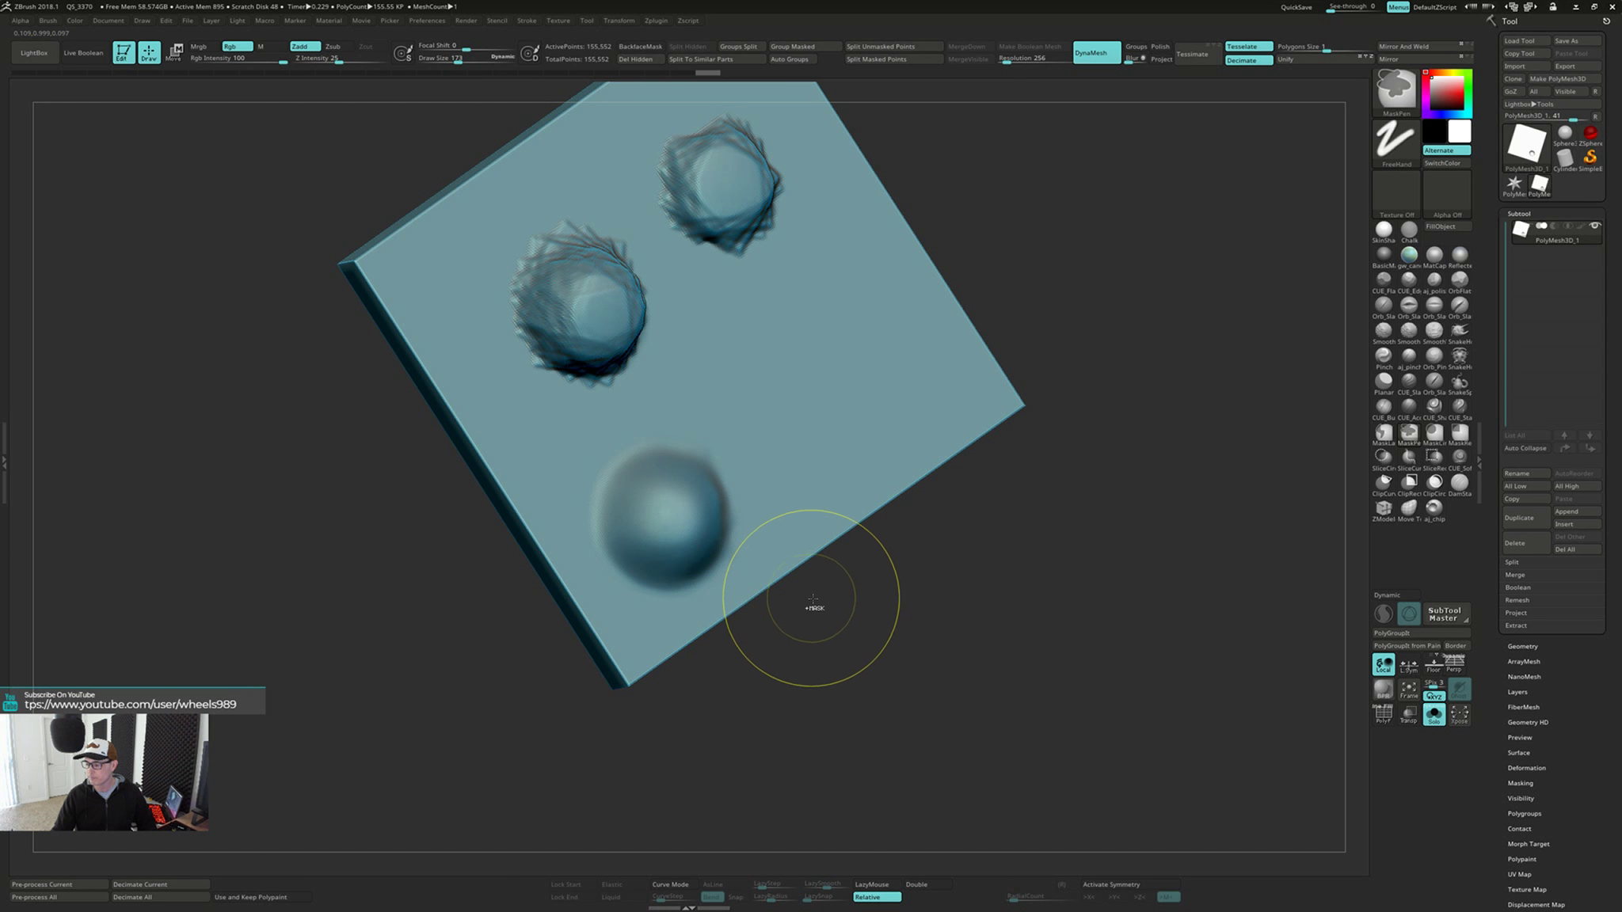
{"action": "left_click_drag", "start_coordinate": [813, 606], "coordinate": [859, 659]}
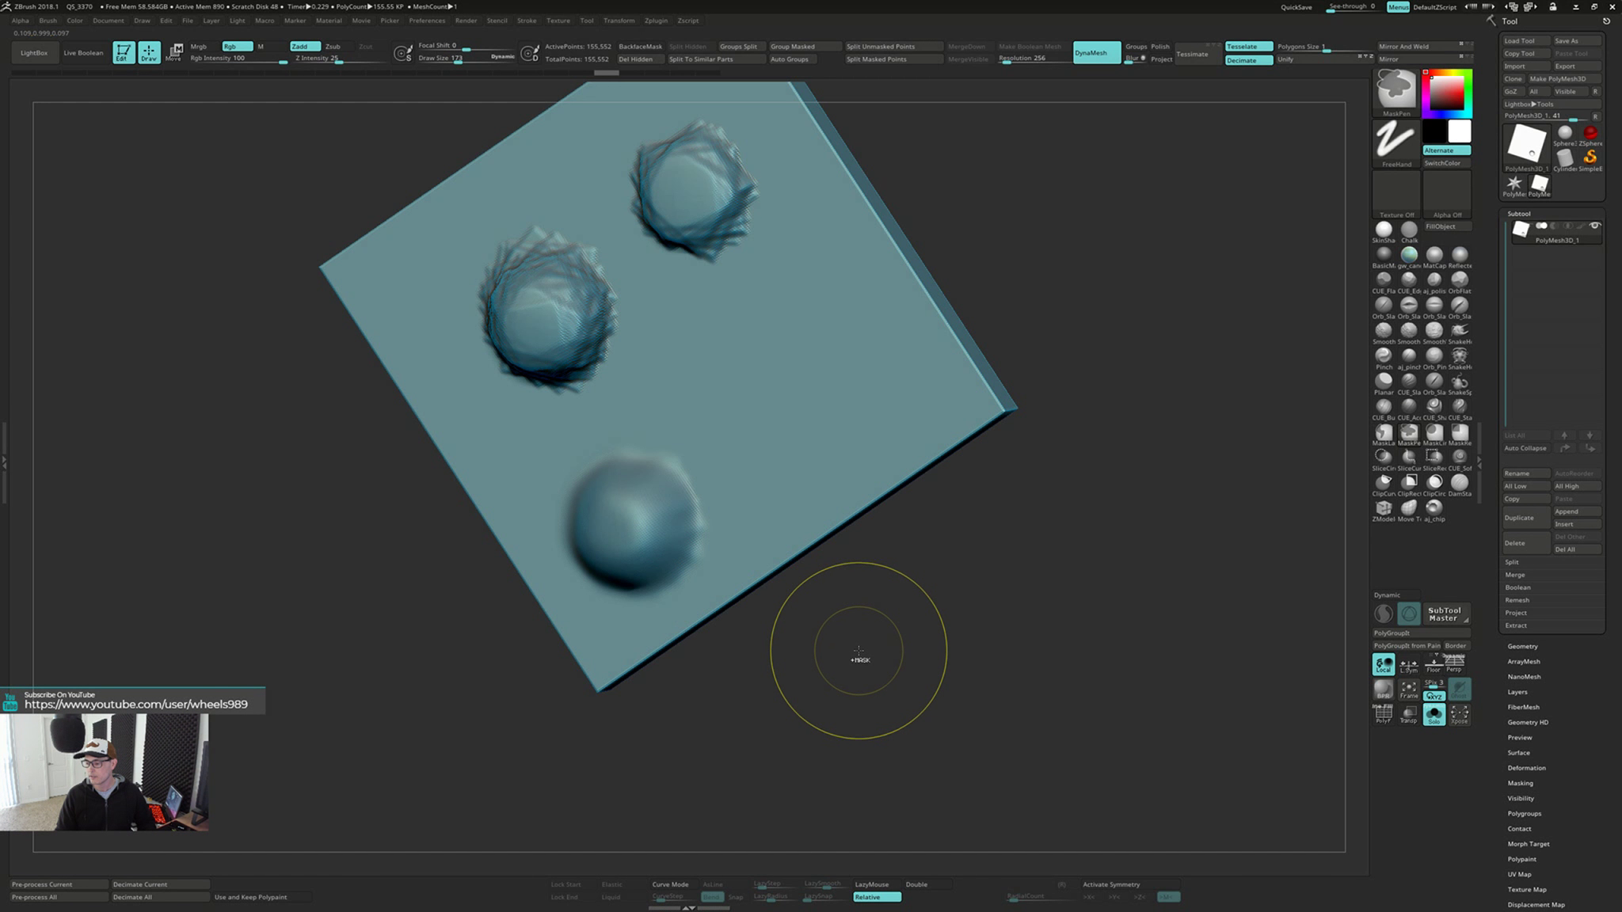
{"action": "key", "text": "ctrl+z"}
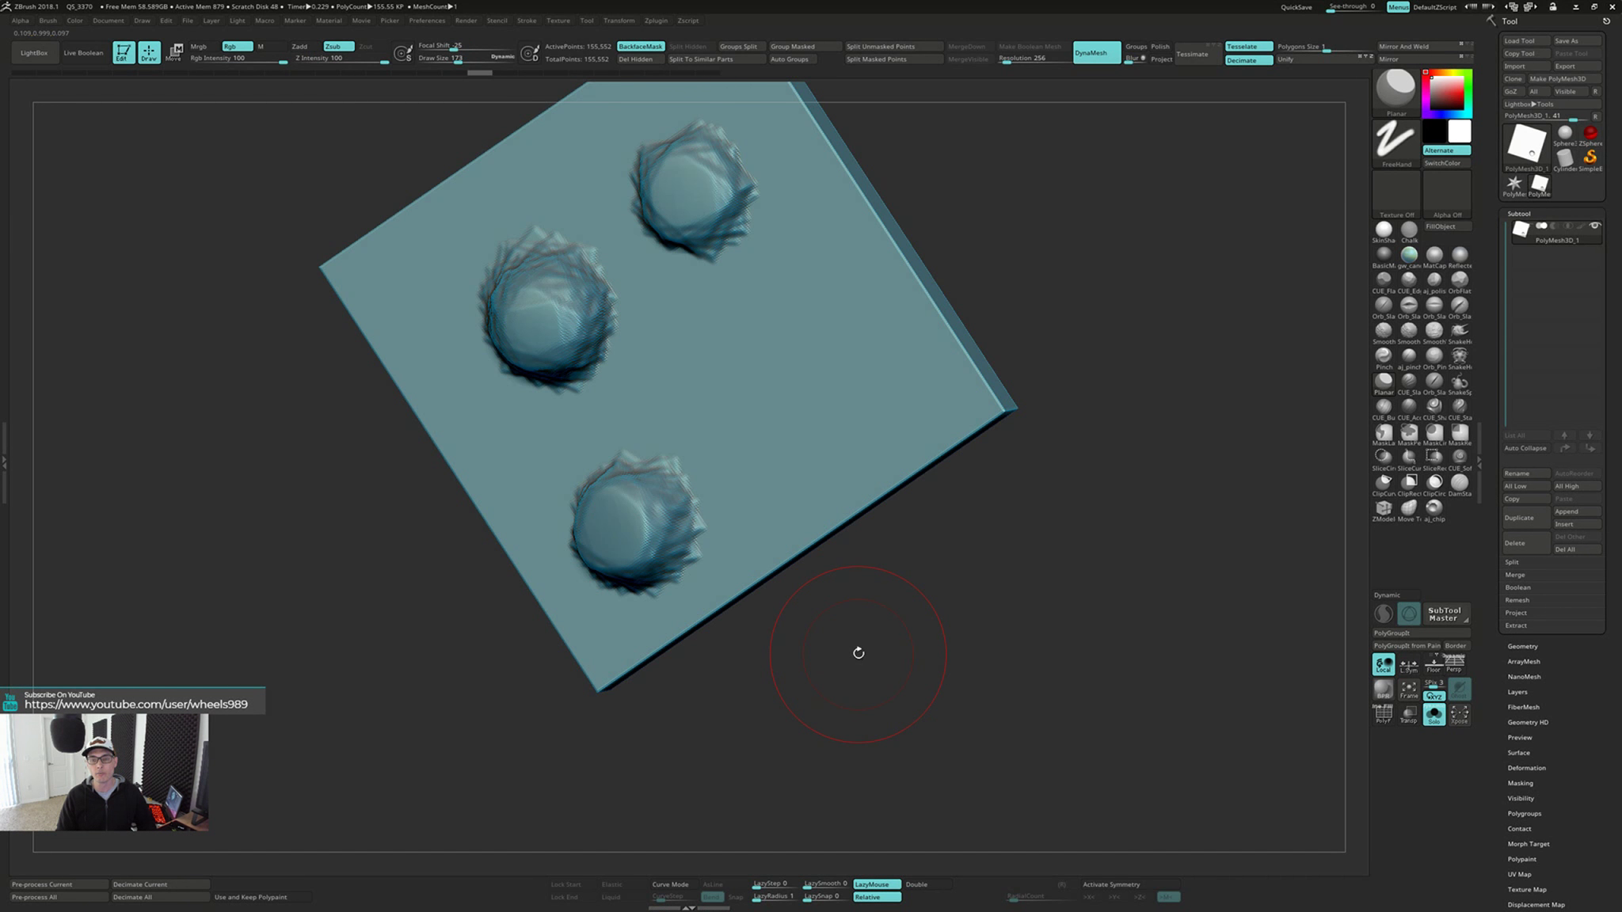
{"action": "left_click_drag", "start_coordinate": [894, 625], "coordinate": [800, 649]}
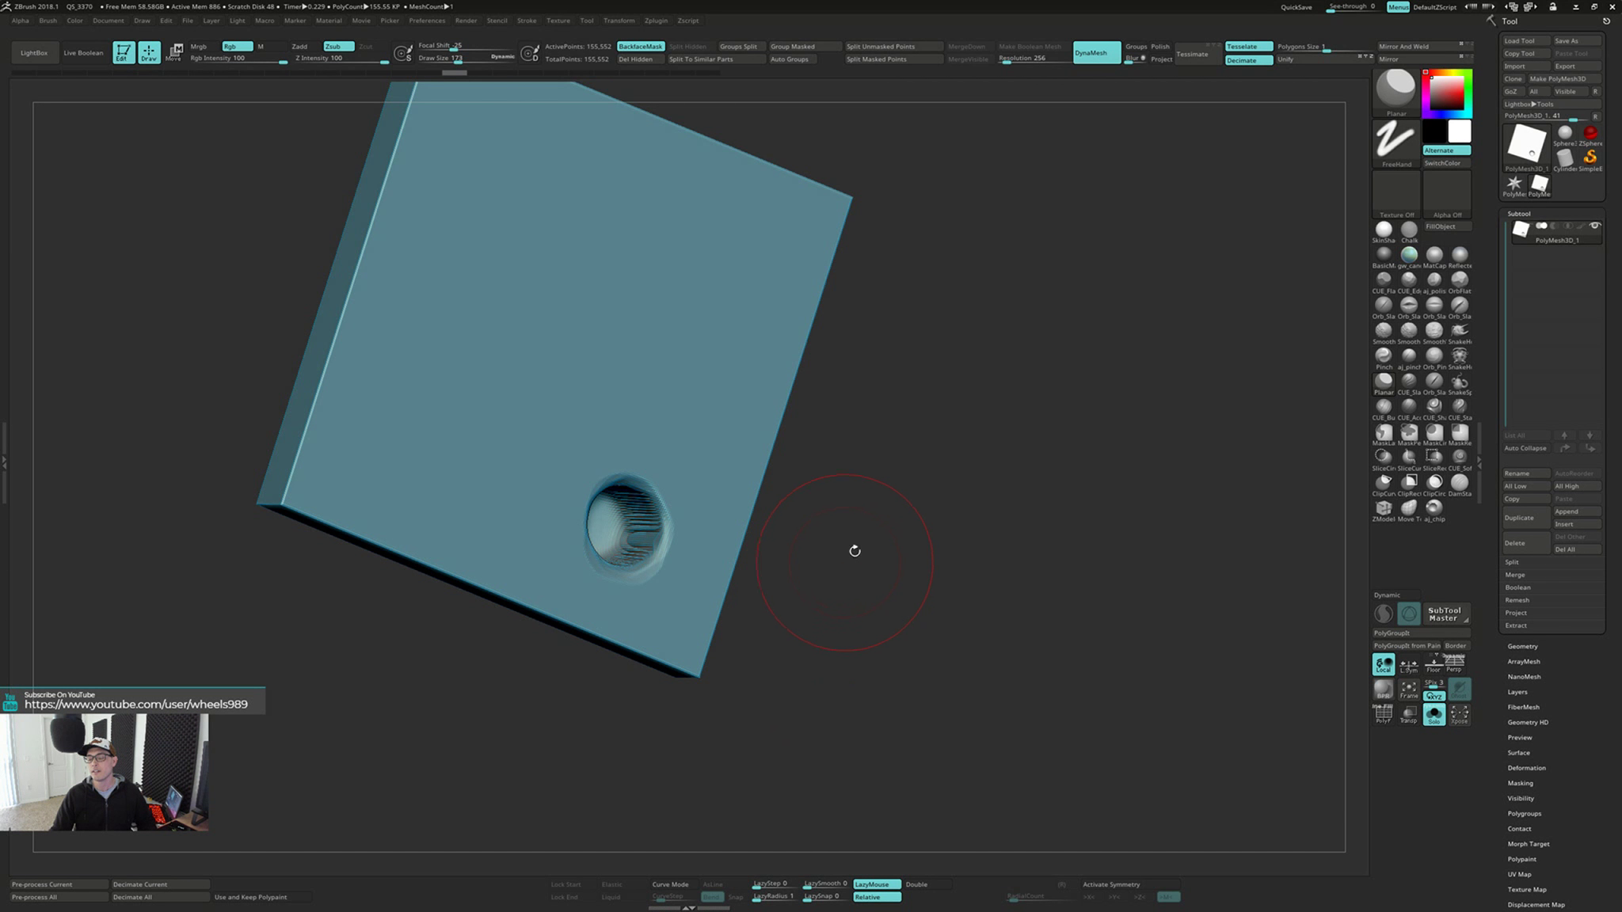
Inspect the restored dent on the back face, and turn off the Planar brush's backface masking
{"action": "left_click_drag", "start_coordinate": [891, 519], "coordinate": [891, 515]}
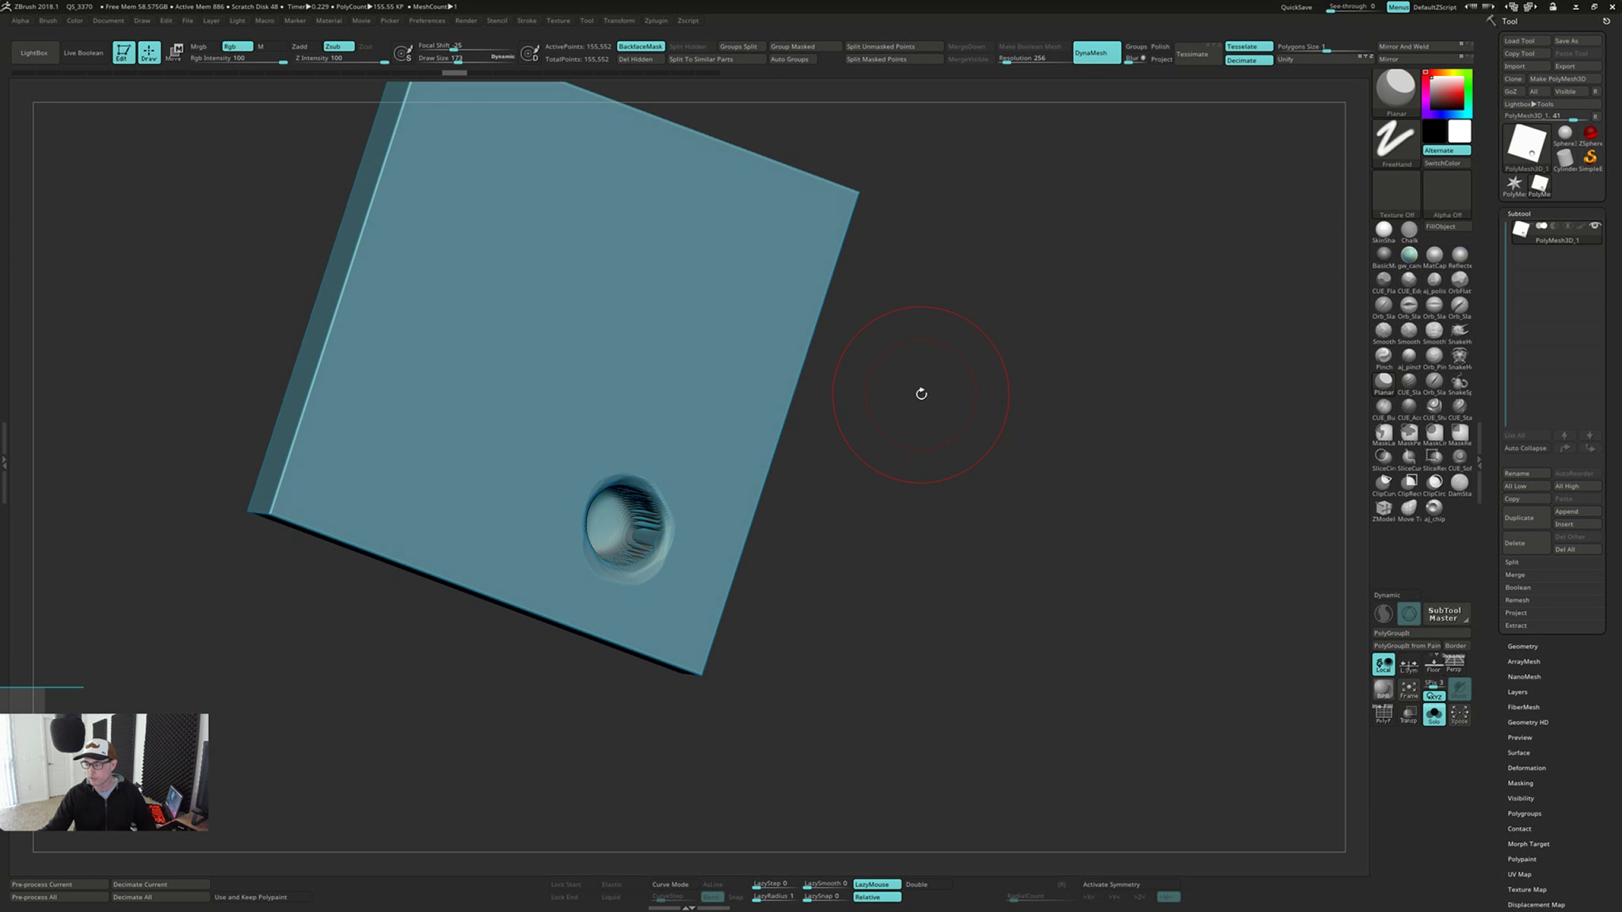
{"action": "left_click_drag", "start_coordinate": [913, 400], "coordinate": [916, 391]}
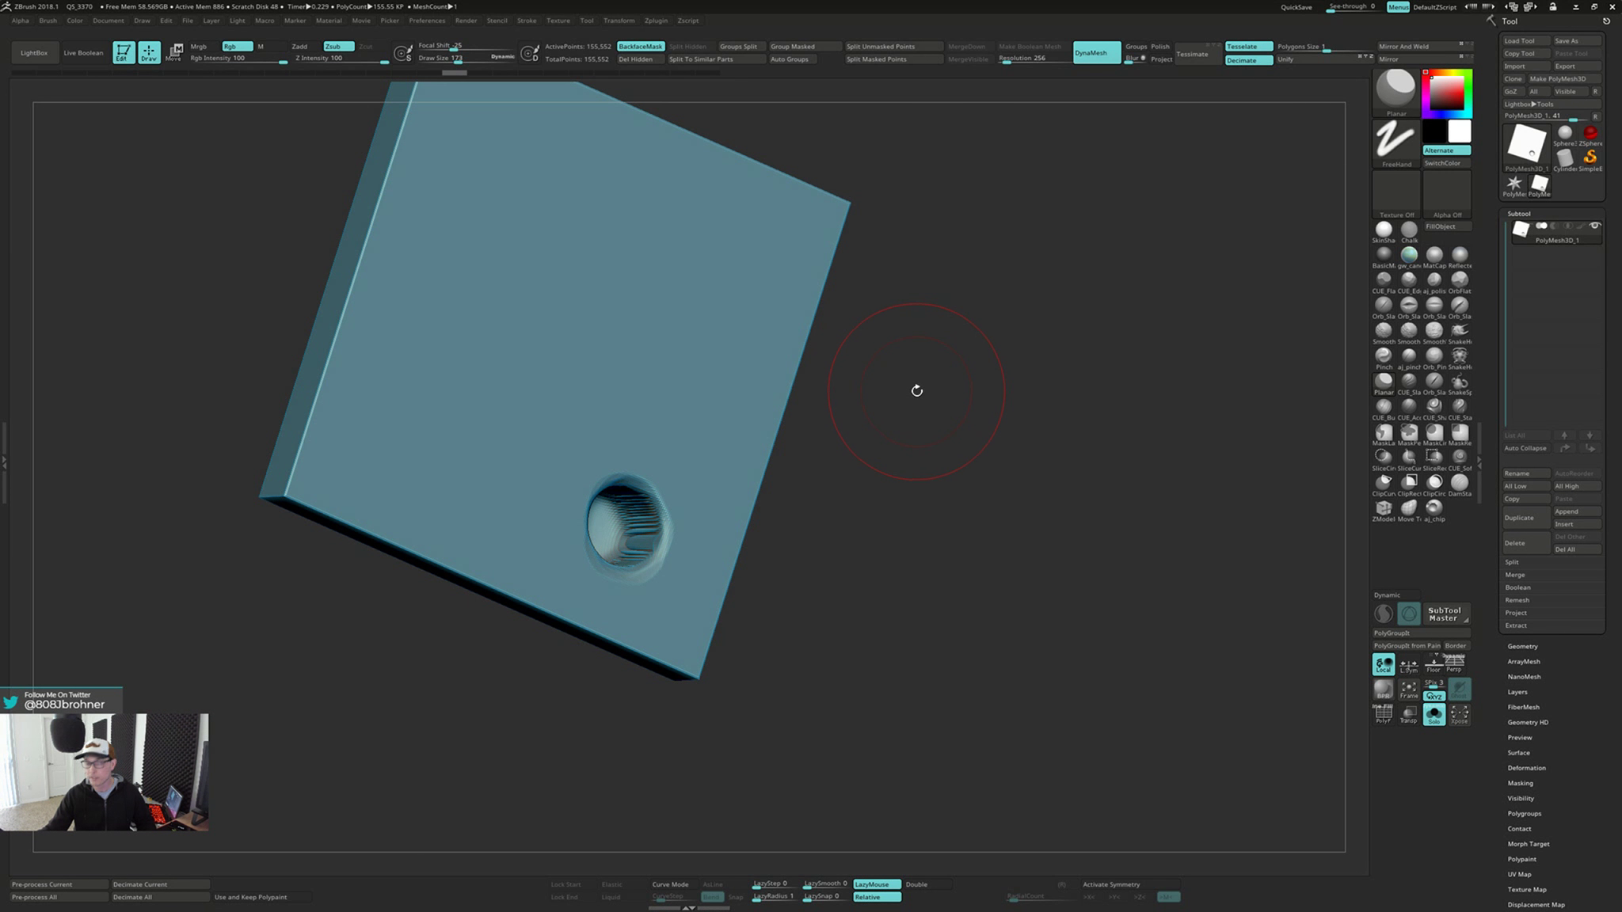
{"action": "key", "text": "shift"}
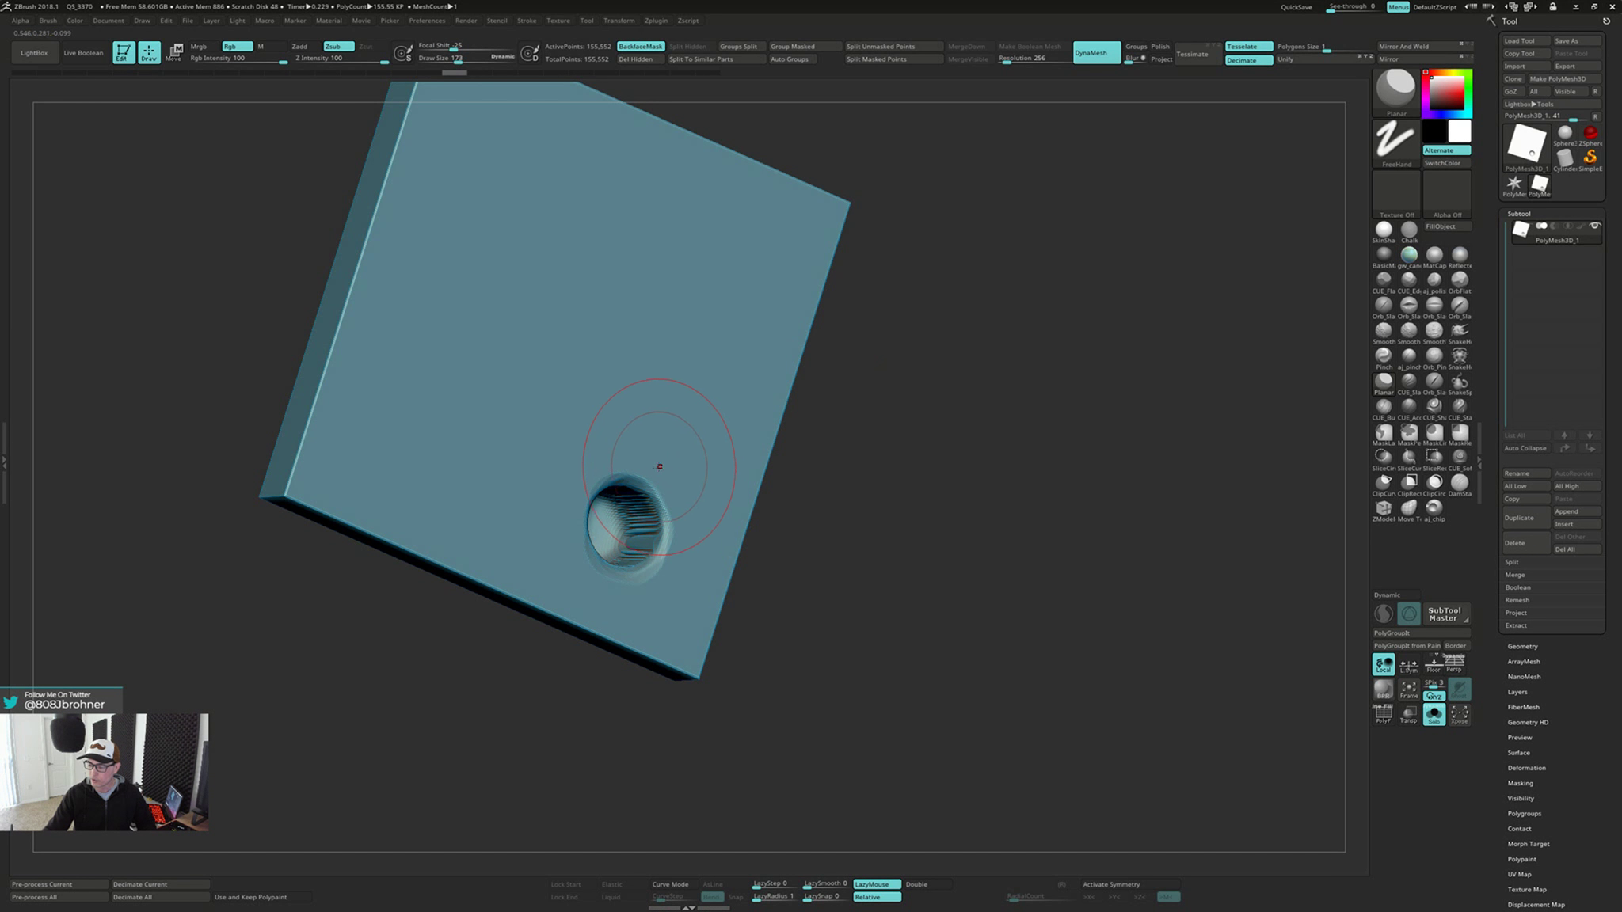
{"action": "key", "text": "shift"}
{"action": "right_click_drag", "start_coordinate": [545, 438], "coordinate": [528, 438]}
{"action": "key", "text": "shift"}
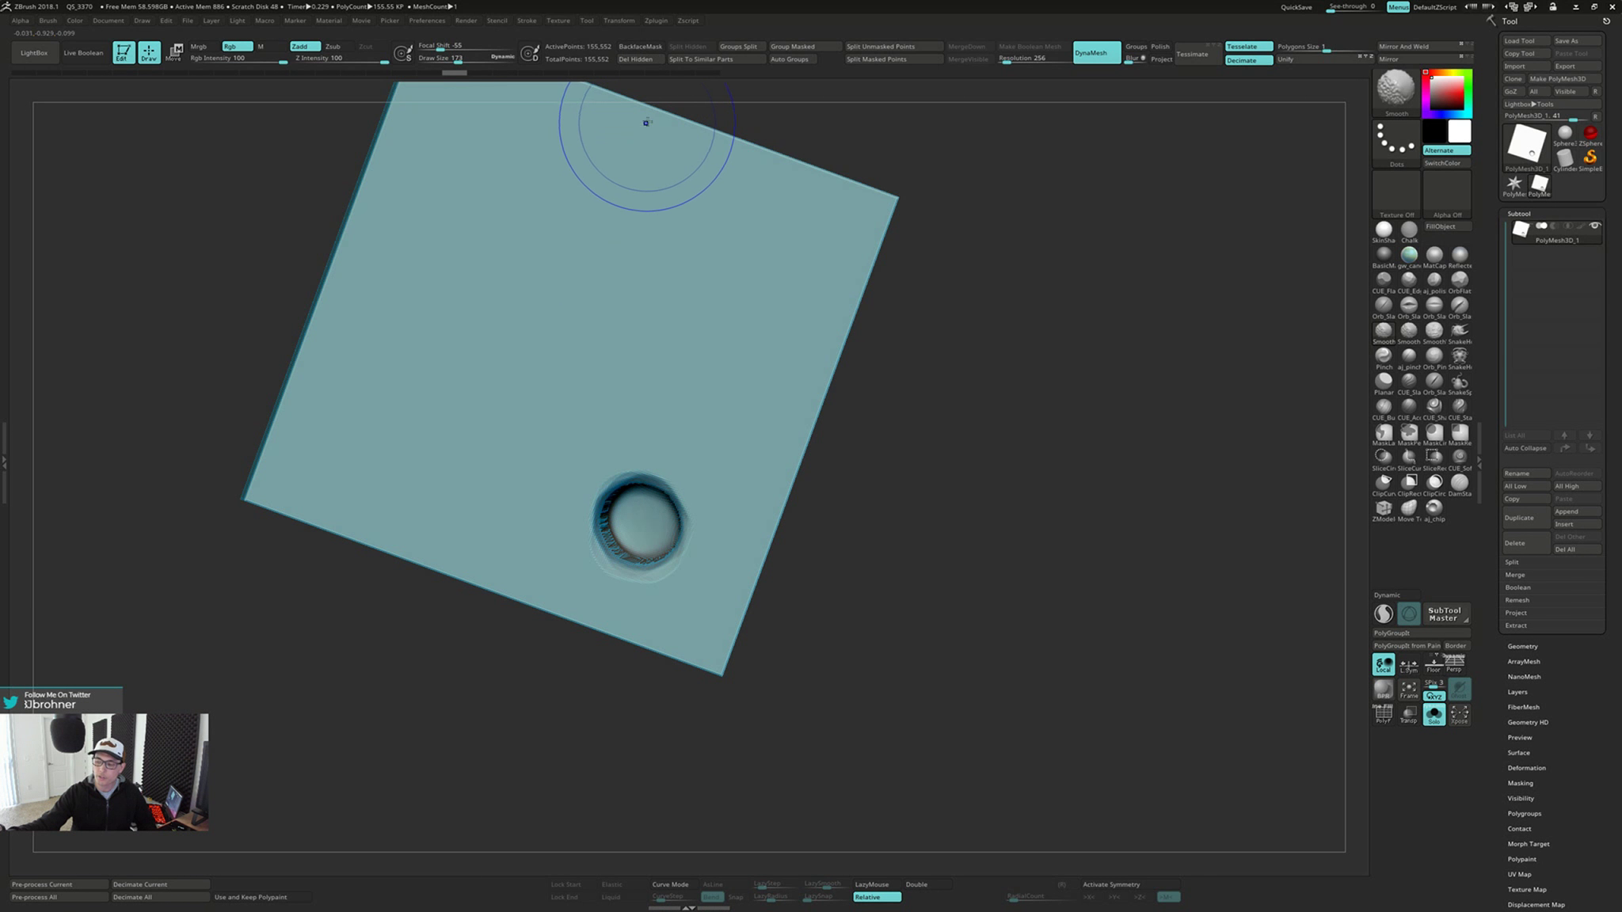
{"action": "left_click", "coordinate": [653, 47]}
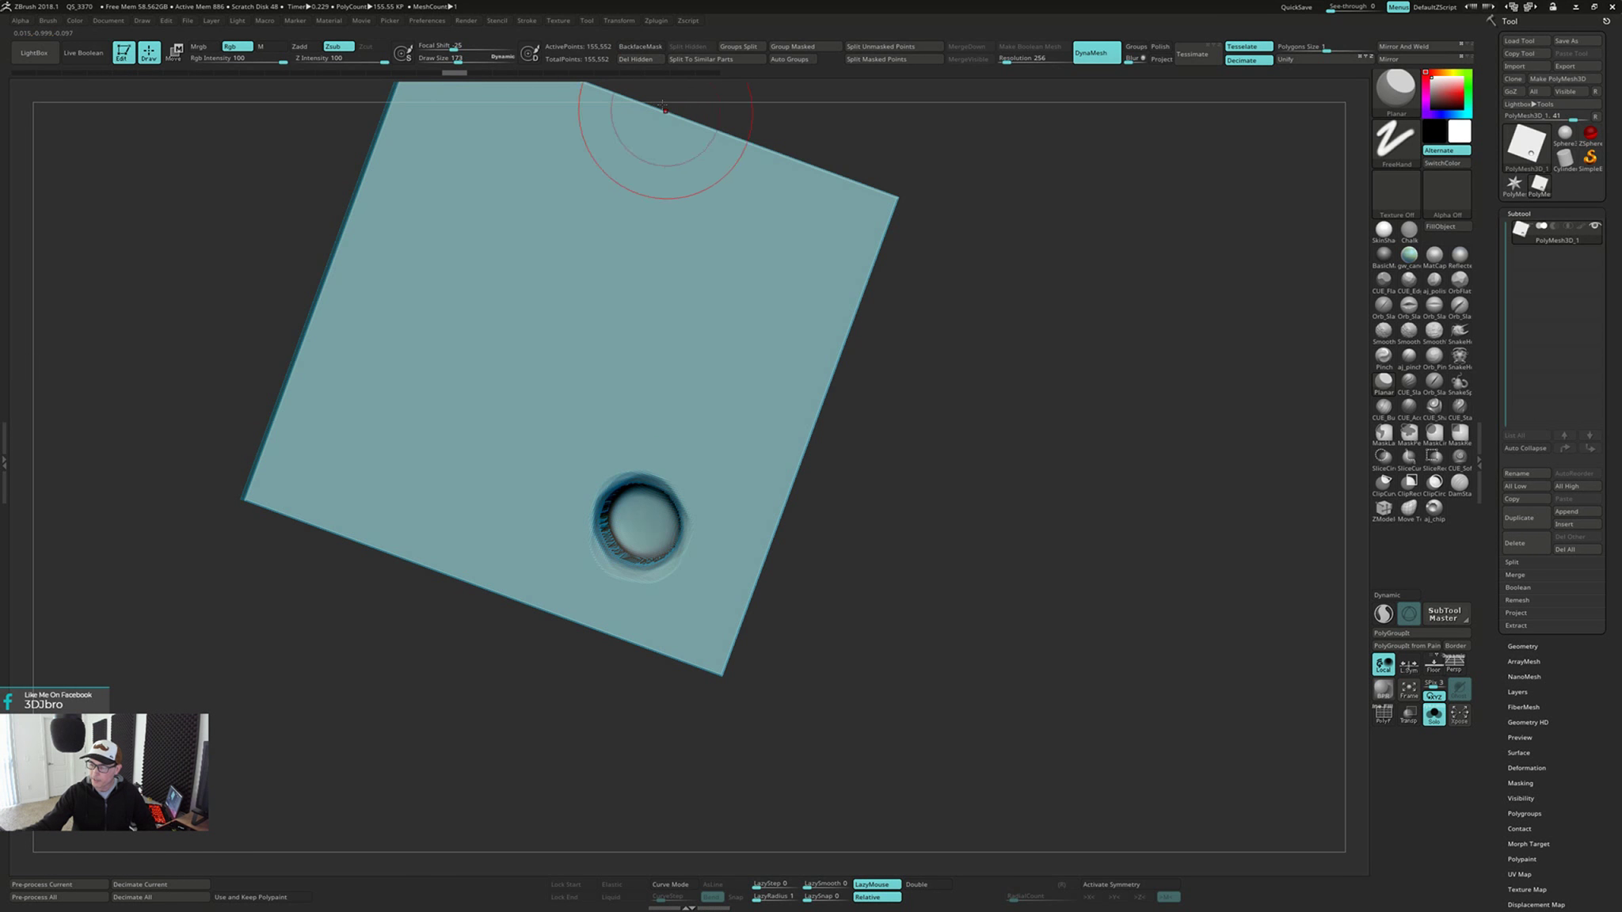
Try flattening the area around the dent with the unmasked Planar brush, and check the effect on the front face
{"action": "left_click_drag", "start_coordinate": [634, 540], "coordinate": [654, 505], "text": "shift"}
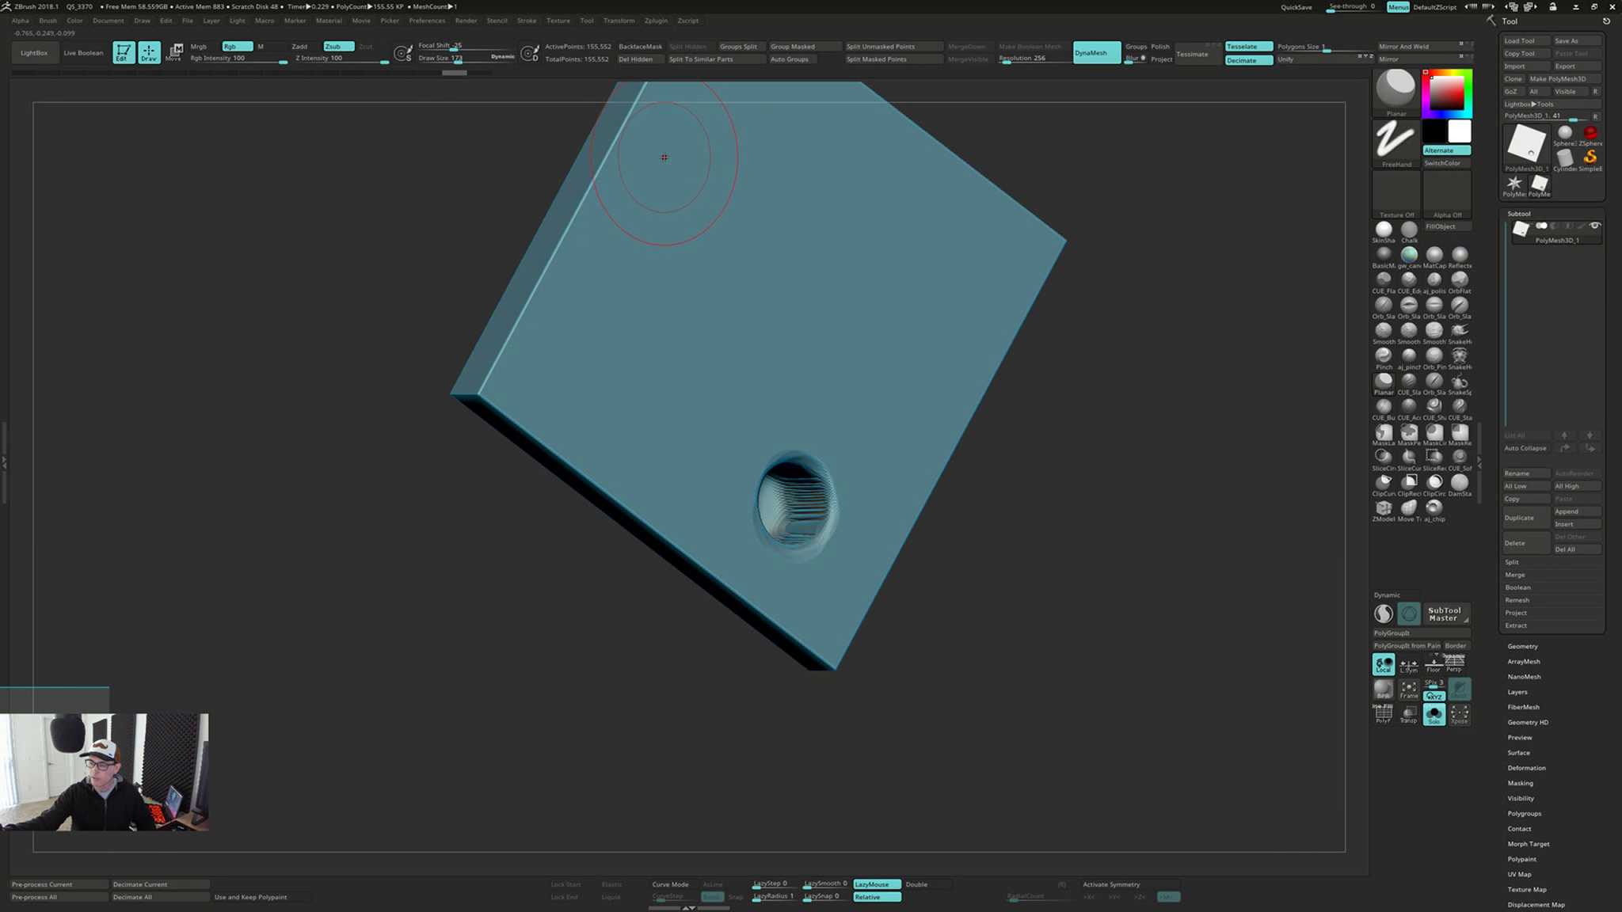
{"action": "key", "text": "shift"}
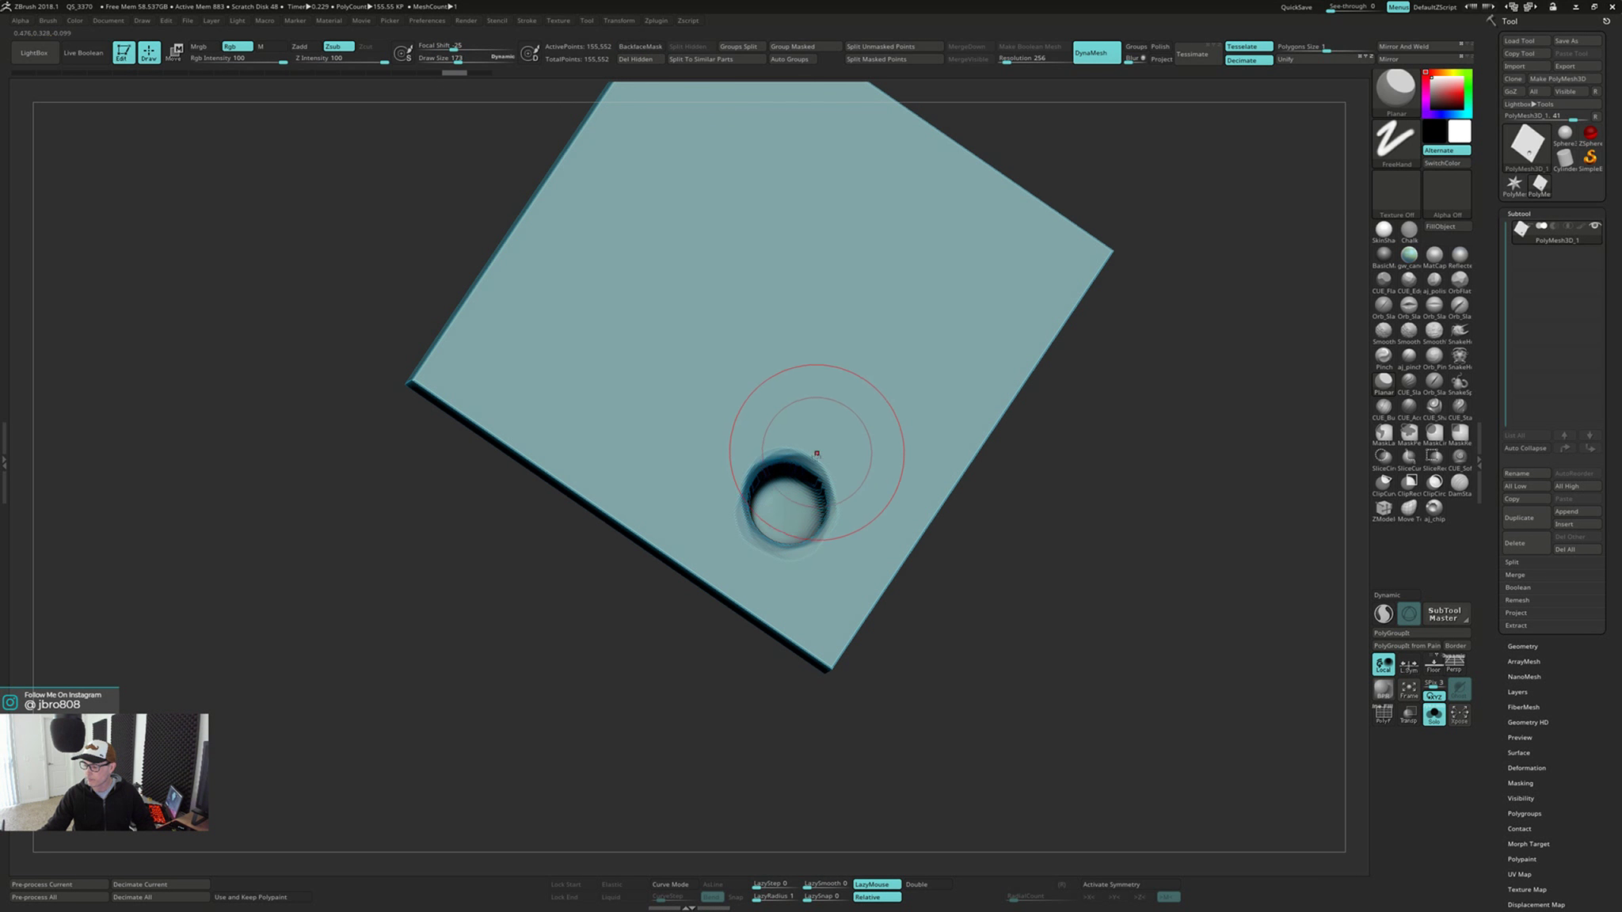
{"action": "key", "text": "shift"}
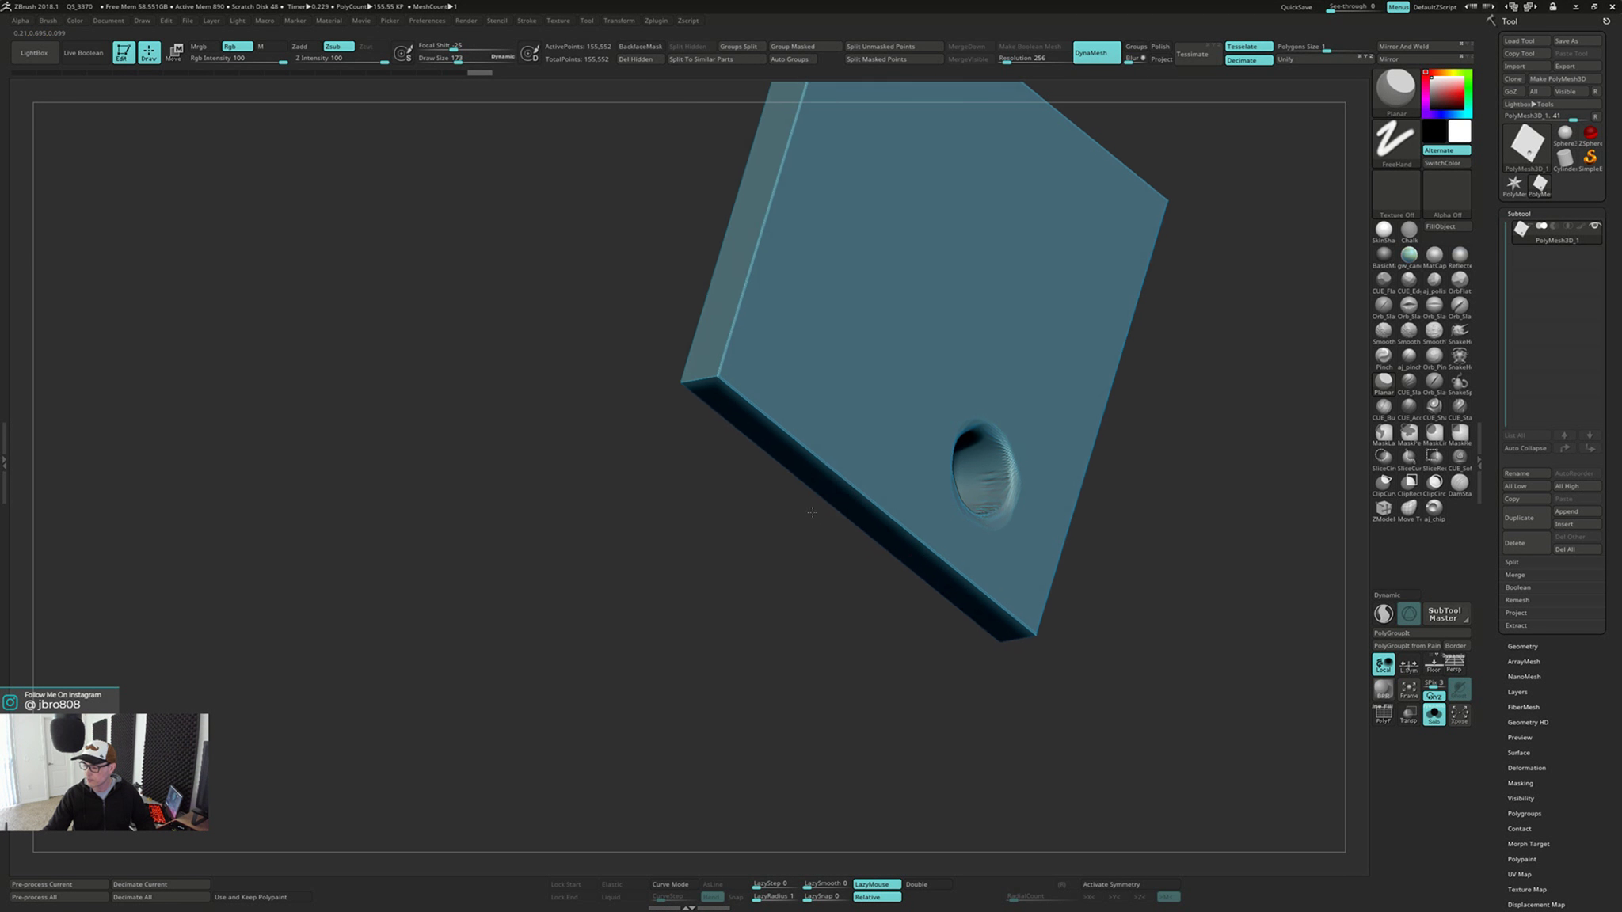
{"action": "mouse_move", "coordinate": [911, 444]}
{"action": "left_mouse_down"}
{"action": "mouse_move", "coordinate": [665, 487]}
{"action": "mouse_move", "coordinate": [608, 566]}
{"action": "mouse_move", "coordinate": [651, 552]}
{"action": "mouse_move", "coordinate": [598, 530]}
{"action": "mouse_move", "coordinate": [625, 559]}
{"action": "mouse_move", "coordinate": [626, 523]}
{"action": "mouse_move", "coordinate": [641, 567]}
{"action": "mouse_move", "coordinate": [628, 523]}
{"action": "left_mouse_up"}
{"action": "right_click_drag", "start_coordinate": [628, 521], "coordinate": [608, 503]}
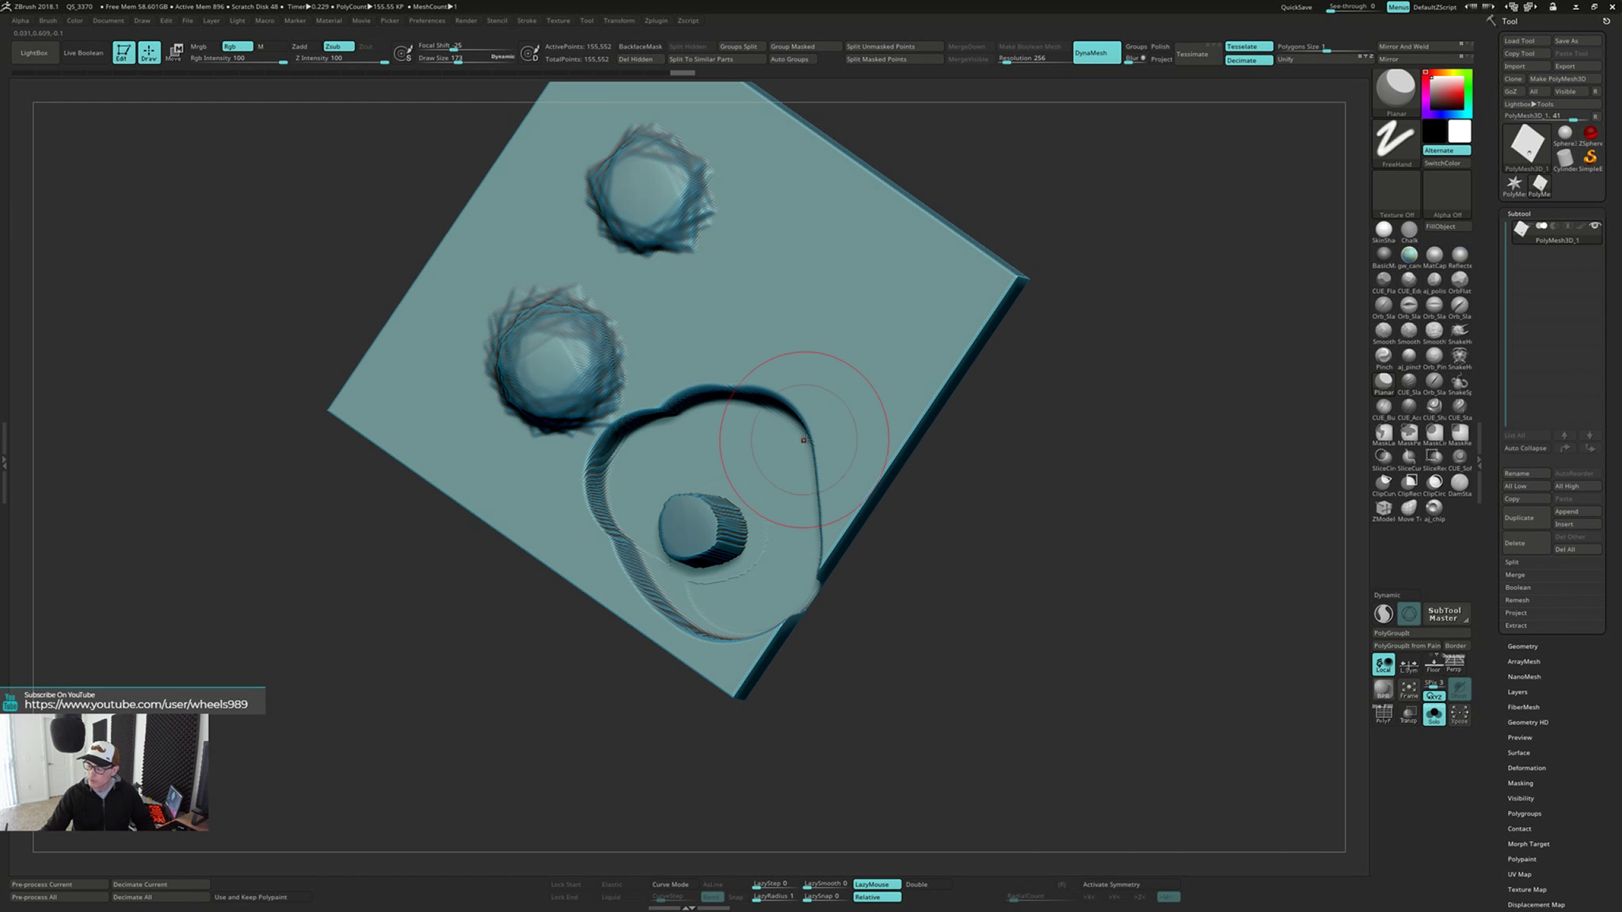
Undo the unmasked Planar strokes around the dent
{"action": "key", "text": "ctrl+z"}
{"action": "key", "text": "ctrl+z"}
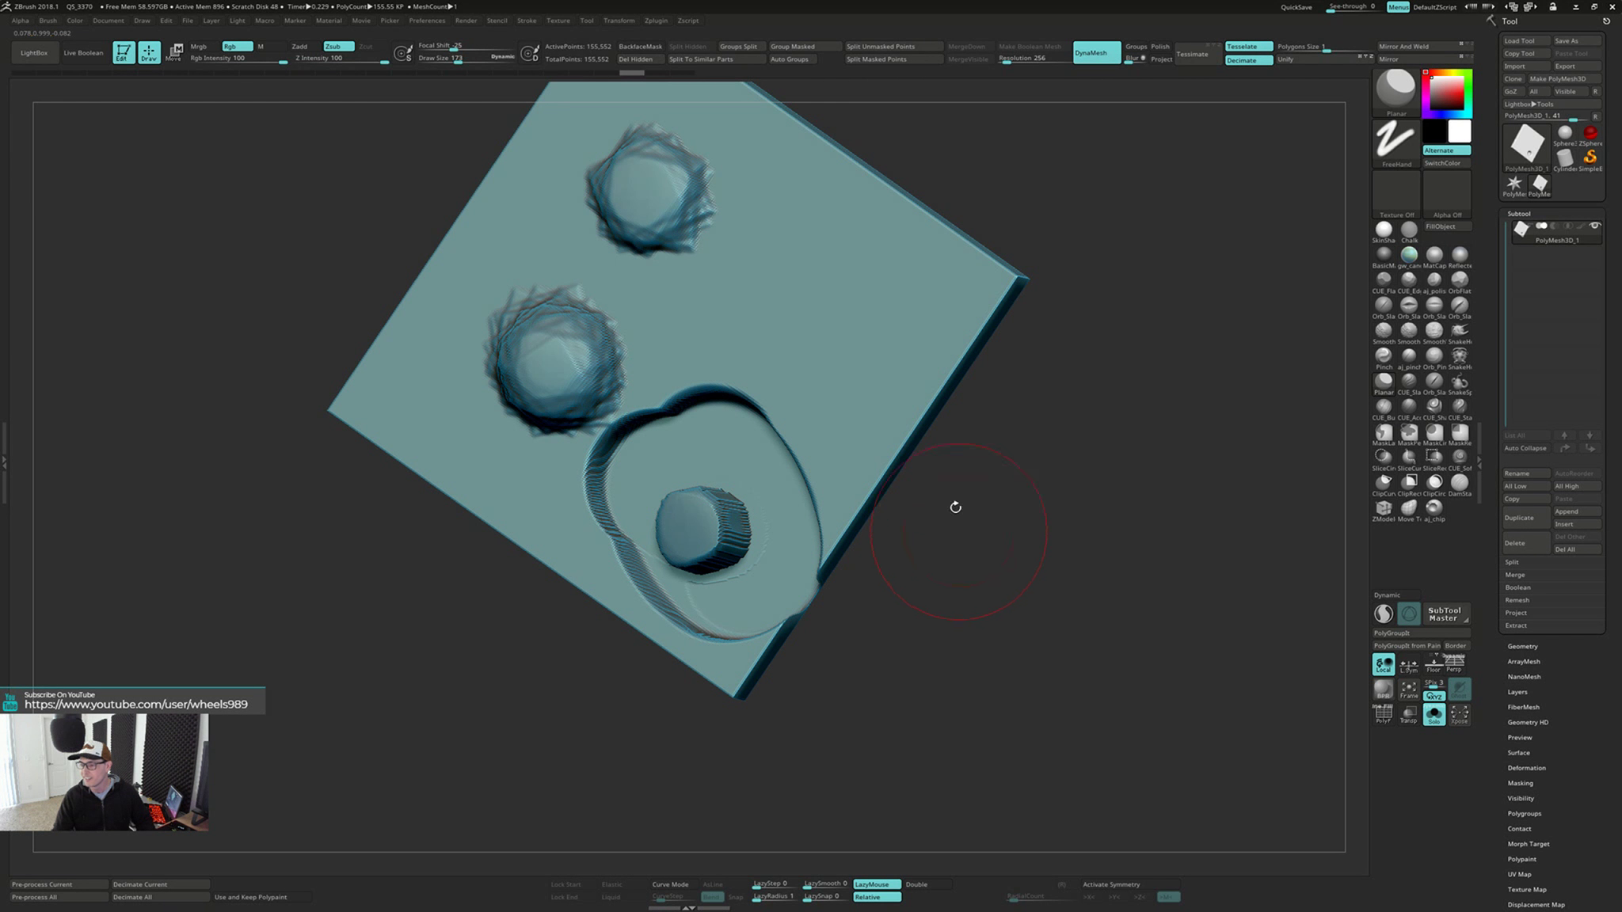
{"action": "key", "text": "ctrl+z"}
{"action": "key", "text": "ctrl+z"}
{"action": "key", "text": "ctrl+z"}
{"action": "key", "text": "ctrl+z"}
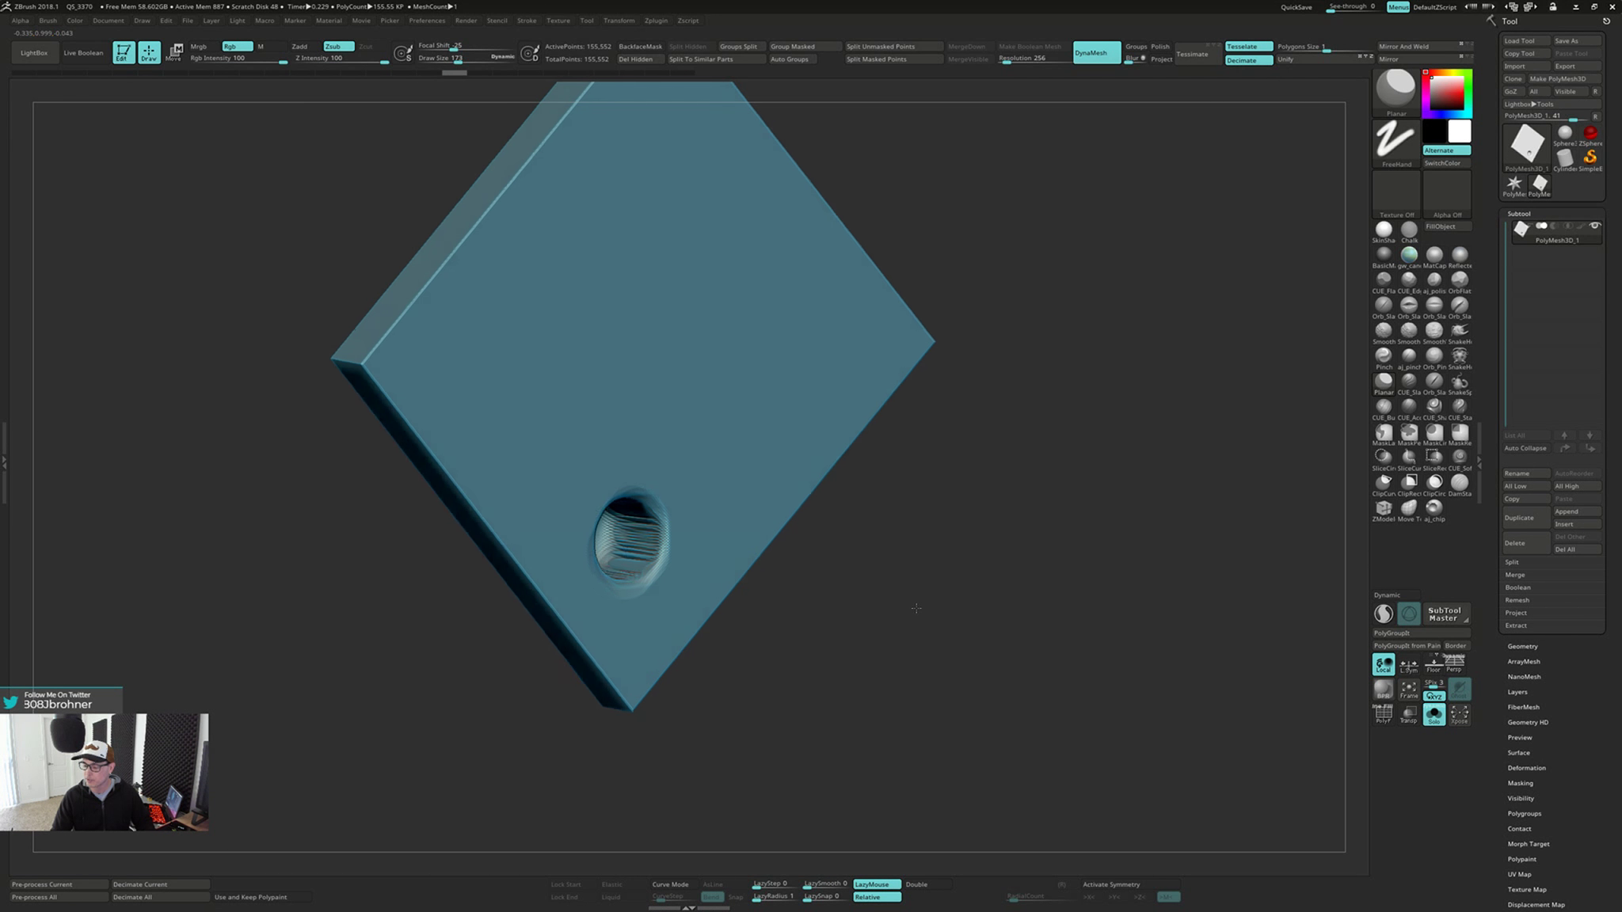
Turn the Planar brush's backface masking back on and flatten the surface around the back-face dent
{"action": "mouse_move", "coordinate": [917, 605]}
{"action": "left_mouse_down"}
{"action": "mouse_move", "coordinate": [996, 596]}
{"action": "mouse_move", "coordinate": [909, 567]}
{"action": "left_mouse_up"}
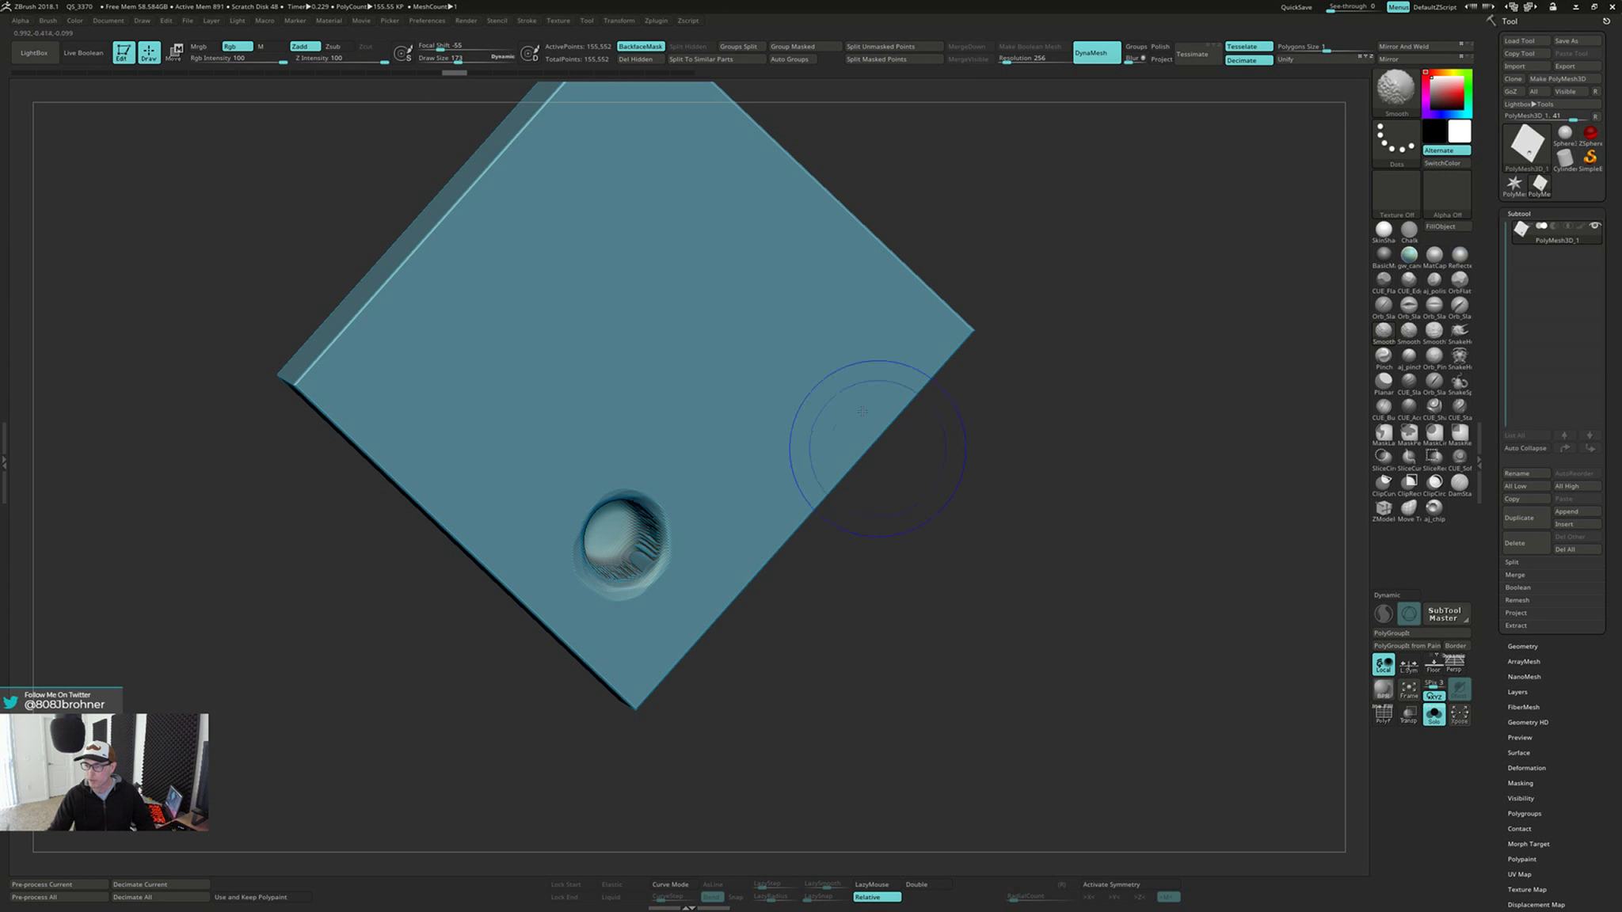
{"action": "left_click", "coordinate": [651, 49]}
{"action": "mouse_move", "coordinate": [695, 430]}
{"action": "right_mouse_down"}
{"action": "mouse_move", "coordinate": [691, 413]}
{"action": "mouse_move", "coordinate": [679, 478]}
{"action": "mouse_move", "coordinate": [683, 457]}
{"action": "right_mouse_up"}
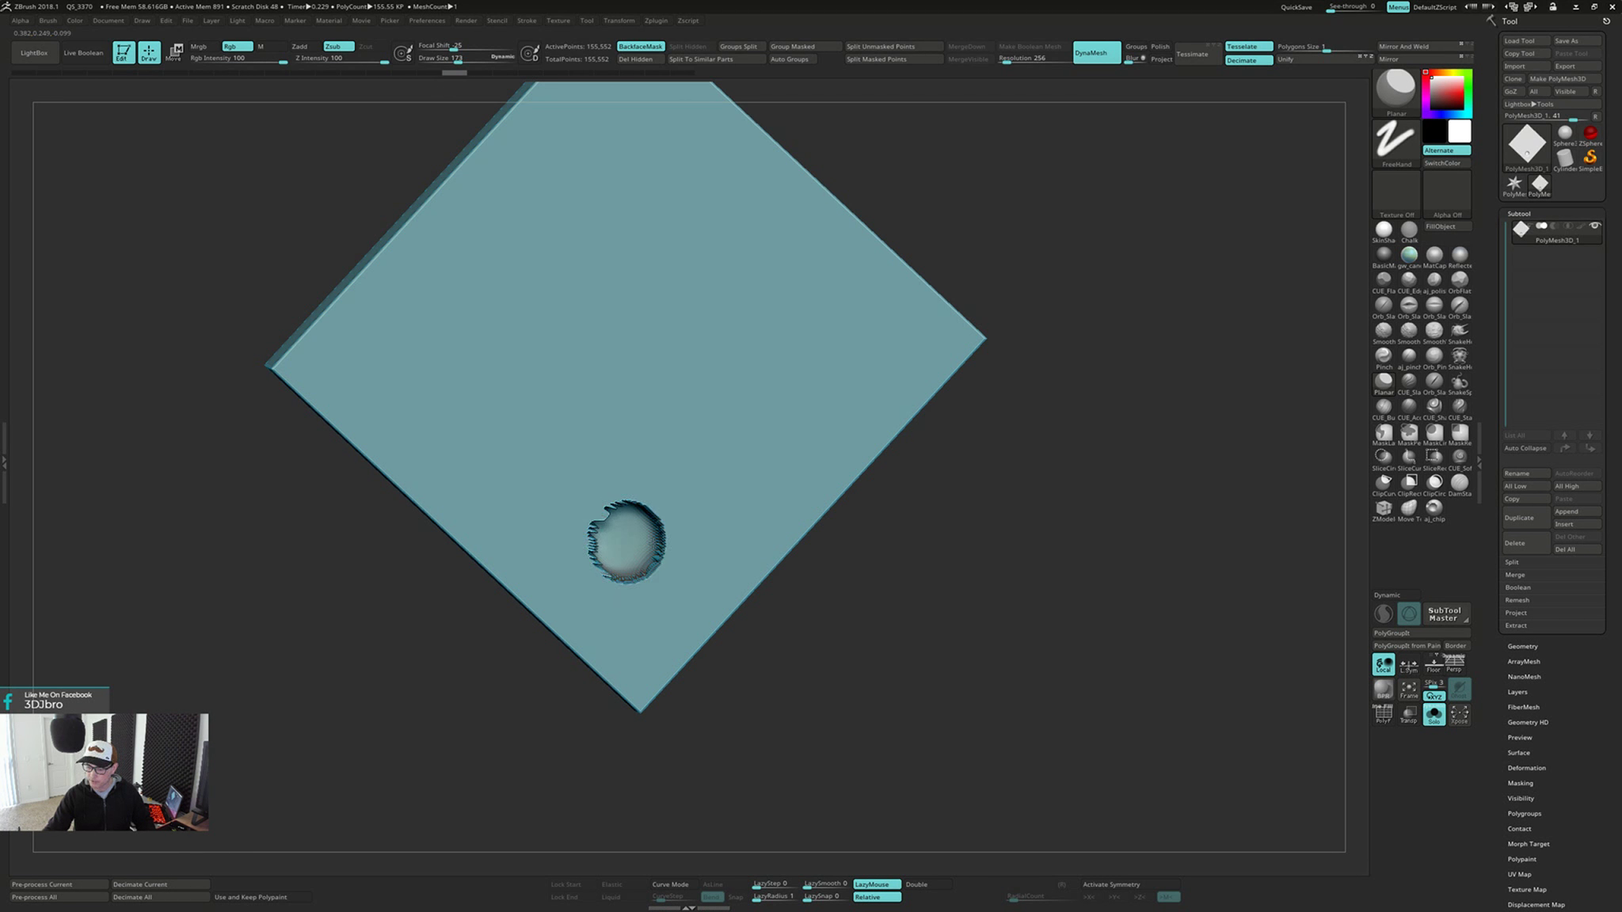
{"action": "mouse_move", "coordinate": [671, 487]}
{"action": "right_mouse_down"}
{"action": "mouse_move", "coordinate": [678, 456]}
{"action": "mouse_move", "coordinate": [663, 471]}
{"action": "mouse_move", "coordinate": [762, 451]}
{"action": "mouse_move", "coordinate": [872, 467]}
{"action": "mouse_move", "coordinate": [730, 475]}
{"action": "right_mouse_up"}
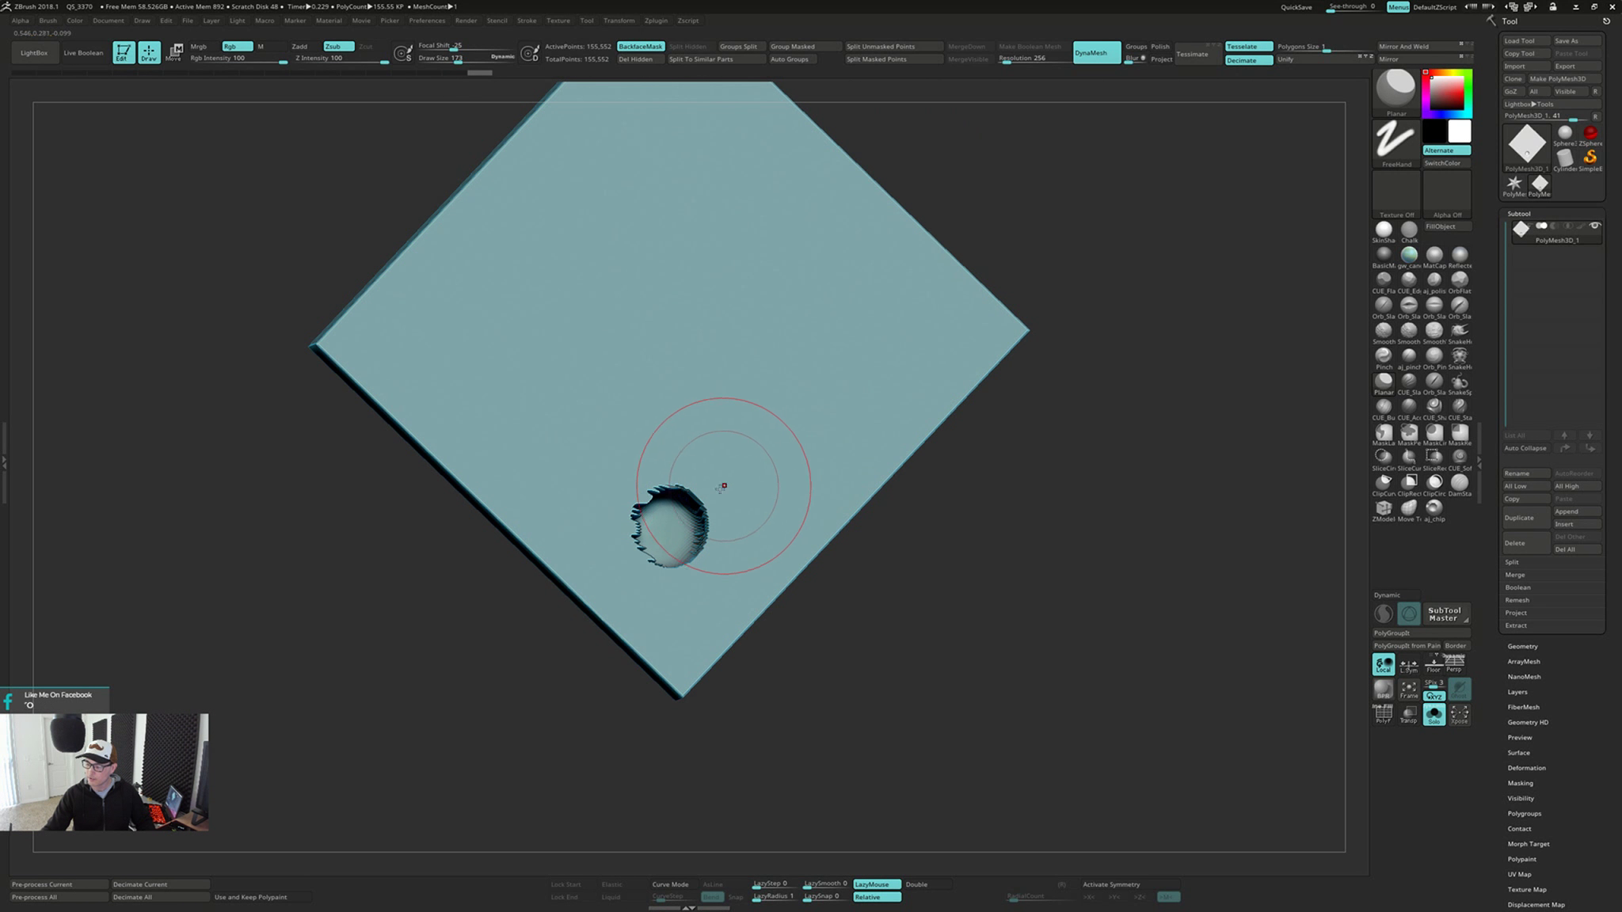
Try smoothing the jagged rim and side walls of the back-face dent with backface masking on
{"action": "left_click_drag", "start_coordinate": [677, 519], "coordinate": [672, 530], "text": "shift"}
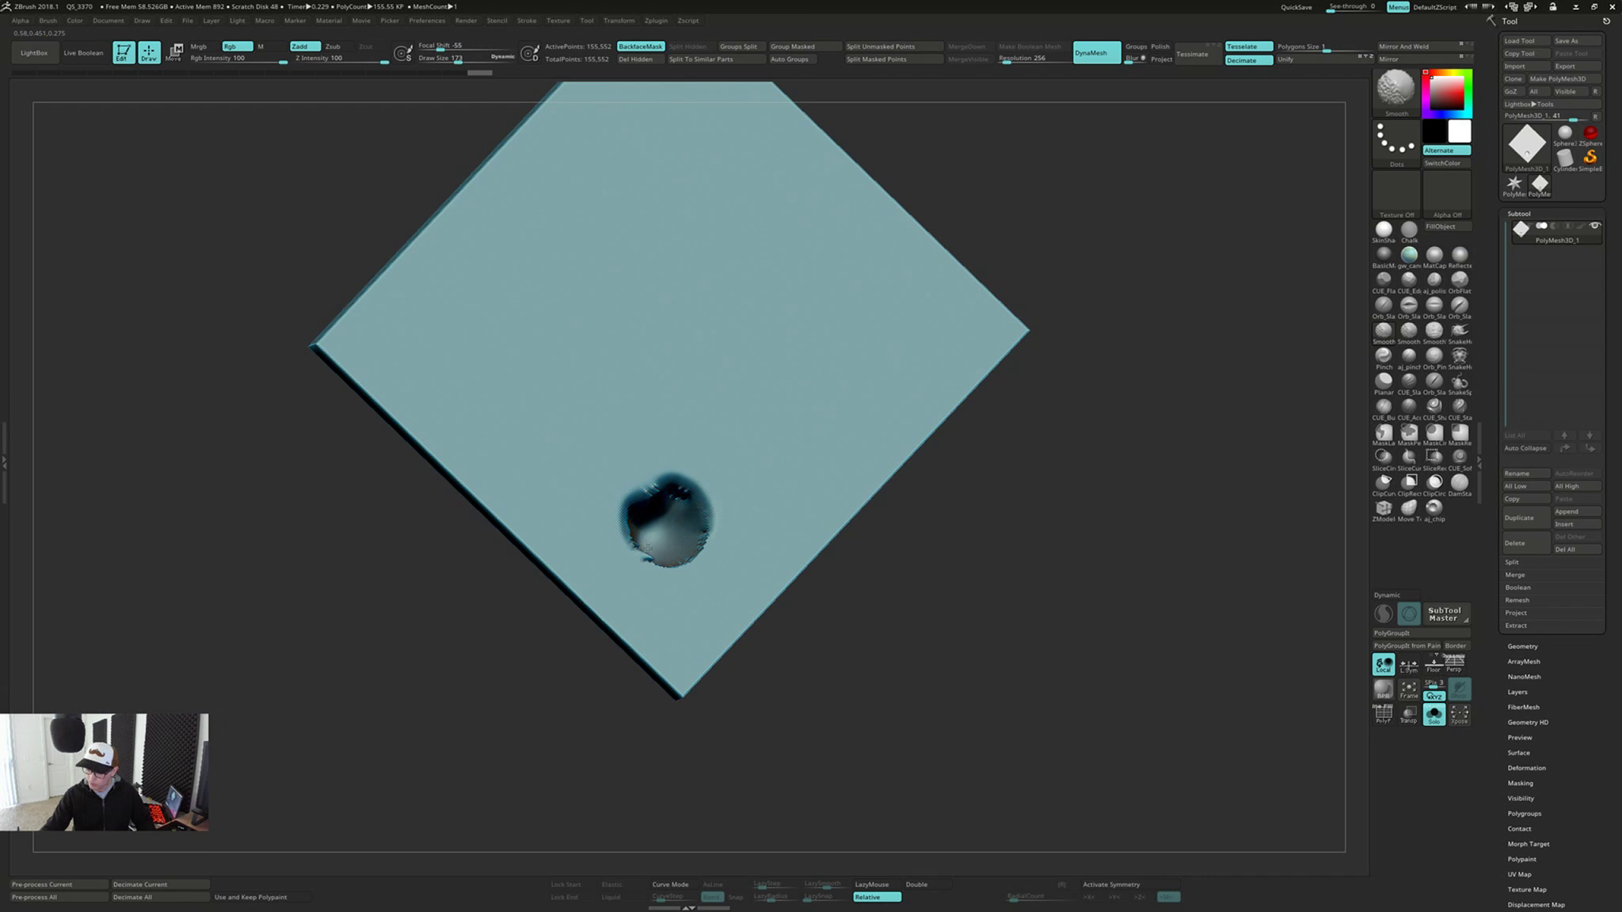
{"action": "left_click_drag", "start_coordinate": [651, 493], "coordinate": [670, 501], "text": "shift"}
{"action": "mouse_move", "coordinate": [673, 496]}
{"action": "right_mouse_down"}
{"action": "mouse_move", "coordinate": [952, 444]}
{"action": "mouse_move", "coordinate": [662, 545]}
{"action": "mouse_move", "coordinate": [681, 538]}
{"action": "right_mouse_up"}
{"action": "key", "text": "ctrl"}
{"action": "key", "text": "shift"}
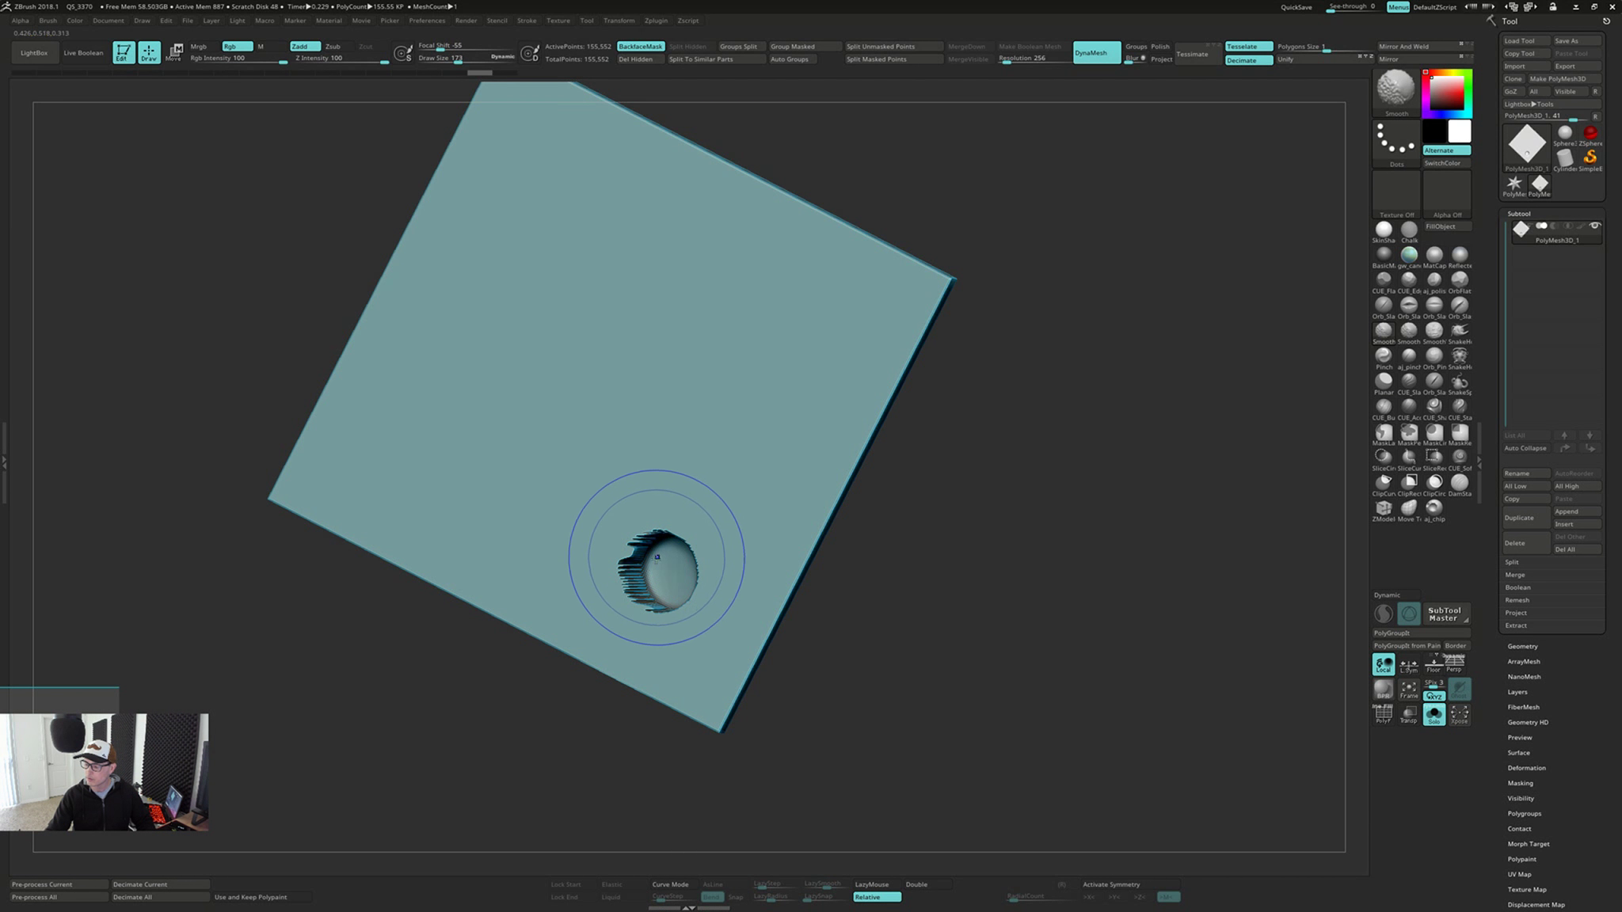
{"action": "mouse_move", "coordinate": [665, 546]}
{"action": "right_mouse_down"}
{"action": "mouse_move", "coordinate": [934, 554]}
{"action": "mouse_move", "coordinate": [697, 548]}
{"action": "mouse_move", "coordinate": [654, 554]}
{"action": "mouse_move", "coordinate": [652, 579]}
{"action": "mouse_move", "coordinate": [627, 536]}
{"action": "mouse_move", "coordinate": [673, 520]}
{"action": "mouse_move", "coordinate": [646, 534]}
{"action": "mouse_move", "coordinate": [648, 507]}
{"action": "right_mouse_up"}
{"action": "key", "text": "shift"}
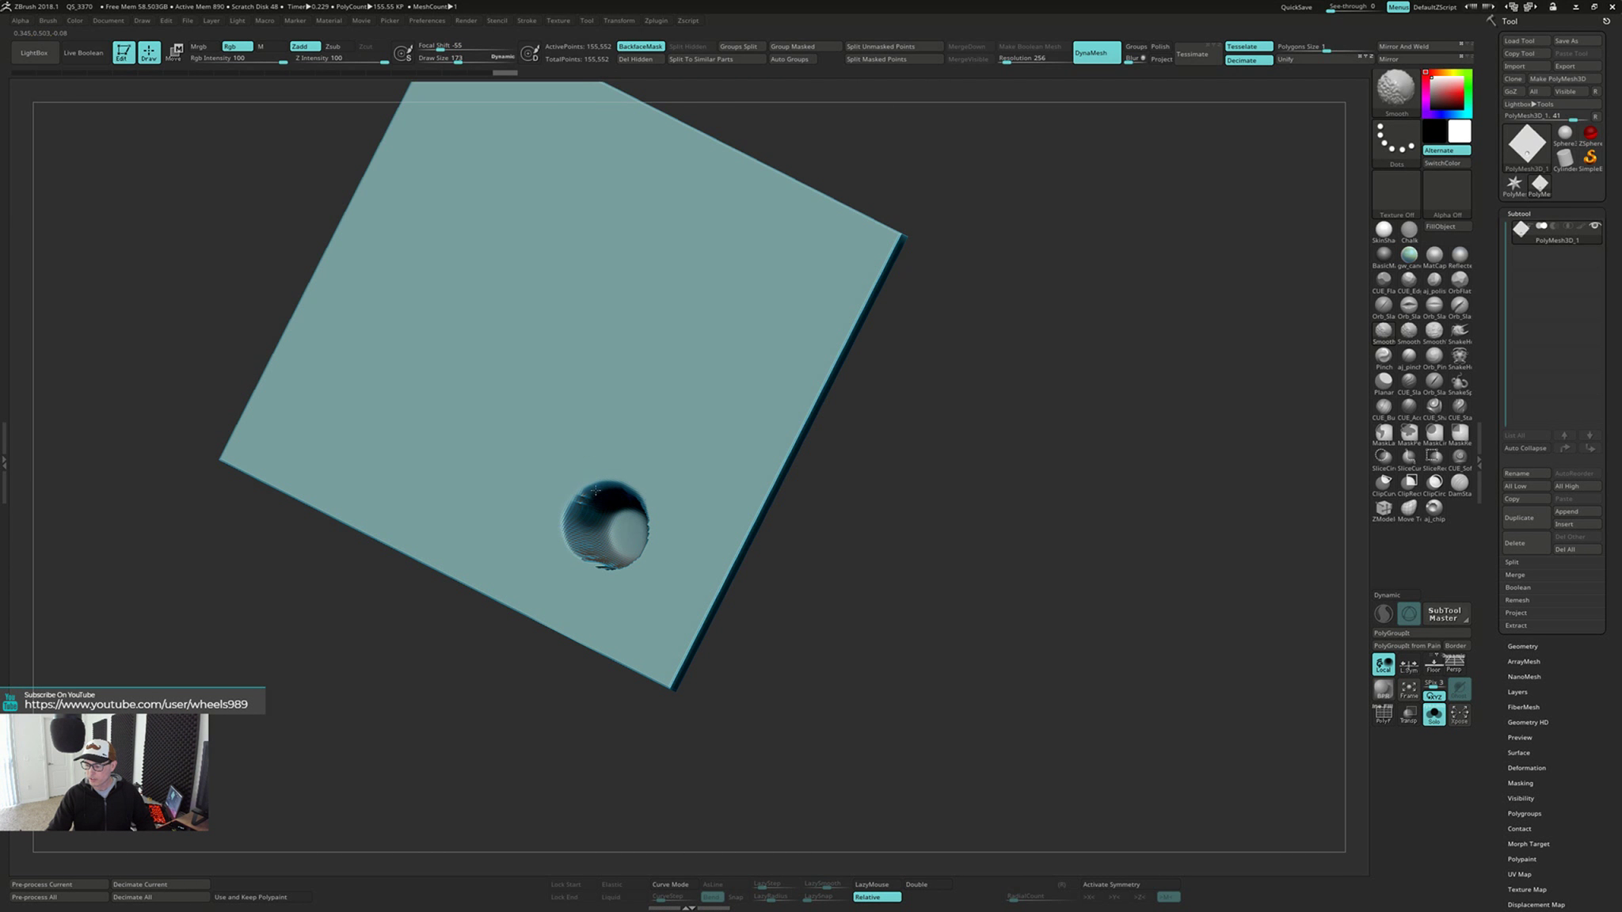
Try smoothing the inside of the back-face dent and flattening the surface beside it with Planar
{"action": "left_click_drag", "start_coordinate": [595, 491], "coordinate": [604, 500], "text": "shift"}
{"action": "right_click_drag", "start_coordinate": [610, 495], "coordinate": [663, 481]}
{"action": "left_click_drag", "start_coordinate": [659, 485], "coordinate": [639, 529], "text": "shift"}
{"action": "mouse_move", "coordinate": [638, 529]}
{"action": "right_mouse_down"}
{"action": "mouse_move", "coordinate": [606, 563]}
{"action": "mouse_move", "coordinate": [660, 524]}
{"action": "mouse_move", "coordinate": [663, 452]}
{"action": "right_mouse_up"}
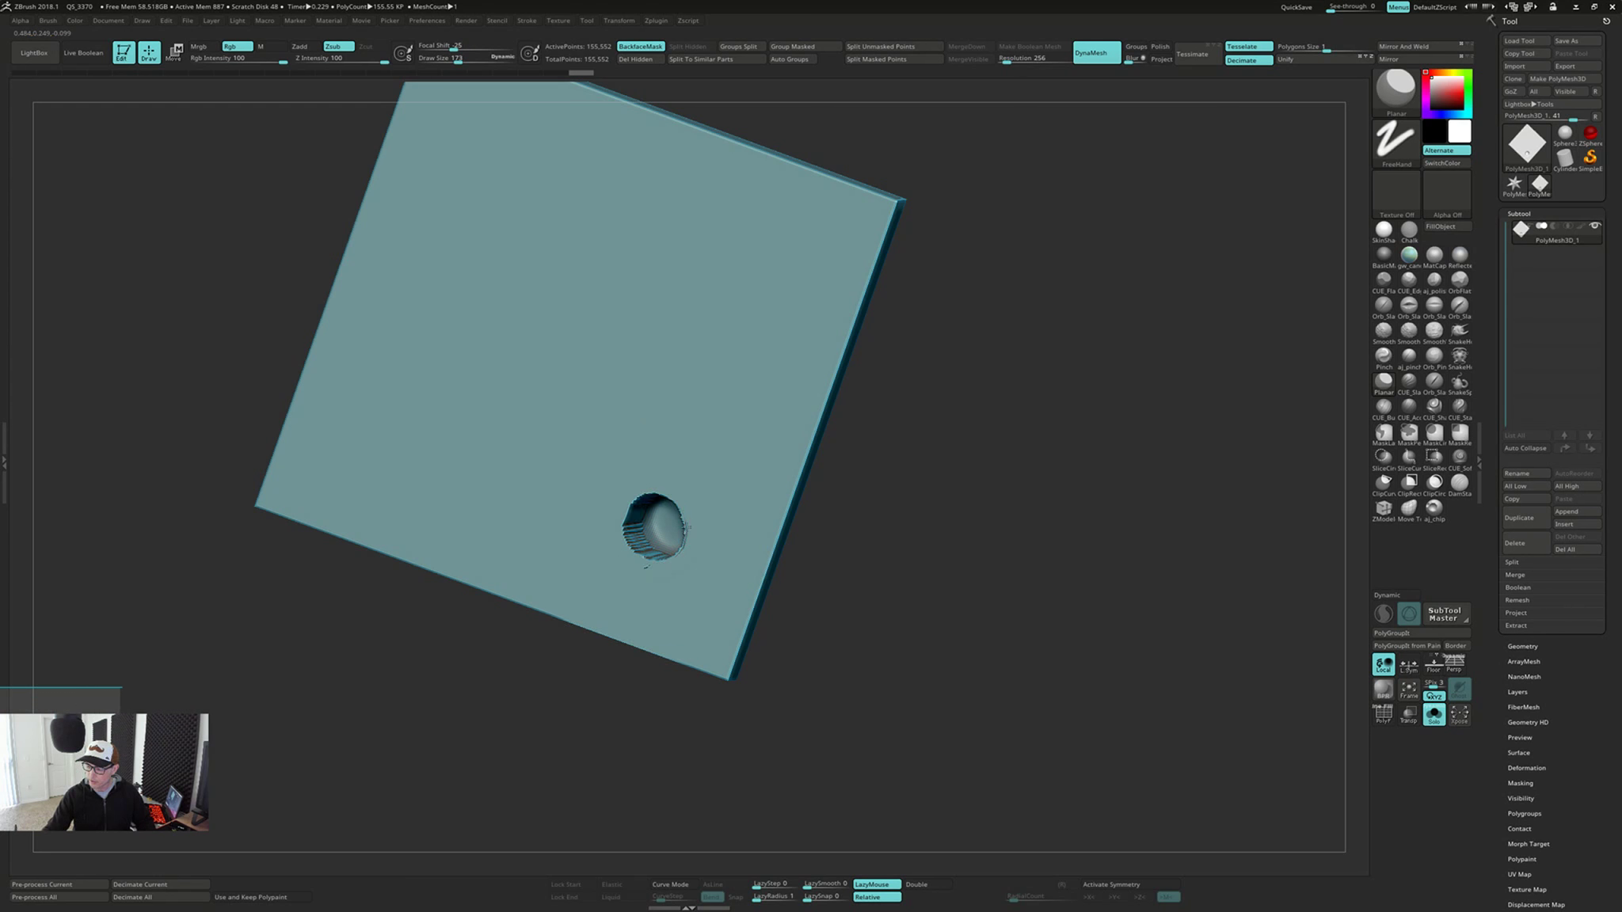
{"action": "mouse_move", "coordinate": [691, 505]}
{"action": "right_mouse_down"}
{"action": "mouse_move", "coordinate": [815, 504]}
{"action": "mouse_move", "coordinate": [707, 492]}
{"action": "mouse_move", "coordinate": [689, 473]}
{"action": "mouse_move", "coordinate": [700, 516]}
{"action": "mouse_move", "coordinate": [636, 511]}
{"action": "mouse_move", "coordinate": [625, 541]}
{"action": "mouse_move", "coordinate": [637, 520]}
{"action": "mouse_move", "coordinate": [582, 483]}
{"action": "right_mouse_up"}
{"action": "key", "text": "shift"}
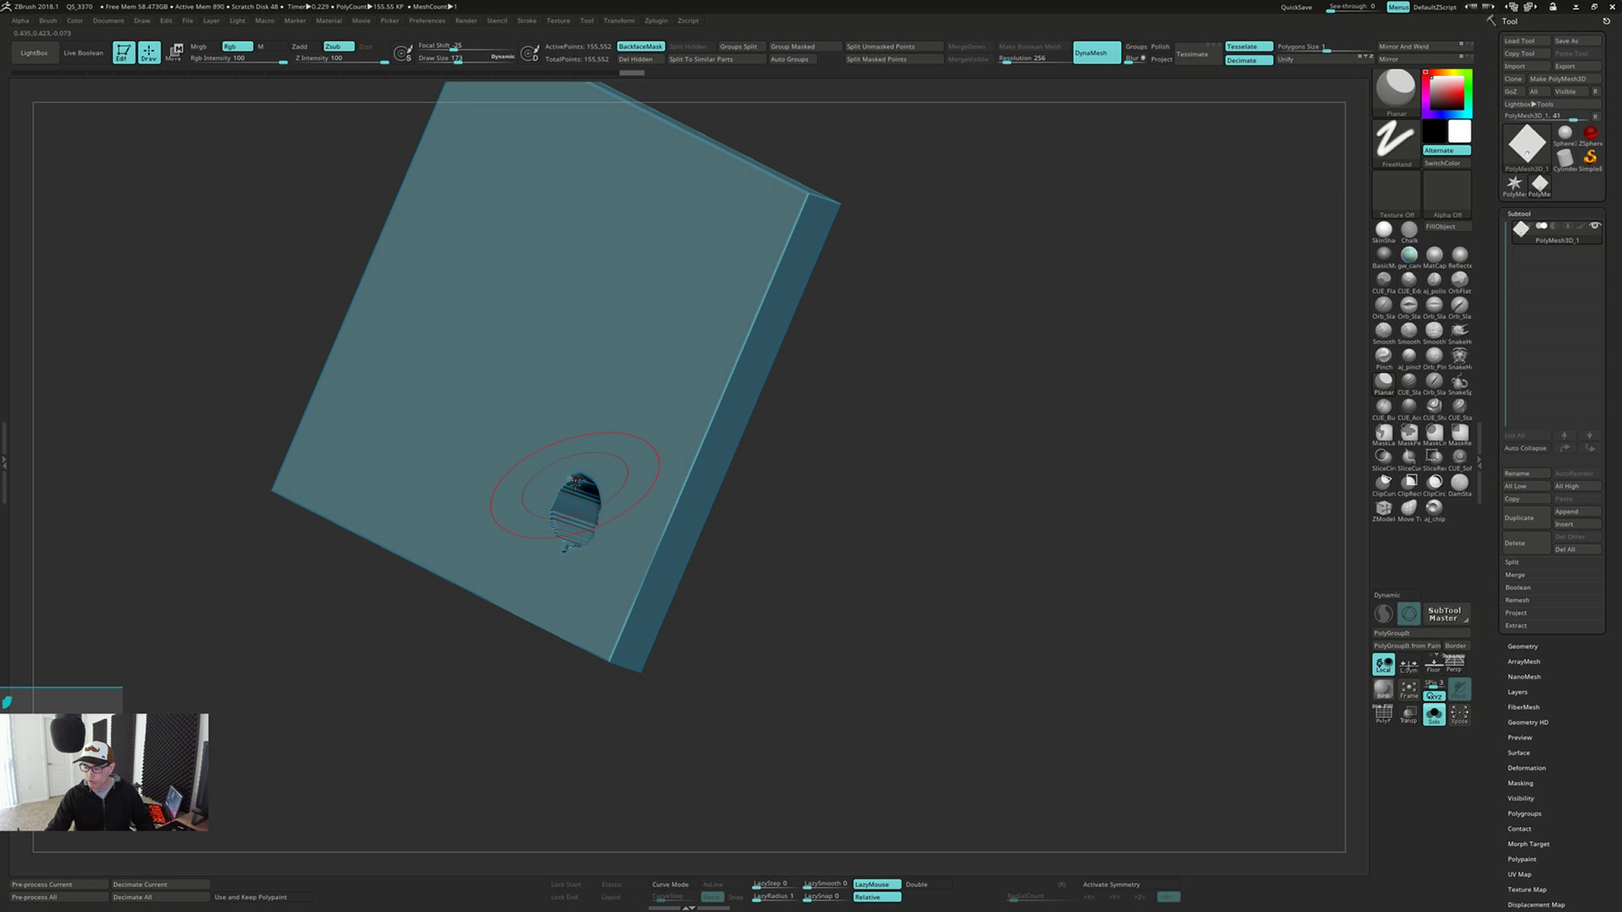
Try leveling the dent's torn inner walls and rim with repeated Planar and smoothing strokes from oblique angles
{"action": "left_click_drag", "start_coordinate": [581, 483], "coordinate": [573, 512], "text": "shift"}
{"action": "mouse_move", "coordinate": [574, 511]}
{"action": "right_mouse_down"}
{"action": "mouse_move", "coordinate": [580, 540]}
{"action": "mouse_move", "coordinate": [572, 516]}
{"action": "right_mouse_up"}
{"action": "left_click_drag", "start_coordinate": [572, 516], "coordinate": [578, 530], "text": "shift"}
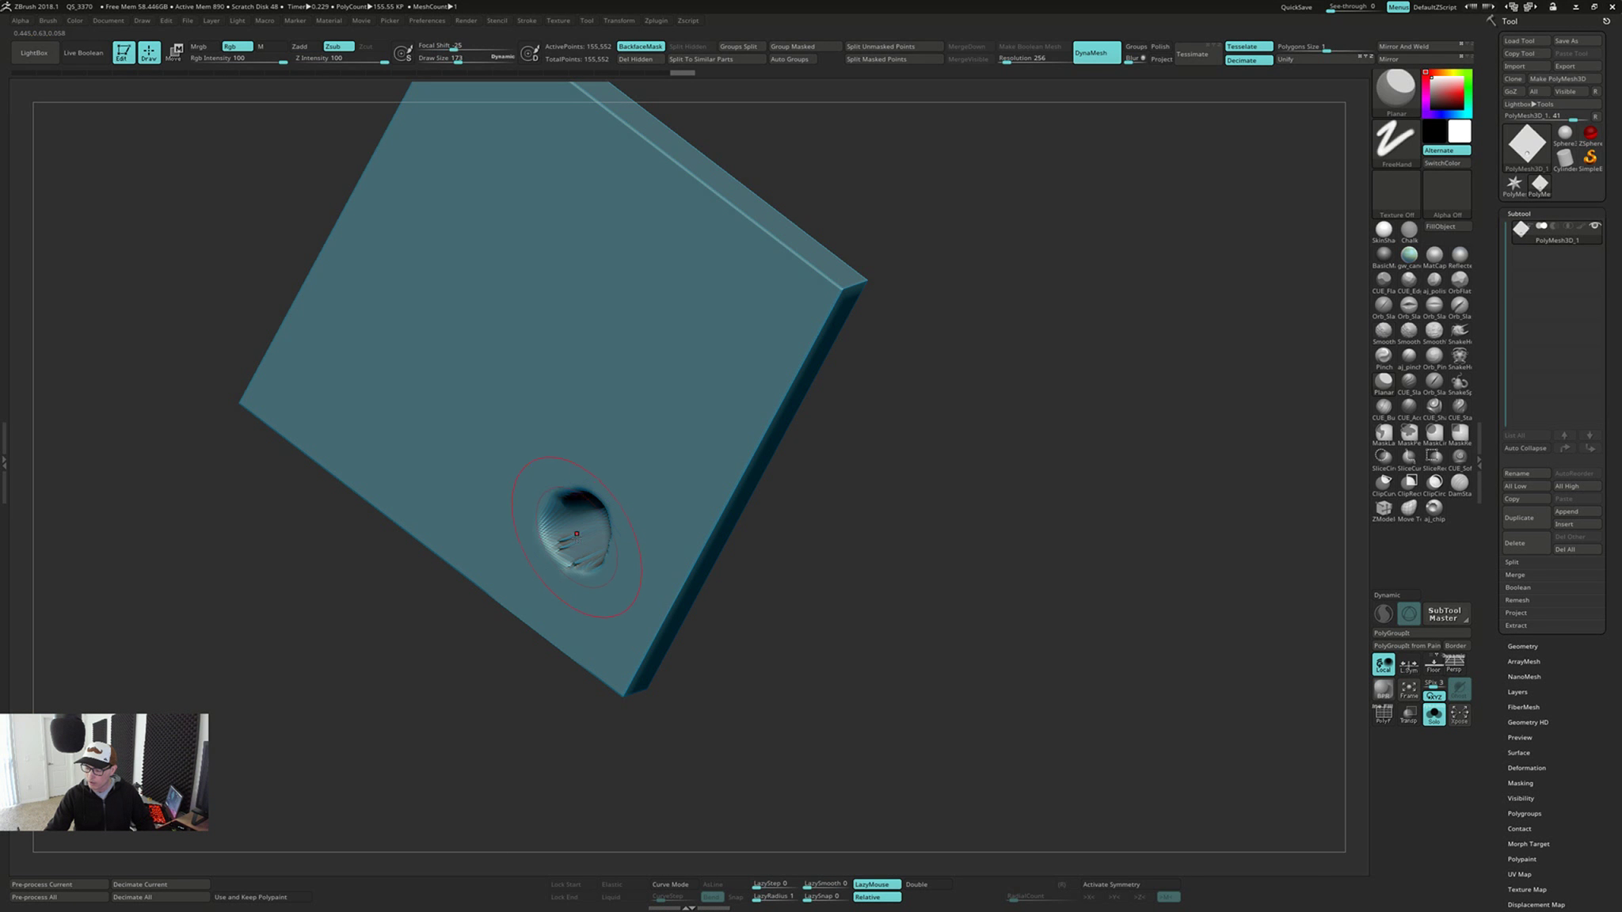
{"action": "right_click_drag", "start_coordinate": [578, 531], "coordinate": [597, 540]}
{"action": "left_click_drag", "start_coordinate": [597, 540], "coordinate": [577, 540], "text": "shift"}
{"action": "right_click_drag", "start_coordinate": [578, 540], "coordinate": [651, 523]}
{"action": "mouse_move", "coordinate": [651, 522]}
{"action": "left_mouse_down"}
{"action": "mouse_move", "coordinate": [672, 532]}
{"action": "mouse_move", "coordinate": [654, 515]}
{"action": "left_mouse_up"}
{"action": "right_click_drag", "start_coordinate": [654, 515], "coordinate": [640, 485]}
{"action": "left_click_drag", "start_coordinate": [639, 485], "coordinate": [634, 489], "text": "shift"}
{"action": "right_click_drag", "start_coordinate": [634, 489], "coordinate": [651, 507]}
{"action": "left_click_drag", "start_coordinate": [651, 507], "coordinate": [643, 514], "text": "shift"}
{"action": "mouse_move", "coordinate": [643, 513]}
{"action": "right_mouse_down"}
{"action": "mouse_move", "coordinate": [634, 541]}
{"action": "mouse_move", "coordinate": [602, 533]}
{"action": "right_mouse_up"}
{"action": "left_click_drag", "start_coordinate": [602, 532], "coordinate": [620, 532], "text": "shift"}
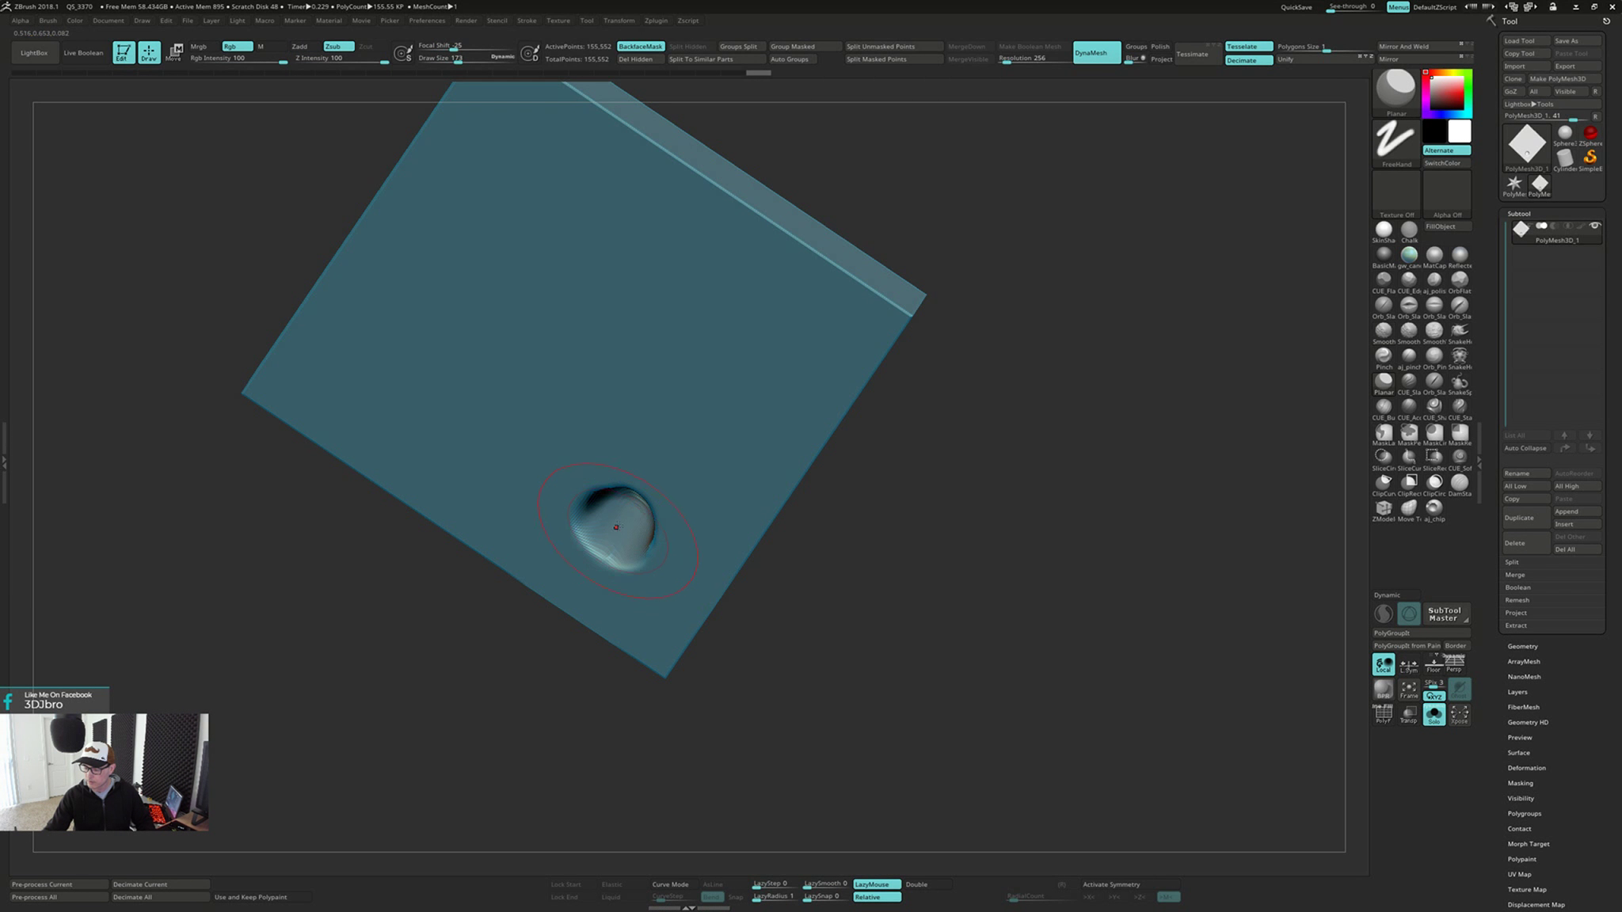
{"action": "right_click_drag", "start_coordinate": [620, 532], "coordinate": [659, 440]}
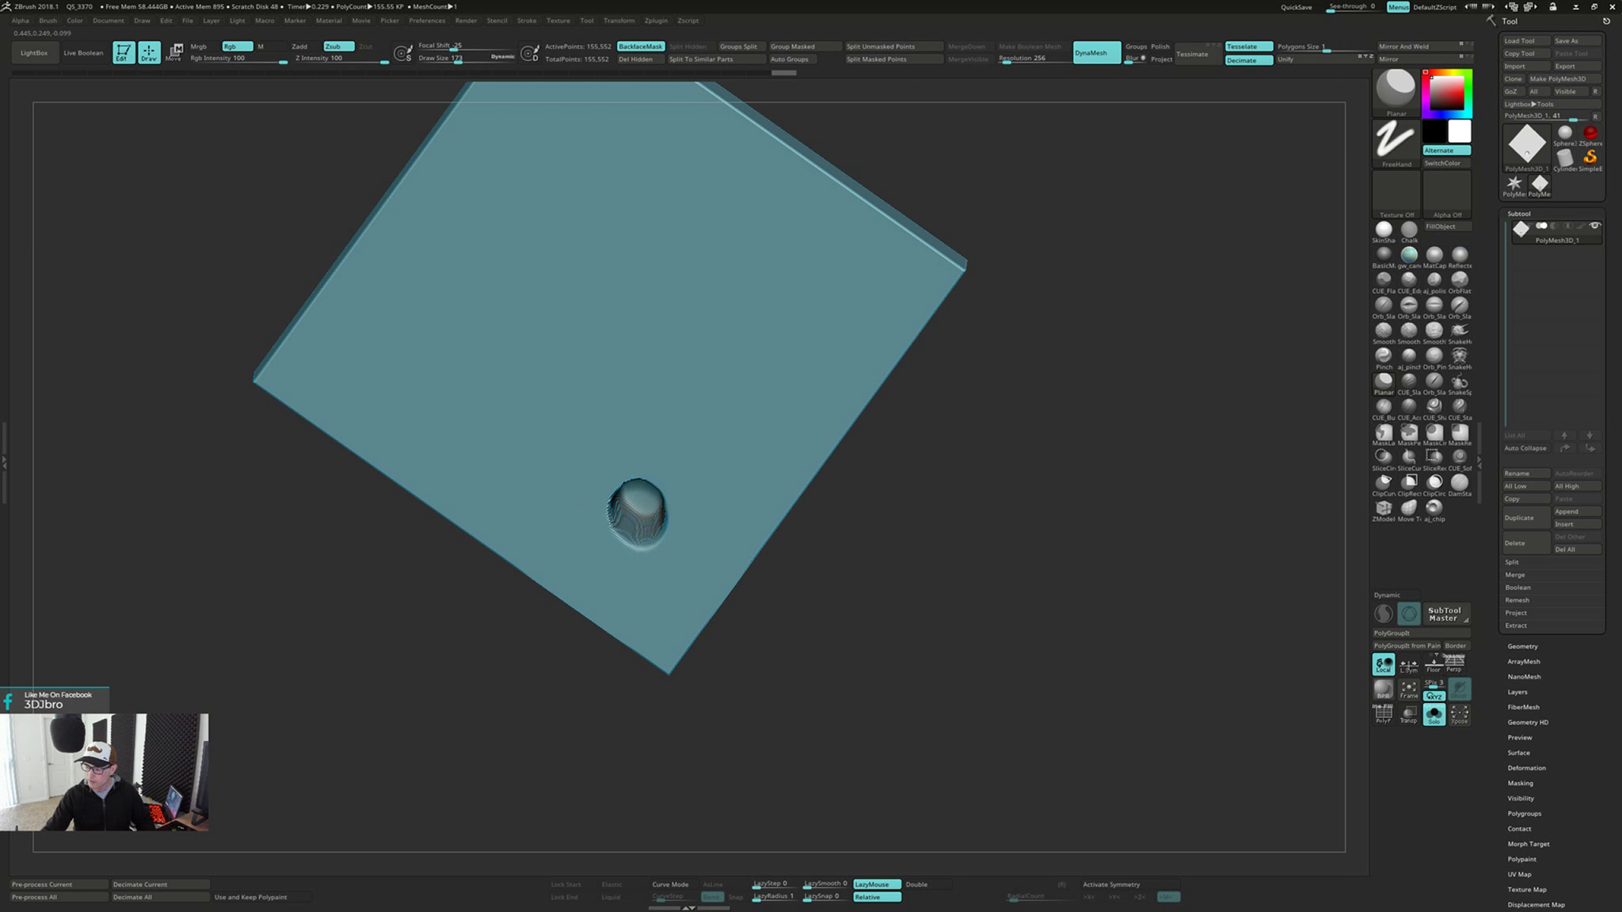
{"action": "mouse_move", "coordinate": [669, 498]}
{"action": "right_mouse_down"}
{"action": "mouse_move", "coordinate": [657, 507]}
{"action": "mouse_move", "coordinate": [651, 489]}
{"action": "right_mouse_up"}
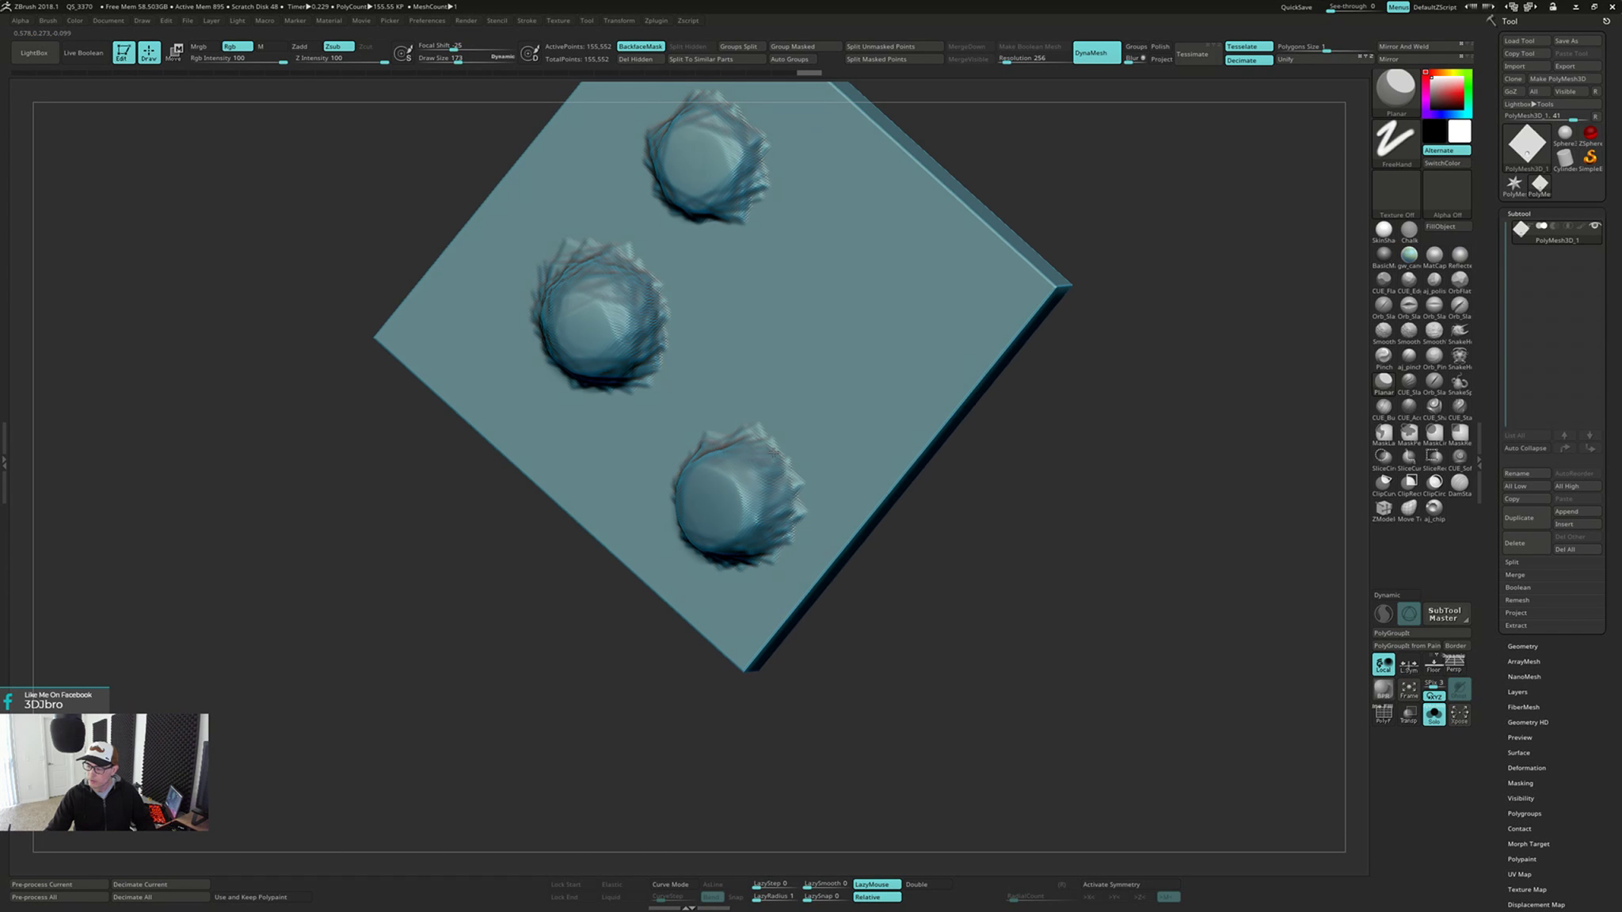
Undo the last stroke, and try another pass of flattening and smoothing around the back-face dent
{"action": "right_click_drag", "start_coordinate": [774, 452], "coordinate": [897, 526]}
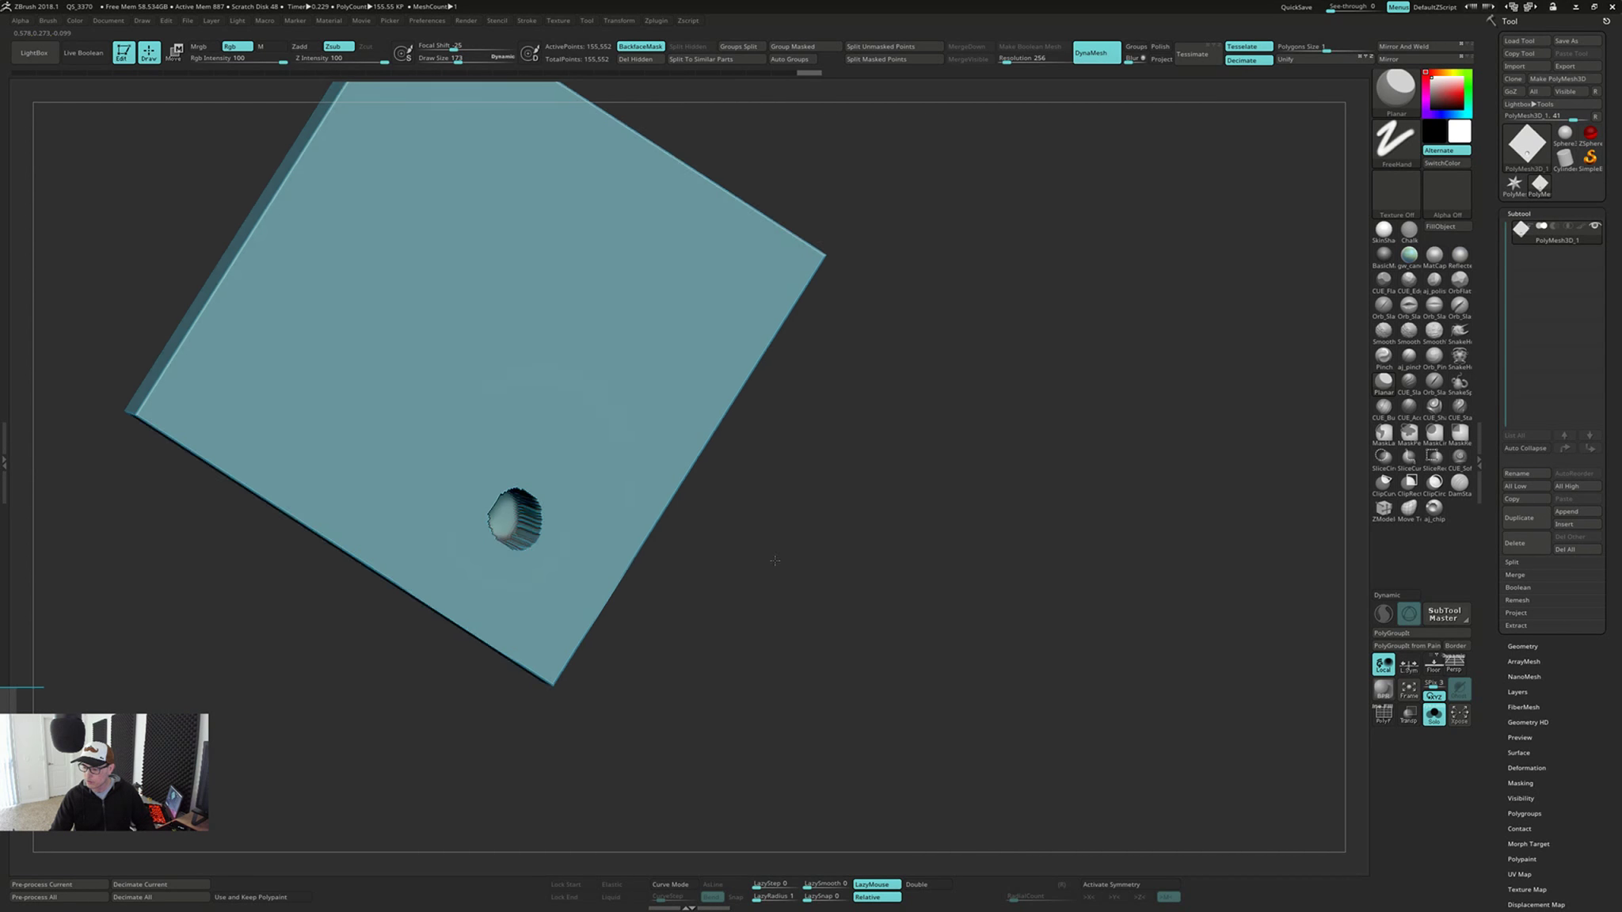
{"action": "mouse_move", "coordinate": [841, 563]}
{"action": "left_mouse_down", "text": "ctrl"}
{"action": "mouse_move", "coordinate": [842, 582]}
{"action": "mouse_move", "coordinate": [825, 530]}
{"action": "left_mouse_up", "text": "ctrl"}
{"action": "key", "text": "ctrl+z"}
{"action": "right_click_drag", "start_coordinate": [825, 530], "coordinate": [790, 582]}
{"action": "mouse_move", "coordinate": [502, 503]}
{"action": "right_mouse_down"}
{"action": "mouse_move", "coordinate": [448, 536]}
{"action": "mouse_move", "coordinate": [464, 499]}
{"action": "right_mouse_up"}
{"action": "key", "text": "shift"}
{"action": "mouse_move", "coordinate": [469, 508]}
{"action": "right_mouse_down"}
{"action": "mouse_move", "coordinate": [442, 507]}
{"action": "mouse_move", "coordinate": [449, 567]}
{"action": "mouse_move", "coordinate": [528, 510]}
{"action": "mouse_move", "coordinate": [459, 535]}
{"action": "right_mouse_up"}
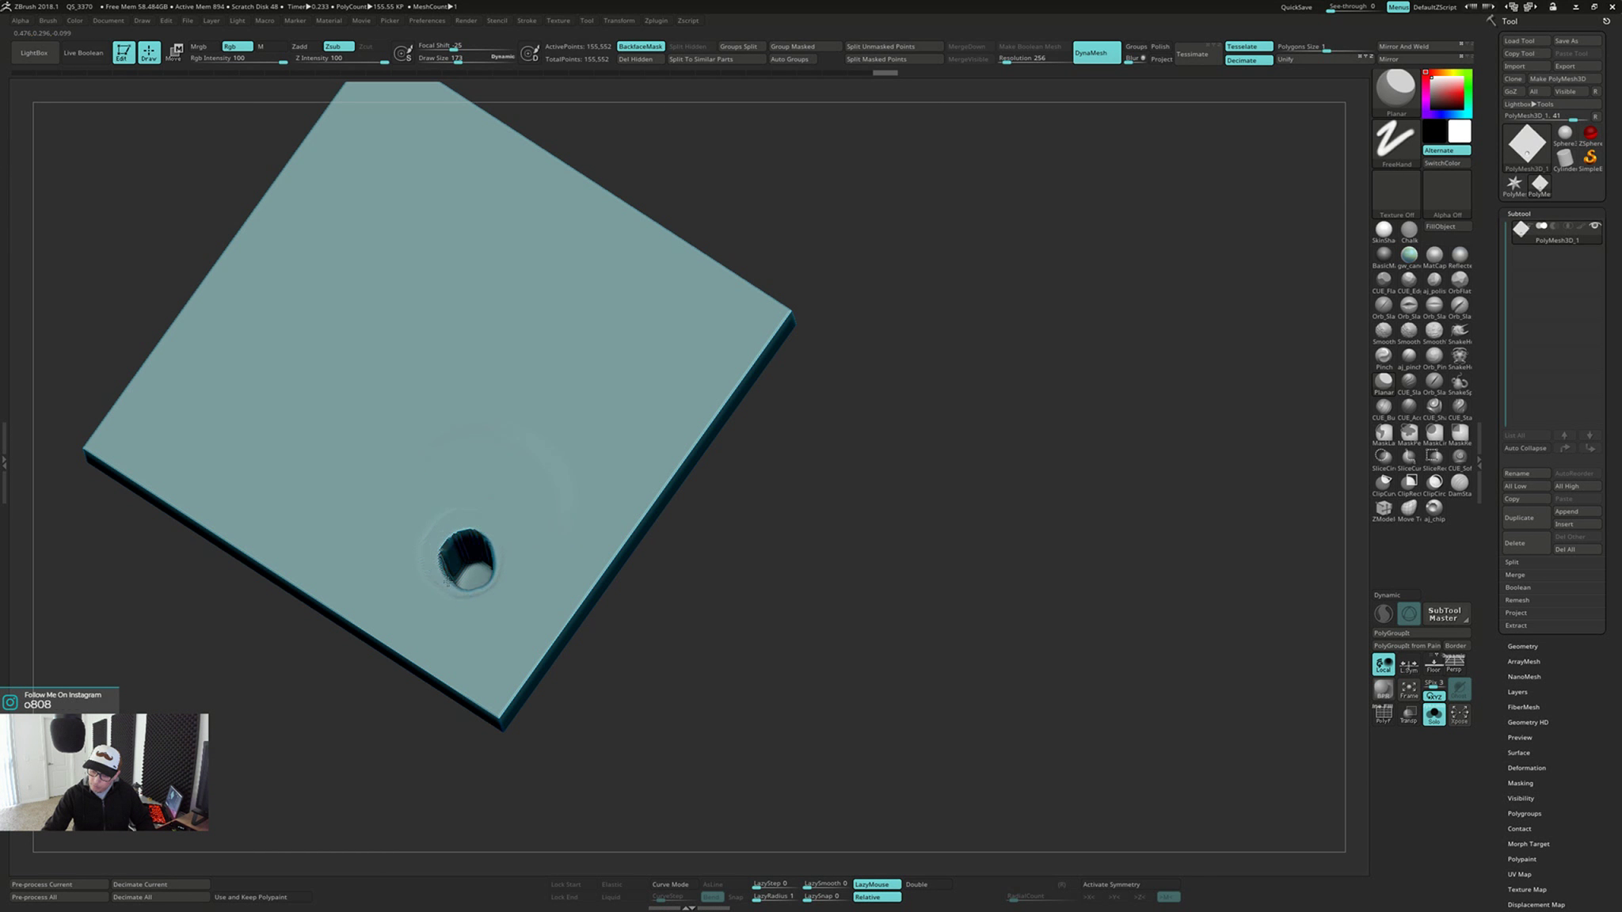
Try narrowing the back-face dent by alternating Planar strokes around its rim with smoothing strokes inside it
{"action": "mouse_move", "coordinate": [491, 552]}
{"action": "right_mouse_down"}
{"action": "mouse_move", "coordinate": [473, 535]}
{"action": "mouse_move", "coordinate": [497, 539]}
{"action": "mouse_move", "coordinate": [464, 559]}
{"action": "right_mouse_up"}
{"action": "key", "text": "shift"}
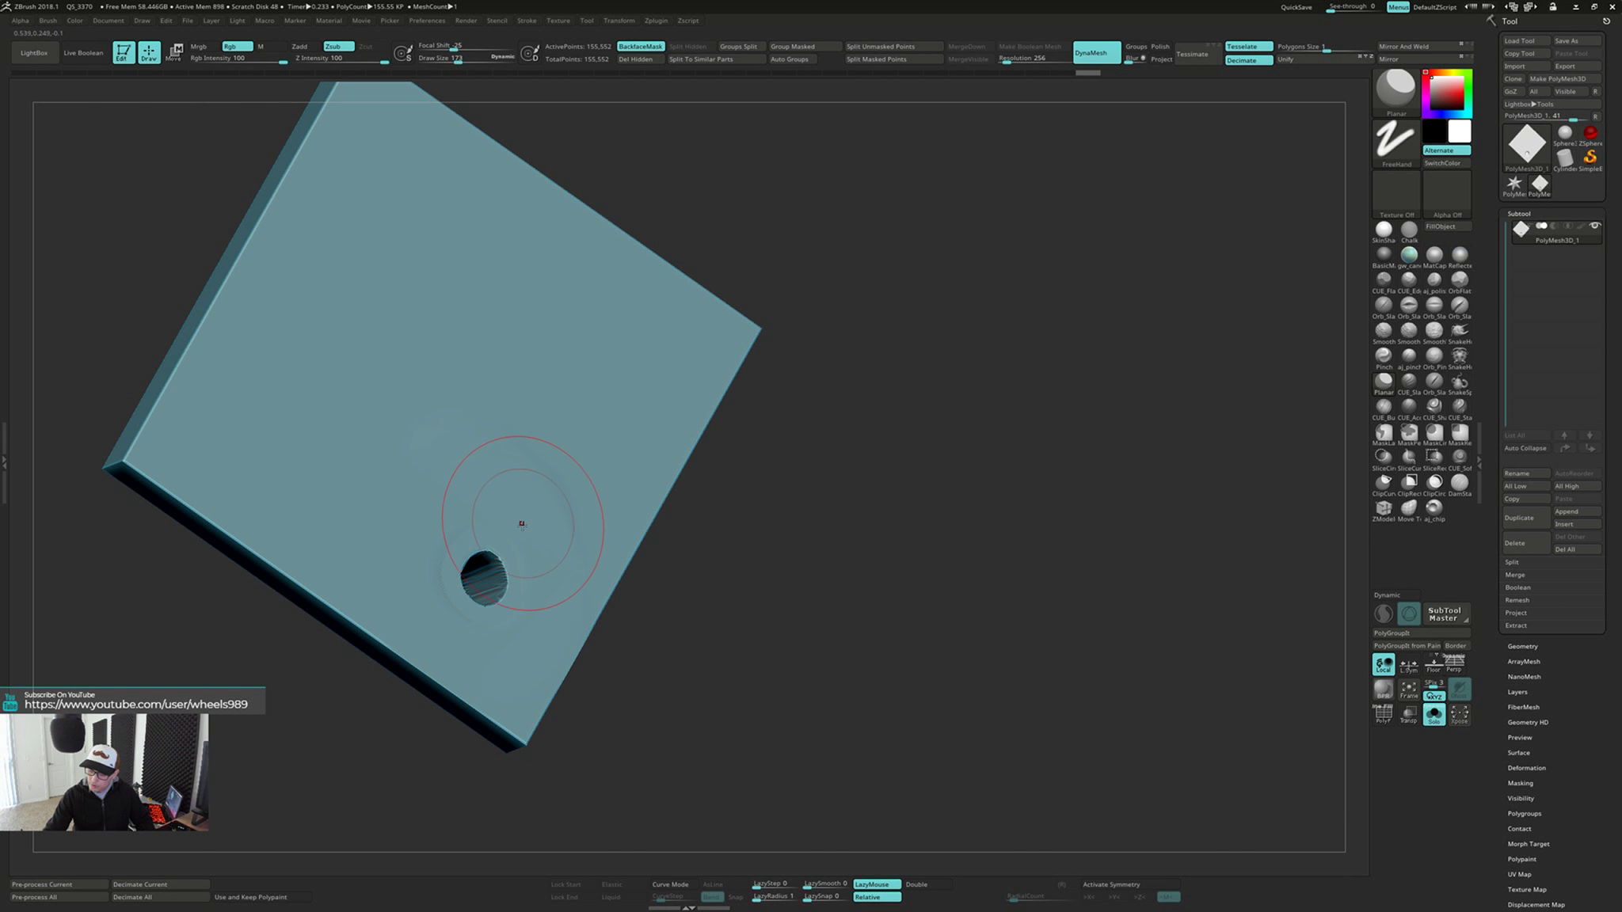
{"action": "mouse_move", "coordinate": [518, 528]}
{"action": "right_mouse_down"}
{"action": "mouse_move", "coordinate": [469, 577]}
{"action": "mouse_move", "coordinate": [480, 600]}
{"action": "mouse_move", "coordinate": [484, 528]}
{"action": "right_mouse_up"}
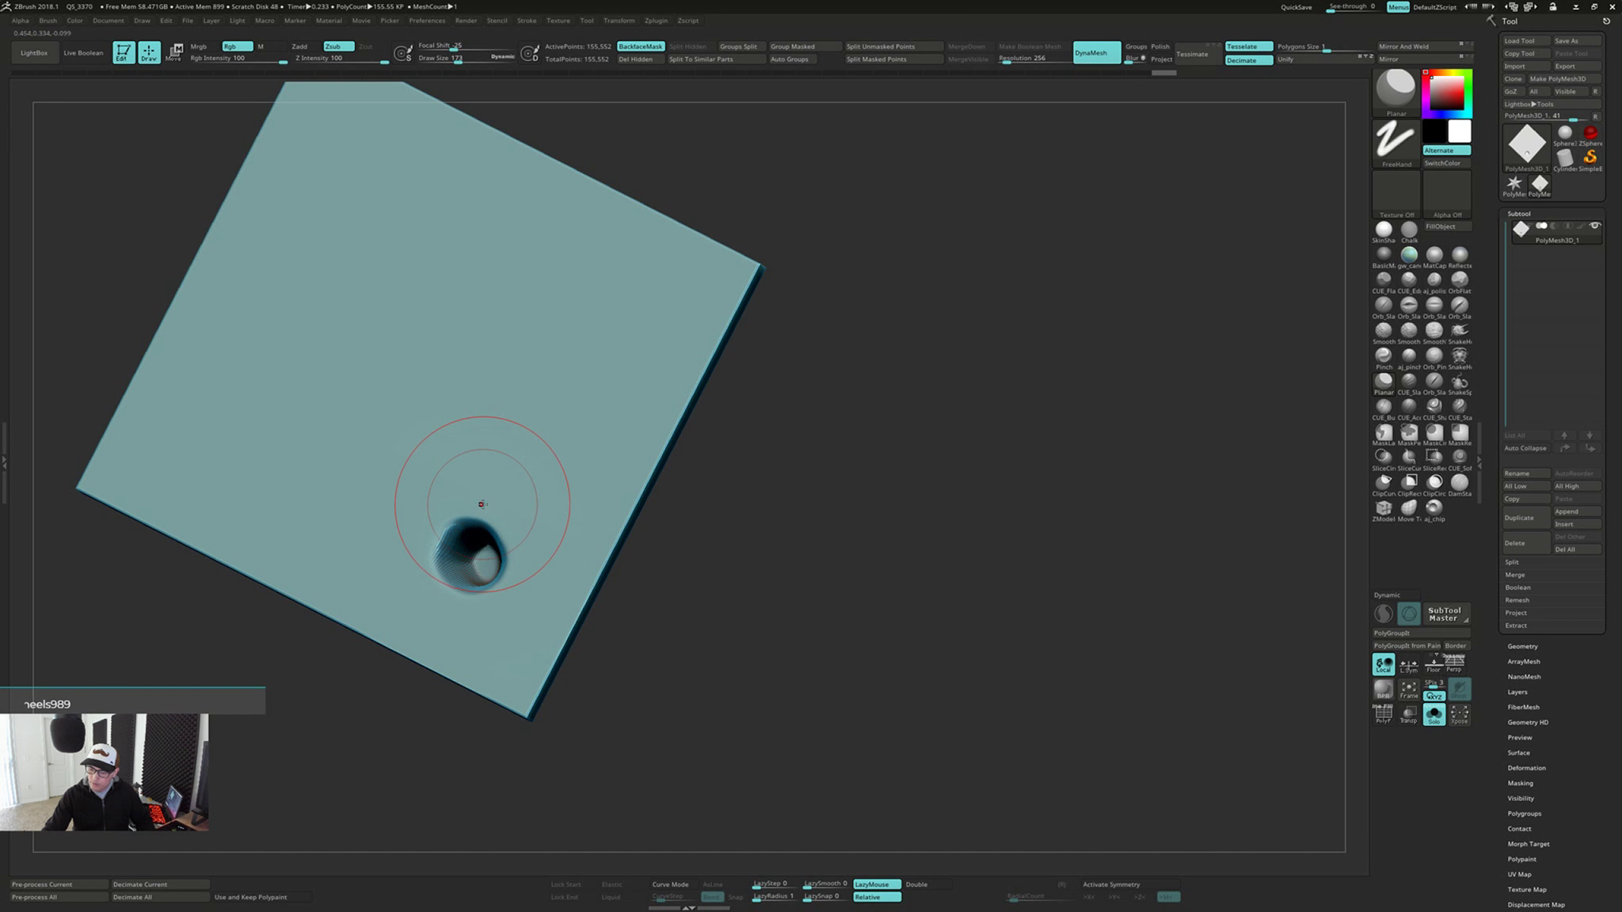
{"action": "right_click_drag", "start_coordinate": [464, 511], "coordinate": [496, 549]}
{"action": "left_click_drag", "start_coordinate": [489, 552], "coordinate": [487, 567], "text": "shift"}
{"action": "right_click_drag", "start_coordinate": [488, 567], "coordinate": [473, 542]}
{"action": "left_click_drag", "start_coordinate": [474, 542], "coordinate": [471, 541], "text": "shift"}
{"action": "mouse_move", "coordinate": [474, 571]}
{"action": "right_mouse_down"}
{"action": "mouse_move", "coordinate": [498, 570]}
{"action": "mouse_move", "coordinate": [538, 516]}
{"action": "mouse_move", "coordinate": [539, 570]}
{"action": "mouse_move", "coordinate": [521, 538]}
{"action": "right_mouse_up"}
{"action": "left_click_drag", "start_coordinate": [522, 570], "coordinate": [522, 566]}
{"action": "right_click_drag", "start_coordinate": [522, 566], "coordinate": [542, 573]}
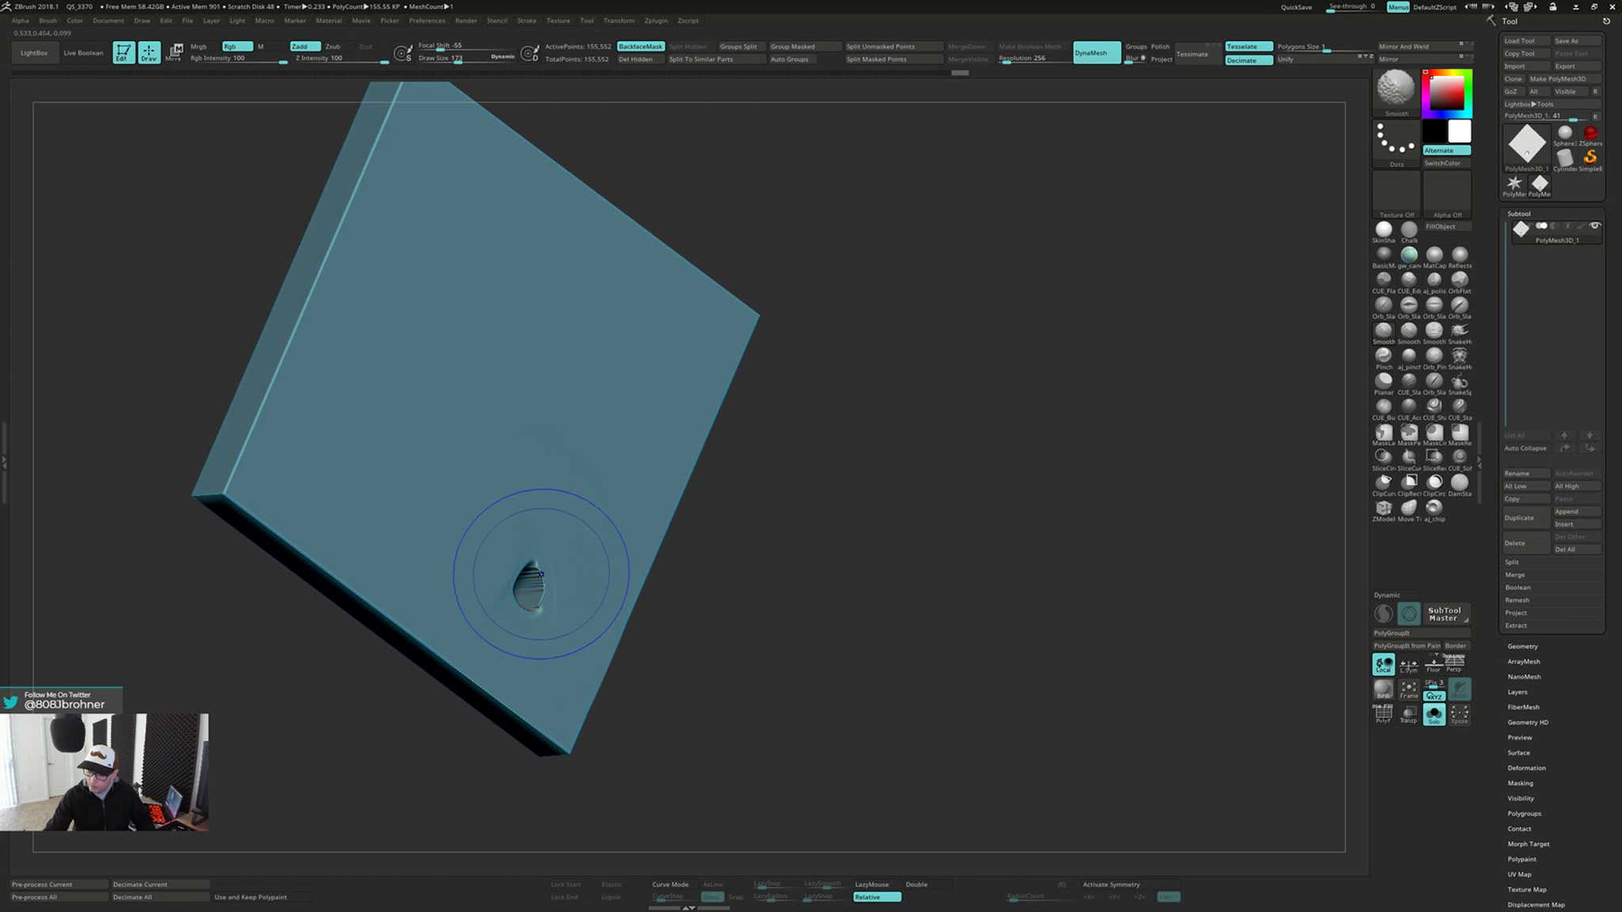
Try closing the remaining small hole with smoothing and Planar strokes across its edges
{"action": "left_click_drag", "start_coordinate": [535, 594], "coordinate": [529, 531], "text": "shift"}
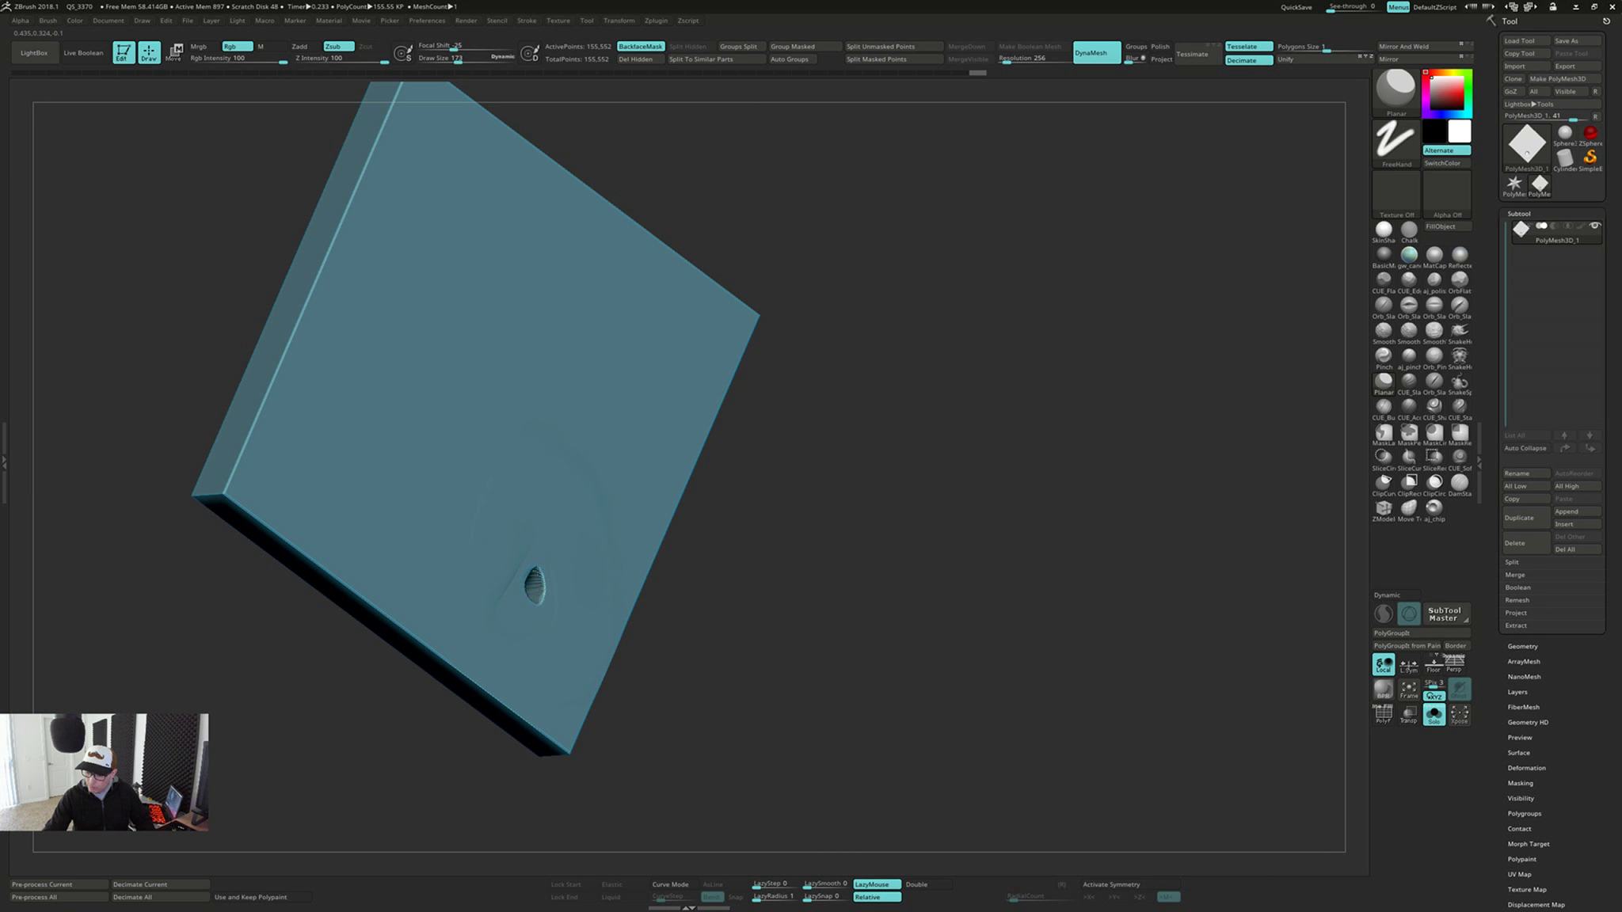
{"action": "mouse_move", "coordinate": [537, 567]}
{"action": "right_mouse_down"}
{"action": "mouse_move", "coordinate": [514, 568]}
{"action": "mouse_move", "coordinate": [530, 588]}
{"action": "mouse_move", "coordinate": [550, 561]}
{"action": "right_mouse_up"}
{"action": "left_click_drag", "start_coordinate": [548, 567], "coordinate": [546, 576], "text": "shift"}
{"action": "right_click_drag", "start_coordinate": [546, 576], "coordinate": [532, 592]}
{"action": "left_click_drag", "start_coordinate": [538, 587], "coordinate": [557, 585], "text": "shift"}
Inspect the front-face bumps, and rewind the undo history to the dent's state before the repair strokes
{"action": "mouse_move", "coordinate": [589, 553]}
{"action": "right_mouse_down"}
{"action": "mouse_move", "coordinate": [587, 536]}
{"action": "mouse_move", "coordinate": [546, 542]}
{"action": "mouse_move", "coordinate": [737, 575]}
{"action": "mouse_move", "coordinate": [841, 633]}
{"action": "mouse_move", "coordinate": [859, 619]}
{"action": "mouse_move", "coordinate": [601, 546]}
{"action": "mouse_move", "coordinate": [797, 633]}
{"action": "right_mouse_up"}
{"action": "key", "text": "ctrl"}
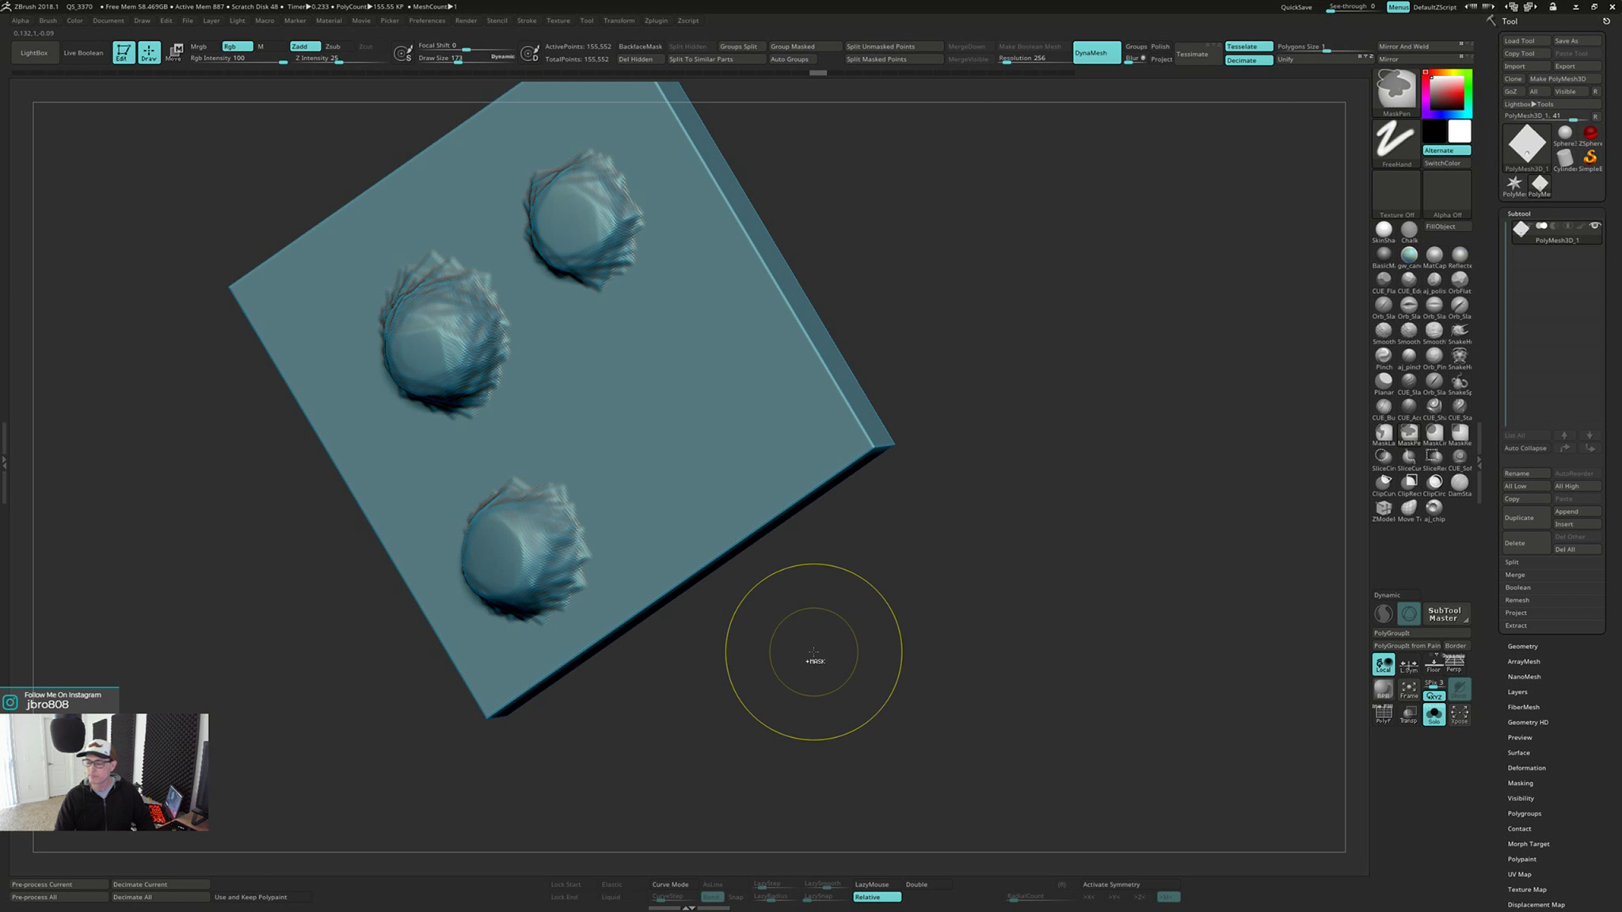
{"action": "mouse_move", "coordinate": [831, 638]}
{"action": "right_mouse_down"}
{"action": "mouse_move", "coordinate": [742, 672]}
{"action": "mouse_move", "coordinate": [853, 639]}
{"action": "right_mouse_up"}
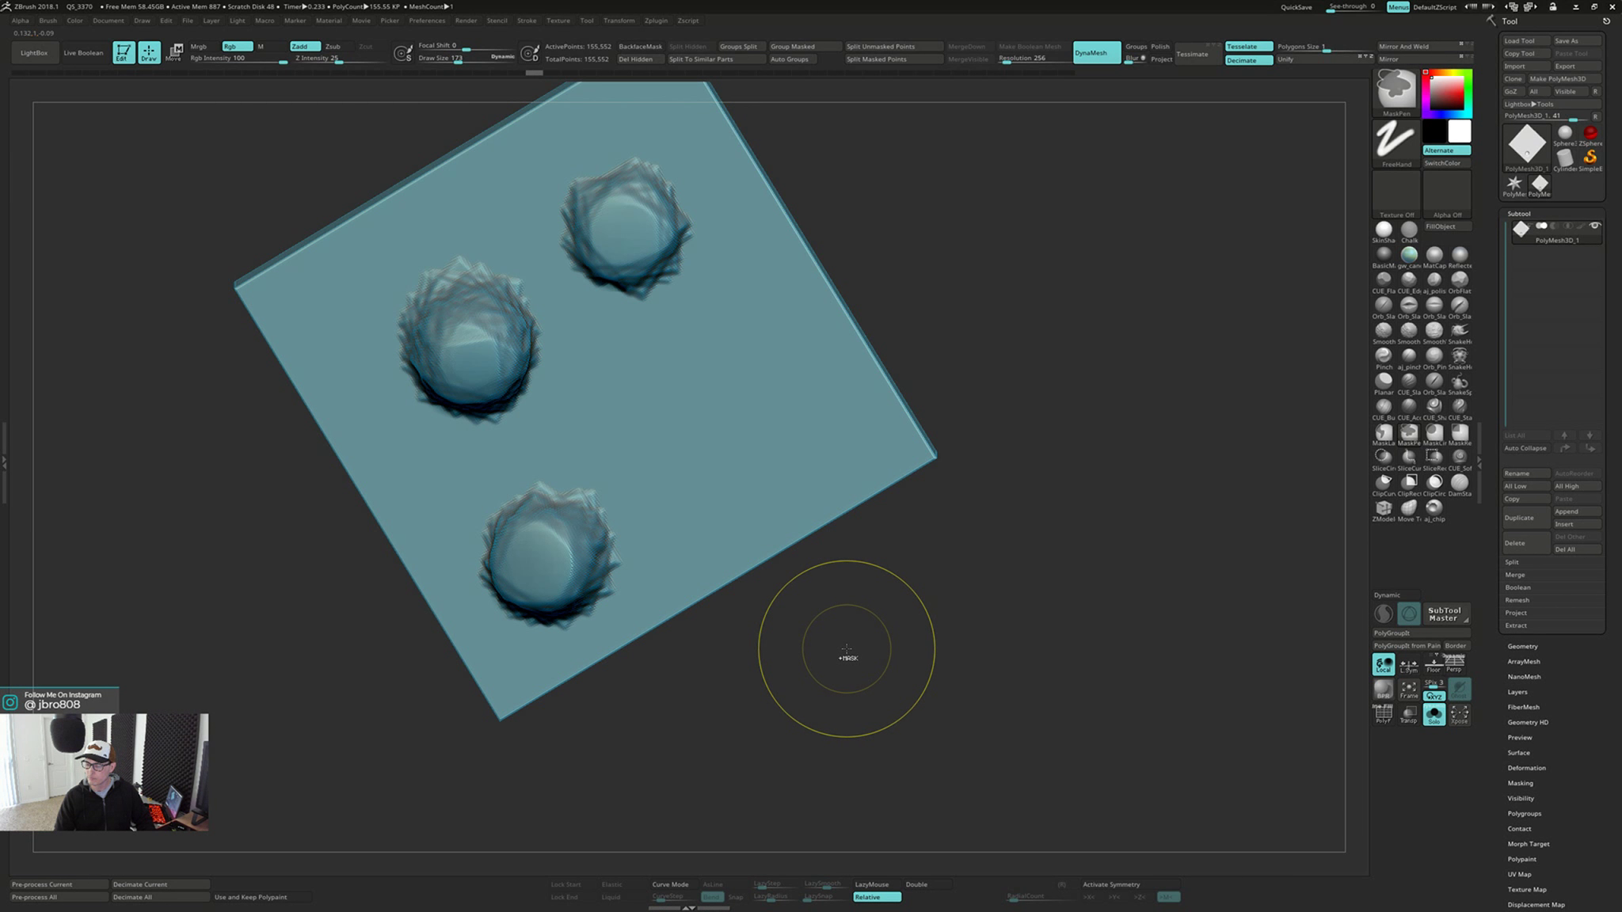
{"action": "mouse_move", "coordinate": [851, 648]}
{"action": "right_mouse_down"}
{"action": "mouse_move", "coordinate": [827, 669]}
{"action": "mouse_move", "coordinate": [874, 621]}
{"action": "right_mouse_up"}
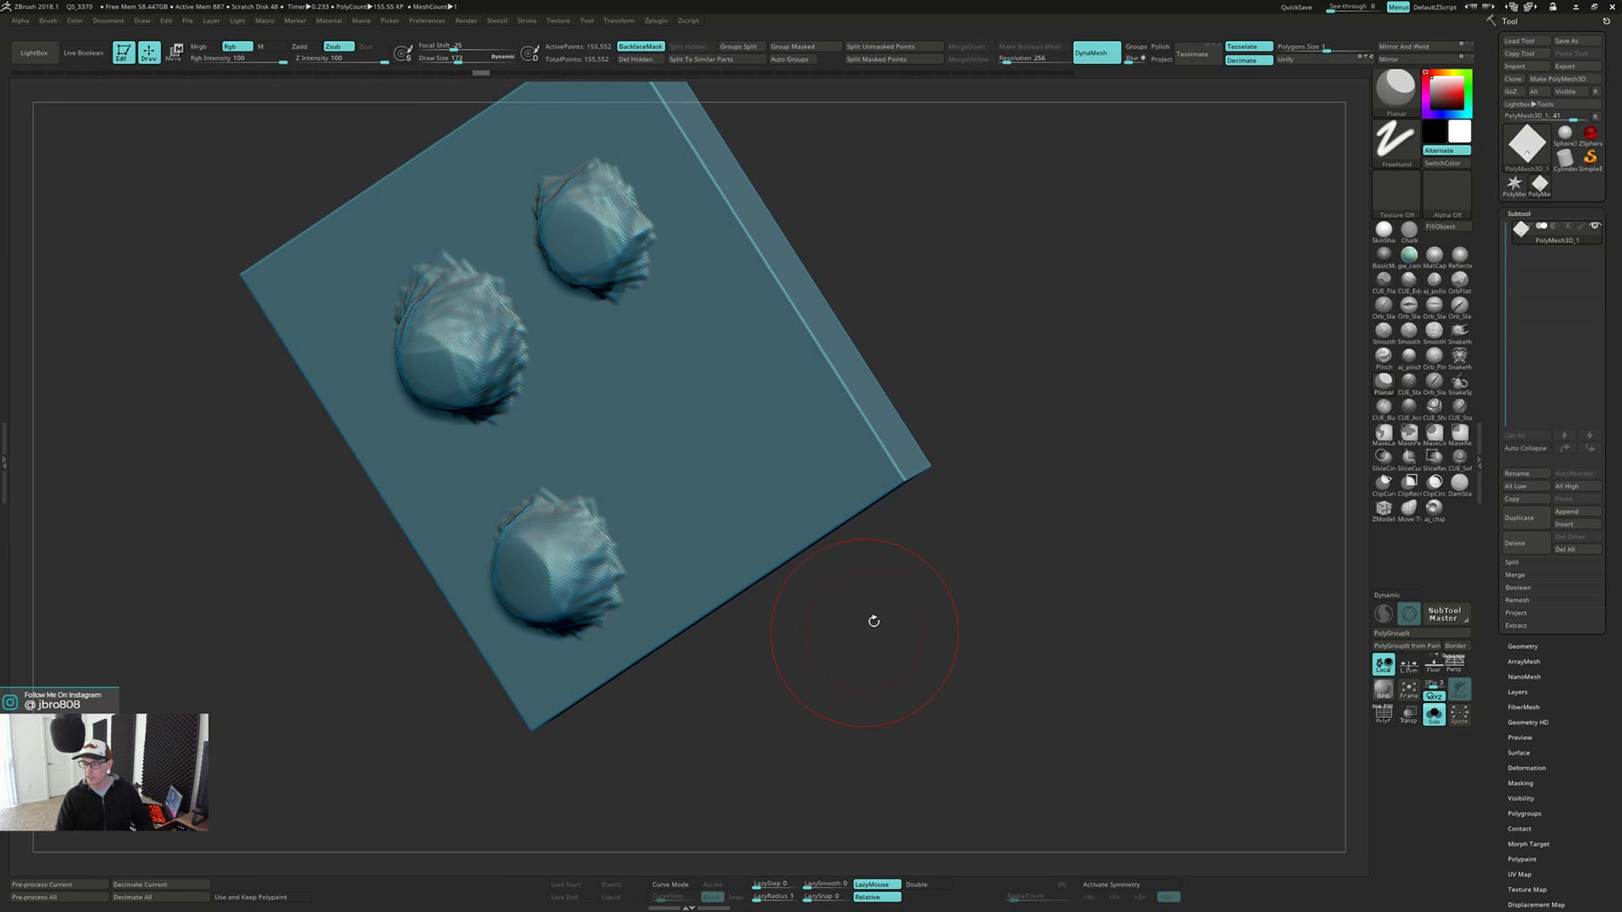
{"action": "right_click_drag", "start_coordinate": [890, 701], "coordinate": [817, 689]}
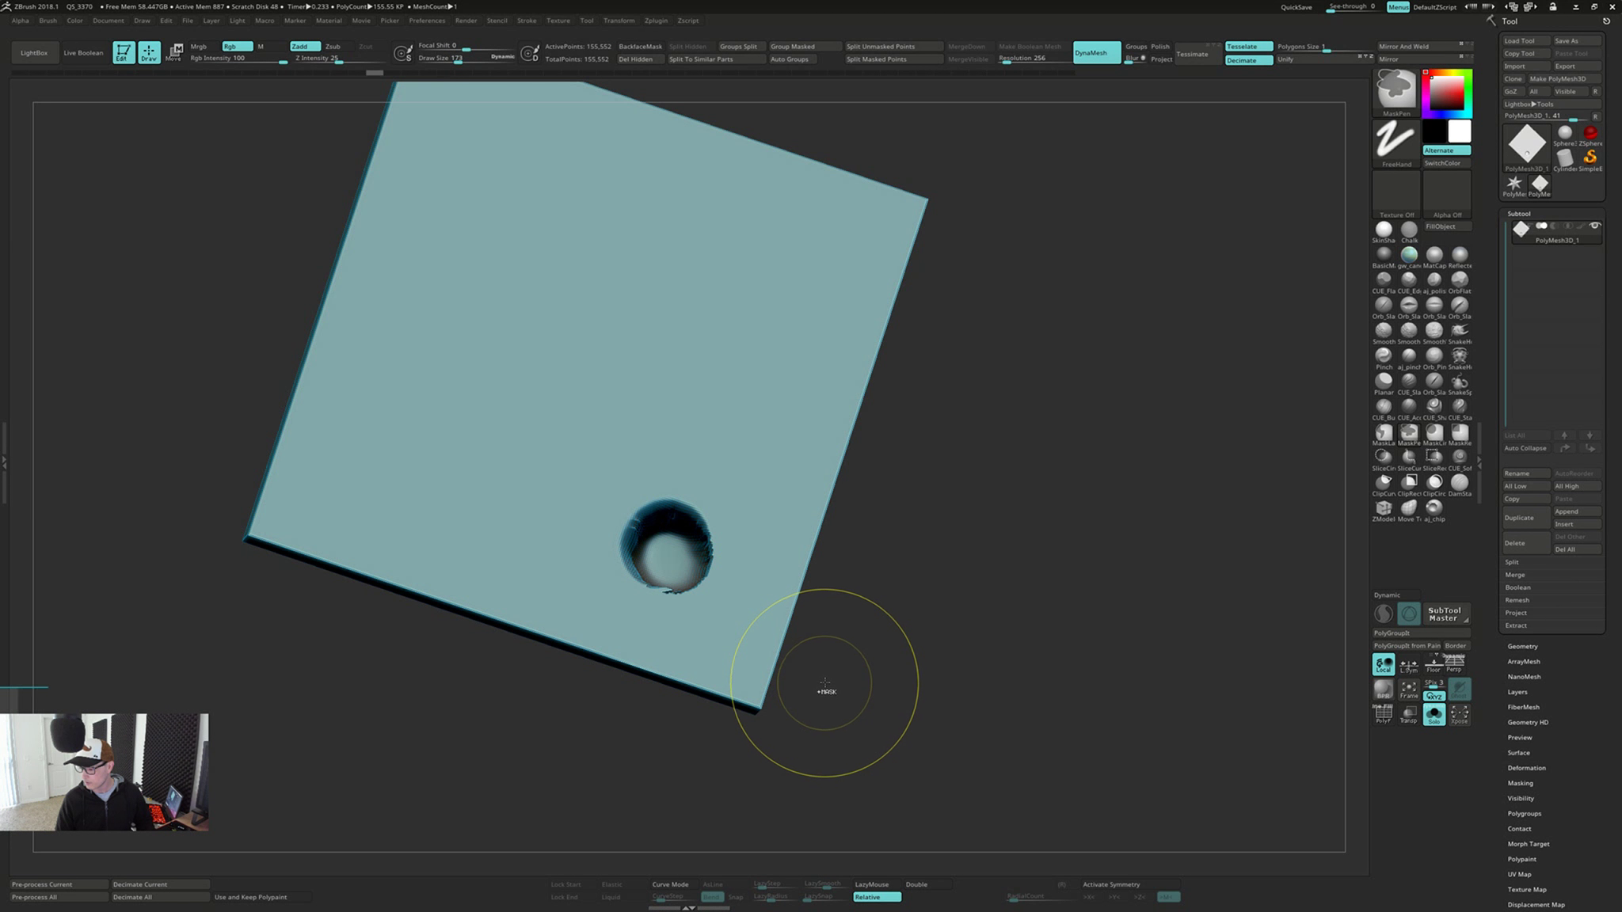
{"action": "left_click", "coordinate": [300, 73]}
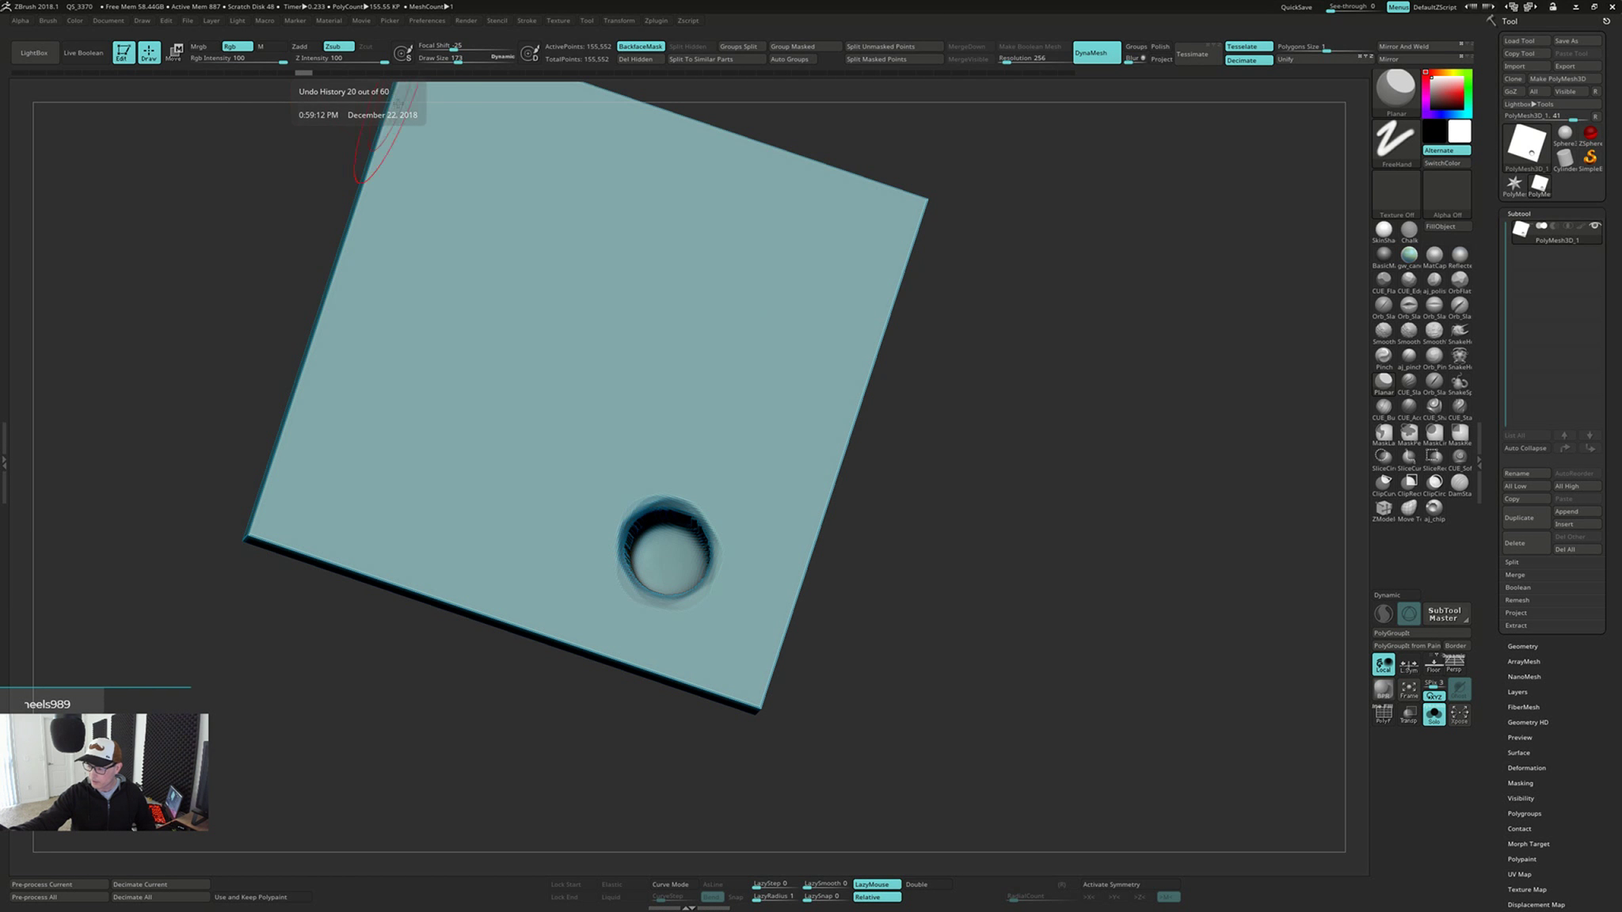
Try remeshing the plate with DynaMesh, and undo the remesh
{"action": "right_click_drag", "start_coordinate": [942, 230], "coordinate": [880, 449]}
{"action": "left_click_drag", "start_coordinate": [1145, 599], "coordinate": [1126, 685], "text": "ctrl"}
{"action": "key", "text": "ctrl+z"}
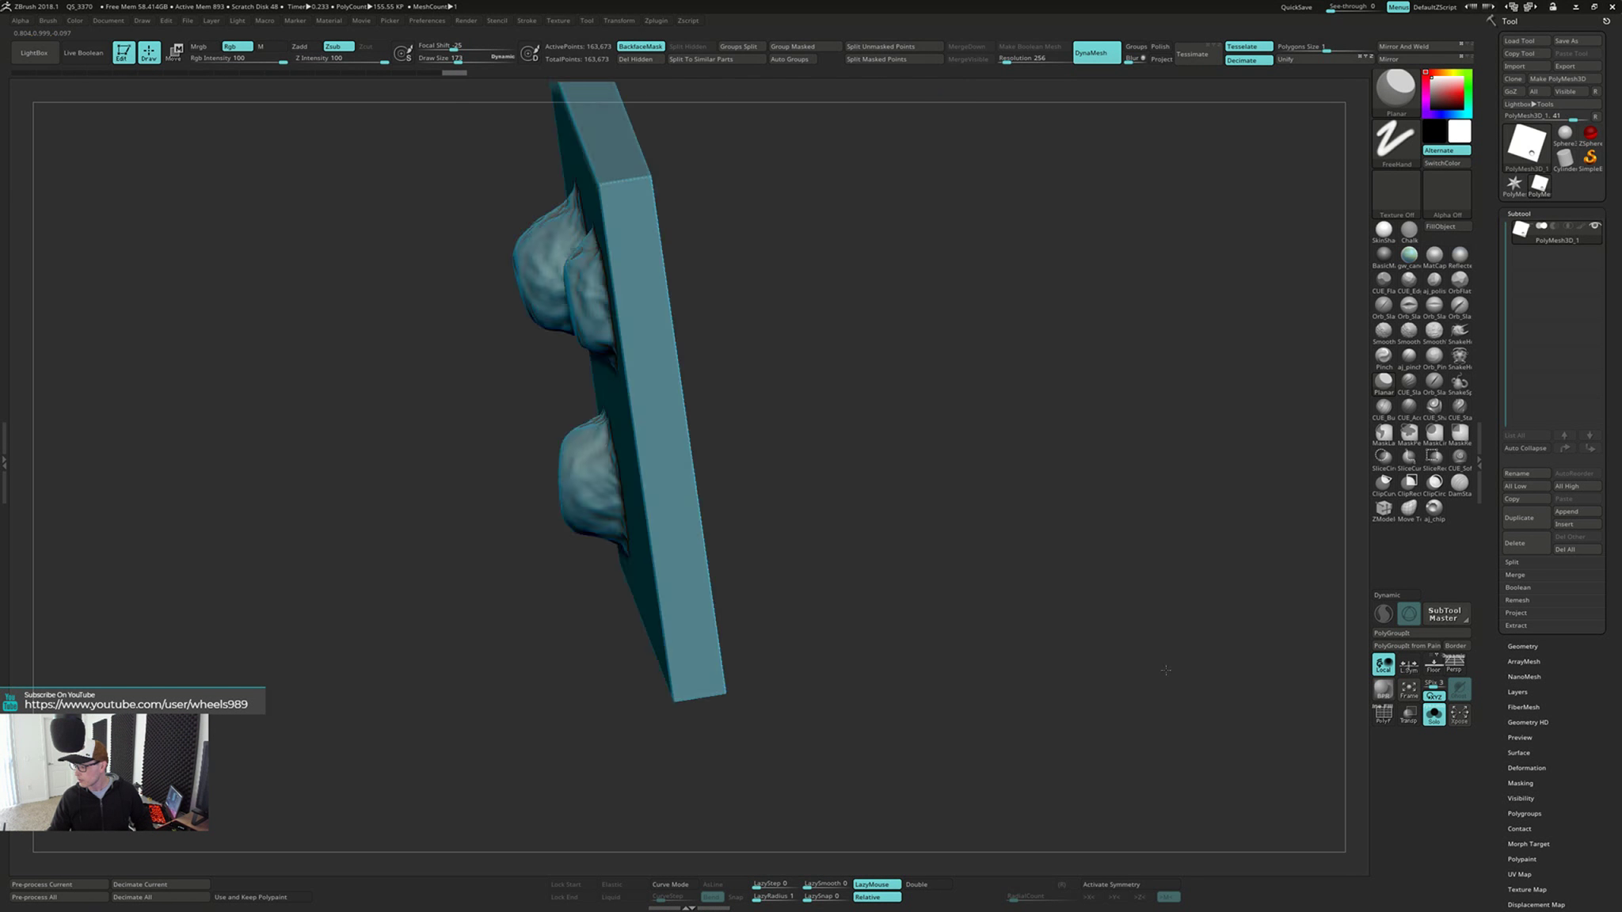
Check the front-face bumps, and try smoothing the back-face dent into a soft hollow
{"action": "right_click_drag", "start_coordinate": [877, 600], "coordinate": [973, 625]}
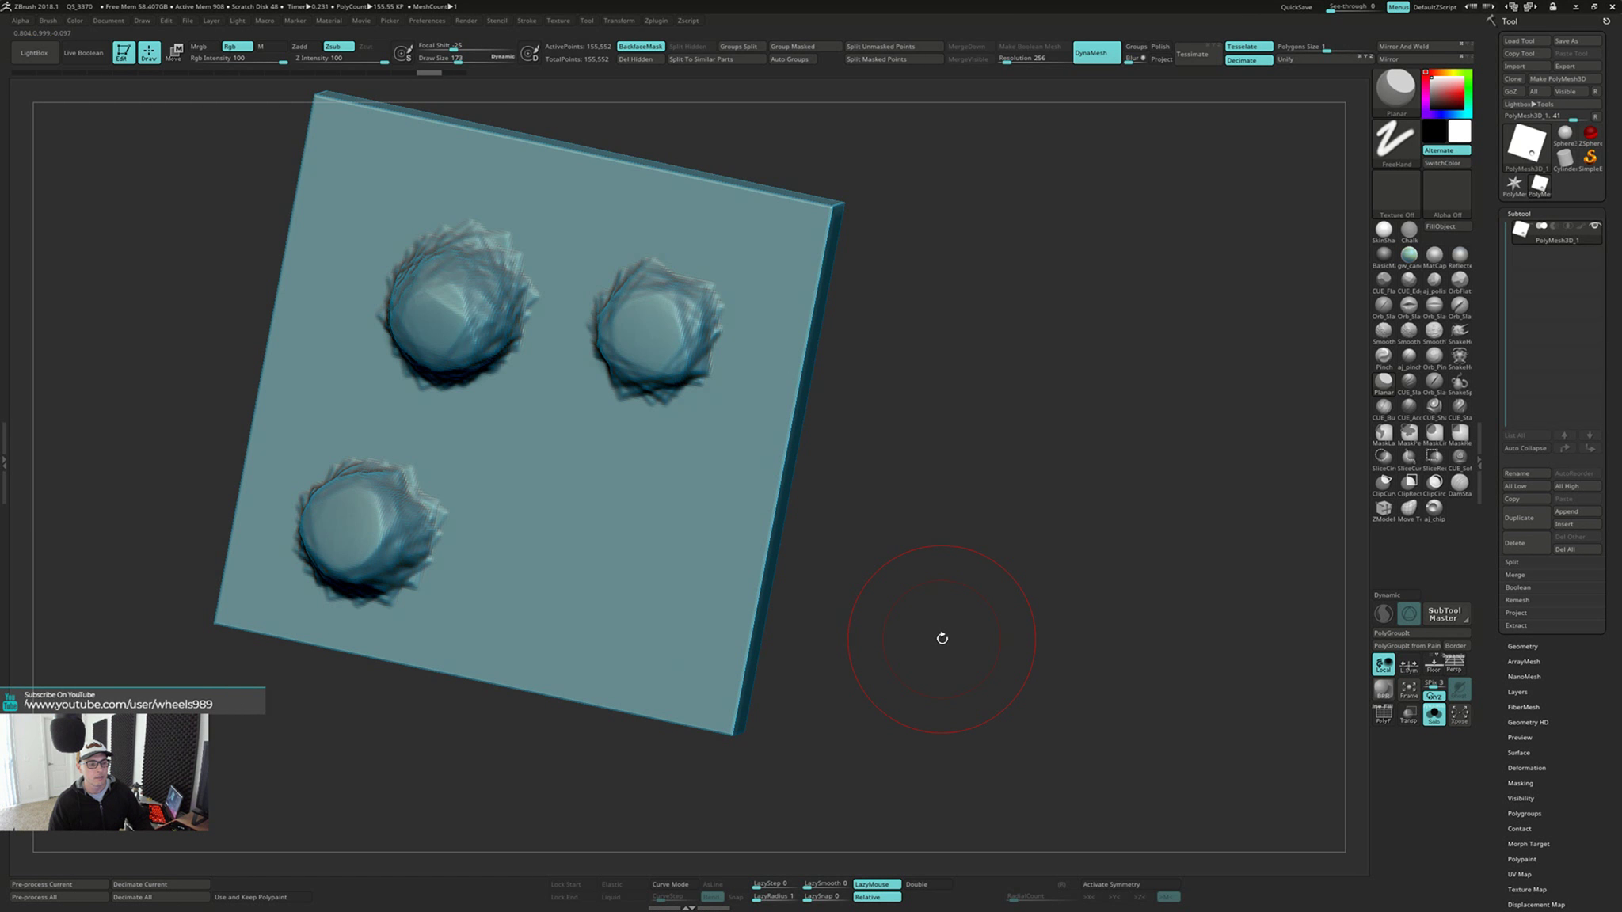
{"action": "mouse_move", "coordinate": [944, 636]}
{"action": "right_mouse_down"}
{"action": "mouse_move", "coordinate": [792, 594]}
{"action": "mouse_move", "coordinate": [1023, 552]}
{"action": "mouse_move", "coordinate": [851, 617]}
{"action": "right_mouse_up"}
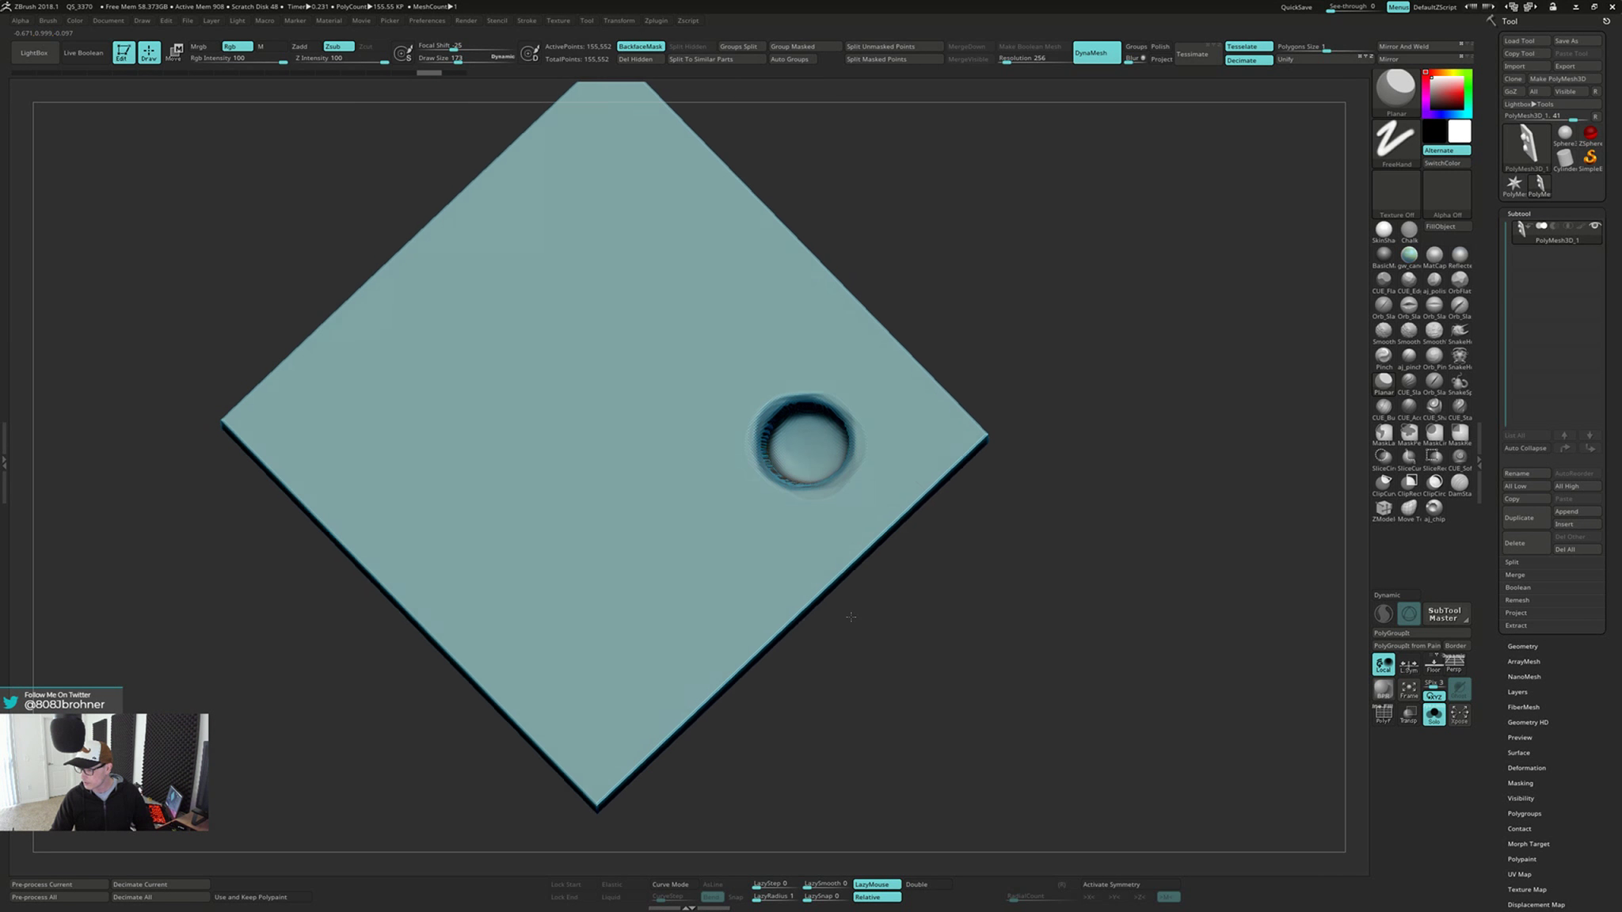
{"action": "key", "text": "shift"}
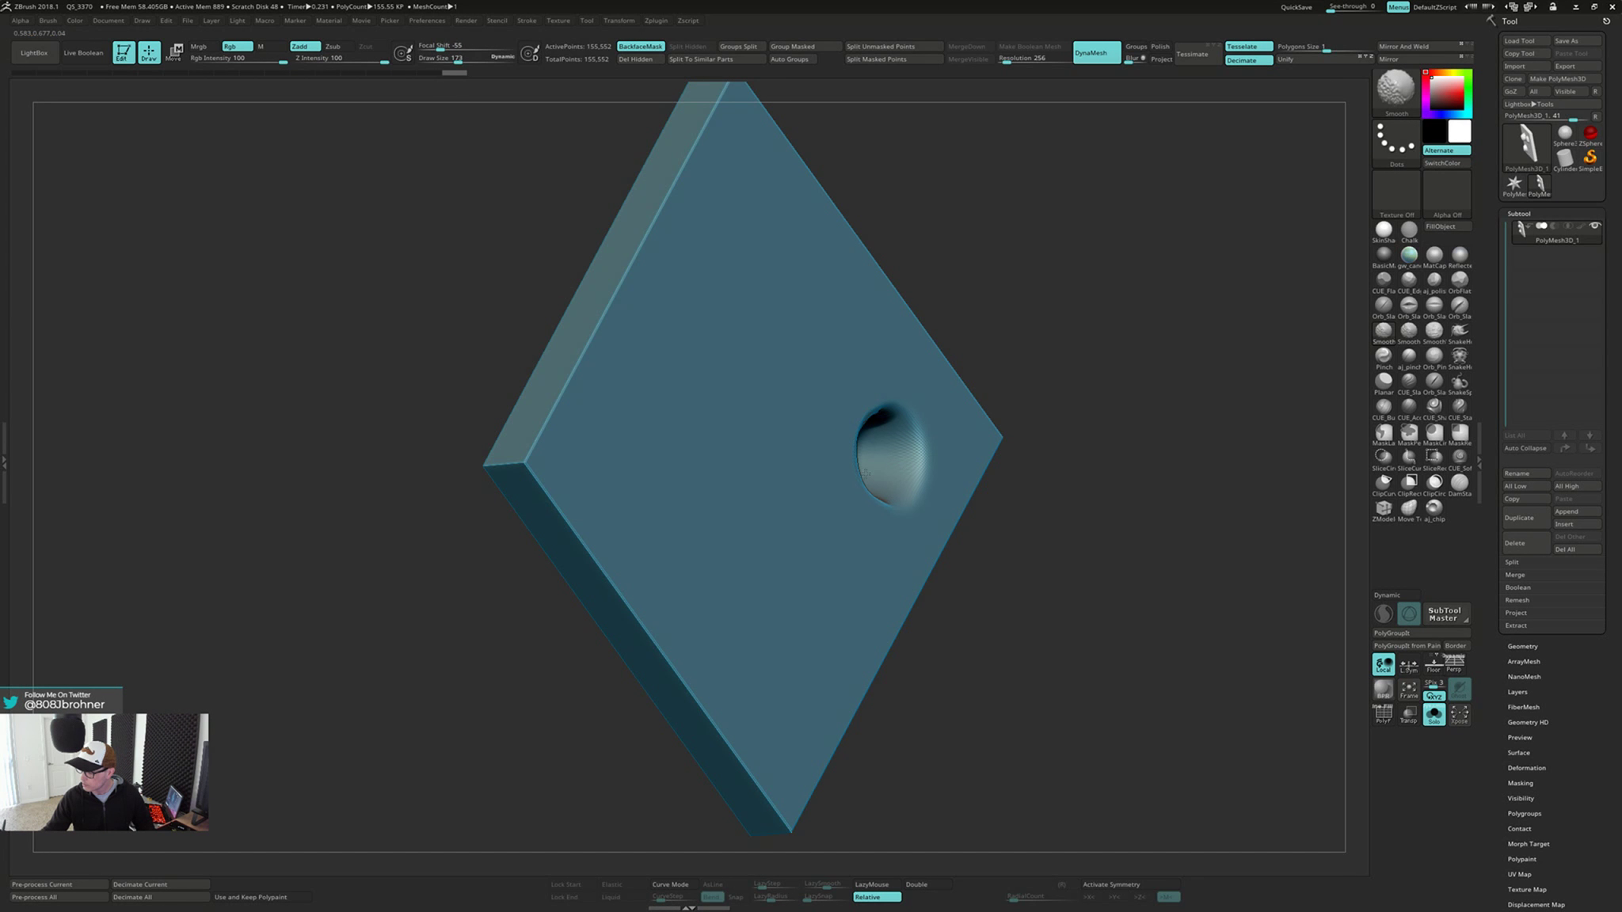
{"action": "right_click_drag", "start_coordinate": [866, 474], "coordinate": [857, 462]}
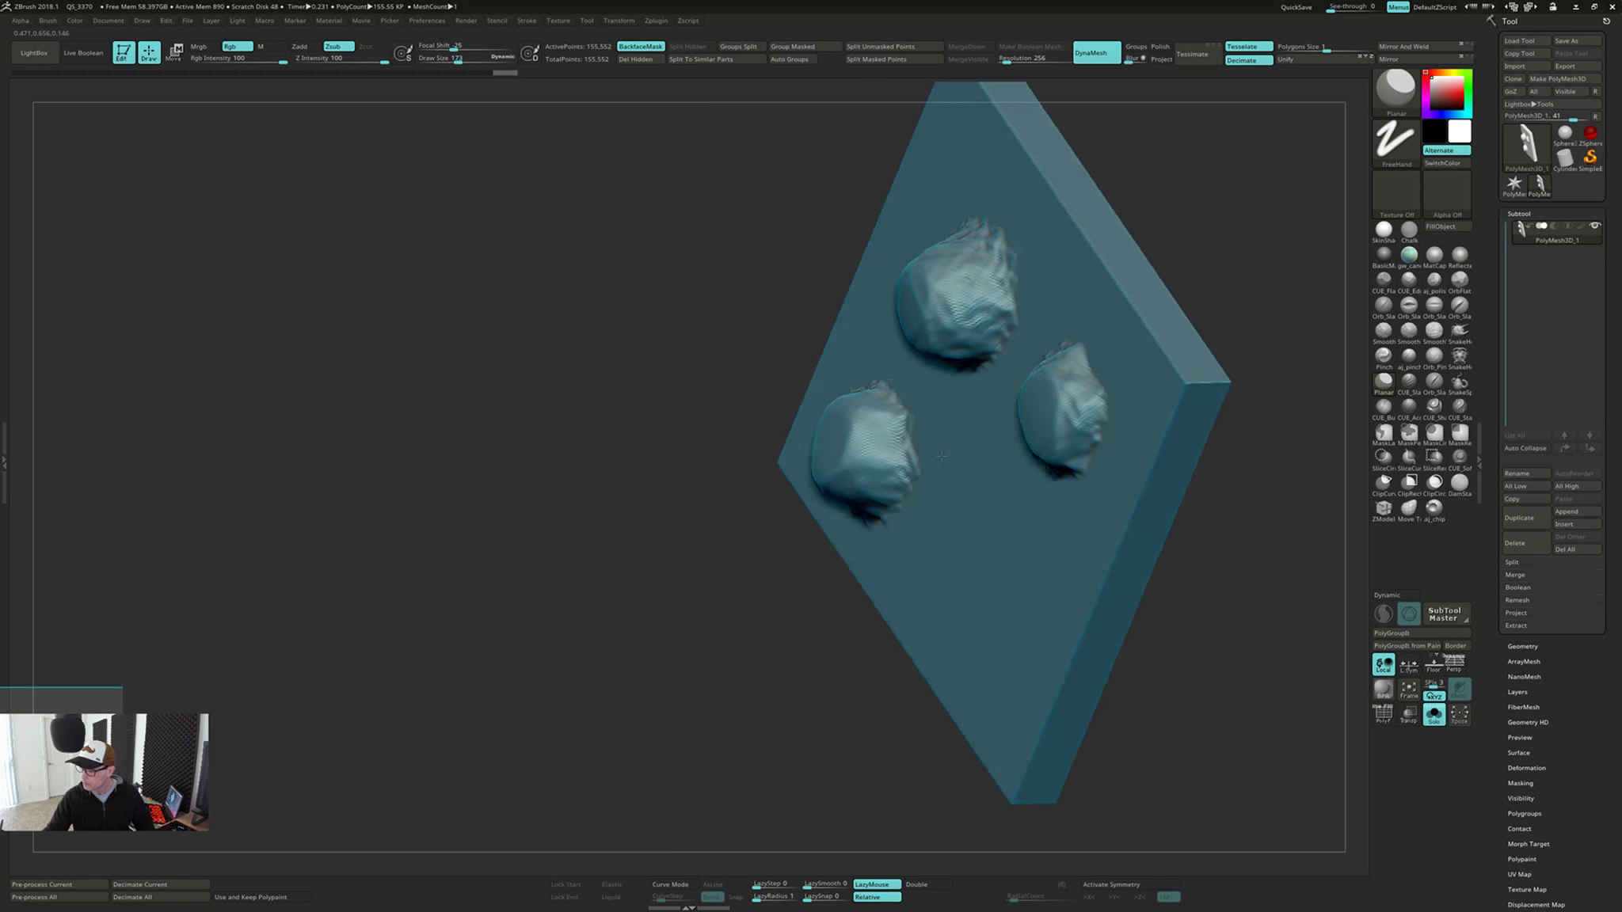
{"action": "right_click_drag", "start_coordinate": [1001, 429], "coordinate": [887, 427]}
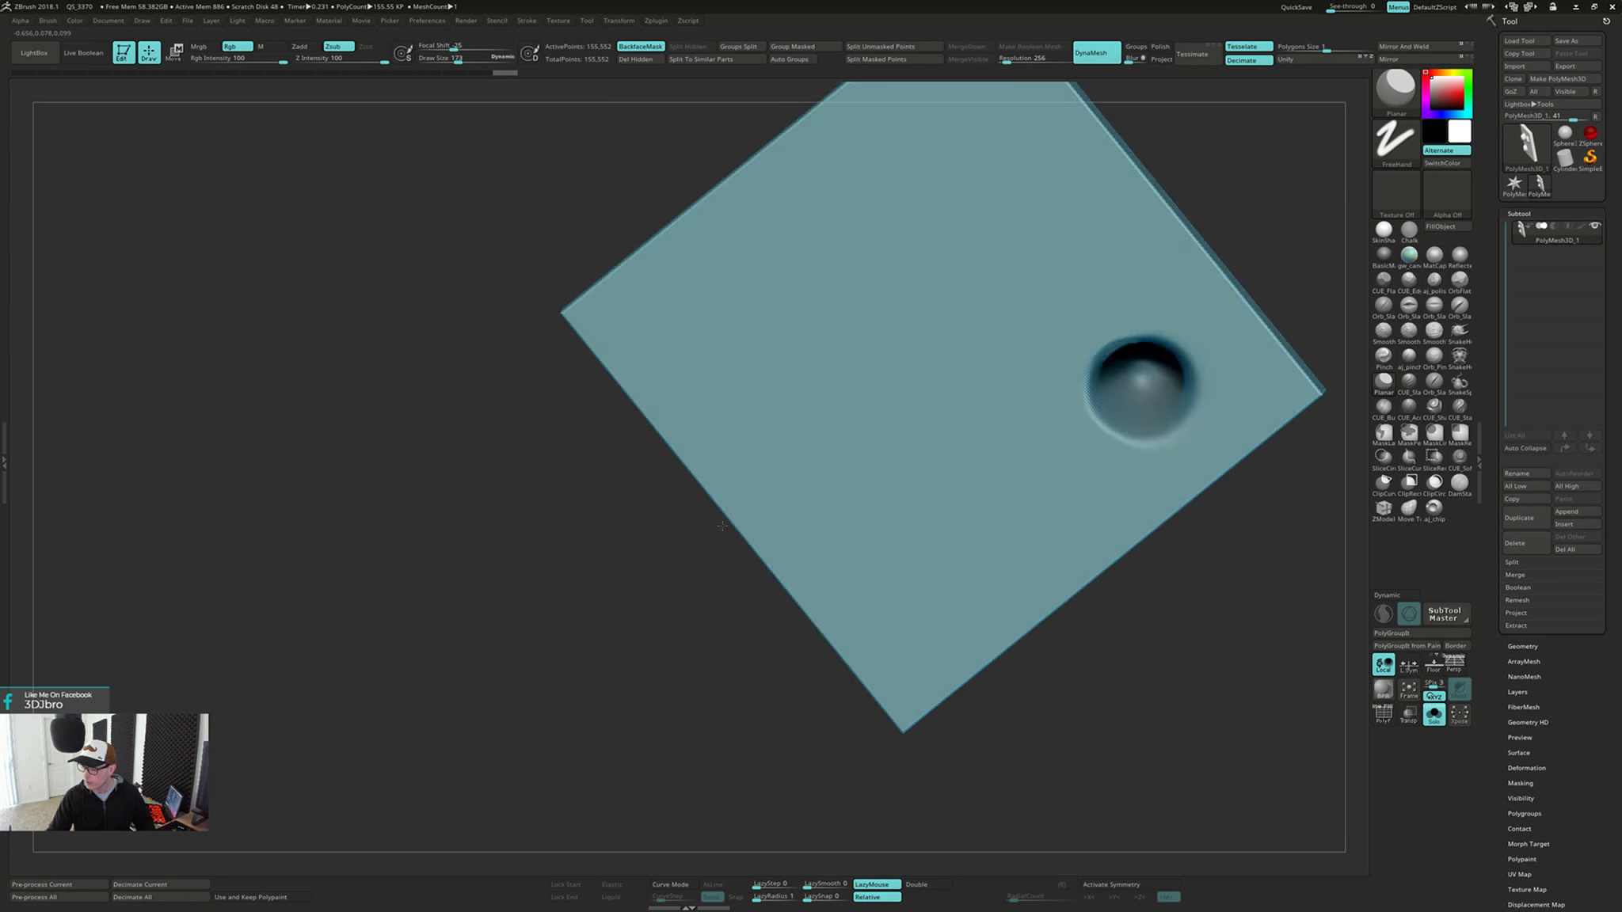
{"action": "mouse_move", "coordinate": [760, 491]}
{"action": "right_mouse_down"}
{"action": "mouse_move", "coordinate": [731, 527]}
{"action": "mouse_move", "coordinate": [763, 459]}
{"action": "mouse_move", "coordinate": [836, 439]}
{"action": "right_mouse_up"}
Try alternating DynaMesh remeshes with Planar flattening over the smoothed back-face dent
{"action": "left_click_drag", "start_coordinate": [1068, 490], "coordinate": [1035, 596], "text": "ctrl"}
{"action": "right_click_drag", "start_coordinate": [1040, 594], "coordinate": [1049, 518]}
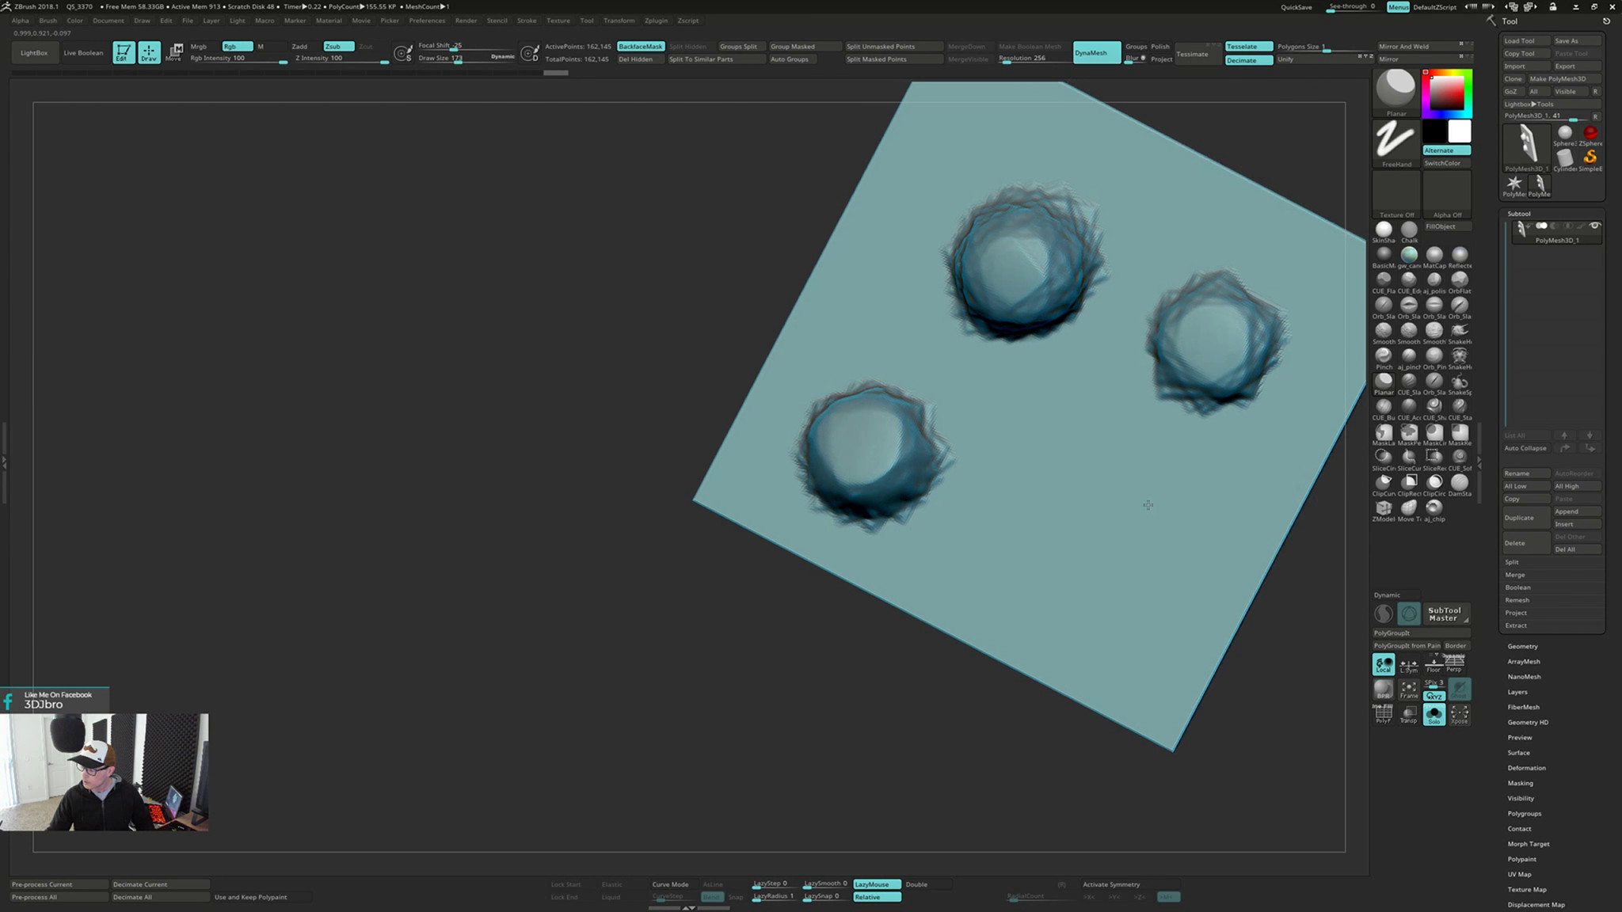
{"action": "mouse_move", "coordinate": [1144, 500]}
{"action": "right_mouse_down"}
{"action": "mouse_move", "coordinate": [1104, 503]}
{"action": "mouse_move", "coordinate": [1009, 438]}
{"action": "mouse_move", "coordinate": [843, 460]}
{"action": "right_mouse_up"}
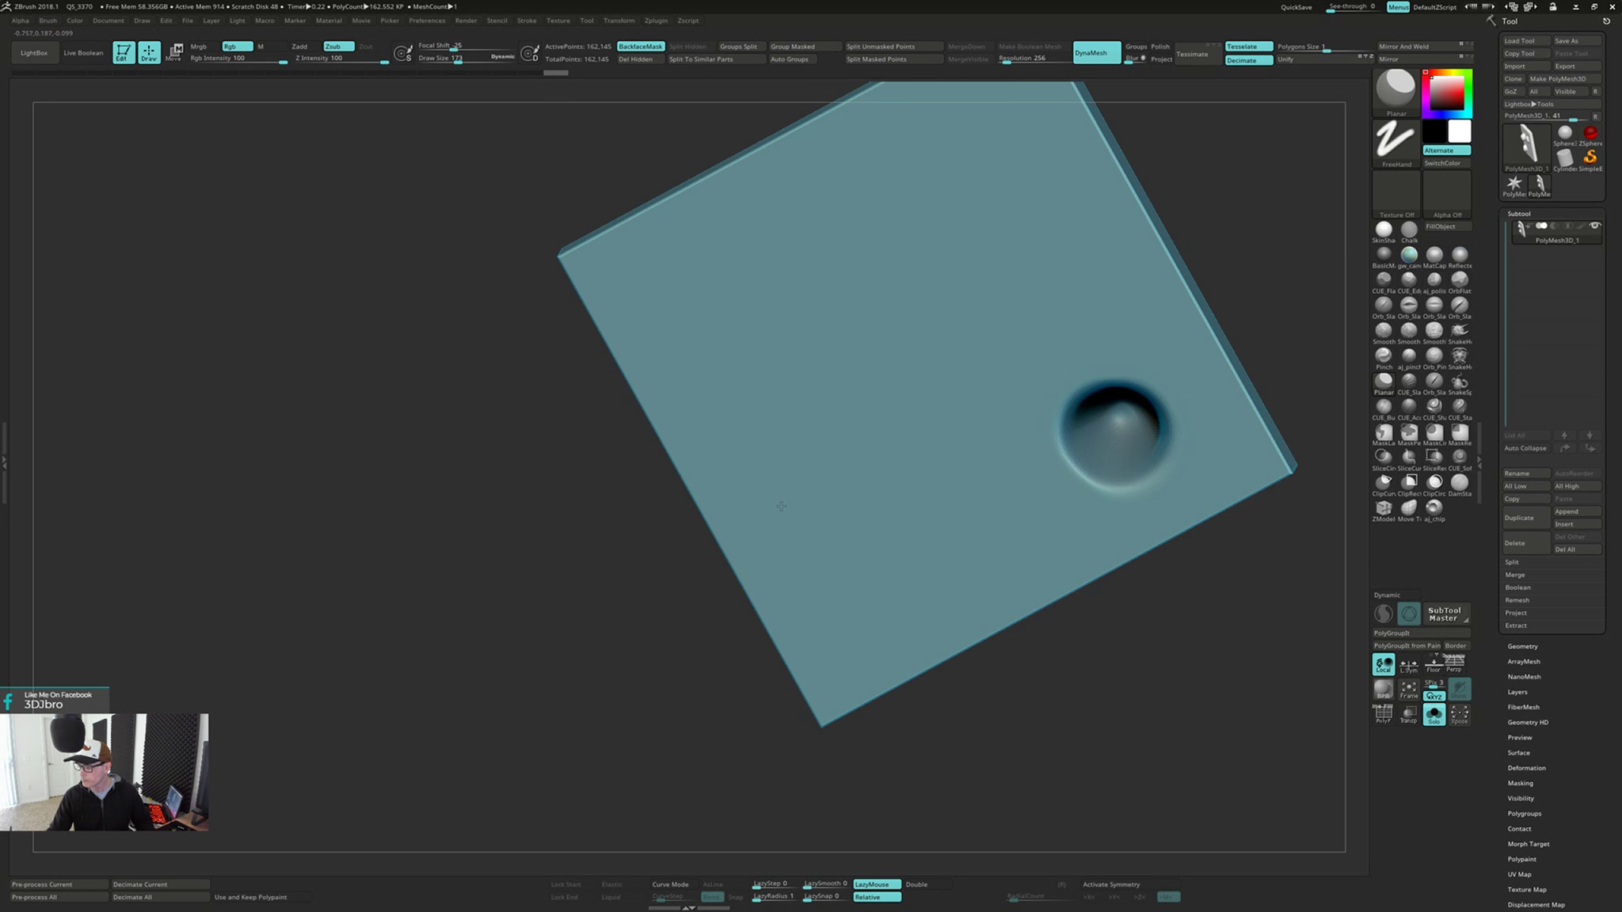
{"action": "right_click_drag", "start_coordinate": [887, 475], "coordinate": [903, 462]}
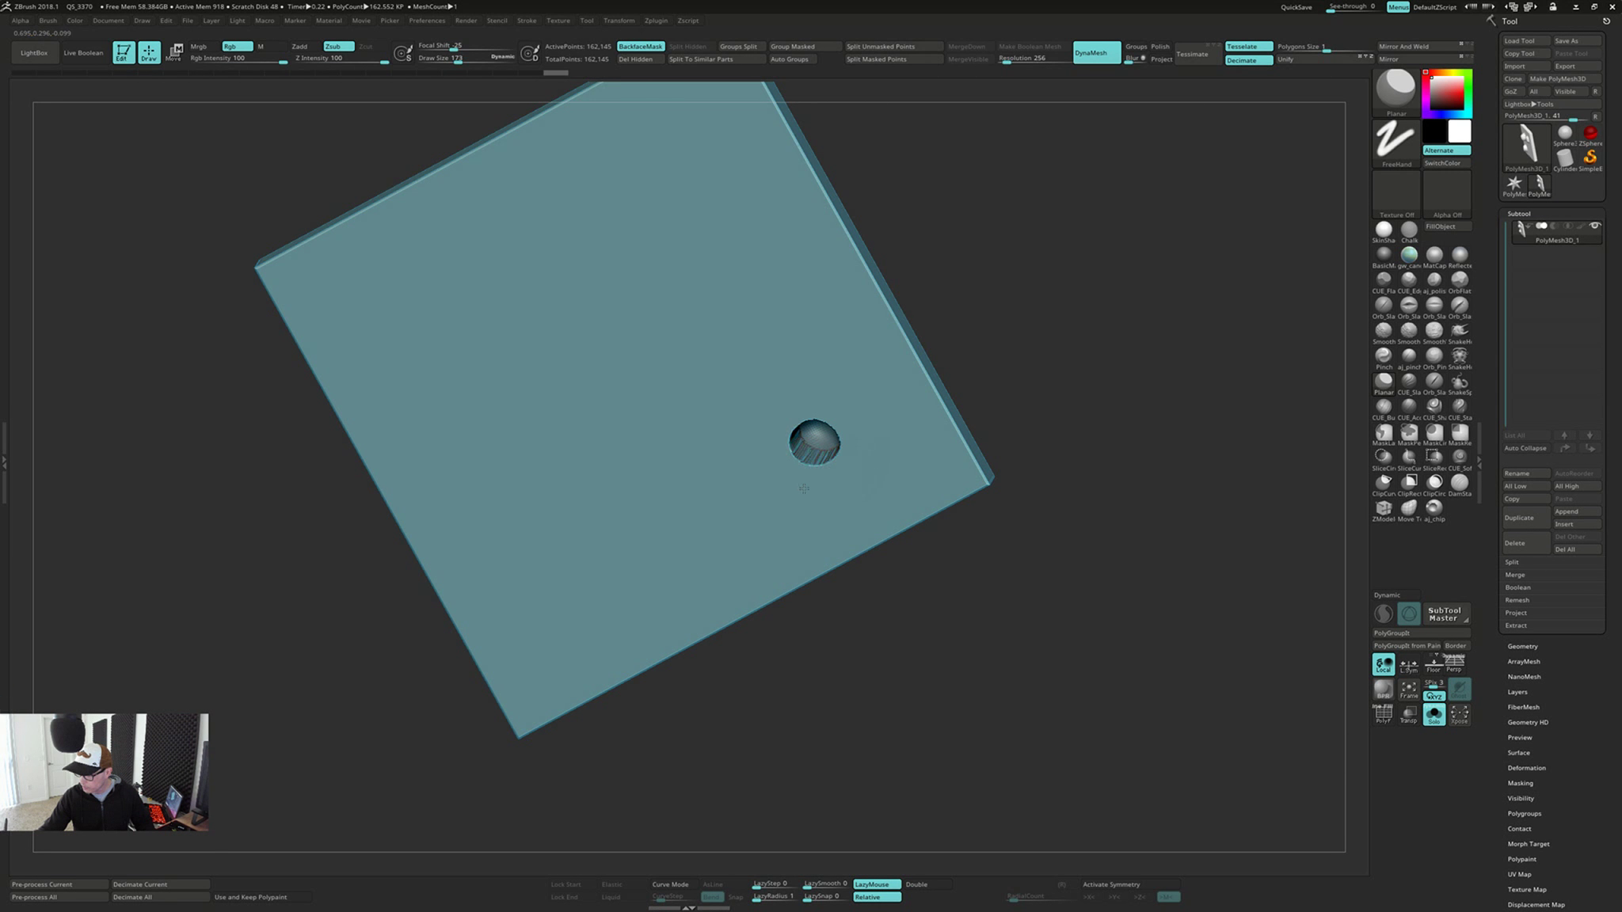
{"action": "right_click_drag", "start_coordinate": [860, 449], "coordinate": [990, 434]}
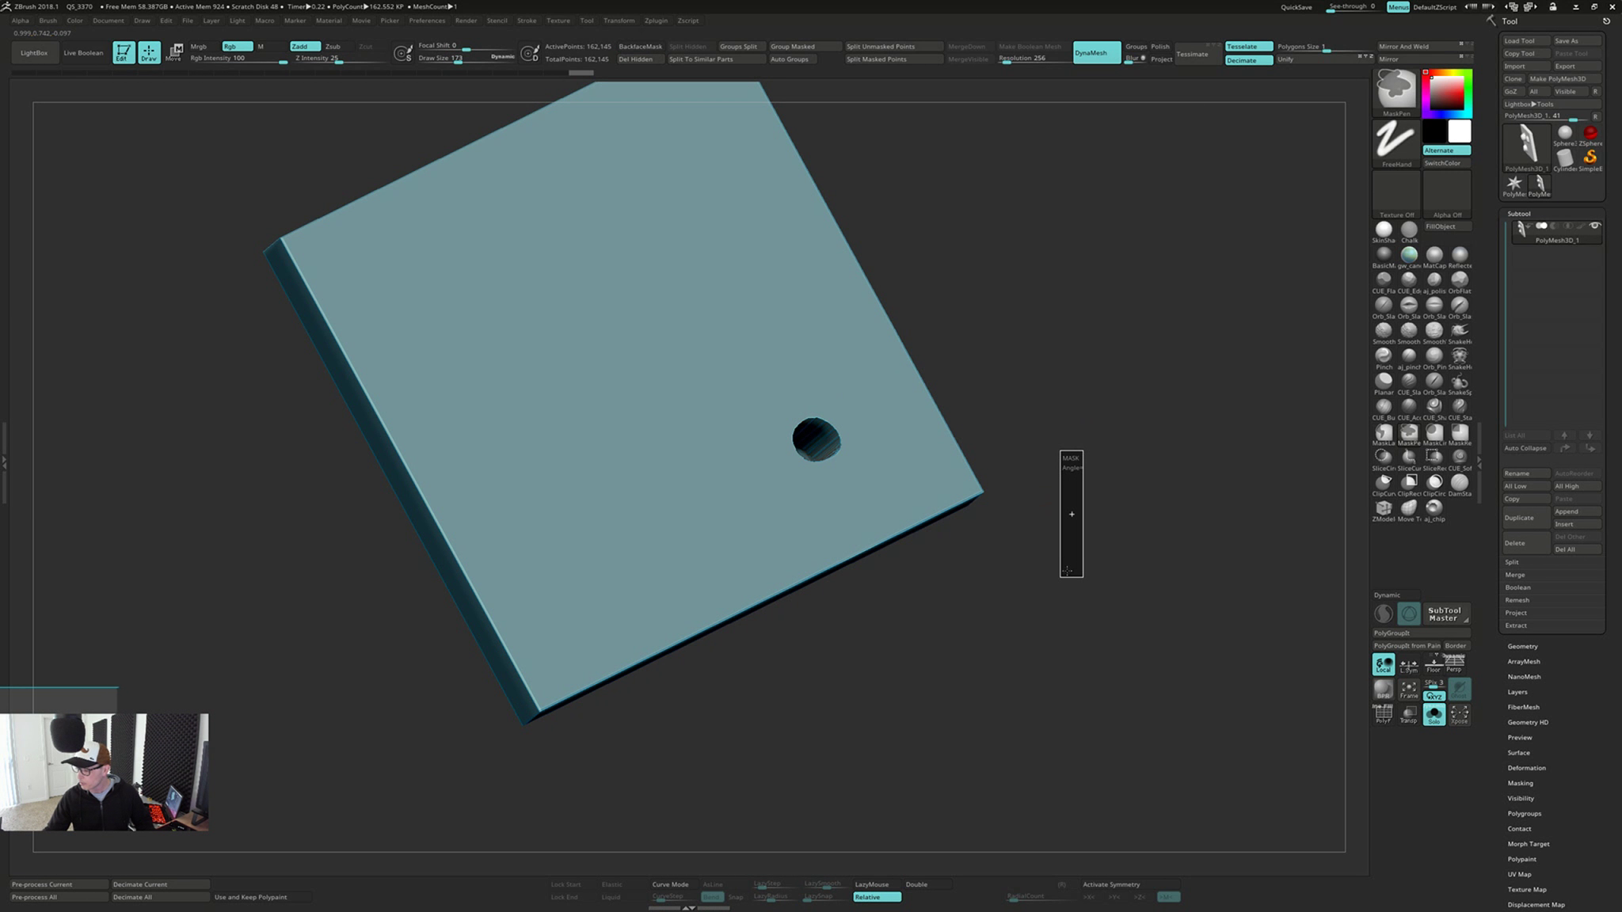
{"action": "right_click_drag", "start_coordinate": [1067, 551], "coordinate": [1039, 590]}
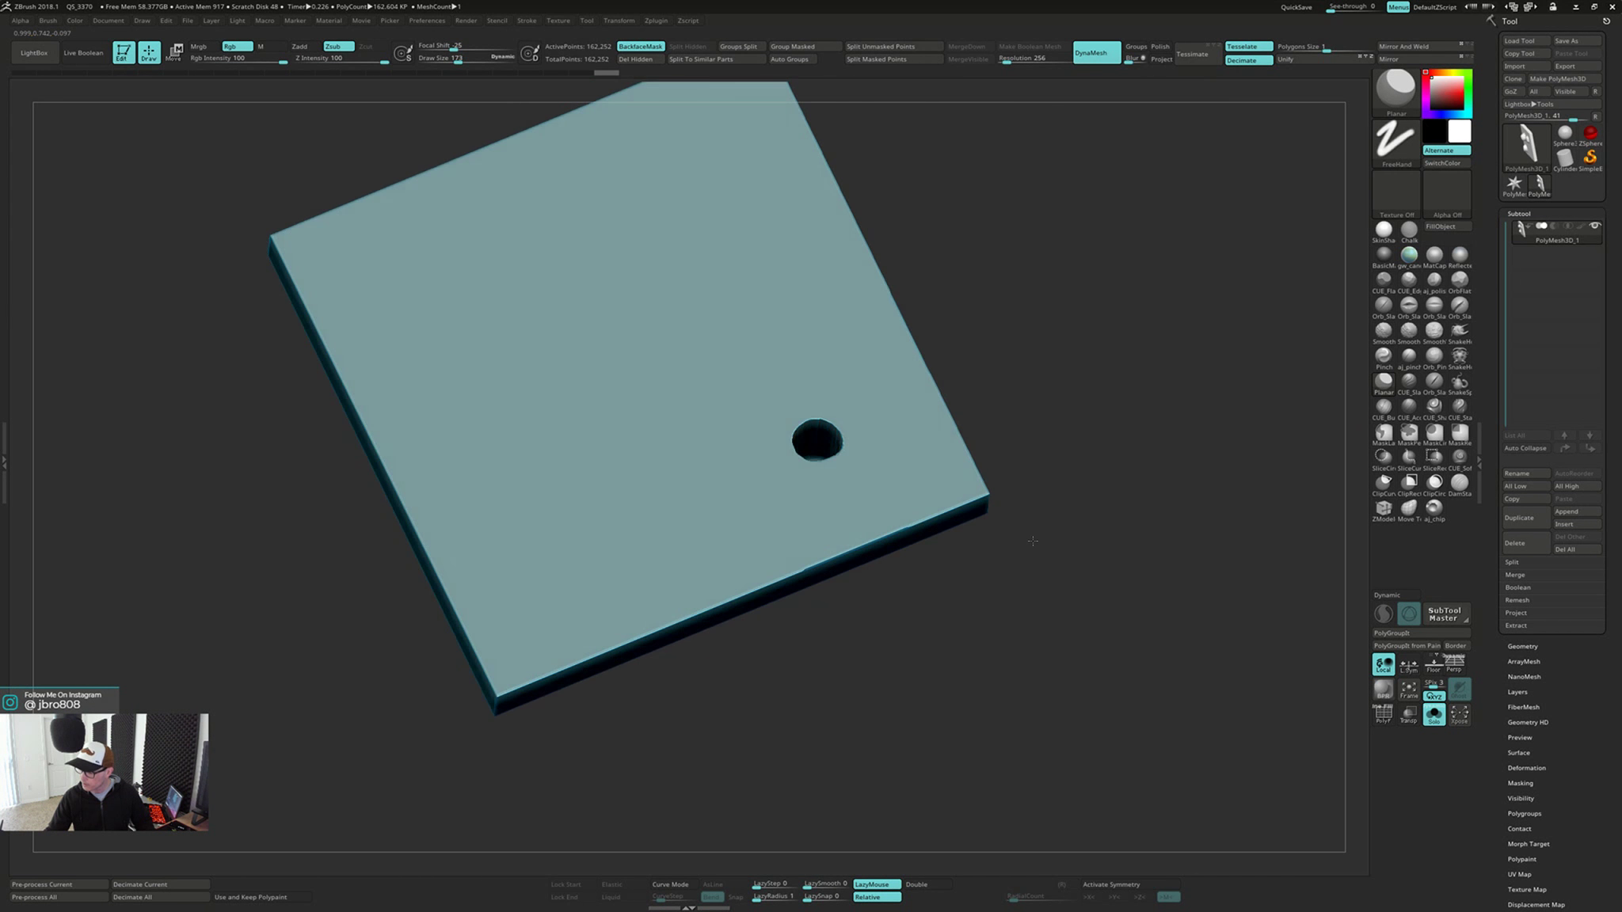
Try smoothing the remeshed small dent on the back face, and check the bumps on the opposite side
{"action": "mouse_move", "coordinate": [1029, 538]}
{"action": "right_mouse_down"}
{"action": "mouse_move", "coordinate": [906, 492]}
{"action": "mouse_move", "coordinate": [923, 466]}
{"action": "mouse_move", "coordinate": [870, 466]}
{"action": "right_mouse_up"}
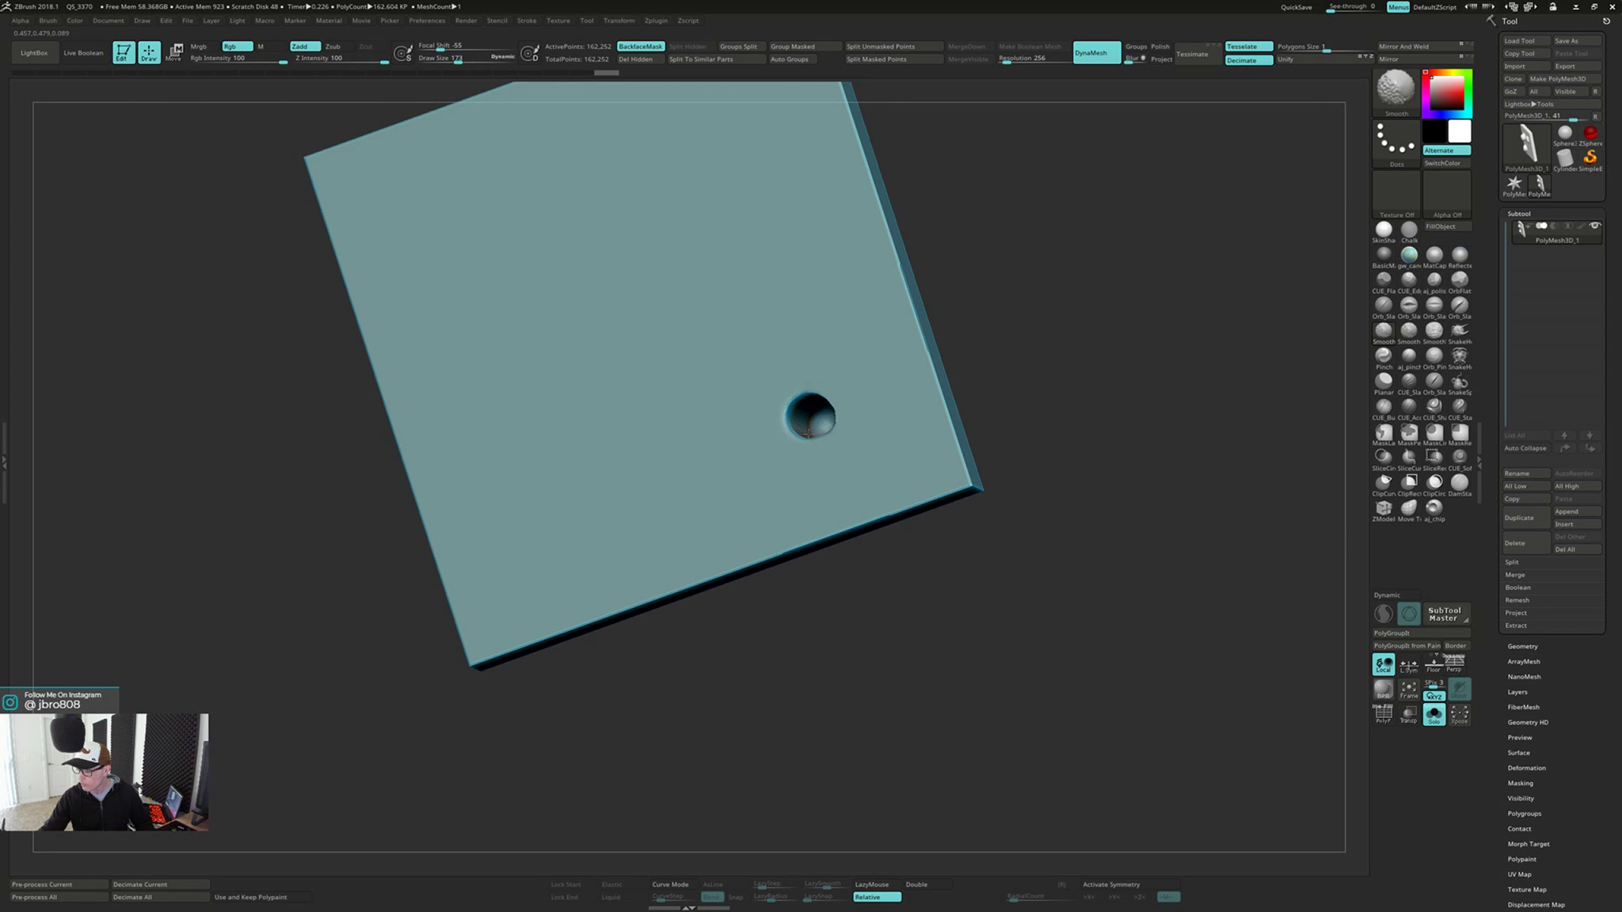
{"action": "right_click_drag", "start_coordinate": [807, 403], "coordinate": [815, 420]}
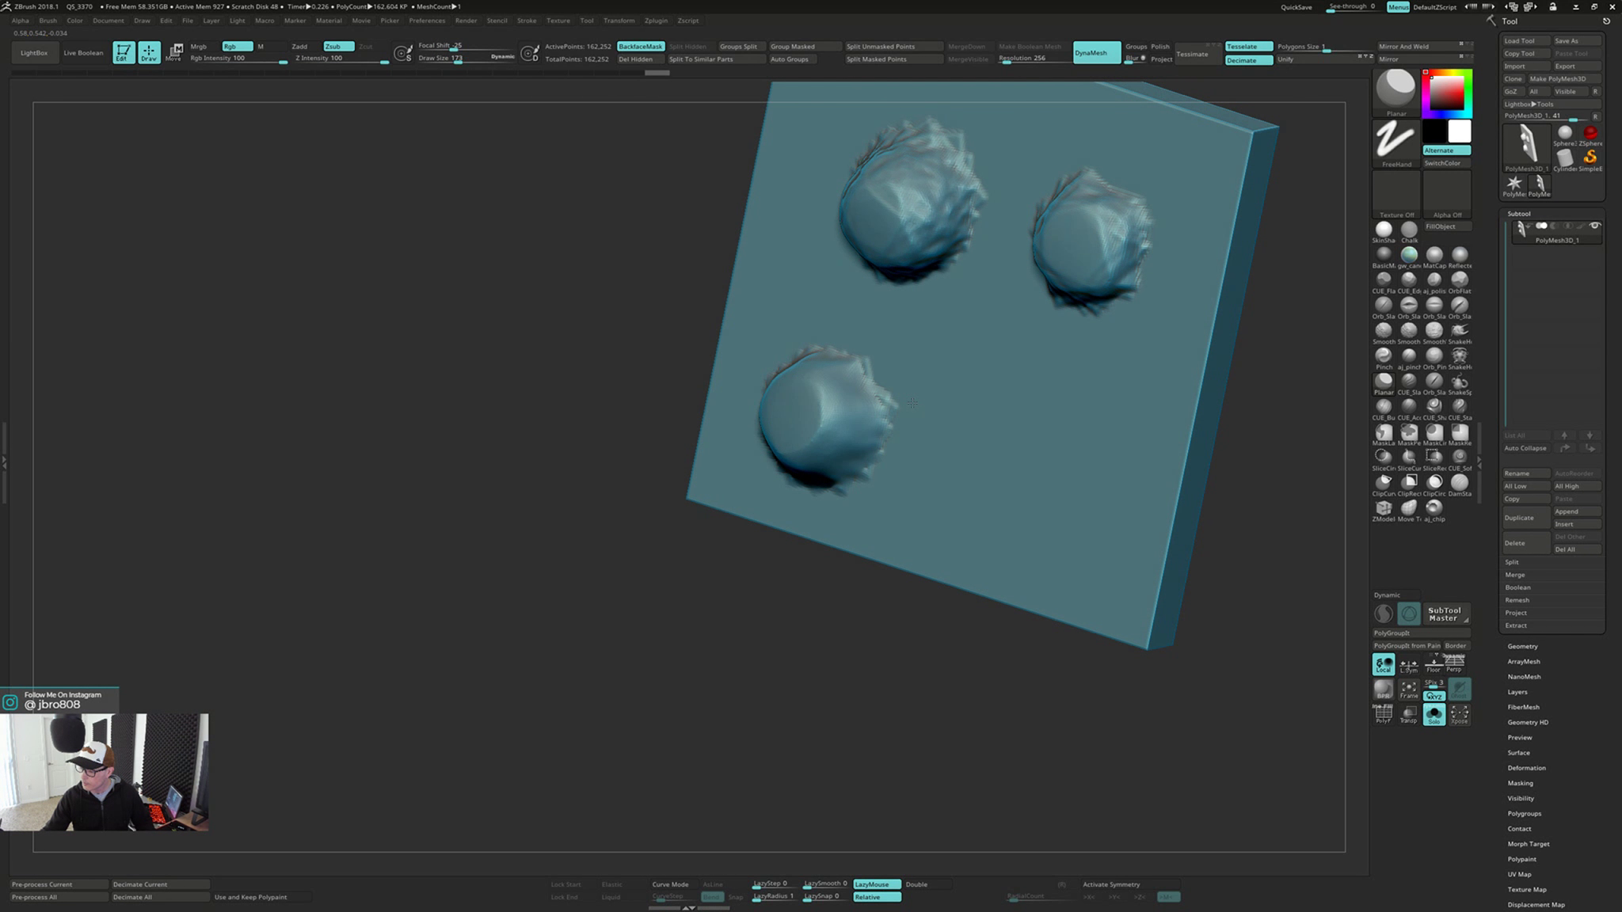
{"action": "mouse_move", "coordinate": [911, 427]}
{"action": "right_mouse_down"}
{"action": "mouse_move", "coordinate": [943, 401]}
{"action": "mouse_move", "coordinate": [799, 398]}
{"action": "mouse_move", "coordinate": [928, 398]}
{"action": "mouse_move", "coordinate": [716, 493]}
{"action": "right_mouse_up"}
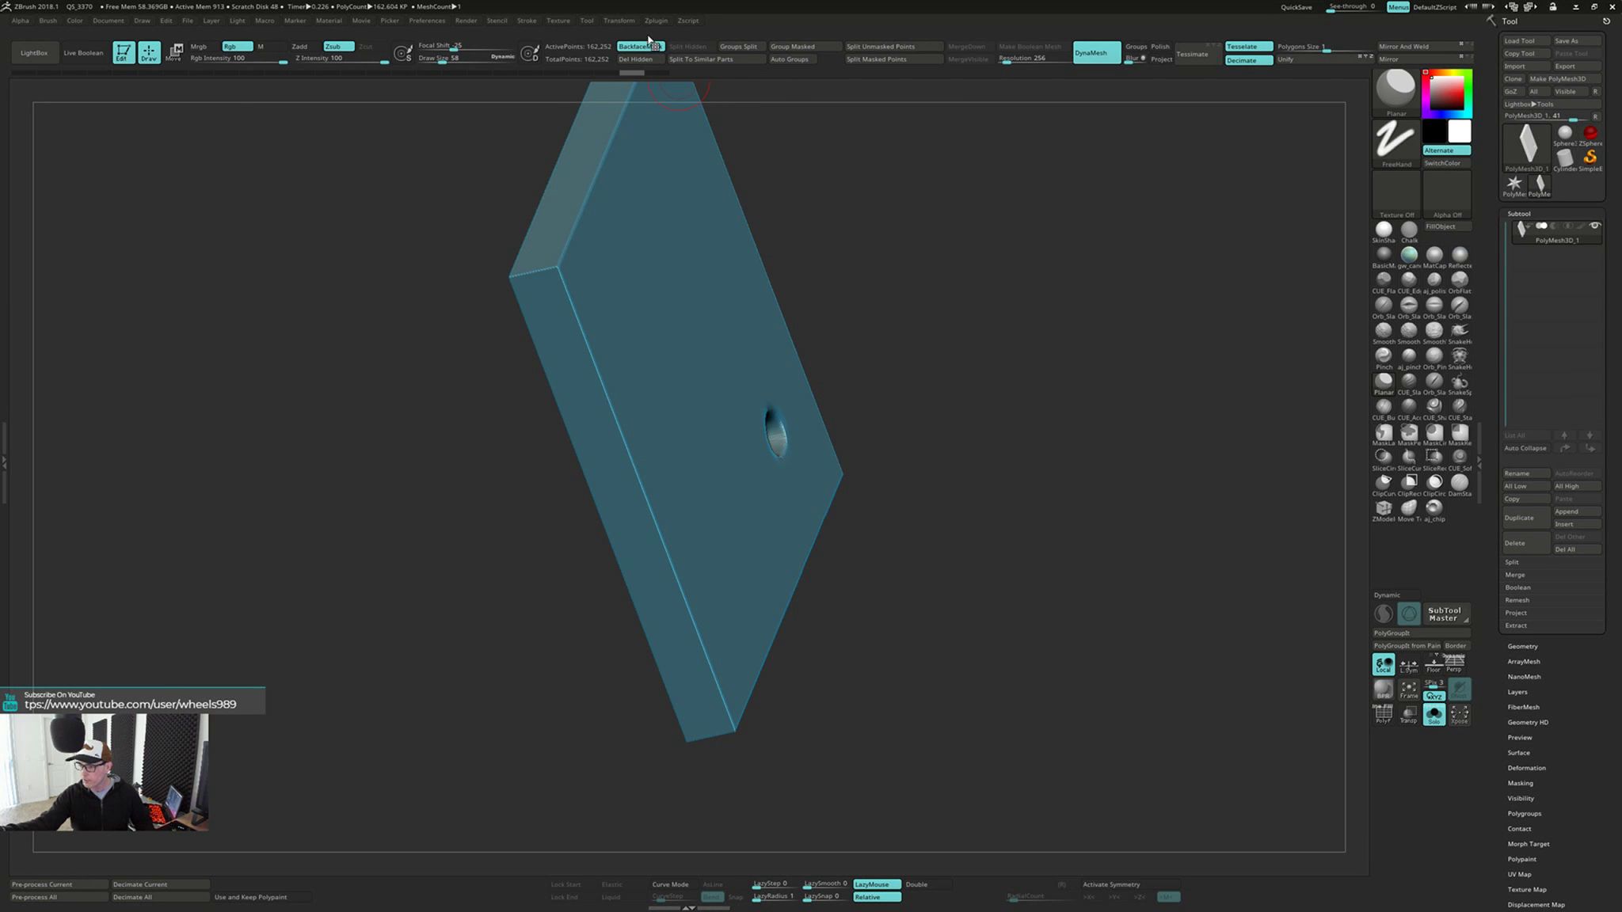
{"action": "mouse_move", "coordinate": [729, 396]}
{"action": "right_mouse_down"}
{"action": "mouse_move", "coordinate": [868, 431]}
{"action": "mouse_move", "coordinate": [854, 471]}
{"action": "mouse_move", "coordinate": [990, 468]}
{"action": "mouse_move", "coordinate": [903, 471]}
{"action": "mouse_move", "coordinate": [924, 479]}
{"action": "mouse_move", "coordinate": [909, 541]}
{"action": "mouse_move", "coordinate": [901, 511]}
{"action": "mouse_move", "coordinate": [943, 498]}
{"action": "mouse_move", "coordinate": [932, 519]}
{"action": "mouse_move", "coordinate": [842, 445]}
{"action": "right_mouse_up"}
{"action": "right_click_drag", "start_coordinate": [842, 444], "coordinate": [887, 425]}
Rewind the undo history to the dent's state before smoothing and DynaMesh remeshing
{"action": "left_click", "coordinate": [564, 73]}
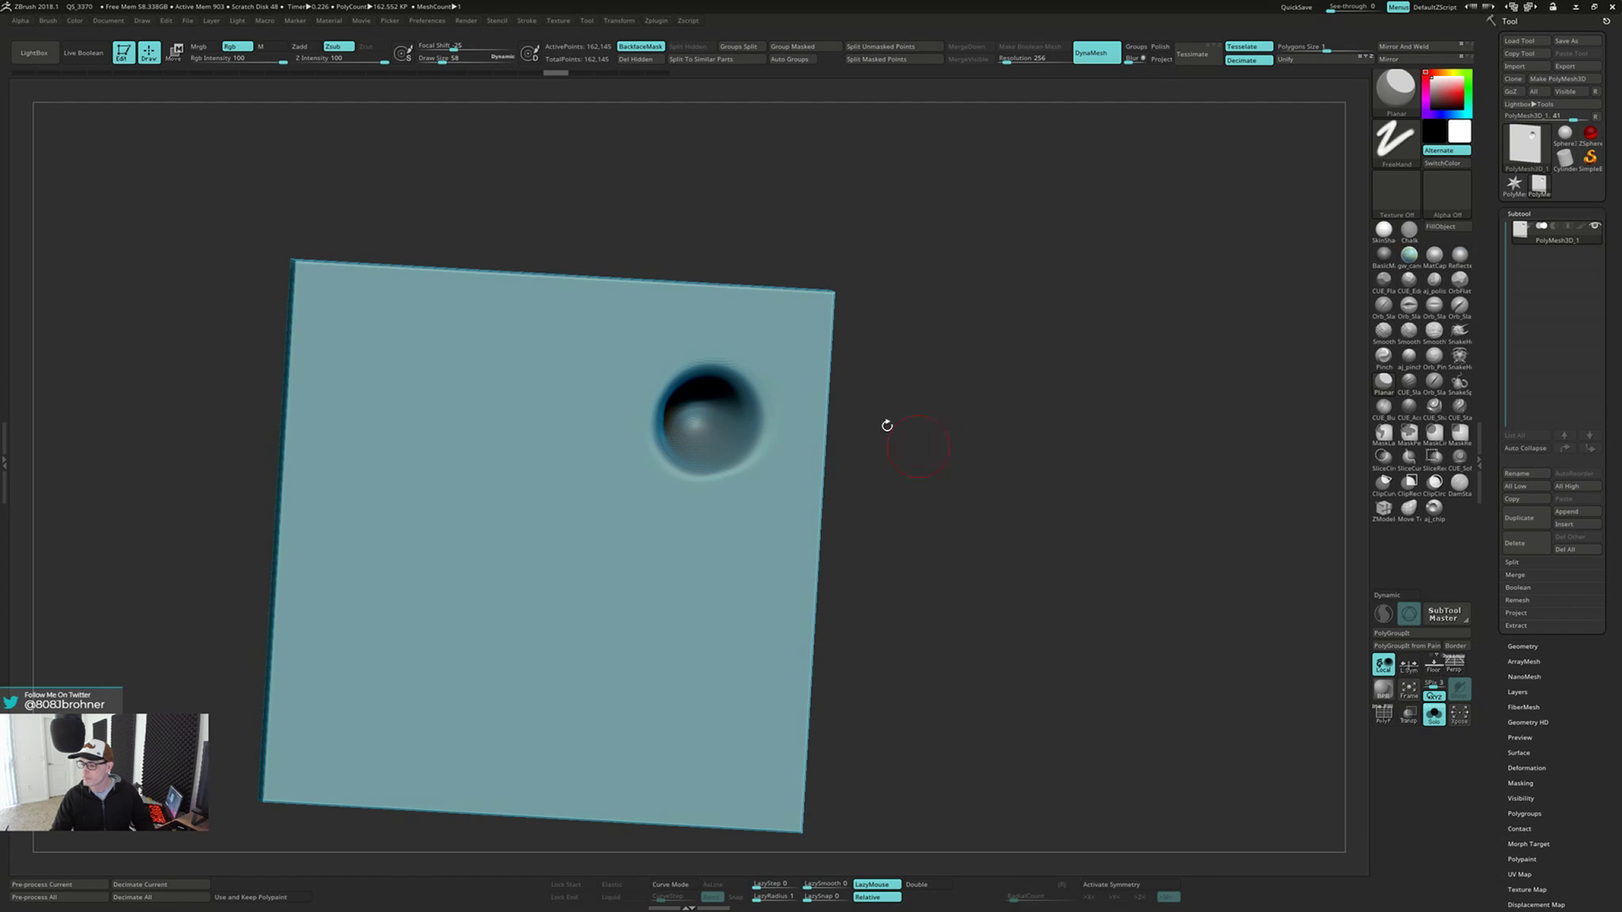
{"action": "left_click", "coordinate": [480, 73]}
{"action": "left_click", "coordinate": [401, 72]}
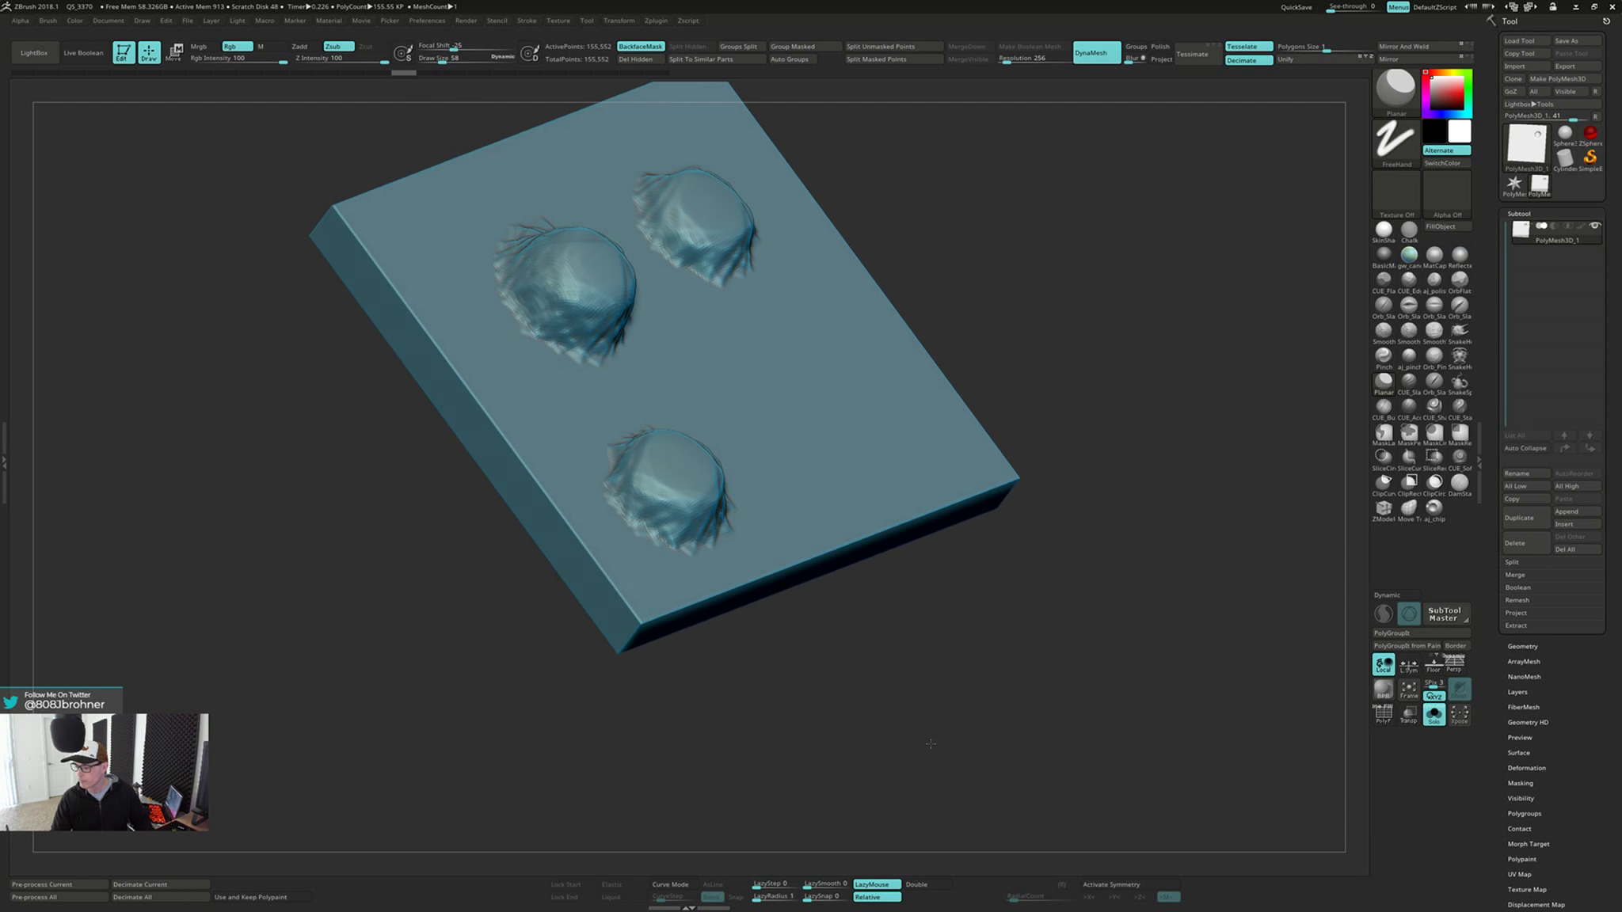
Smooth the rim of the small dent on the plate's back face
{"action": "left_click_drag", "start_coordinate": [927, 782], "coordinate": [970, 527]}
{"action": "right_click_drag", "start_coordinate": [694, 420], "coordinate": [662, 418], "text": "shift"}
{"action": "key", "text": "s"}
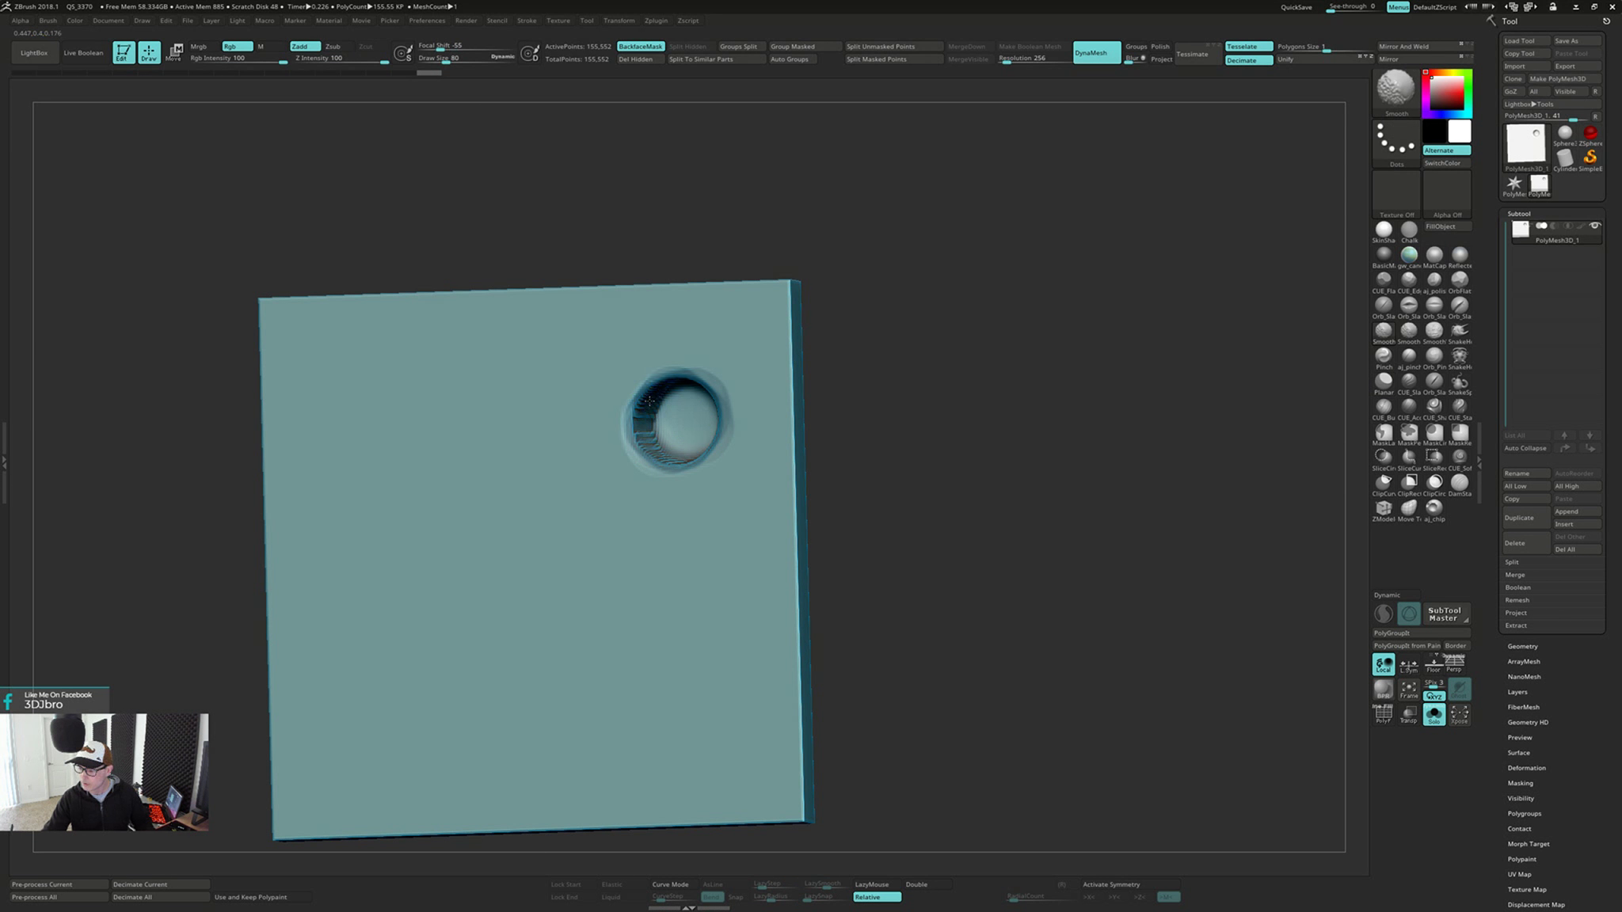
{"action": "right_click_drag", "start_coordinate": [665, 389], "coordinate": [703, 371]}
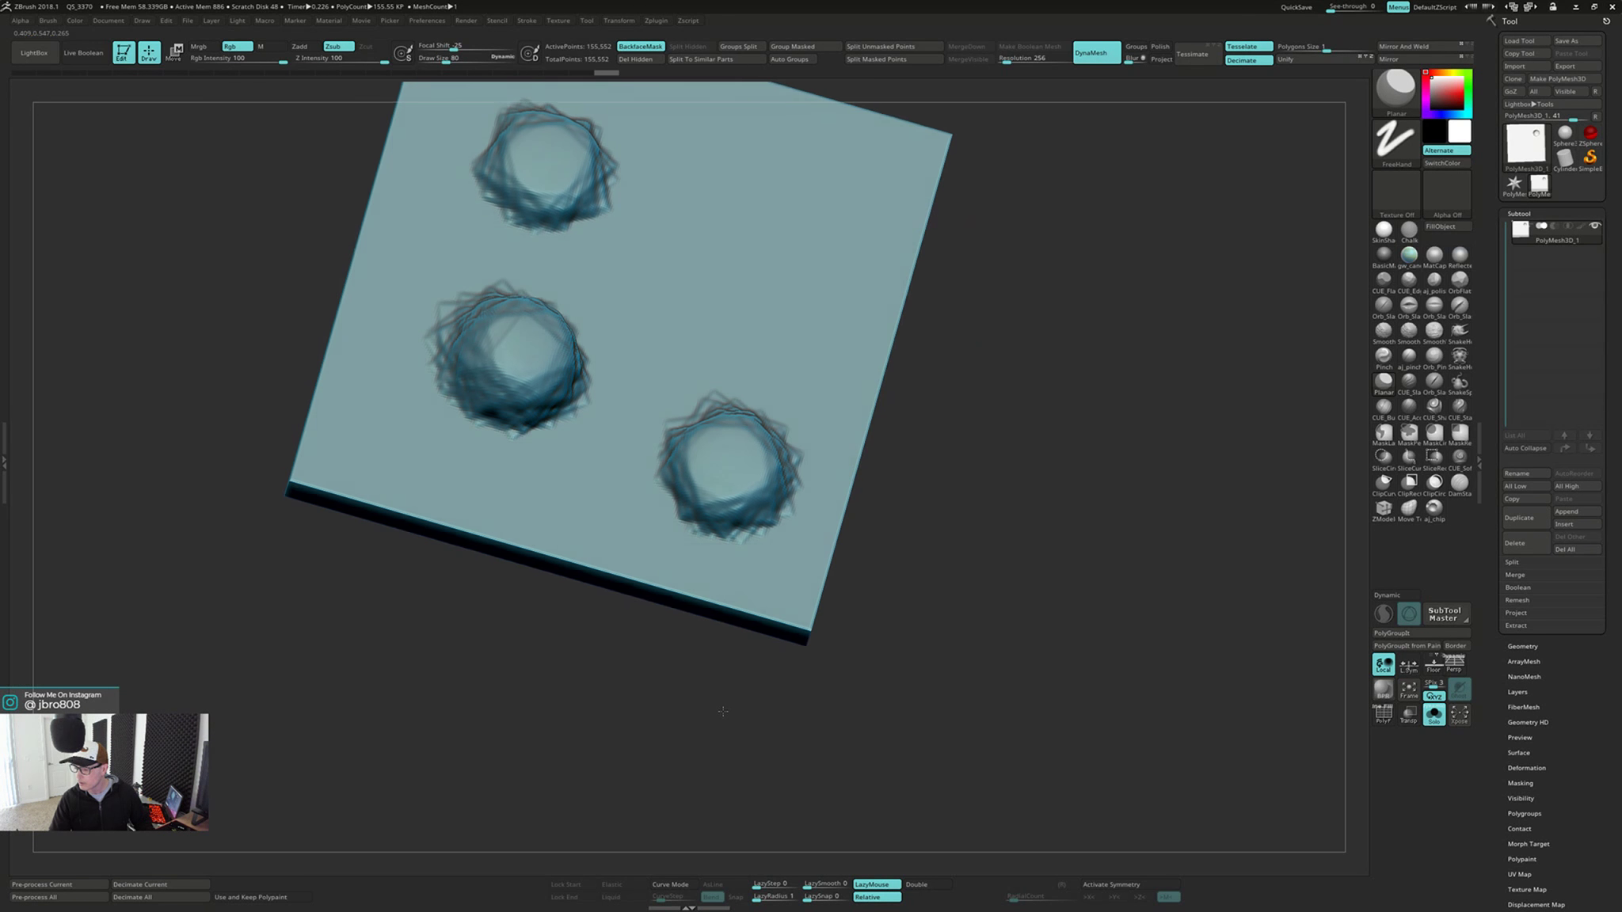
Check the front-face bumps, undo the last stroke, and soften the back-face dent's rim again
{"action": "left_click_drag", "start_coordinate": [722, 711], "coordinate": [724, 688]}
{"action": "mouse_move", "coordinate": [998, 527]}
{"action": "left_mouse_down", "text": "ctrl"}
{"action": "mouse_move", "coordinate": [978, 639]}
{"action": "mouse_move", "coordinate": [949, 671]}
{"action": "mouse_move", "coordinate": [955, 576]}
{"action": "mouse_move", "coordinate": [898, 367]}
{"action": "mouse_move", "coordinate": [829, 409]}
{"action": "mouse_move", "coordinate": [845, 511]}
{"action": "mouse_move", "coordinate": [808, 535]}
{"action": "left_mouse_up", "text": "ctrl"}
{"action": "key", "text": "ctrl+z"}
{"action": "right_click_drag", "start_coordinate": [803, 540], "coordinate": [775, 483]}
{"action": "mouse_move", "coordinate": [775, 456]}
{"action": "left_mouse_down", "text": "shift"}
{"action": "mouse_move", "coordinate": [758, 425]}
{"action": "mouse_move", "coordinate": [775, 448]}
{"action": "left_mouse_up", "text": "shift"}
{"action": "mouse_move", "coordinate": [789, 477]}
{"action": "right_mouse_down"}
{"action": "mouse_move", "coordinate": [920, 456]}
{"action": "mouse_move", "coordinate": [853, 472]}
{"action": "mouse_move", "coordinate": [842, 501]}
{"action": "right_mouse_up"}
{"action": "left_click_drag", "start_coordinate": [876, 597], "coordinate": [856, 565]}
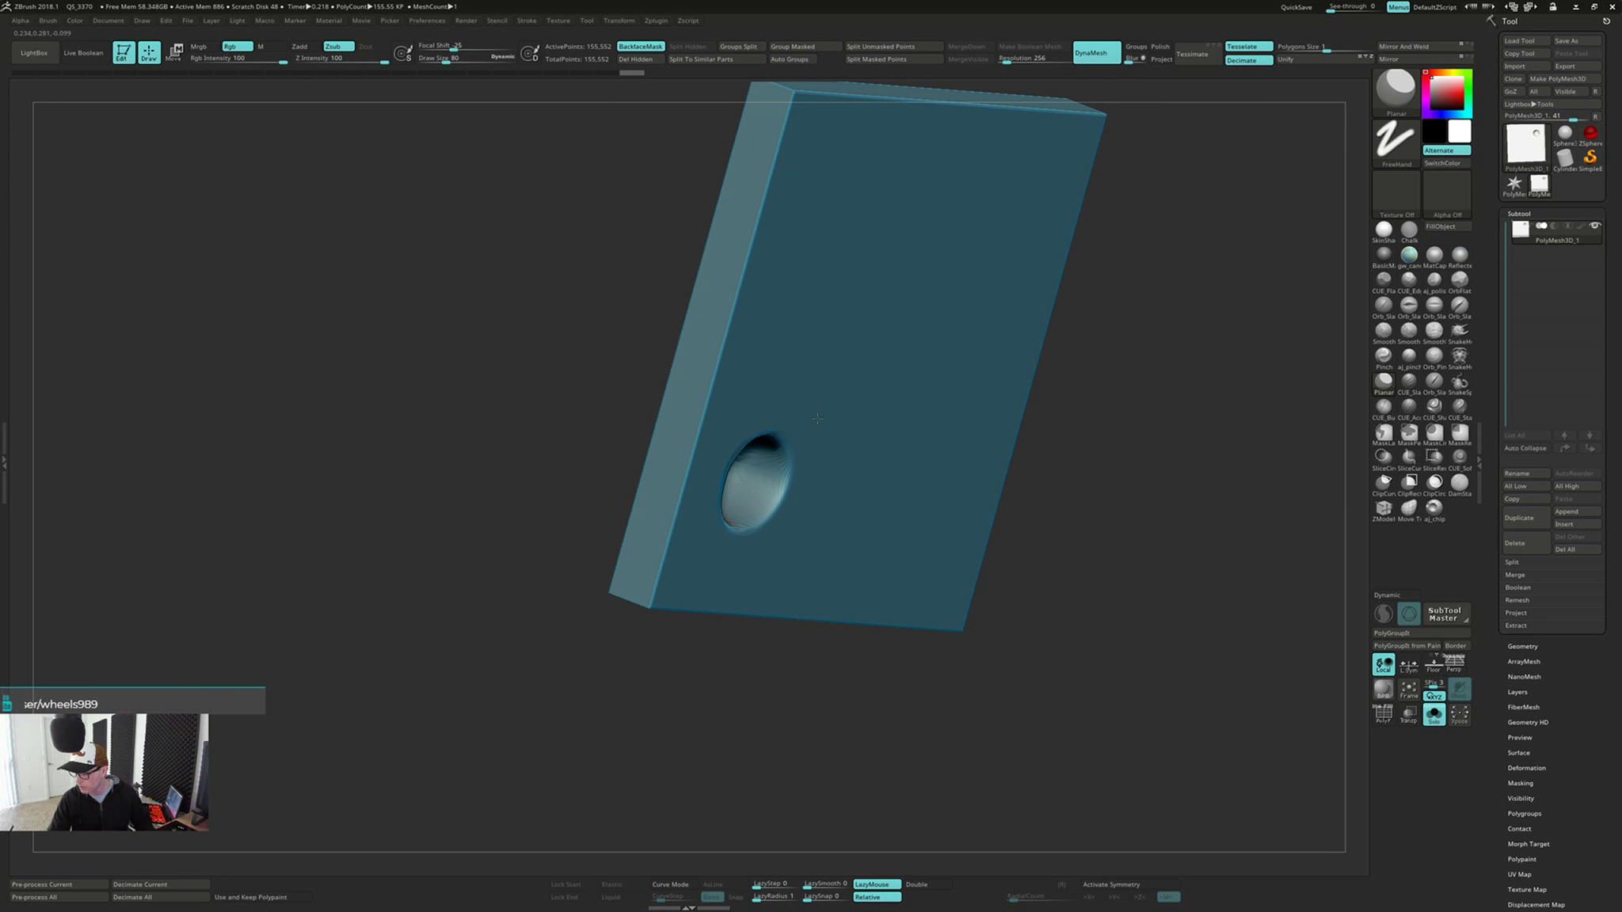
Flatten the surface around the back-face dent with Planar strokes, and check the bumps on the opposite side
{"action": "left_click_drag", "start_coordinate": [776, 554], "coordinate": [749, 523]}
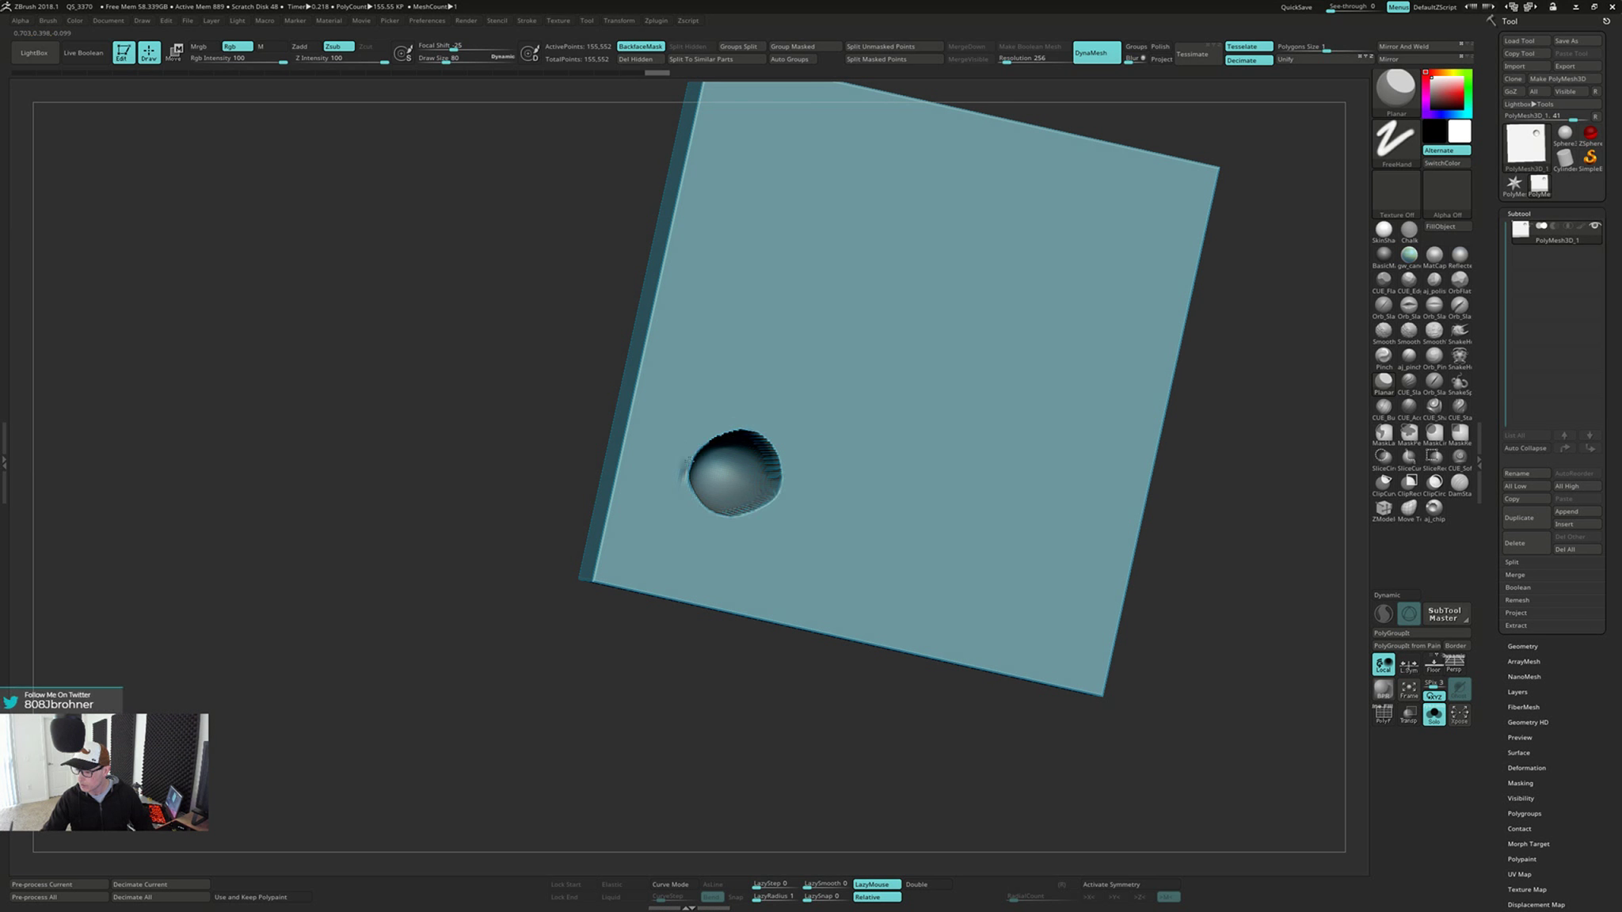
{"action": "left_click_drag", "start_coordinate": [757, 423], "coordinate": [778, 507]}
{"action": "mouse_move", "coordinate": [779, 532]}
{"action": "right_mouse_down"}
{"action": "mouse_move", "coordinate": [895, 519]}
{"action": "mouse_move", "coordinate": [773, 540]}
{"action": "mouse_move", "coordinate": [736, 459]}
{"action": "right_mouse_up"}
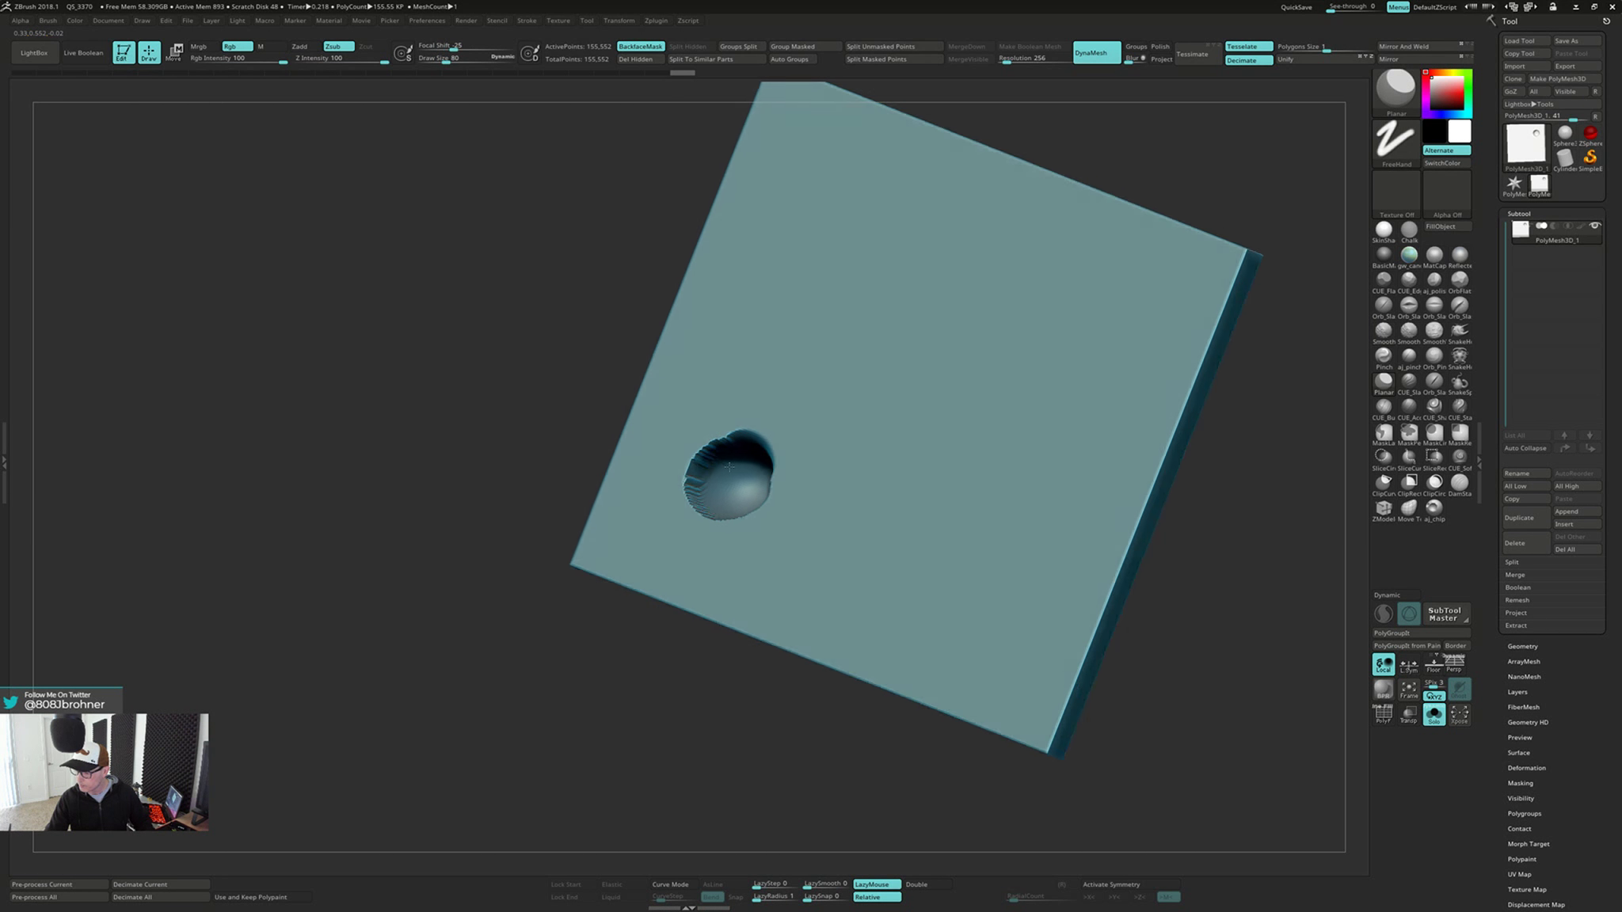
{"action": "left_click_drag", "start_coordinate": [736, 459], "coordinate": [712, 452], "text": "shift"}
{"action": "left_click_drag", "start_coordinate": [715, 520], "coordinate": [722, 516], "text": "shift"}
{"action": "right_click_drag", "start_coordinate": [722, 516], "coordinate": [808, 499]}
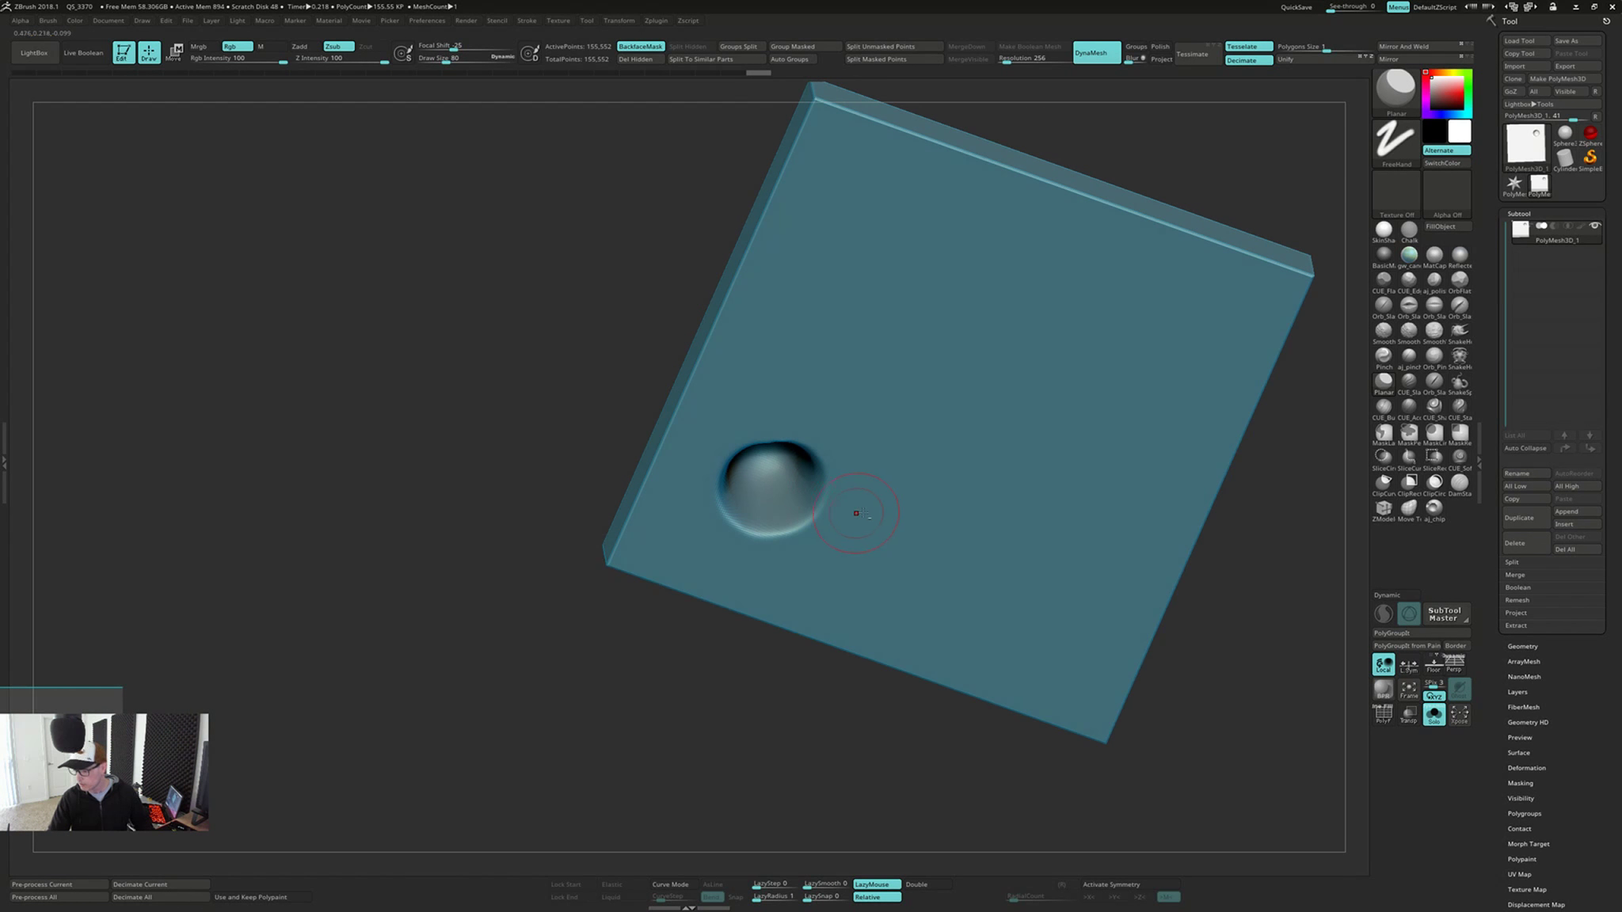
{"action": "right_click_drag", "start_coordinate": [856, 513], "coordinate": [804, 457], "text": "alt"}
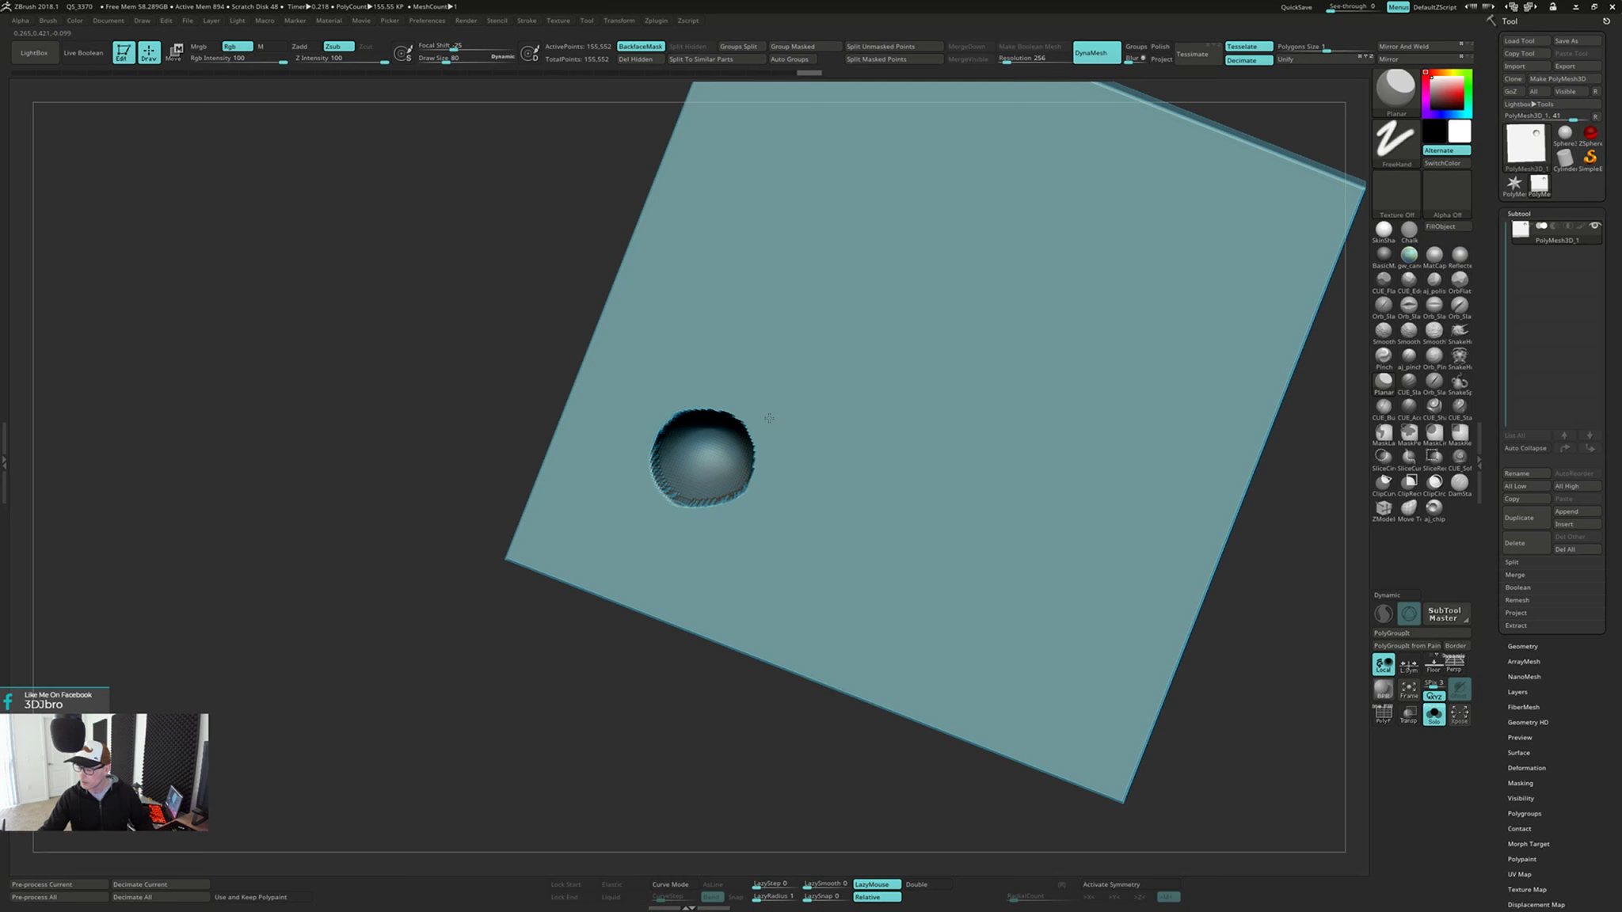
Smooth the inner wall and edges of the back-face dent, then level its rim with Planar
{"action": "mouse_move", "coordinate": [769, 418]}
{"action": "right_mouse_down"}
{"action": "mouse_move", "coordinate": [766, 397]}
{"action": "mouse_move", "coordinate": [760, 428]}
{"action": "right_mouse_up"}
{"action": "key", "text": "shift"}
{"action": "left_click_drag", "start_coordinate": [748, 431], "coordinate": [740, 479], "text": "shift"}
{"action": "right_click_drag", "start_coordinate": [732, 451], "coordinate": [695, 483]}
{"action": "left_click_drag", "start_coordinate": [679, 482], "coordinate": [665, 487], "text": "shift"}
{"action": "mouse_move", "coordinate": [757, 467]}
{"action": "right_mouse_down"}
{"action": "mouse_move", "coordinate": [790, 391]}
{"action": "mouse_move", "coordinate": [717, 383]}
{"action": "right_mouse_up"}
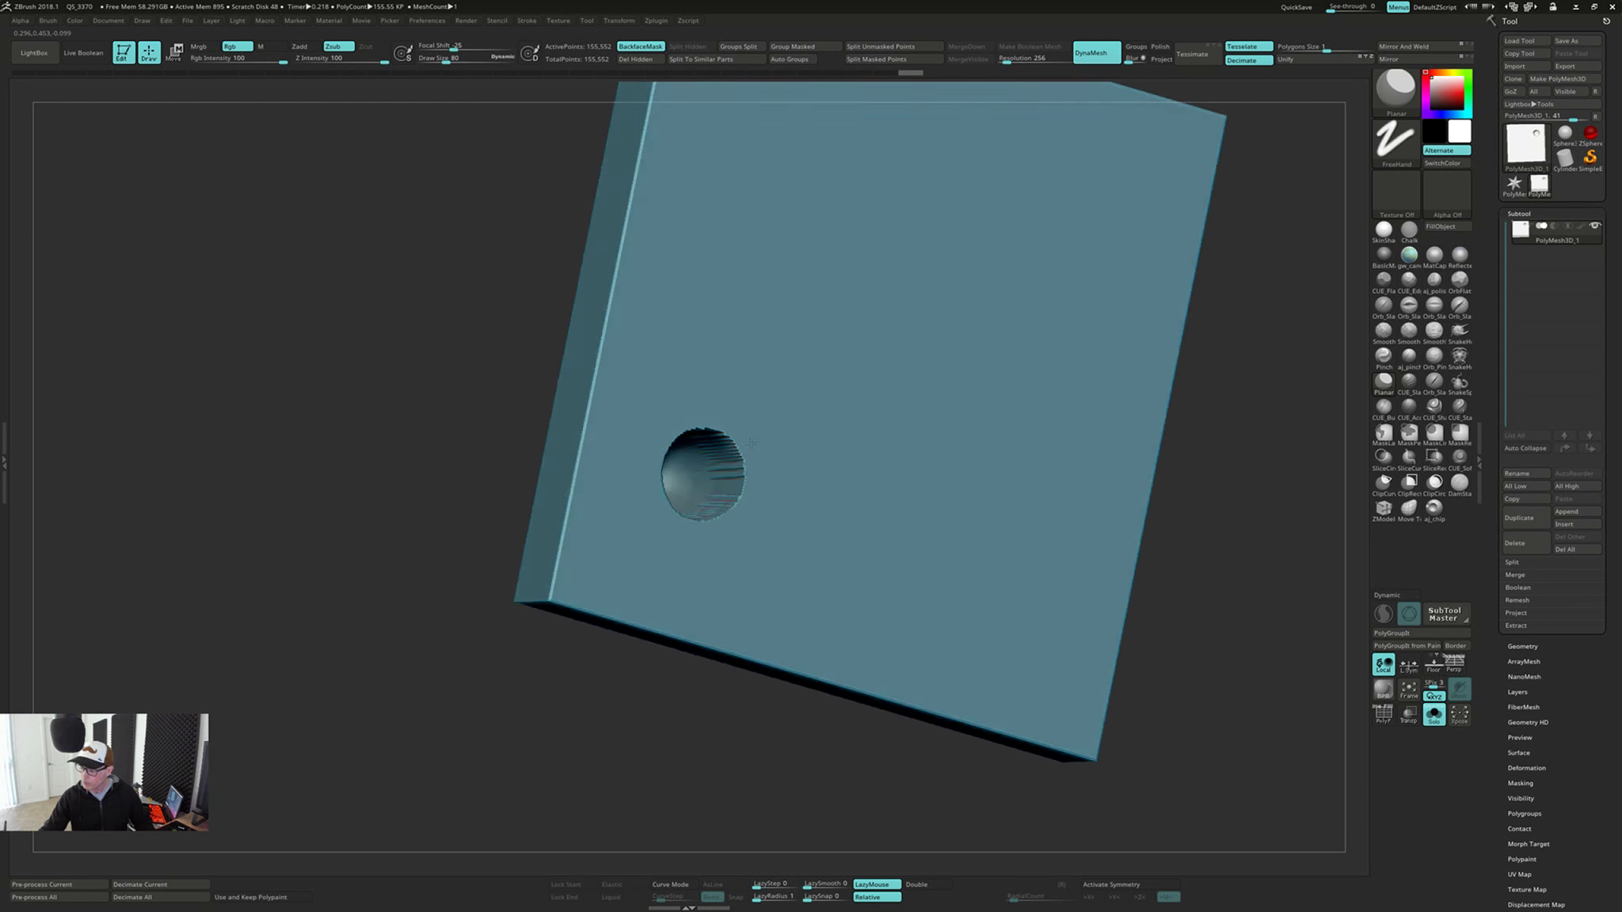
Continue smoothing around the dent until it forms a soft, rounded hollow in the back face
{"action": "right_click_drag", "start_coordinate": [740, 431], "coordinate": [718, 413]}
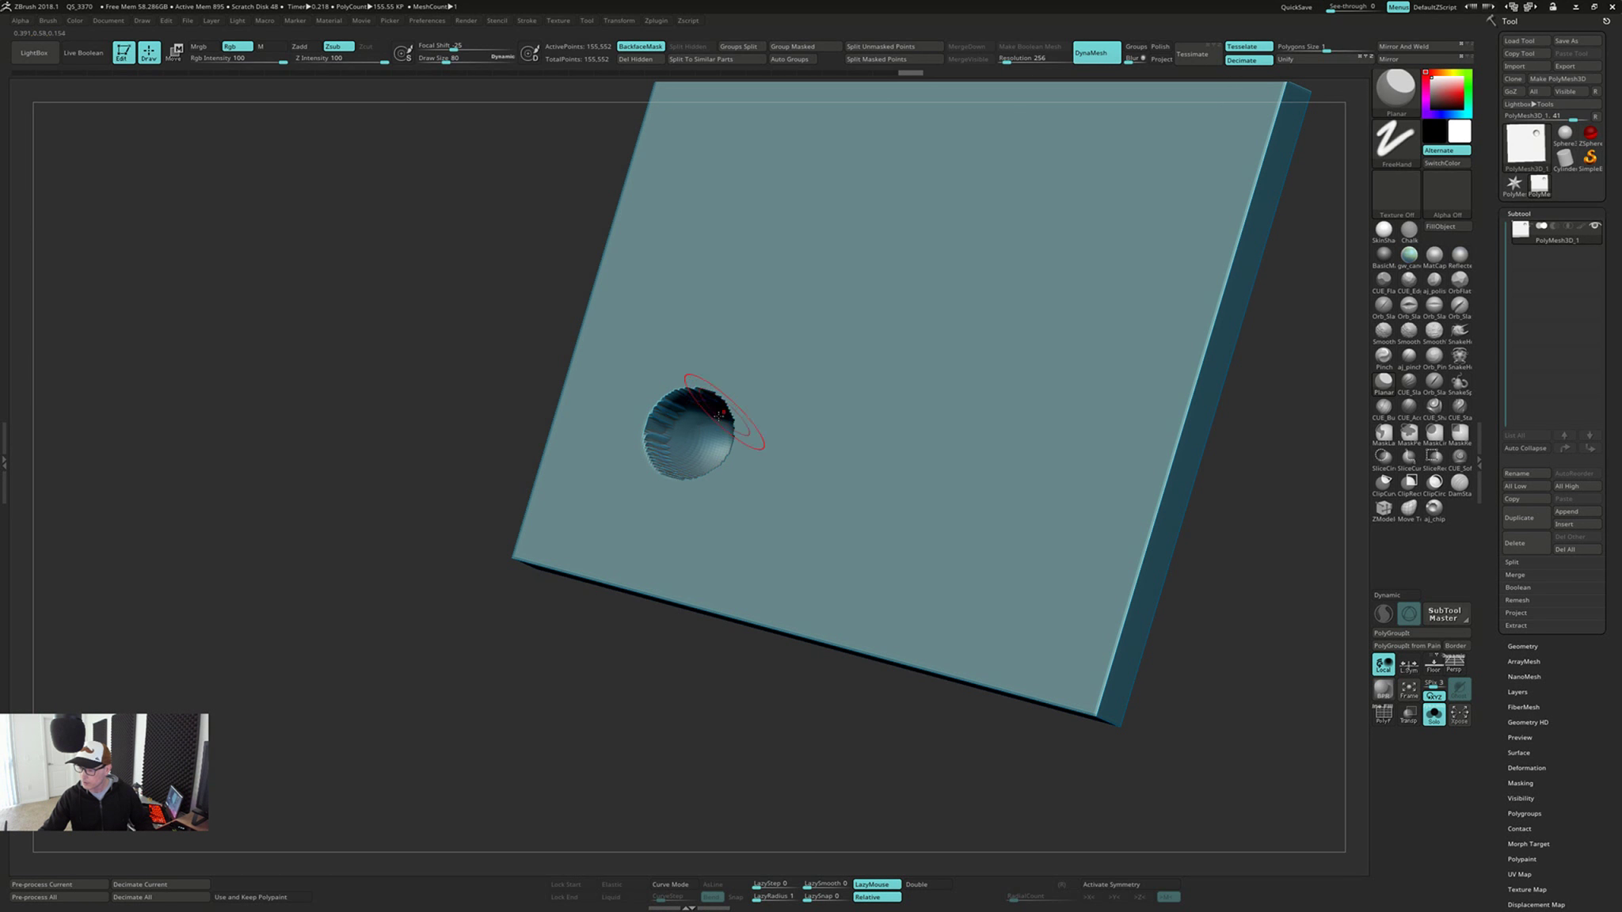
{"action": "left_click_drag", "start_coordinate": [718, 413], "coordinate": [657, 449], "text": "shift"}
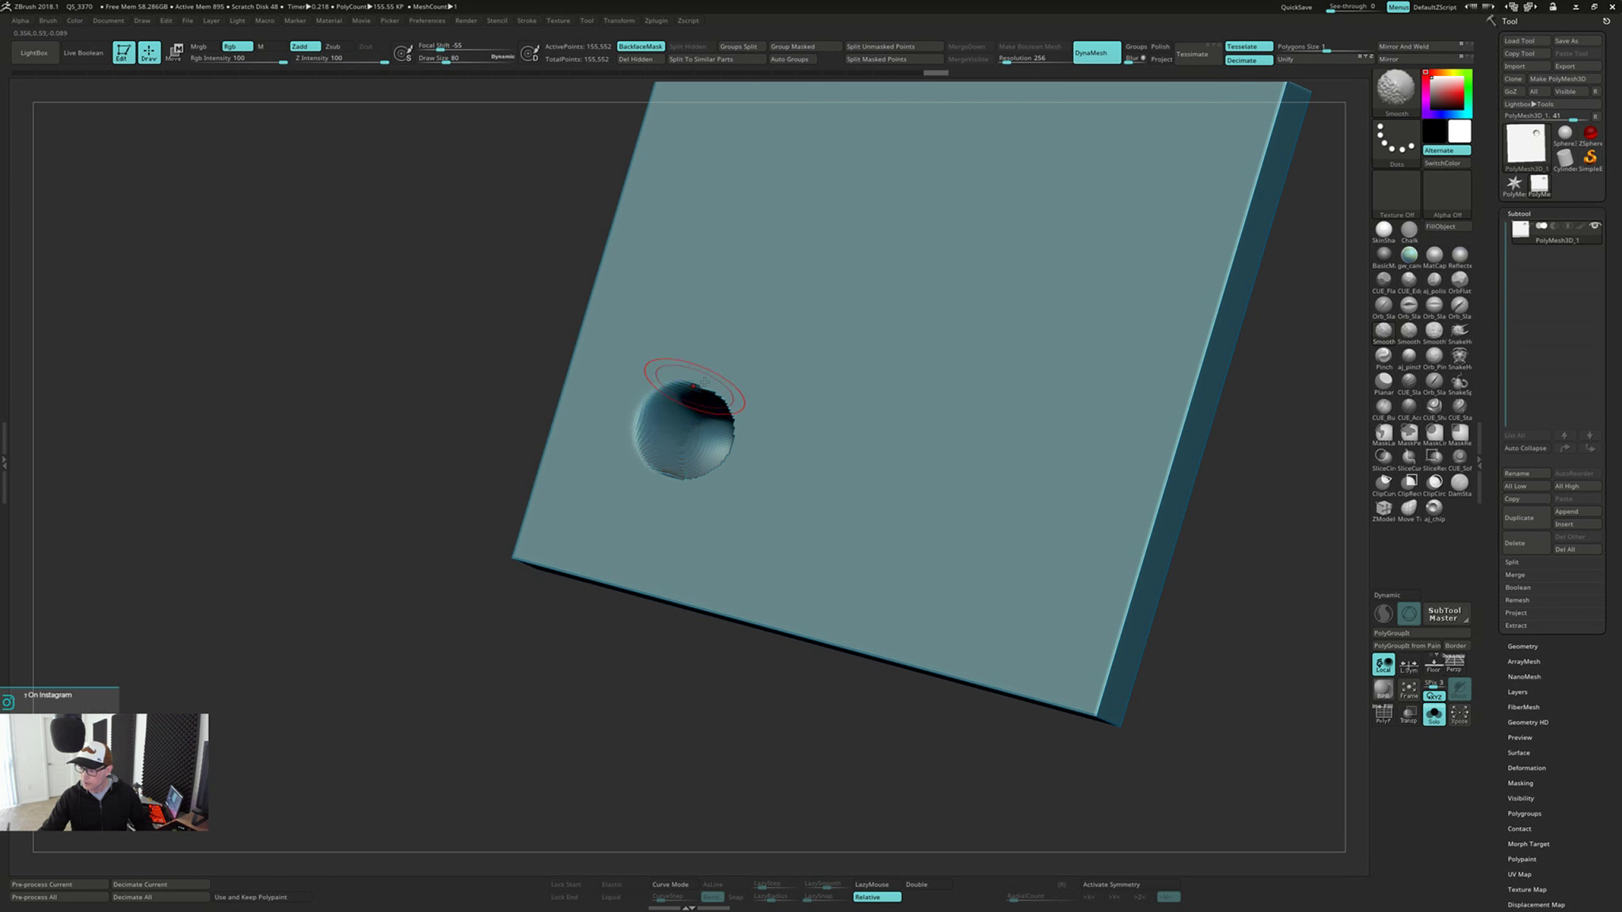
{"action": "mouse_move", "coordinate": [704, 382]}
{"action": "right_mouse_down"}
{"action": "mouse_move", "coordinate": [719, 458]}
{"action": "mouse_move", "coordinate": [649, 440]}
{"action": "mouse_move", "coordinate": [629, 404]}
{"action": "right_mouse_up"}
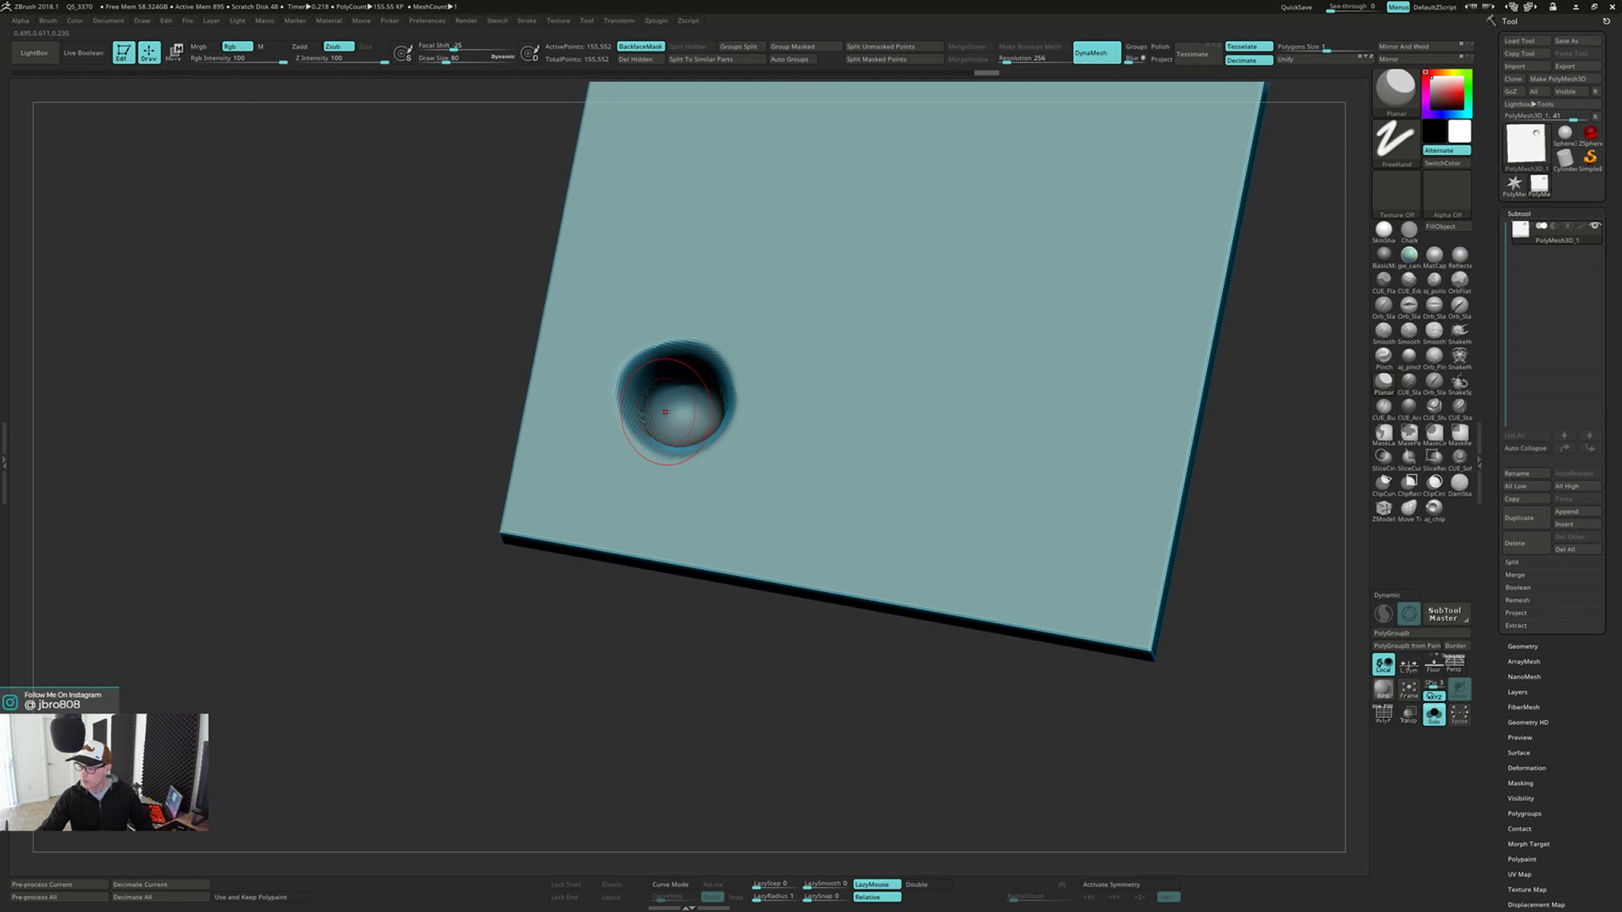
{"action": "left_click_drag", "start_coordinate": [736, 392], "coordinate": [728, 366], "text": "shift"}
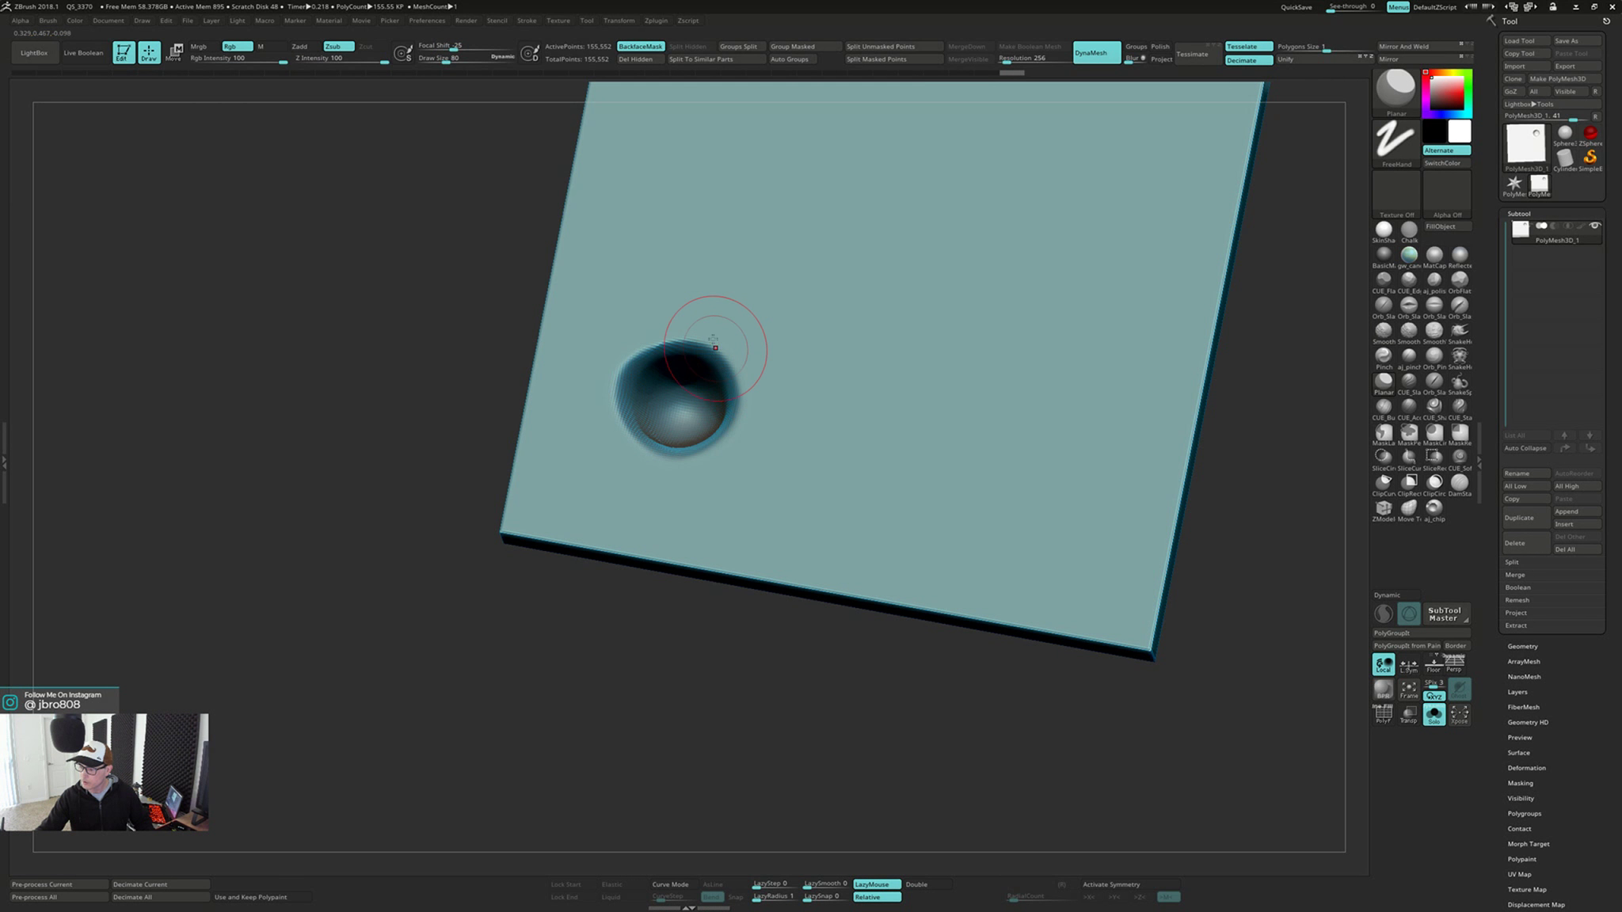
{"action": "right_click_drag", "start_coordinate": [711, 318], "coordinate": [714, 312]}
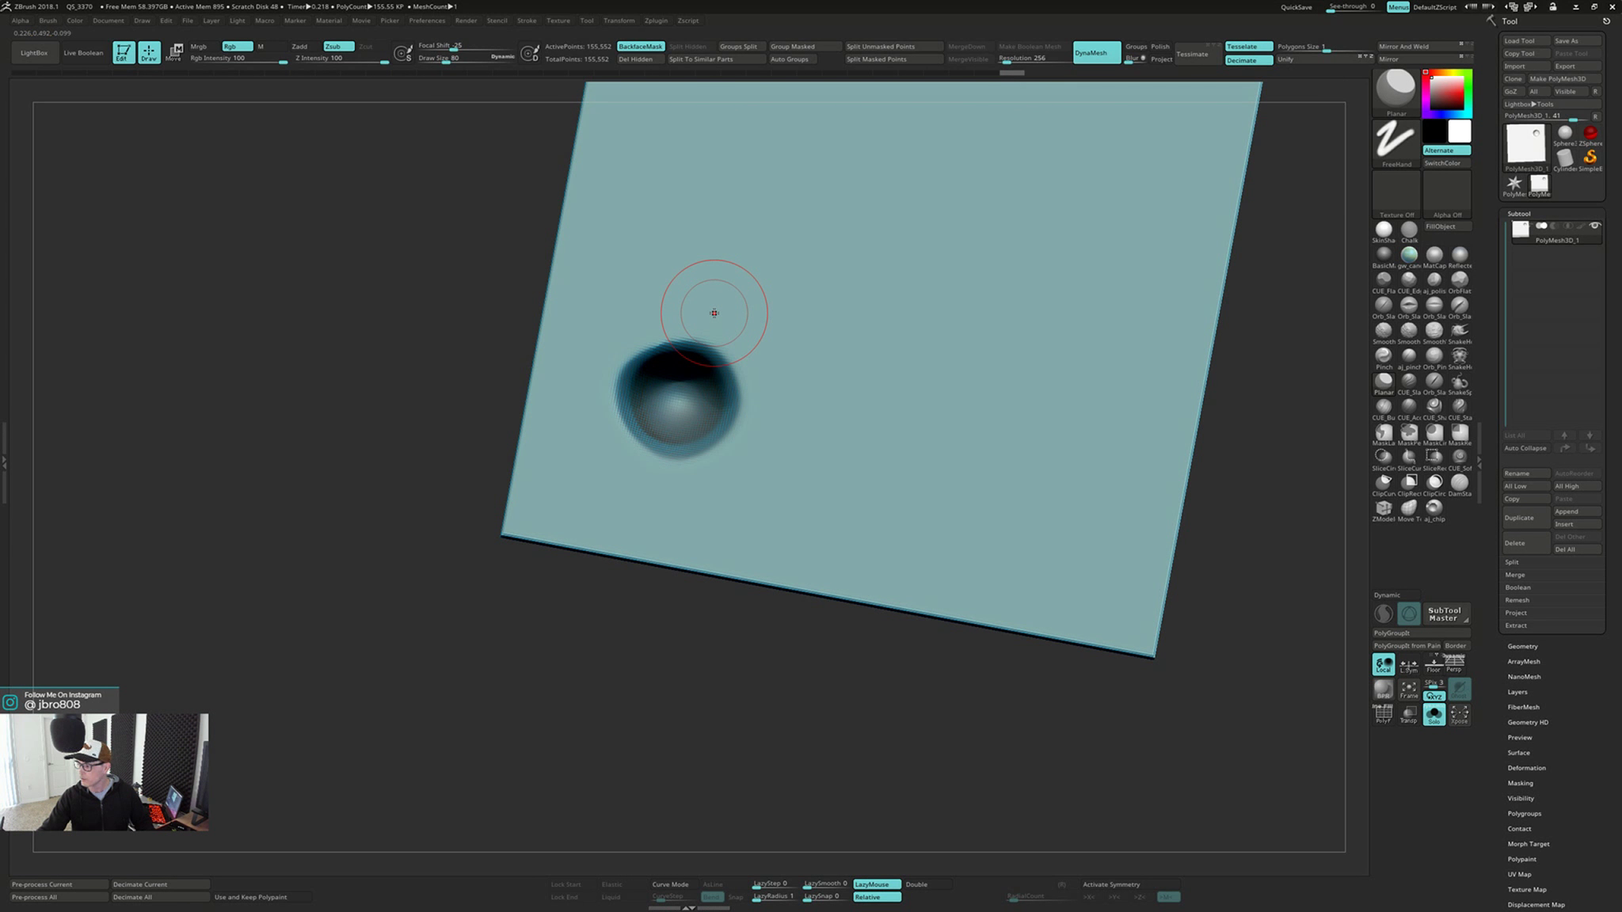
Flatten the softened dent with a larger Planar brush, and remesh the plate with DynaMesh
{"action": "key", "text": "s"}
{"action": "left_click_drag", "start_coordinate": [713, 313], "coordinate": [735, 303]}
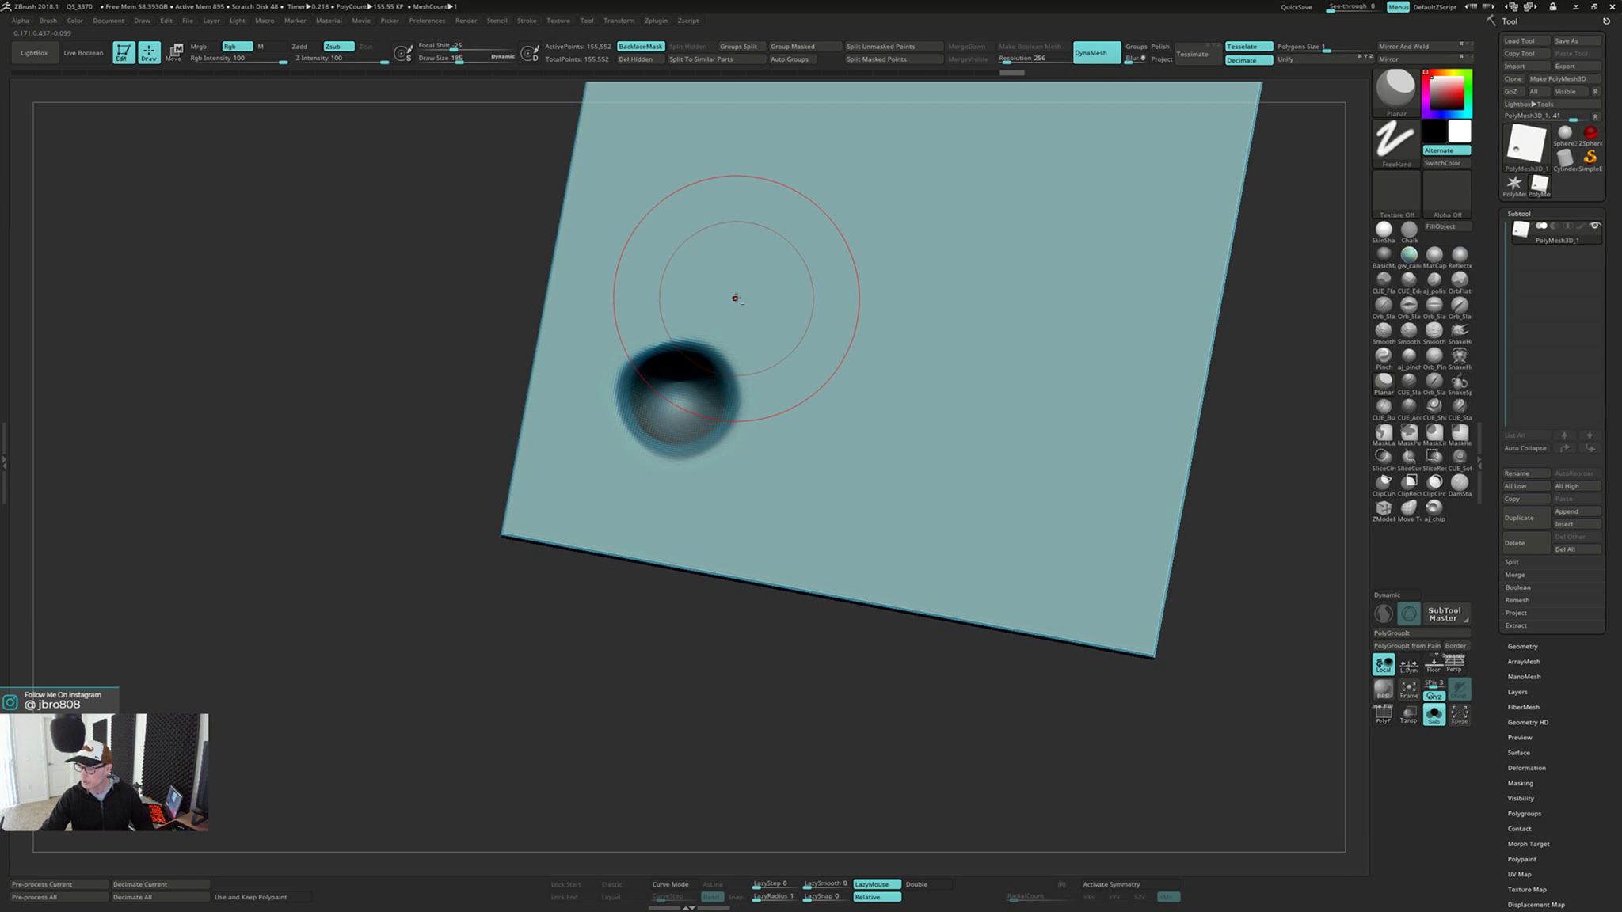
{"action": "key", "text": "ctrl+z"}
{"action": "key", "text": "ctrl+z"}
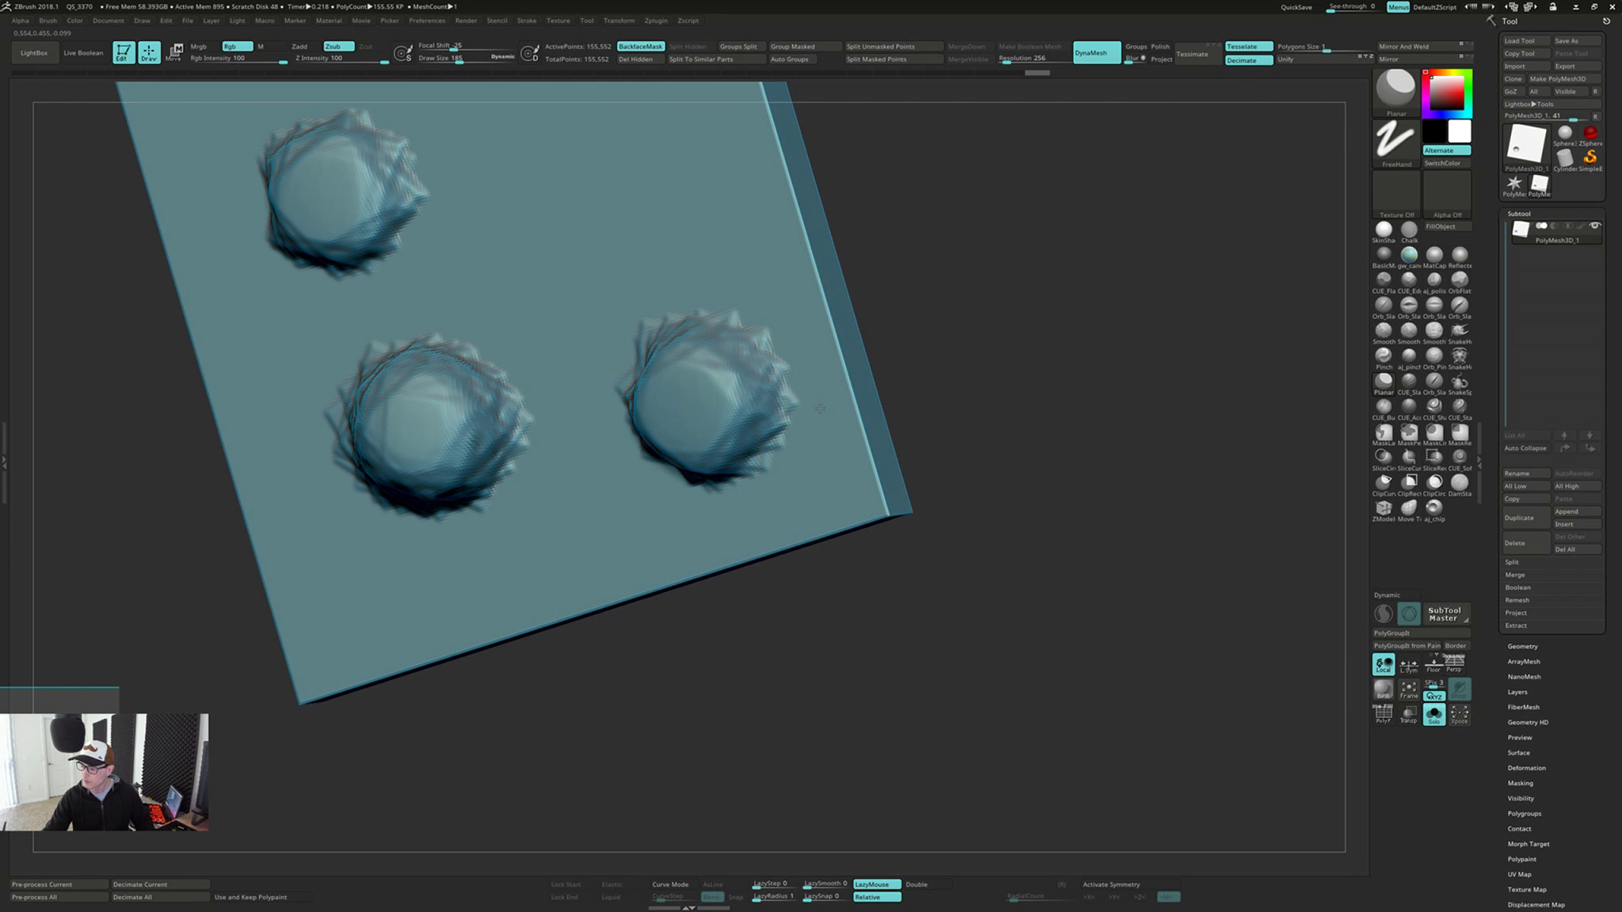
{"action": "right_click_drag", "start_coordinate": [819, 409], "coordinate": [1020, 559]}
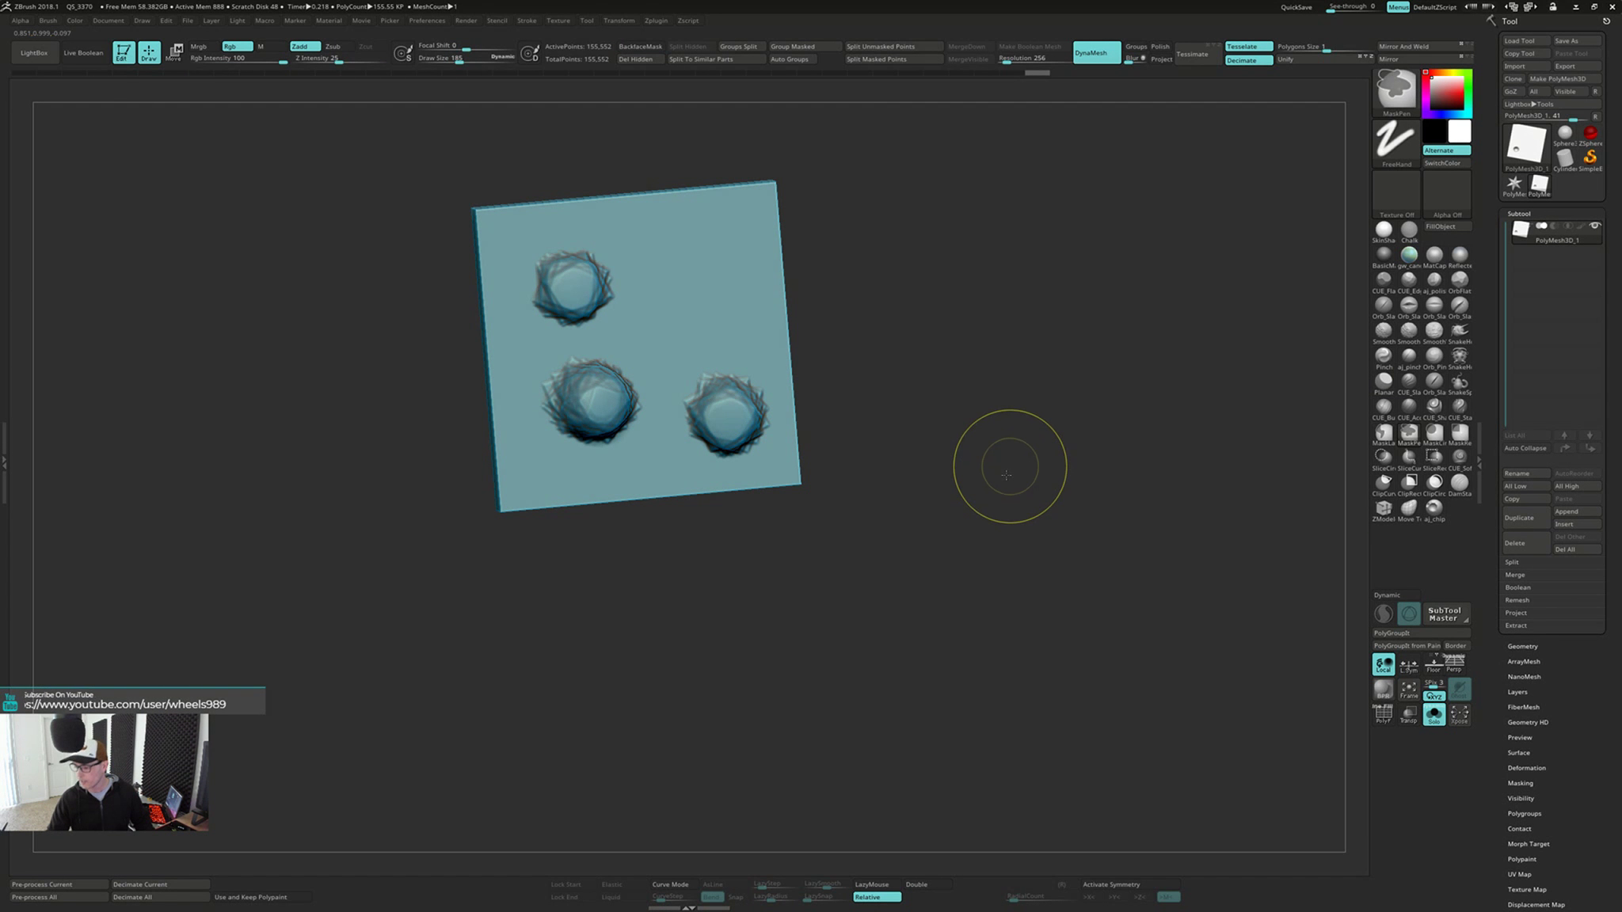
{"action": "left_click_drag", "start_coordinate": [1009, 468], "coordinate": [988, 613], "text": "ctrl"}
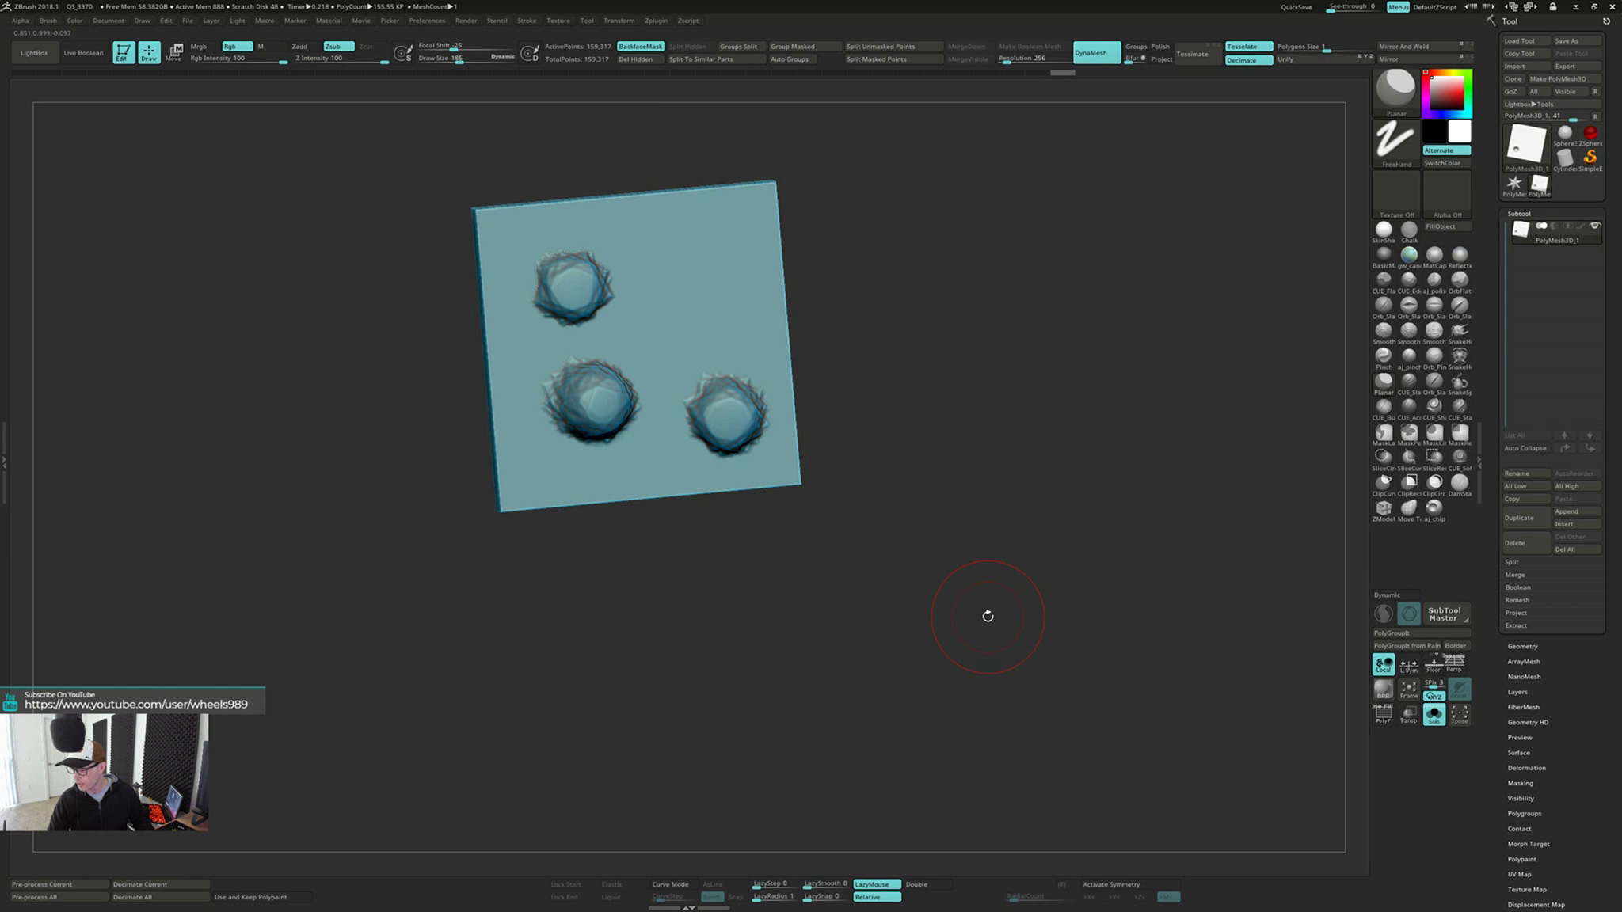
{"action": "right_click_drag", "start_coordinate": [988, 614], "coordinate": [809, 526]}
{"action": "right_click_drag", "start_coordinate": [738, 384], "coordinate": [659, 541]}
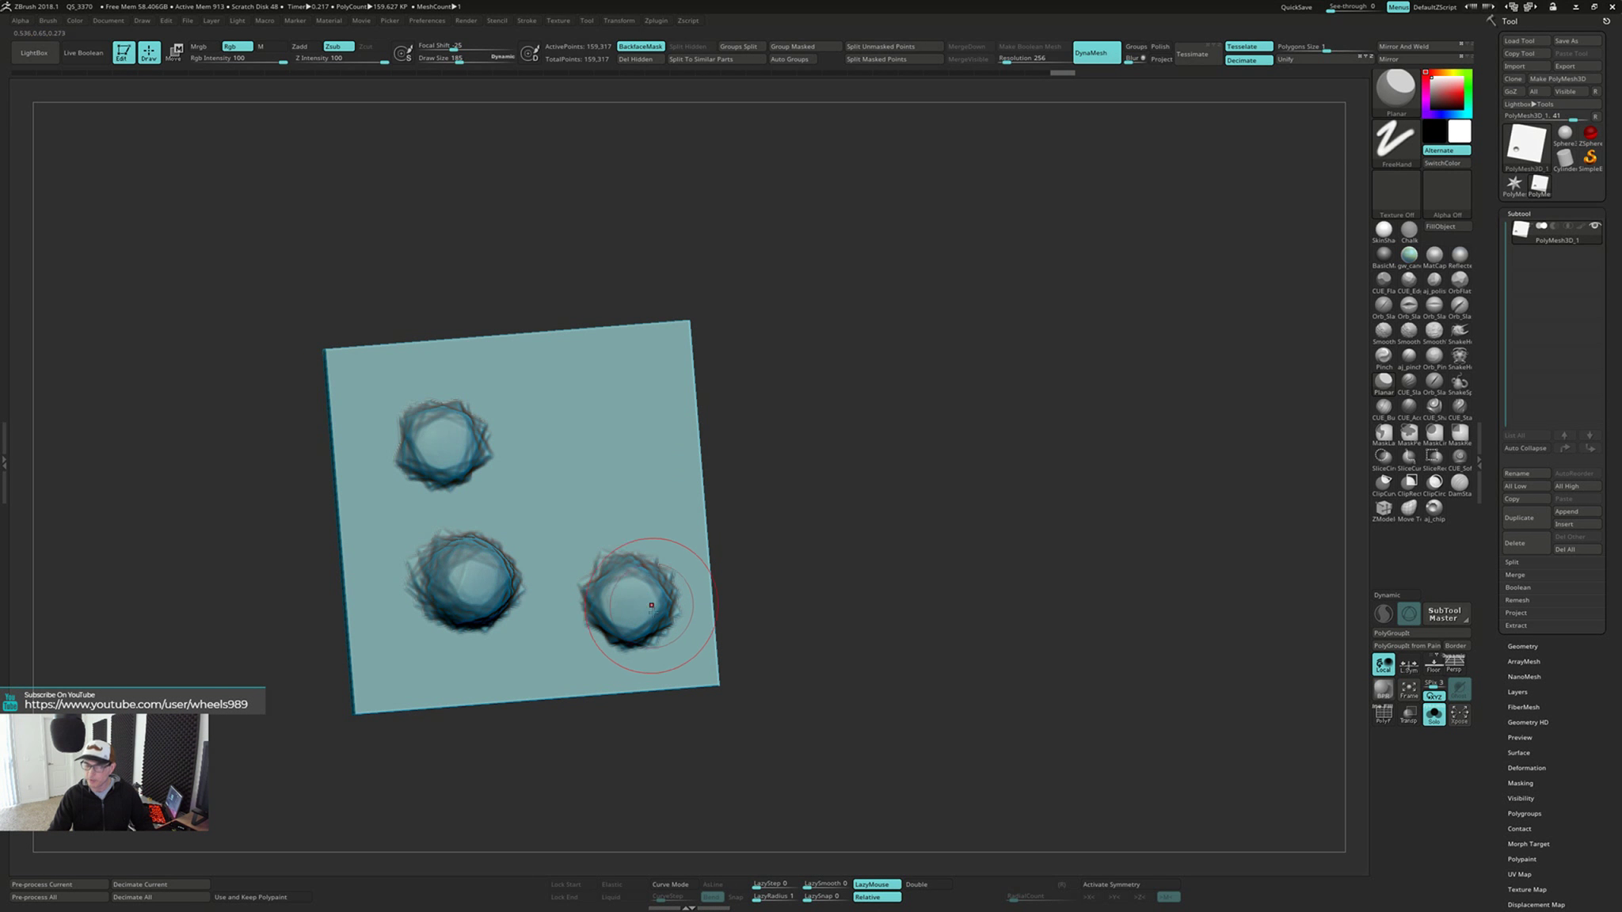
{"action": "right_click_drag", "start_coordinate": [890, 564], "coordinate": [895, 568]}
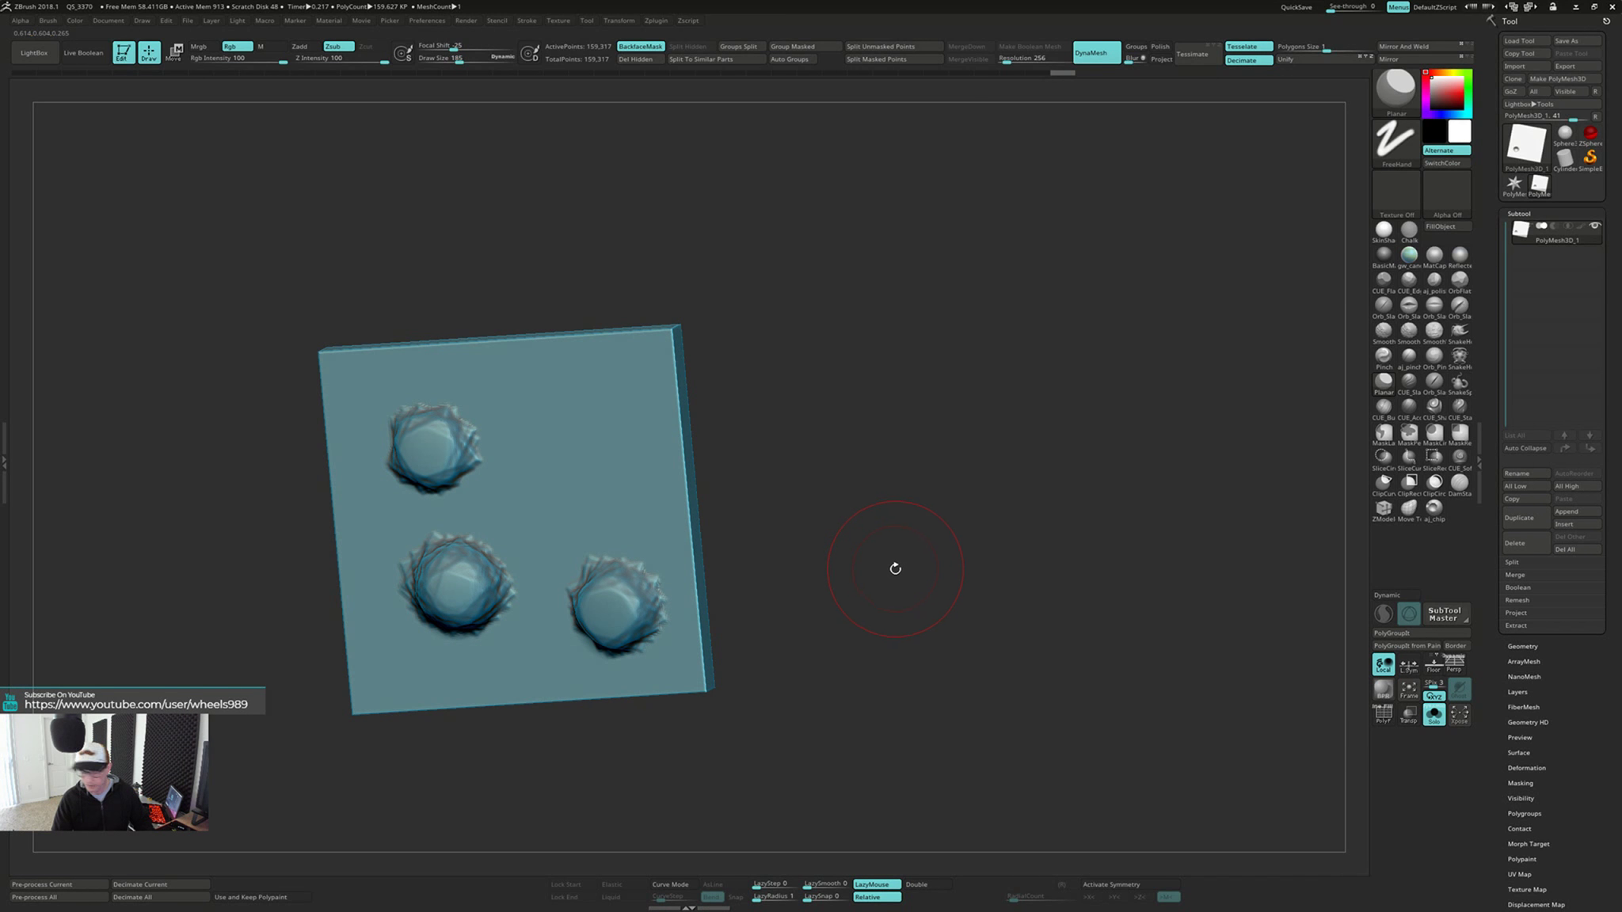
Build up a fourth bump in the front face's empty corner with ClayBuildup, and inspect the dent behind it
{"action": "key", "text": "b"}
{"action": "key", "text": "c"}
{"action": "key", "text": "b"}
{"action": "mouse_move", "coordinate": [835, 447]}
{"action": "right_mouse_down", "text": "ctrl"}
{"action": "mouse_move", "coordinate": [832, 511]}
{"action": "mouse_move", "coordinate": [844, 463]}
{"action": "right_mouse_up", "text": "ctrl"}
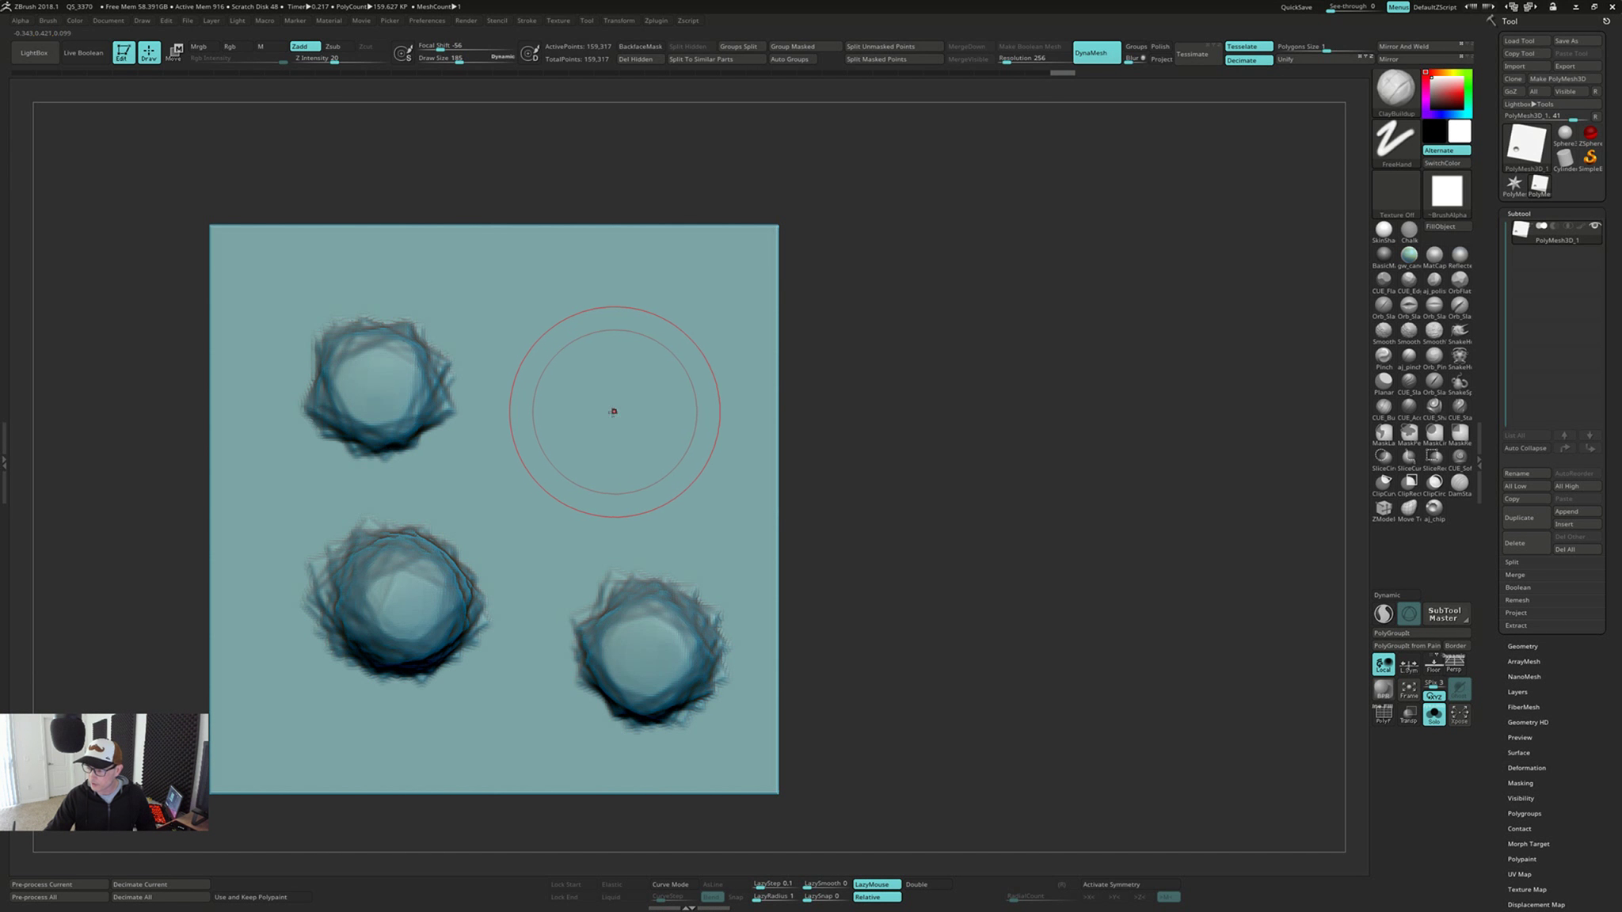
{"action": "left_click_drag", "start_coordinate": [614, 412], "coordinate": [630, 383]}
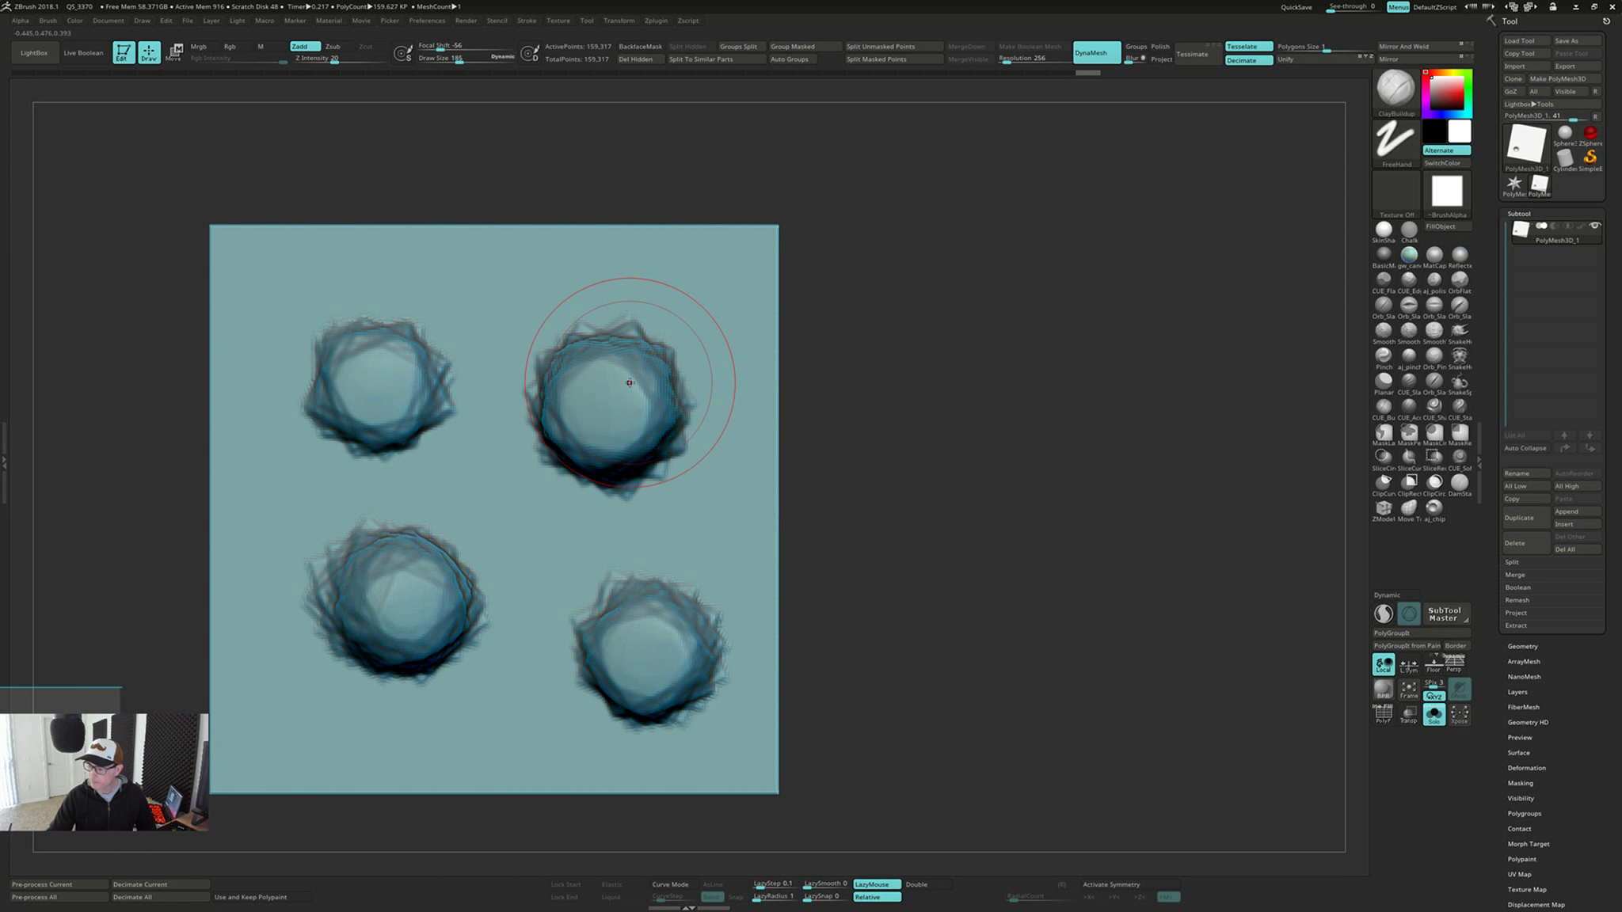
{"action": "right_click_drag", "start_coordinate": [630, 382], "coordinate": [956, 452]}
{"action": "left_click_drag", "start_coordinate": [594, 396], "coordinate": [608, 406]}
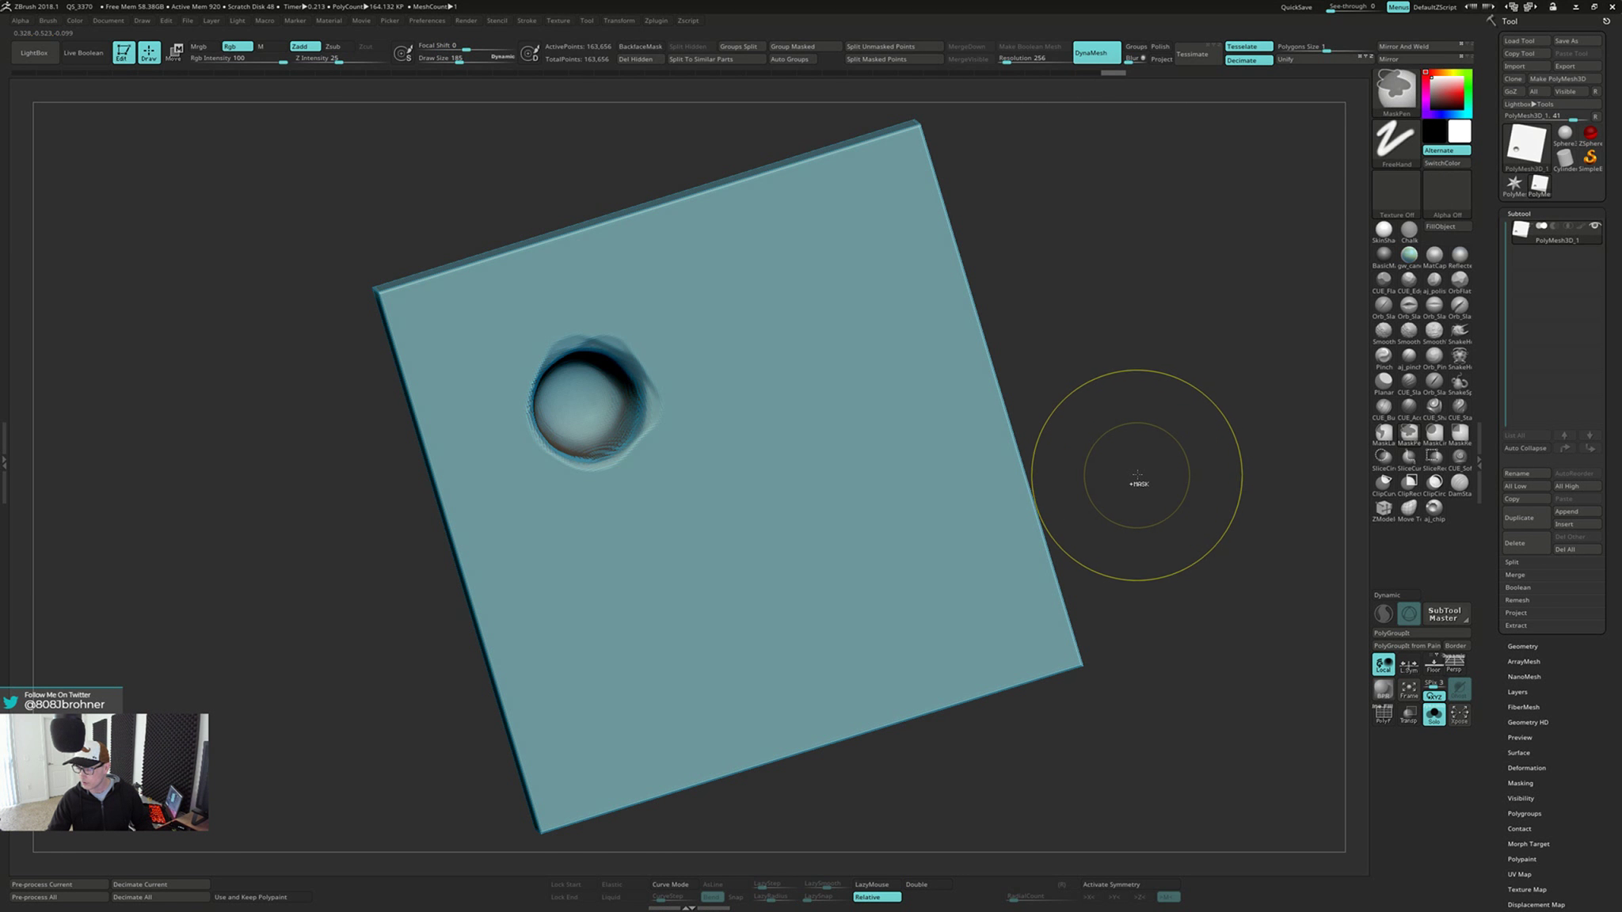
Redo the fourth bump taller with ClayBuildup, and remesh the plate with DynaMesh
{"action": "right_click_drag", "start_coordinate": [1122, 470], "coordinate": [1151, 463]}
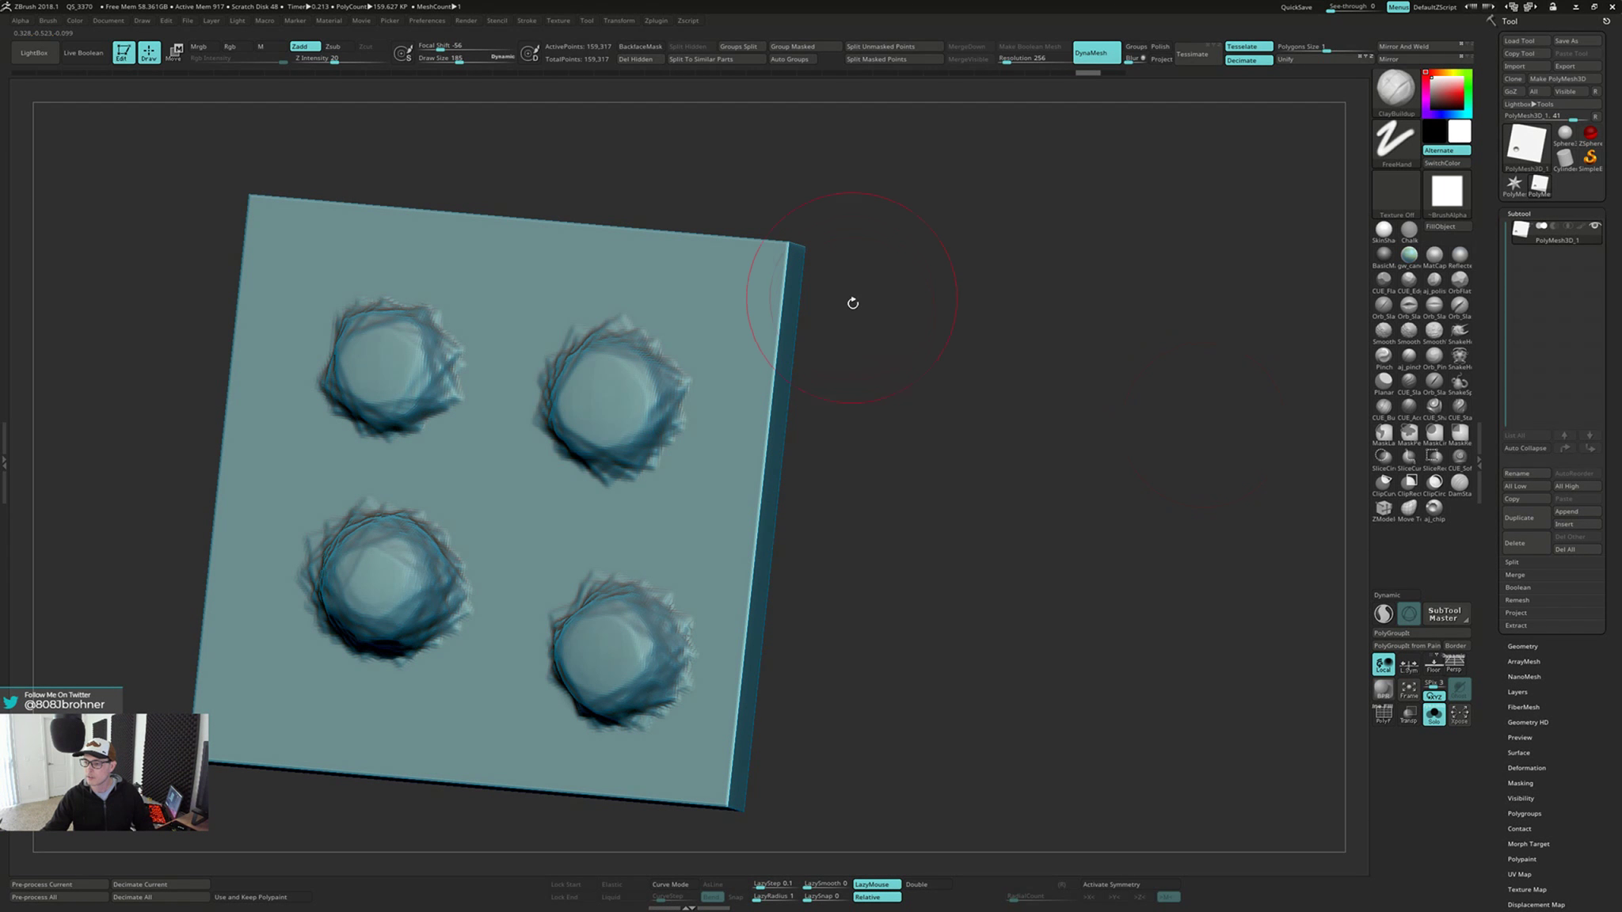
{"action": "left_click_drag", "start_coordinate": [852, 302], "coordinate": [867, 357], "text": "shift"}
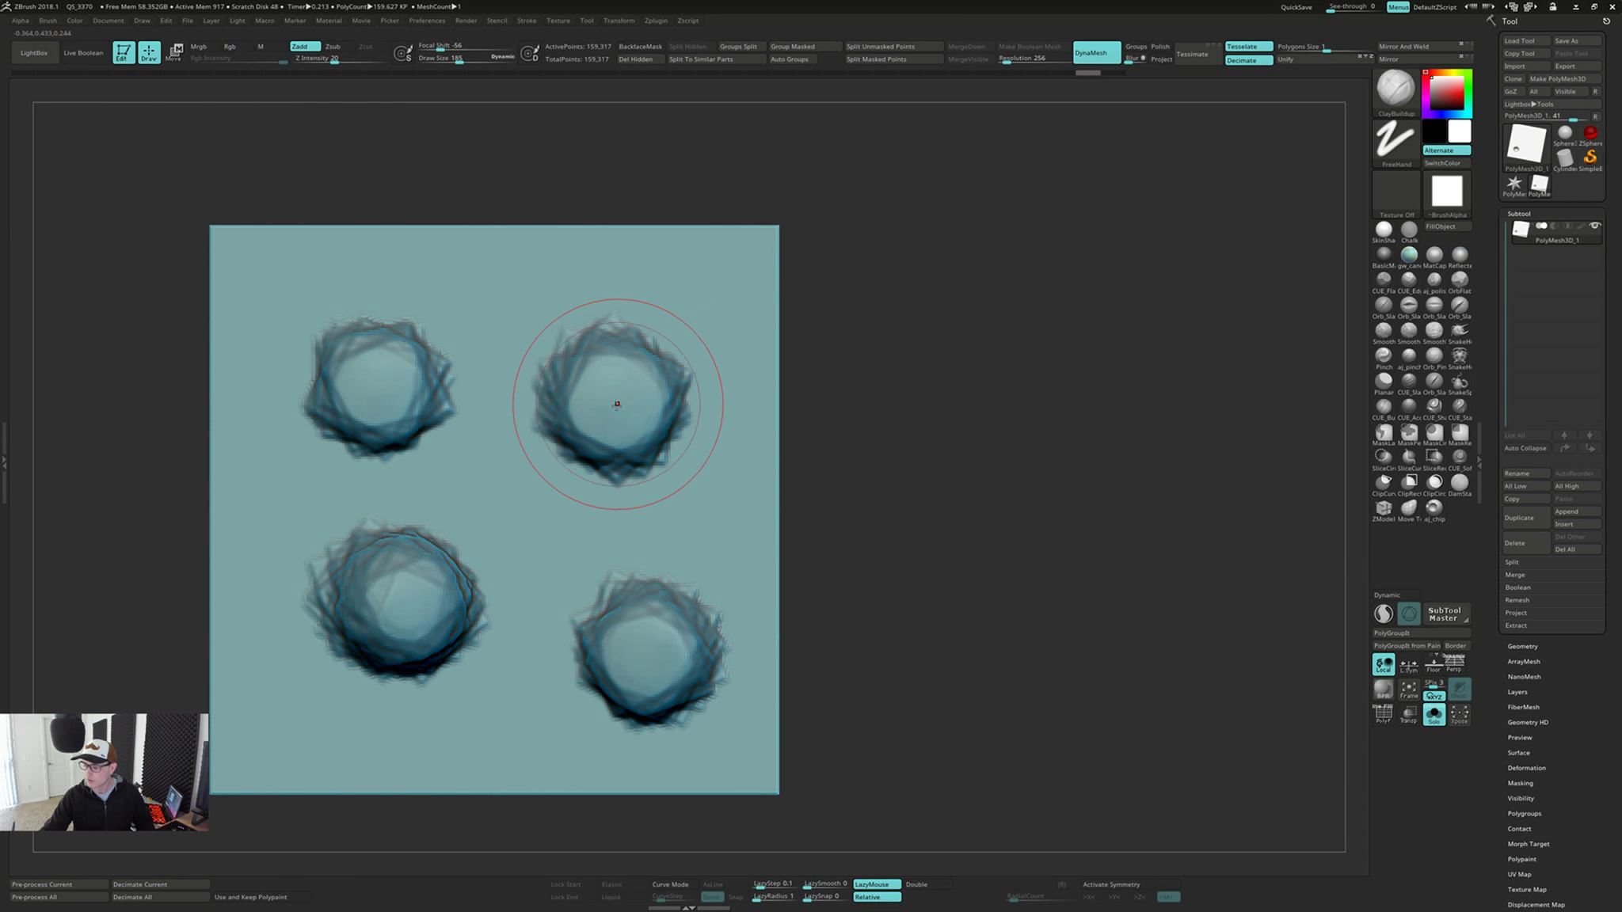
{"action": "left_click_drag", "start_coordinate": [612, 403], "coordinate": [624, 388]}
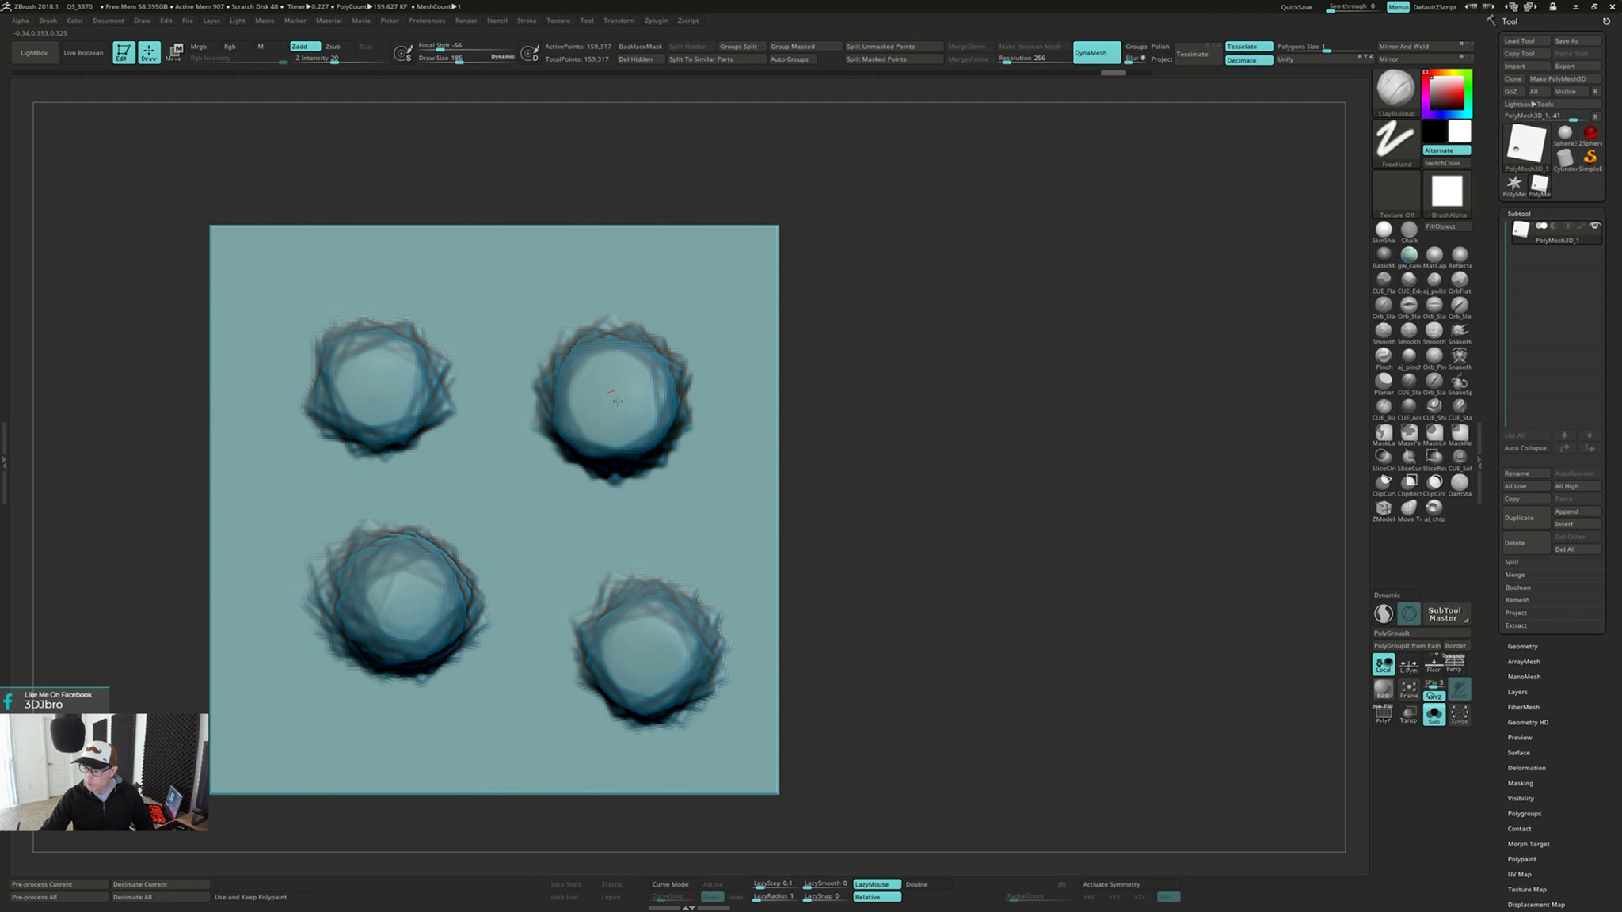
{"action": "left_click_drag", "start_coordinate": [901, 442], "coordinate": [956, 578], "text": "ctrl"}
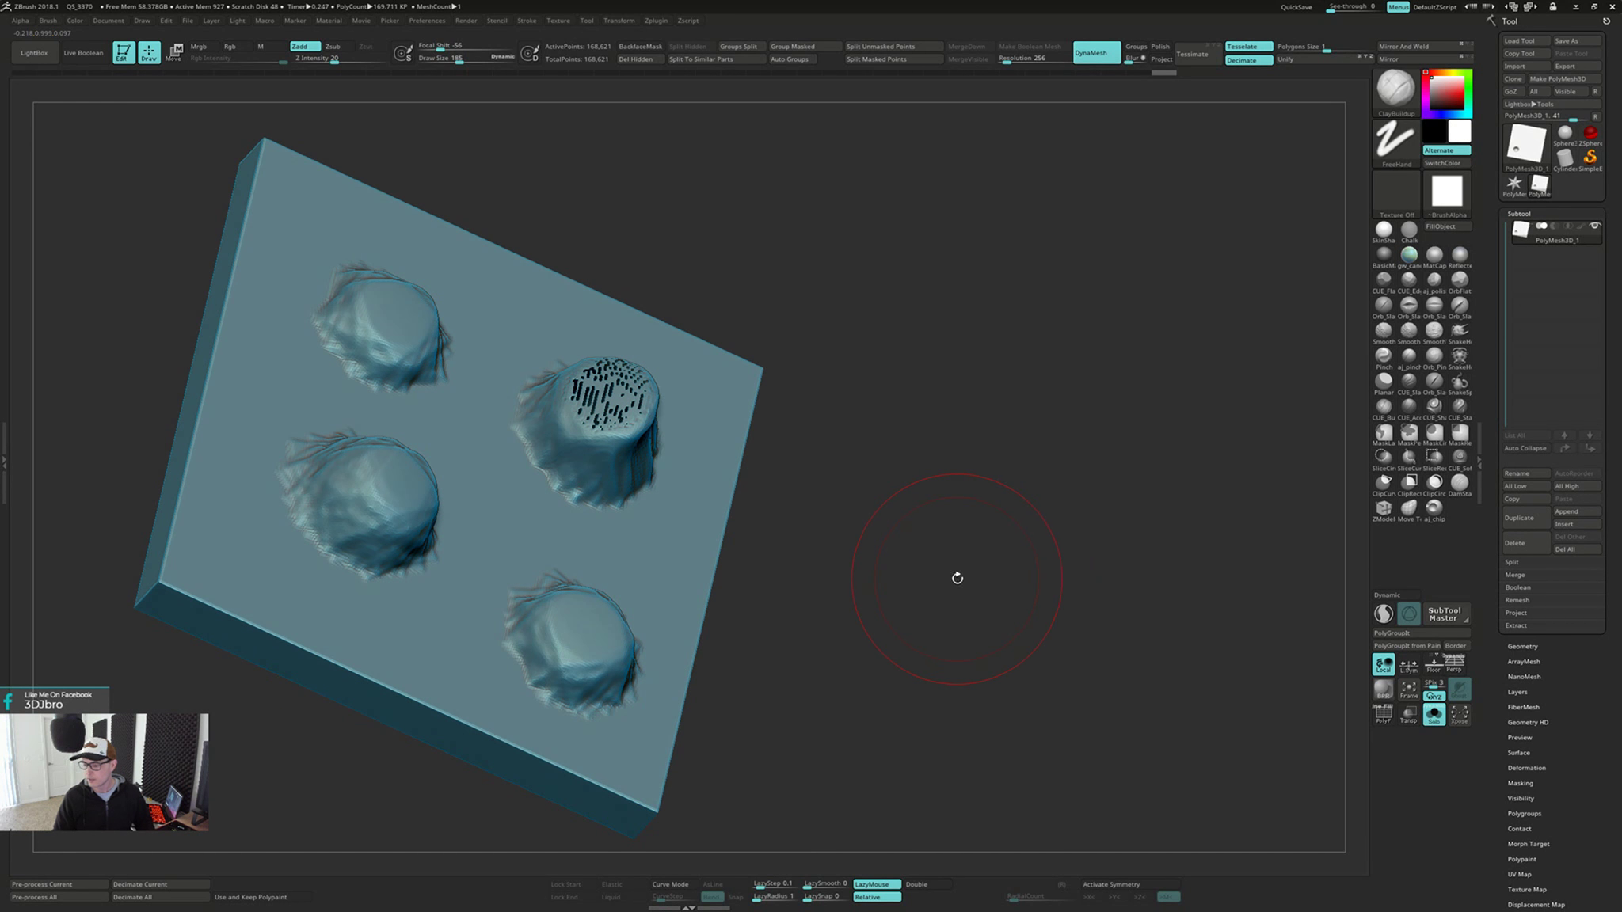
Compare the fourth bump before and after the DynaMesh remesh through the undo history, leaving the remesh undone
{"action": "key", "text": "ctrl+z"}
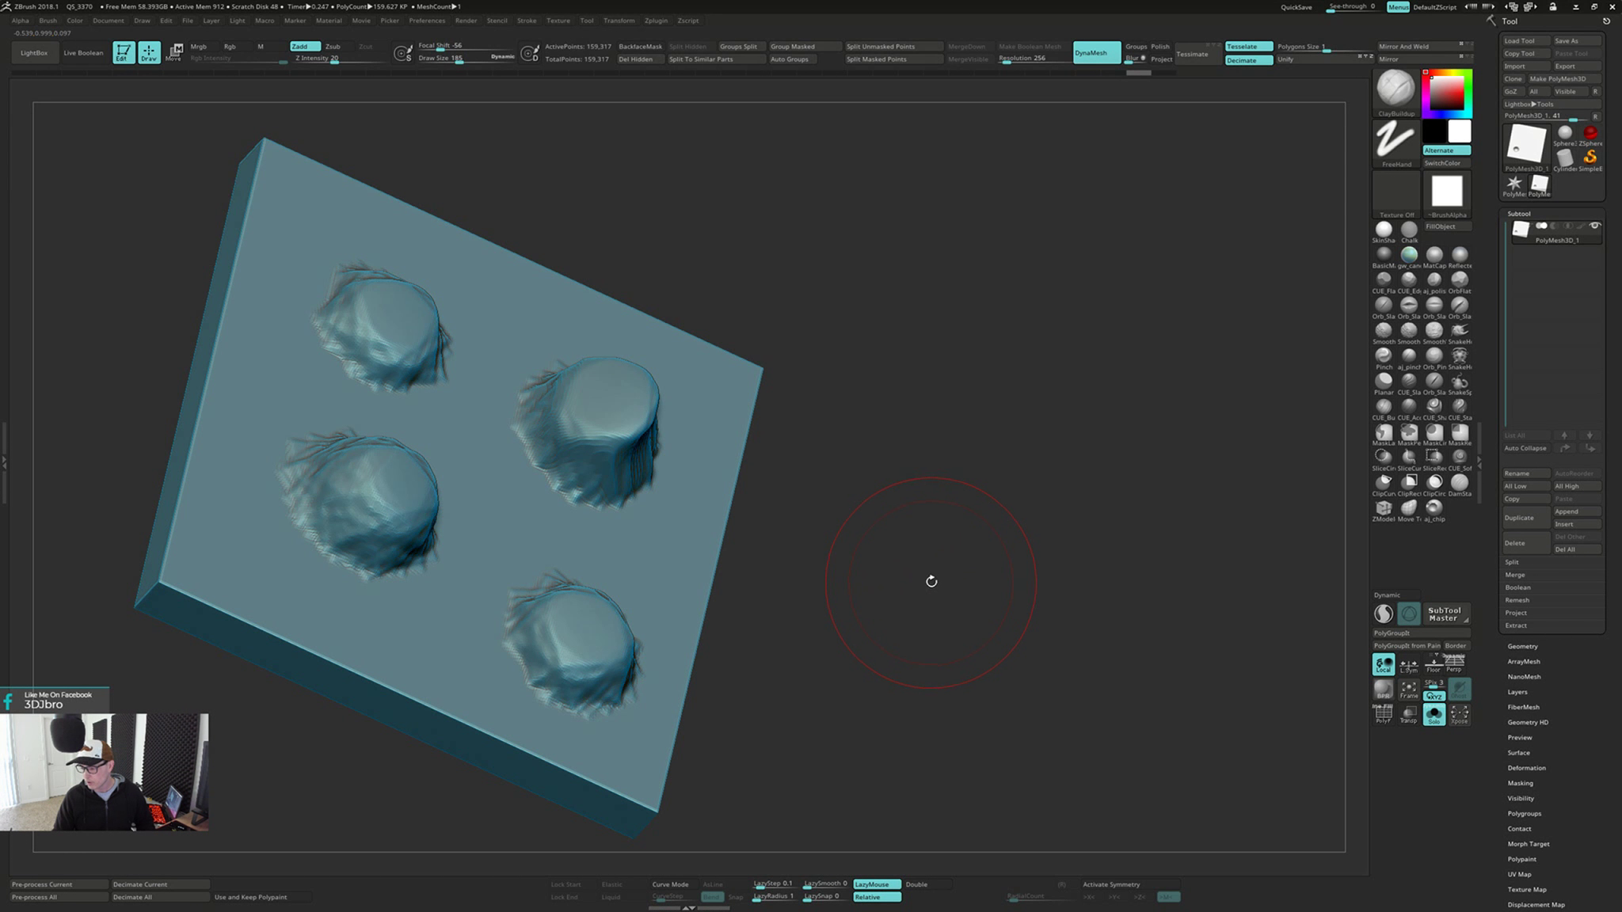
{"action": "key", "text": "ctrl"}
{"action": "key", "text": "ctrl+shift+z"}
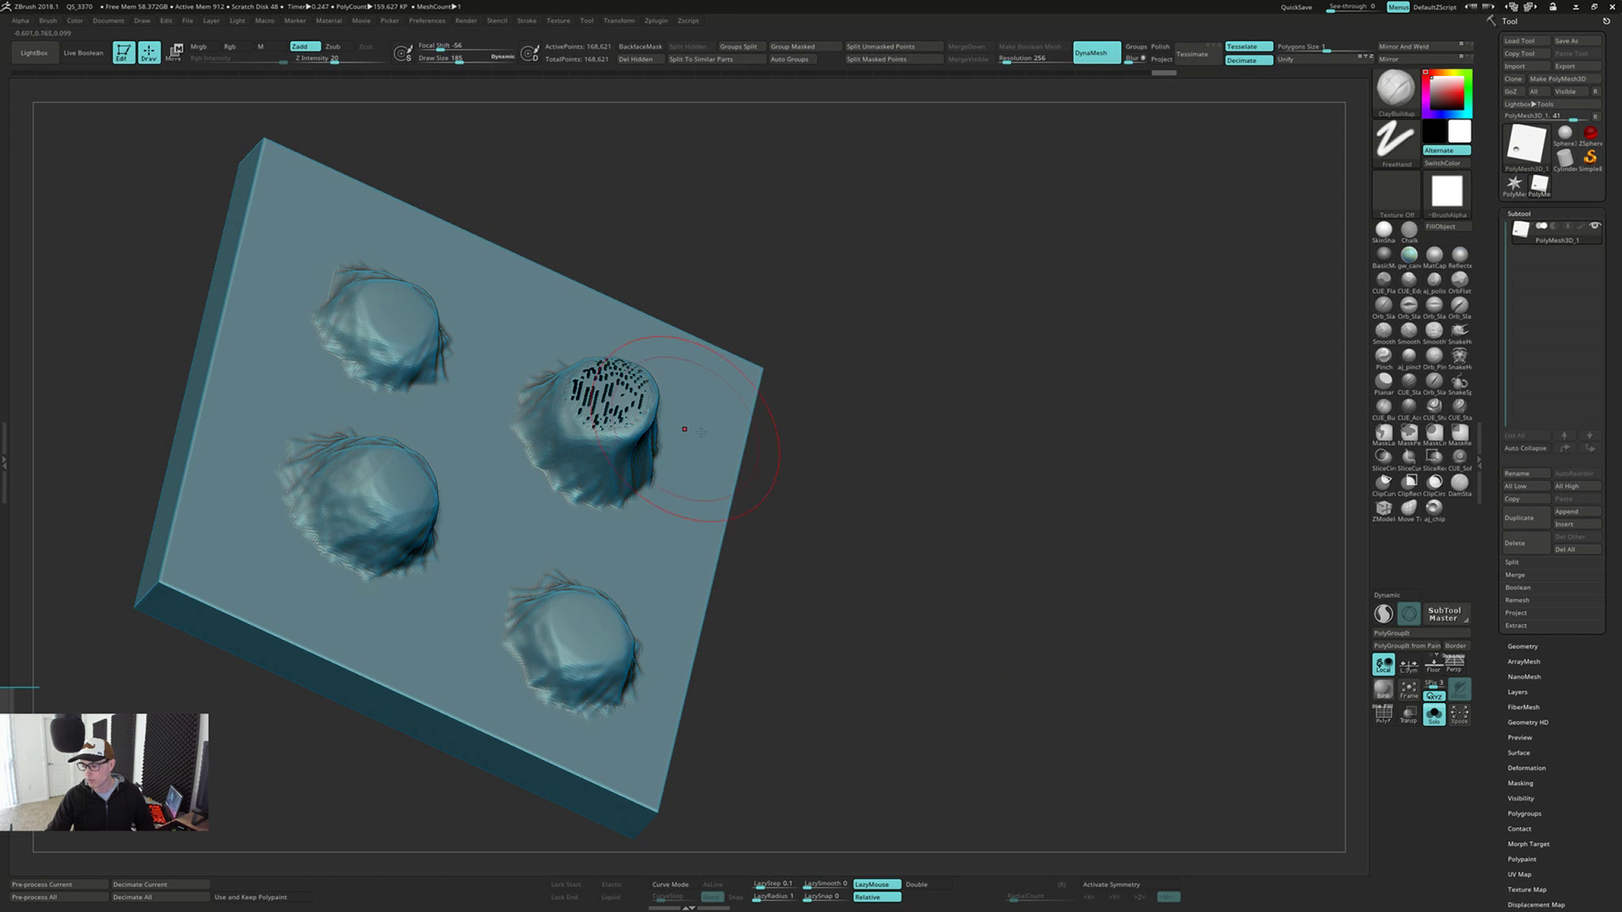
{"action": "key", "text": "ctrl+z"}
{"action": "left_click_drag", "start_coordinate": [970, 478], "coordinate": [916, 499]}
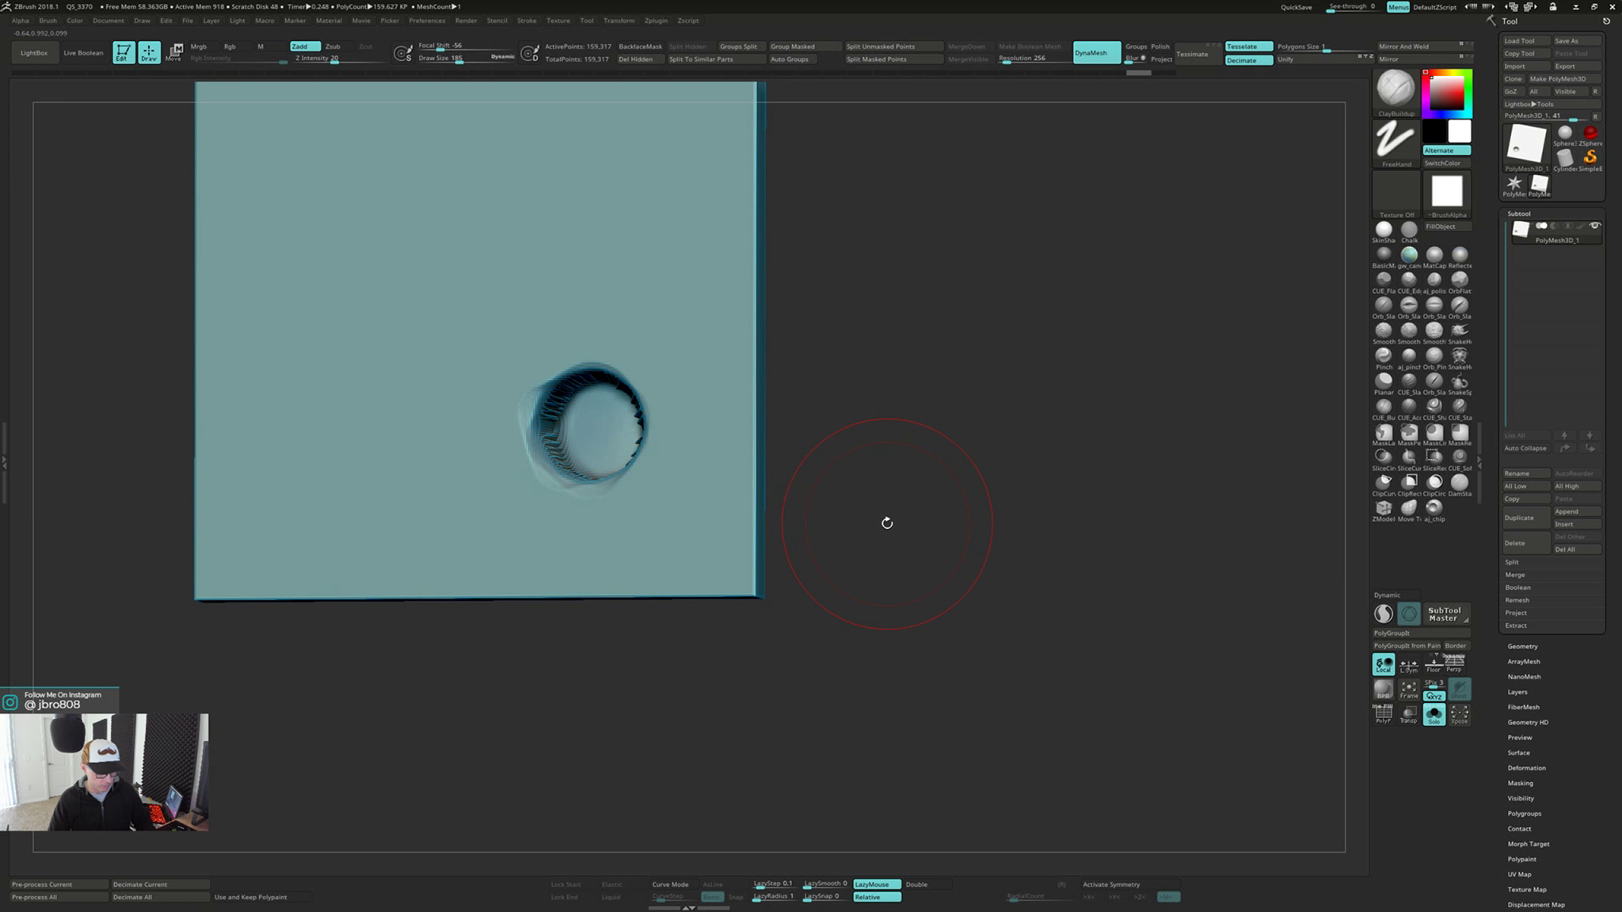
Switch to the Planar brush, try flattening and smoothing the new back-face dent, and check the front-face bumps
{"action": "key", "text": "b"}
{"action": "key", "text": "i"}
{"action": "key", "text": "n"}
{"action": "left_click_drag", "start_coordinate": [887, 525], "coordinate": [897, 517]}
{"action": "left_click", "coordinate": [1384, 389]}
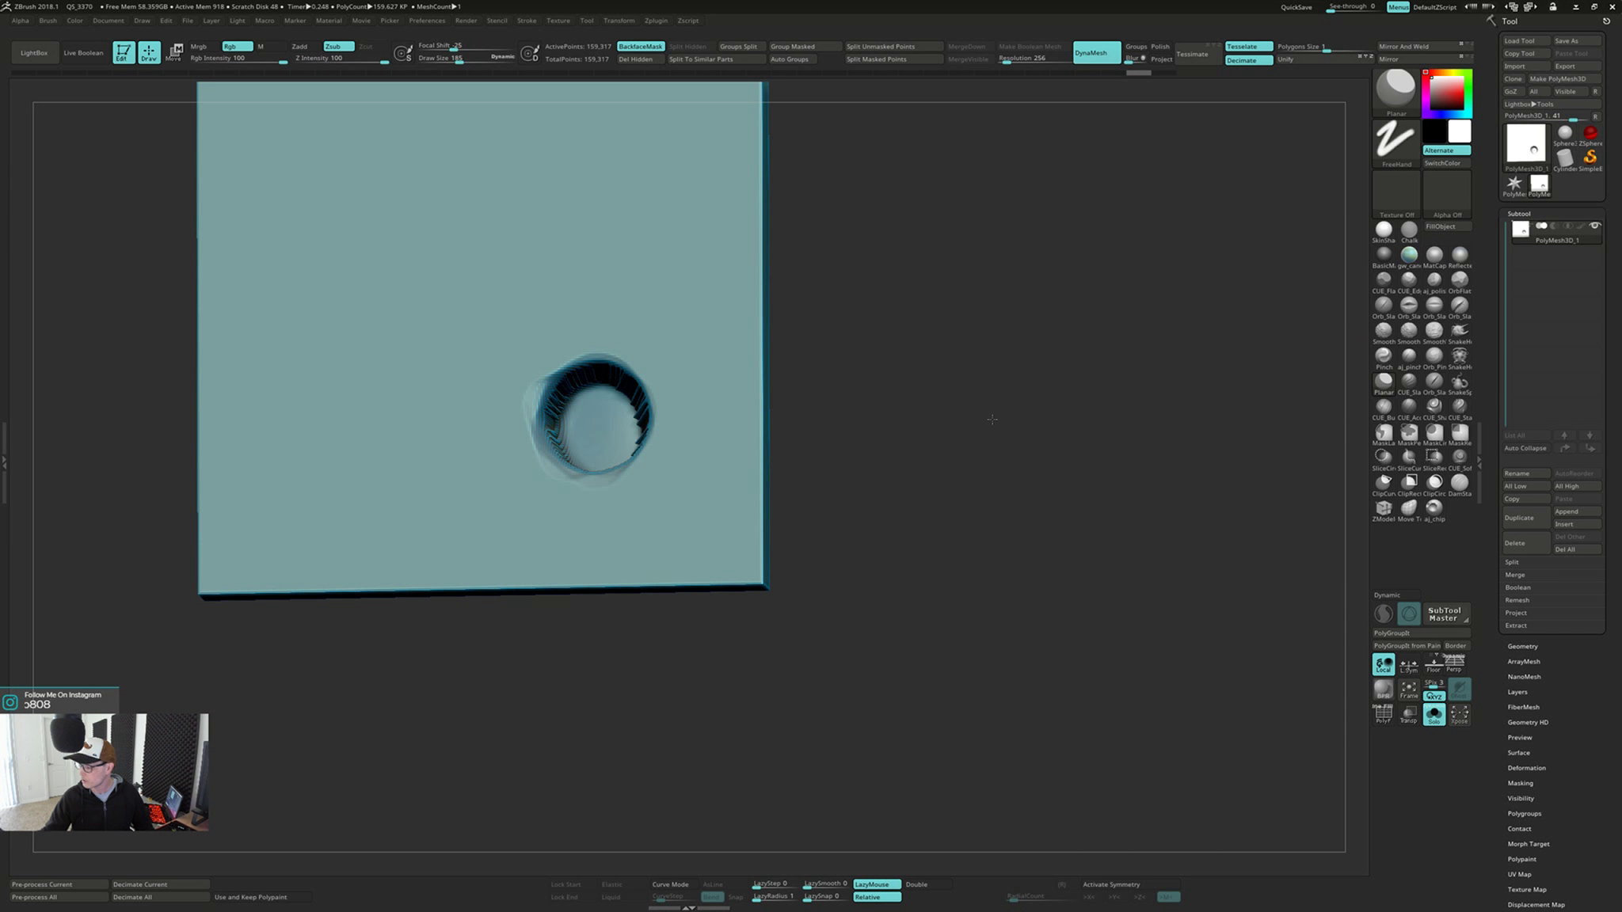
{"action": "left_click_drag", "start_coordinate": [991, 419], "coordinate": [962, 424], "text": "shift"}
{"action": "mouse_move", "coordinate": [818, 440]}
{"action": "left_mouse_down"}
{"action": "mouse_move", "coordinate": [801, 428]}
{"action": "mouse_move", "coordinate": [1172, 412]}
{"action": "mouse_move", "coordinate": [886, 416]}
{"action": "left_mouse_up"}
{"action": "key", "text": "shift"}
{"action": "mouse_move", "coordinate": [626, 348]}
{"action": "left_mouse_down", "text": "shift"}
{"action": "mouse_move", "coordinate": [672, 454]}
{"action": "mouse_move", "coordinate": [659, 467]}
{"action": "left_mouse_up", "text": "shift"}
{"action": "left_click_drag", "start_coordinate": [911, 443], "coordinate": [831, 445]}
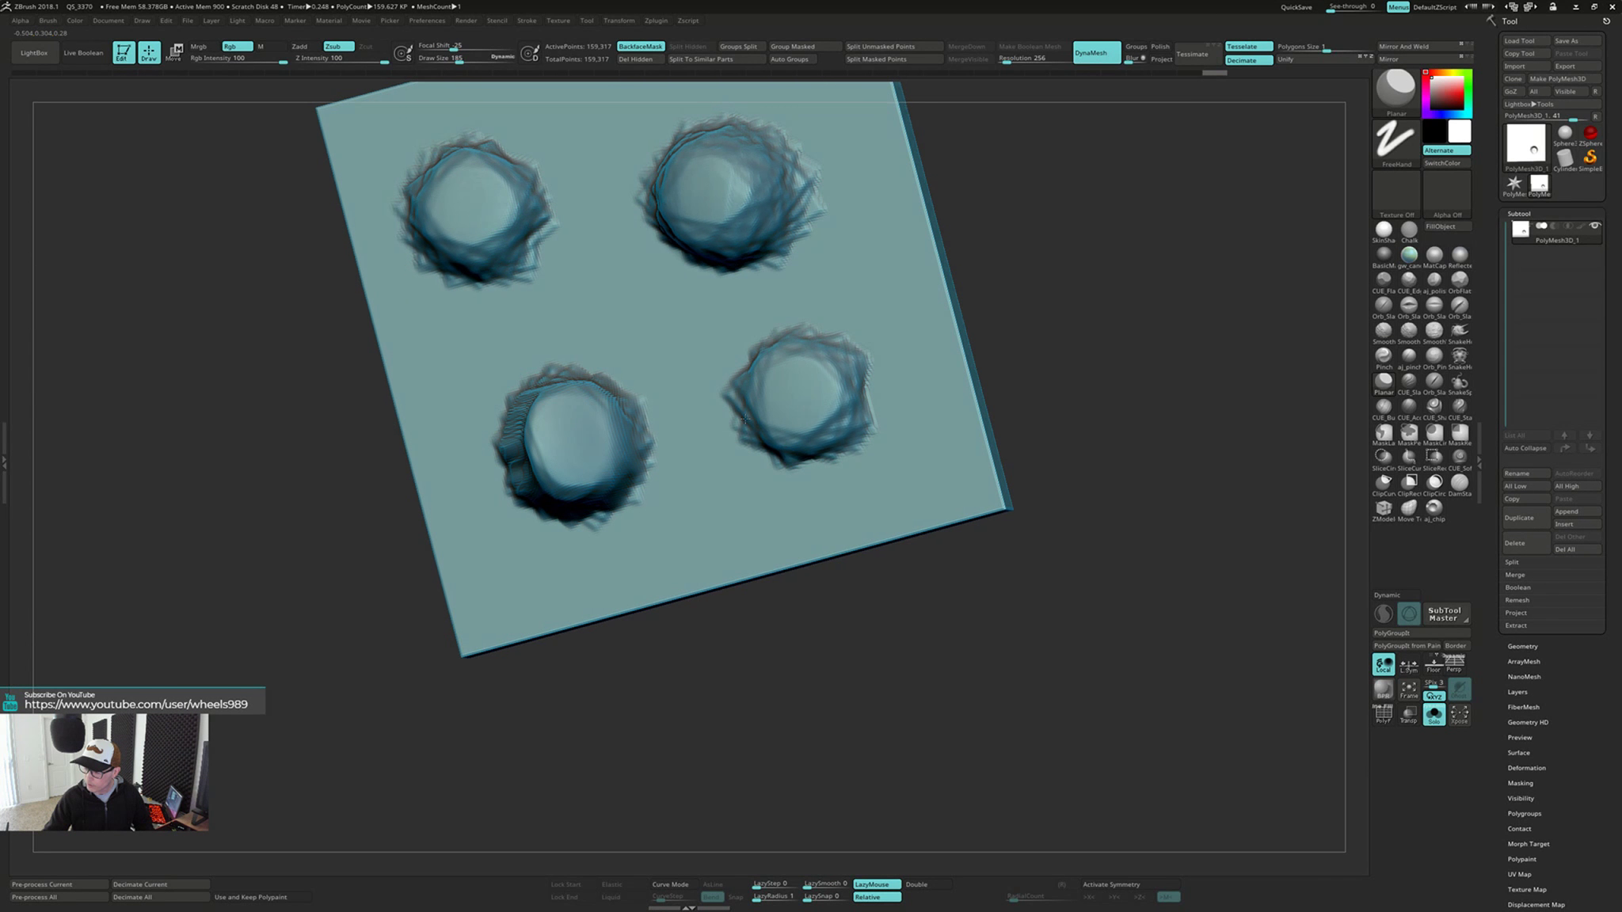
{"action": "left_click_drag", "start_coordinate": [1029, 443], "coordinate": [753, 405]}
{"action": "mouse_move", "coordinate": [752, 406]}
{"action": "right_mouse_down"}
{"action": "mouse_move", "coordinate": [681, 467]}
{"action": "mouse_move", "coordinate": [800, 485]}
{"action": "right_mouse_up"}
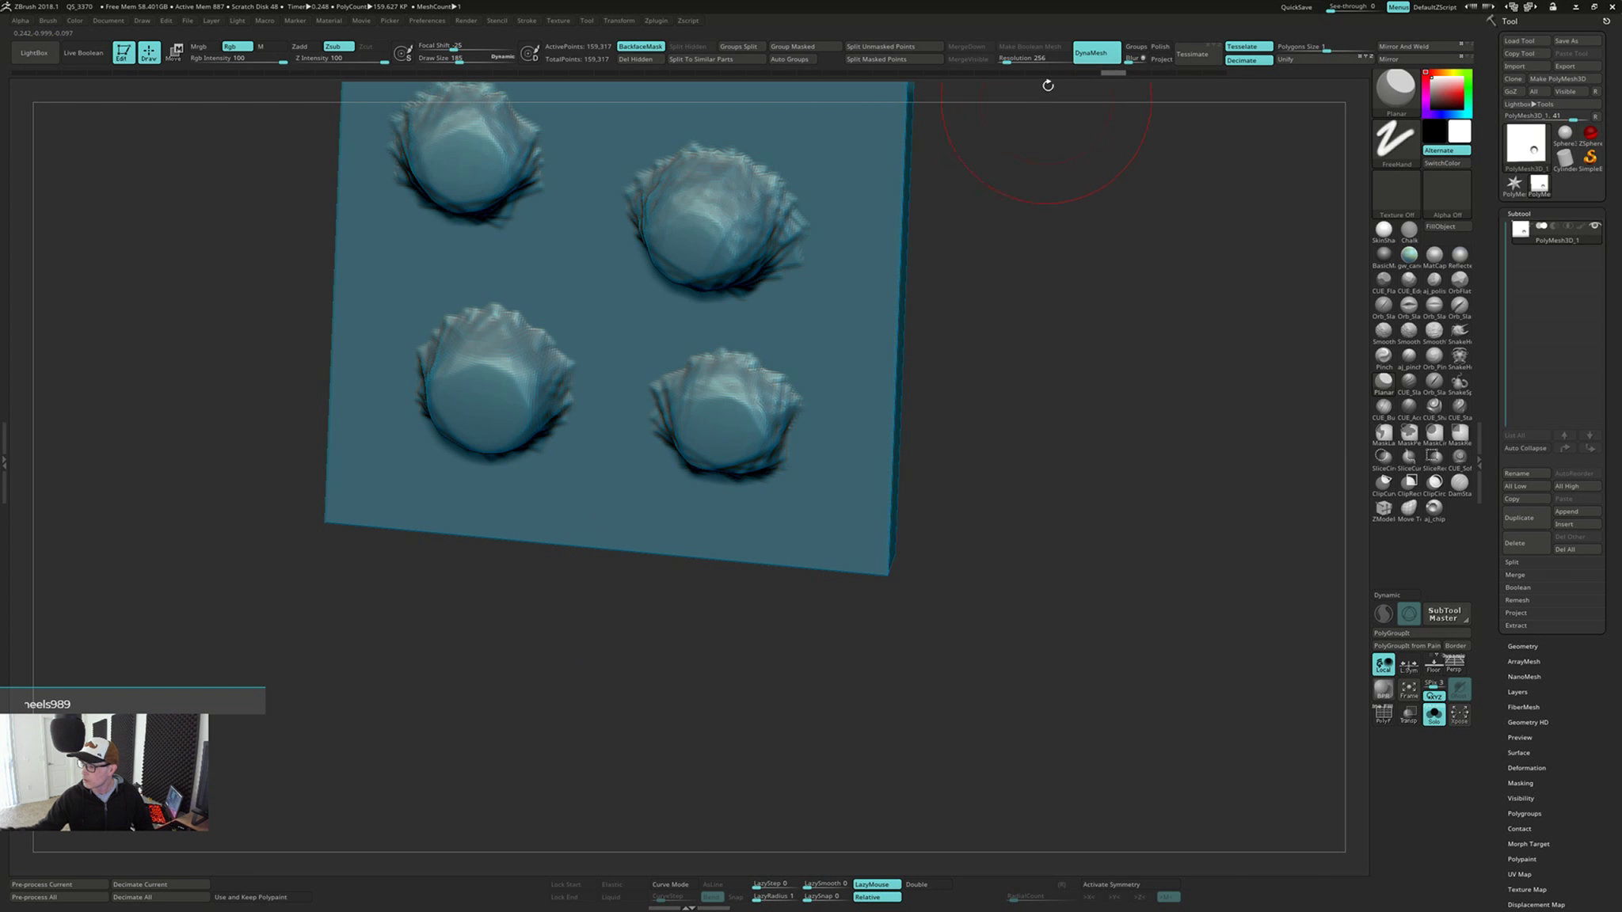
Resize the Planar brush and flatten the raised rim around the back-face dent
{"action": "mouse_move", "coordinate": [1002, 390]}
{"action": "right_mouse_down"}
{"action": "mouse_move", "coordinate": [987, 526]}
{"action": "mouse_move", "coordinate": [982, 425]}
{"action": "mouse_move", "coordinate": [748, 314]}
{"action": "right_mouse_up"}
{"action": "left_click_drag", "start_coordinate": [744, 312], "coordinate": [735, 312]}
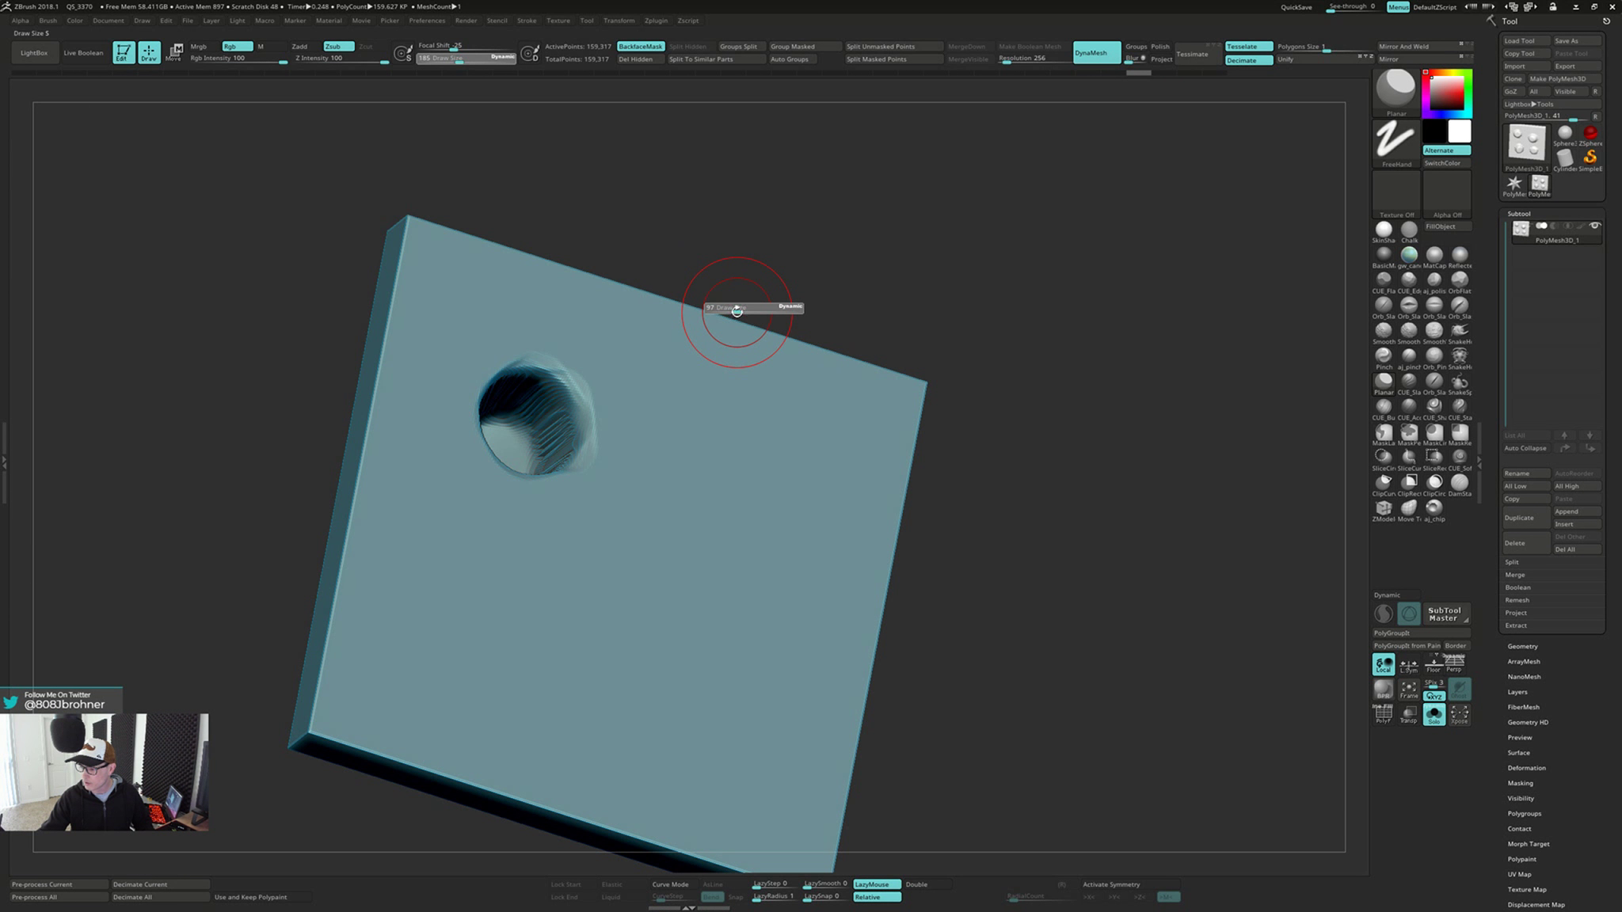
{"action": "mouse_move", "coordinate": [735, 312]}
{"action": "right_mouse_down"}
{"action": "mouse_move", "coordinate": [706, 351]}
{"action": "mouse_move", "coordinate": [662, 362]}
{"action": "right_mouse_up"}
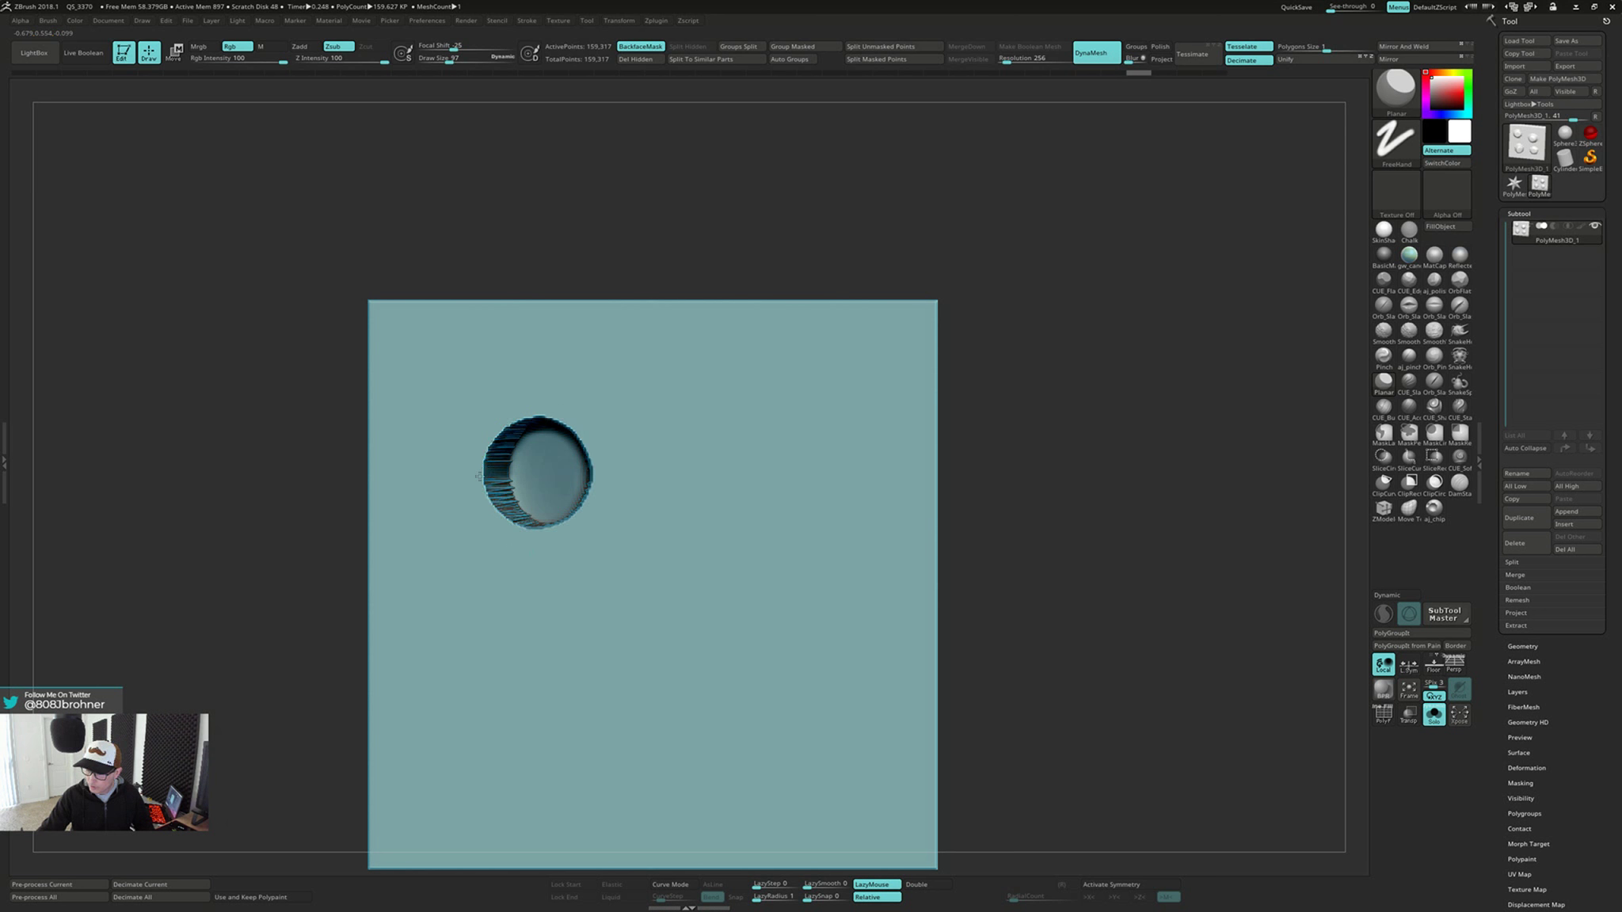
{"action": "left_click", "coordinate": [497, 401]}
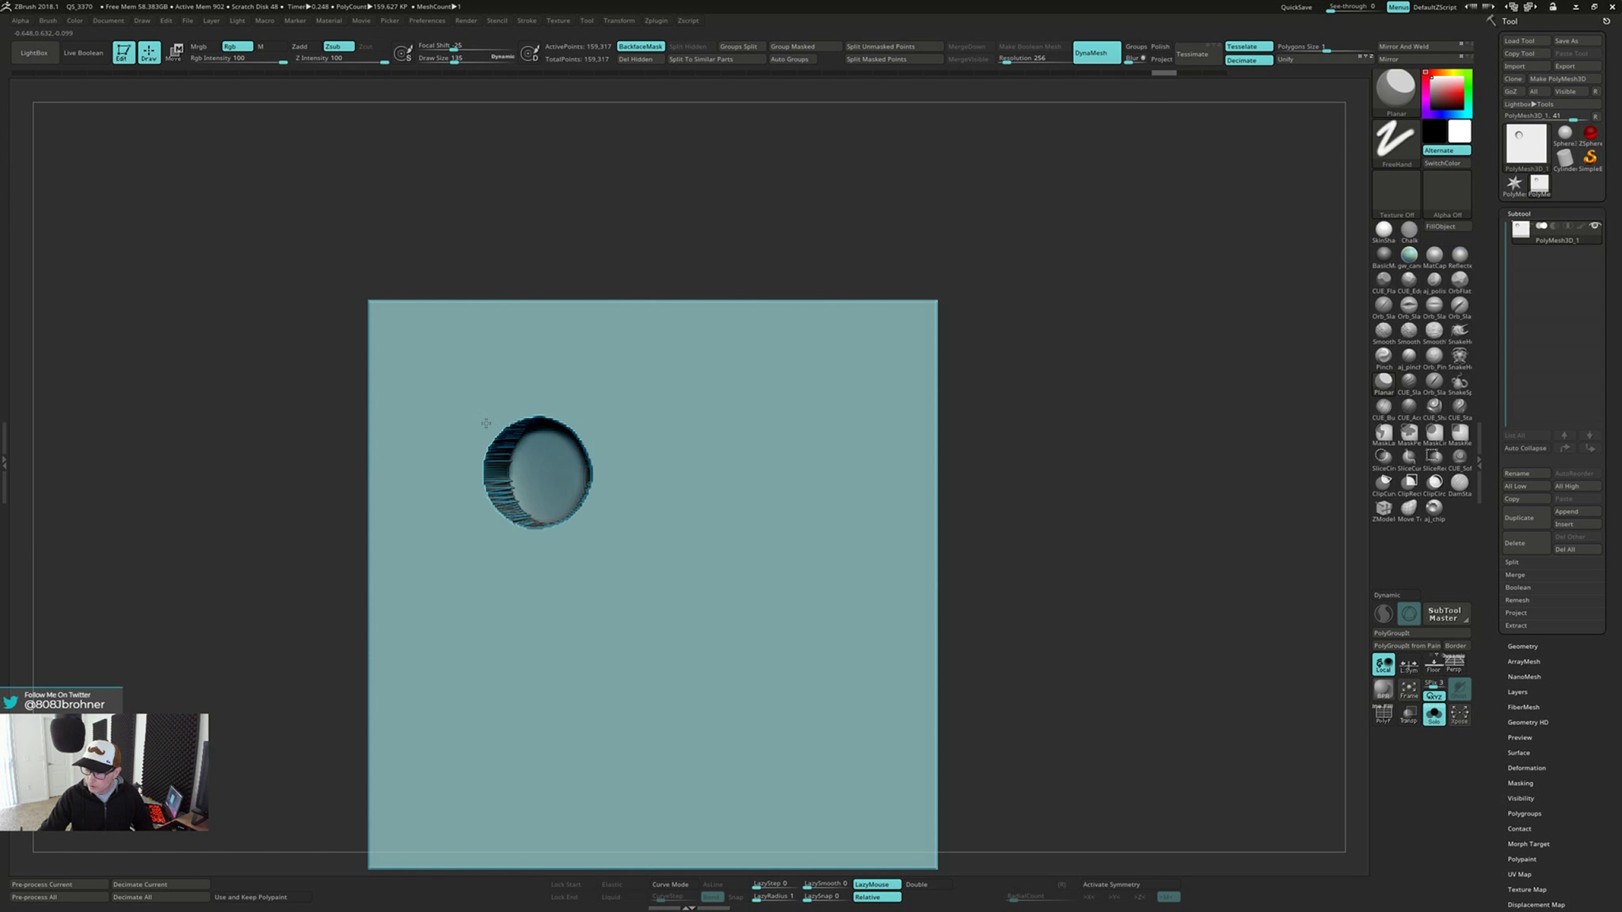
{"action": "left_click_drag", "start_coordinate": [587, 507], "coordinate": [588, 498]}
{"action": "mouse_move", "coordinate": [614, 445]}
{"action": "right_mouse_down"}
{"action": "mouse_move", "coordinate": [942, 404]}
{"action": "mouse_move", "coordinate": [611, 414]}
{"action": "mouse_move", "coordinate": [412, 448]}
{"action": "mouse_move", "coordinate": [405, 430]}
{"action": "right_mouse_up"}
Smooth the jagged inner walls of the deep back-face dent
{"action": "mouse_move", "coordinate": [553, 449]}
{"action": "right_mouse_down"}
{"action": "mouse_move", "coordinate": [607, 405]}
{"action": "mouse_move", "coordinate": [665, 478]}
{"action": "right_mouse_up"}
{"action": "left_click_drag", "start_coordinate": [665, 478], "coordinate": [659, 474], "text": "shift"}
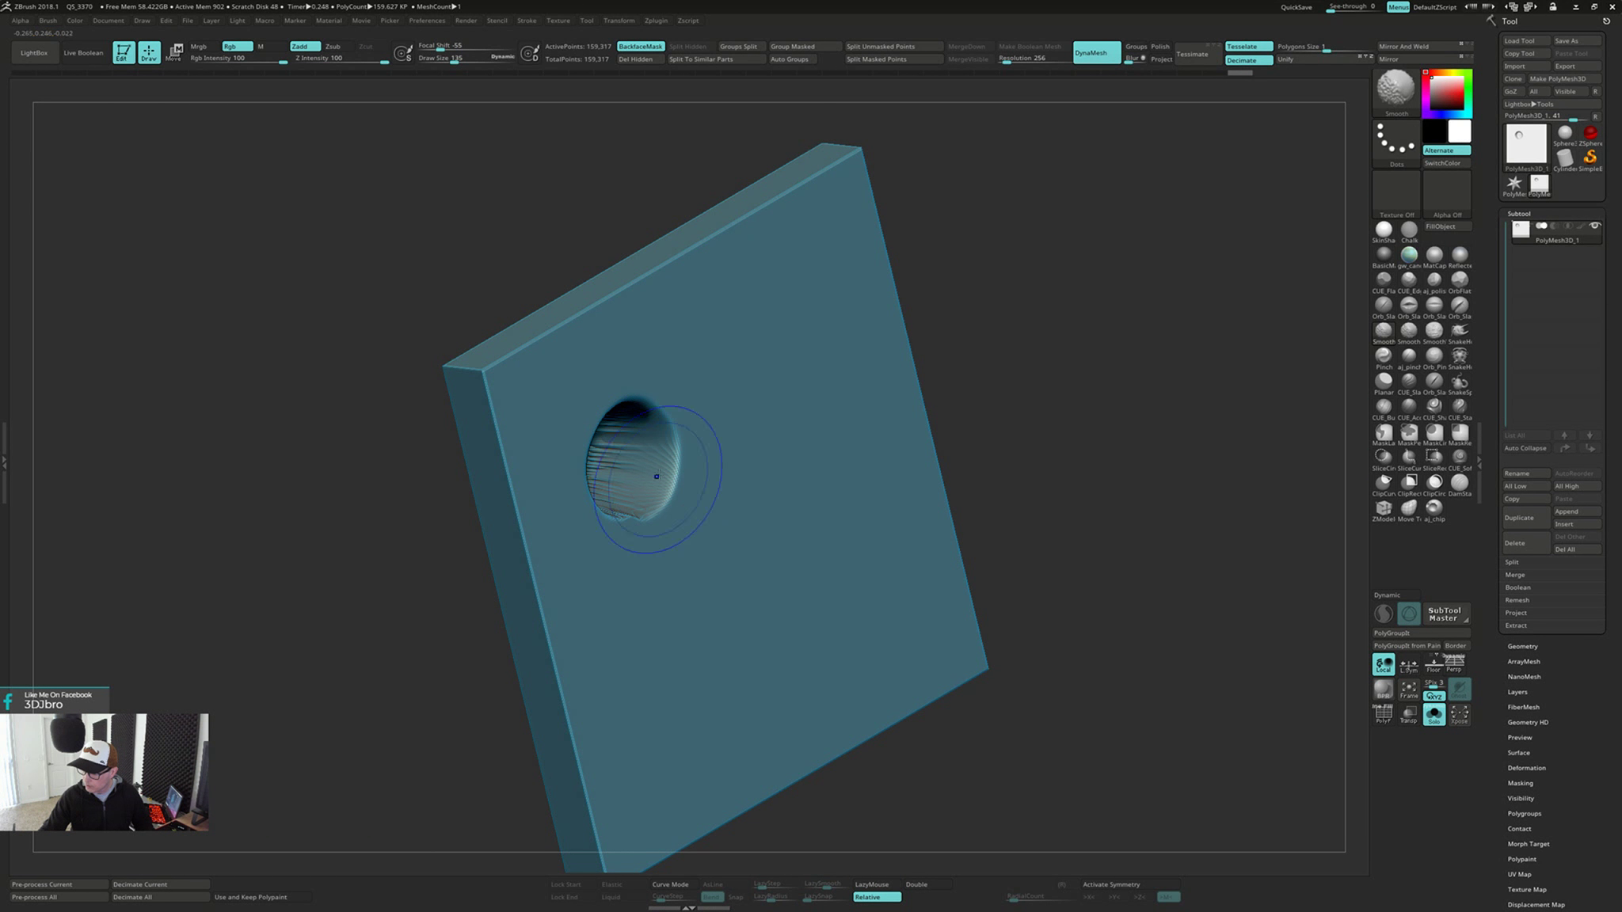
{"action": "right_click_drag", "start_coordinate": [659, 473], "coordinate": [633, 492]}
{"action": "left_click_drag", "start_coordinate": [634, 493], "coordinate": [595, 505], "text": "shift"}
{"action": "mouse_move", "coordinate": [621, 493]}
{"action": "right_mouse_down"}
{"action": "mouse_move", "coordinate": [926, 444]}
{"action": "mouse_move", "coordinate": [626, 428]}
{"action": "mouse_move", "coordinate": [751, 402]}
{"action": "mouse_move", "coordinate": [736, 622]}
{"action": "mouse_move", "coordinate": [948, 851]}
{"action": "mouse_move", "coordinate": [994, 643]}
{"action": "mouse_move", "coordinate": [970, 627]}
{"action": "mouse_move", "coordinate": [984, 536]}
{"action": "mouse_move", "coordinate": [787, 556]}
{"action": "mouse_move", "coordinate": [771, 597]}
{"action": "mouse_move", "coordinate": [724, 594]}
{"action": "mouse_move", "coordinate": [791, 615]}
{"action": "mouse_move", "coordinate": [779, 539]}
{"action": "mouse_move", "coordinate": [789, 564]}
{"action": "mouse_move", "coordinate": [777, 557]}
{"action": "mouse_move", "coordinate": [795, 550]}
{"action": "right_mouse_up"}
Turn on double-sided display, and try a DynaMesh remesh of the deep dent before undoing it
{"action": "key", "text": "shift"}
{"action": "left_click", "coordinate": [945, 883]}
{"action": "left_click_drag", "start_coordinate": [1168, 442], "coordinate": [1149, 547], "text": "ctrl"}
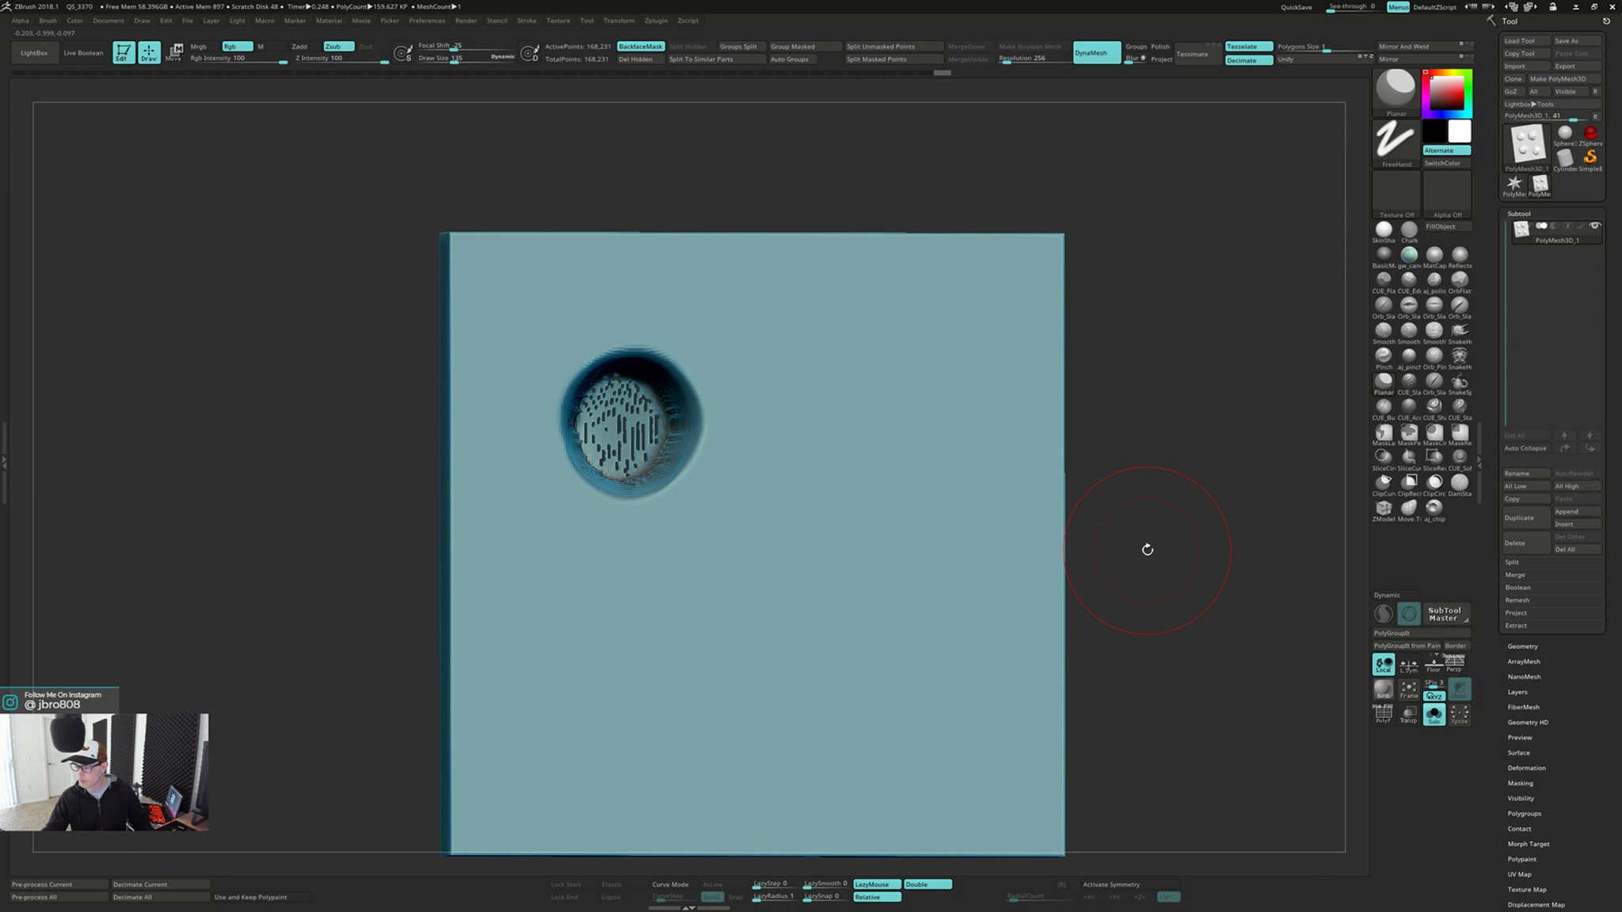
{"action": "key", "text": "ctrl+z"}
{"action": "right_click_drag", "start_coordinate": [1134, 507], "coordinate": [1122, 512], "text": "shift"}
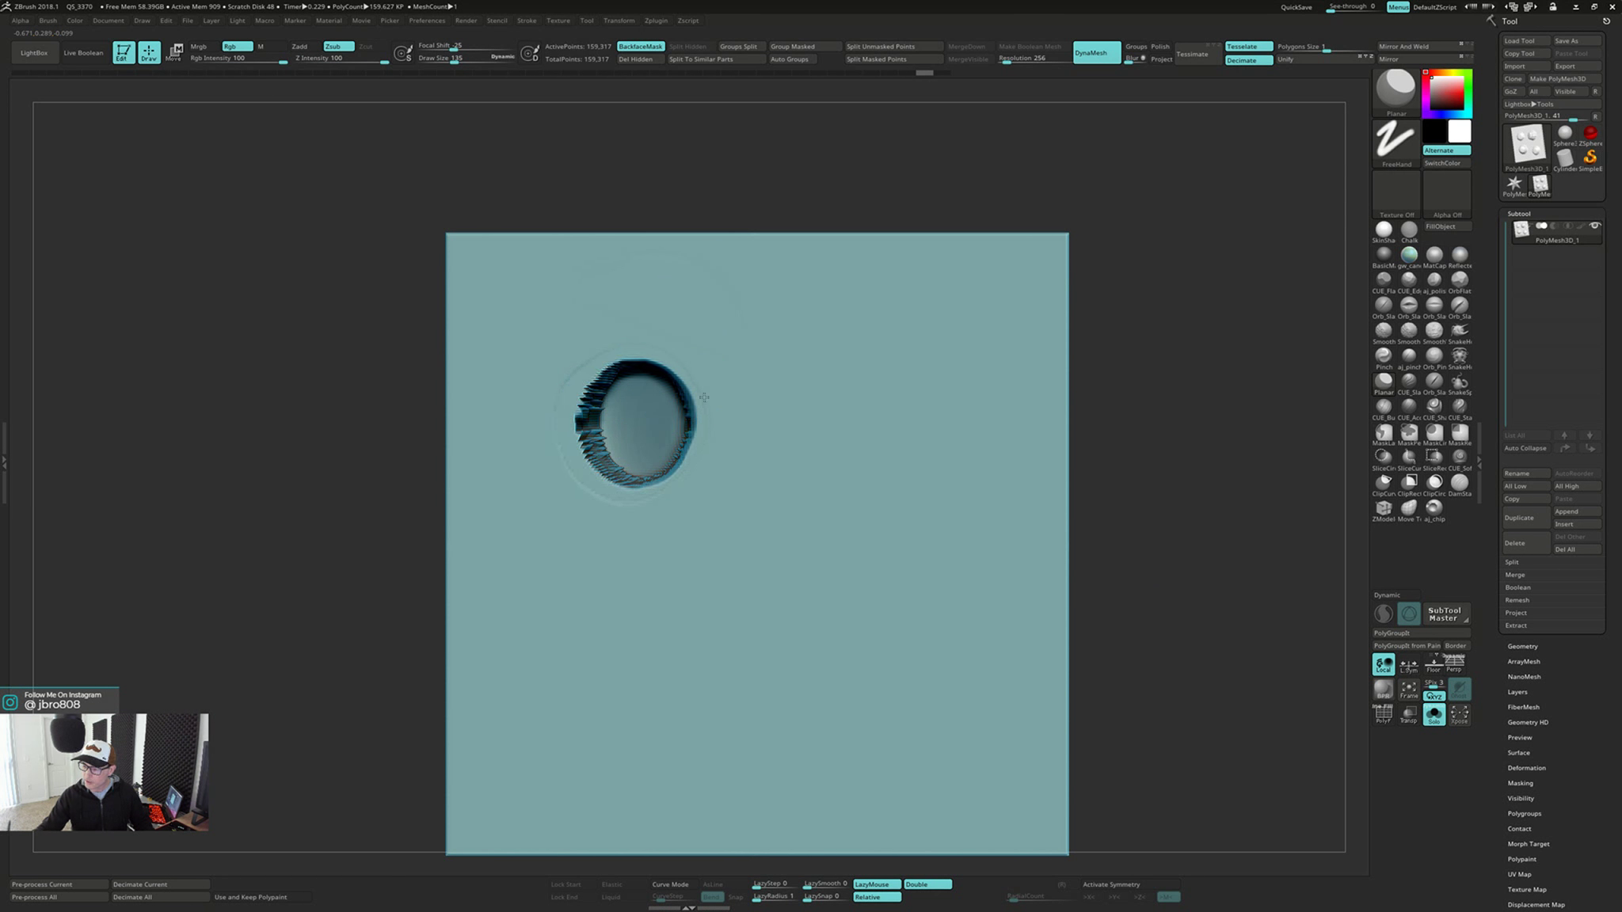
Smooth the stepped walls of the deep back-face dent and check the plate's profile from the side
{"action": "right_click_drag", "start_coordinate": [643, 428], "coordinate": [577, 426]}
{"action": "left_click_drag", "start_coordinate": [577, 428], "coordinate": [584, 420], "text": "shift"}
{"action": "right_click_drag", "start_coordinate": [584, 420], "coordinate": [644, 328]}
{"action": "left_click_drag", "start_coordinate": [645, 348], "coordinate": [670, 366], "text": "shift"}
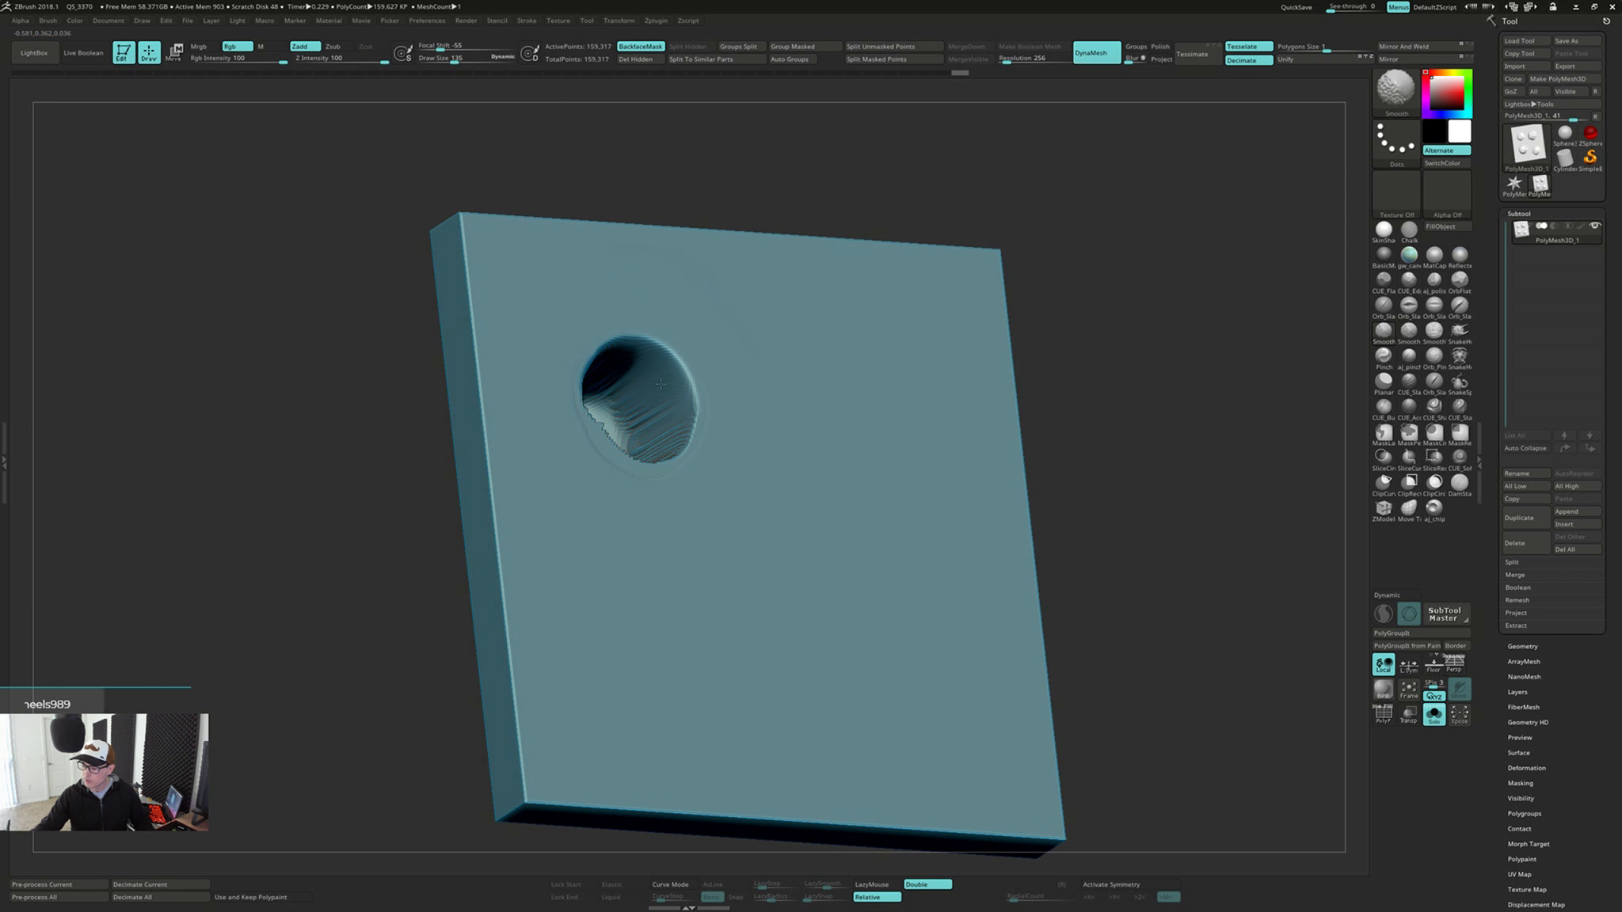
{"action": "right_click_drag", "start_coordinate": [670, 366], "coordinate": [643, 431]}
{"action": "left_click_drag", "start_coordinate": [643, 431], "coordinate": [664, 441], "text": "shift"}
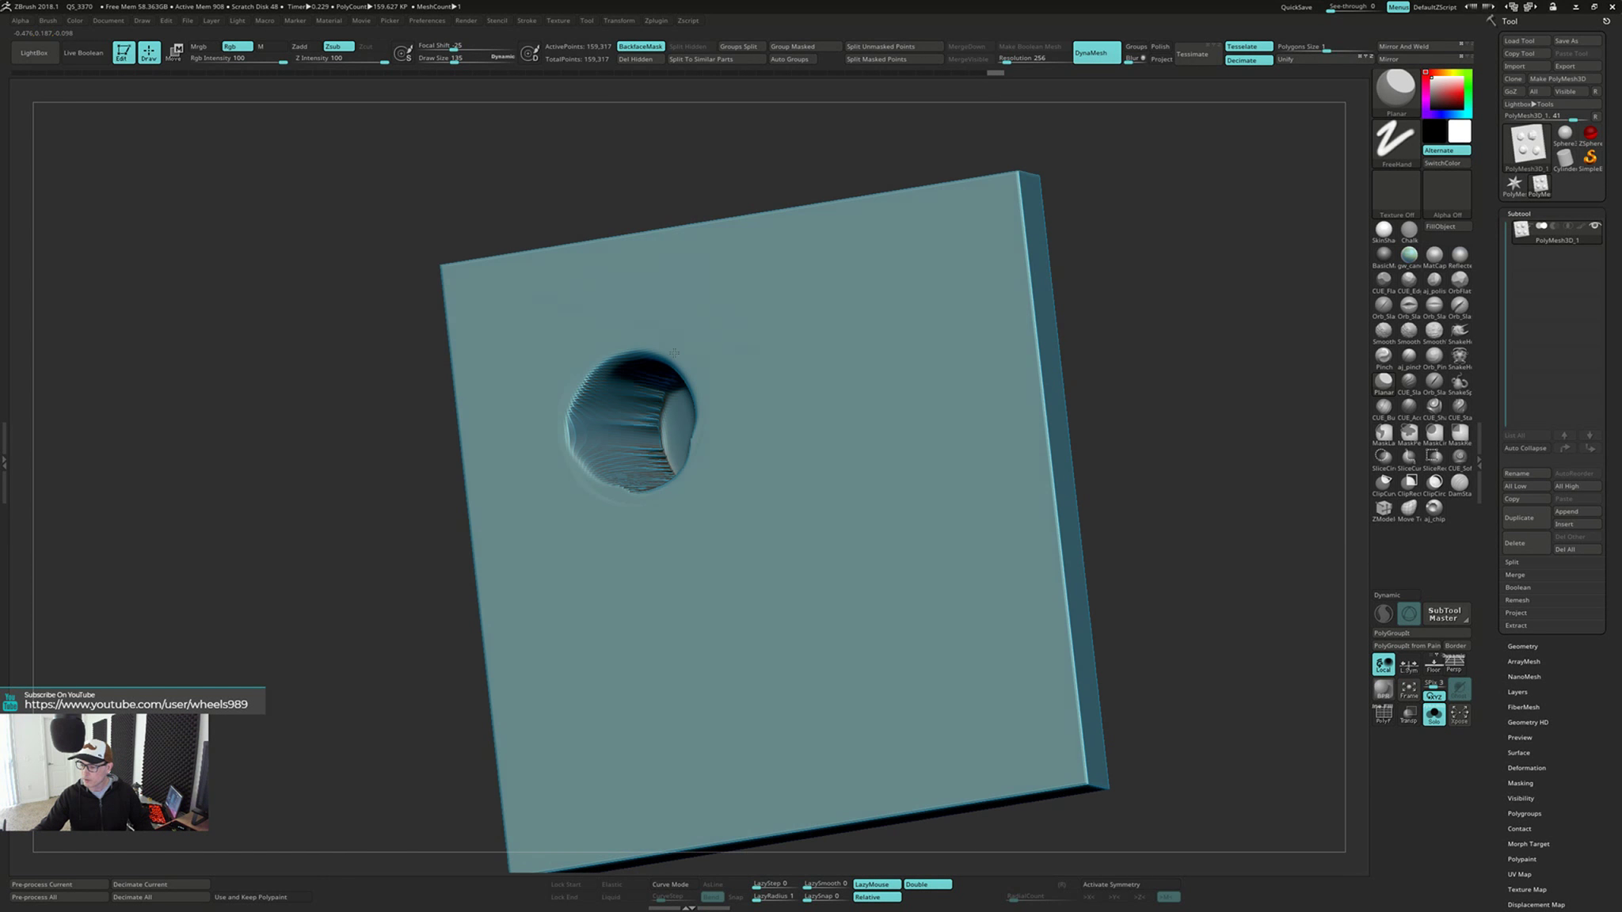
{"action": "right_click_drag", "start_coordinate": [674, 354], "coordinate": [682, 351], "text": "shift"}
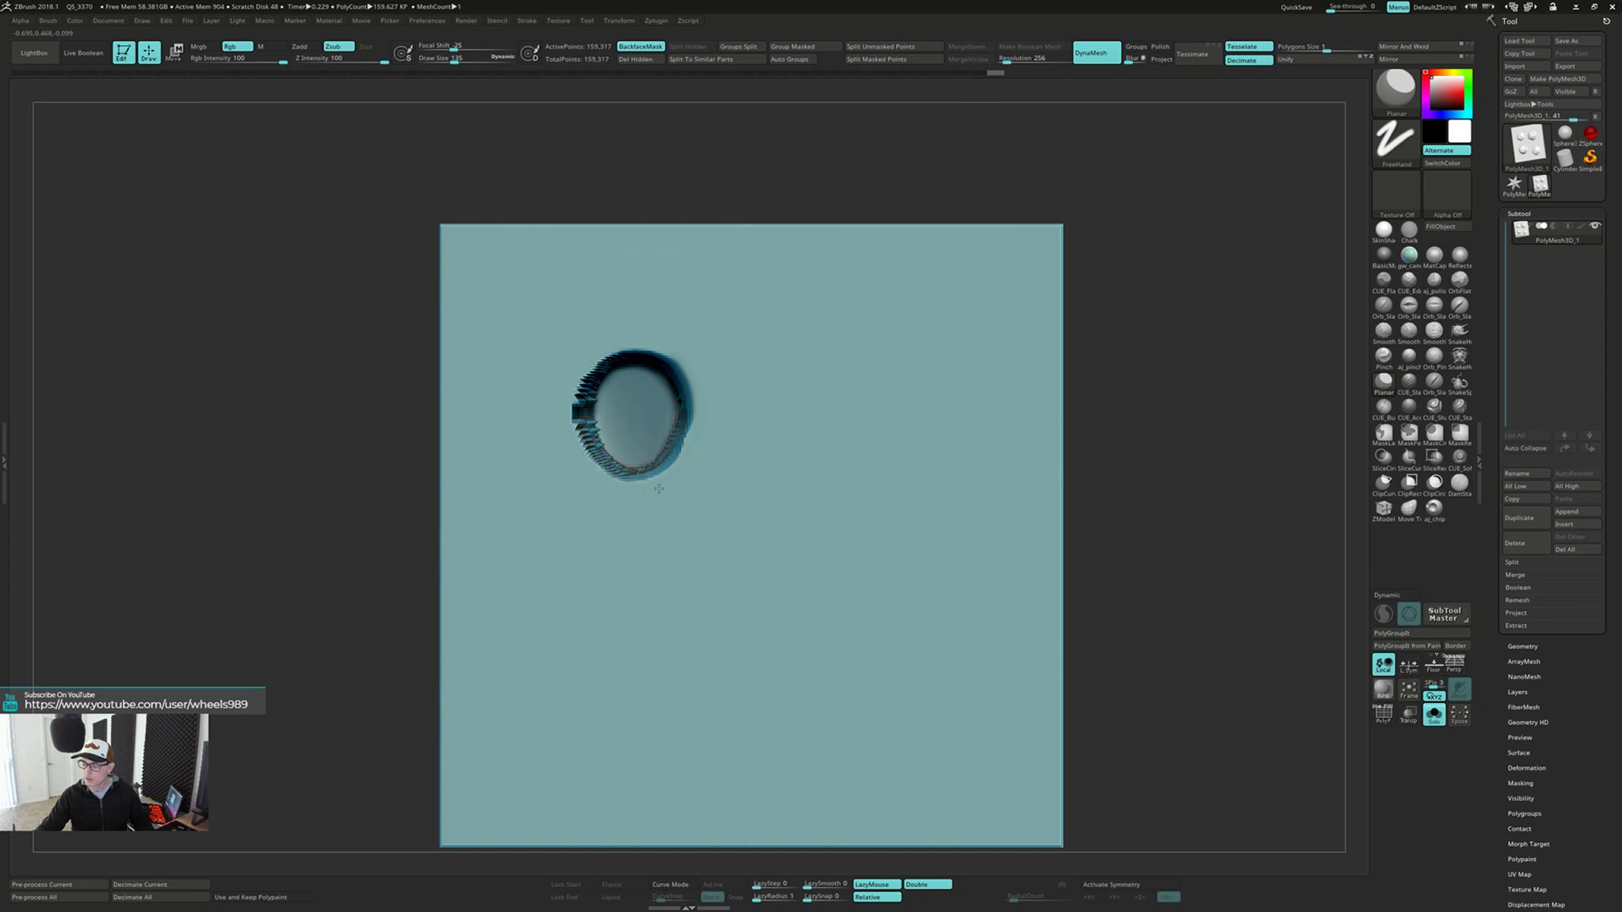
Smooth the remaining ridges on the dent's walls and rim, working around it from several tilted angles
{"action": "right_click_drag", "start_coordinate": [644, 350], "coordinate": [606, 360]}
{"action": "left_click_drag", "start_coordinate": [606, 388], "coordinate": [603, 432], "text": "shift"}
{"action": "right_click_drag", "start_coordinate": [603, 404], "coordinate": [696, 345]}
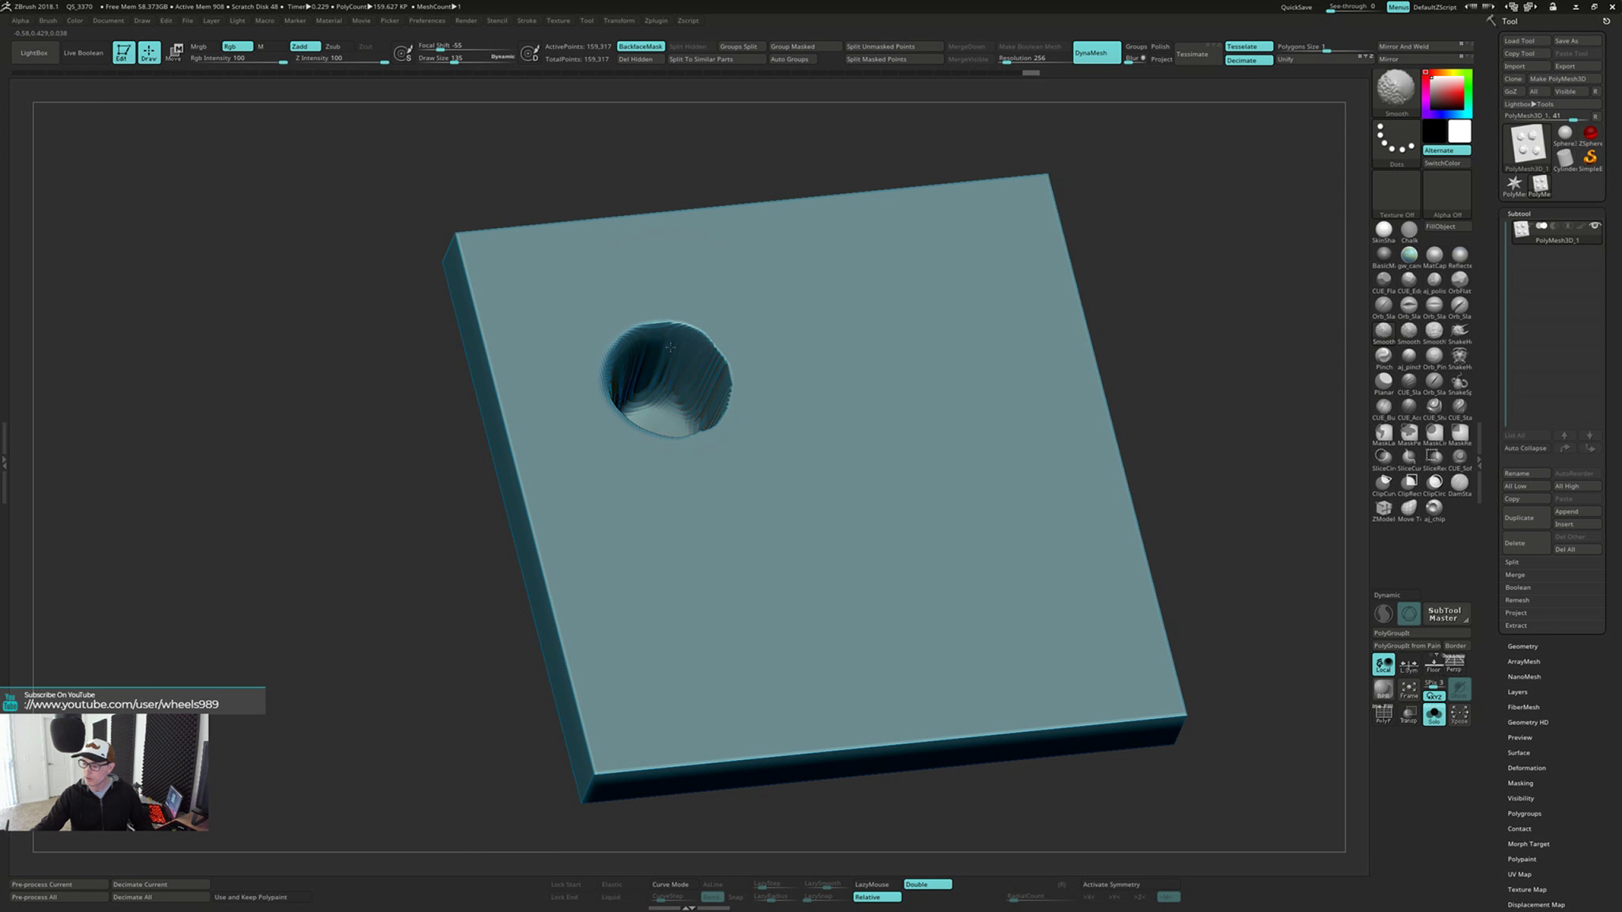
{"action": "left_click_drag", "start_coordinate": [702, 341], "coordinate": [703, 380], "text": "shift"}
{"action": "right_click_drag", "start_coordinate": [703, 372], "coordinate": [697, 432]}
{"action": "left_click_drag", "start_coordinate": [696, 420], "coordinate": [700, 452], "text": "shift"}
{"action": "right_click_drag", "start_coordinate": [703, 429], "coordinate": [634, 420]}
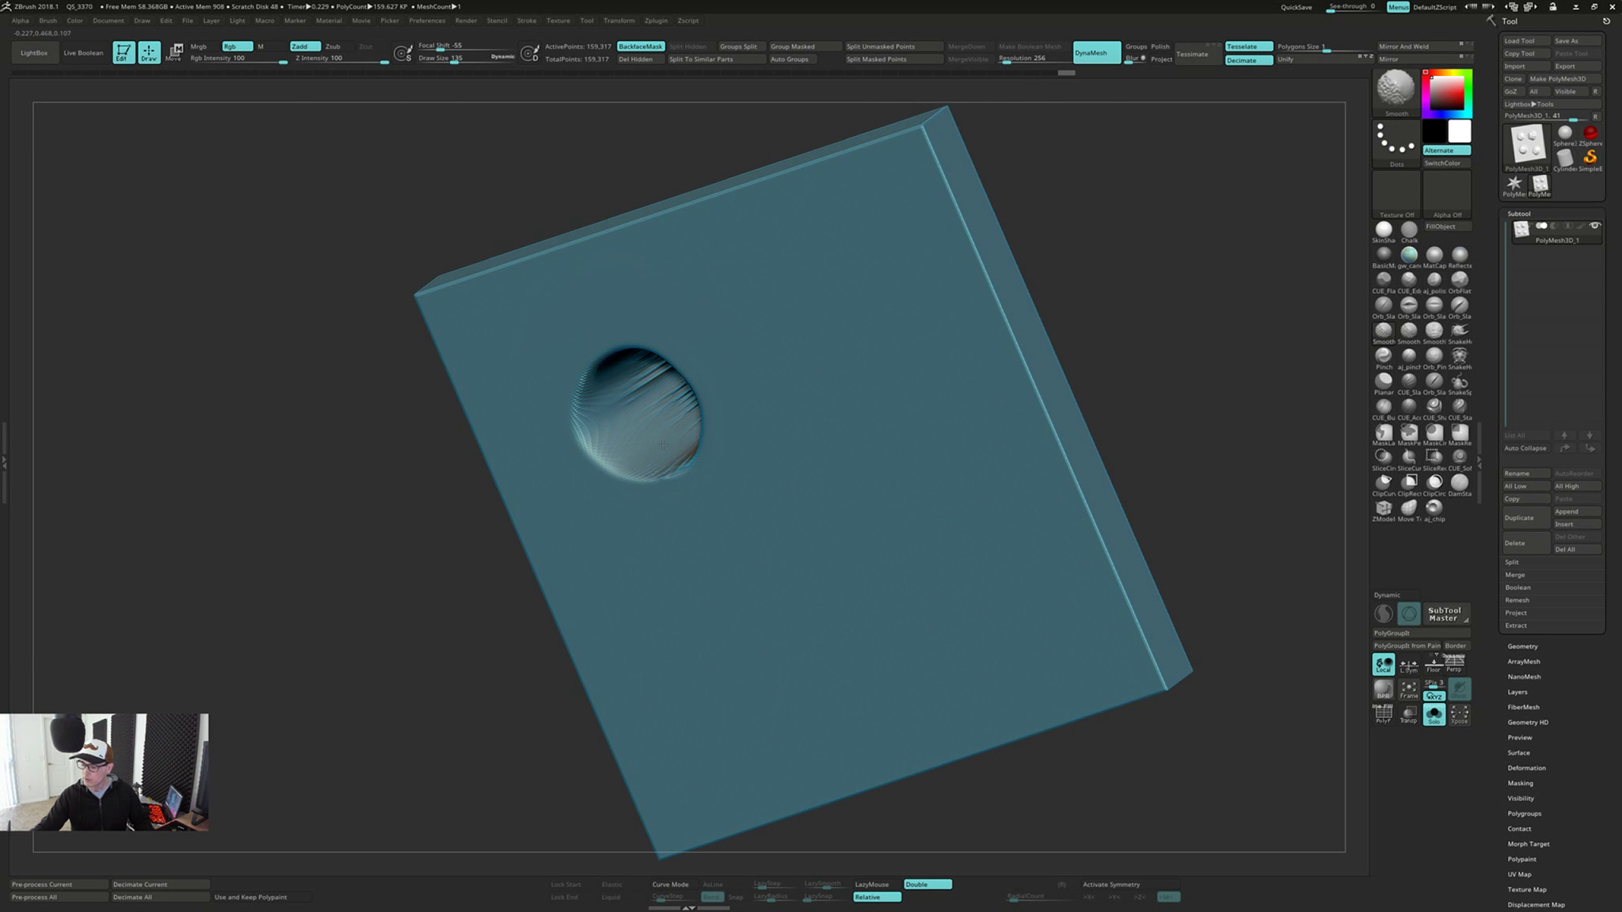
{"action": "left_click_drag", "start_coordinate": [634, 427], "coordinate": [630, 453], "text": "shift"}
{"action": "right_click_drag", "start_coordinate": [632, 444], "coordinate": [704, 356]}
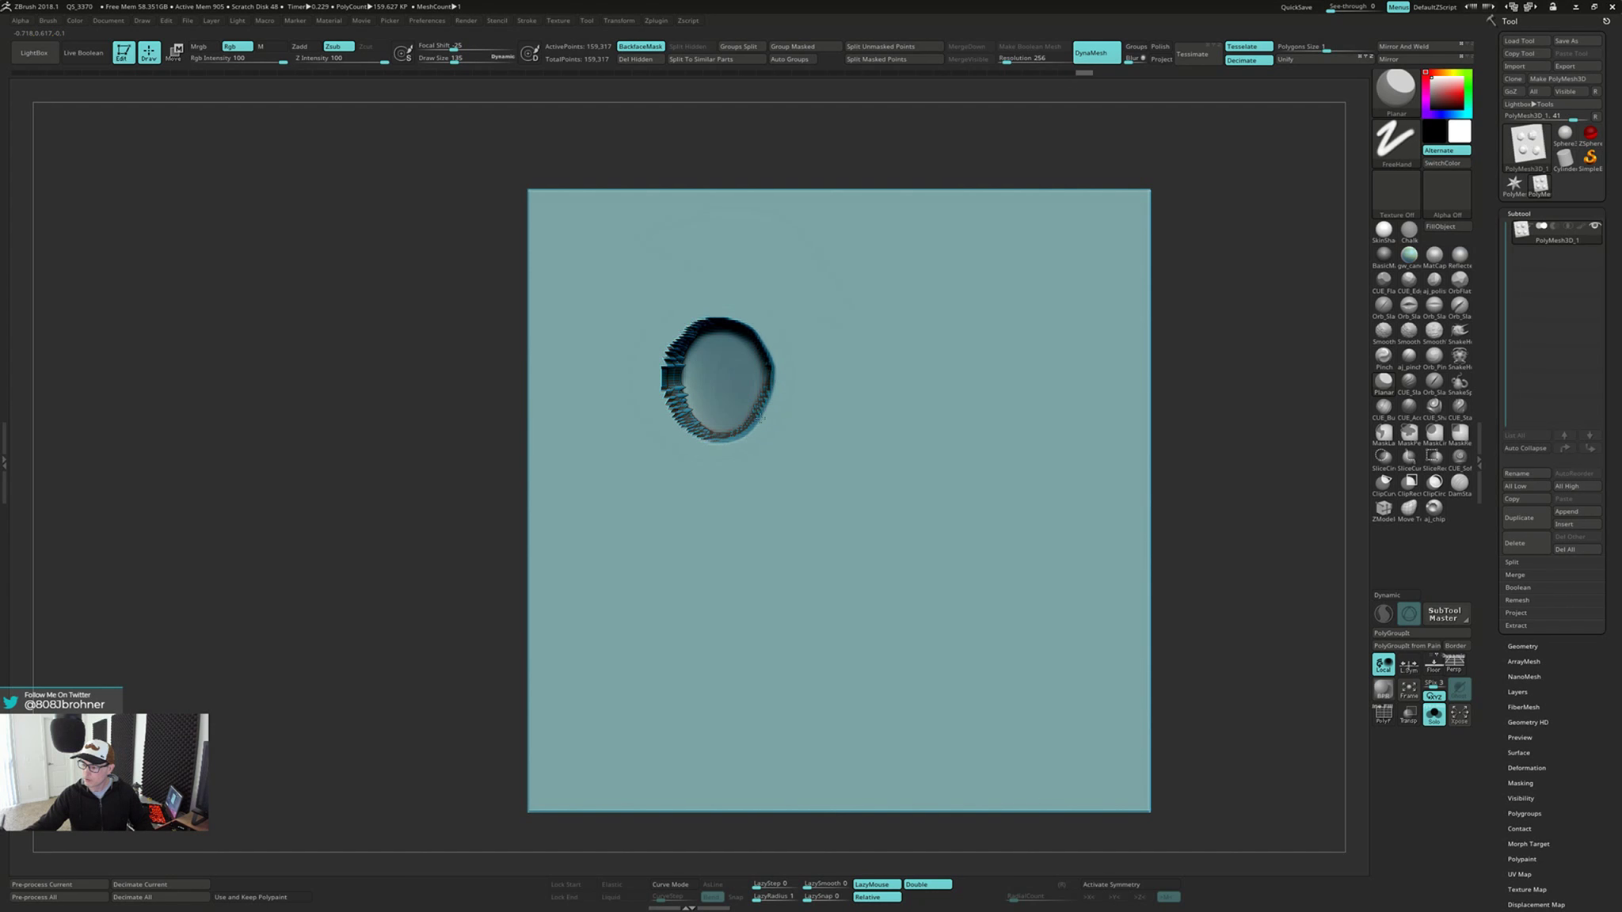
Insert a Cylinder3D subtool below the plate mesh
{"action": "right_click_drag", "start_coordinate": [737, 454], "coordinate": [851, 452]}
{"action": "right_click_drag", "start_coordinate": [970, 467], "coordinate": [905, 482]}
{"action": "mouse_move", "coordinate": [1032, 596]}
{"action": "right_mouse_down", "text": "alt"}
{"action": "mouse_move", "coordinate": [926, 633]}
{"action": "mouse_move", "coordinate": [1078, 590]}
{"action": "right_mouse_up", "text": "alt"}
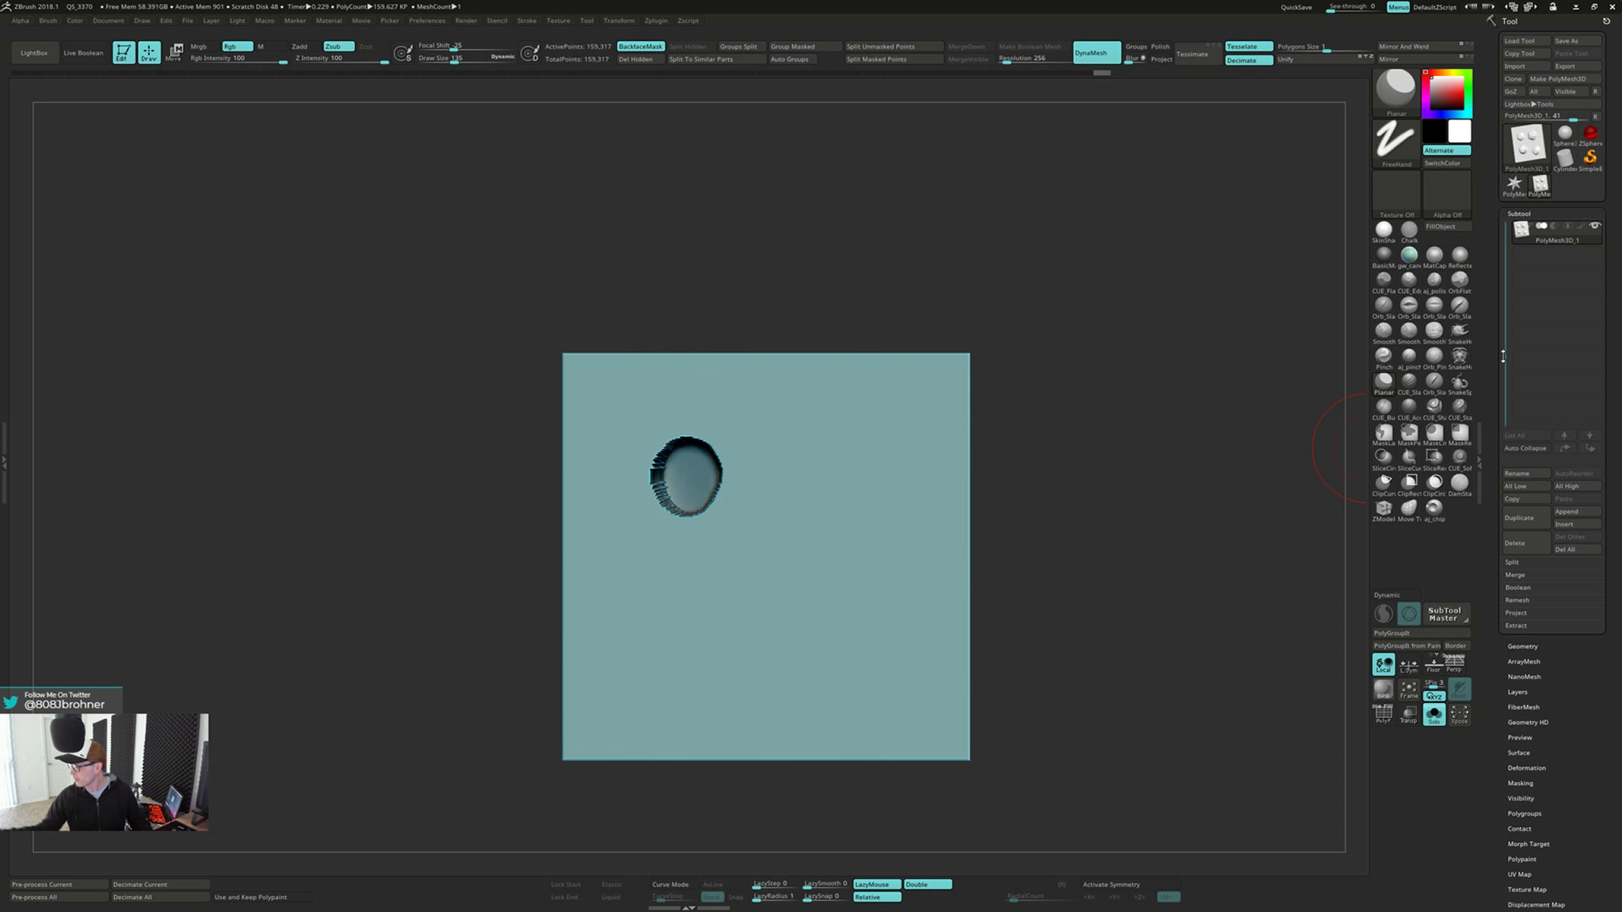
{"action": "left_click", "coordinate": [1573, 526]}
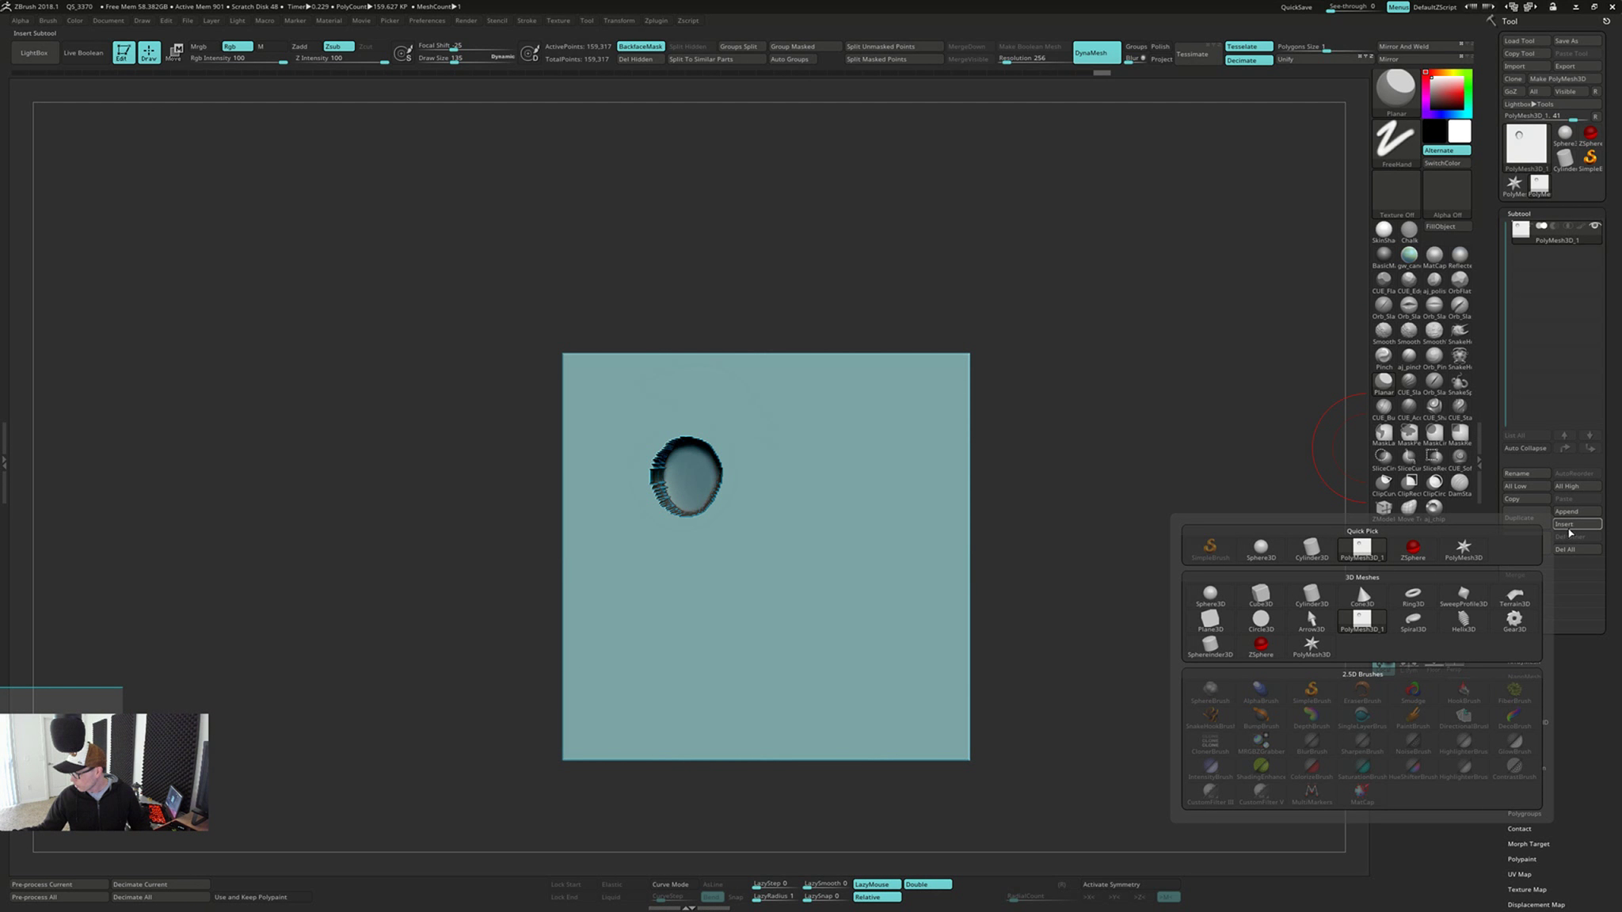
{"action": "left_click", "coordinate": [1317, 557]}
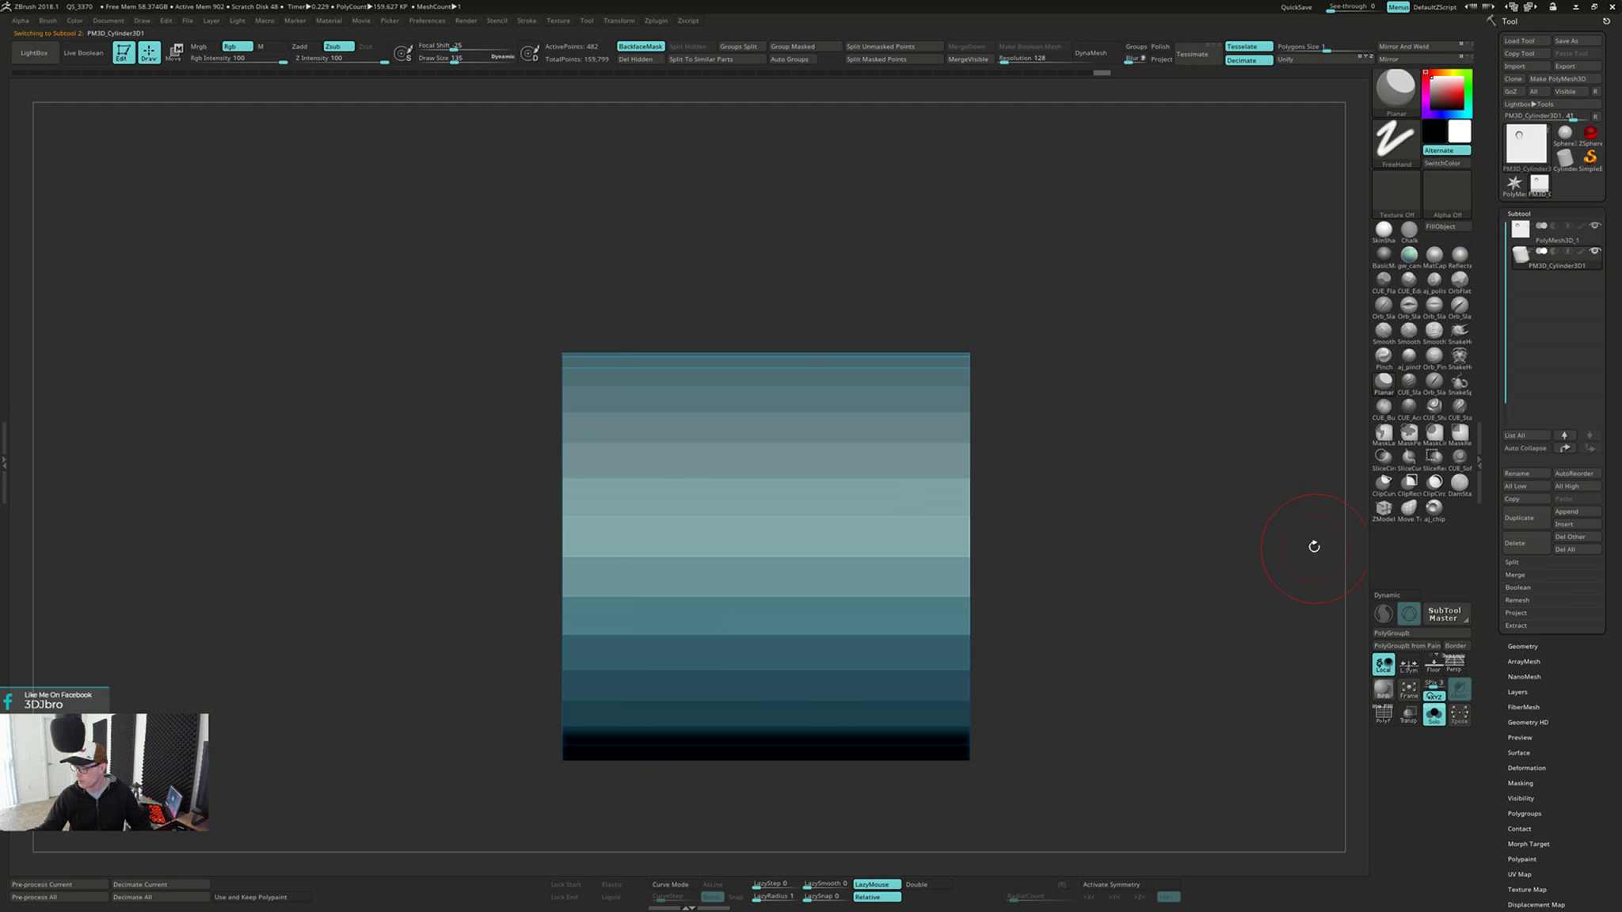
Scale the inserted cylinder down to about a third of the plate's width and show the plate alongside it
{"action": "left_click_drag", "start_coordinate": [1058, 543], "coordinate": [1097, 541]}
{"action": "key", "text": "w"}
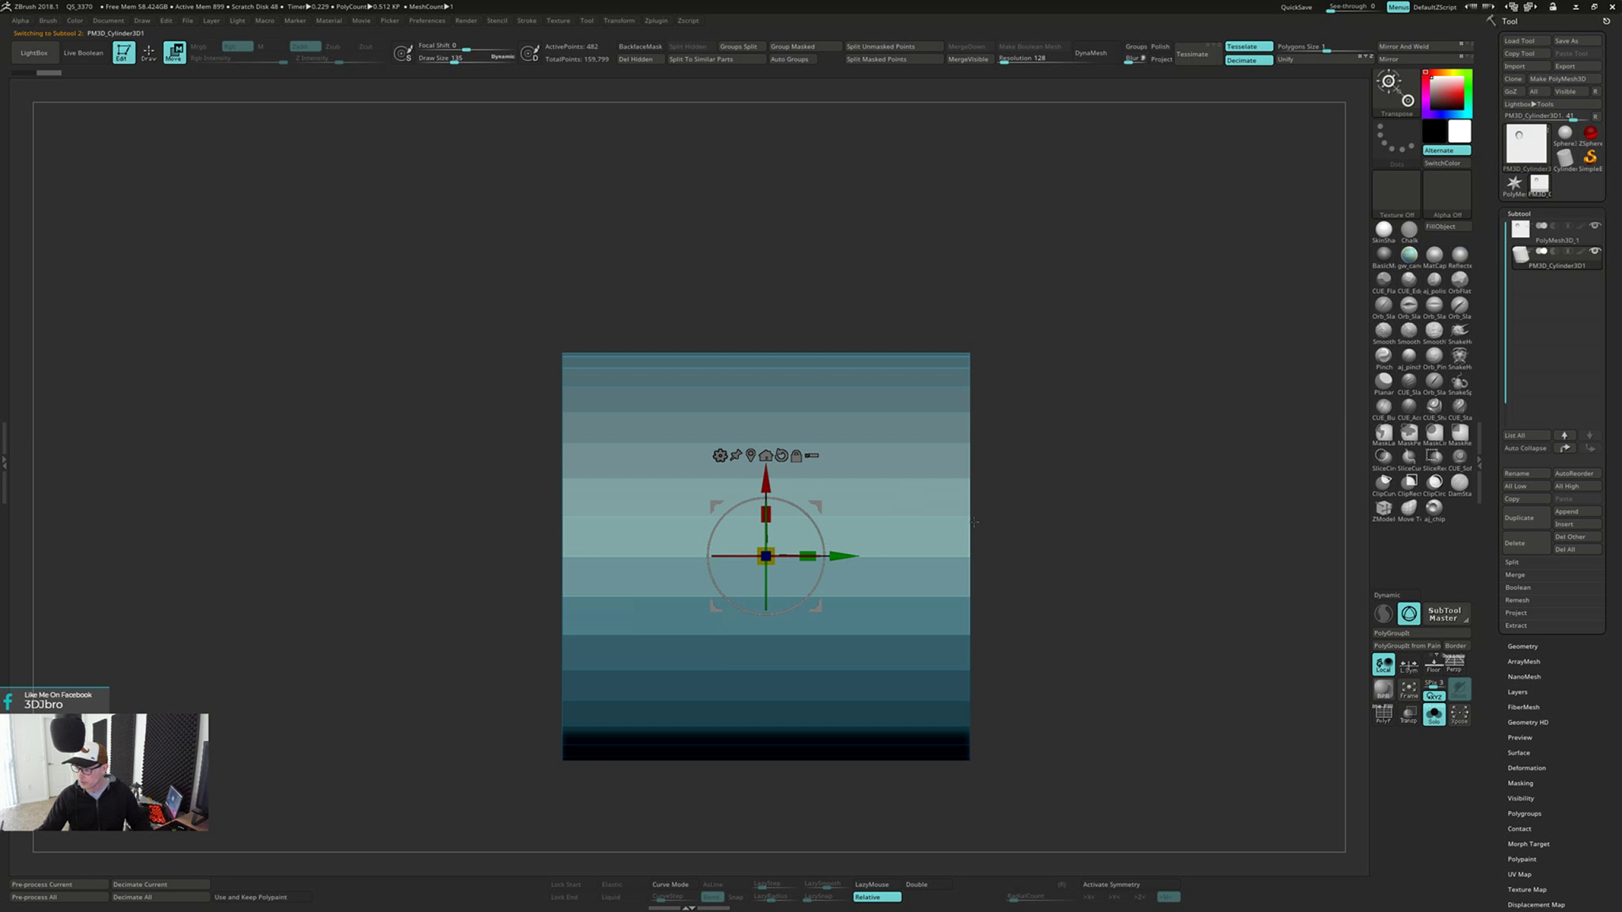
{"action": "left_click_drag", "start_coordinate": [766, 556], "coordinate": [658, 638]}
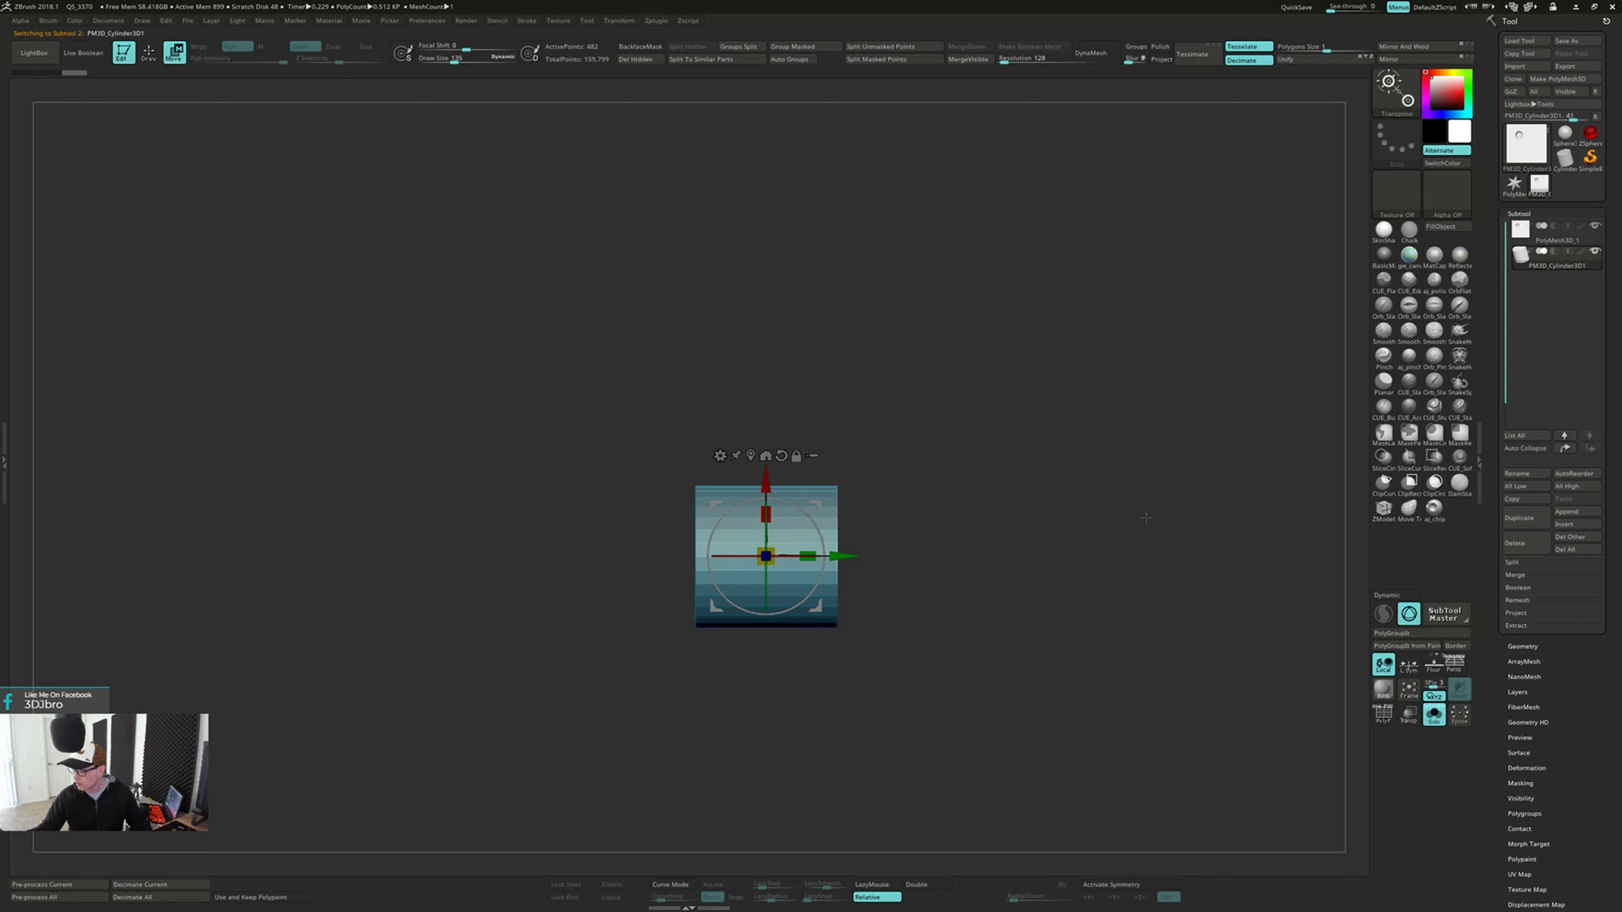
{"action": "key", "text": "alt+s"}
{"action": "left_click_drag", "start_coordinate": [1079, 537], "coordinate": [1052, 540]}
{"action": "left_click_drag", "start_coordinate": [790, 556], "coordinate": [747, 566]}
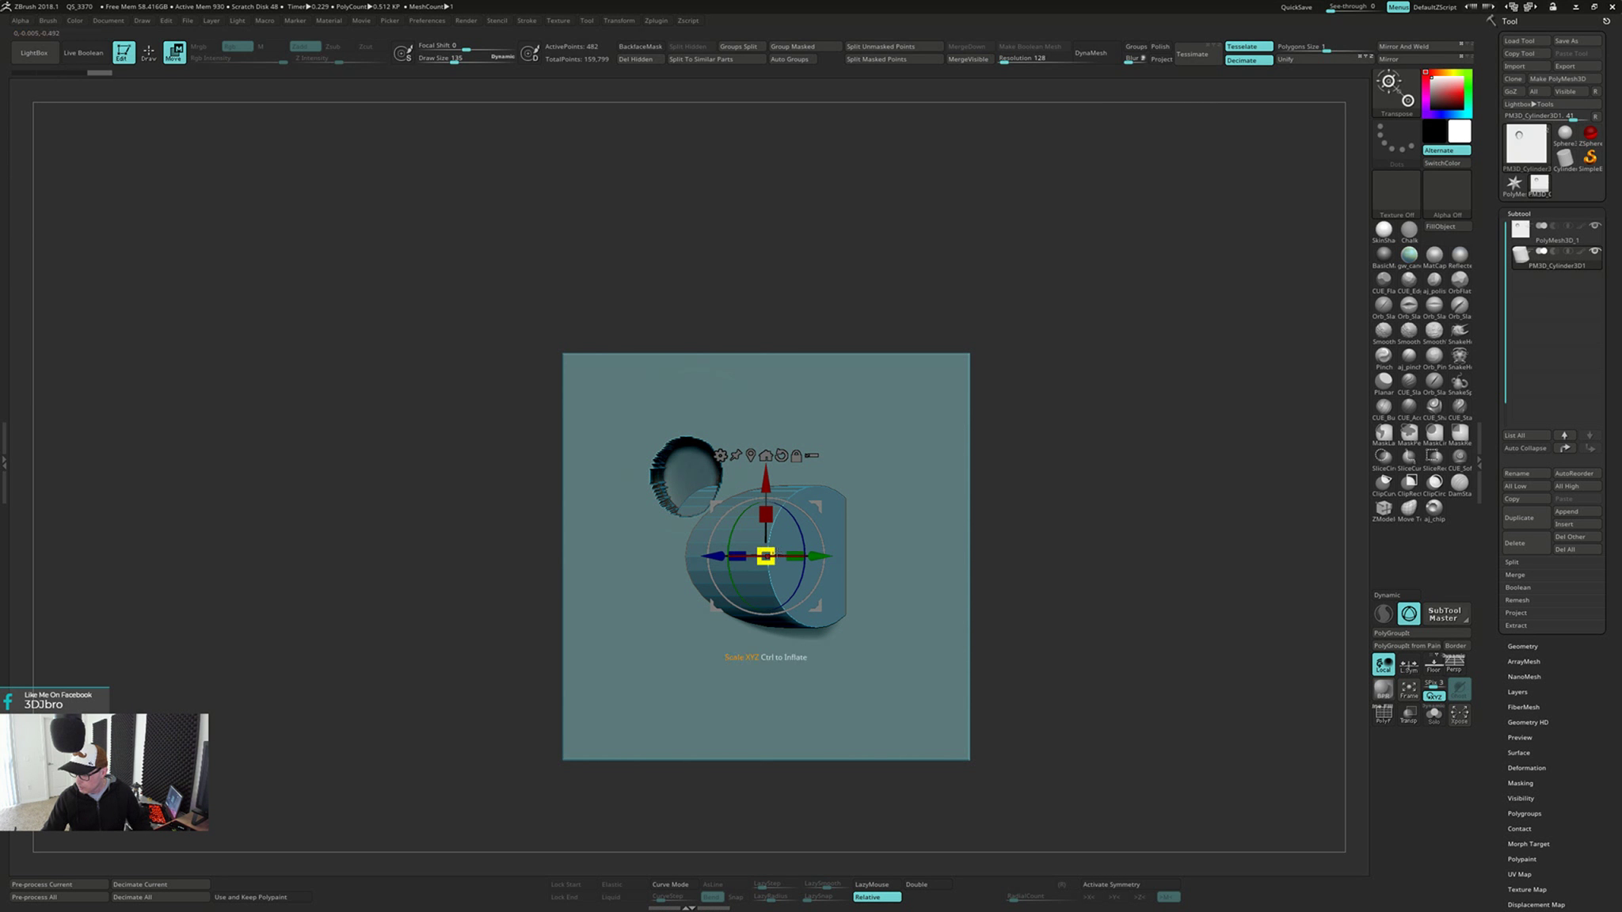
{"action": "key", "text": "ctrl+z"}
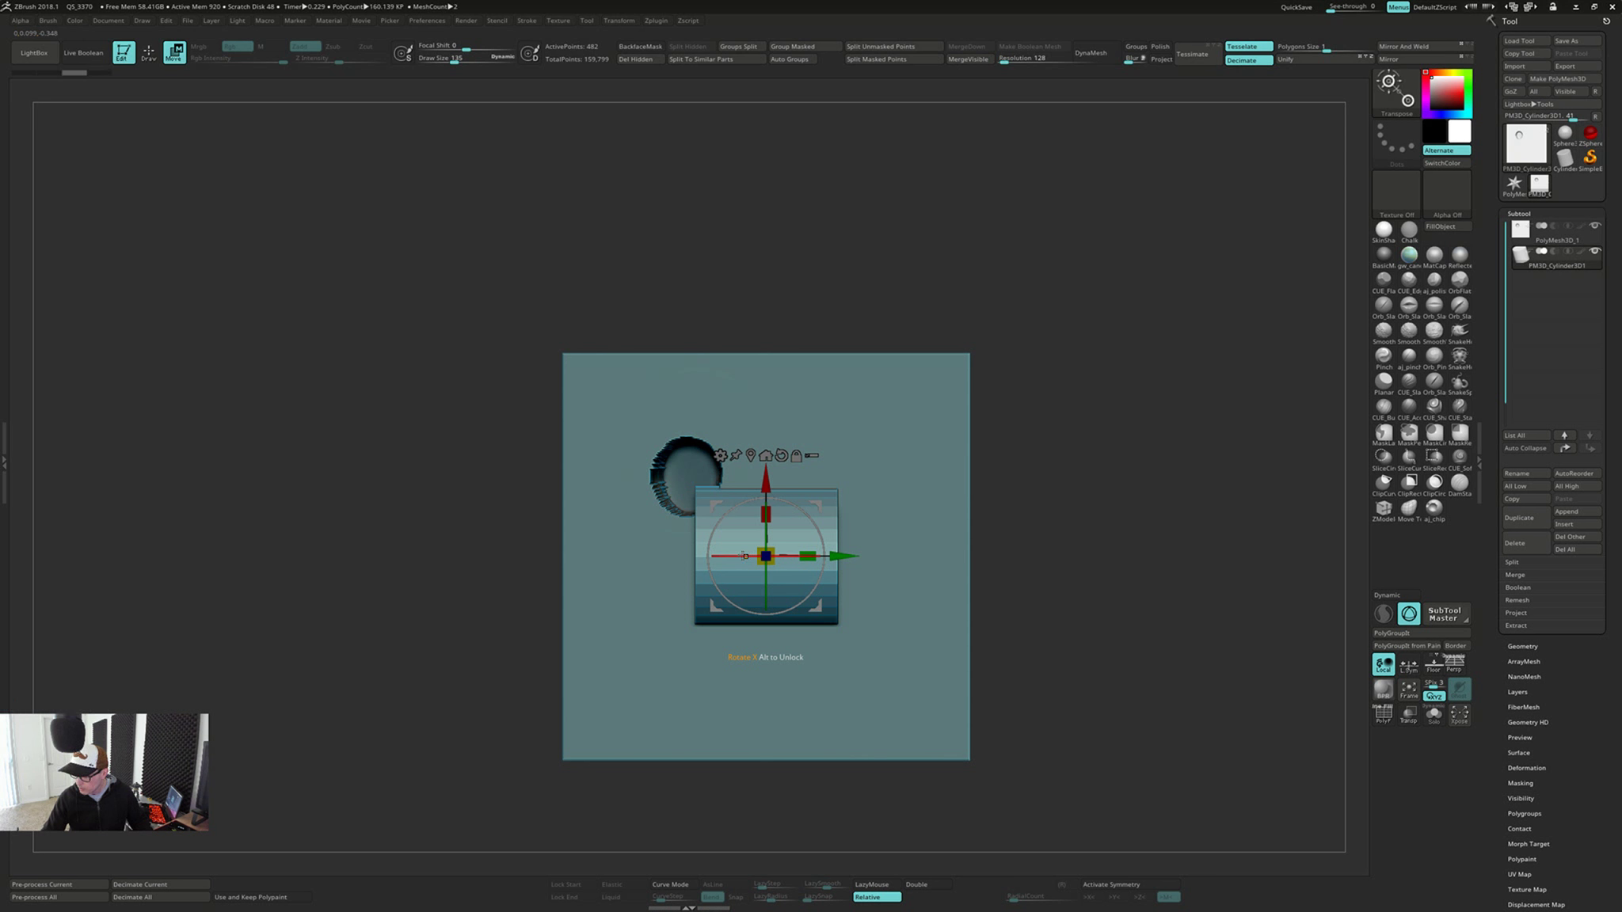
{"action": "left_click_drag", "start_coordinate": [745, 556], "coordinate": [657, 569]}
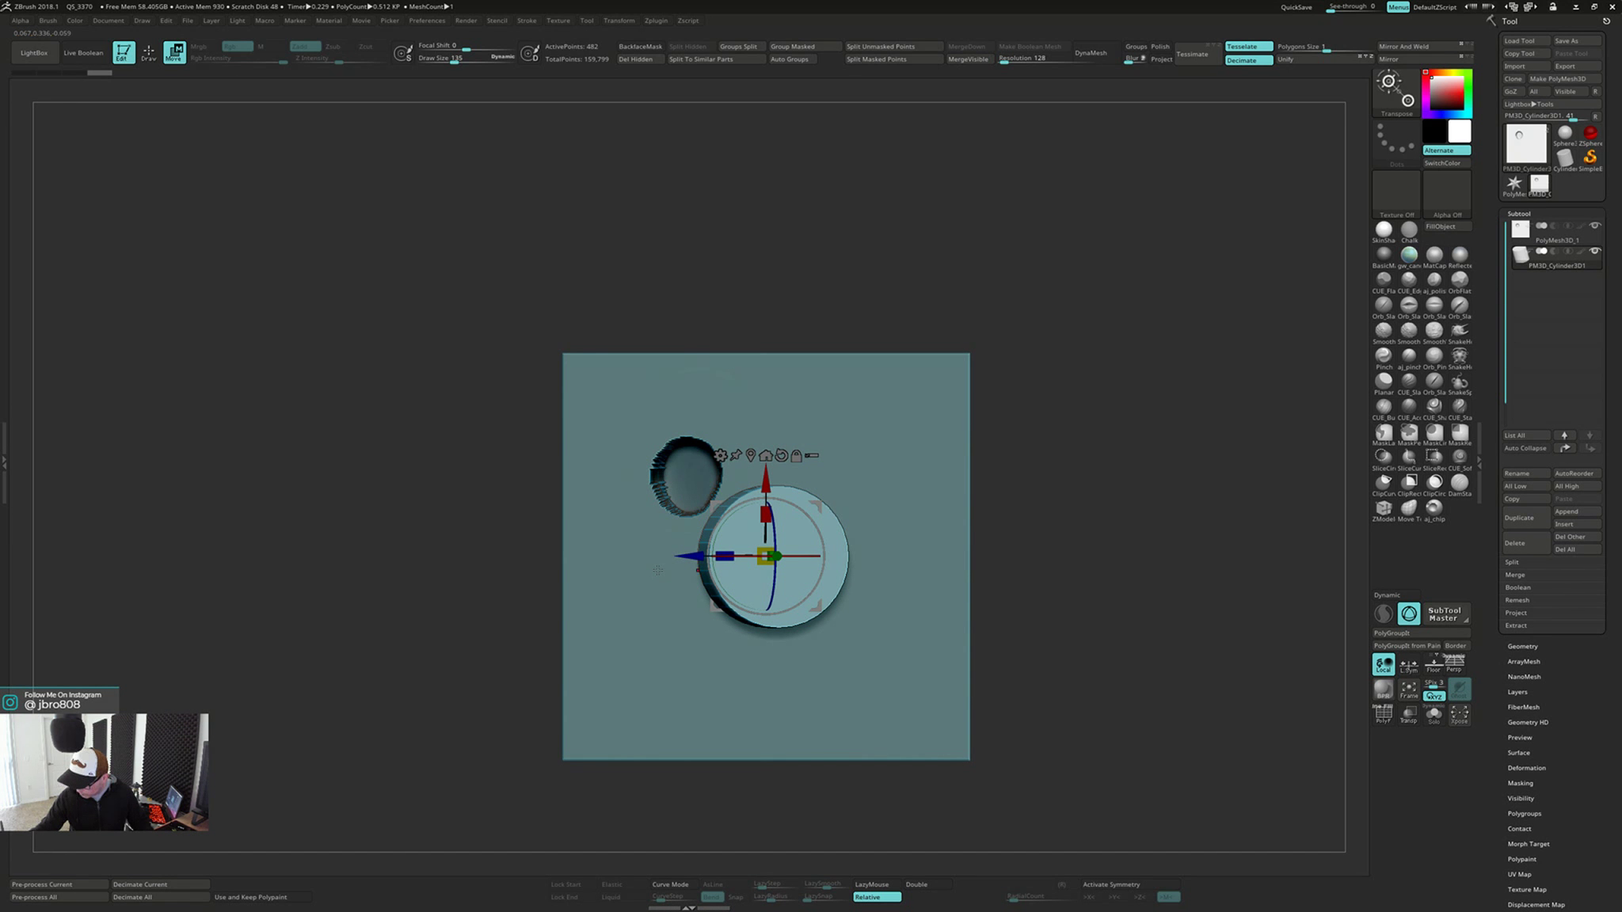
{"action": "key", "text": "ctrl+z"}
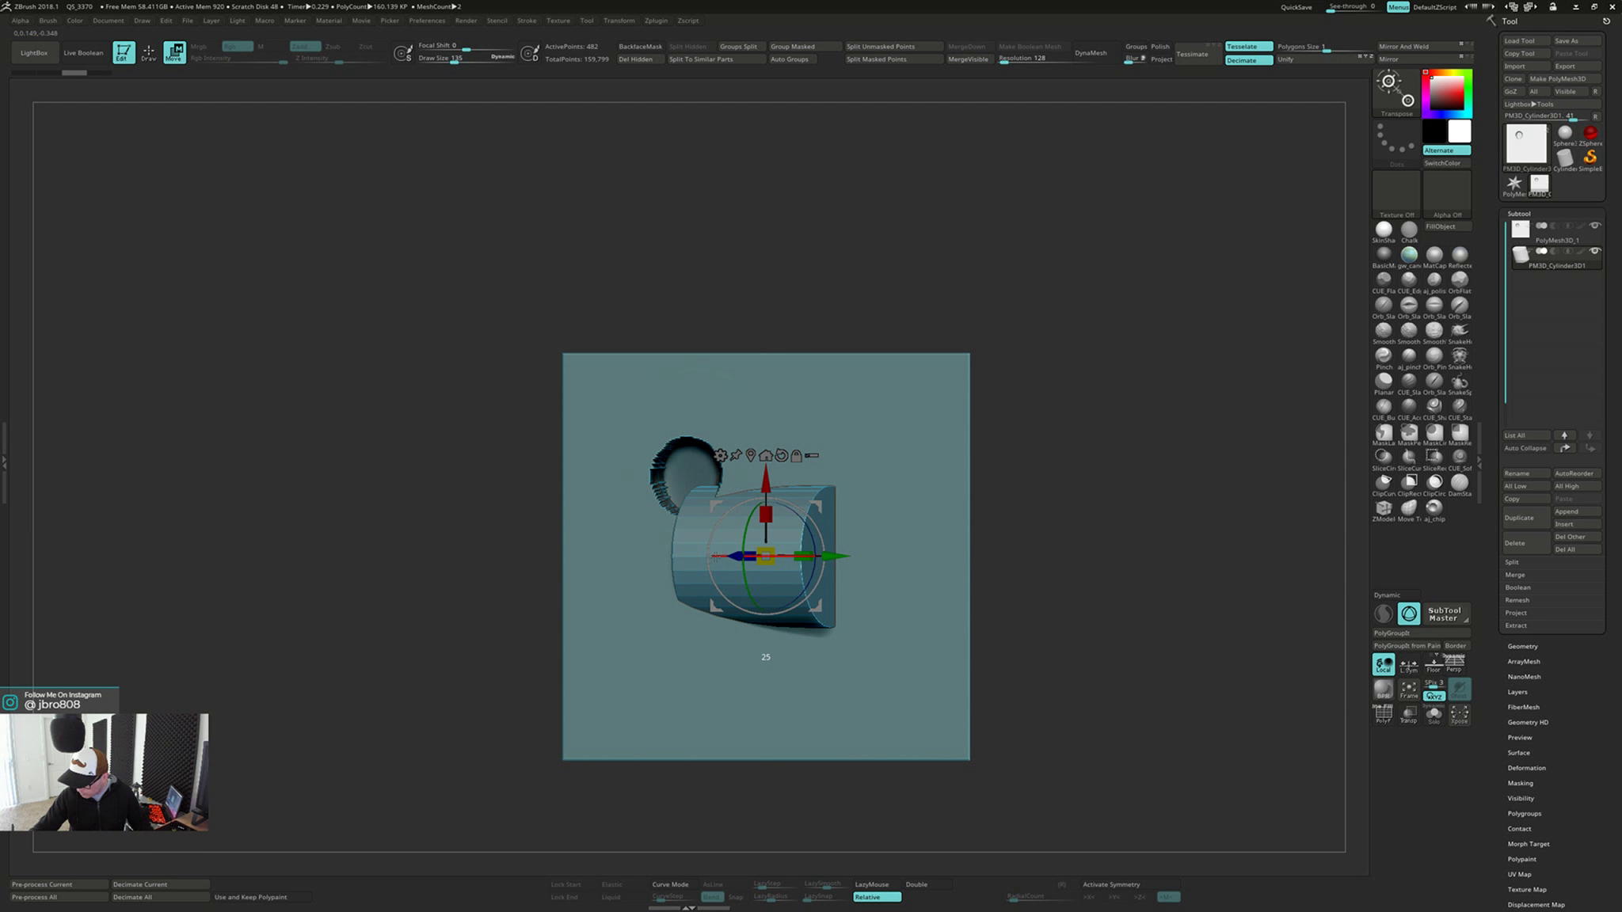
Rotate the cylinder 90 degrees so its flat cap faces out of the plate's back, and move it over the dent
{"action": "left_click_drag", "start_coordinate": [692, 559], "coordinate": [647, 562]}
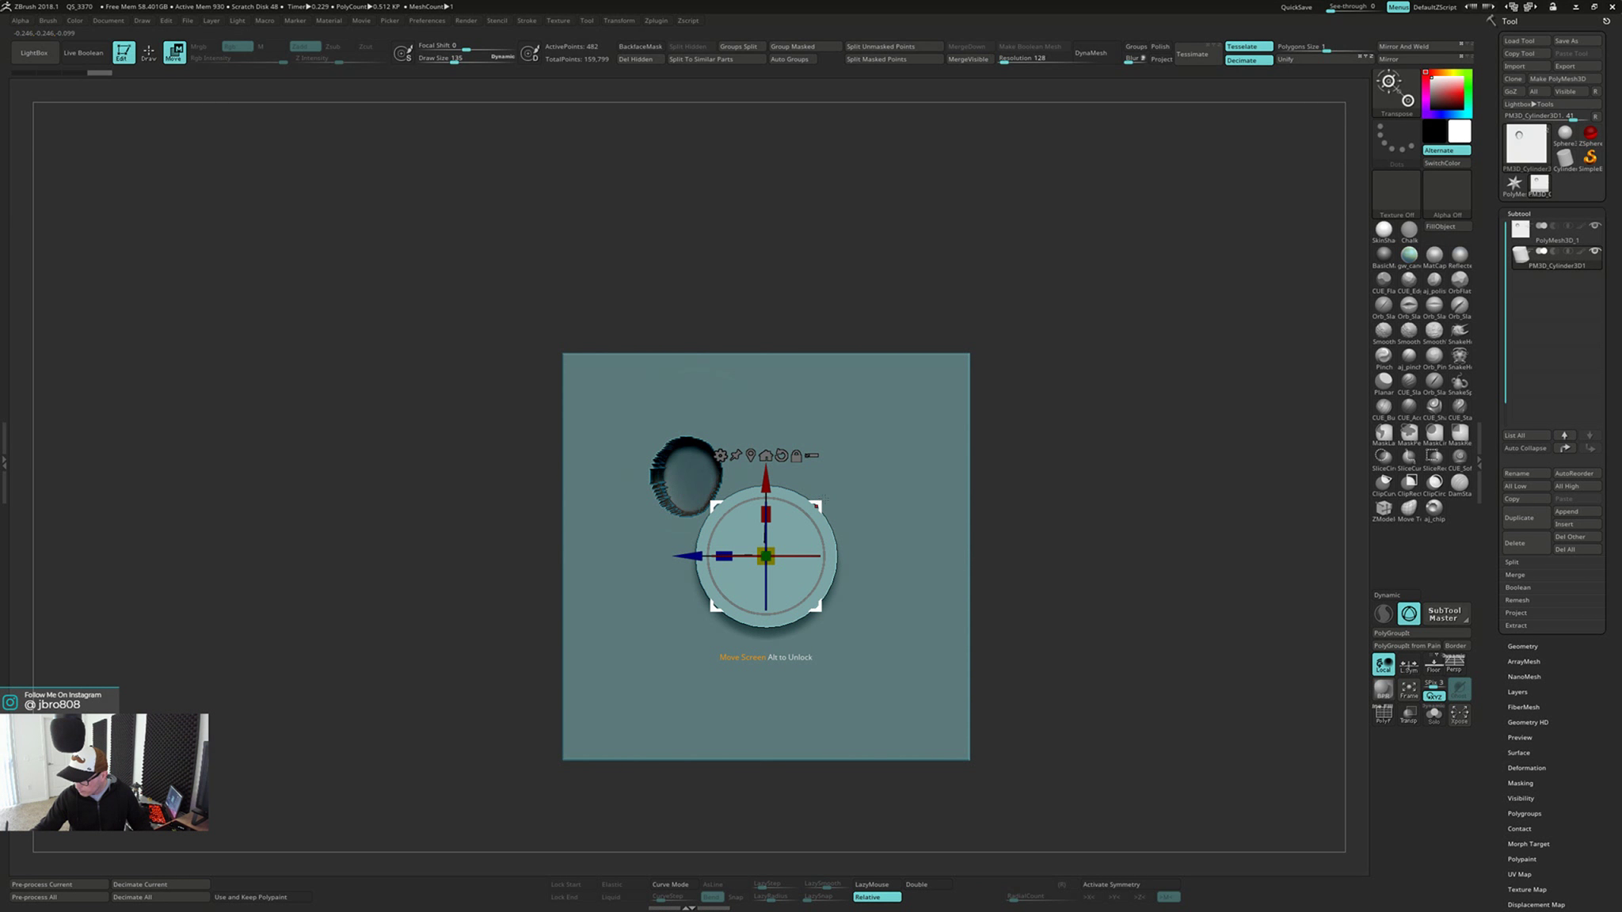
{"action": "left_click_drag", "start_coordinate": [824, 498], "coordinate": [747, 425]}
{"action": "right_click_drag", "start_coordinate": [747, 424], "coordinate": [860, 442]}
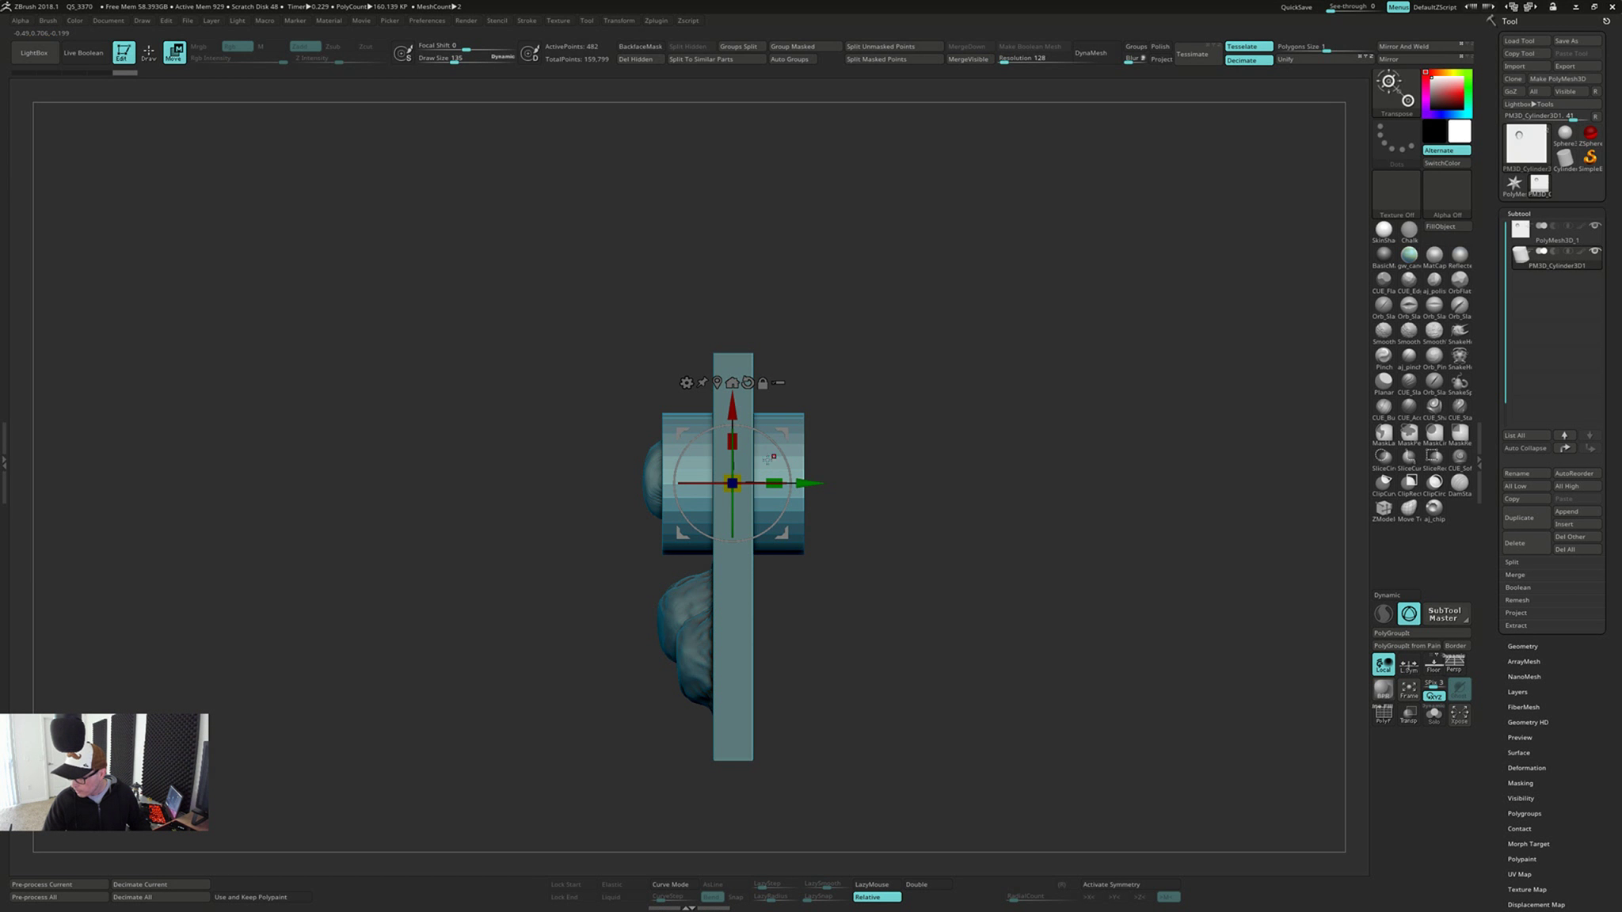
Scale the cylinder down to the dent's diameter and align it with the dent, checking the front, back and side
{"action": "left_click_drag", "start_coordinate": [737, 479], "coordinate": [711, 501]}
{"action": "right_click_drag", "start_coordinate": [848, 506], "coordinate": [847, 443]}
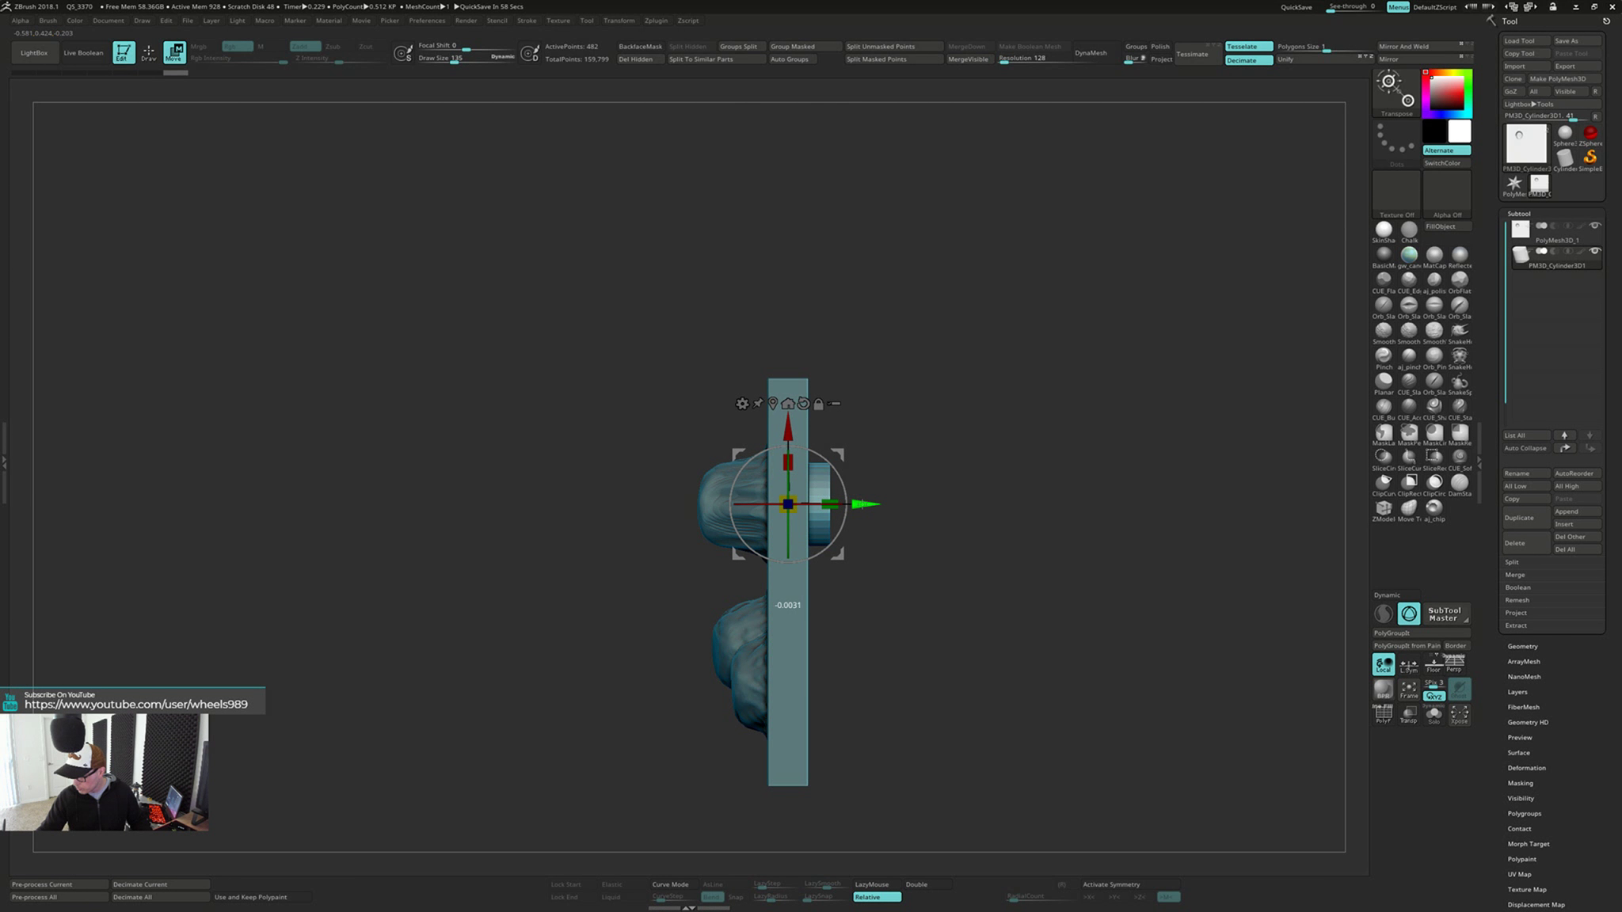
{"action": "right_click_drag", "start_coordinate": [889, 485], "coordinate": [1015, 565], "text": "shift"}
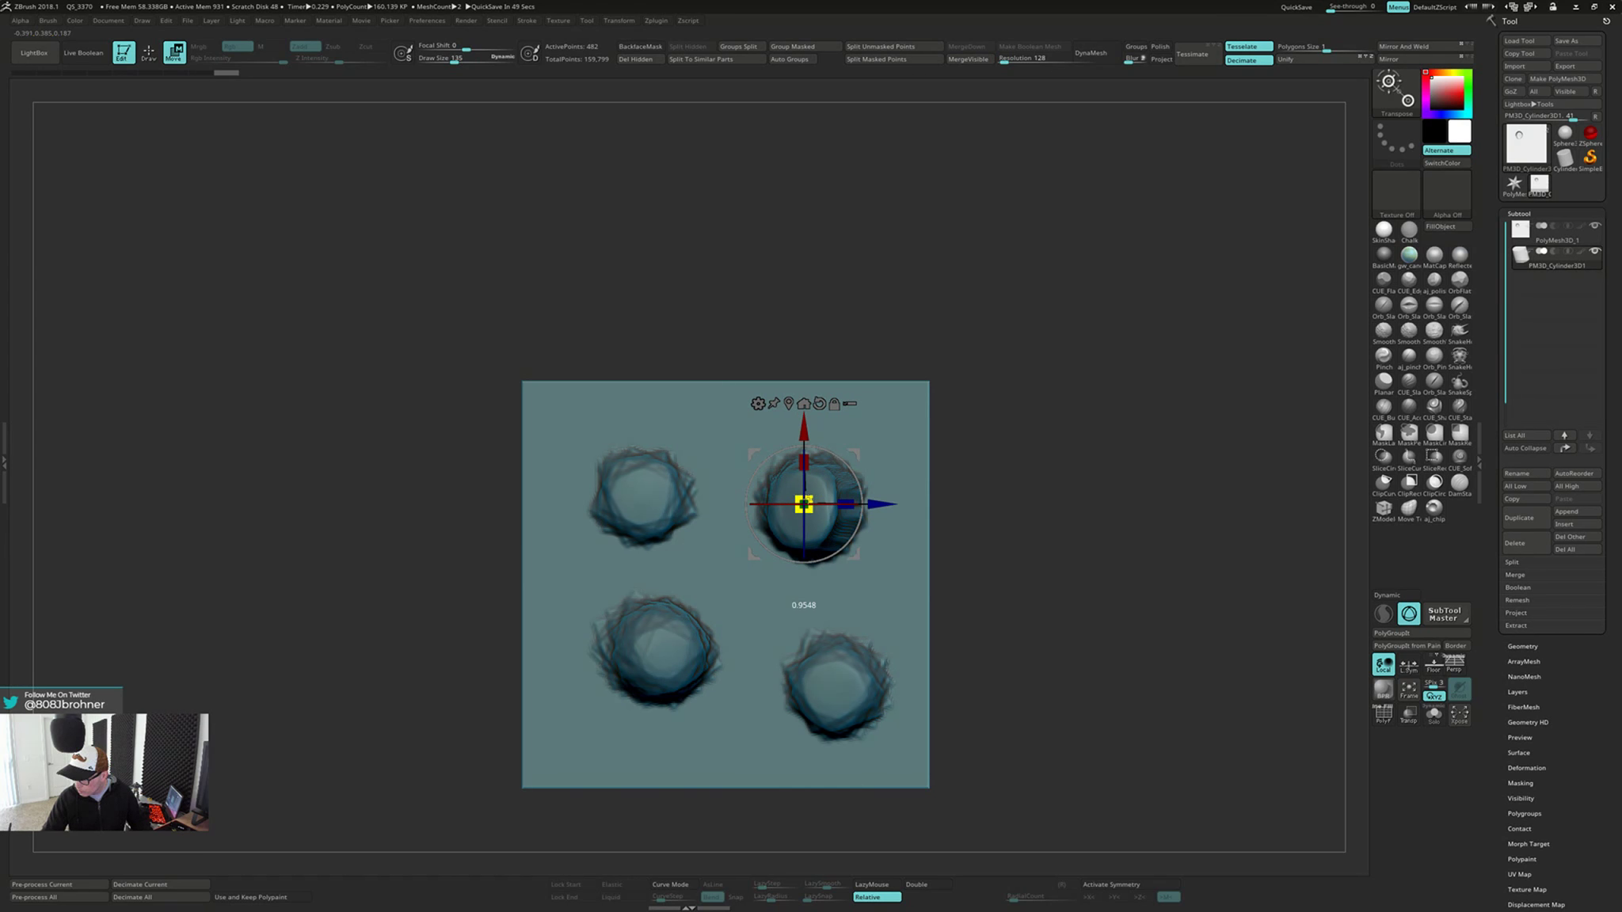
{"action": "right_click_drag", "start_coordinate": [1016, 565], "coordinate": [858, 574]}
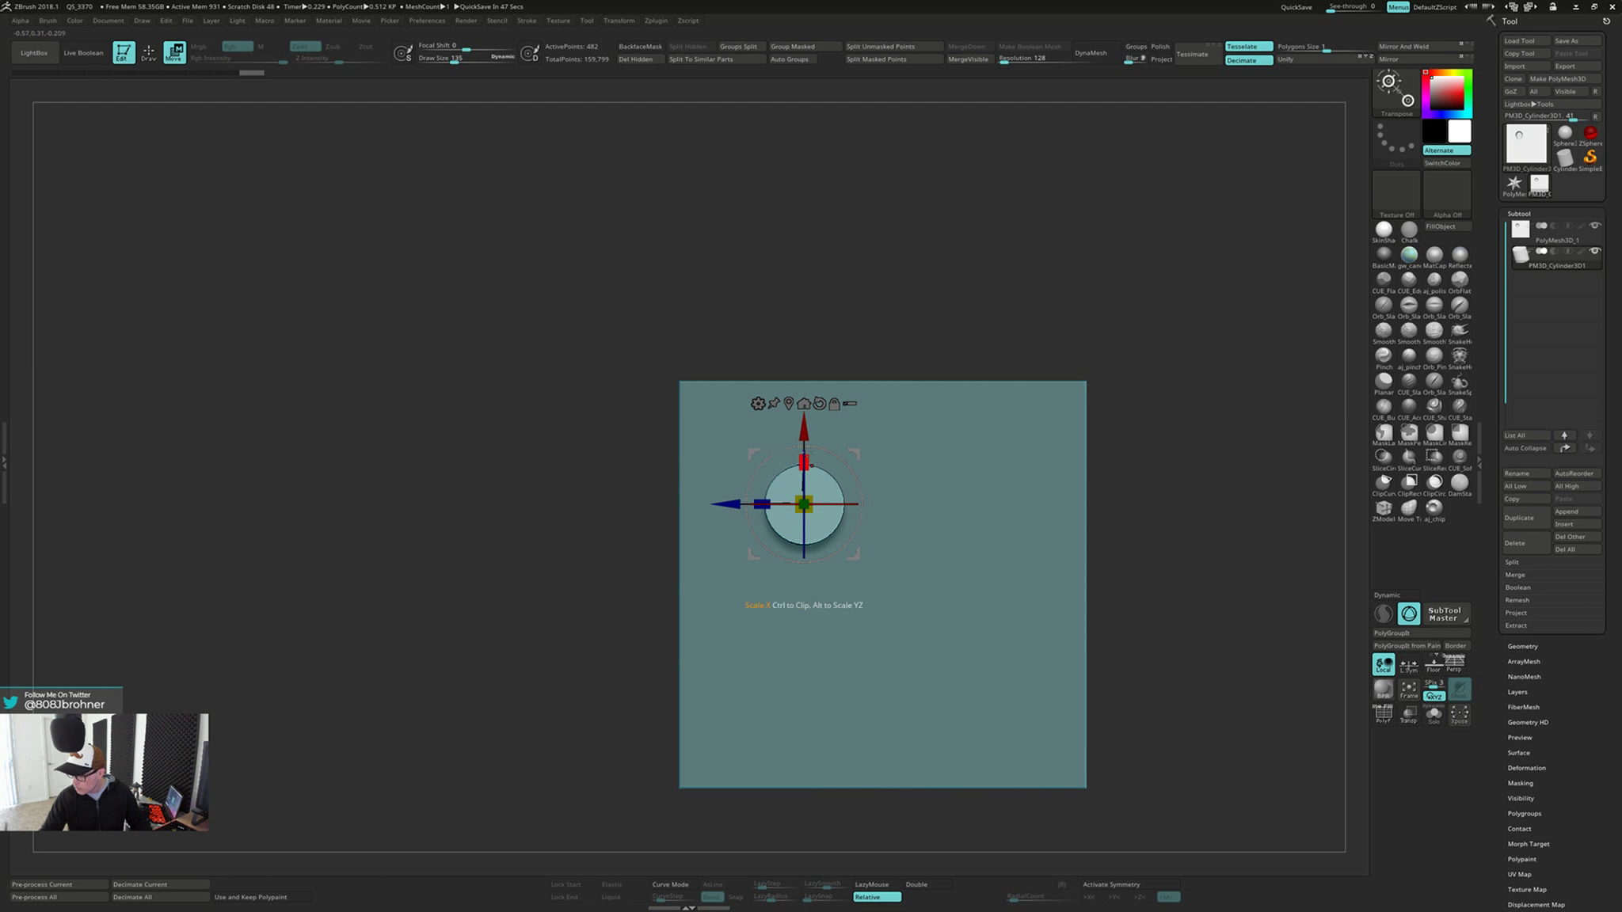
{"action": "right_click_drag", "start_coordinate": [814, 429], "coordinate": [877, 416]}
{"action": "left_click_drag", "start_coordinate": [791, 426], "coordinate": [793, 422]}
{"action": "right_click_drag", "start_coordinate": [851, 432], "coordinate": [960, 449]}
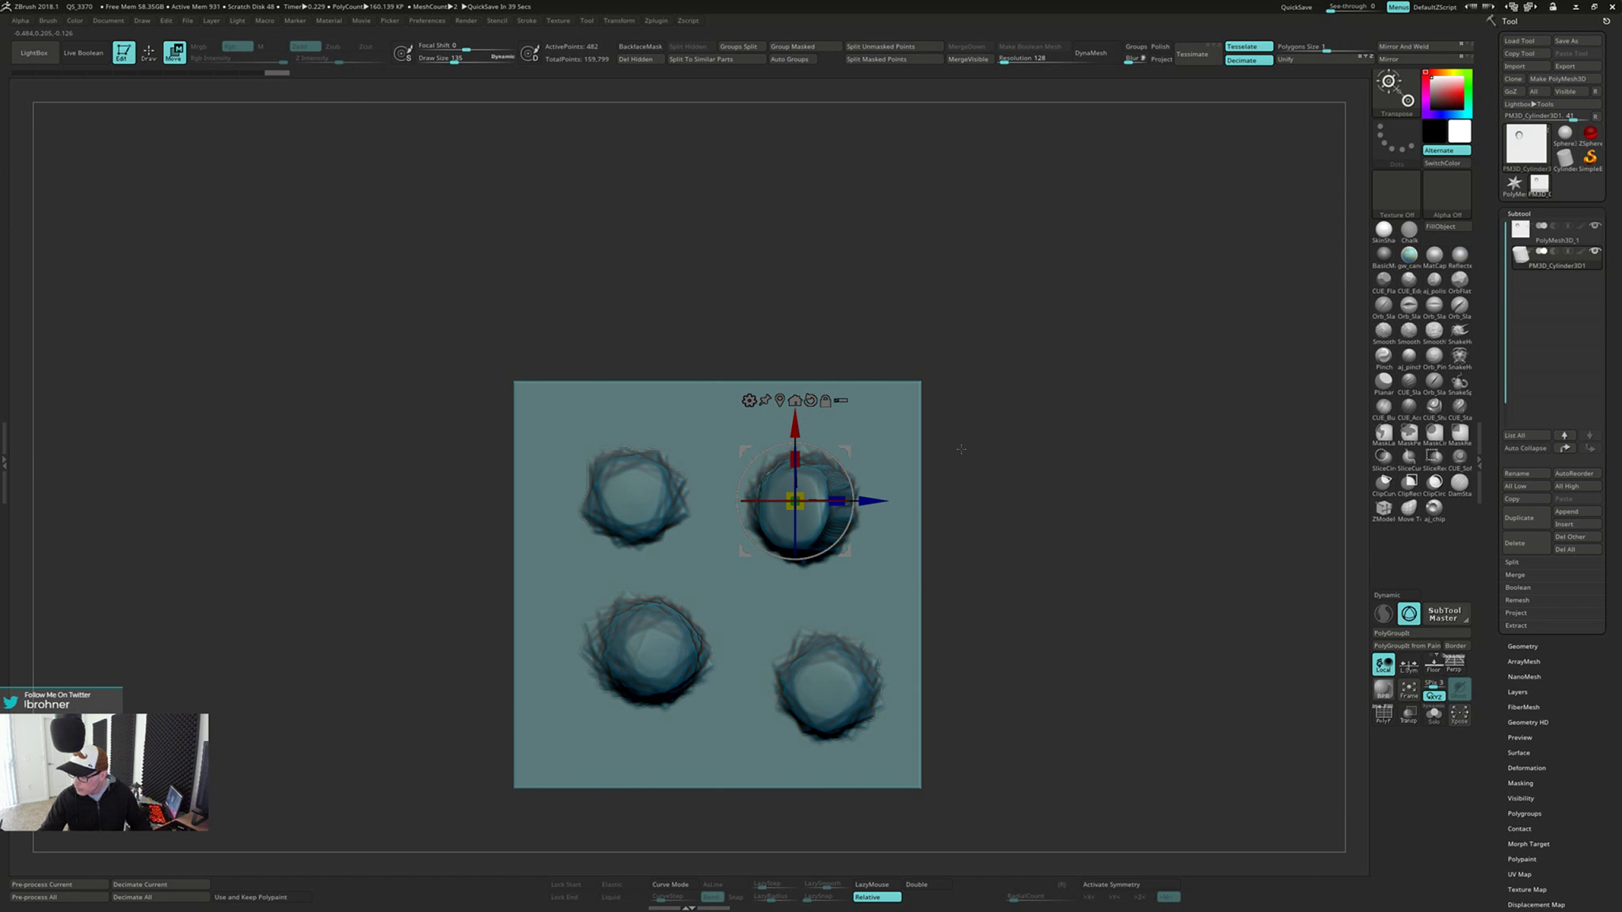
{"action": "right_click_drag", "start_coordinate": [1013, 516], "coordinate": [970, 530]}
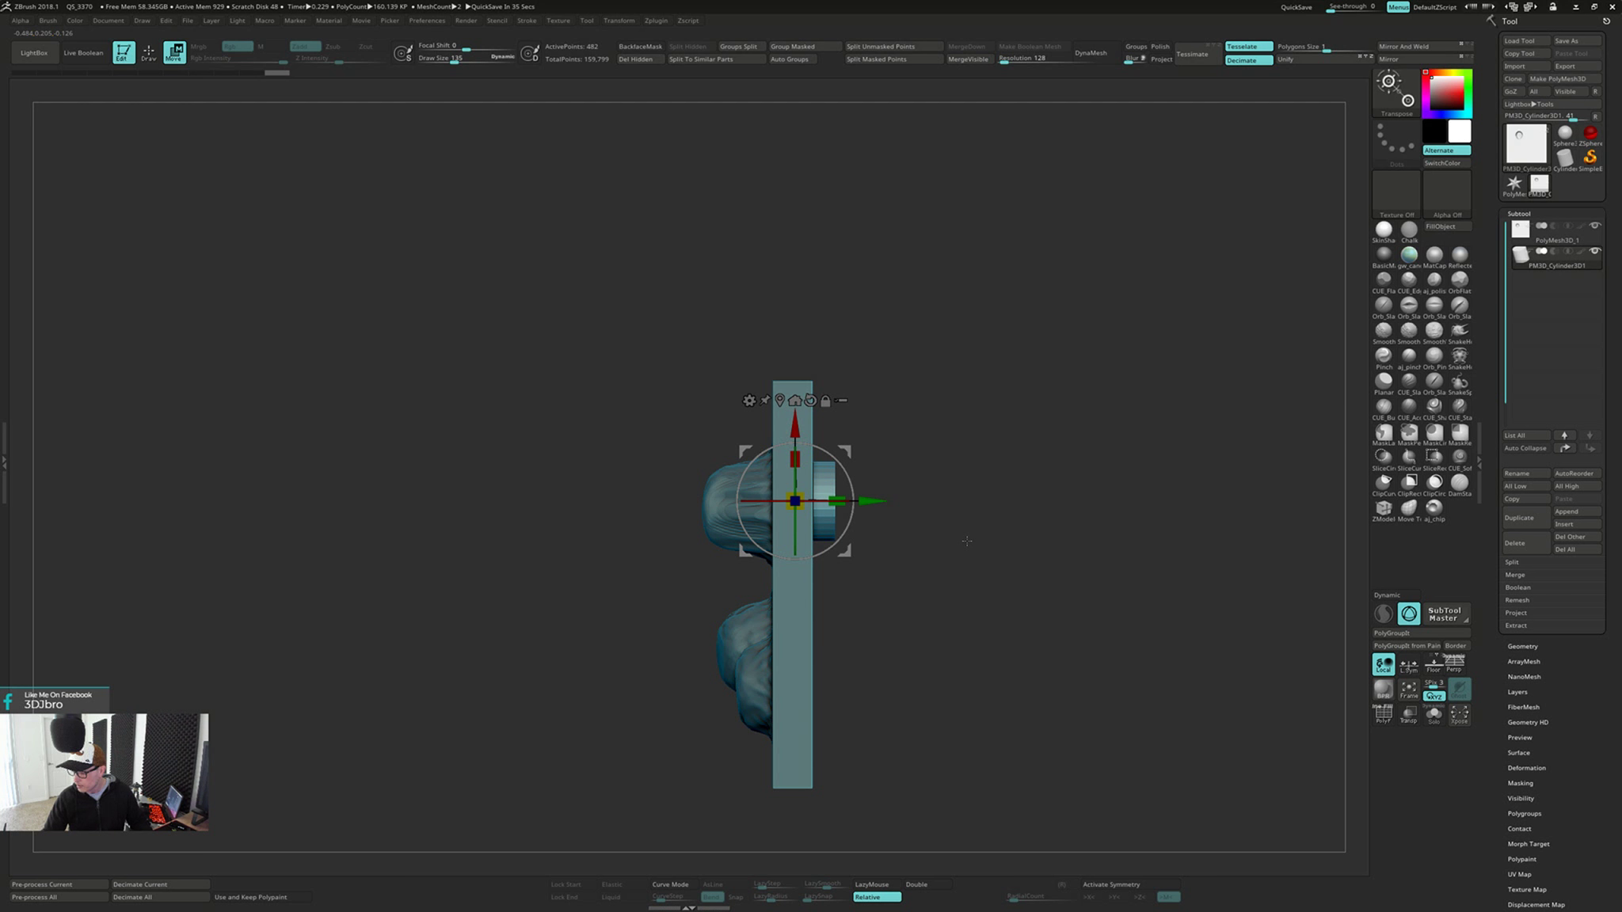
Isolate the cylinder and mask it except for the end that sits inside the front bump
{"action": "key", "text": "alt+shift+s"}
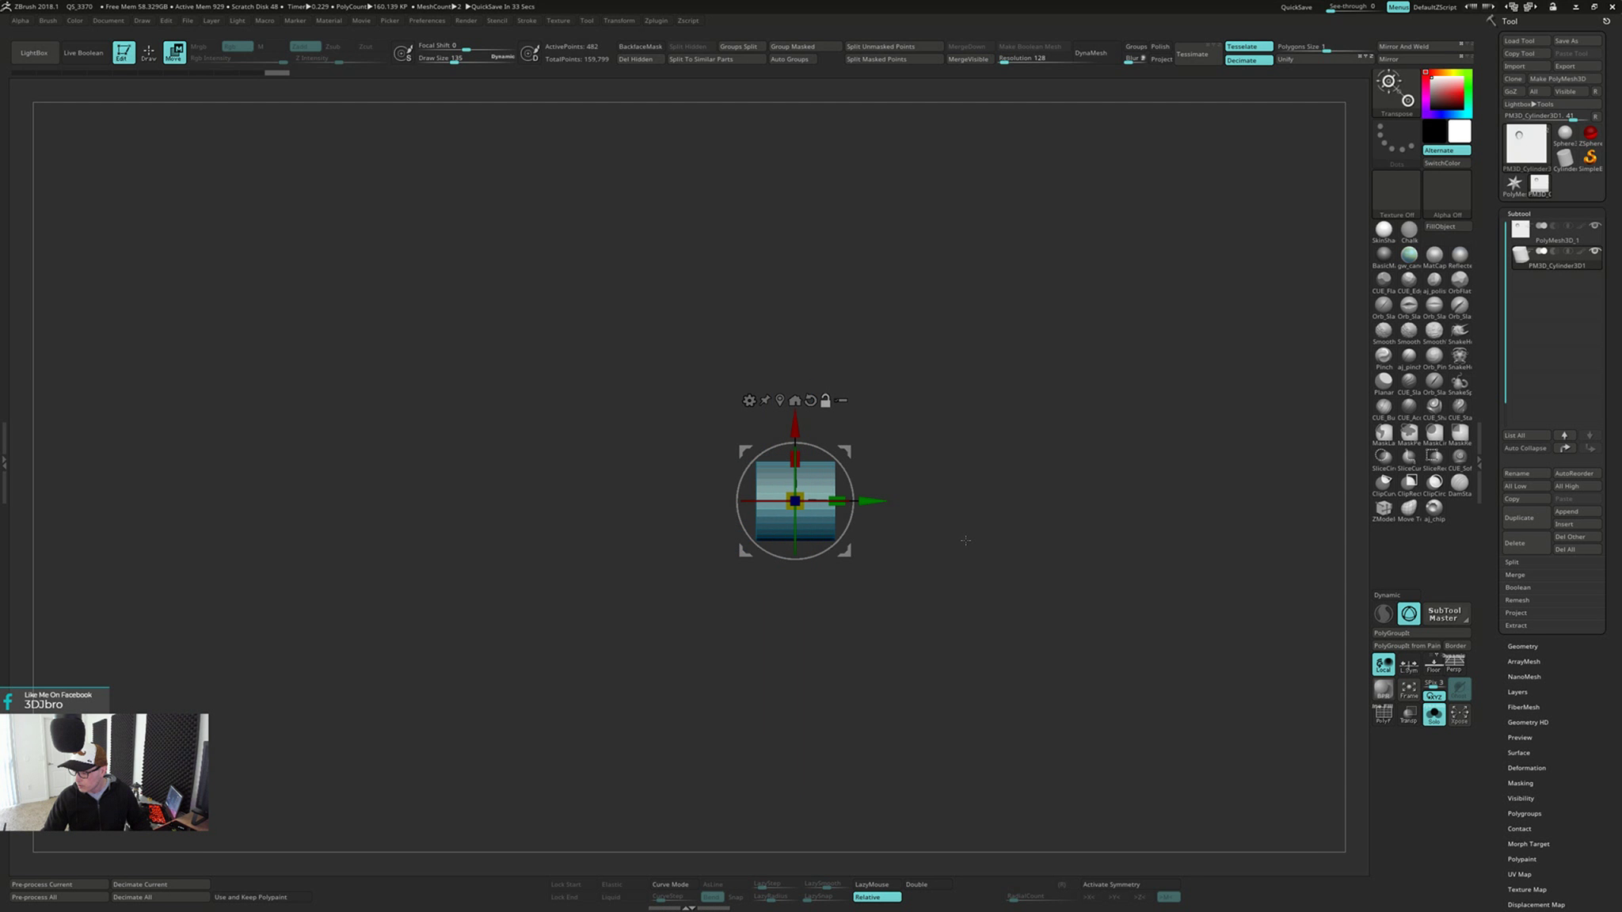
{"action": "right_click_drag", "start_coordinate": [964, 541], "coordinate": [1013, 533]}
{"action": "left_click", "coordinate": [1384, 508]}
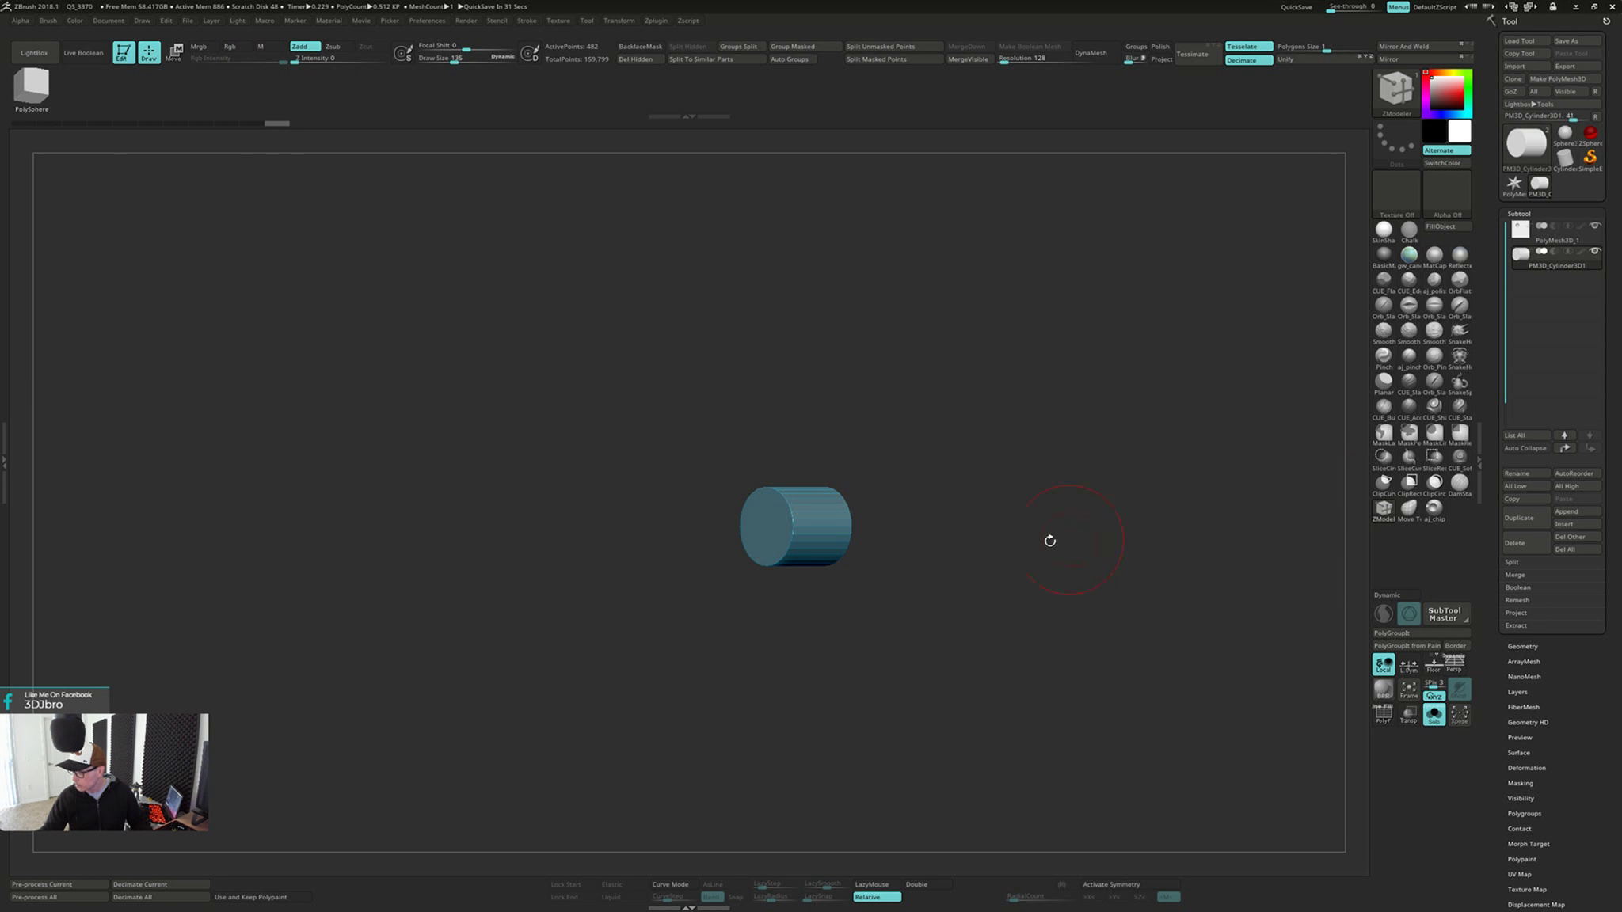
{"action": "left_click_drag", "start_coordinate": [959, 553], "coordinate": [919, 557]}
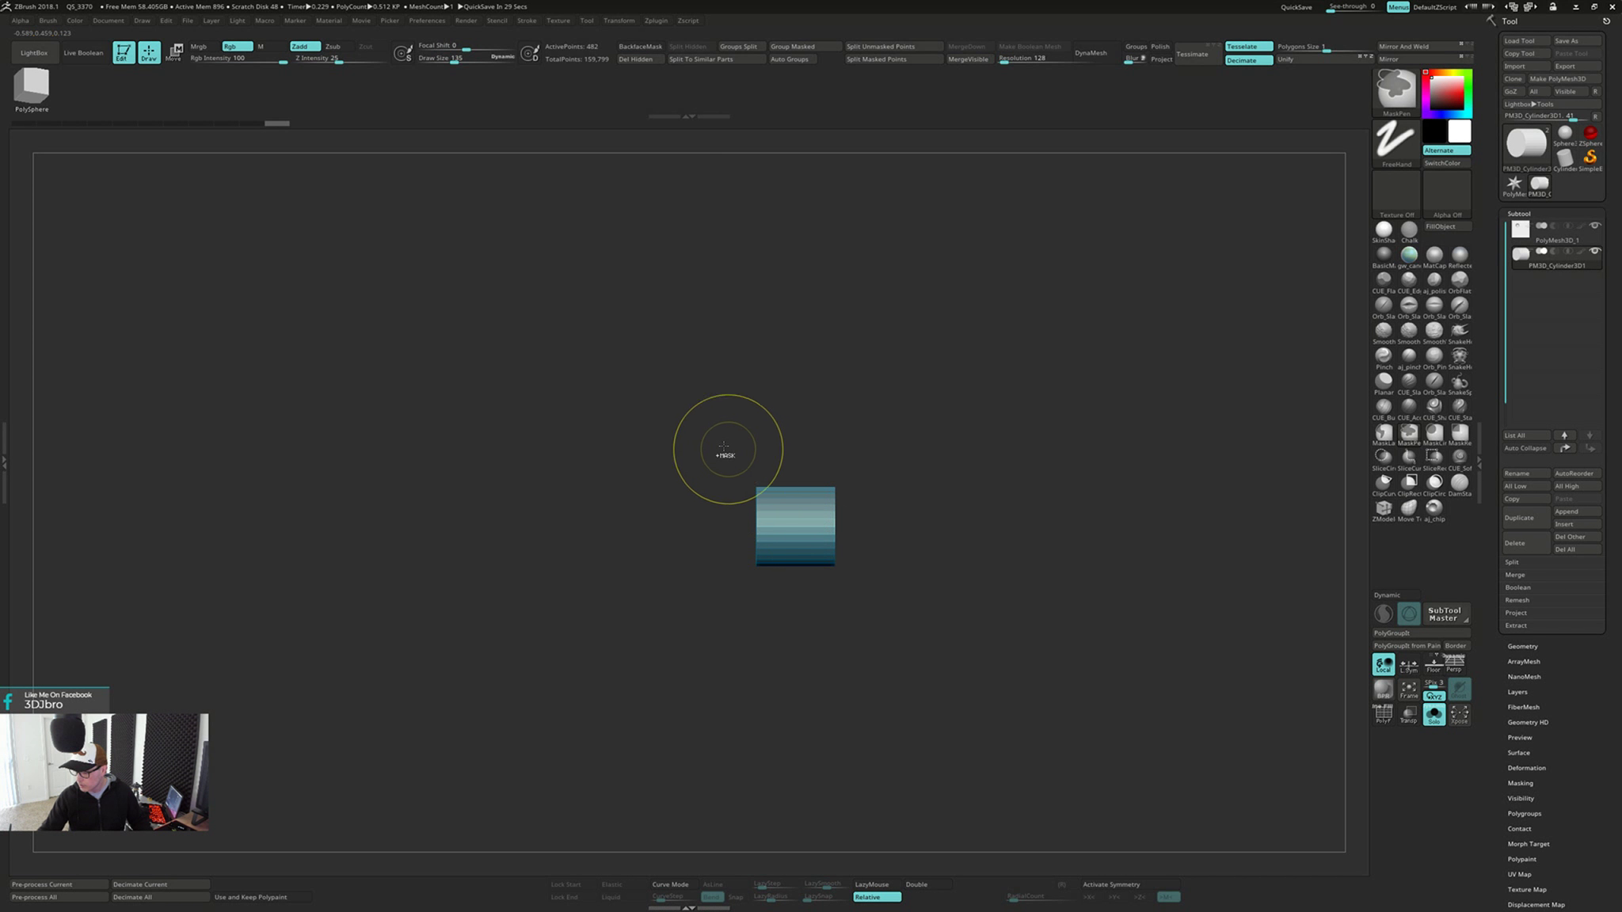
{"action": "left_click_drag", "start_coordinate": [710, 439], "coordinate": [773, 636], "text": "ctrl"}
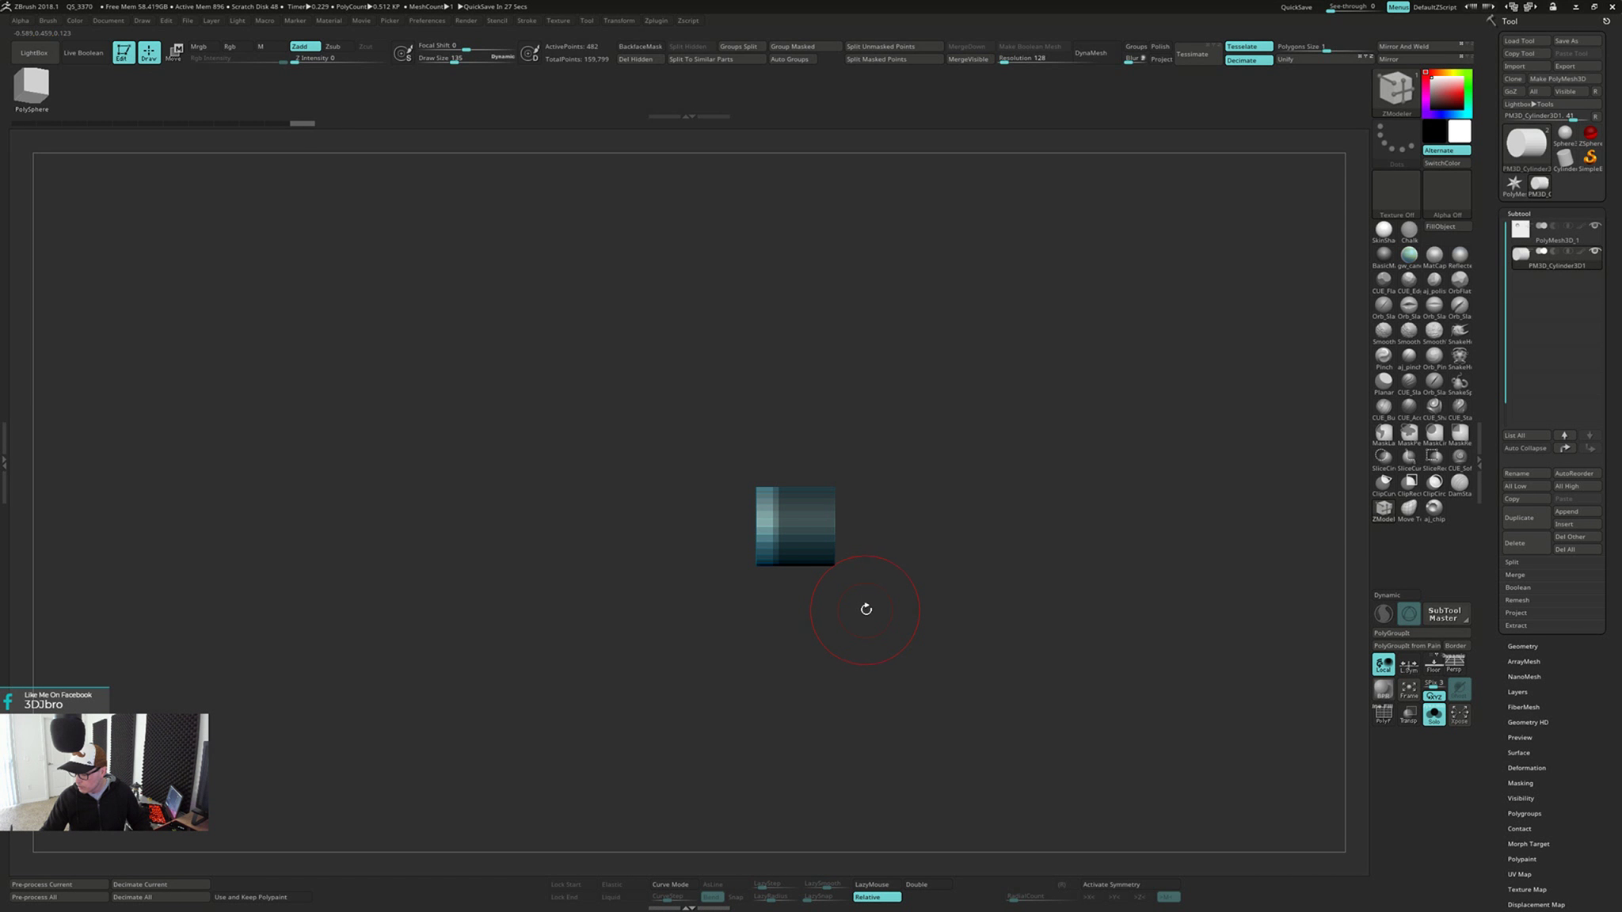
{"action": "left_click_drag", "start_coordinate": [865, 608], "coordinate": [902, 604]}
Center the gizmo on the cylinder's unmasked end, scale that end slightly, and show the plate again
{"action": "key", "text": "w"}
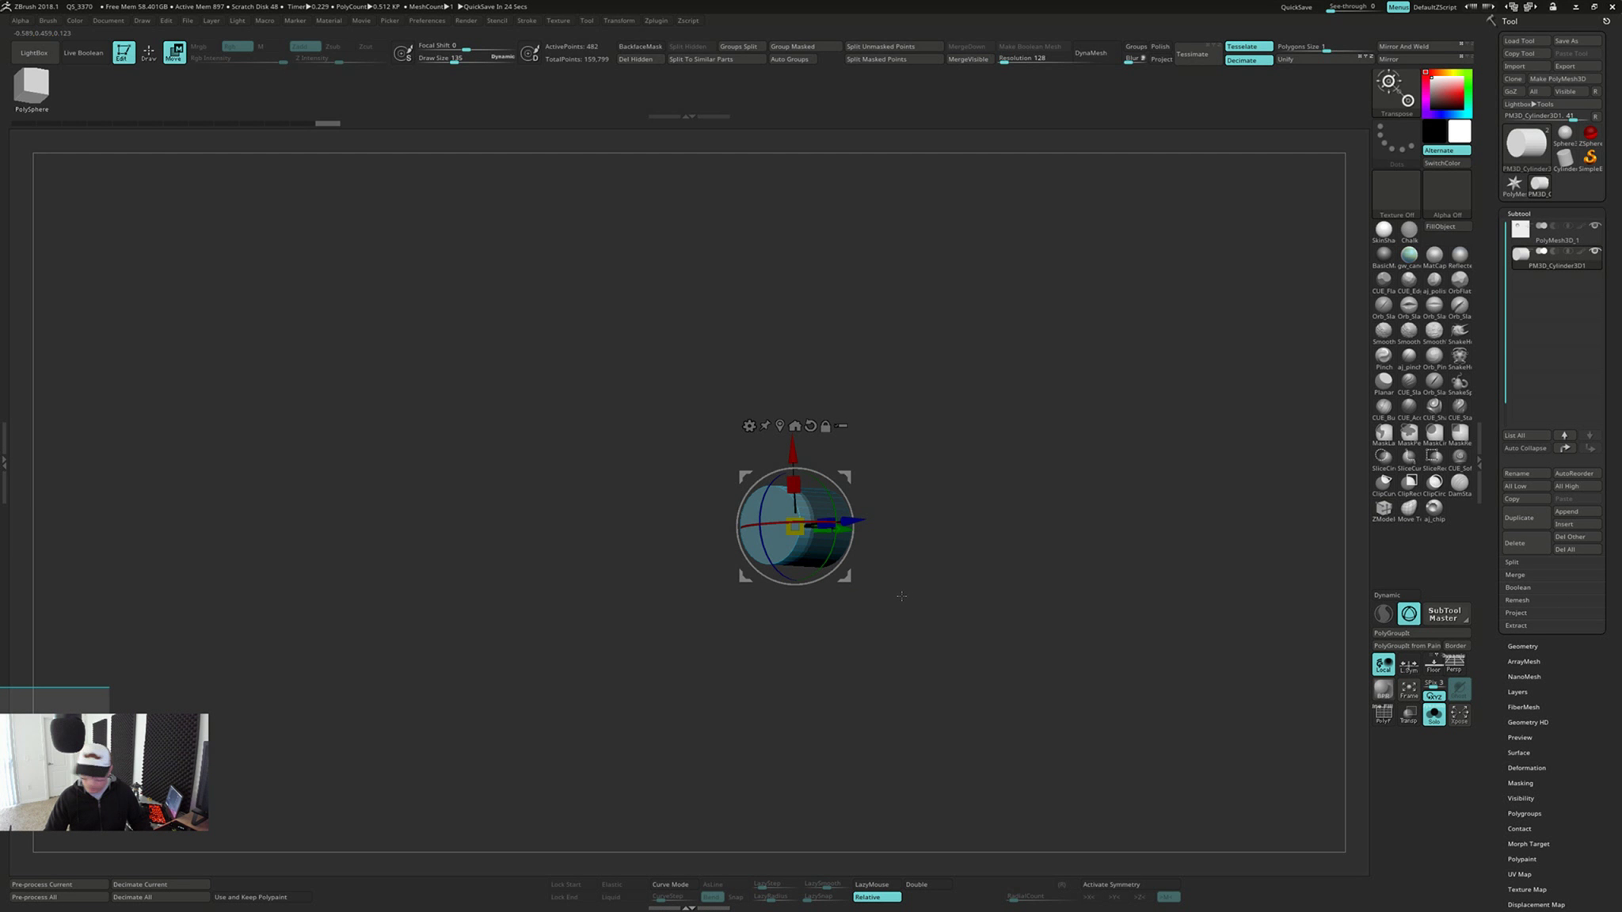
{"action": "left_click", "coordinate": [780, 425]}
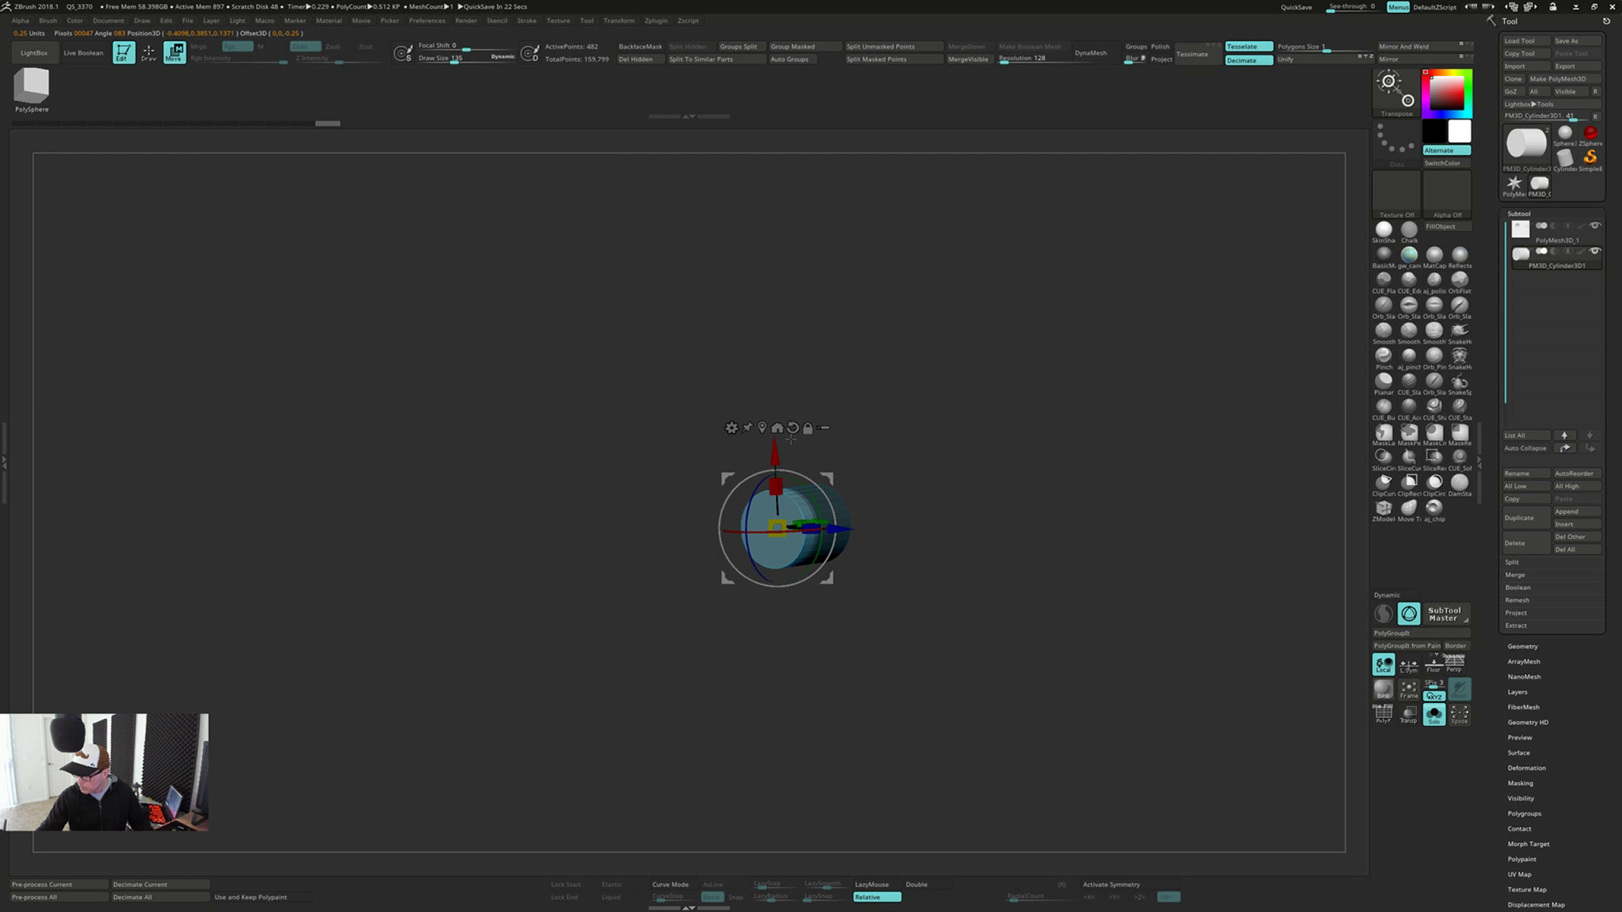
{"action": "left_click_drag", "start_coordinate": [778, 528], "coordinate": [778, 526]}
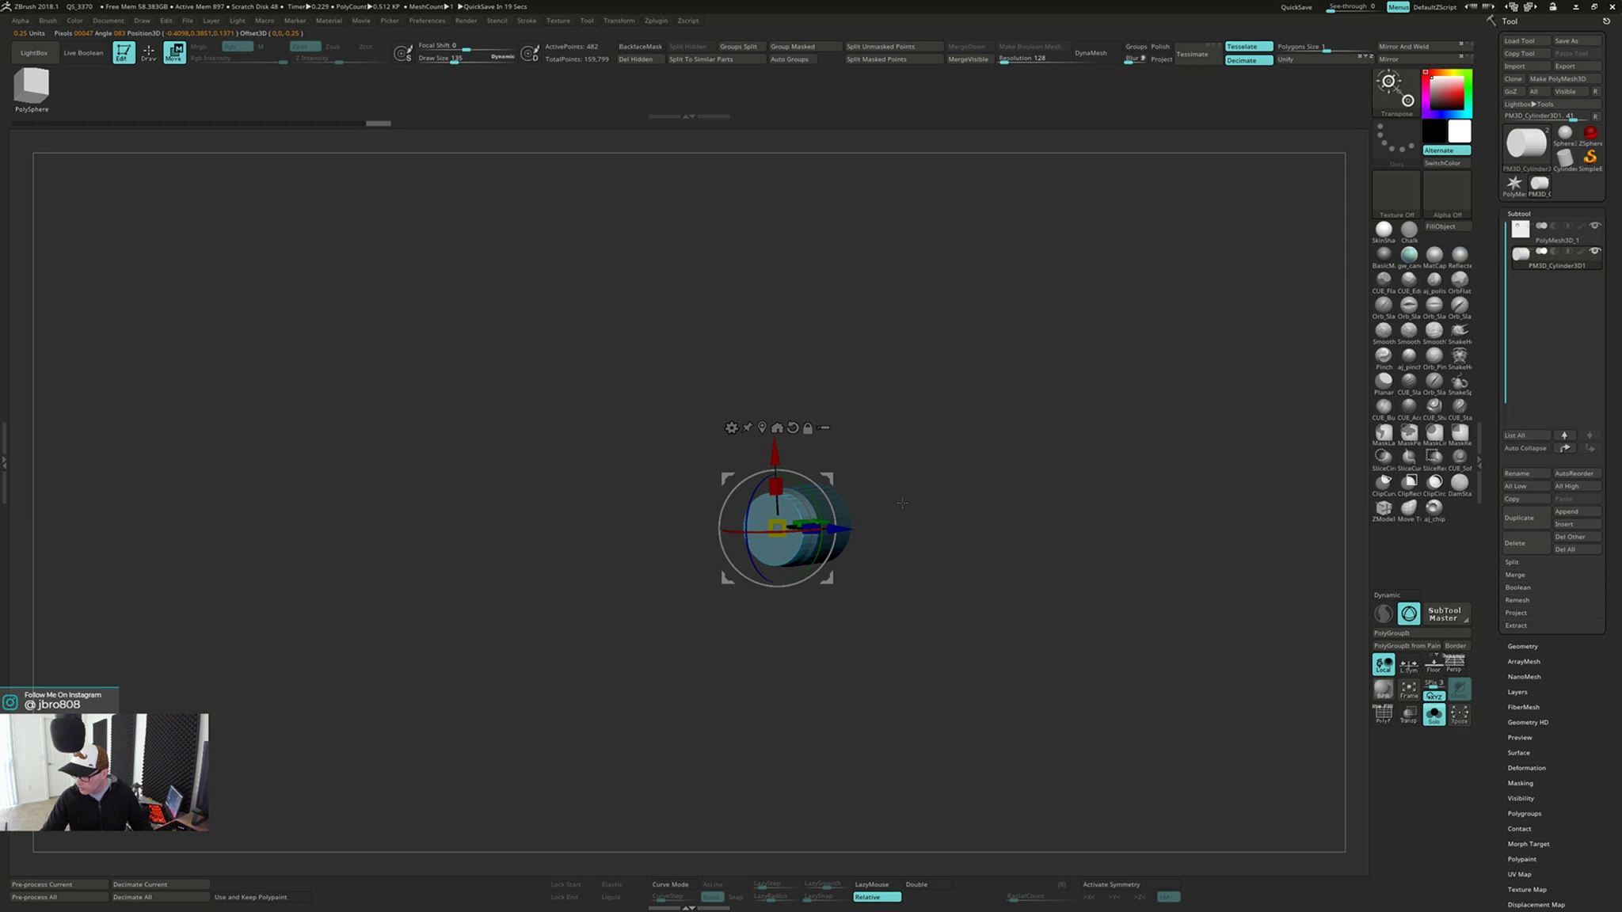
{"action": "key", "text": "alt+s"}
{"action": "left_click_drag", "start_coordinate": [1050, 559], "coordinate": [1021, 558], "text": "shift"}
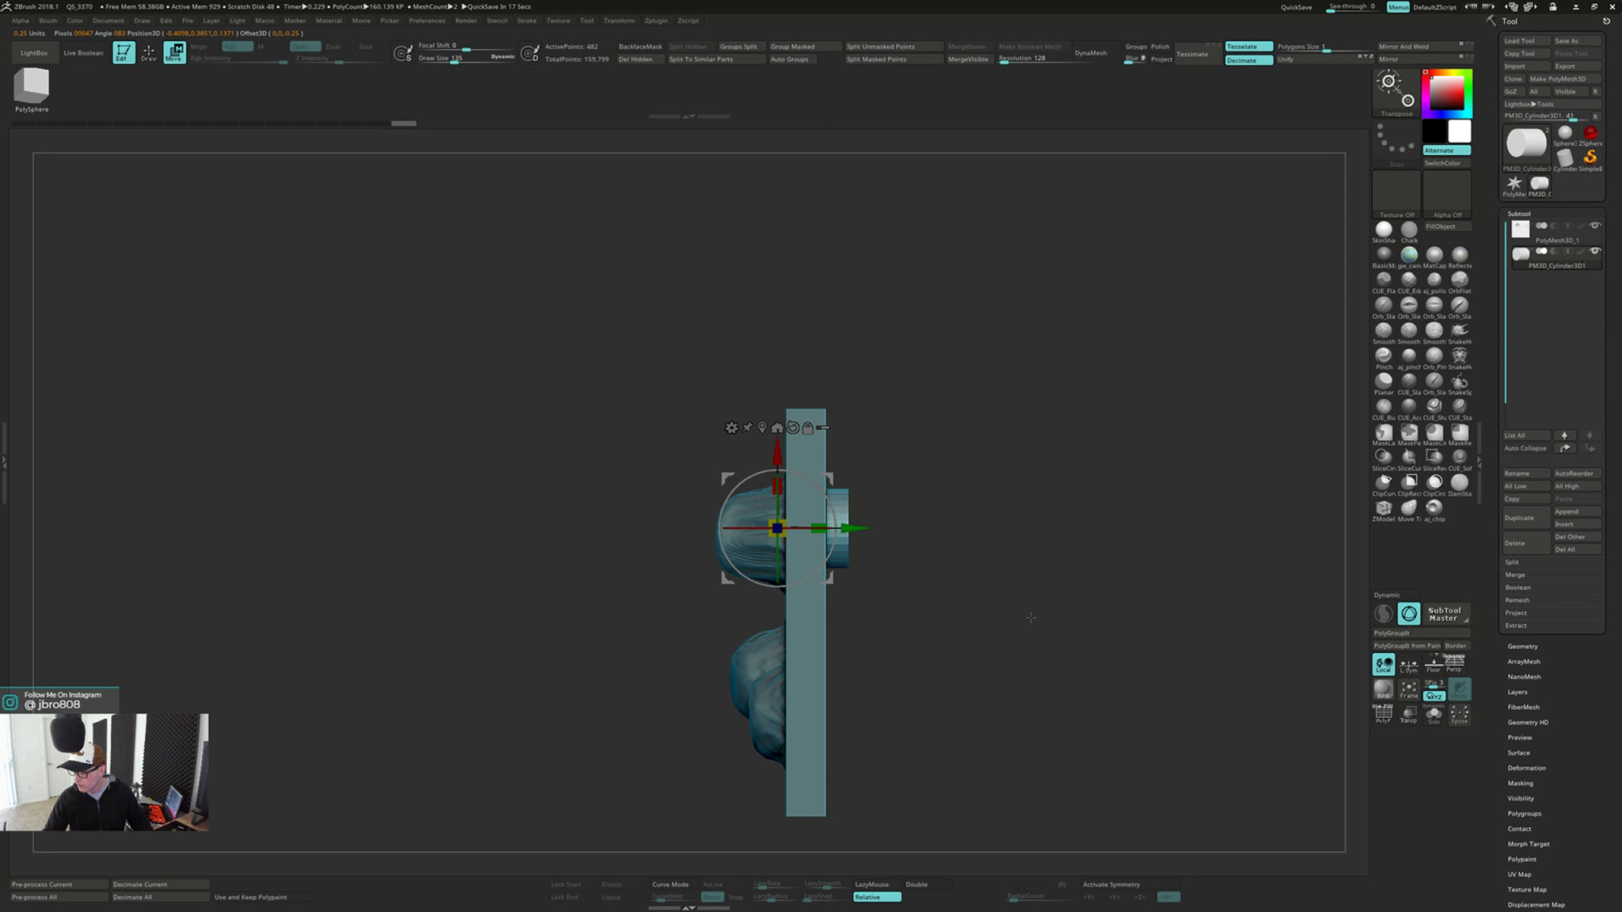
Clear the cylinder's mask, recenter the gizmo on the whole cylinder, and slightly adjust its size
{"action": "key", "text": "q"}
{"action": "mouse_move", "coordinate": [1032, 607]}
{"action": "left_mouse_down"}
{"action": "mouse_move", "coordinate": [979, 552]}
{"action": "mouse_move", "coordinate": [1002, 578]}
{"action": "left_mouse_up"}
{"action": "key", "text": "w"}
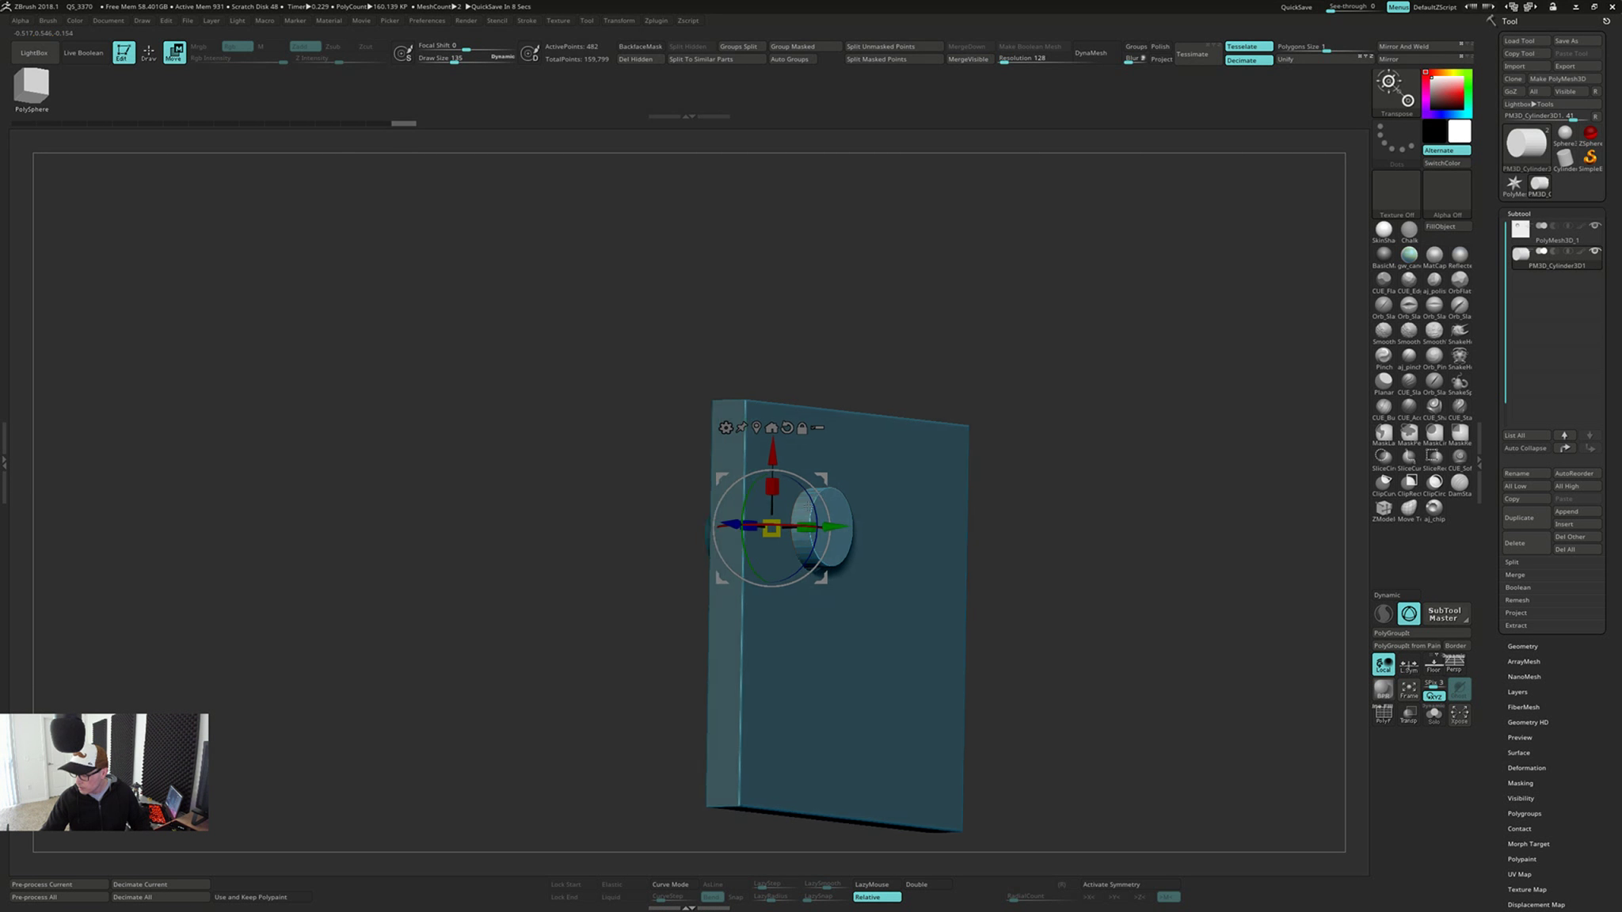
{"action": "right_click_drag", "start_coordinate": [808, 505], "coordinate": [838, 502]}
{"action": "left_click", "coordinate": [749, 427]}
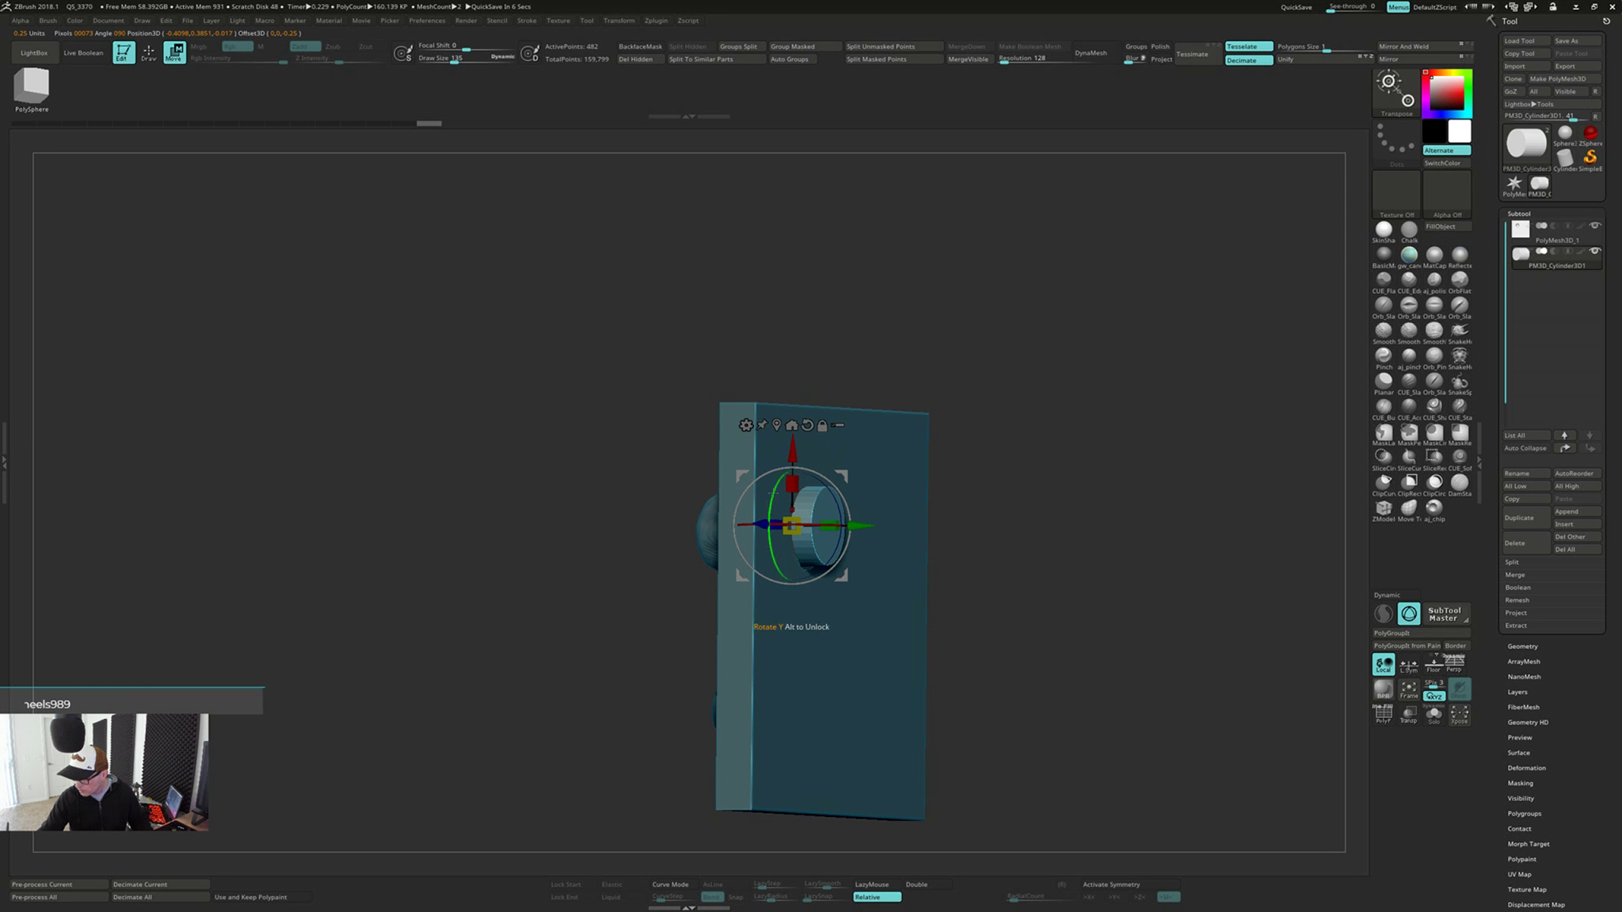
{"action": "left_click_drag", "start_coordinate": [792, 524], "coordinate": [794, 523]}
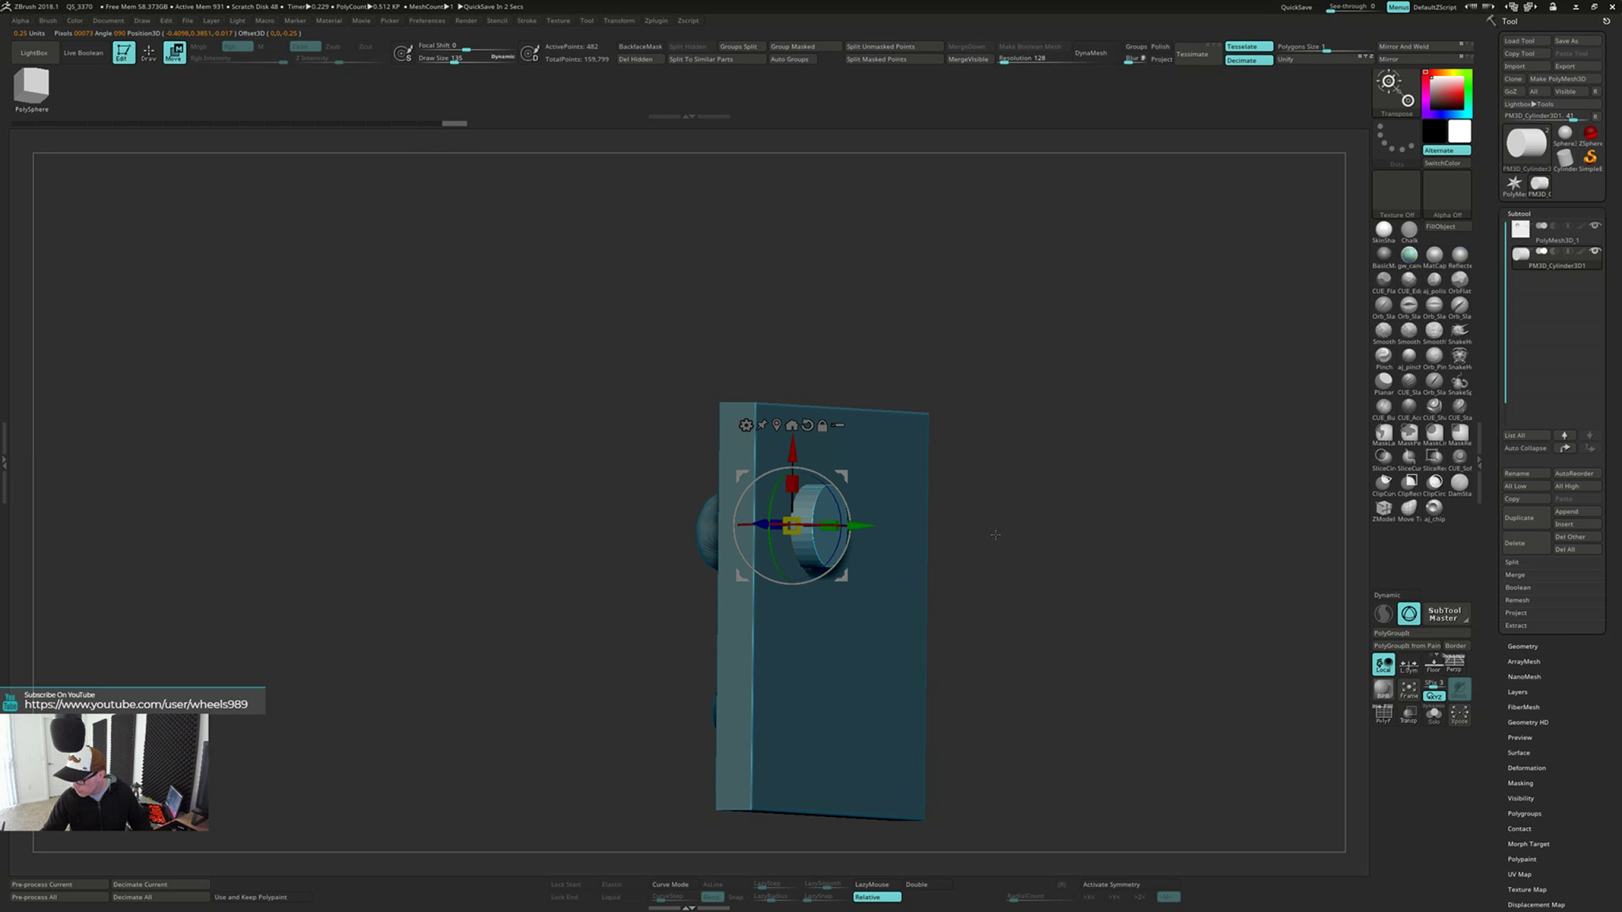
Fine-tune the cylinder's placement in the dent and return to draw mode
{"action": "left_click_drag", "start_coordinate": [996, 538], "coordinate": [907, 494], "text": "shift"}
{"action": "left_click_drag", "start_coordinate": [789, 446], "coordinate": [790, 449]}
{"action": "mouse_move", "coordinate": [1099, 467]}
{"action": "left_mouse_down"}
{"action": "mouse_move", "coordinate": [999, 448]}
{"action": "mouse_move", "coordinate": [1017, 368]}
{"action": "left_mouse_up"}
{"action": "key", "text": "q"}
{"action": "mouse_move", "coordinate": [796, 510]}
{"action": "right_mouse_down"}
{"action": "mouse_move", "coordinate": [992, 604]}
{"action": "mouse_move", "coordinate": [1021, 536]}
{"action": "mouse_move", "coordinate": [1004, 459]}
{"action": "right_mouse_up"}
{"action": "mouse_move", "coordinate": [1007, 539]}
{"action": "right_mouse_down"}
{"action": "mouse_move", "coordinate": [1040, 524]}
{"action": "mouse_move", "coordinate": [795, 491]}
{"action": "right_mouse_up"}
Switch to the ClayBuildup brush and select the PolyMesh3D_1 plate subtool
{"action": "key", "text": "b"}
{"action": "key", "text": "c"}
{"action": "key", "text": "b"}
{"action": "mouse_move", "coordinate": [1048, 582]}
{"action": "right_mouse_down"}
{"action": "mouse_move", "coordinate": [1035, 601]}
{"action": "mouse_move", "coordinate": [964, 558]}
{"action": "right_mouse_up"}
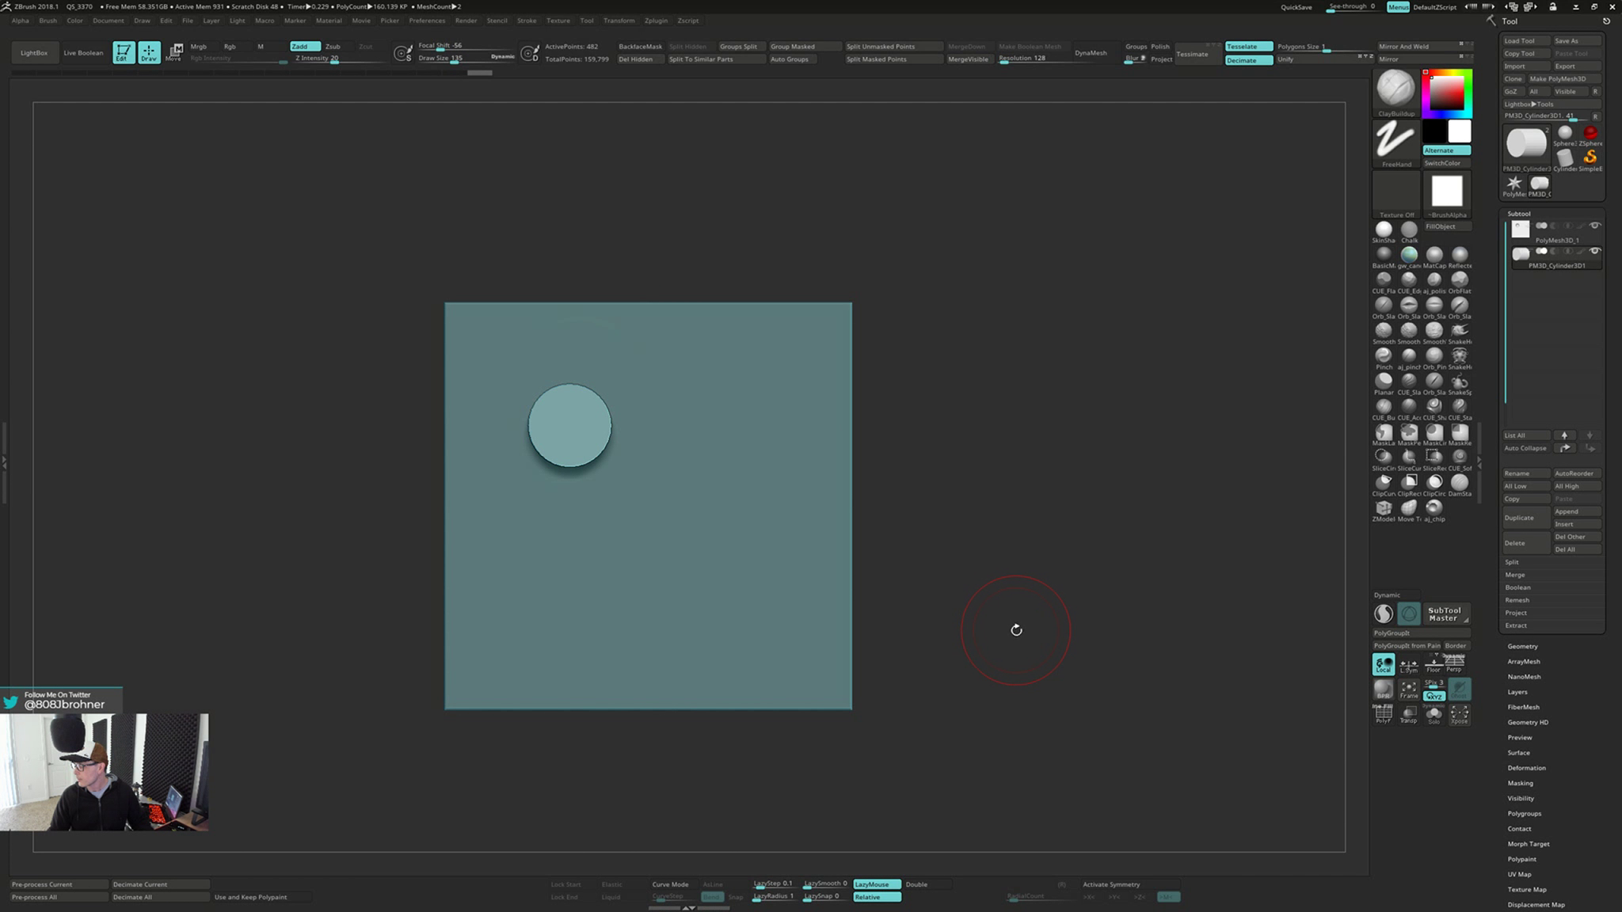
{"action": "left_click", "coordinate": [1538, 242]}
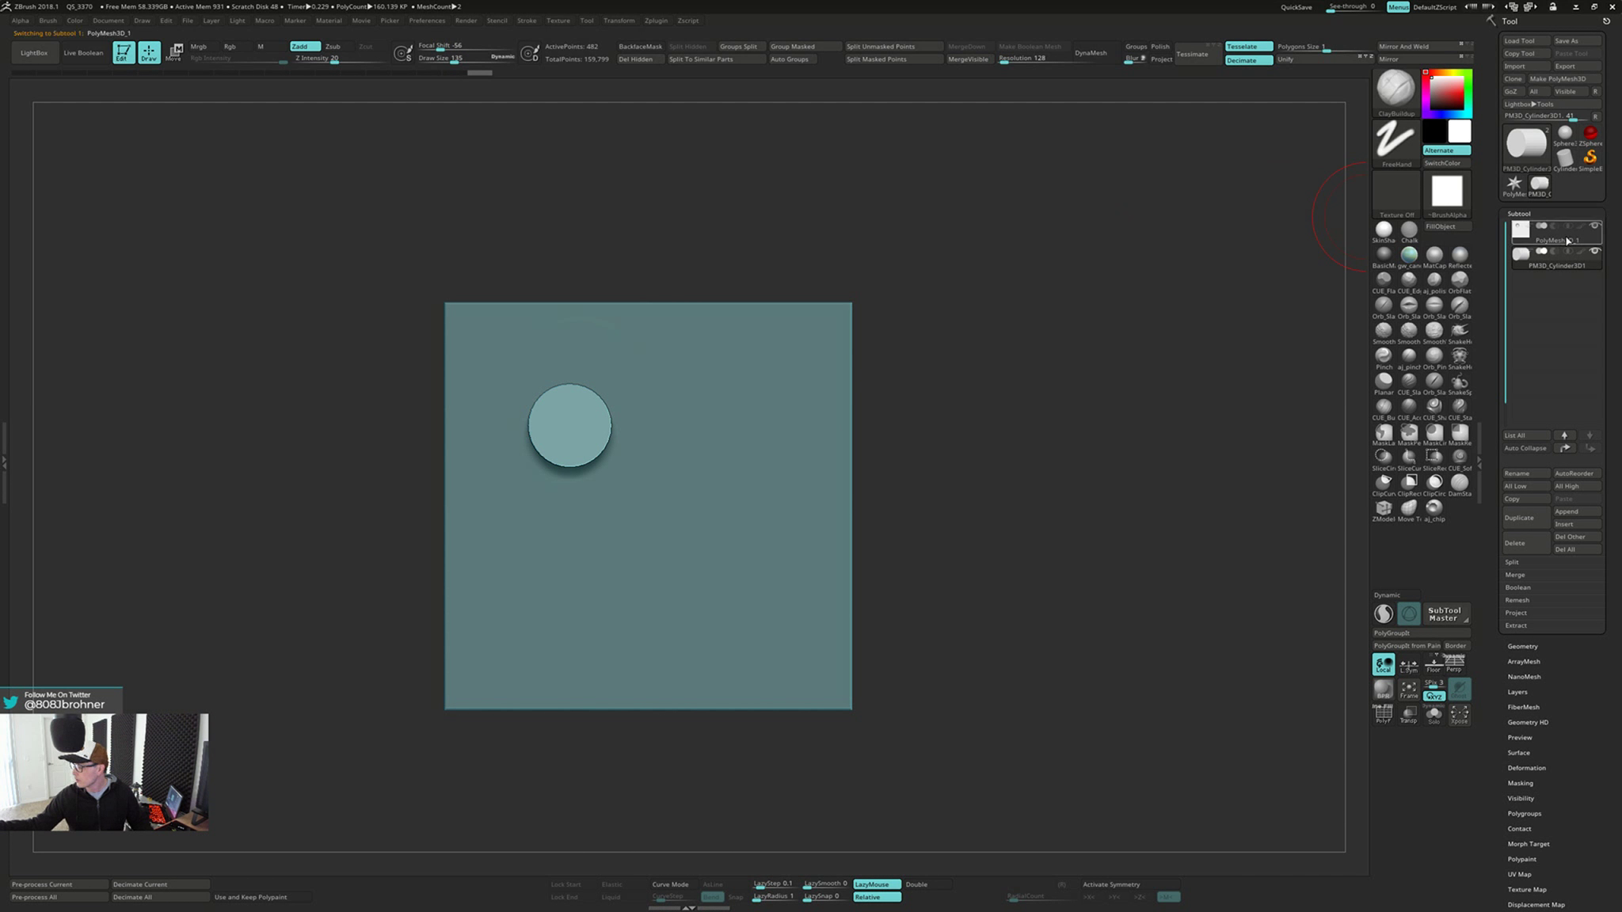
Merge the cylinder subtool down into the plate, accept the merge, and remesh the result with DynaMesh
{"action": "right_click_drag", "start_coordinate": [901, 152], "coordinate": [915, 181]}
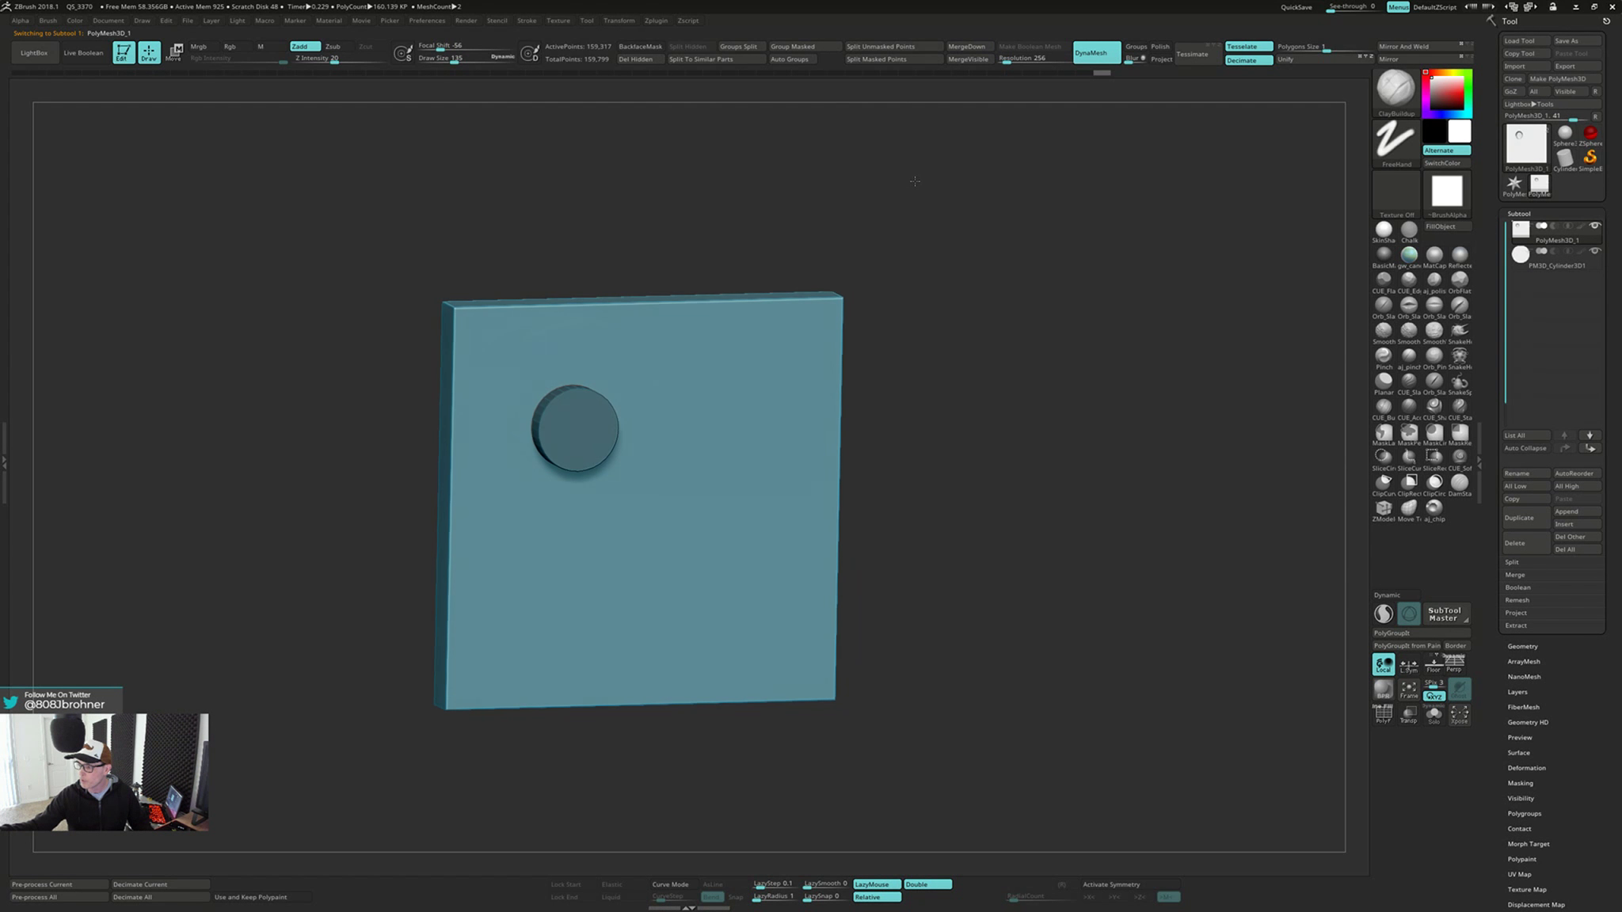
{"action": "left_click", "coordinate": [970, 47]}
{"action": "left_click", "coordinate": [949, 72]}
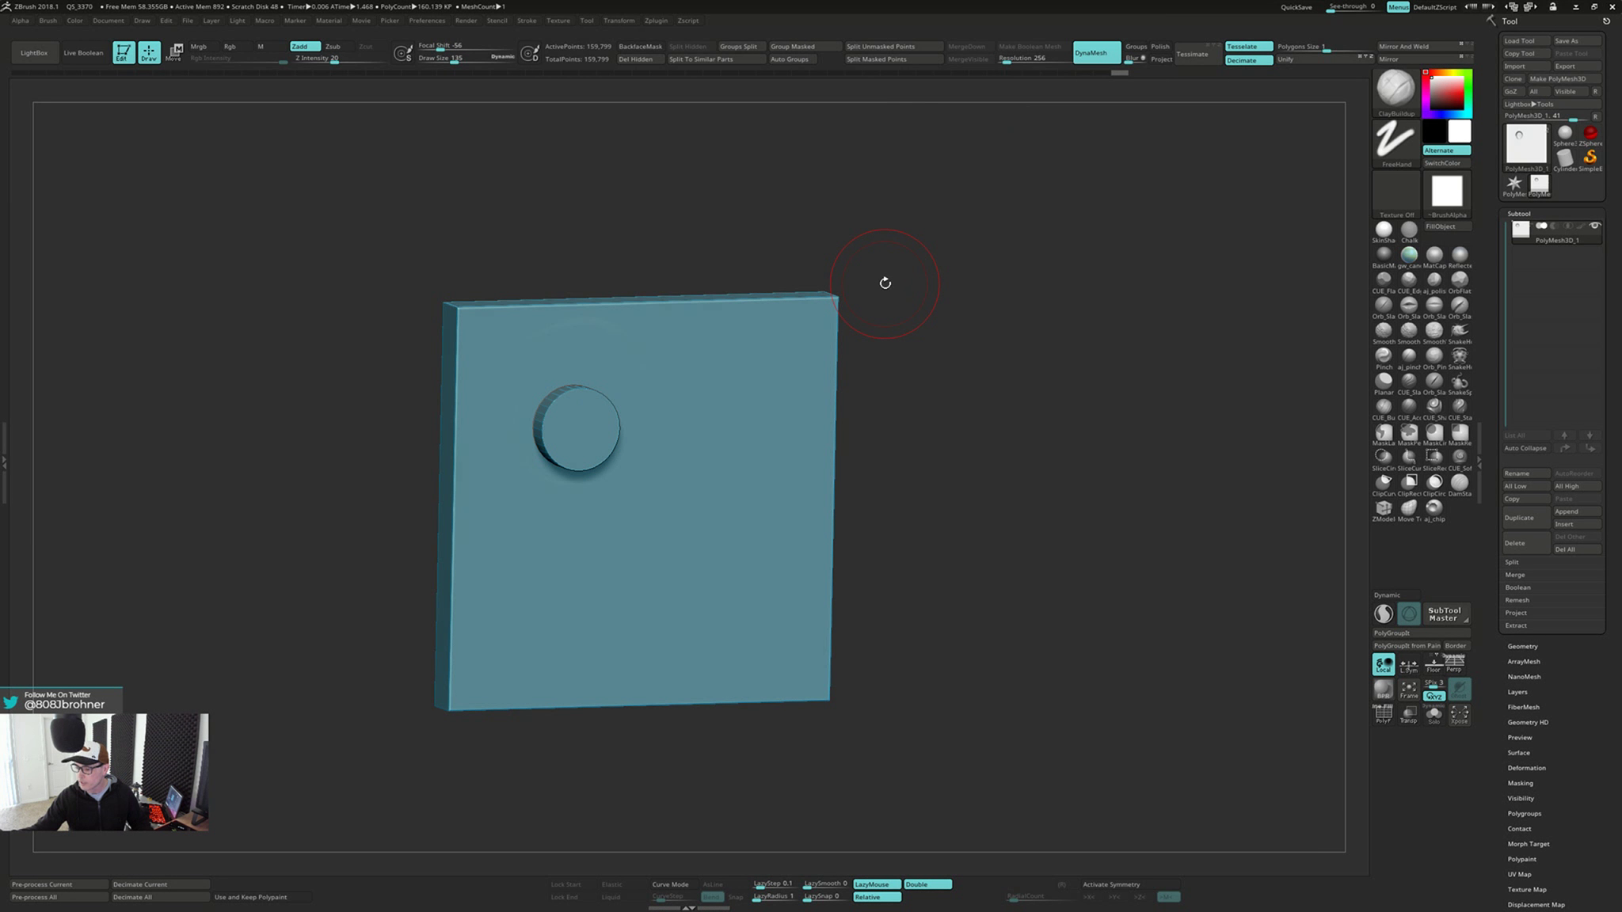
{"action": "right_click_drag", "start_coordinate": [884, 282], "coordinate": [999, 342], "text": "shift"}
Flatten the protruding cylinder cap flush with the plate's plain face using the Planar brush
{"action": "key", "text": "b"}
{"action": "key", "text": "c"}
{"action": "key", "text": "b"}
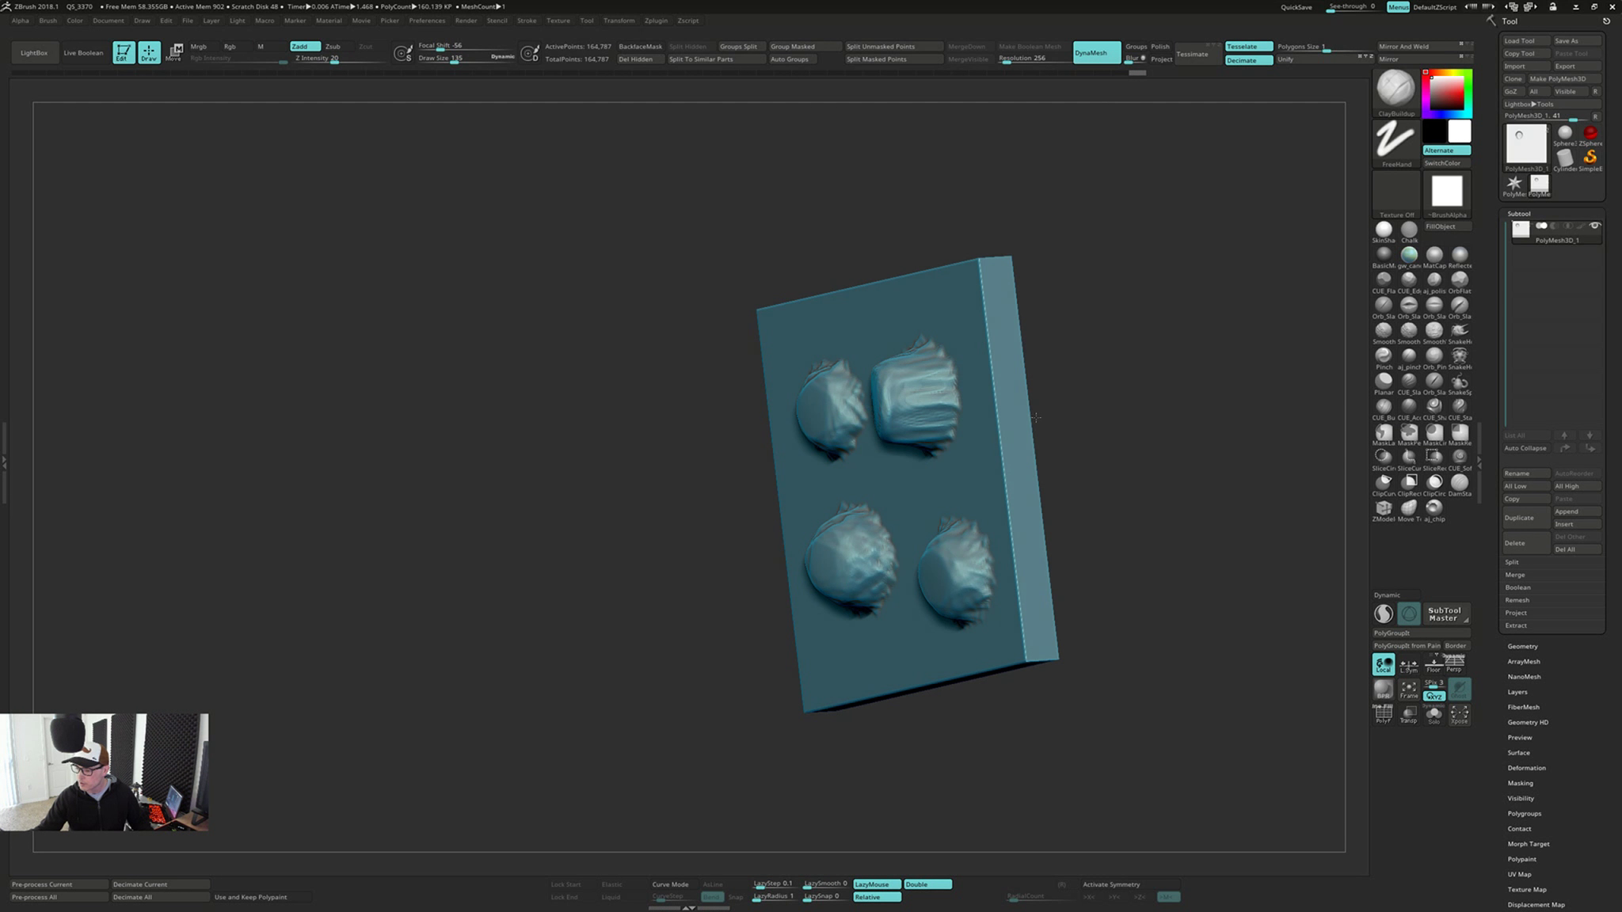
{"action": "right_click_drag", "start_coordinate": [1013, 412], "coordinate": [1069, 407]}
{"action": "mouse_move", "coordinate": [934, 356]}
{"action": "right_mouse_down"}
{"action": "mouse_move", "coordinate": [1029, 348]}
{"action": "mouse_move", "coordinate": [959, 370]}
{"action": "mouse_move", "coordinate": [833, 373]}
{"action": "mouse_move", "coordinate": [911, 378]}
{"action": "right_mouse_up"}
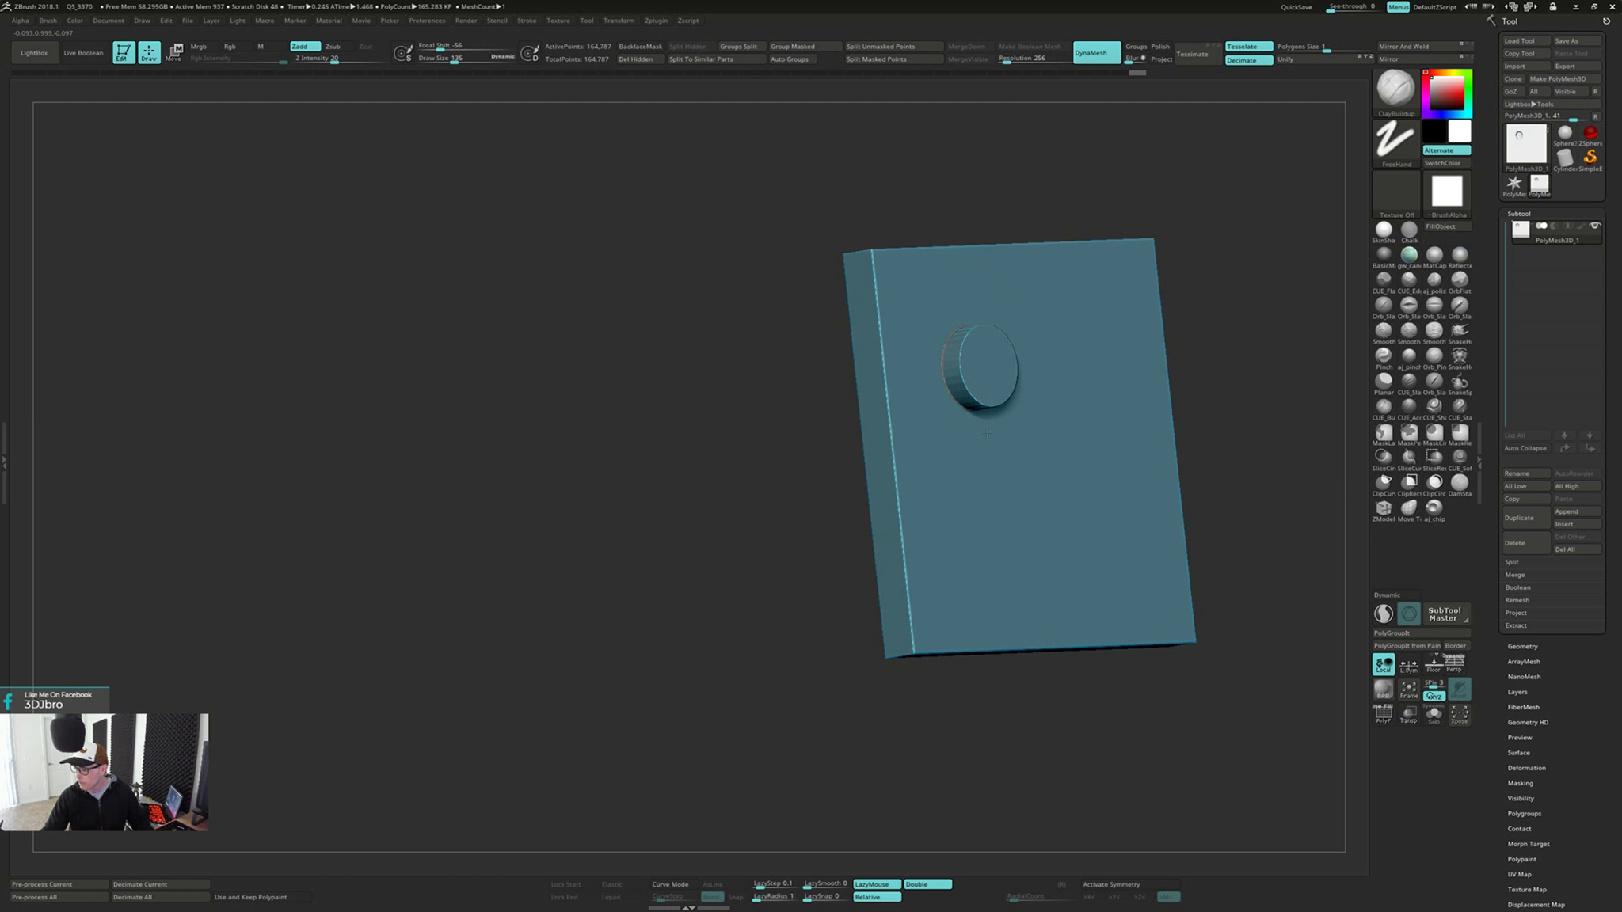
{"action": "mouse_move", "coordinate": [998, 466]}
{"action": "right_mouse_down", "text": "alt"}
{"action": "mouse_move", "coordinate": [773, 543]}
{"action": "mouse_move", "coordinate": [717, 585]}
{"action": "right_mouse_up", "text": "alt"}
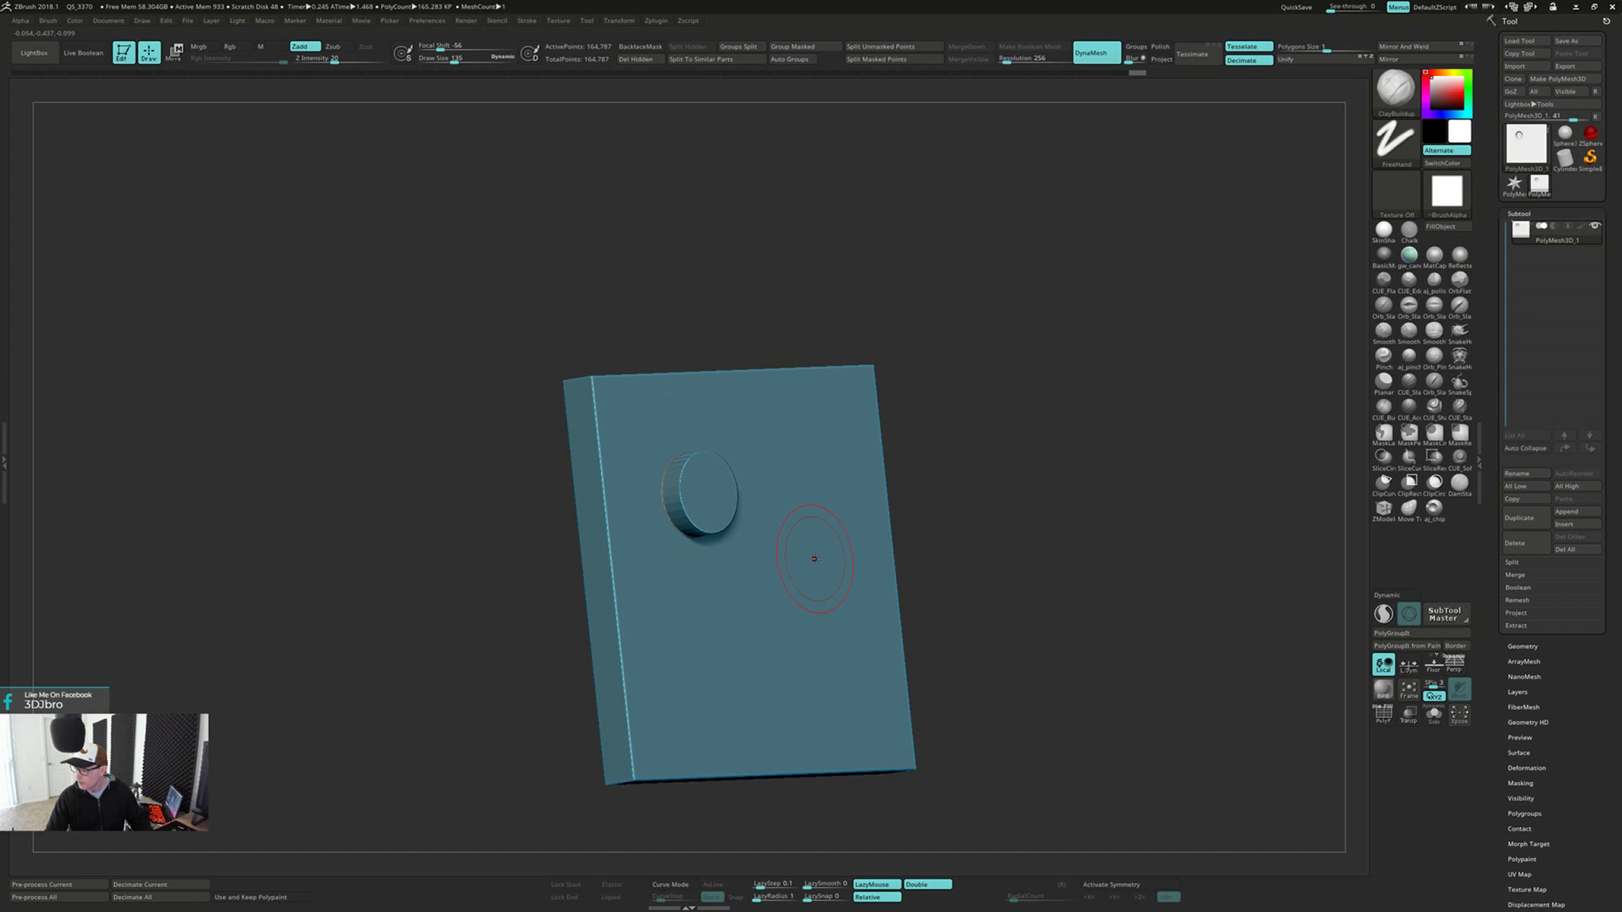
{"action": "left_click", "coordinate": [1383, 383]}
{"action": "right_click_drag", "start_coordinate": [1201, 404], "coordinate": [1022, 428]}
{"action": "right_click_drag", "start_coordinate": [765, 449], "coordinate": [742, 434]}
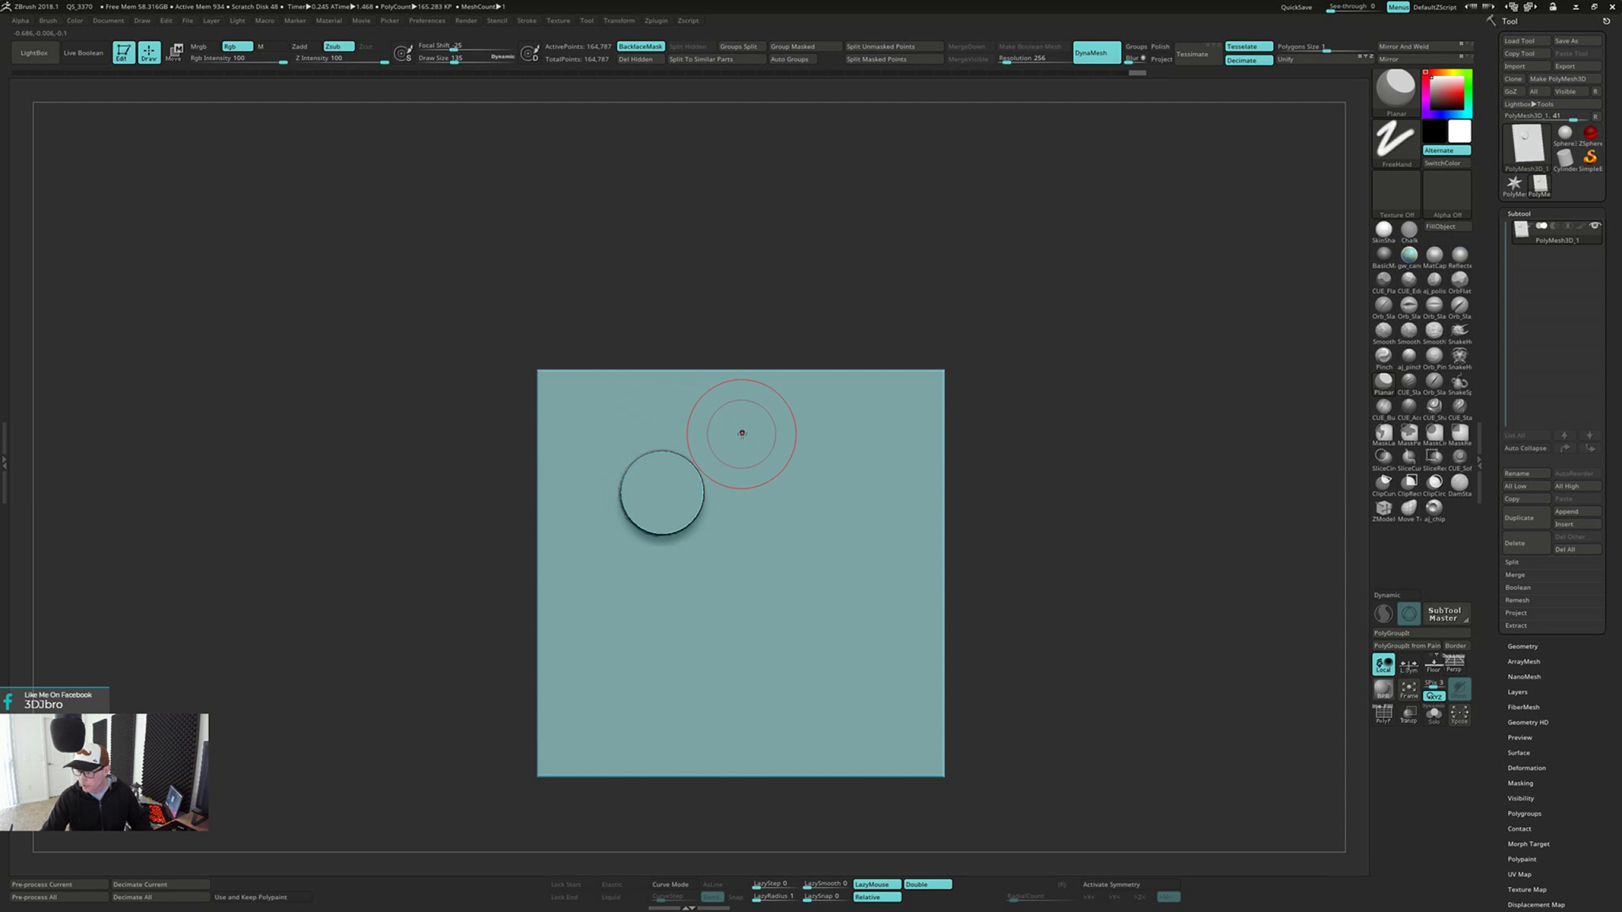
{"action": "mouse_move", "coordinate": [720, 447]}
{"action": "left_mouse_down"}
{"action": "mouse_move", "coordinate": [651, 477]}
{"action": "mouse_move", "coordinate": [657, 515]}
{"action": "mouse_move", "coordinate": [699, 500]}
{"action": "left_mouse_up"}
Smooth the circular seam around the cylinder cap and remesh the plate with DynaMesh
{"action": "key", "text": "shift"}
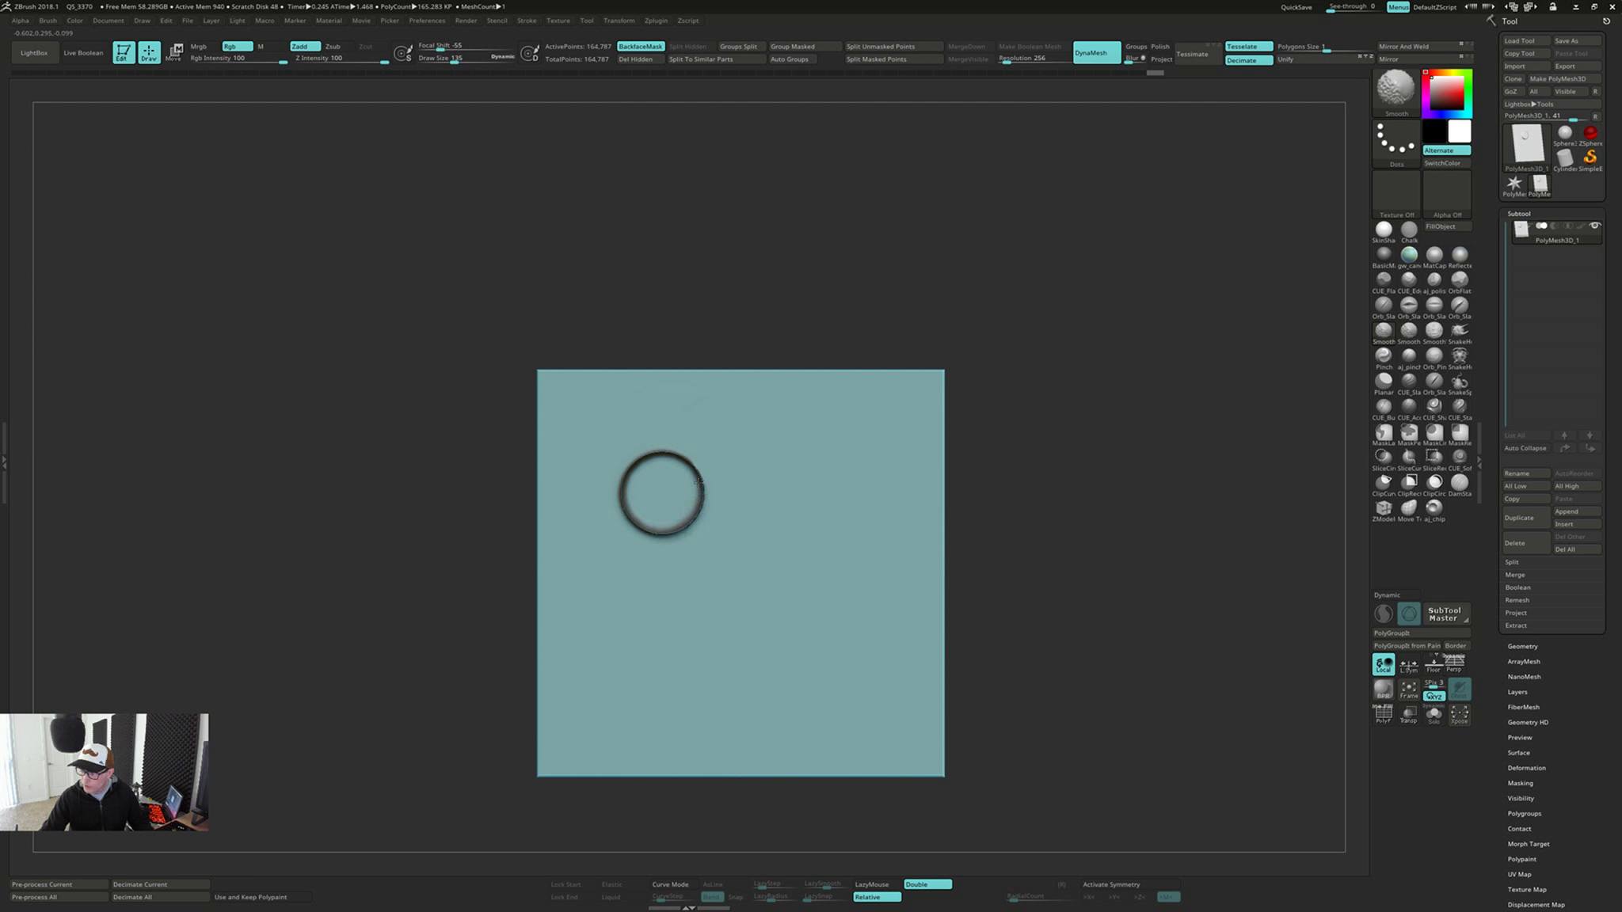
{"action": "right_click_drag", "start_coordinate": [711, 455], "coordinate": [804, 367]}
{"action": "left_click_drag", "start_coordinate": [1028, 369], "coordinate": [1050, 507], "text": "ctrl"}
{"action": "mouse_move", "coordinate": [1048, 476]}
{"action": "right_mouse_down"}
{"action": "mouse_move", "coordinate": [1089, 442]}
{"action": "mouse_move", "coordinate": [1035, 499]}
{"action": "right_mouse_up"}
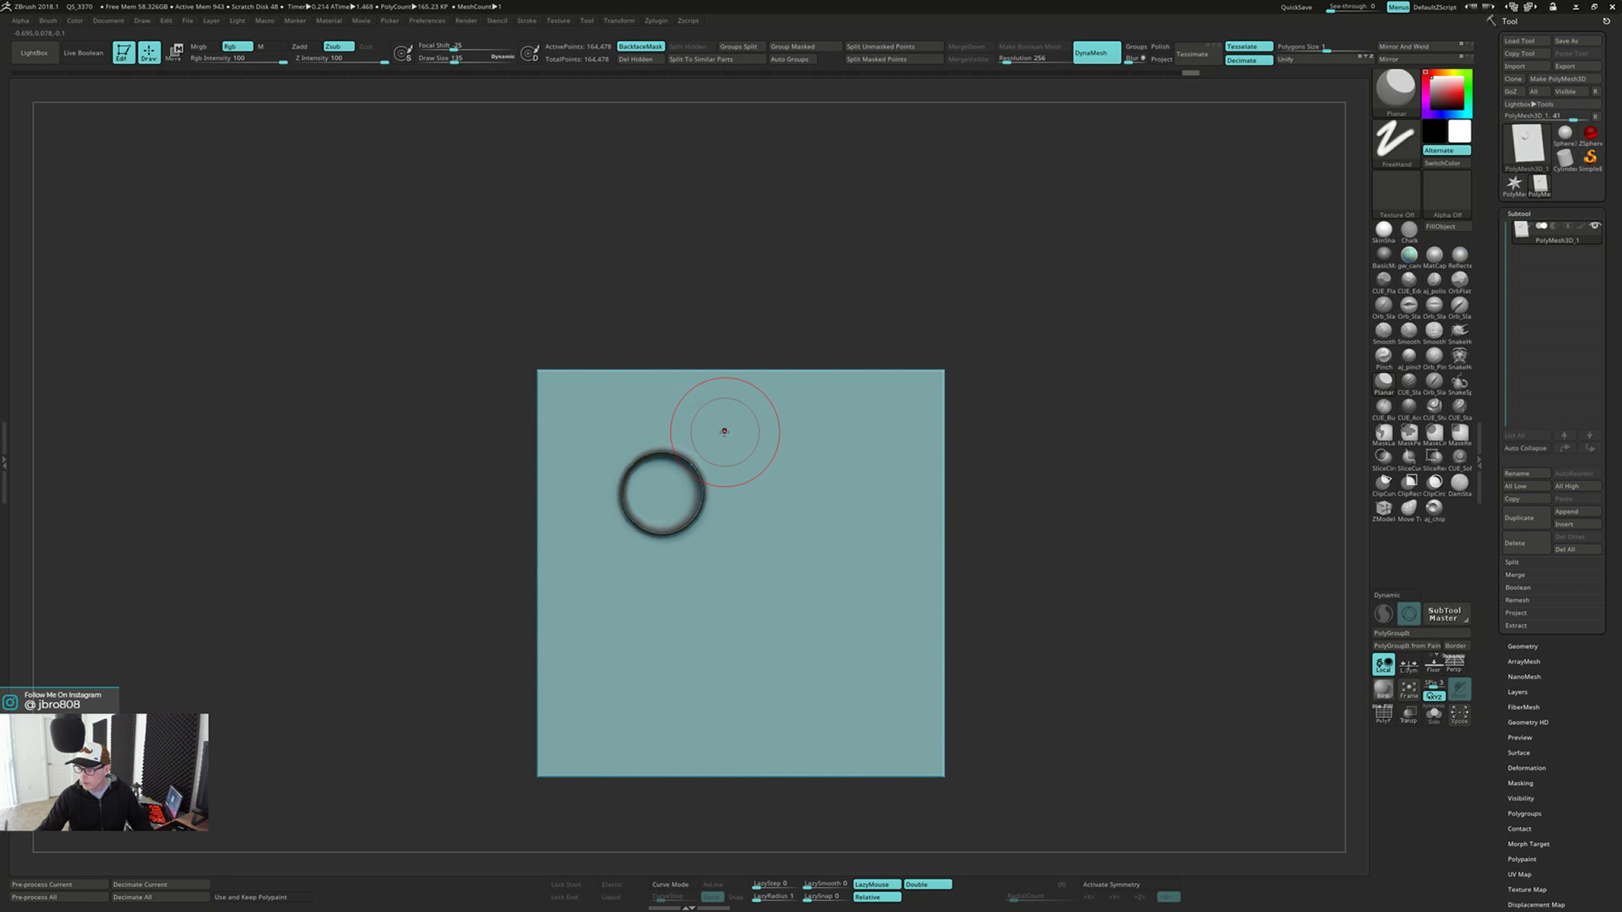
Flatten the smoothed ring seam with the Planar brush and update the DynaMesh
{"action": "mouse_move", "coordinate": [723, 431]}
{"action": "right_mouse_down"}
{"action": "mouse_move", "coordinate": [867, 408]}
{"action": "mouse_move", "coordinate": [757, 424]}
{"action": "right_mouse_up"}
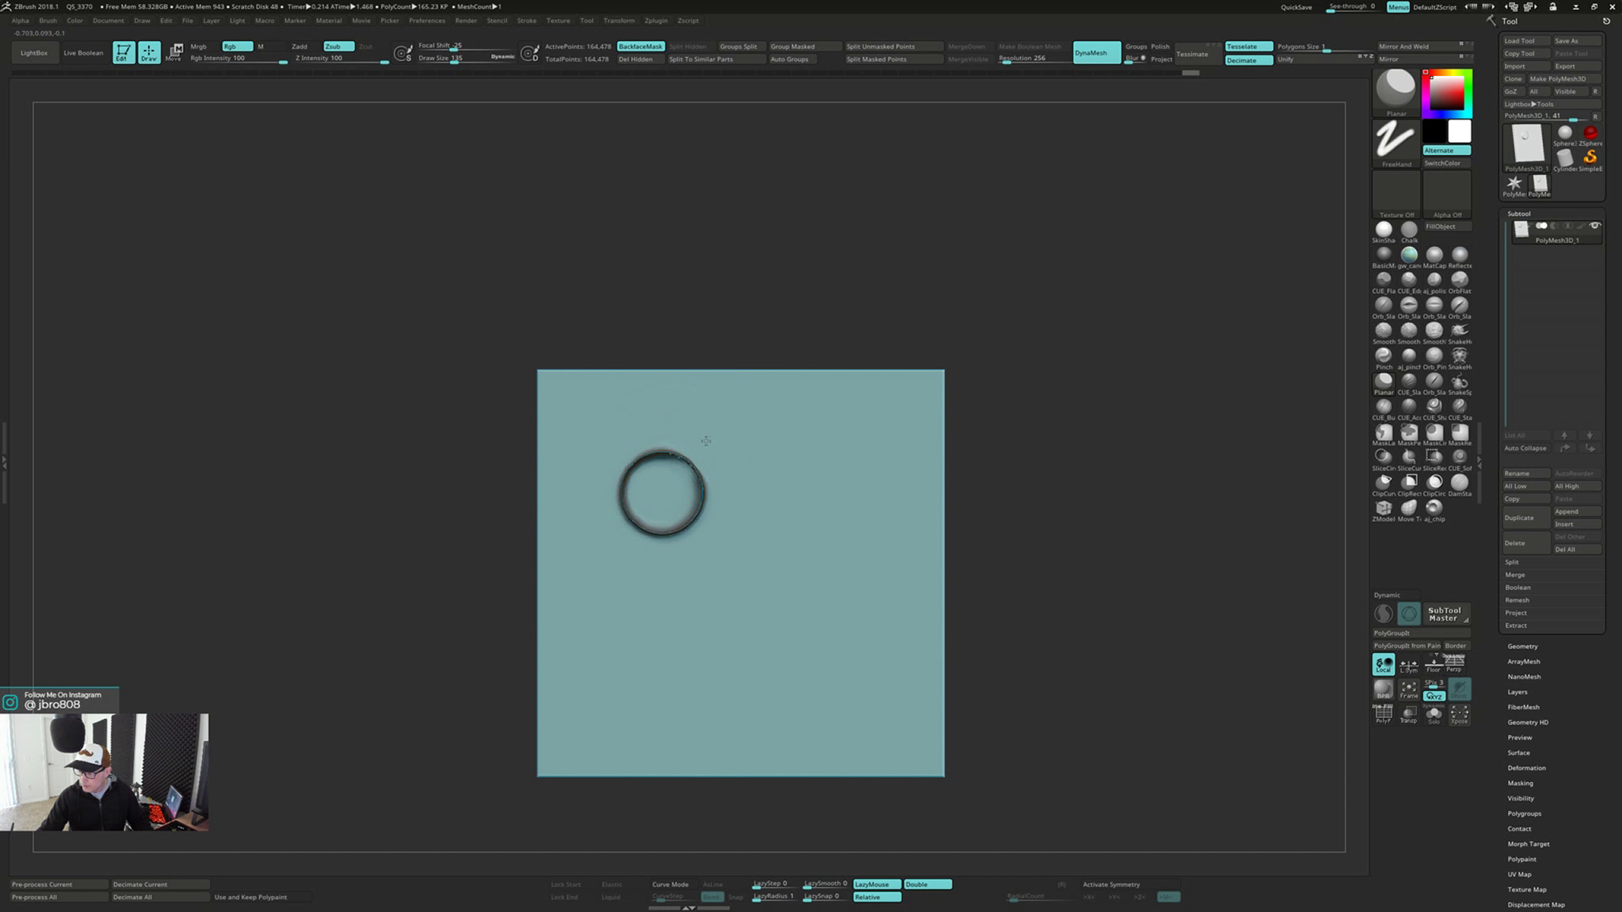
{"action": "left_click_drag", "start_coordinate": [677, 496], "coordinate": [642, 454]}
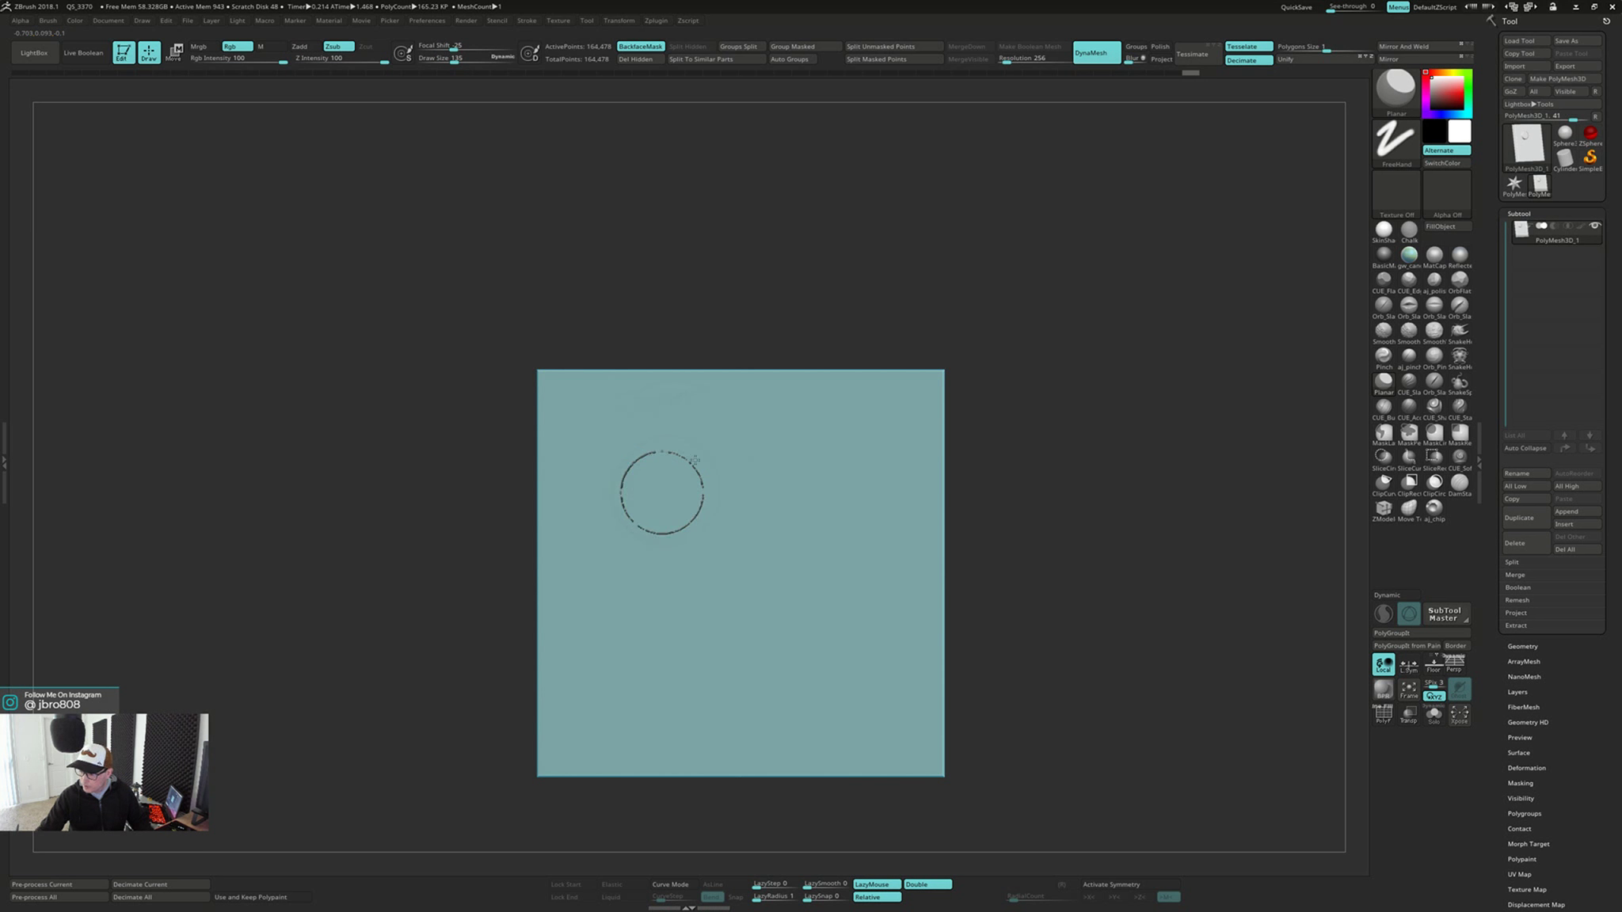
{"action": "left_click_drag", "start_coordinate": [1053, 409], "coordinate": [1054, 546], "text": "ctrl"}
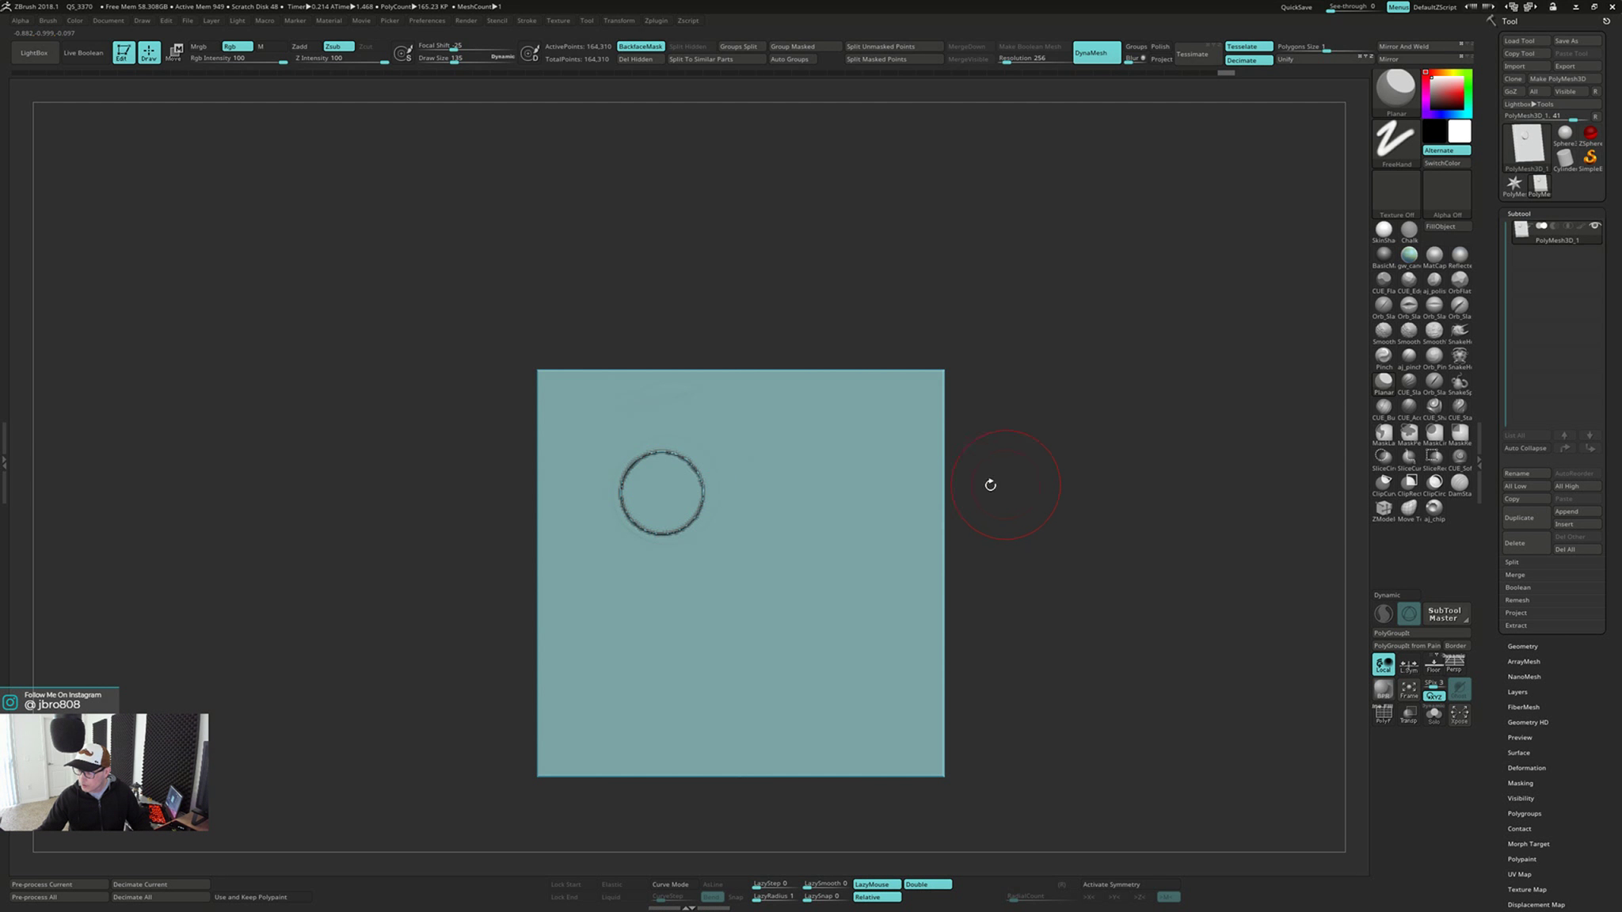
Smooth the ring seam again, plane it level with the plate face, and rebuild the DynaMesh
{"action": "key", "text": "shift"}
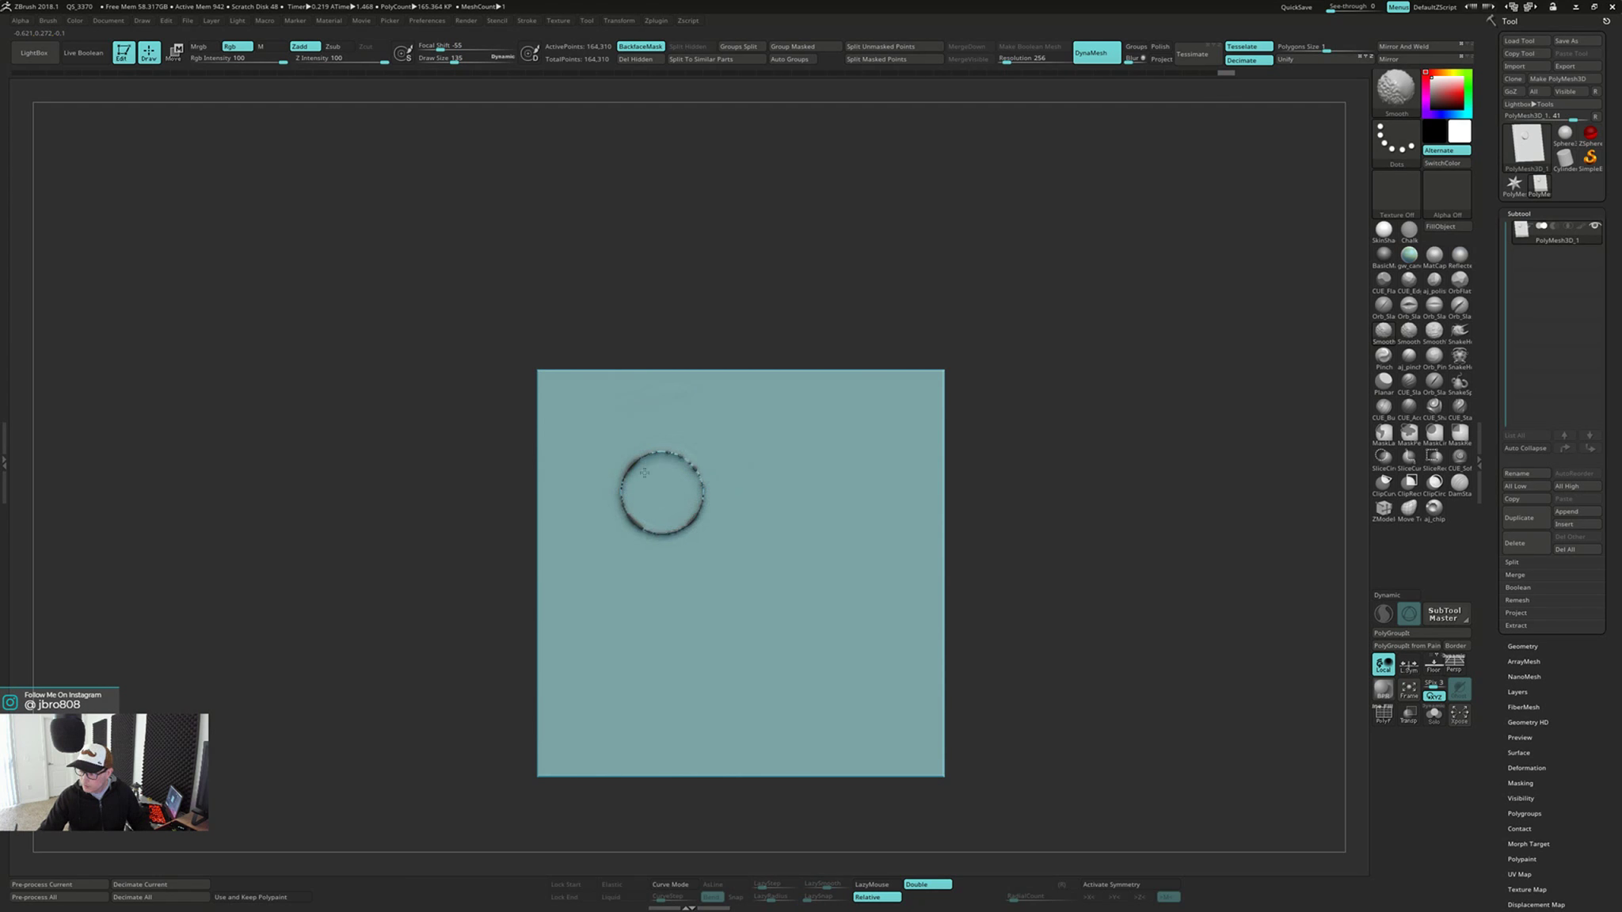
{"action": "left_click_drag", "start_coordinate": [645, 473], "coordinate": [623, 453], "text": "shift"}
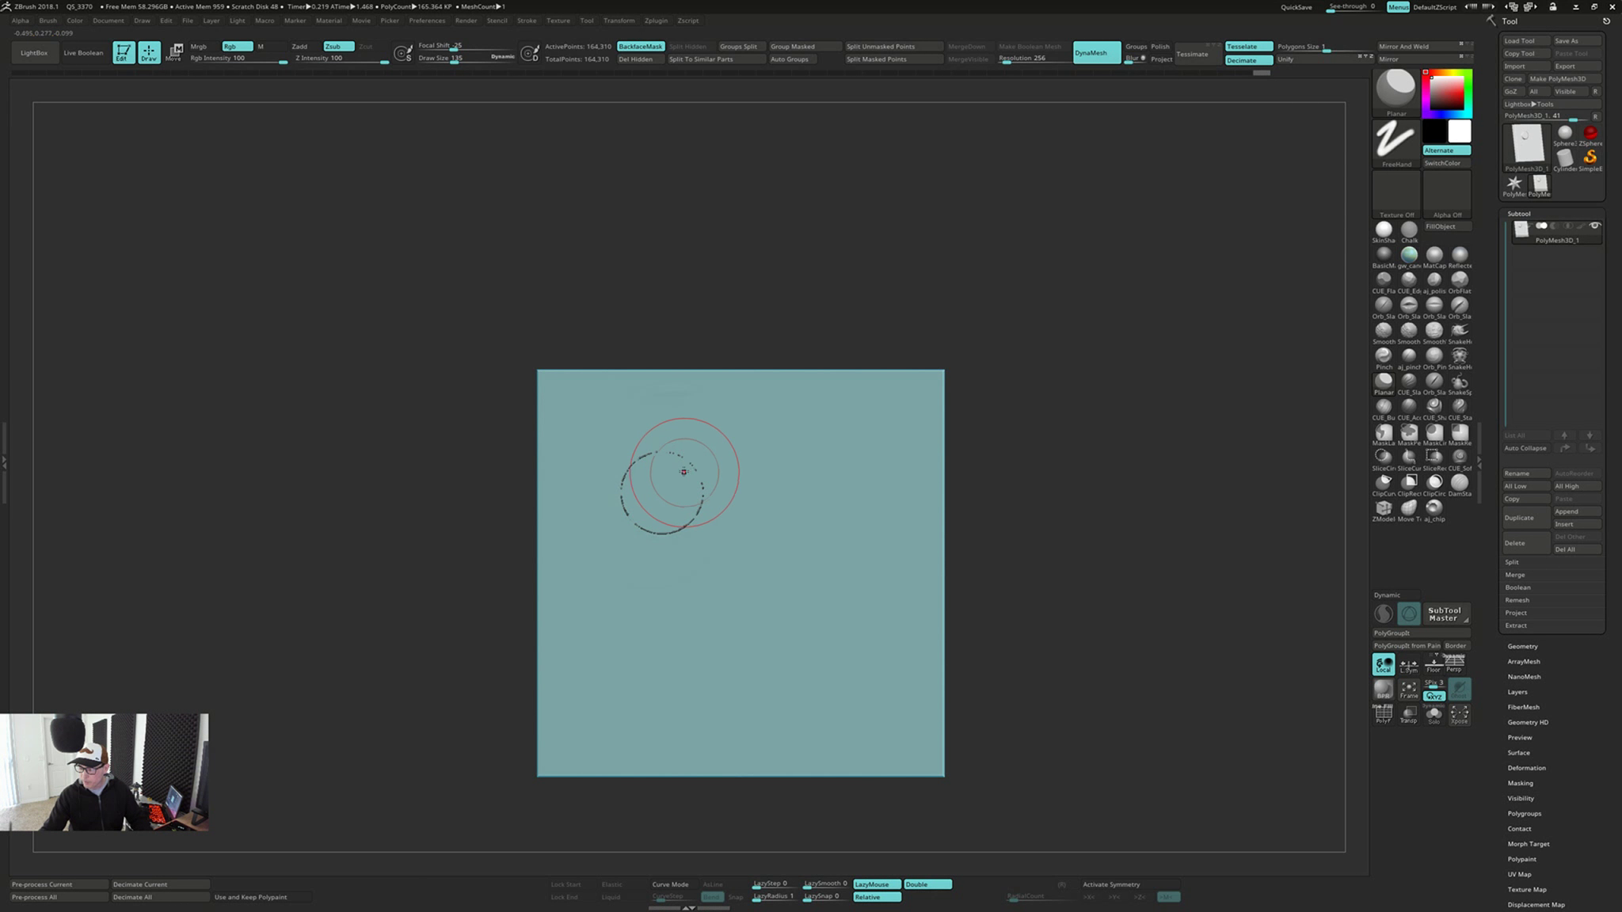
{"action": "left_click_drag", "start_coordinate": [1032, 438], "coordinate": [1049, 555], "text": "ctrl"}
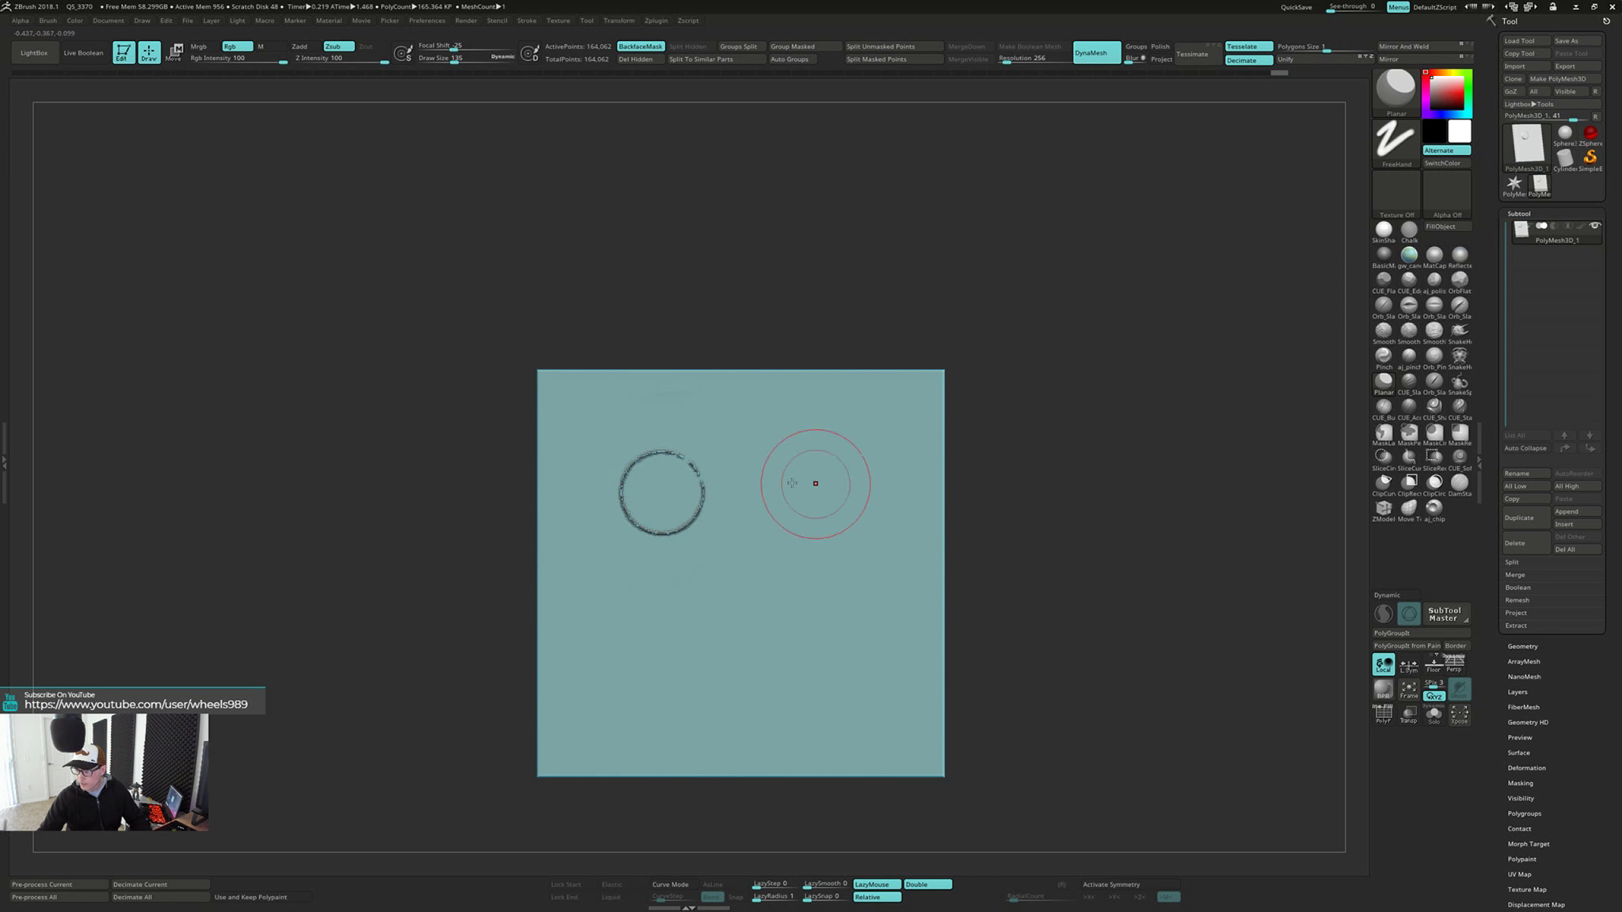
Smooth the broken ring edge from an angled view, flatten it with Planar, and remesh the plate
{"action": "left_click_drag", "start_coordinate": [467, 697], "coordinate": [529, 655]}
{"action": "key", "text": "shift"}
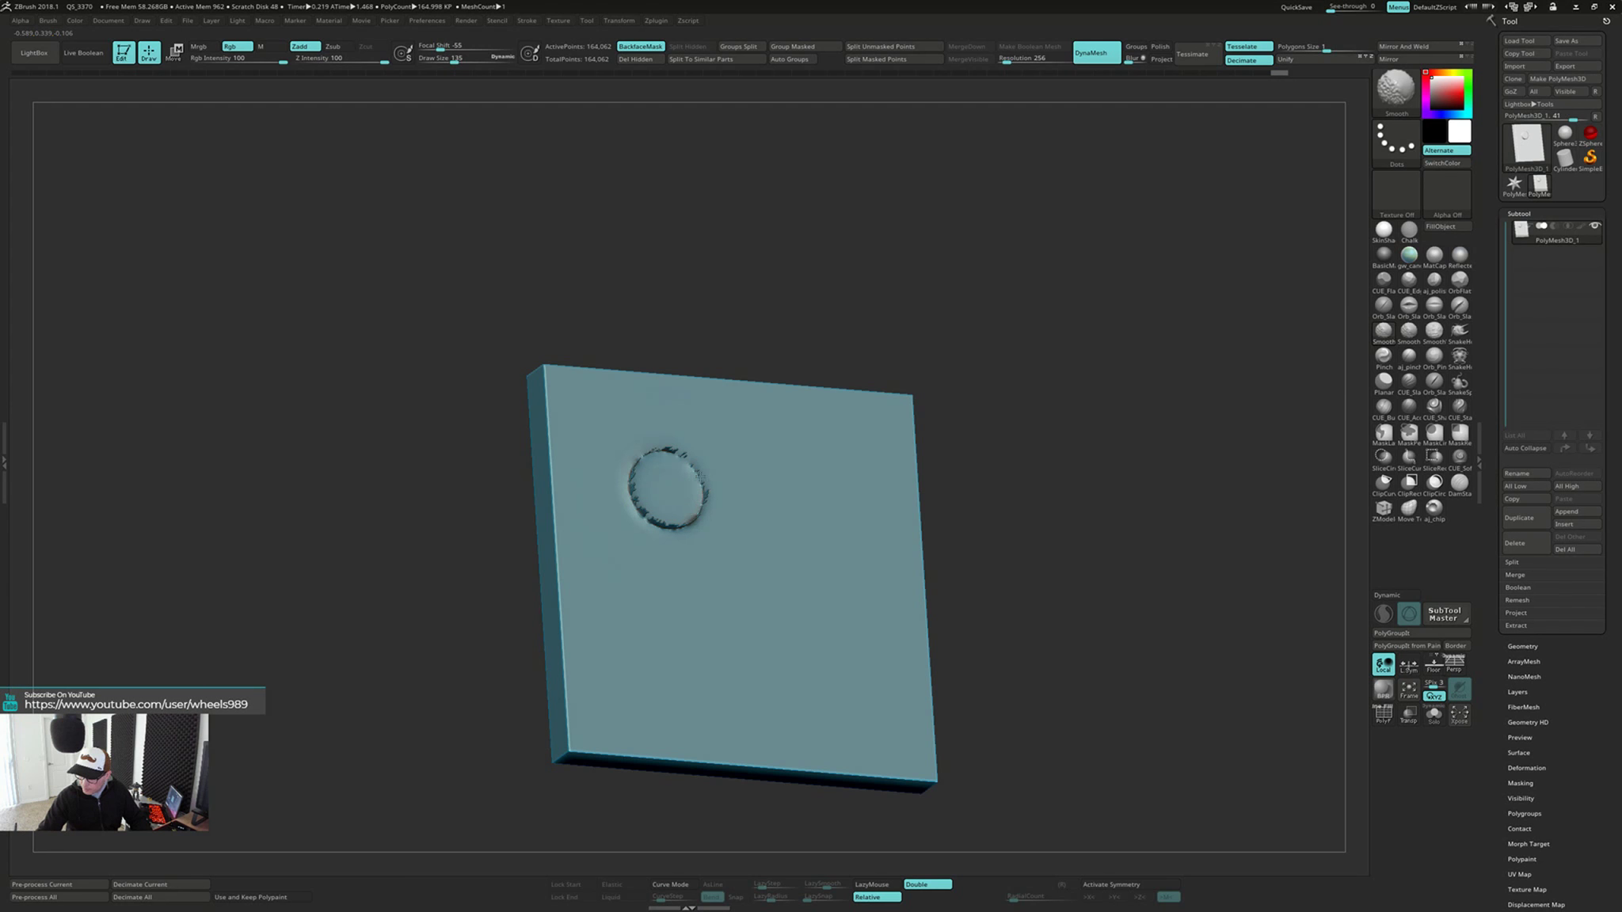
{"action": "left_click_drag", "start_coordinate": [700, 476], "coordinate": [700, 500], "text": "shift"}
{"action": "right_click_drag", "start_coordinate": [700, 501], "coordinate": [689, 506]}
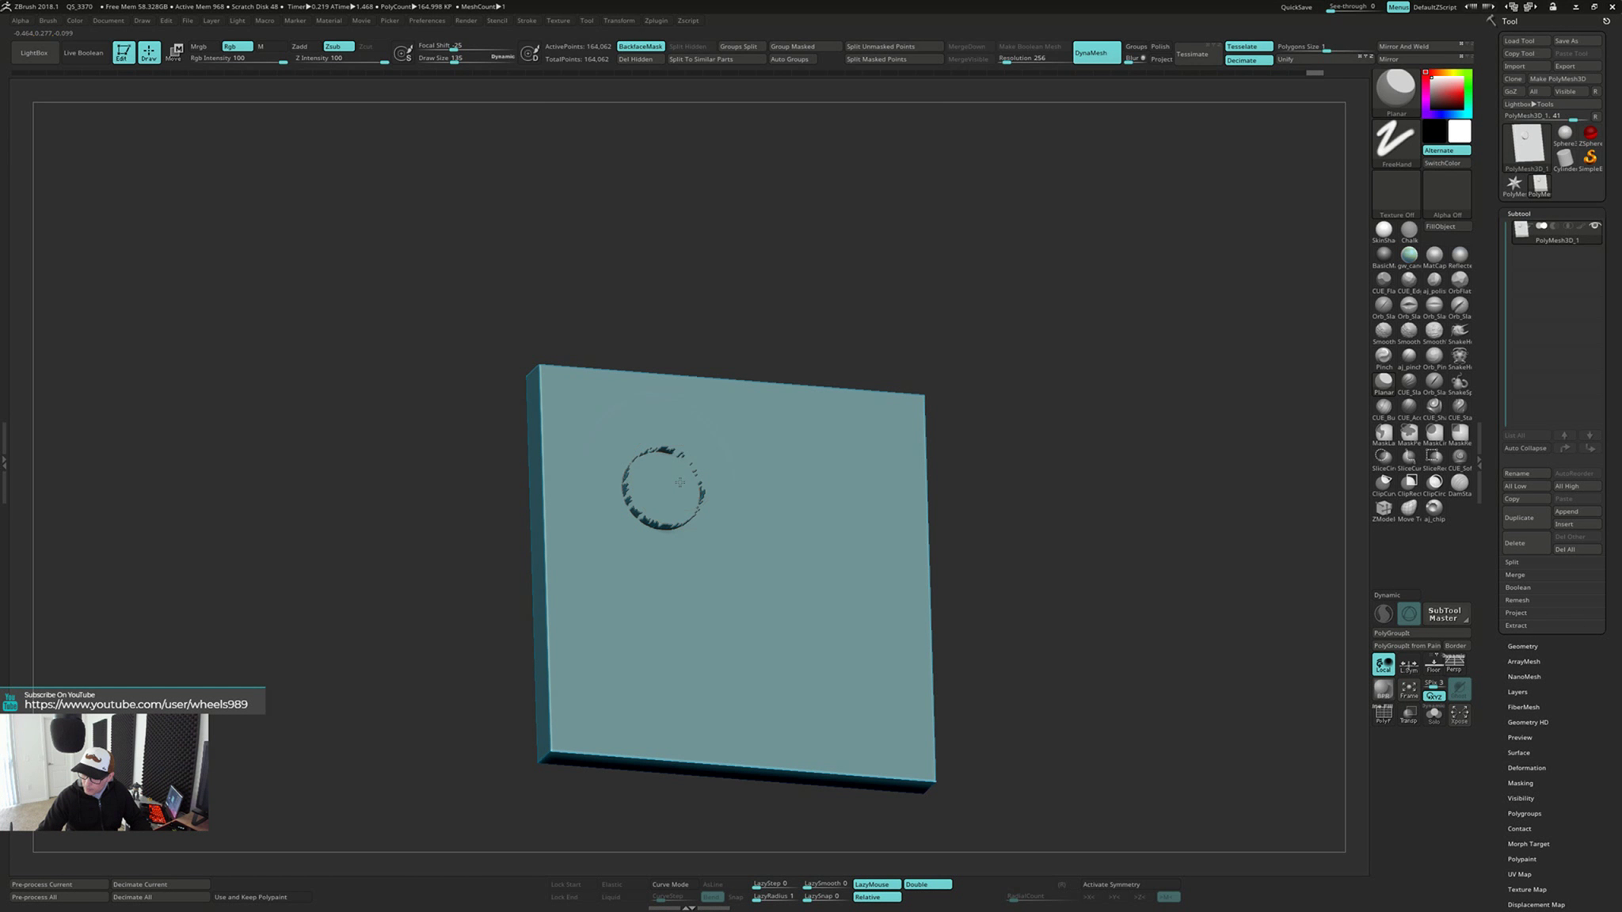
{"action": "right_click_drag", "start_coordinate": [680, 482], "coordinate": [828, 500]}
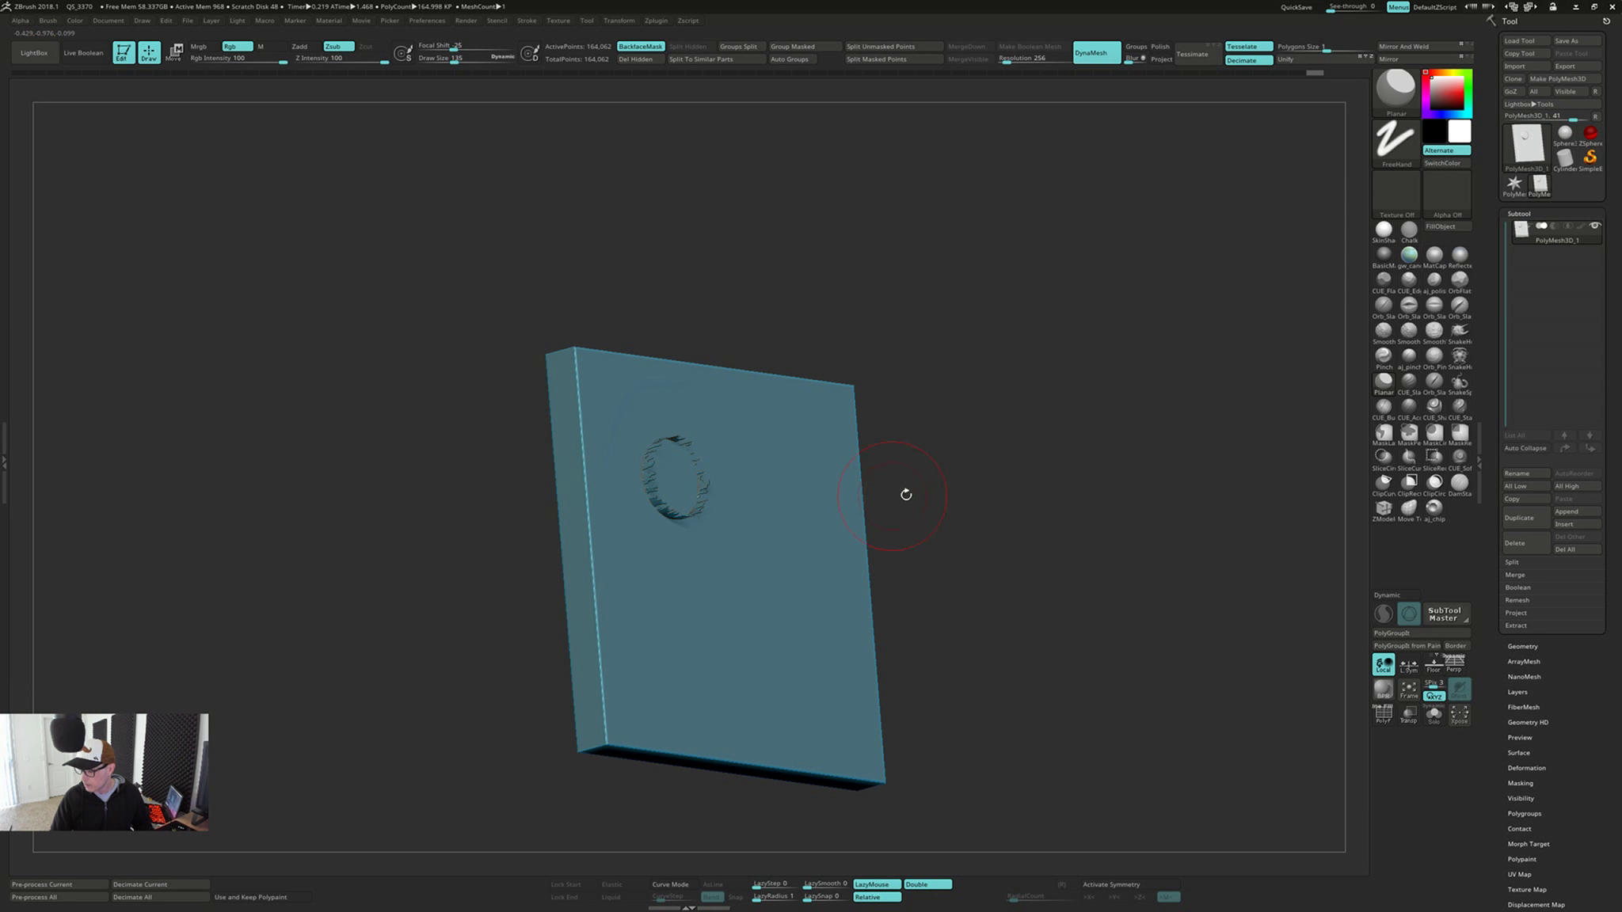
{"action": "right_click_drag", "start_coordinate": [1028, 627], "coordinate": [1001, 593]}
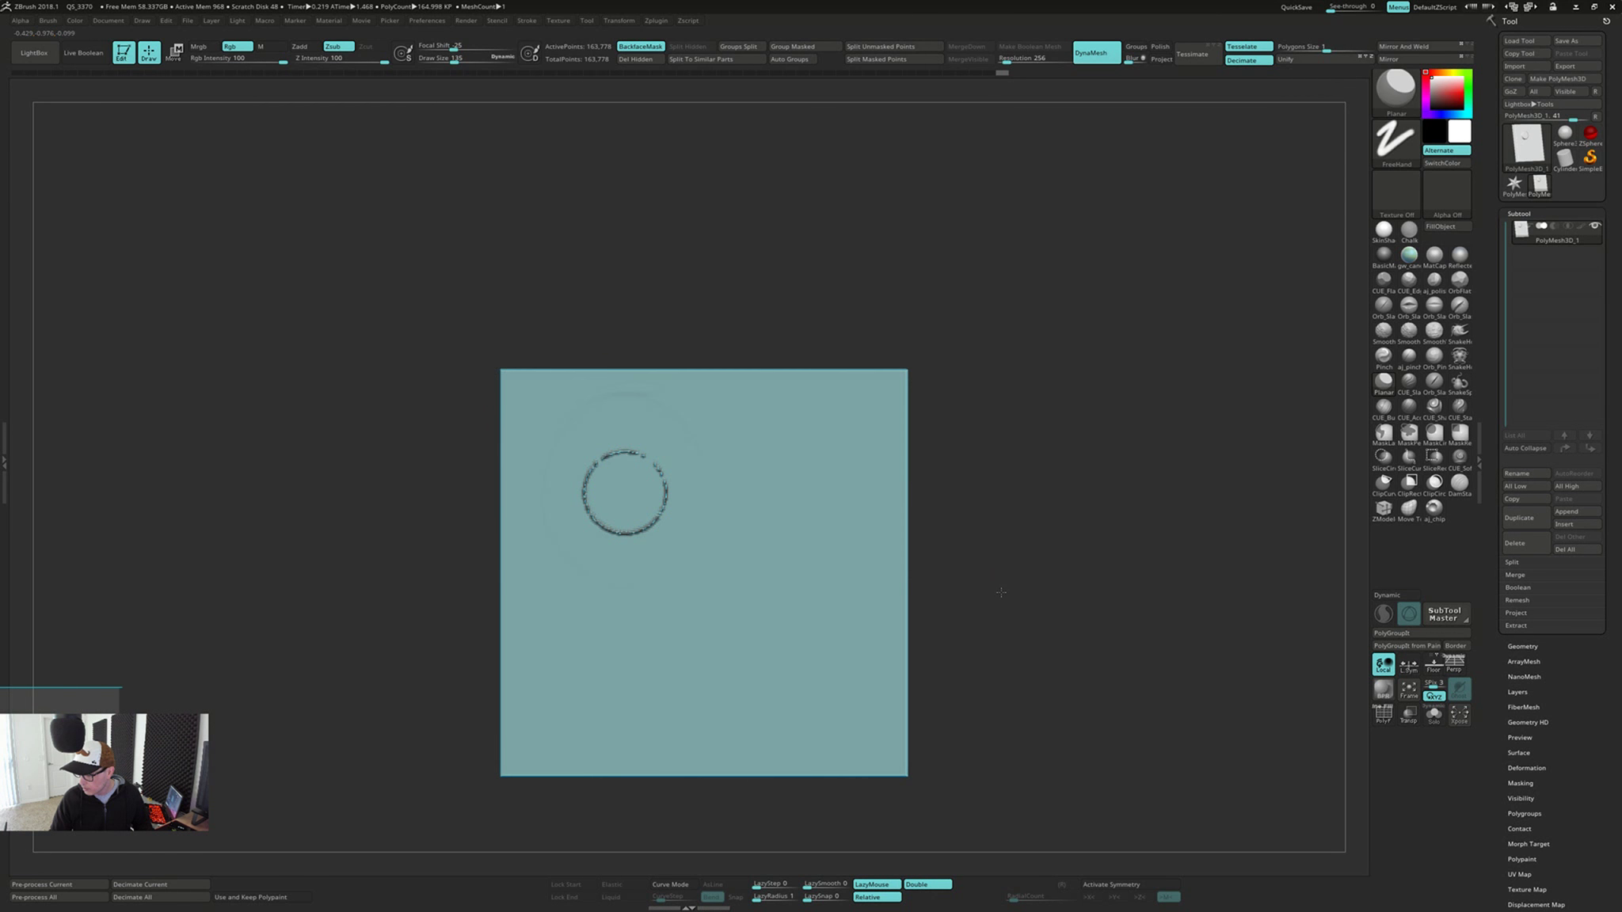
Work over the remaining ring seam to blend it into the surrounding plate surface
{"action": "left_click_drag", "start_coordinate": [632, 454], "coordinate": [615, 461], "text": "shift"}
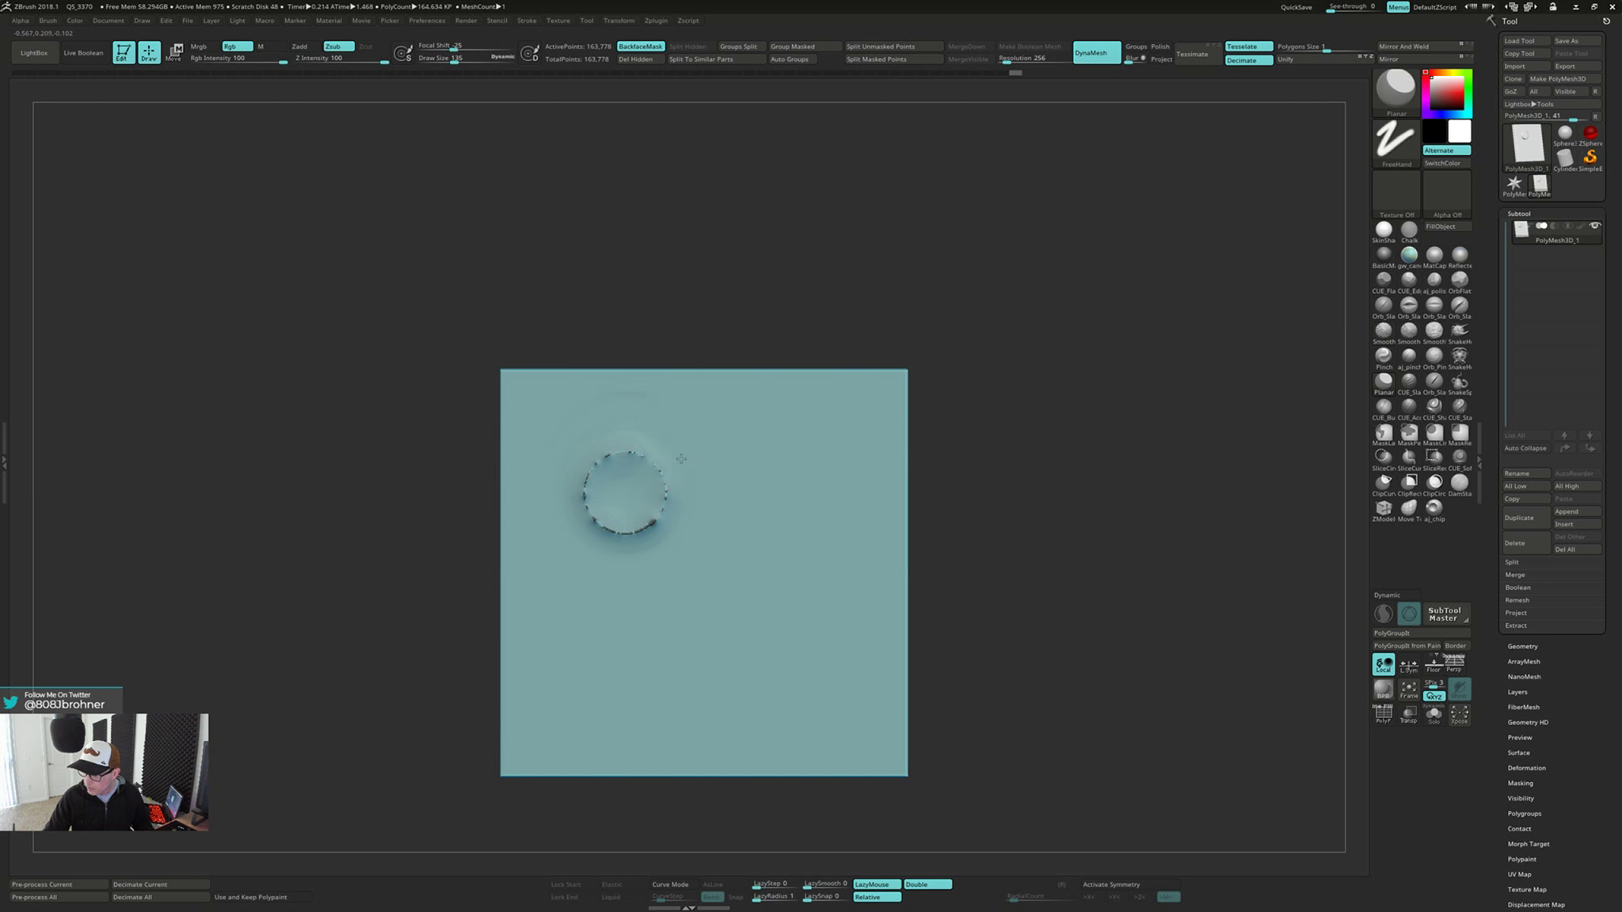
{"action": "right_click_drag", "start_coordinate": [648, 515], "coordinate": [699, 460]}
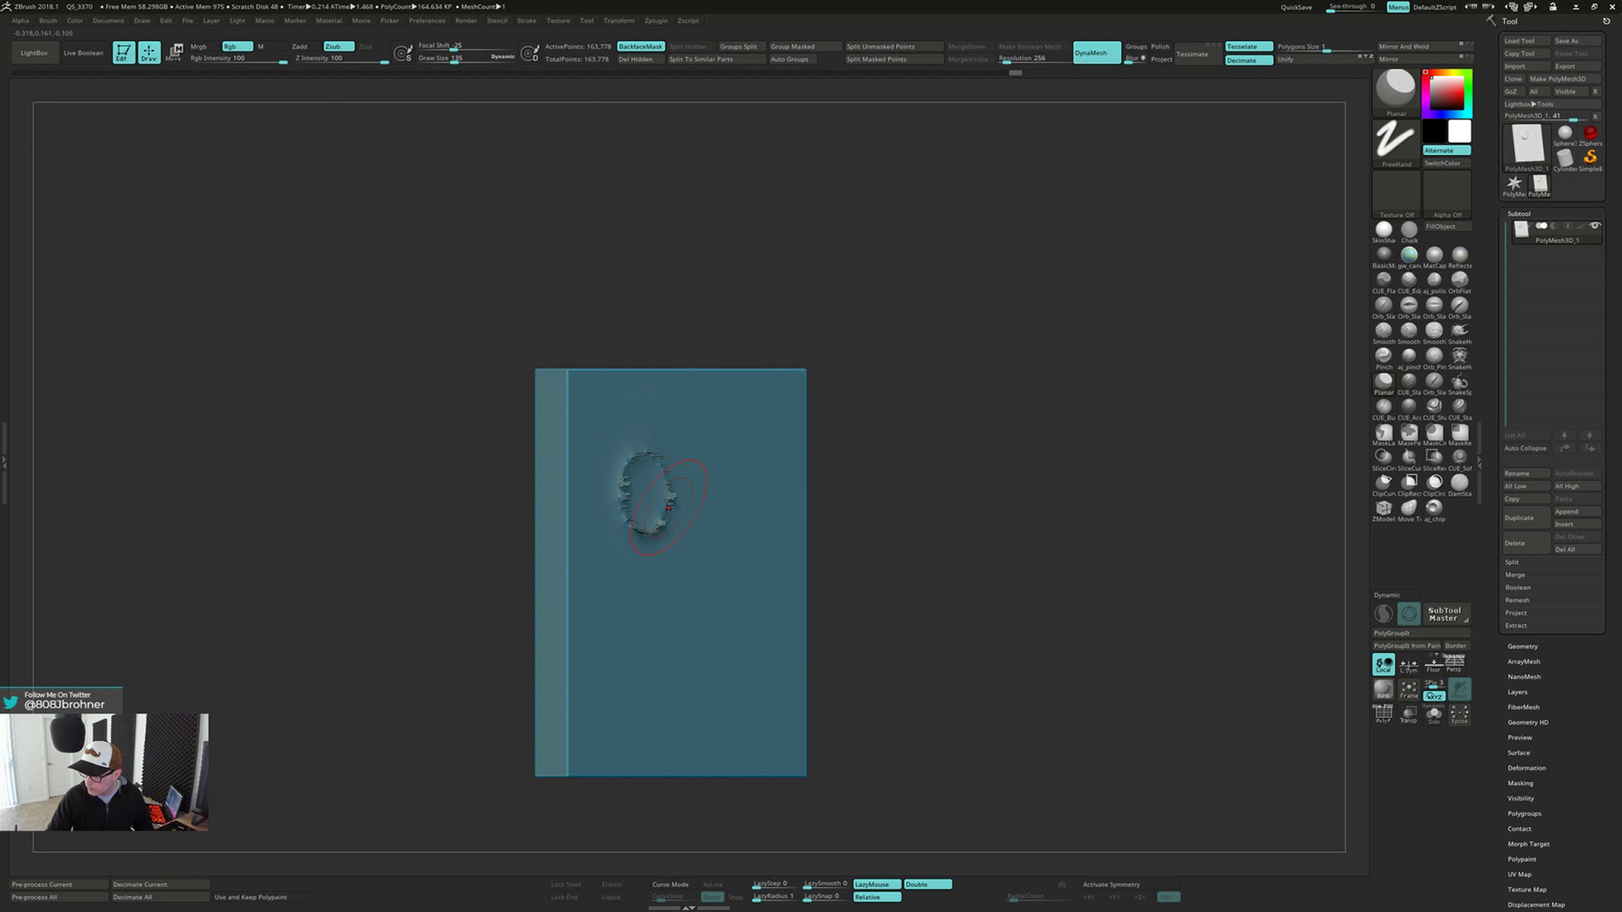
Try Planar strokes across the ring seam from an oblique view and undo them
{"action": "left_click_drag", "start_coordinate": [682, 492], "coordinate": [676, 499]}
{"action": "key", "text": "ctrl+z"}
{"action": "left_click_drag", "start_coordinate": [615, 476], "coordinate": [664, 494]}
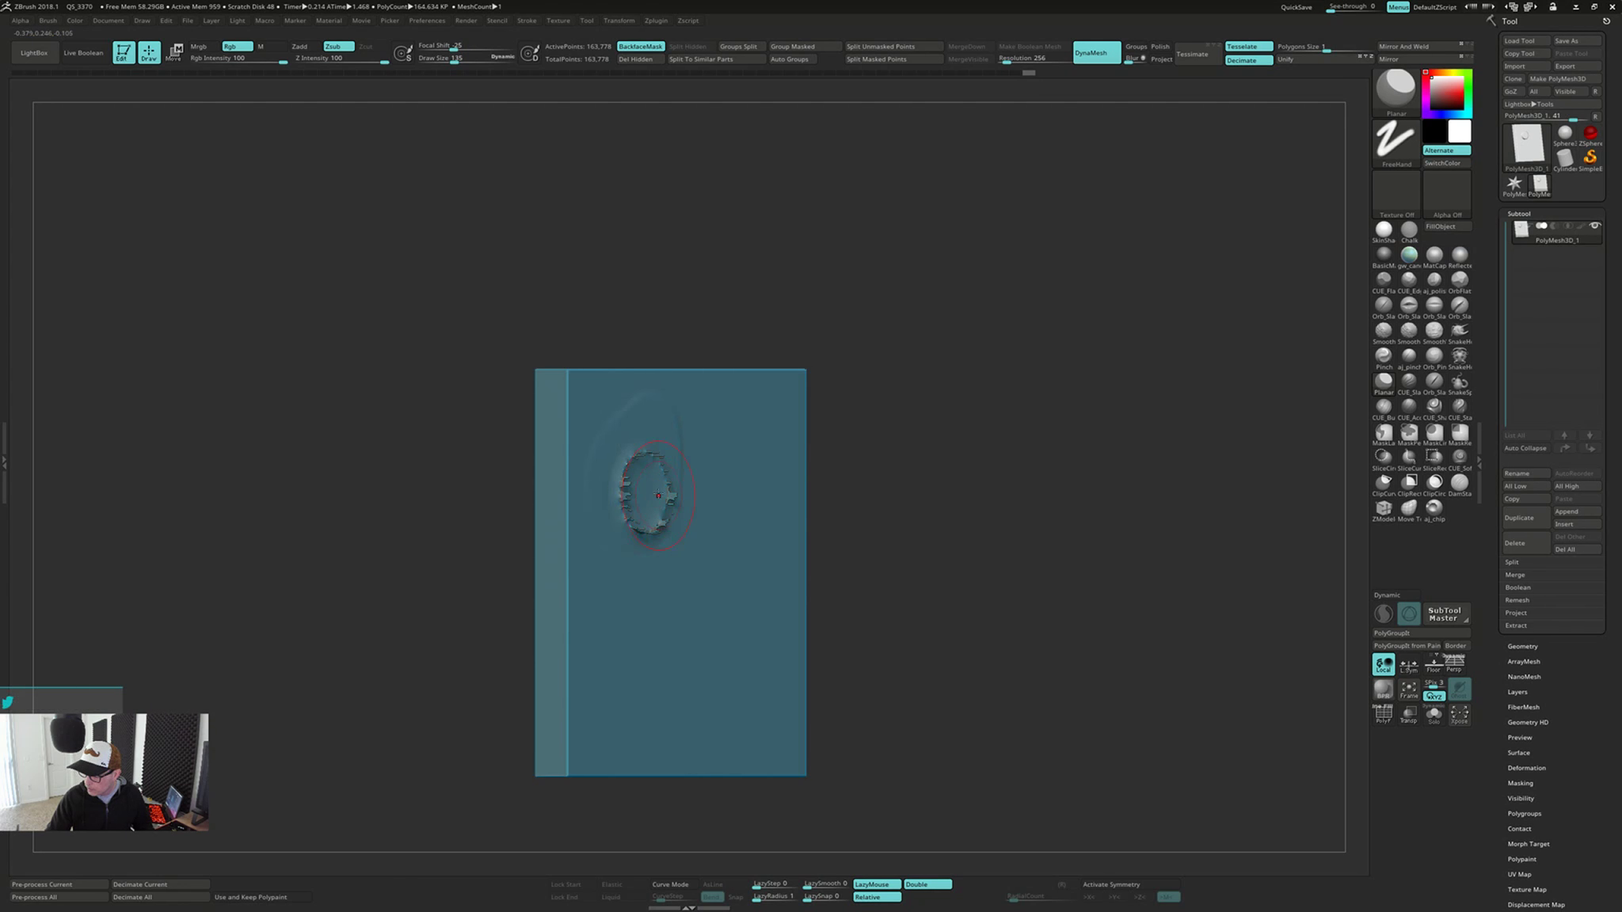
{"action": "mouse_move", "coordinate": [685, 497]}
{"action": "right_mouse_down"}
{"action": "mouse_move", "coordinate": [642, 502]}
{"action": "mouse_move", "coordinate": [672, 512]}
{"action": "right_mouse_up"}
{"action": "key", "text": "ctrl+z"}
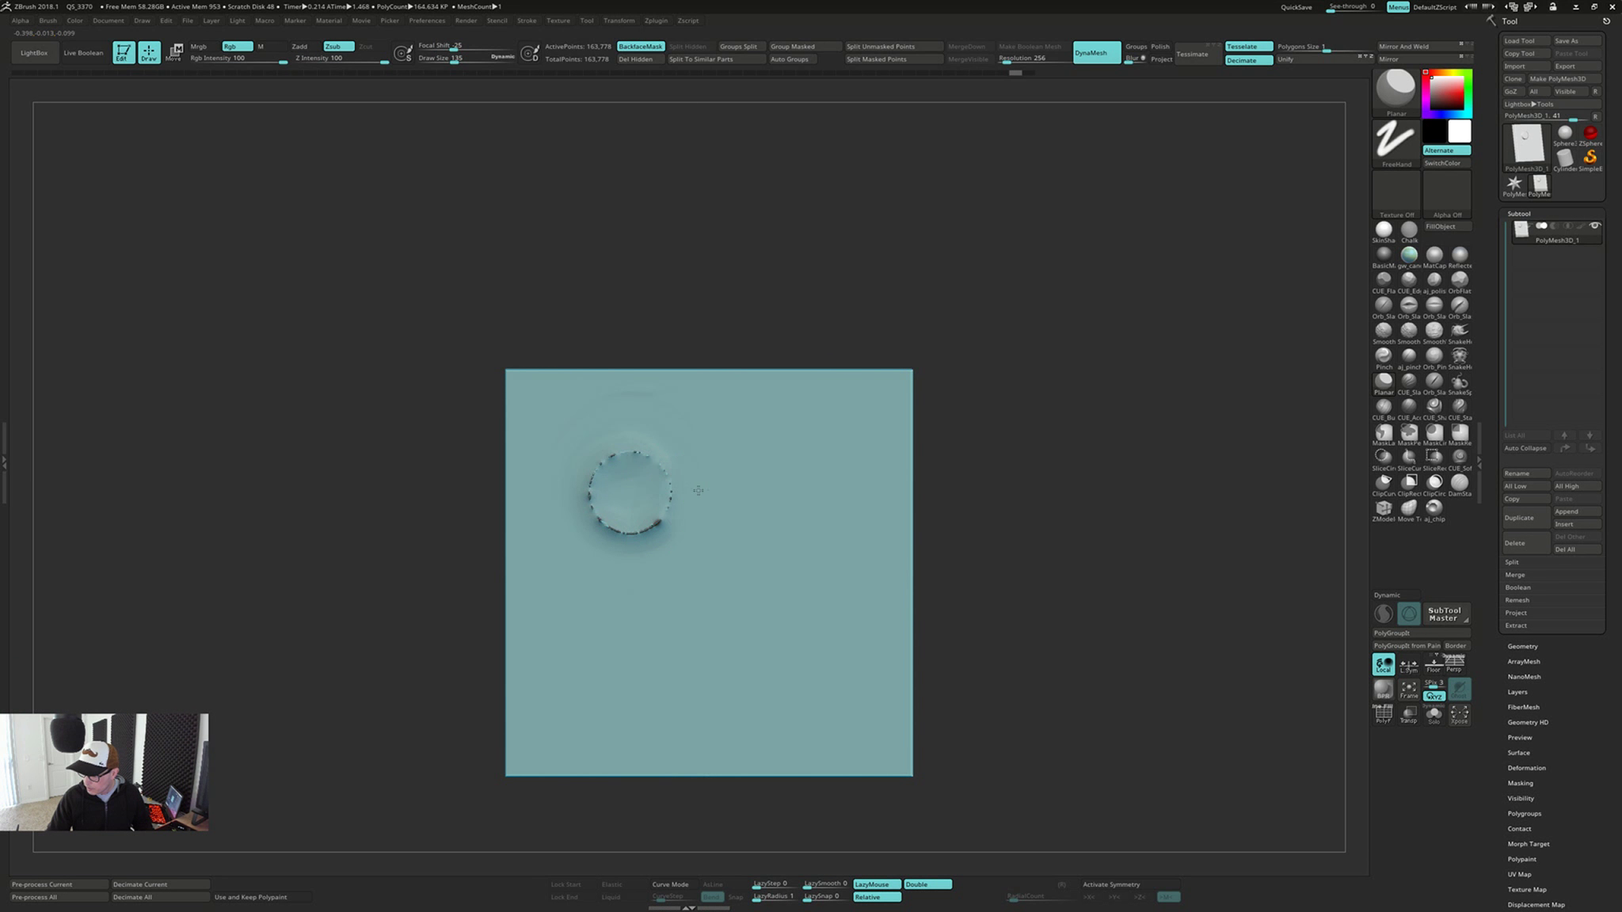
Flatten the ring seam with Planar from the front view and remesh the plate twice with DynaMesh
{"action": "mouse_move", "coordinate": [656, 498]}
{"action": "left_mouse_down"}
{"action": "mouse_move", "coordinate": [587, 484]}
{"action": "mouse_move", "coordinate": [607, 538]}
{"action": "mouse_move", "coordinate": [631, 544]}
{"action": "left_mouse_up"}
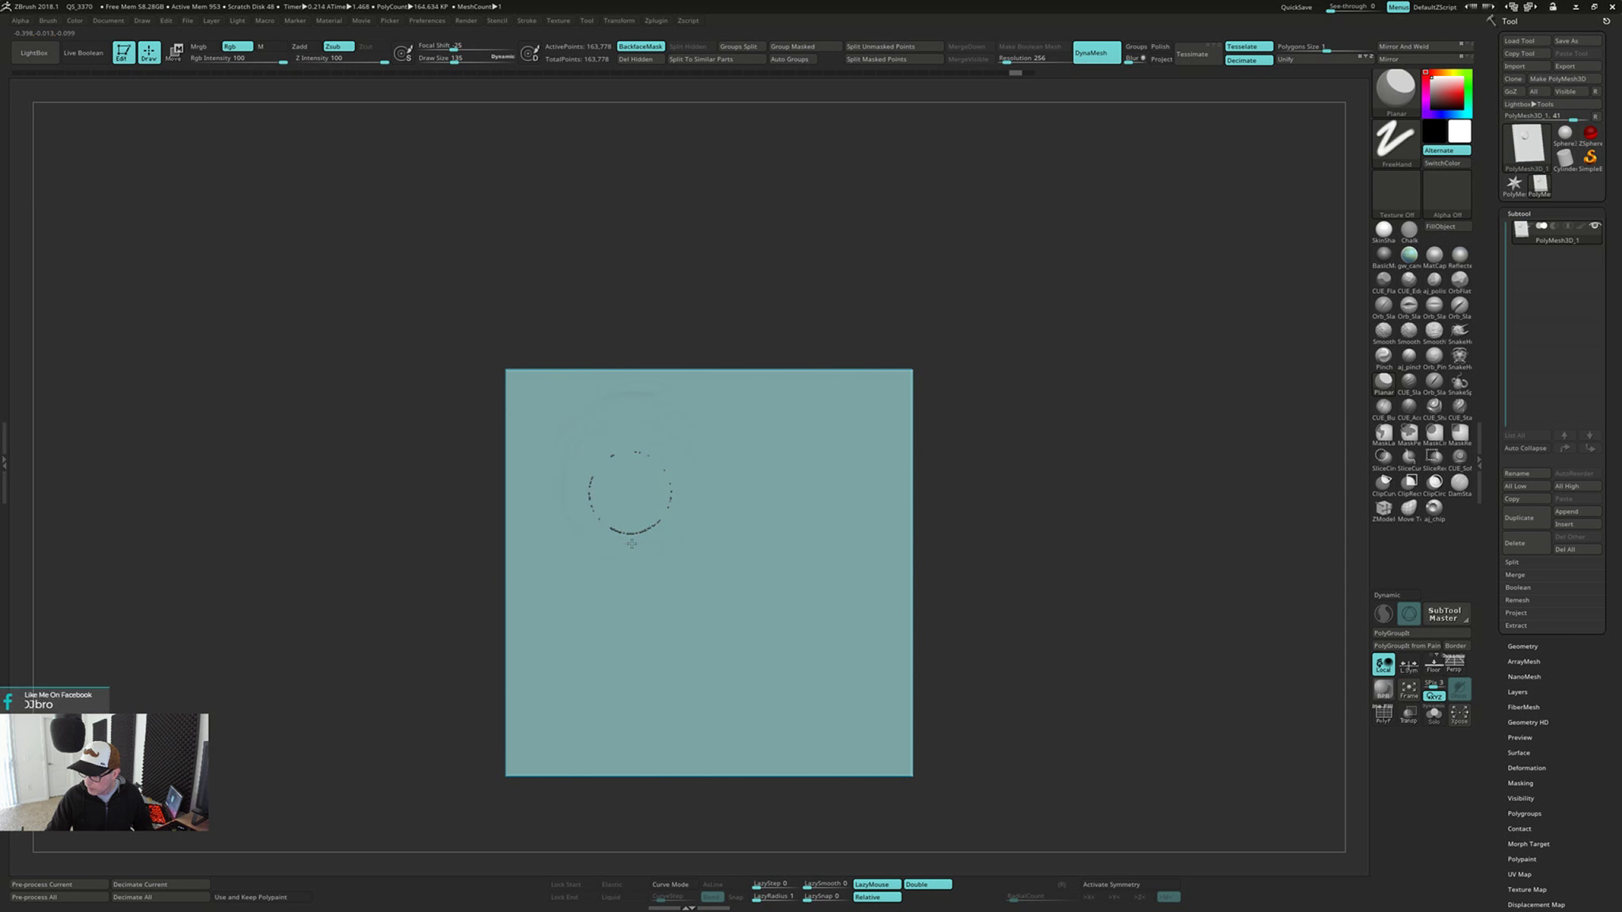
{"action": "left_click_drag", "start_coordinate": [1008, 467], "coordinate": [1018, 593], "text": "ctrl"}
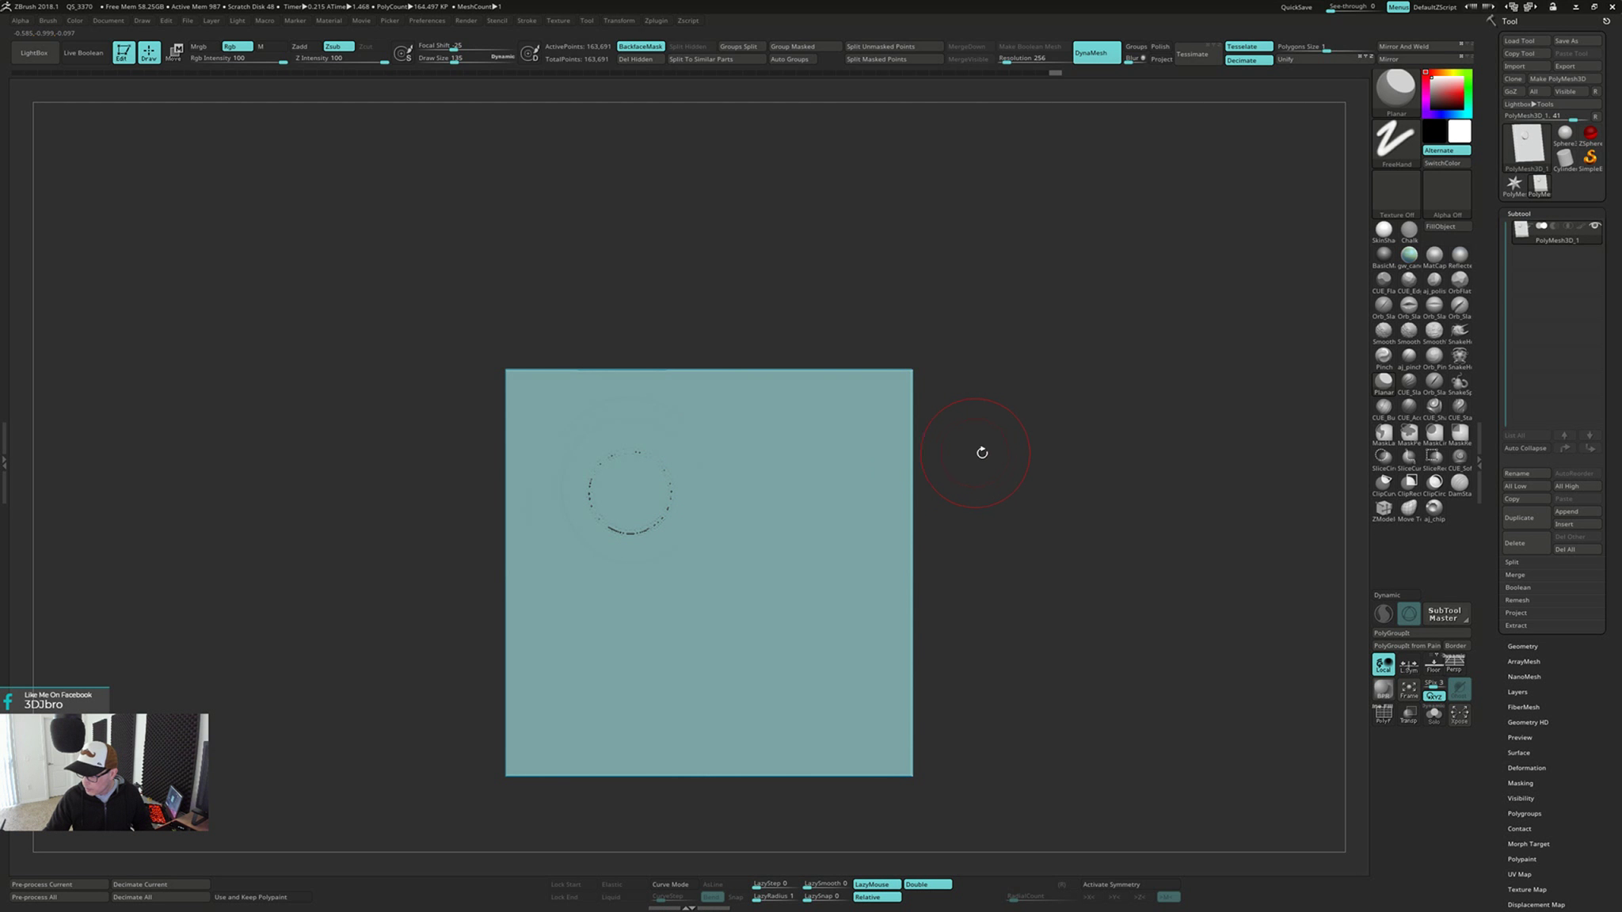
{"action": "left_click_drag", "start_coordinate": [1000, 461], "coordinate": [1027, 563], "text": "ctrl"}
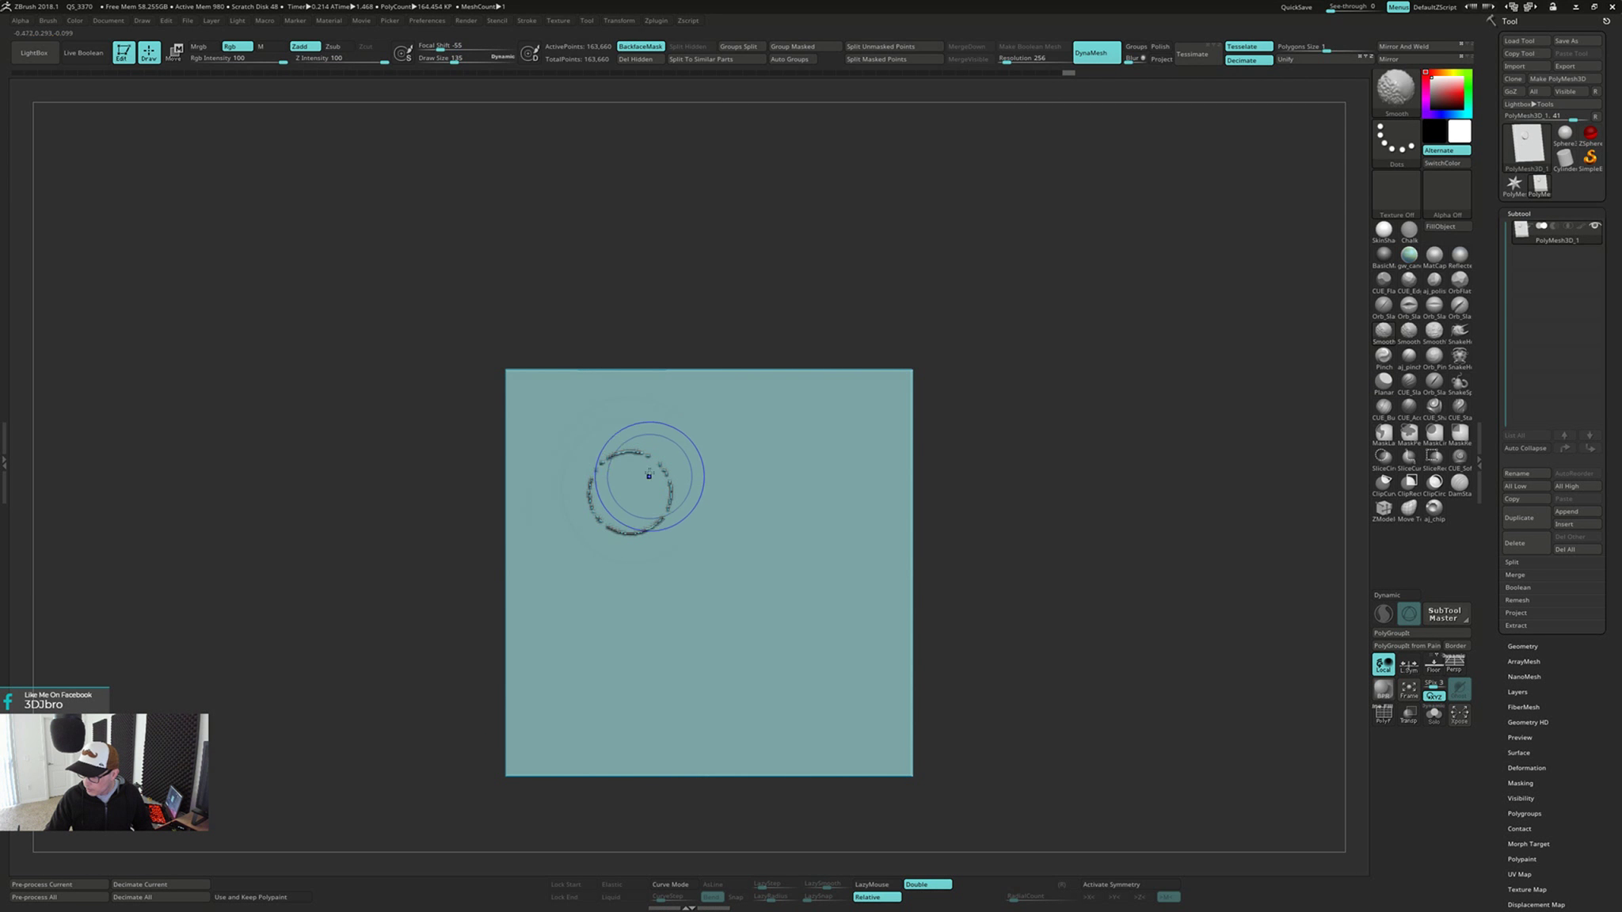
Swell the ring seam using the Inflat brush at draw size 73, and remesh the plate with DynaMesh
{"action": "left_click_drag", "start_coordinate": [650, 476], "coordinate": [603, 518], "text": "shift"}
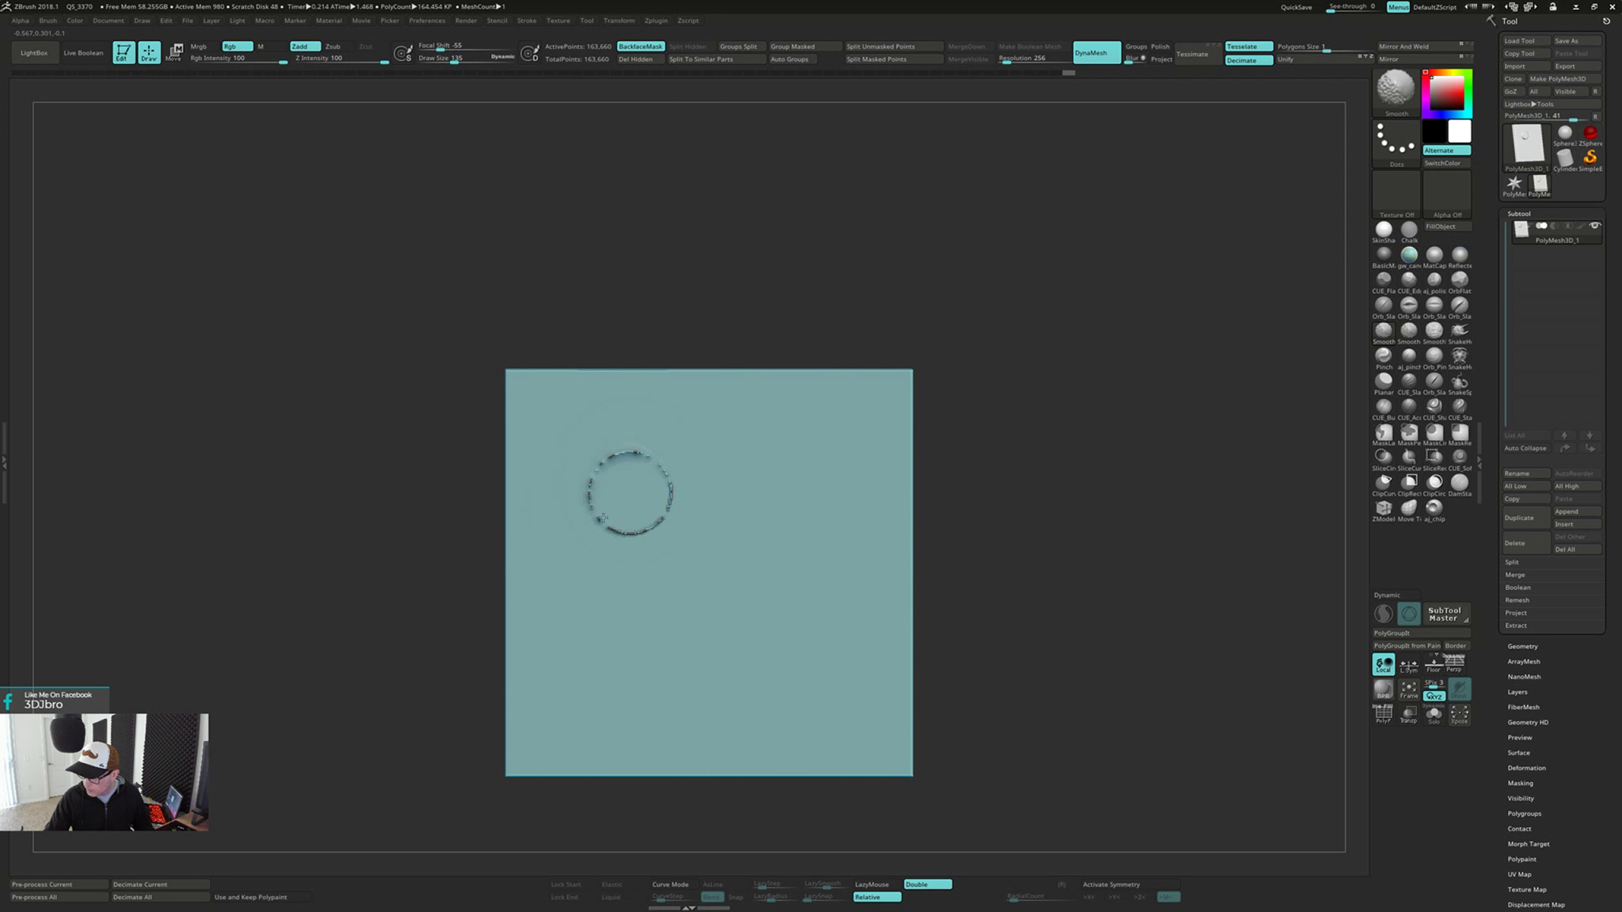
{"action": "key", "text": "ctrl+z"}
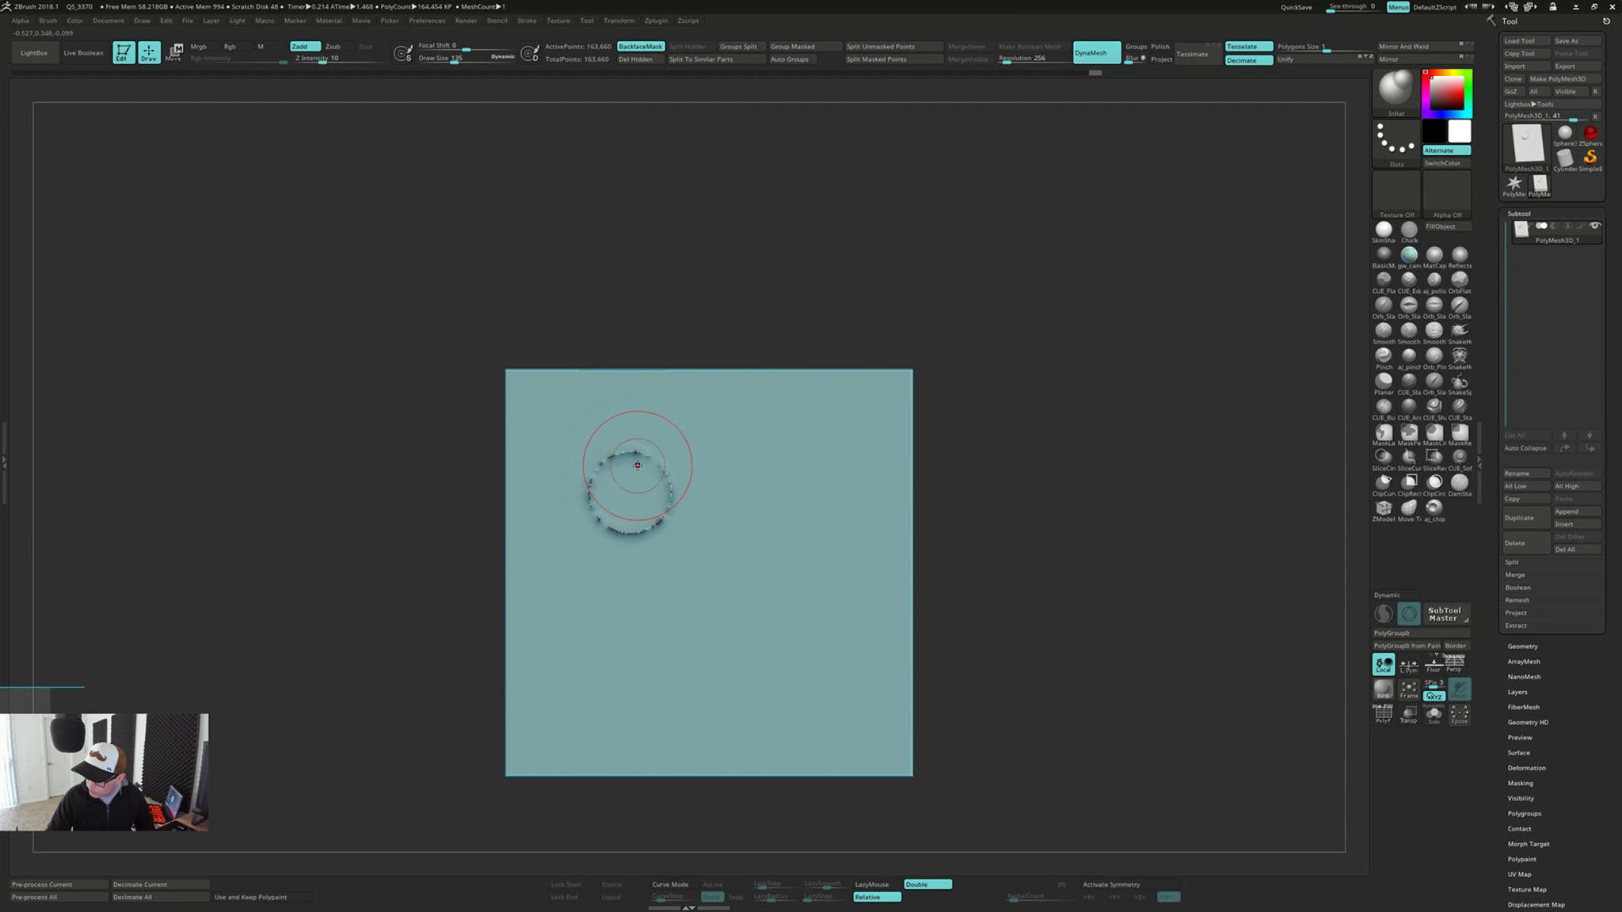
{"action": "key", "text": "s"}
{"action": "left_click_drag", "start_coordinate": [639, 466], "coordinate": [629, 465]}
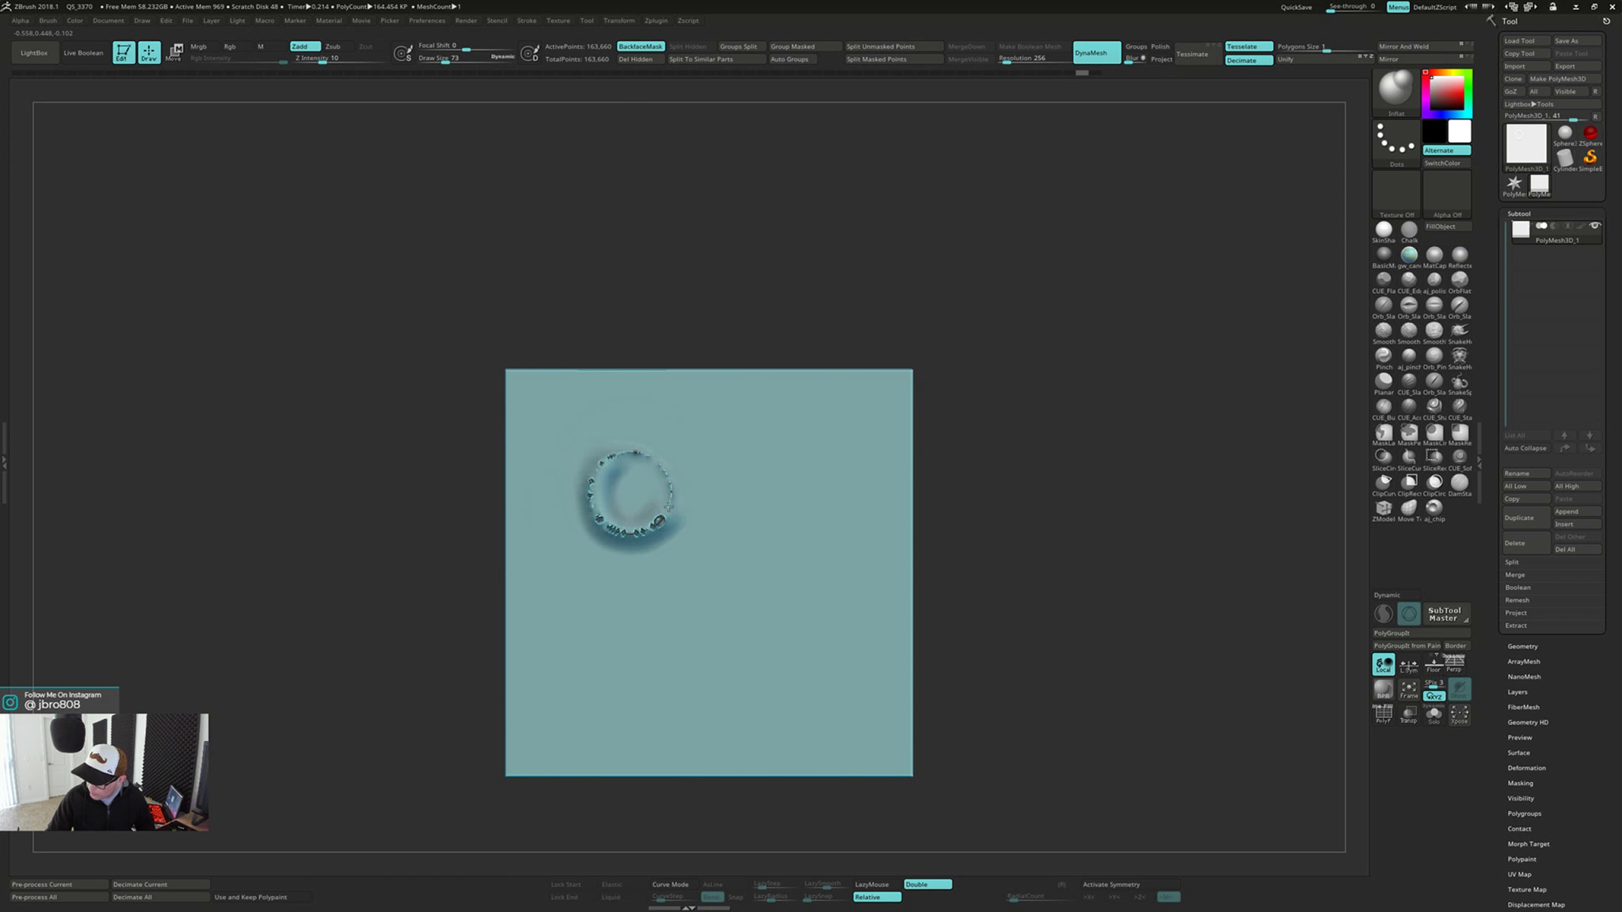
{"action": "key", "text": "ctrl"}
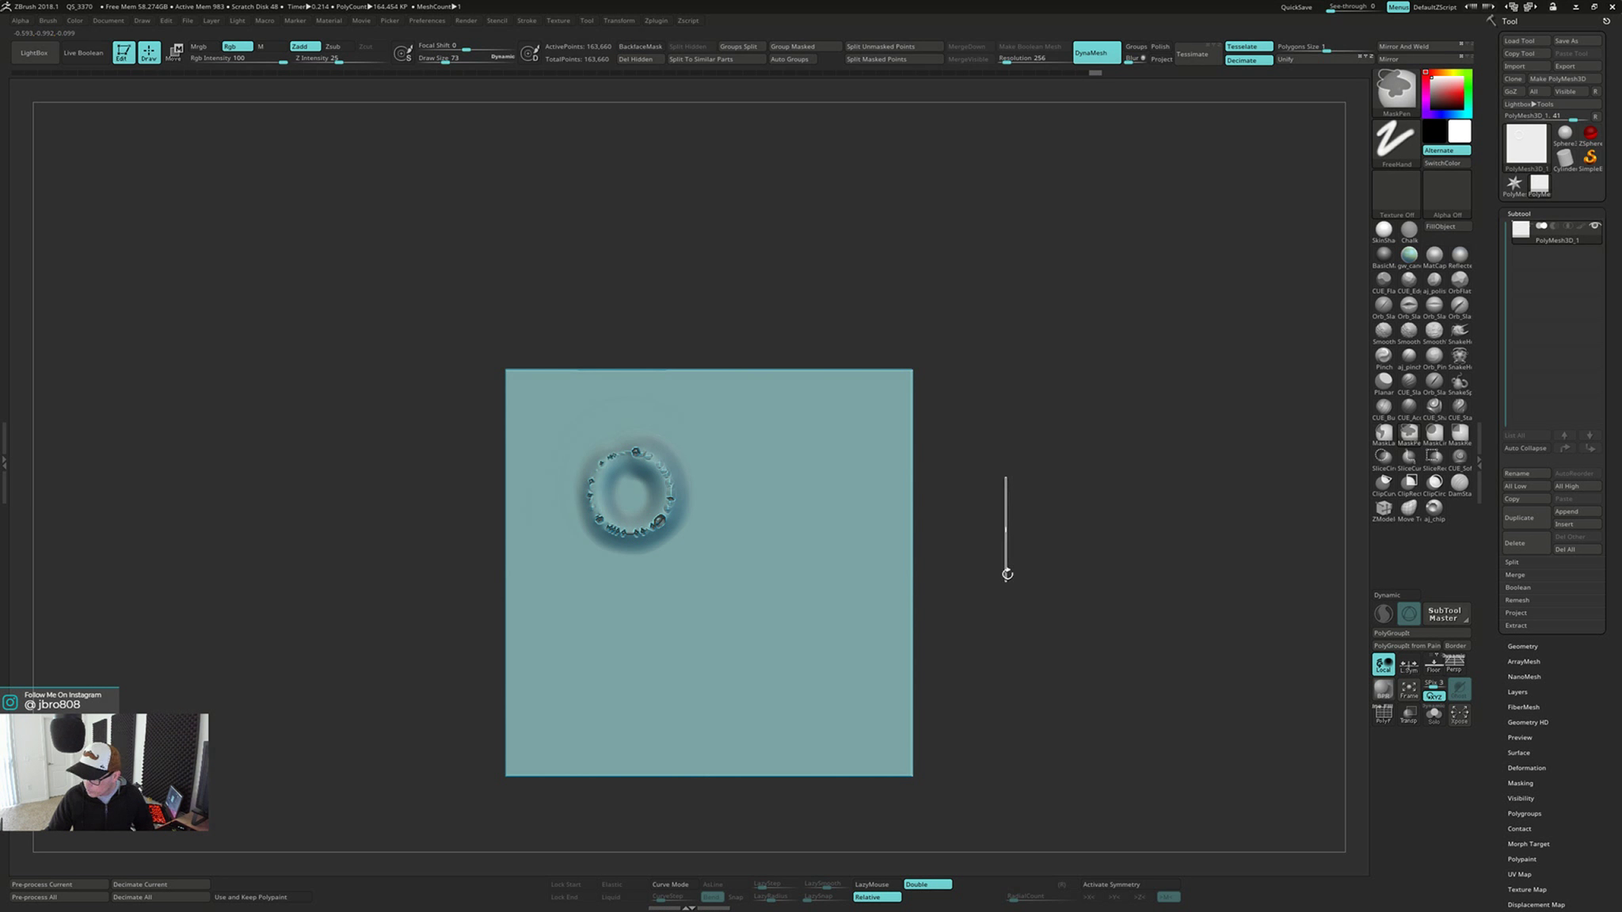
{"action": "left_click_drag", "start_coordinate": [1007, 574], "coordinate": [1007, 580], "text": "ctrl"}
Smooth and further build up the inflated ring, and remesh the plate once more with DynaMesh
{"action": "key", "text": "shift"}
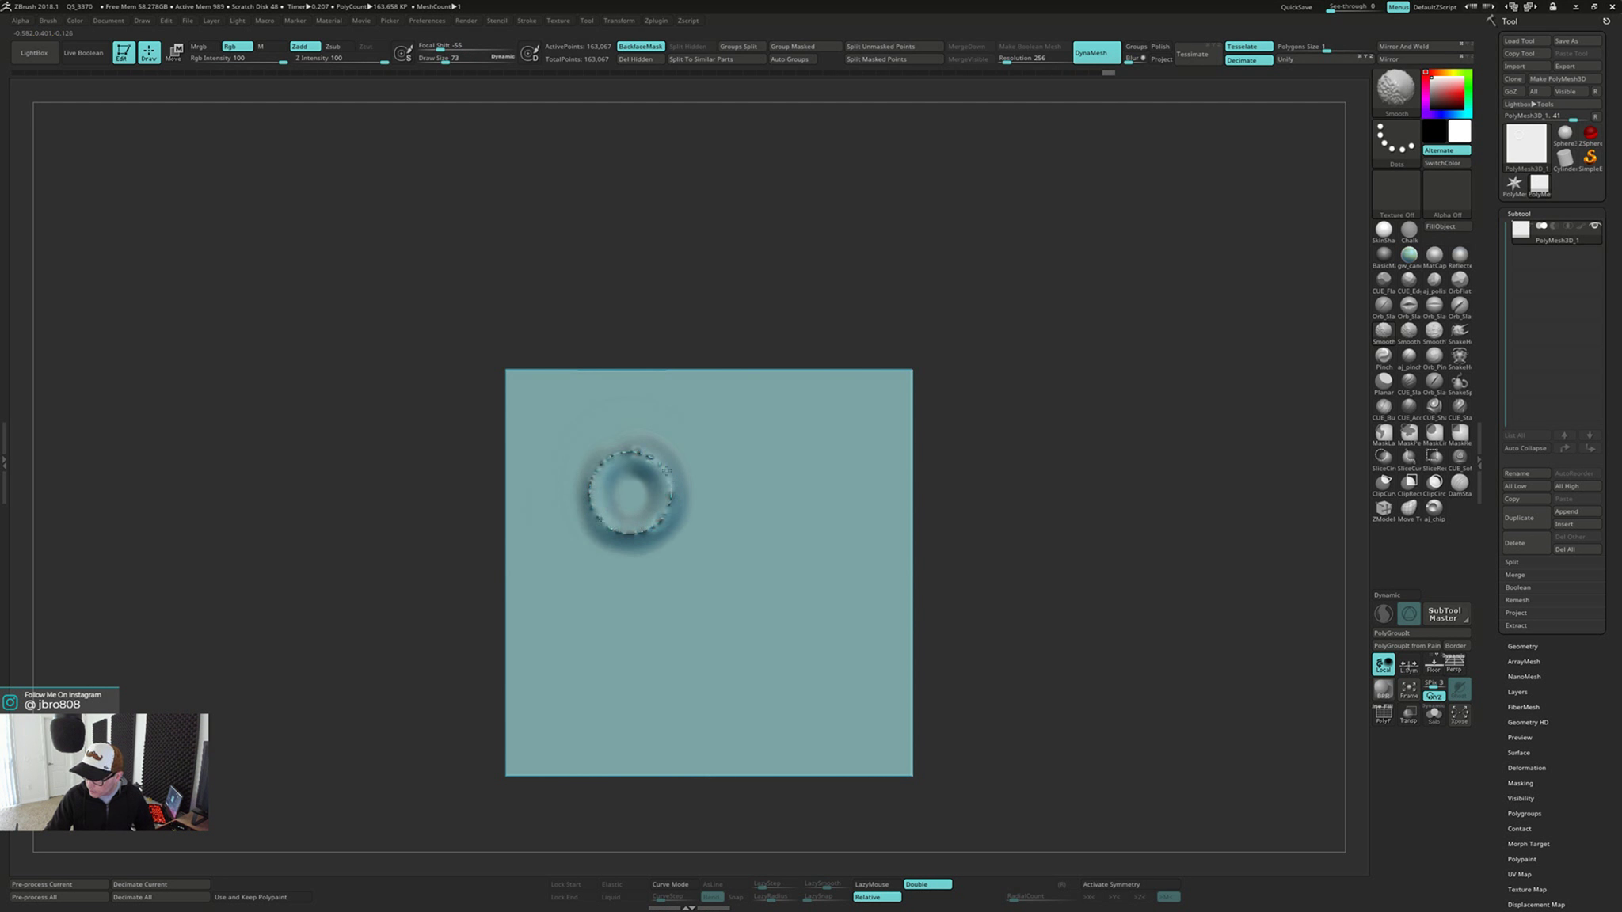
{"action": "mouse_move", "coordinate": [599, 472]}
{"action": "left_mouse_down"}
{"action": "mouse_move", "coordinate": [595, 532]}
{"action": "mouse_move", "coordinate": [662, 531]}
{"action": "mouse_move", "coordinate": [666, 479]}
{"action": "mouse_move", "coordinate": [586, 479]}
{"action": "mouse_move", "coordinate": [598, 542]}
{"action": "mouse_move", "coordinate": [673, 519]}
{"action": "left_mouse_up"}
{"action": "left_click_drag", "start_coordinate": [1044, 443], "coordinate": [1024, 576], "text": "ctrl"}
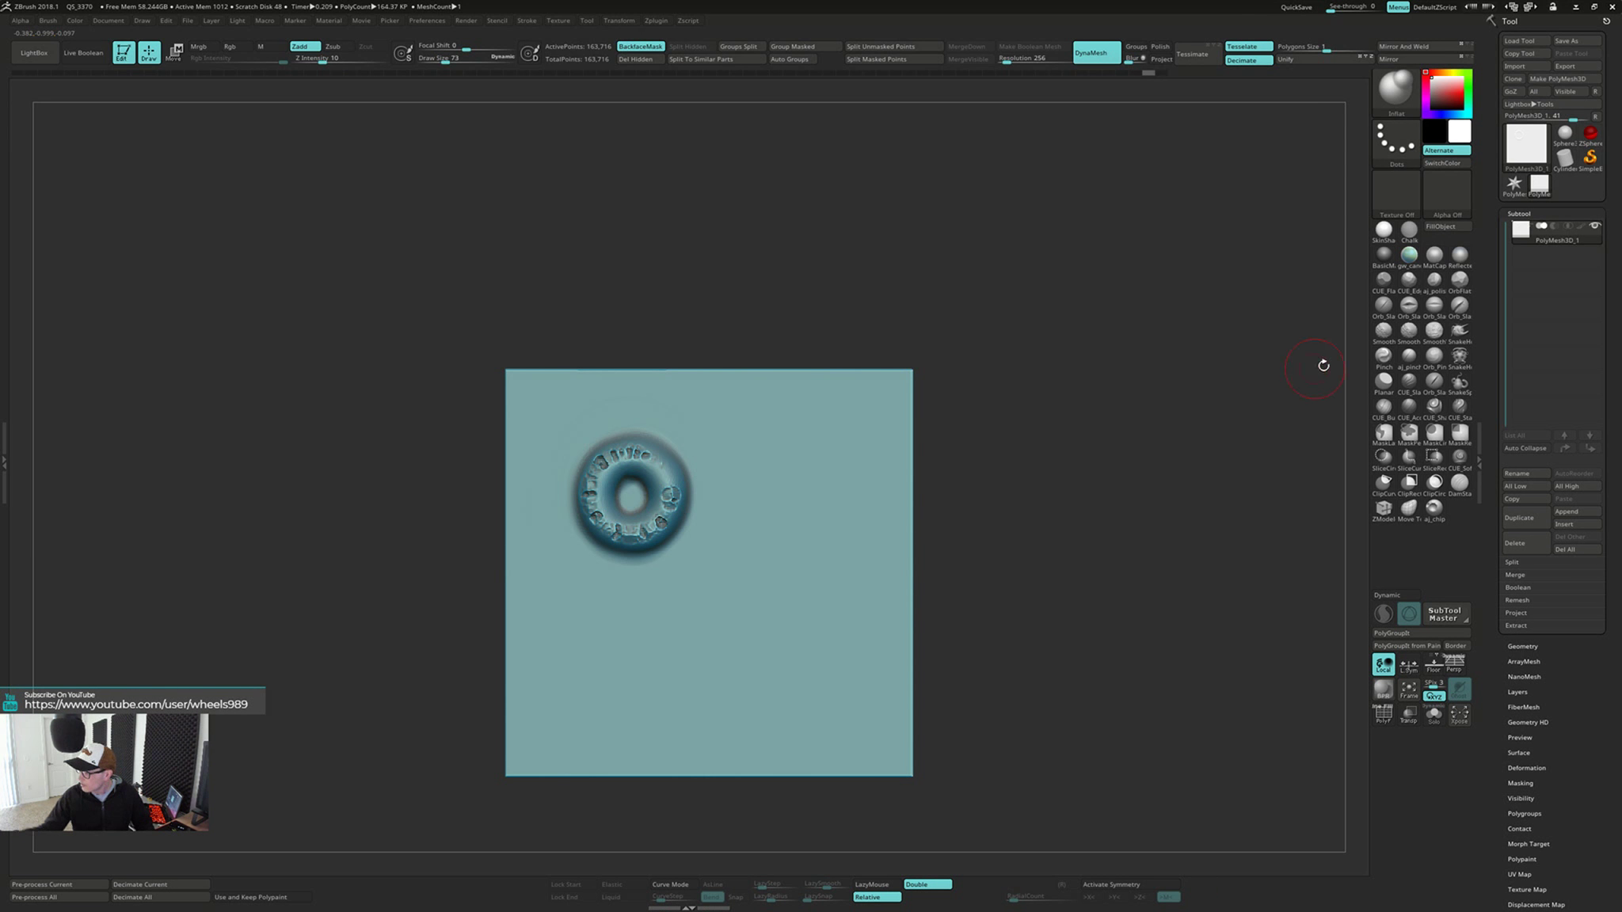
Switch to the Planar brush and flatten the inflated ring level with the plate face
{"action": "left_click", "coordinate": [1383, 384]}
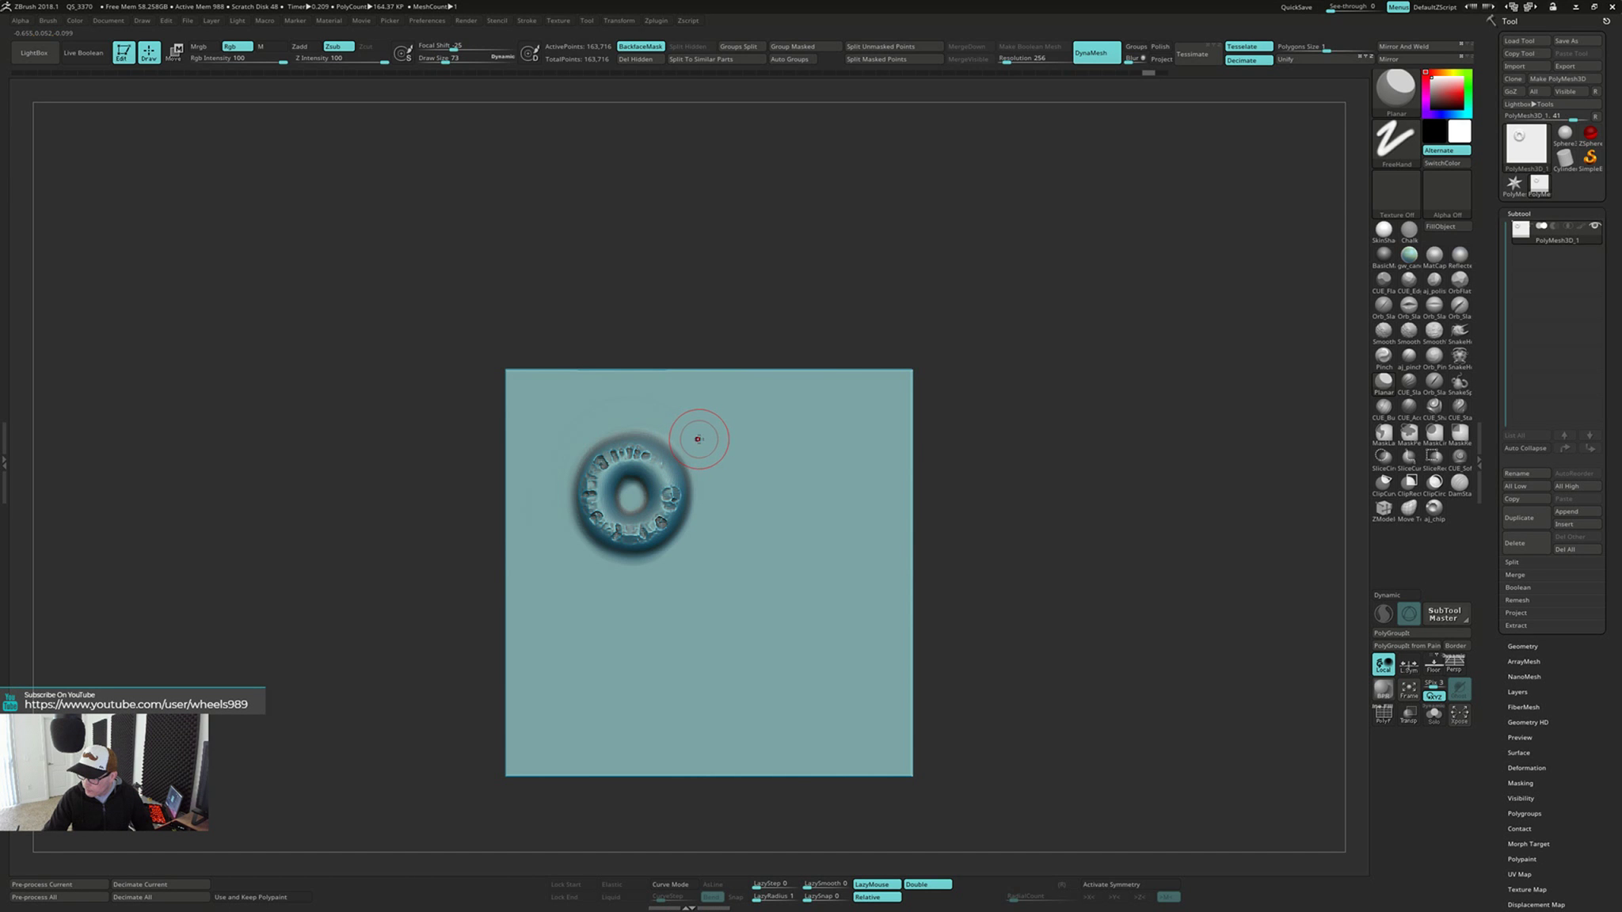
{"action": "mouse_move", "coordinate": [660, 473]}
{"action": "left_mouse_down"}
{"action": "mouse_move", "coordinate": [588, 544]}
{"action": "mouse_move", "coordinate": [645, 445]}
{"action": "mouse_move", "coordinate": [581, 485]}
{"action": "left_mouse_up"}
{"action": "left_click_drag", "start_coordinate": [621, 544], "coordinate": [671, 521]}
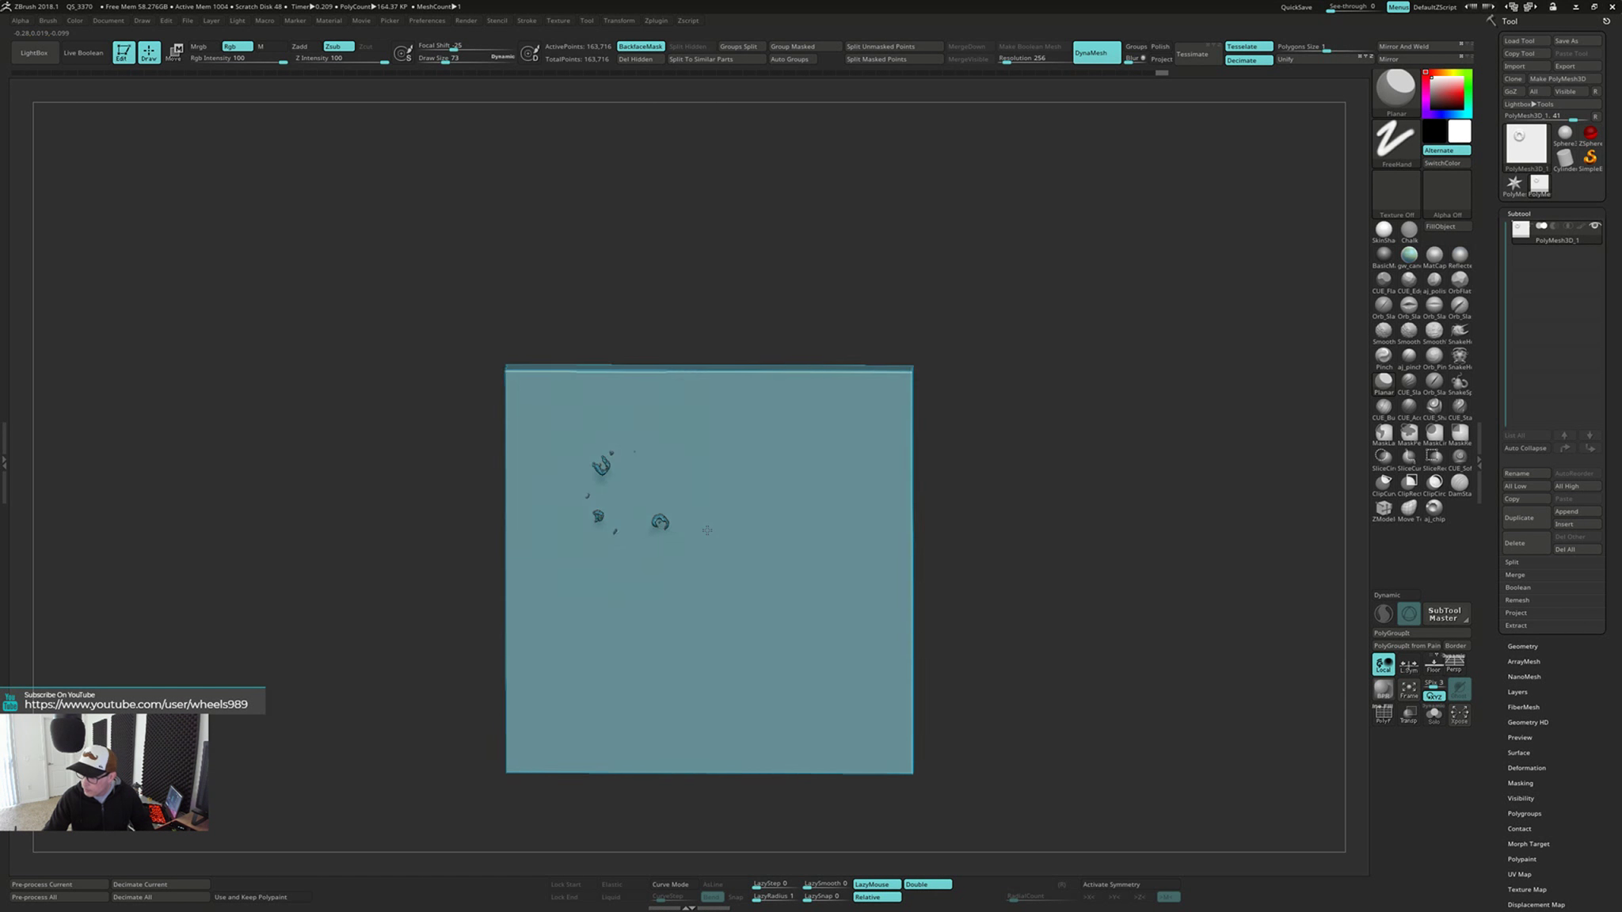
Smooth the remaining holes in the plate's flat face and remesh the plate twice with DynaMesh
{"action": "mouse_move", "coordinate": [707, 530]}
{"action": "right_mouse_down"}
{"action": "mouse_move", "coordinate": [832, 514]}
{"action": "mouse_move", "coordinate": [874, 638]}
{"action": "mouse_move", "coordinate": [979, 545]}
{"action": "right_mouse_up"}
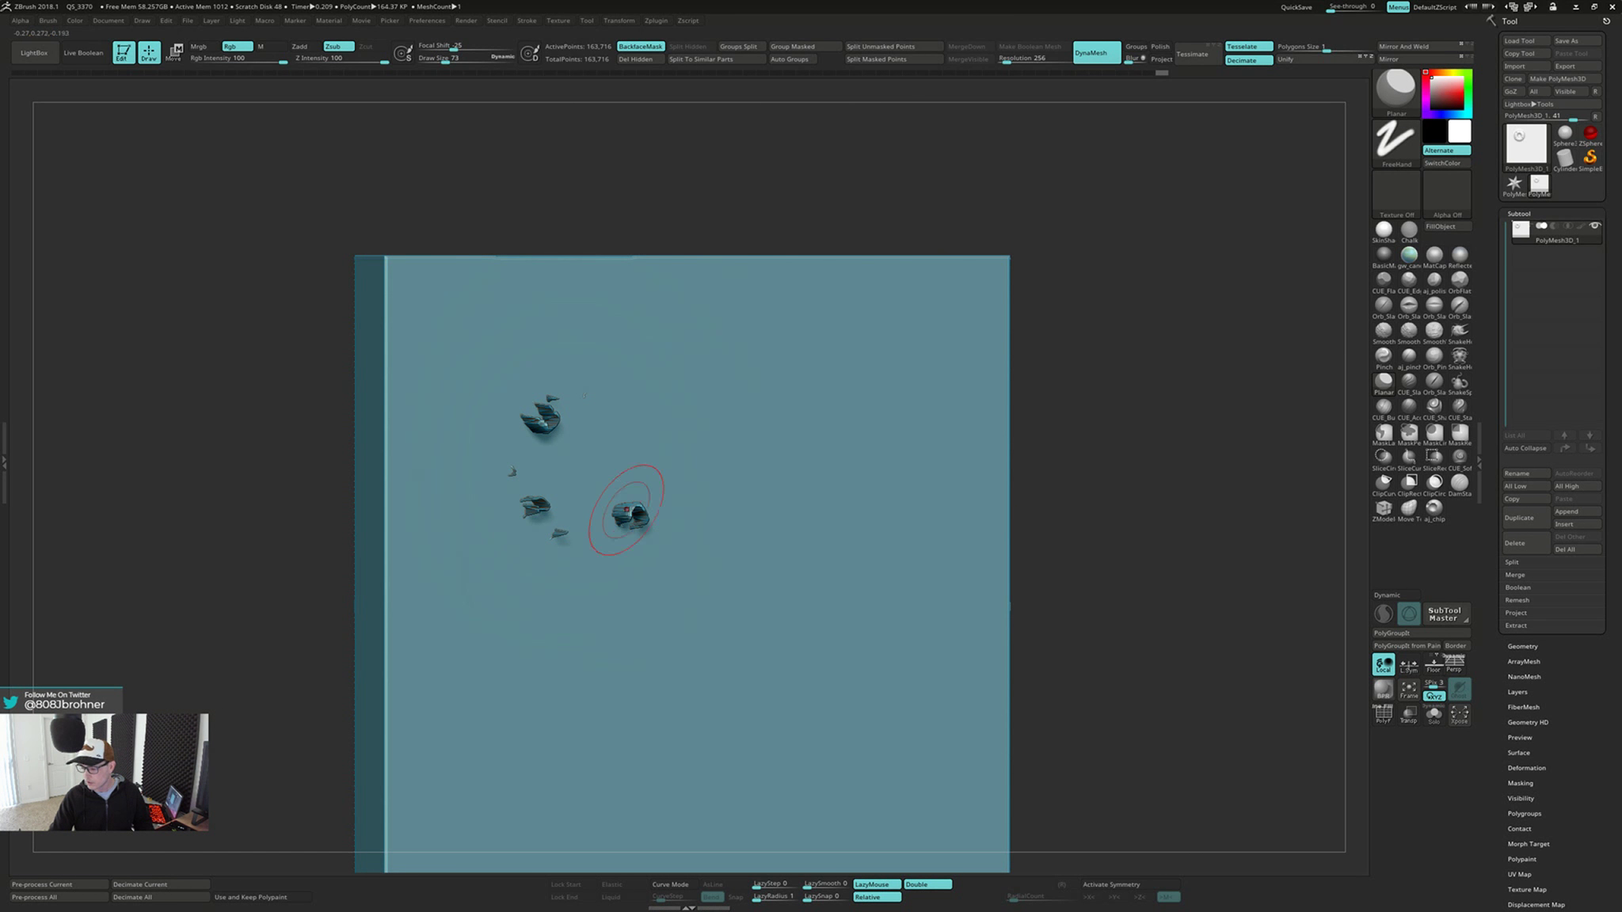
{"action": "left_click_drag", "start_coordinate": [624, 515], "coordinate": [543, 427], "text": "shift"}
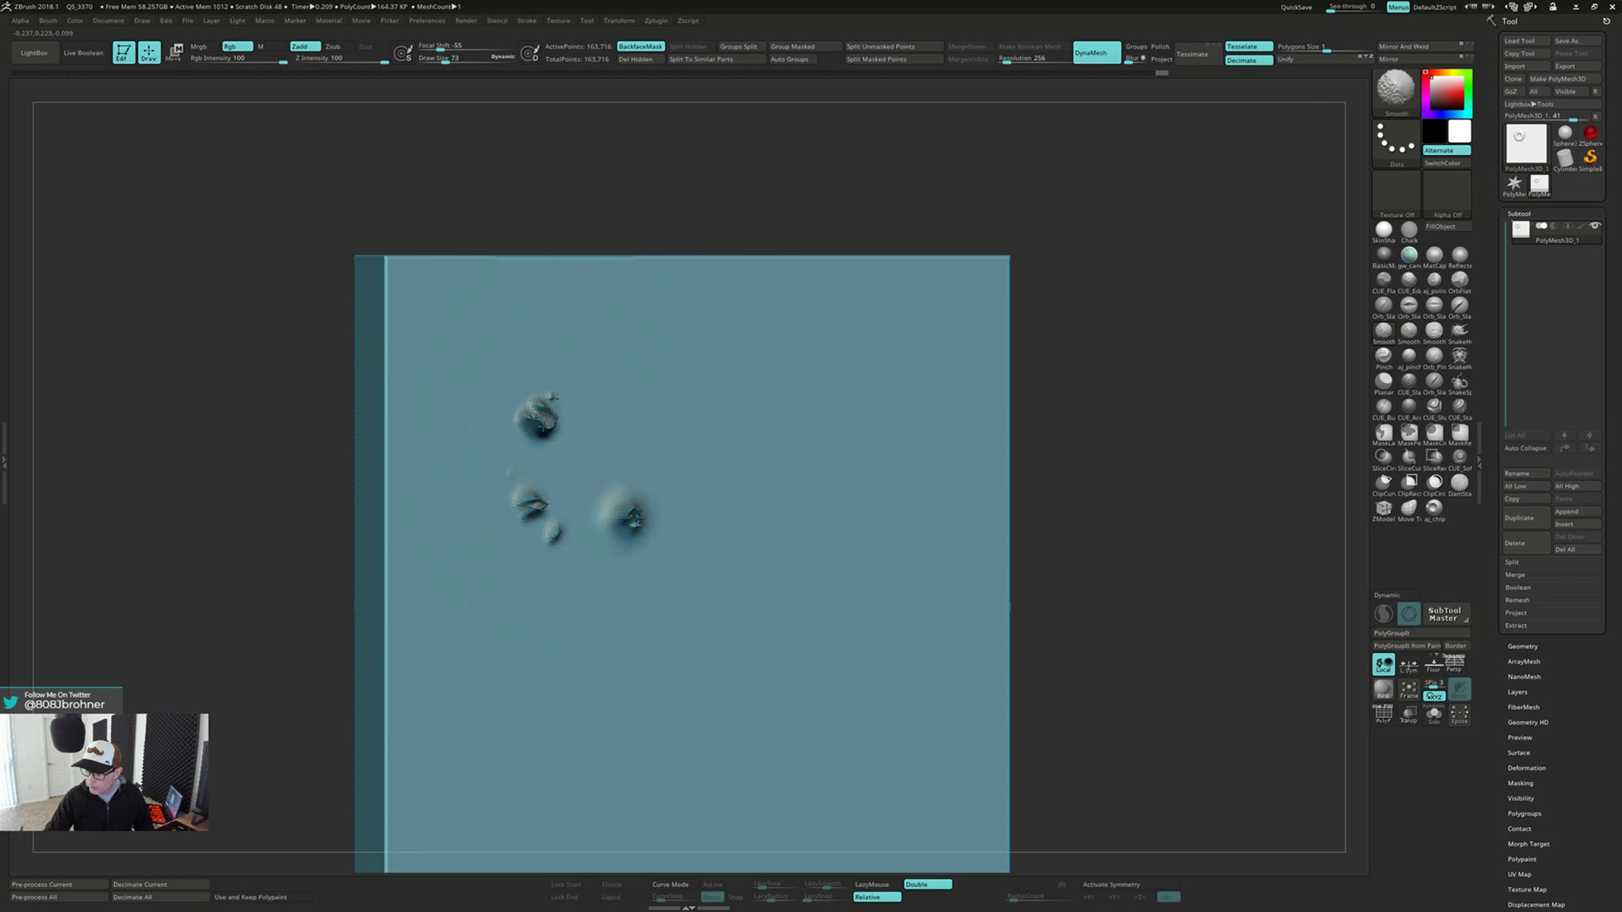
{"action": "left_click_drag", "start_coordinate": [1151, 456], "coordinate": [1132, 577], "text": "ctrl"}
{"action": "left_click_drag", "start_coordinate": [624, 542], "coordinate": [638, 499]}
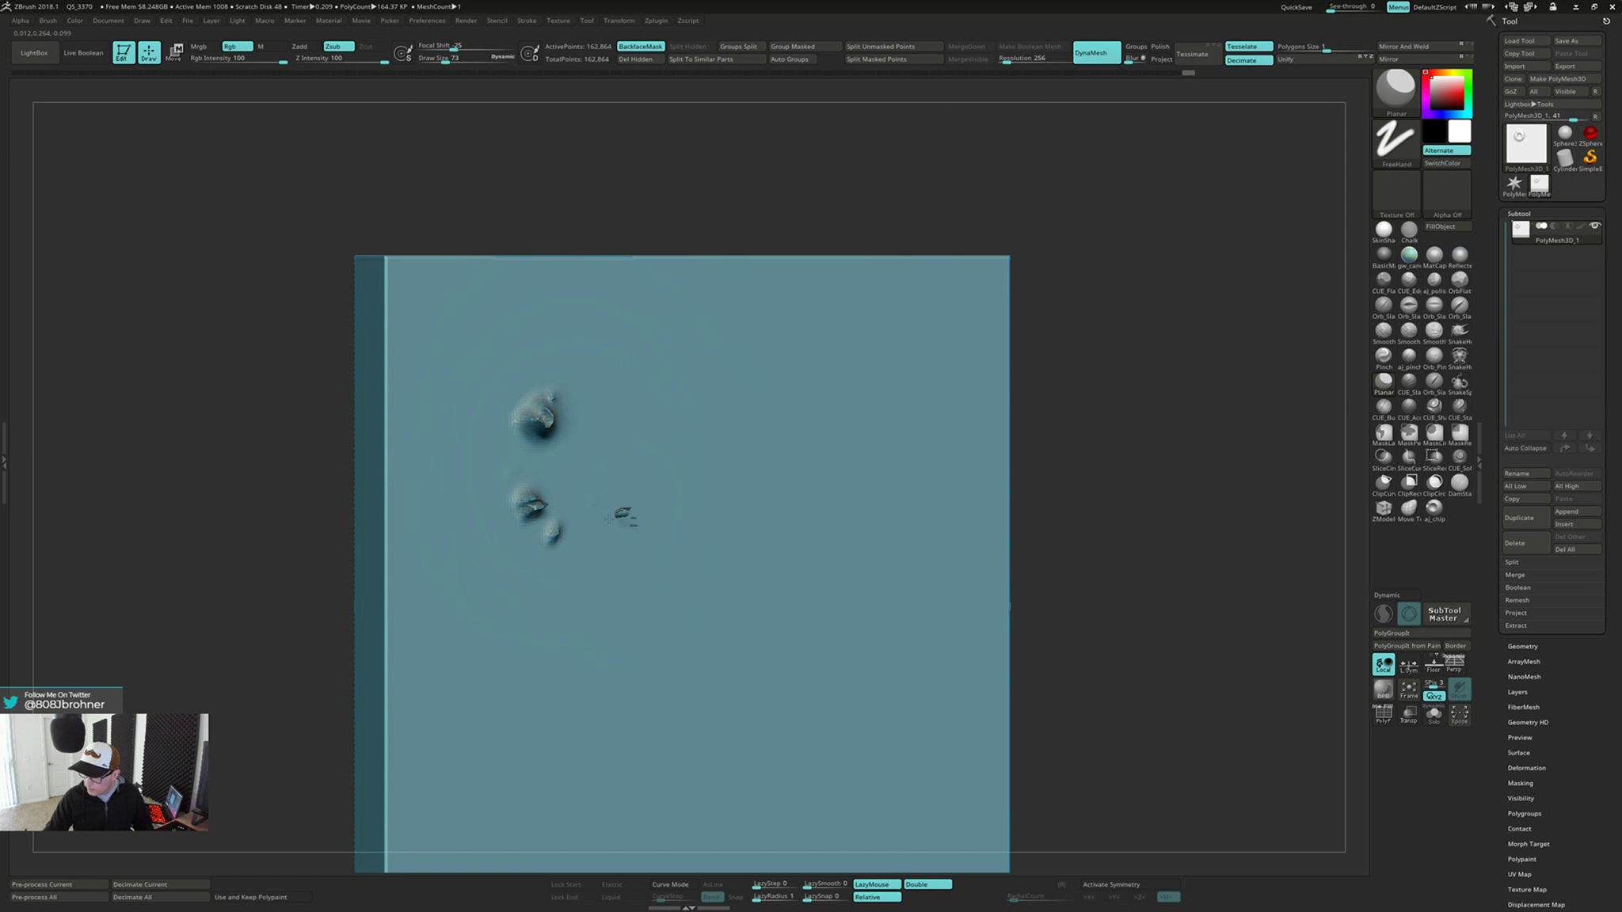
{"action": "left_click_drag", "start_coordinate": [529, 507], "coordinate": [527, 433]}
{"action": "left_click_drag", "start_coordinate": [1143, 464], "coordinate": [1129, 628], "text": "ctrl"}
Smooth the small leftover pits on the flat face once more from a straight-on view
{"action": "left_click_drag", "start_coordinate": [619, 513], "coordinate": [628, 536], "text": "shift"}
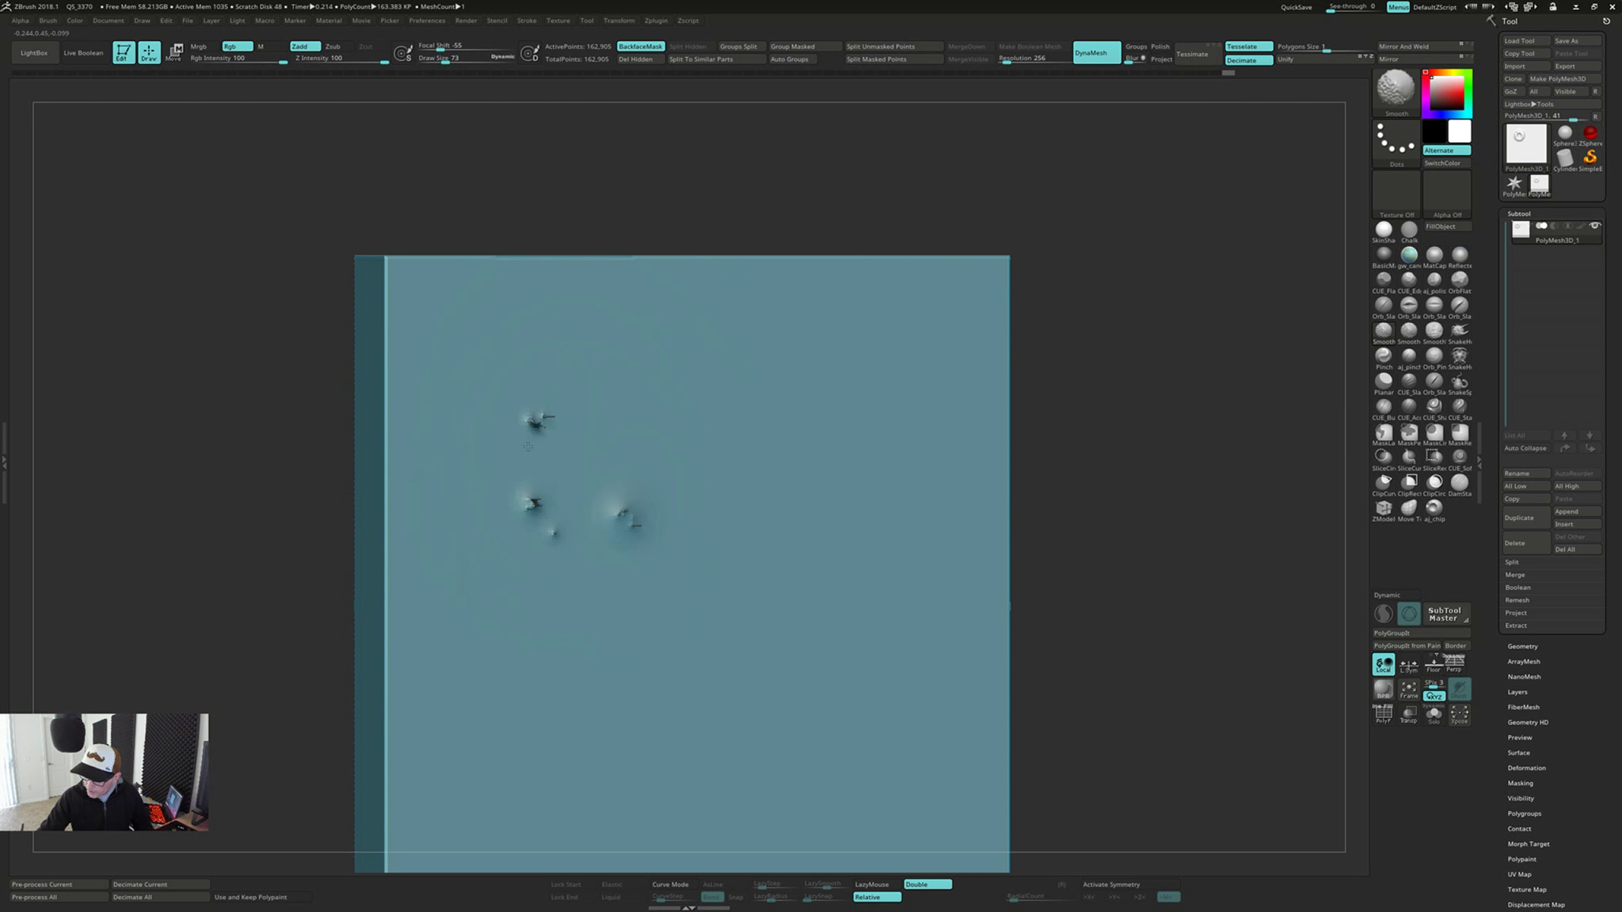
{"action": "right_click_drag", "start_coordinate": [662, 455], "coordinate": [551, 423]}
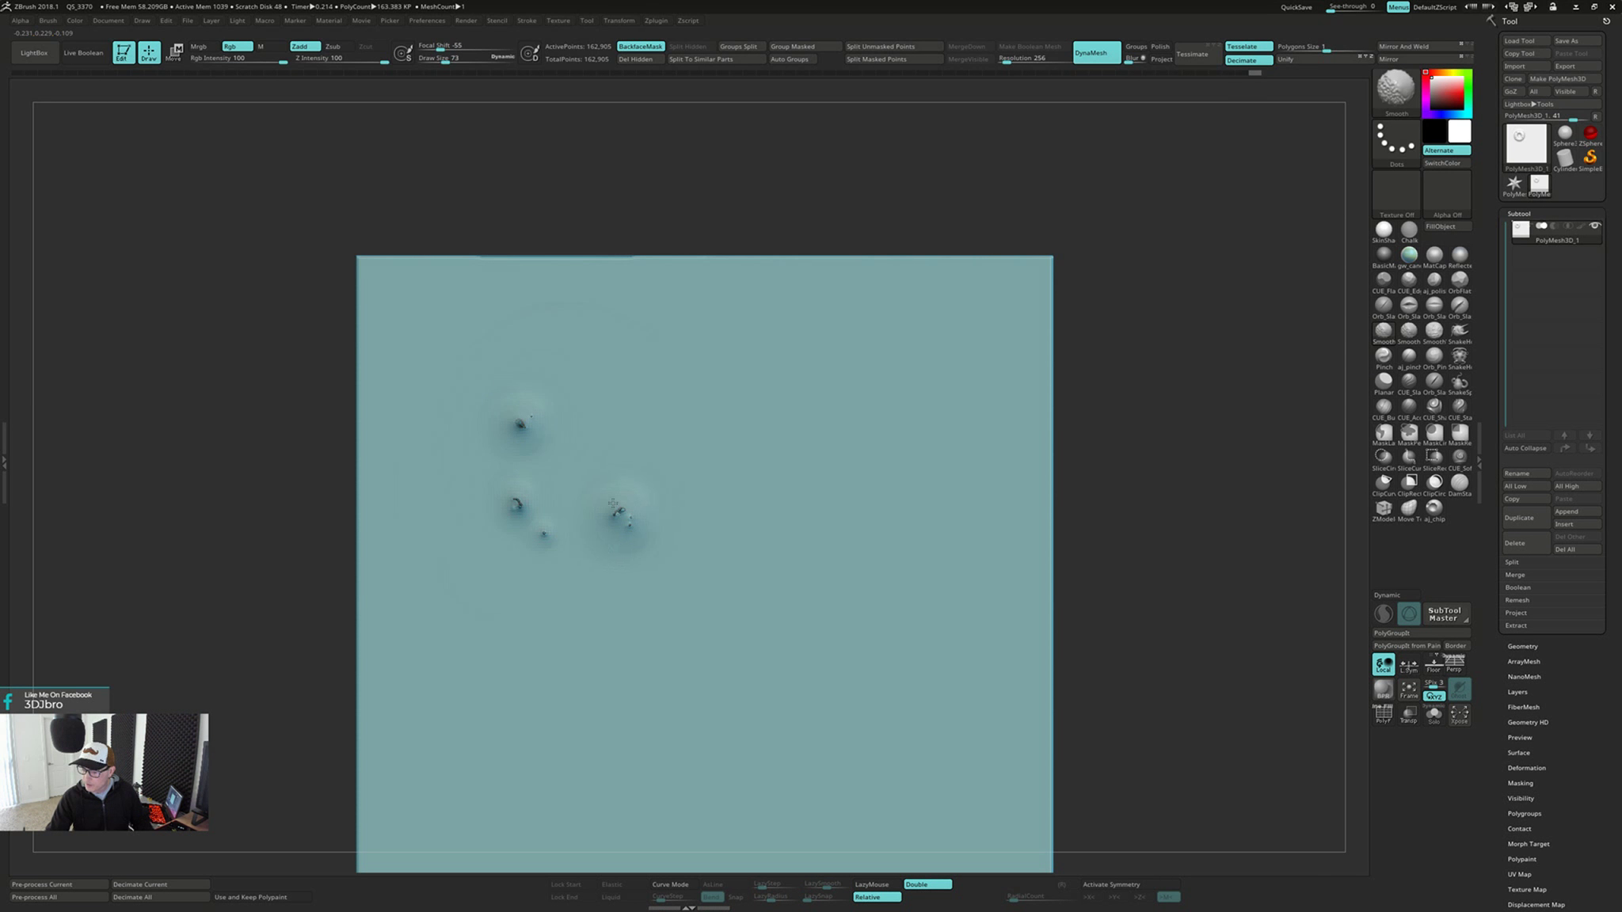
{"action": "left_click_drag", "start_coordinate": [526, 413], "coordinate": [529, 420], "text": "shift"}
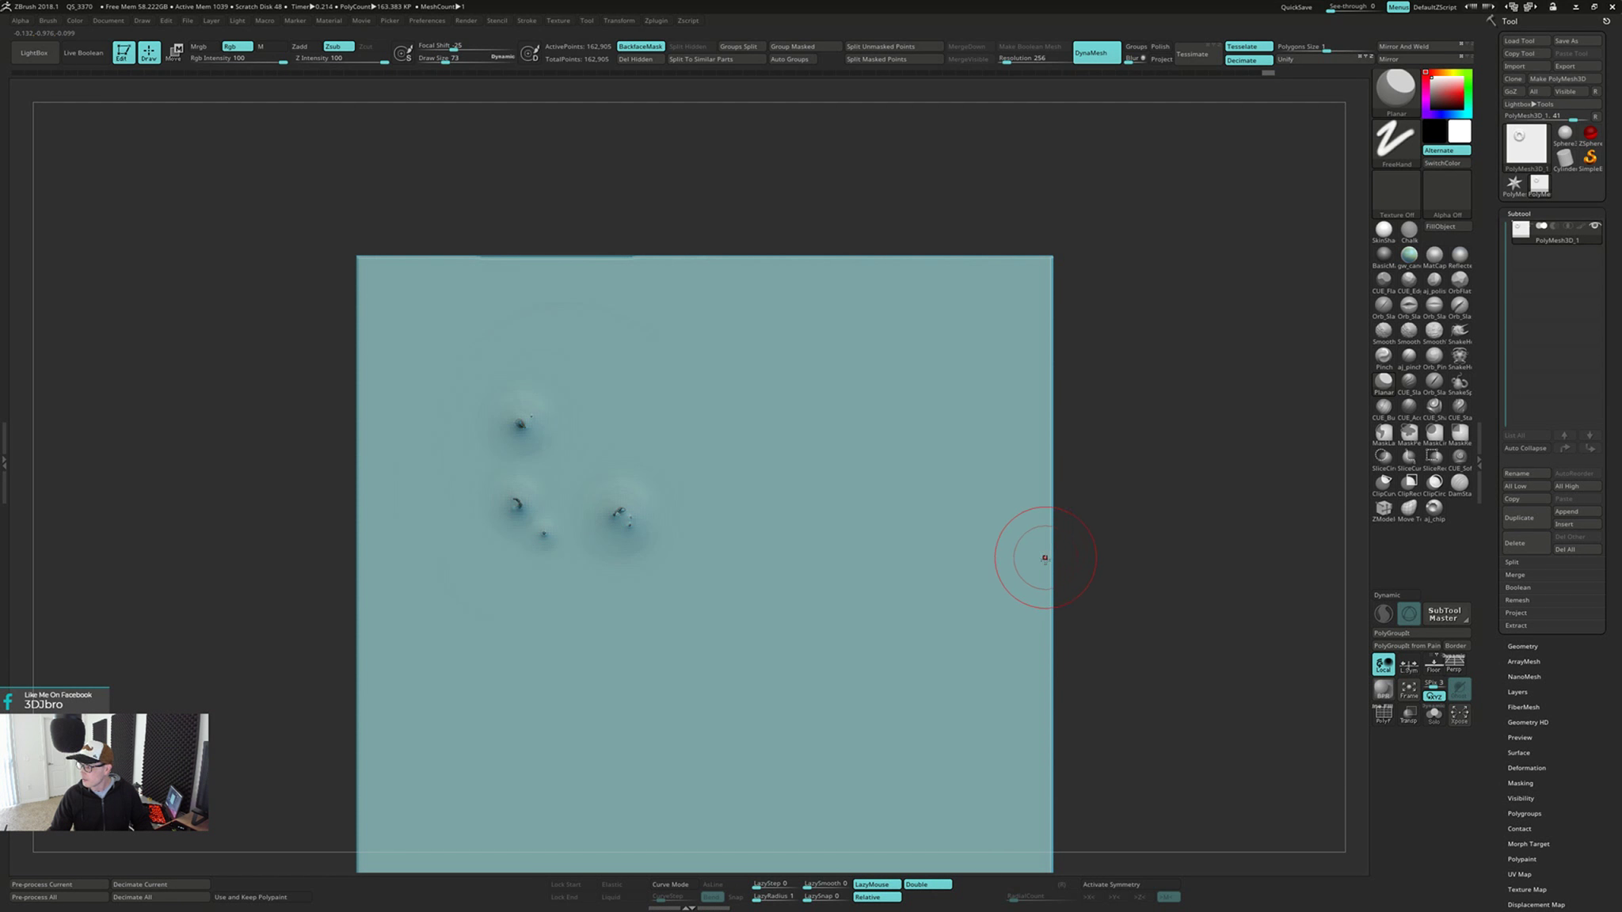
Swell the areas around the leftover pits using the Inflat brush, and remesh the plate with DynaMesh
{"action": "key", "text": "b"}
{"action": "key", "text": "i"}
{"action": "key", "text": "n"}
{"action": "mouse_move", "coordinate": [621, 520]}
{"action": "left_mouse_down"}
{"action": "mouse_move", "coordinate": [531, 529]}
{"action": "mouse_move", "coordinate": [510, 502]}
{"action": "left_mouse_up"}
{"action": "left_click_drag", "start_coordinate": [525, 421], "coordinate": [528, 420]}
{"action": "right_click_drag", "start_coordinate": [567, 415], "coordinate": [653, 402]}
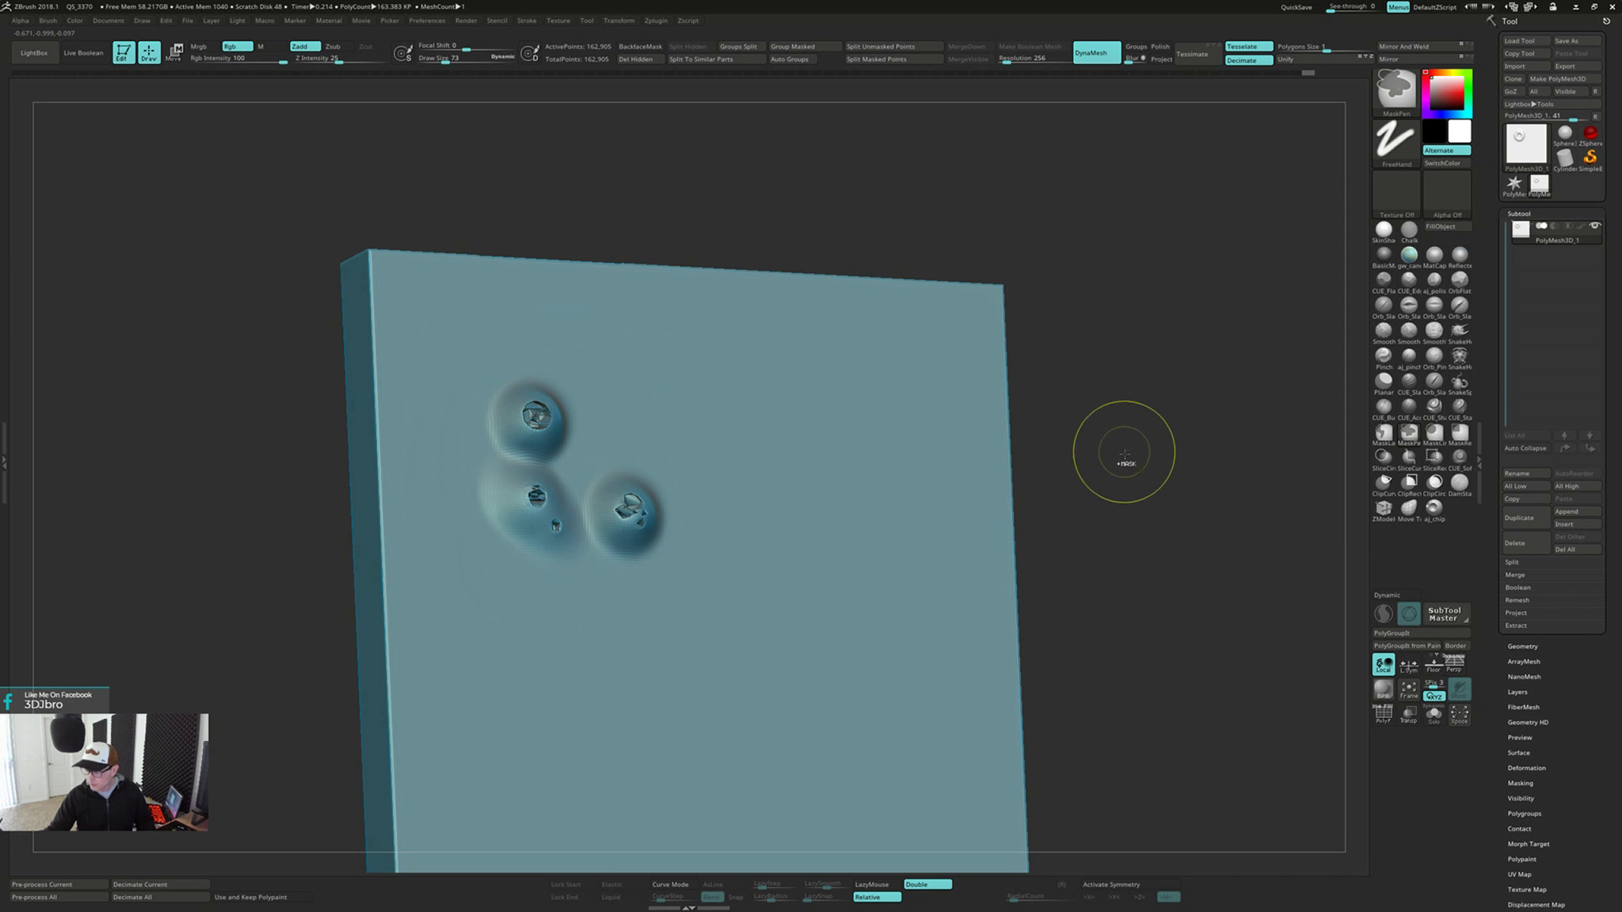
{"action": "left_click_drag", "start_coordinate": [1124, 453], "coordinate": [1110, 526], "text": "ctrl"}
Smooth and further inflate the pit centres until the bulges close, remeshing the plate with DynaMesh between passes
{"action": "mouse_move", "coordinate": [632, 504]}
{"action": "left_mouse_down", "text": "shift"}
{"action": "mouse_move", "coordinate": [623, 515]}
{"action": "mouse_move", "coordinate": [536, 415]}
{"action": "left_mouse_up", "text": "shift"}
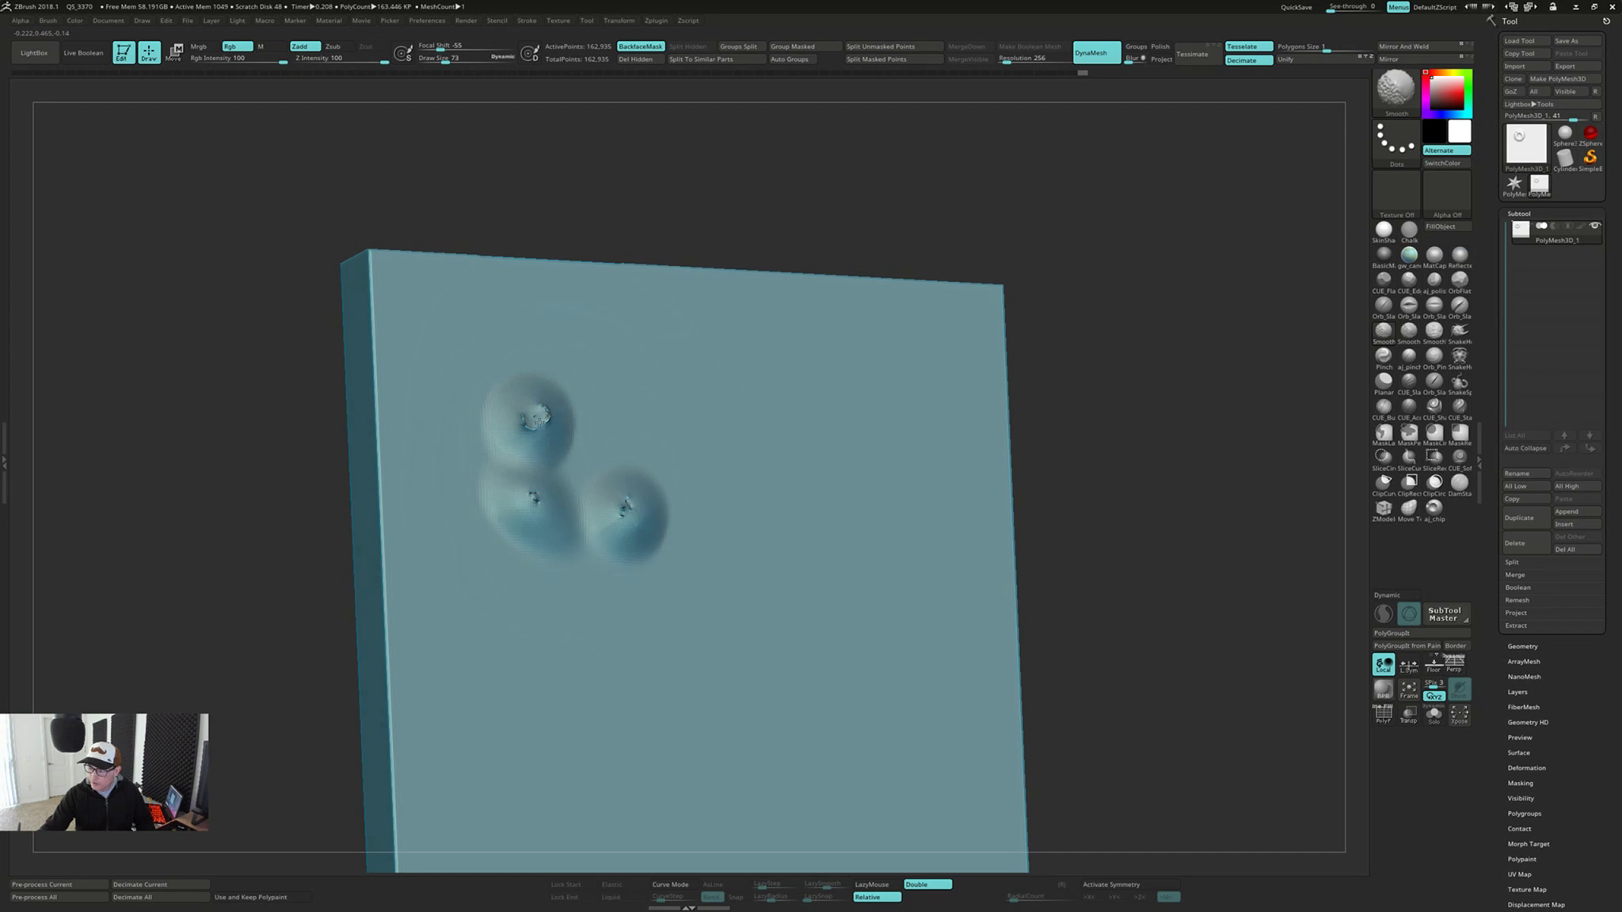
{"action": "left_click_drag", "start_coordinate": [1111, 447], "coordinate": [1119, 529], "text": "ctrl"}
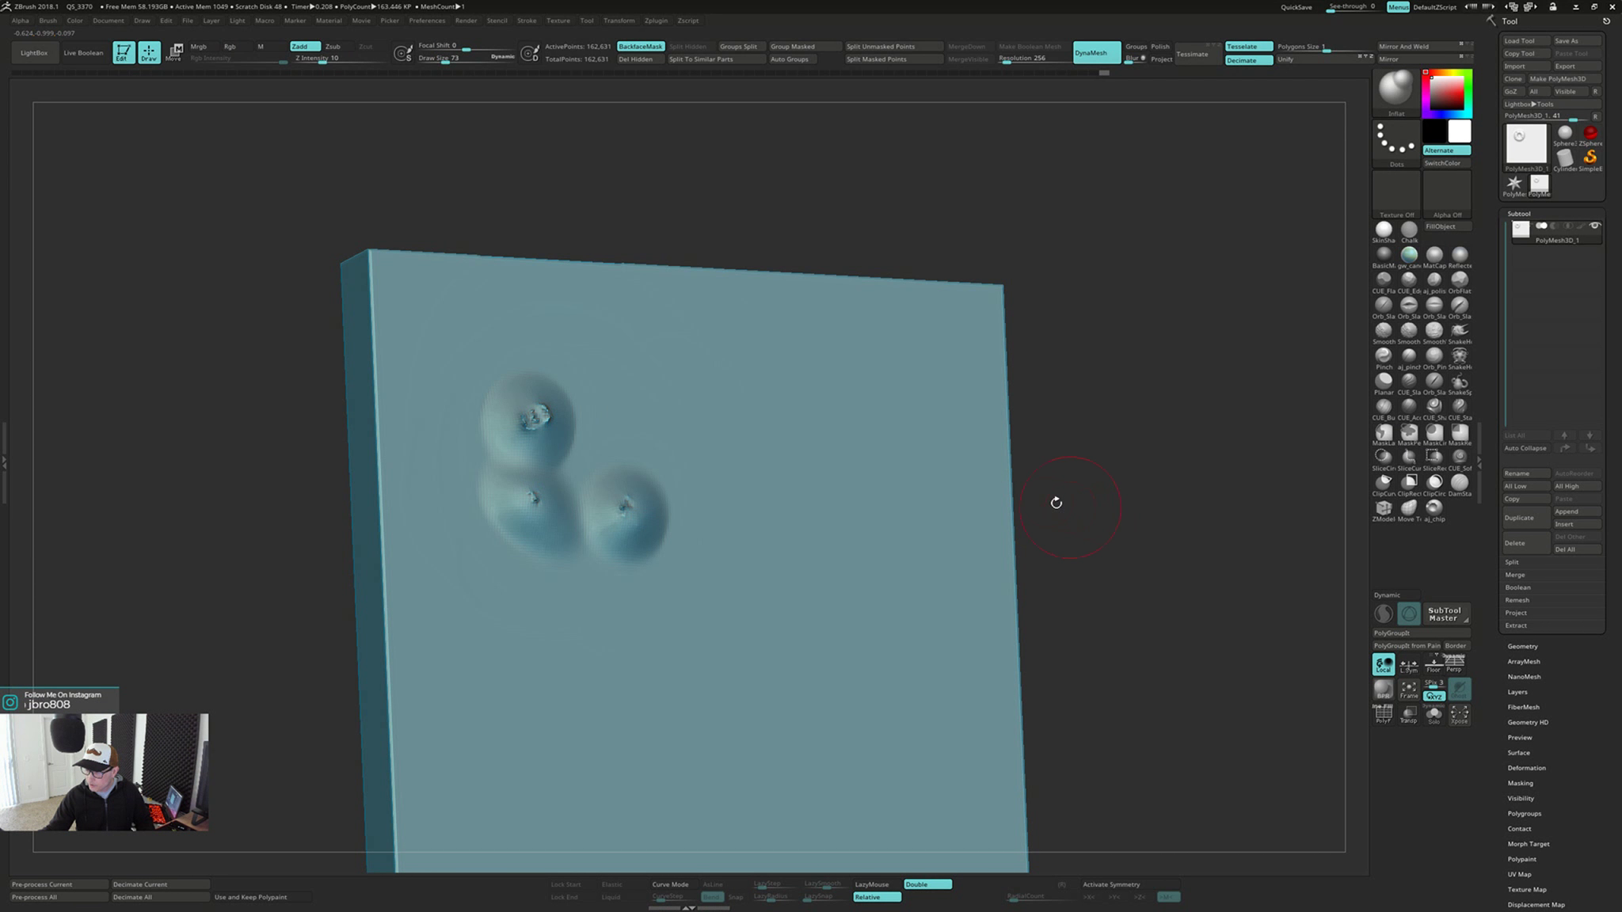
{"action": "left_click_drag", "start_coordinate": [541, 415], "coordinate": [545, 426], "text": "shift"}
{"action": "mouse_move", "coordinate": [531, 502]}
{"action": "left_mouse_down", "text": "shift"}
{"action": "mouse_move", "coordinate": [624, 505]}
{"action": "mouse_move", "coordinate": [538, 504]}
{"action": "left_mouse_up", "text": "shift"}
{"action": "left_click_drag", "start_coordinate": [538, 415], "coordinate": [547, 417]}
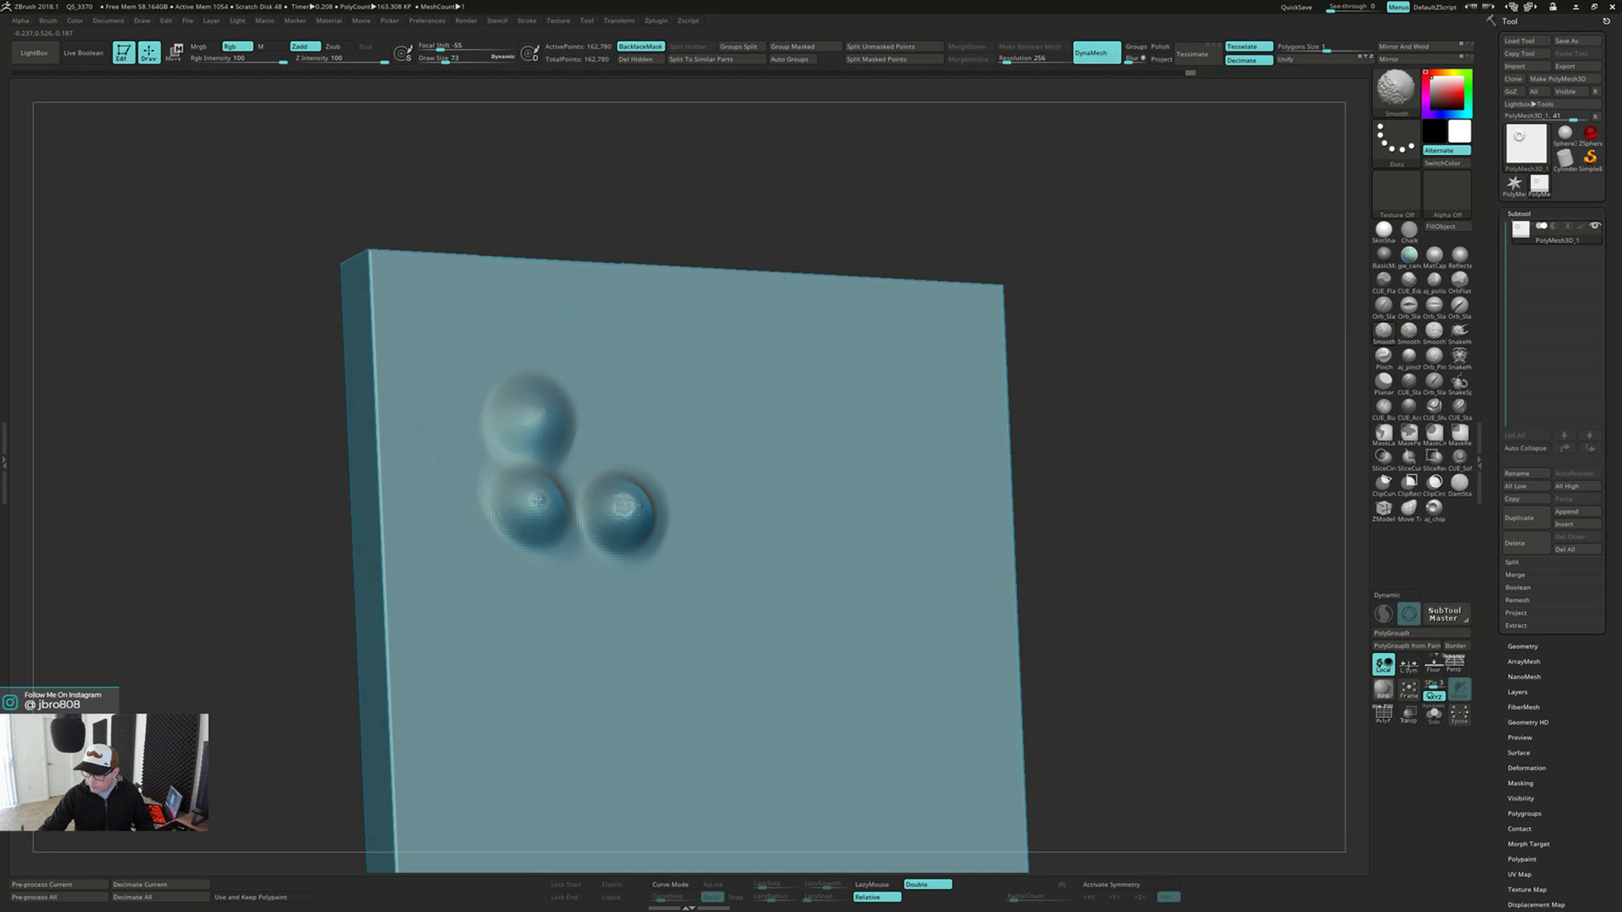
{"action": "left_click_drag", "start_coordinate": [633, 502], "coordinate": [634, 499], "text": "shift"}
{"action": "left_click_drag", "start_coordinate": [1132, 475], "coordinate": [1069, 480]}
Undo the last stroke, switch to the Planar brush, and flatten the inflated bulges level with the plate face
{"action": "left_click_drag", "start_coordinate": [661, 432], "coordinate": [634, 539]}
{"action": "key", "text": "ctrl+z"}
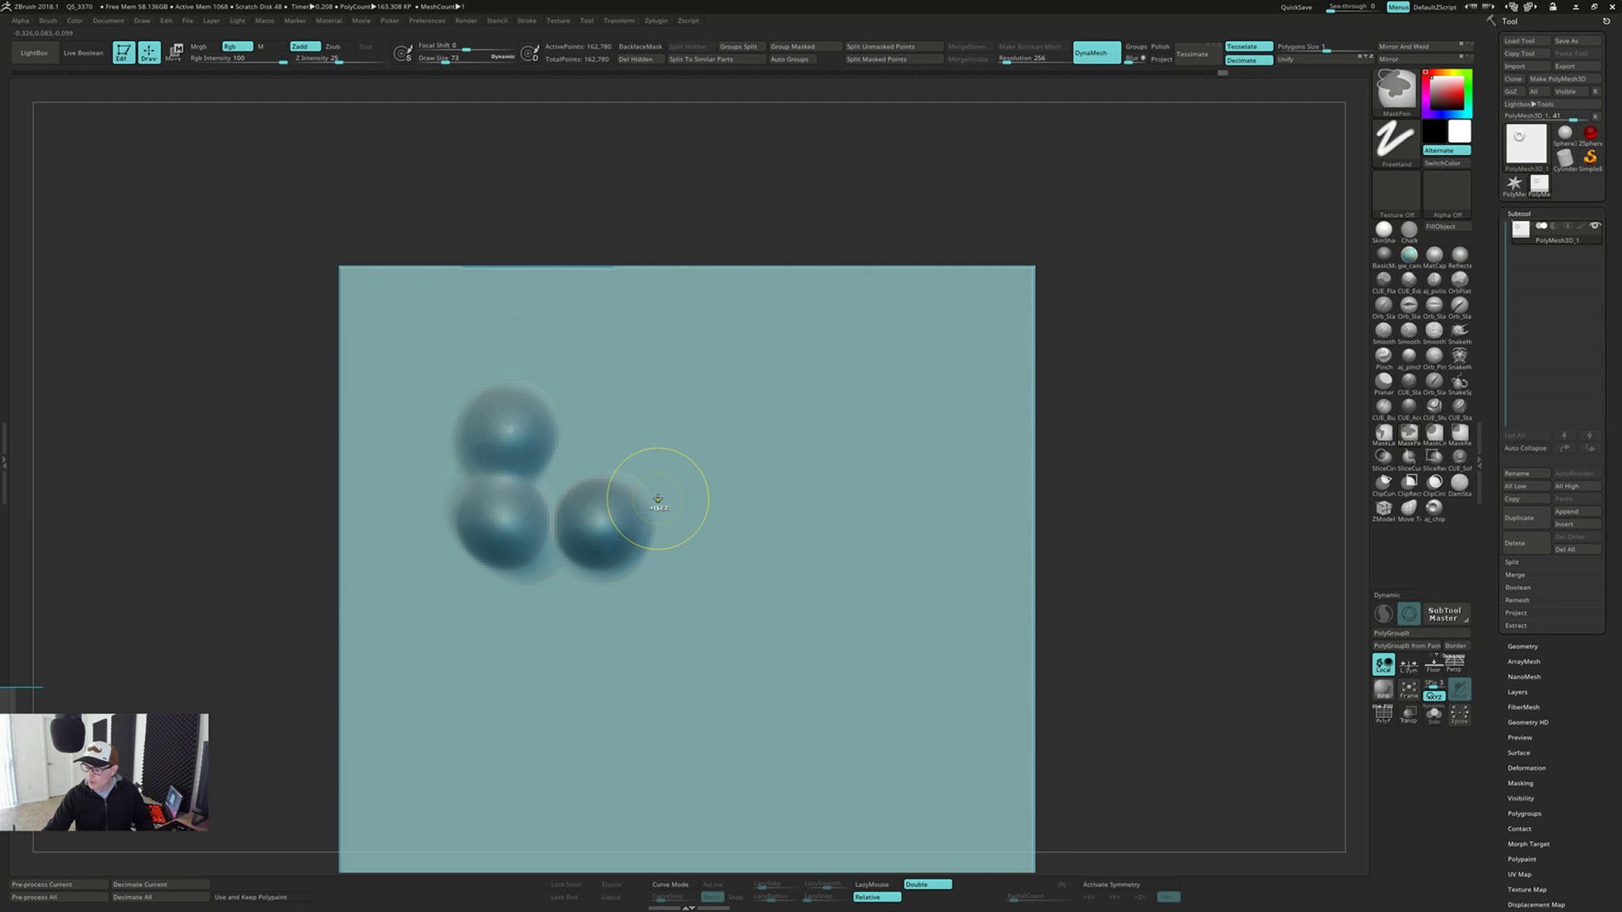
{"action": "left_click", "coordinate": [1383, 384]}
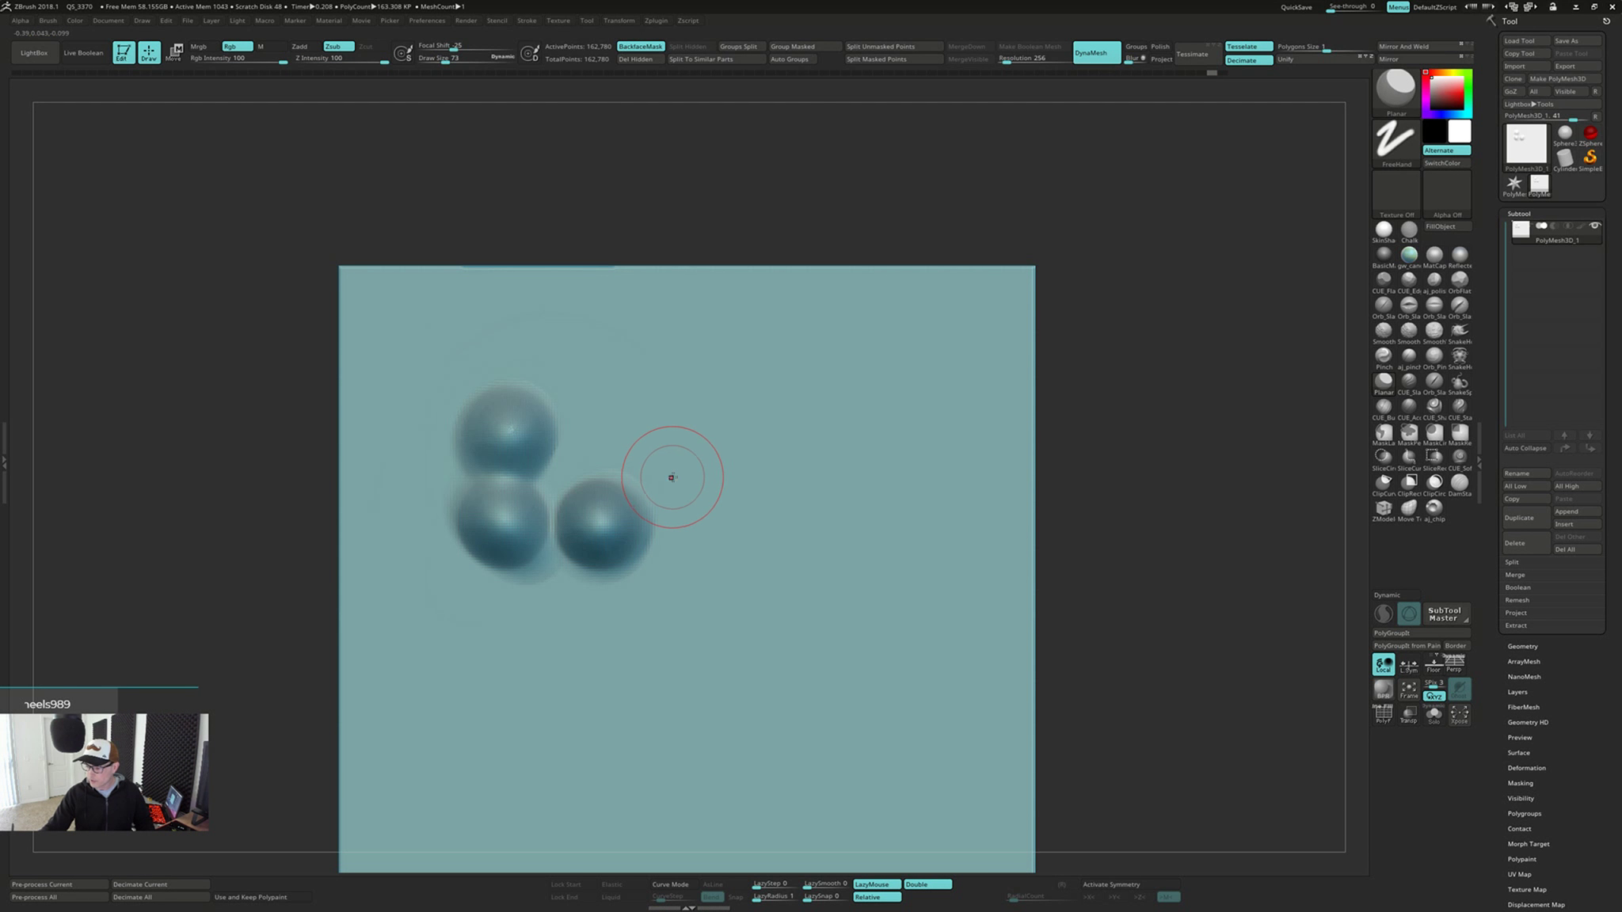
{"action": "mouse_move", "coordinate": [671, 478]}
{"action": "left_mouse_down"}
{"action": "mouse_move", "coordinate": [615, 590]}
{"action": "mouse_move", "coordinate": [629, 464]}
{"action": "mouse_move", "coordinate": [526, 570]}
{"action": "mouse_move", "coordinate": [545, 537]}
{"action": "mouse_move", "coordinate": [456, 507]}
{"action": "mouse_move", "coordinate": [554, 413]}
{"action": "mouse_move", "coordinate": [489, 448]}
{"action": "left_mouse_up"}
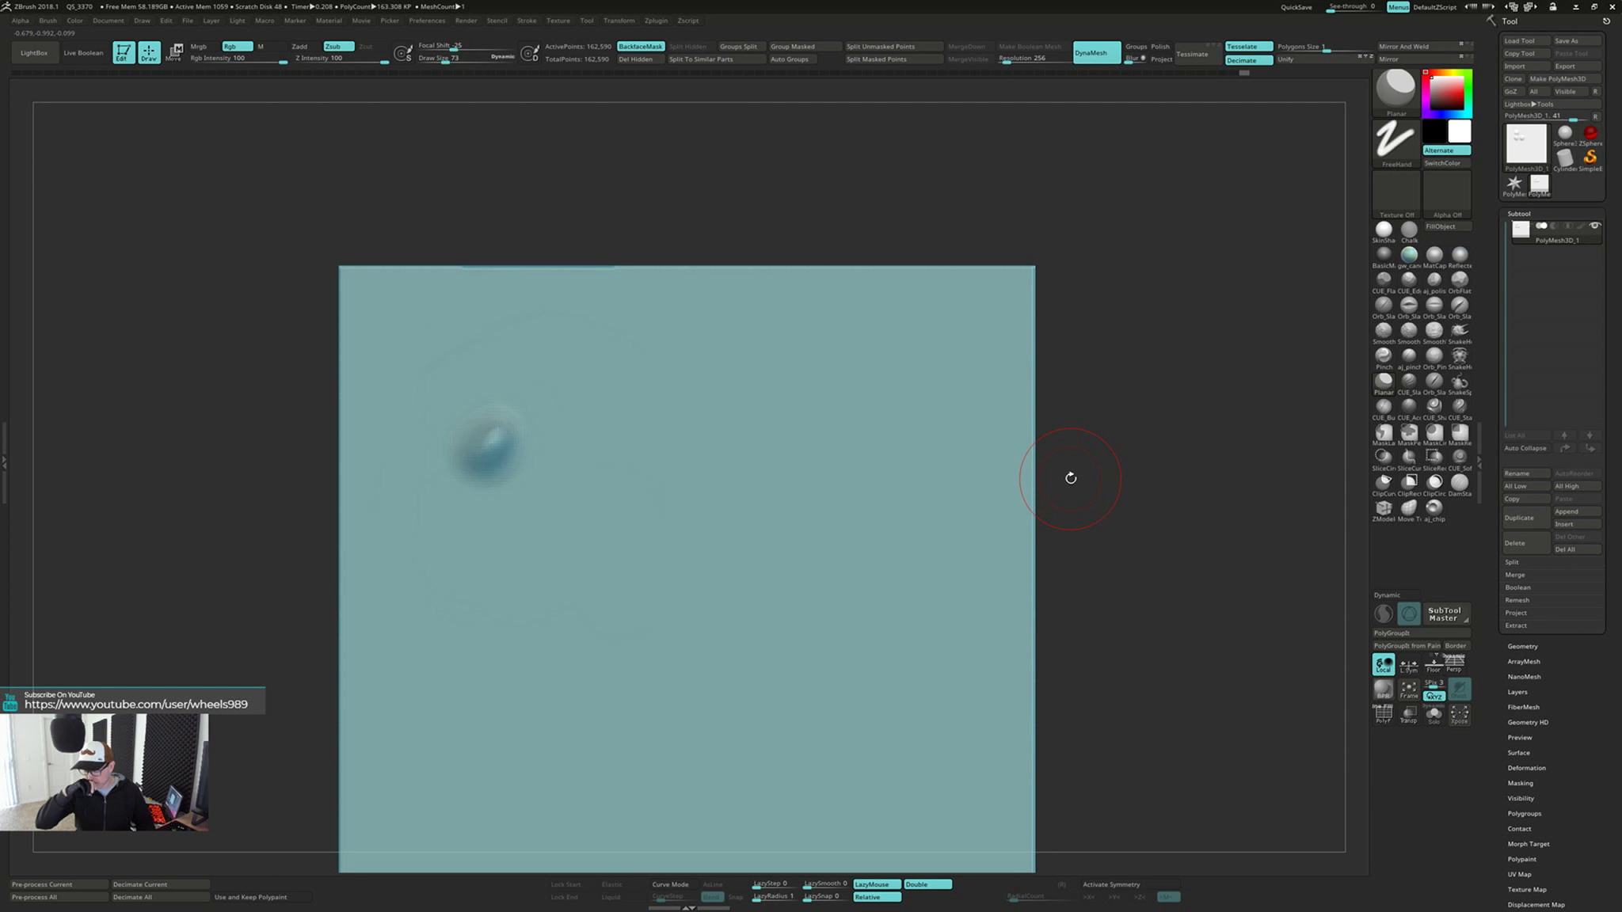
{"action": "left_click_drag", "start_coordinate": [535, 376], "coordinate": [518, 475]}
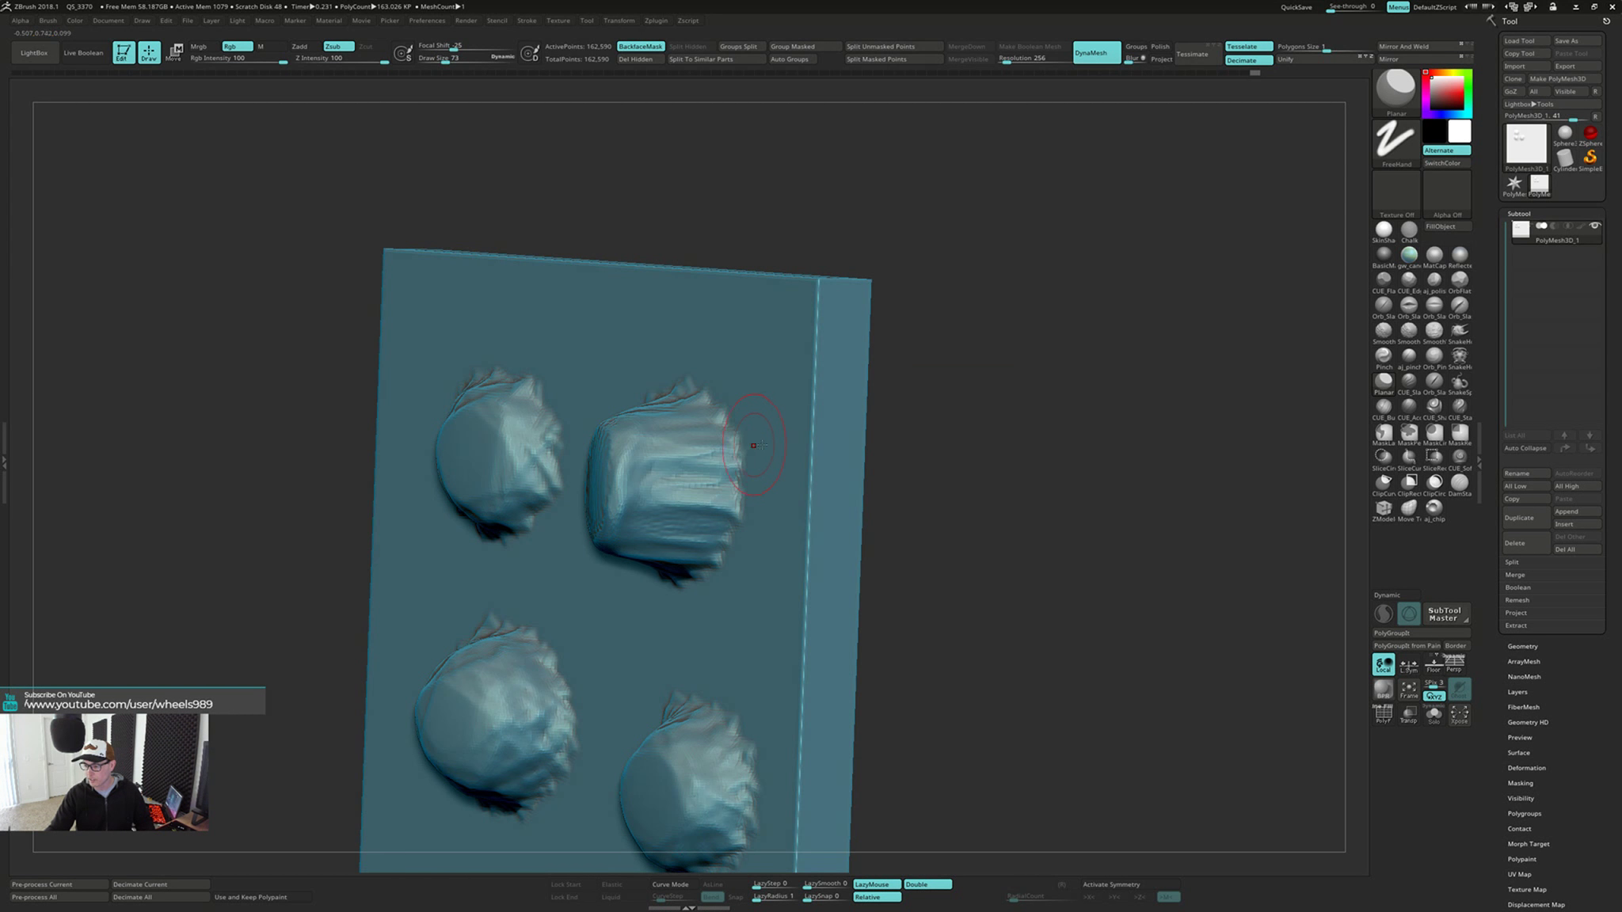
{"action": "mouse_move", "coordinate": [985, 539]}
{"action": "left_mouse_down"}
{"action": "mouse_move", "coordinate": [953, 469]}
{"action": "mouse_move", "coordinate": [931, 657]}
{"action": "mouse_move", "coordinate": [958, 538]}
{"action": "left_mouse_up"}
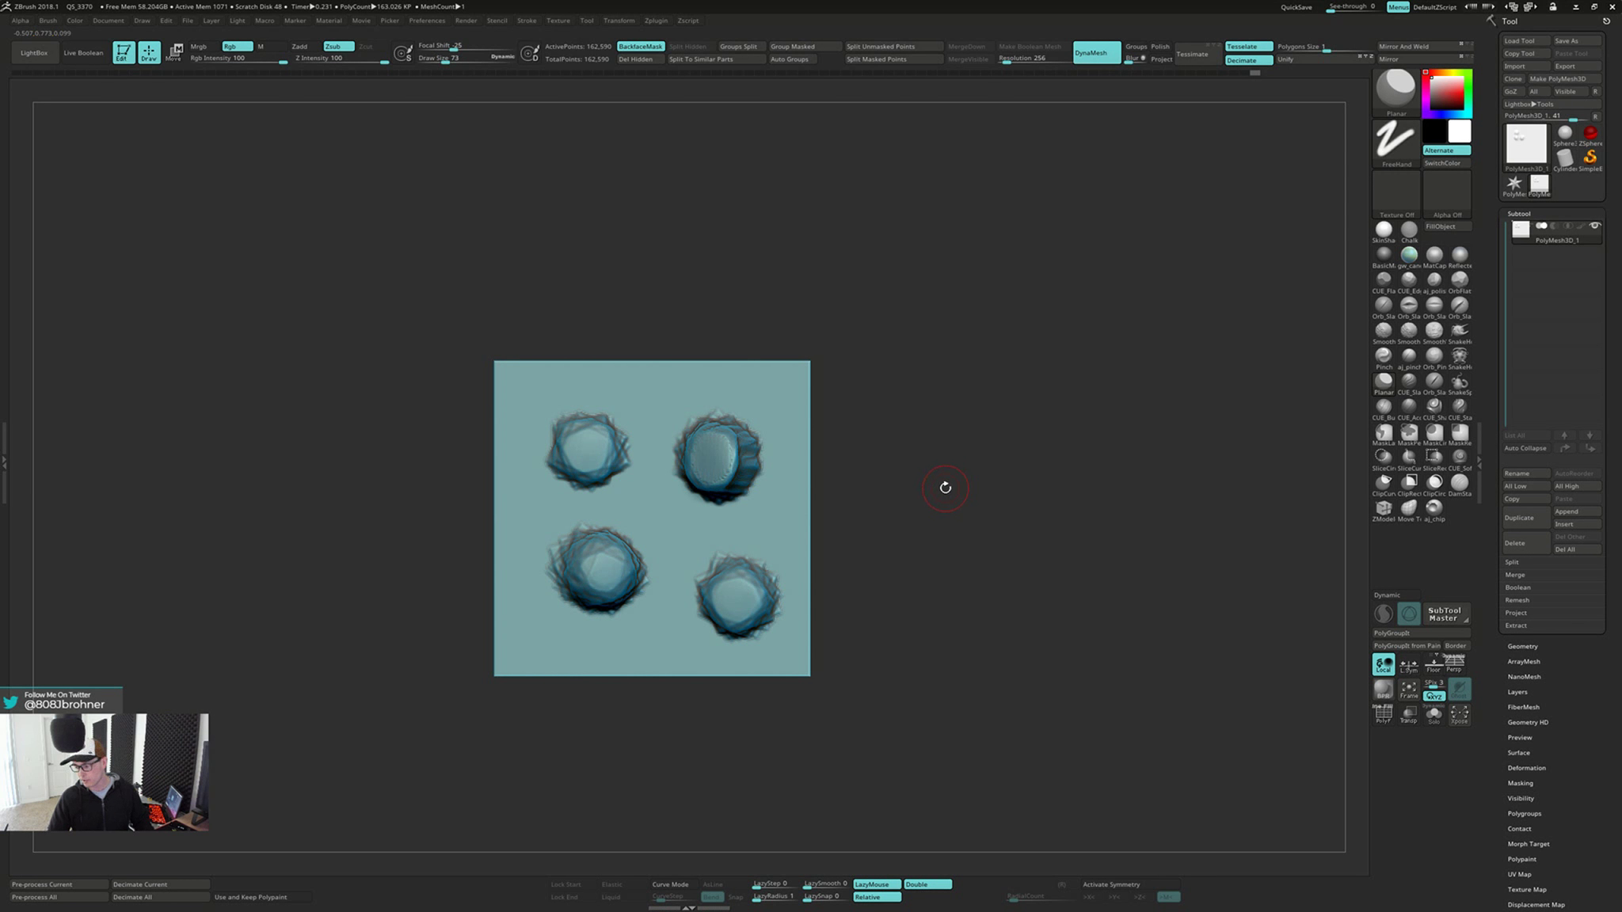
{"action": "left_click_drag", "start_coordinate": [946, 487], "coordinate": [891, 503], "text": "alt"}
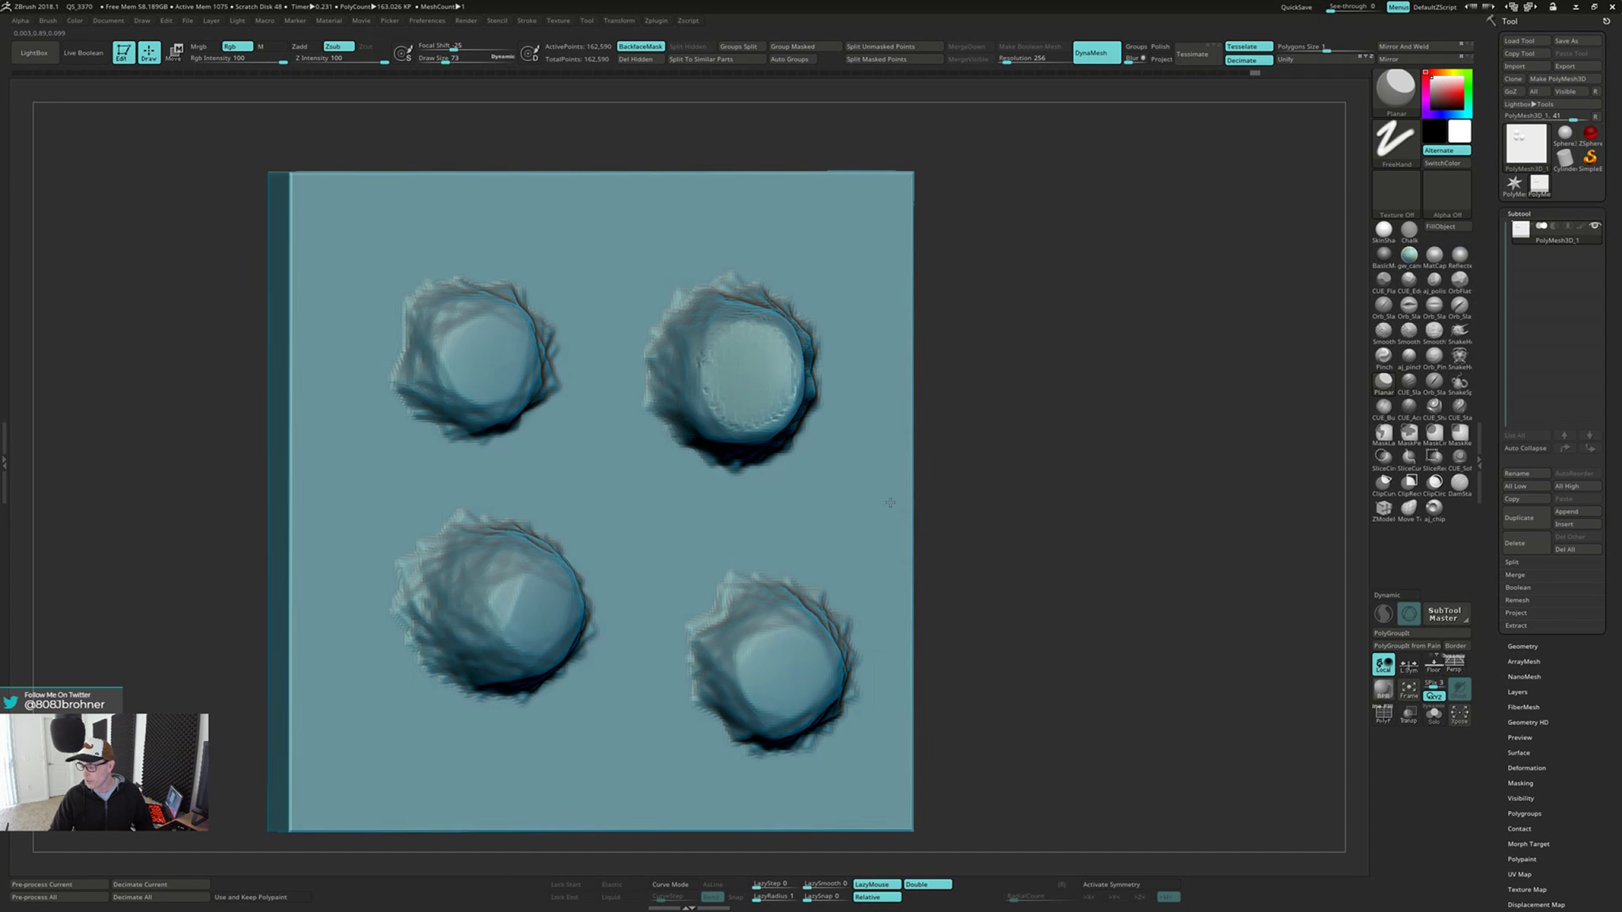
{"action": "mouse_move", "coordinate": [890, 503]}
{"action": "right_mouse_down", "text": "shift"}
{"action": "mouse_move", "coordinate": [872, 521]}
{"action": "mouse_move", "coordinate": [872, 484]}
{"action": "mouse_move", "coordinate": [860, 538]}
{"action": "mouse_move", "coordinate": [836, 515]}
{"action": "mouse_move", "coordinate": [860, 523]}
{"action": "mouse_move", "coordinate": [859, 509]}
{"action": "mouse_move", "coordinate": [832, 521]}
{"action": "right_mouse_up", "text": "shift"}
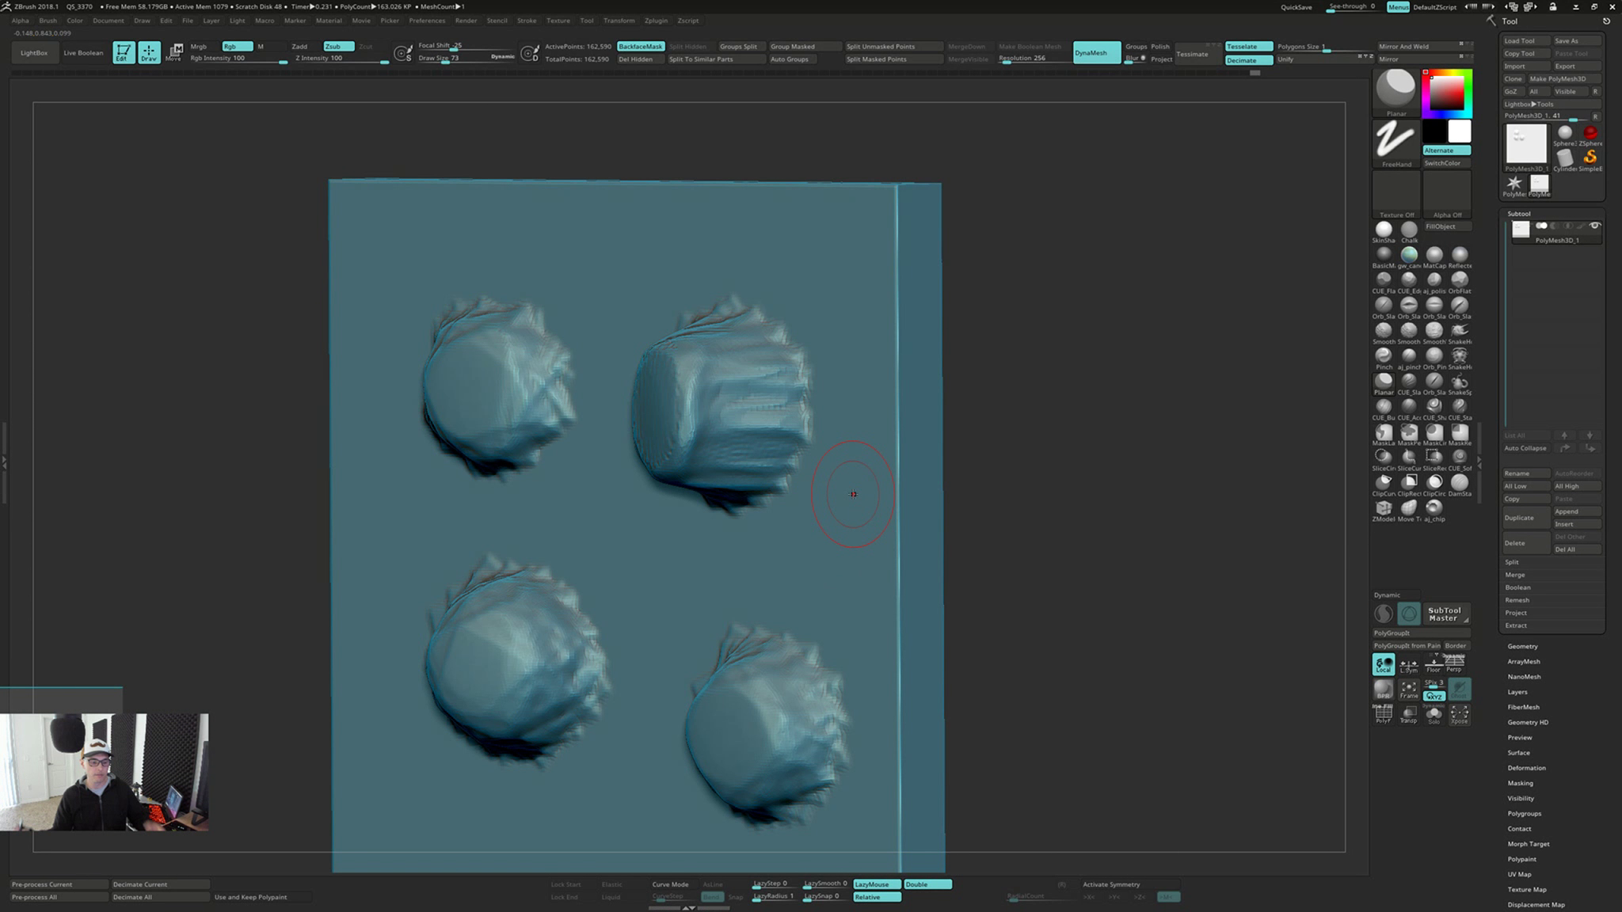
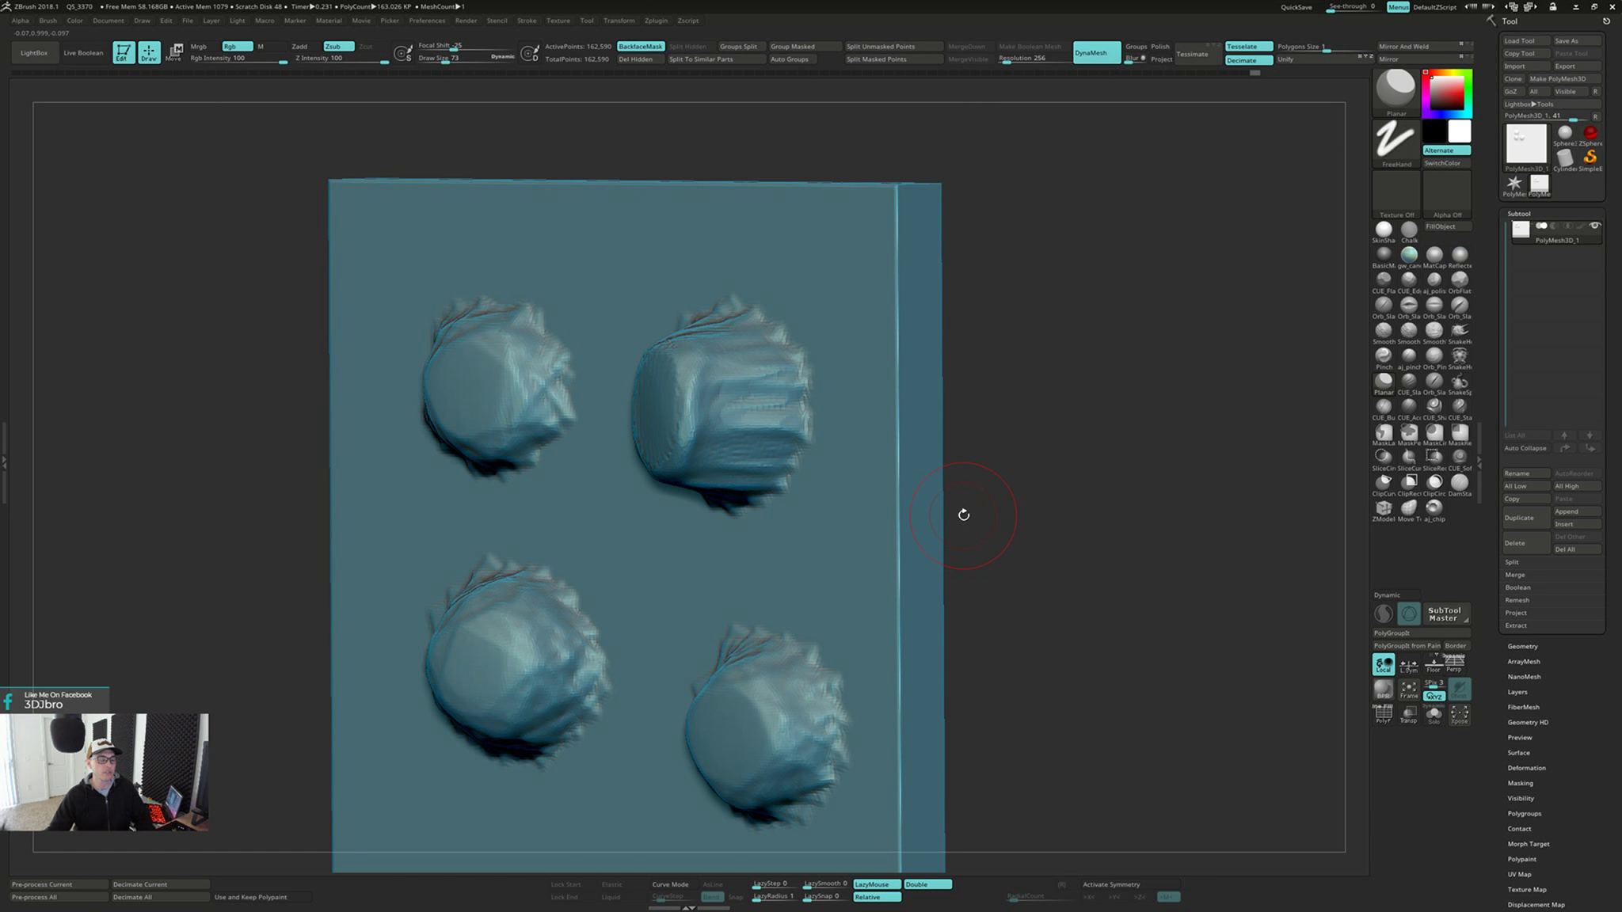
Try flattening a bump on the plate's back face with the Planar brush at draw size 130
{"action": "mouse_move", "coordinate": [964, 515]}
{"action": "left_mouse_down", "text": "shift"}
{"action": "mouse_move", "coordinate": [1056, 528]}
{"action": "mouse_move", "coordinate": [1049, 539]}
{"action": "mouse_move", "coordinate": [1035, 467]}
{"action": "mouse_move", "coordinate": [980, 526]}
{"action": "mouse_move", "coordinate": [963, 626]}
{"action": "mouse_move", "coordinate": [990, 589]}
{"action": "mouse_move", "coordinate": [865, 641]}
{"action": "mouse_move", "coordinate": [1008, 596]}
{"action": "left_mouse_up", "text": "shift"}
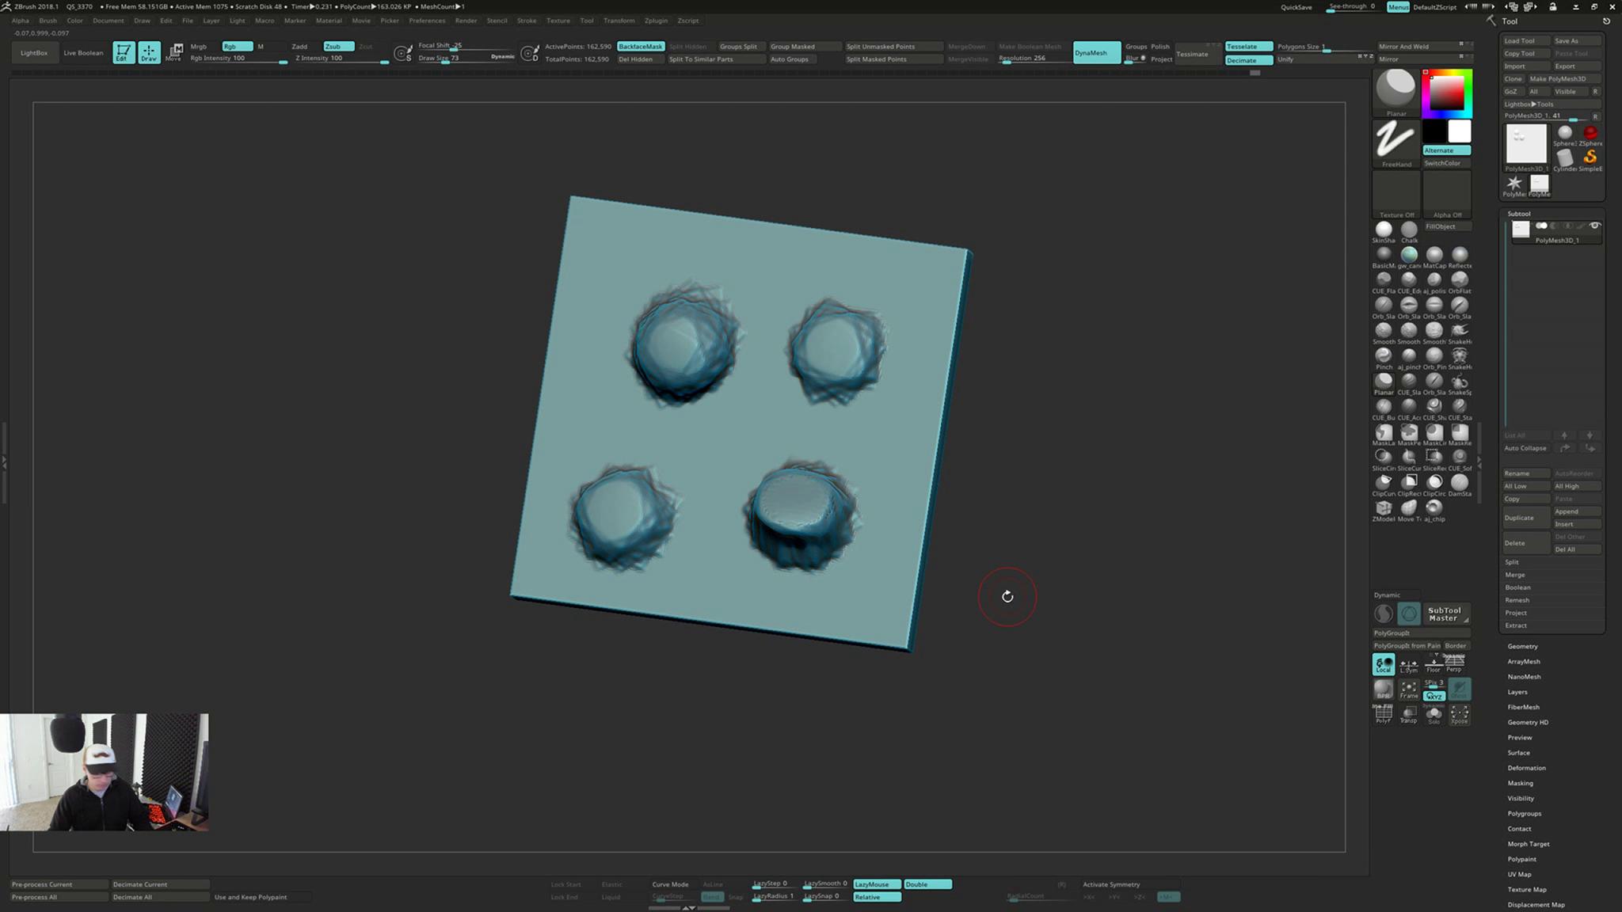
{"action": "left_click", "coordinate": [1392, 385]}
{"action": "key", "text": "s"}
{"action": "mouse_move", "coordinate": [902, 293]}
{"action": "left_mouse_down"}
{"action": "mouse_move", "coordinate": [880, 290]}
{"action": "mouse_move", "coordinate": [906, 294]}
{"action": "left_mouse_up"}
{"action": "key", "text": "s"}
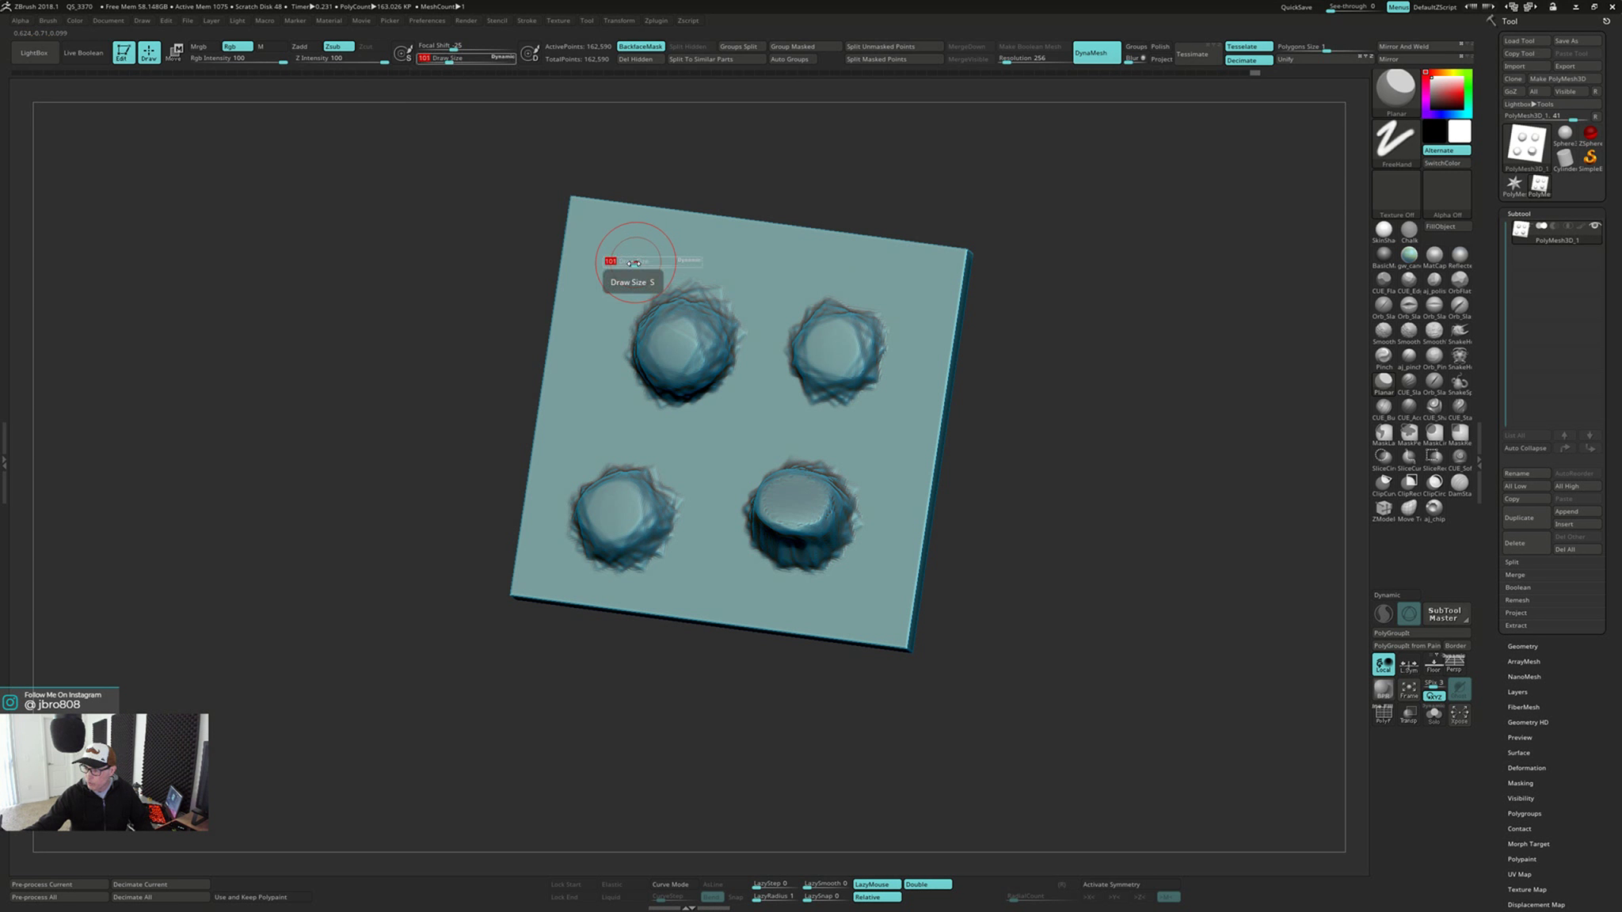
{"action": "left_click_drag", "start_coordinate": [635, 262], "coordinate": [628, 258]}
{"action": "left_click_drag", "start_coordinate": [624, 323], "coordinate": [713, 354]}
{"action": "key", "text": "ctrl+z"}
Smooth all four jagged bumps on the plate, enlarging the draw size to 237 after the first one
{"action": "key", "text": "shift"}
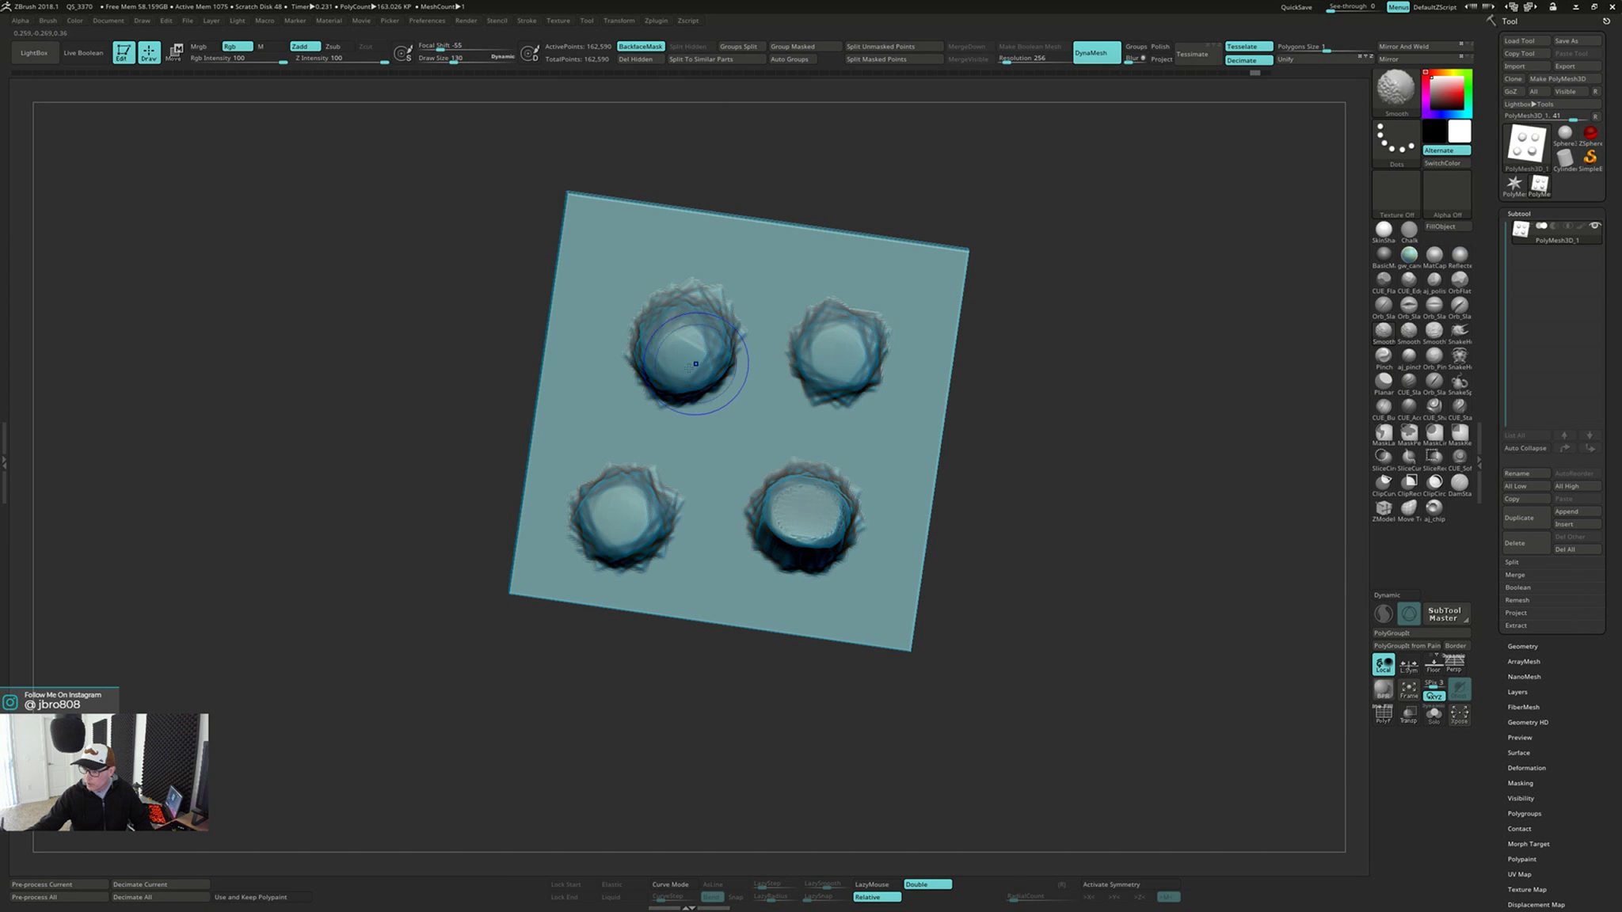
{"action": "key", "text": "s"}
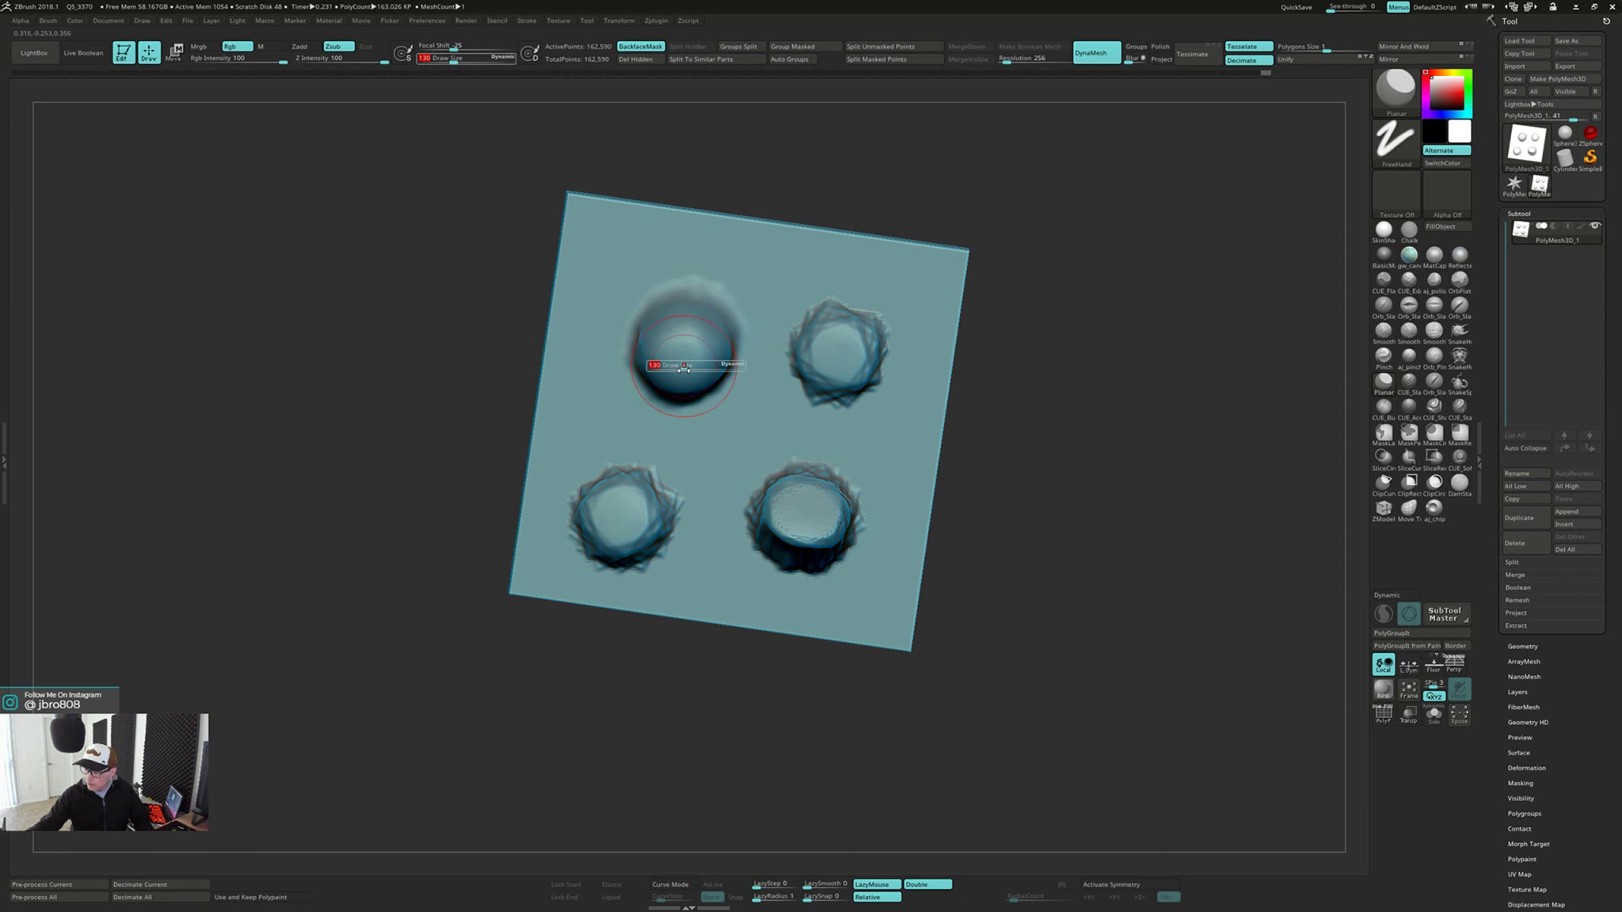
{"action": "left_click_drag", "start_coordinate": [684, 370], "coordinate": [706, 369]}
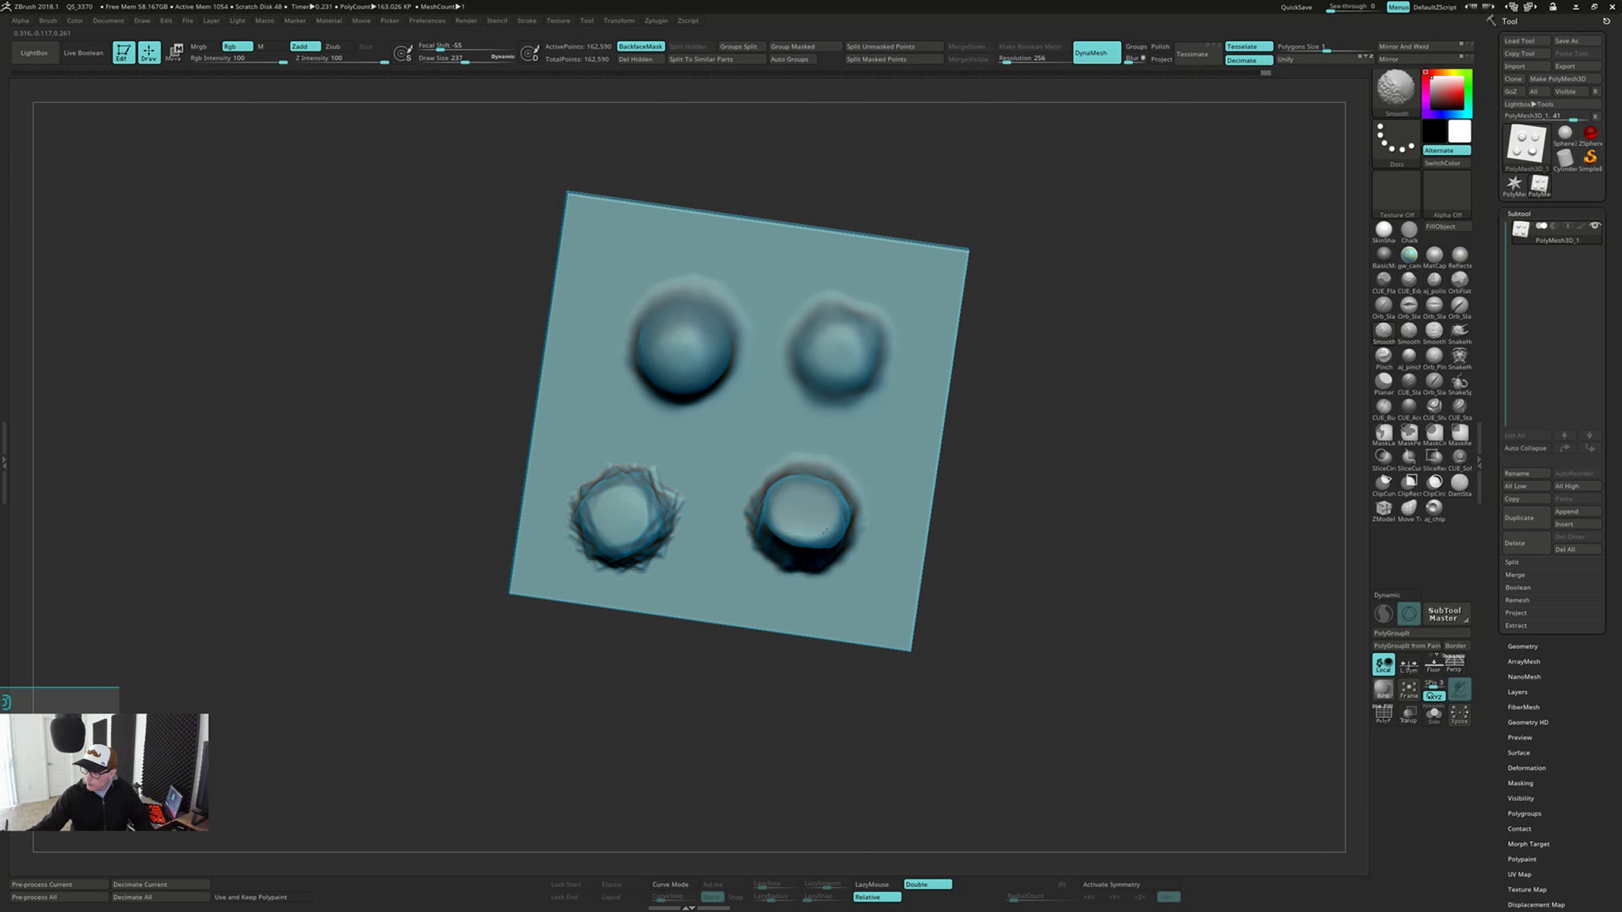
{"action": "left_click_drag", "start_coordinate": [826, 533], "coordinate": [784, 507], "text": "shift"}
{"action": "right_click_drag", "start_coordinate": [778, 496], "coordinate": [797, 457]}
{"action": "left_click_drag", "start_coordinate": [674, 514], "coordinate": [621, 514], "text": "shift"}
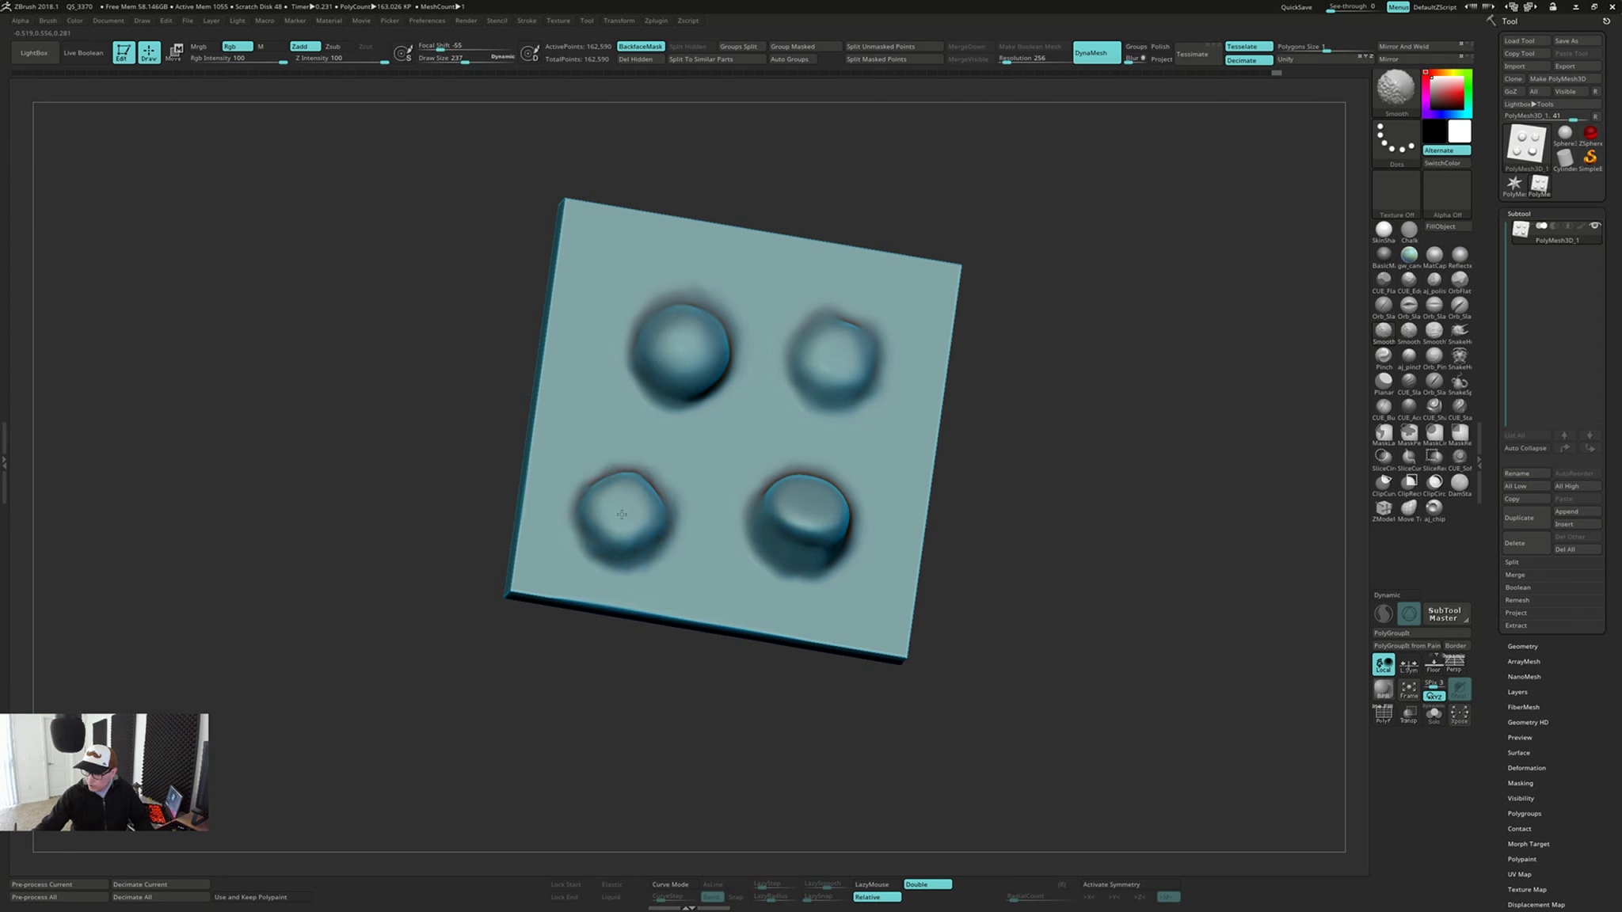
{"action": "right_click_drag", "start_coordinate": [673, 434], "coordinate": [663, 484]}
{"action": "left_click_drag", "start_coordinate": [638, 529], "coordinate": [622, 514], "text": "shift"}
Remesh the plate with DynaMesh, flatten the four bumps with the Planar brush, and clean up the face with smoothing and another remesh
{"action": "key", "text": "ctrl"}
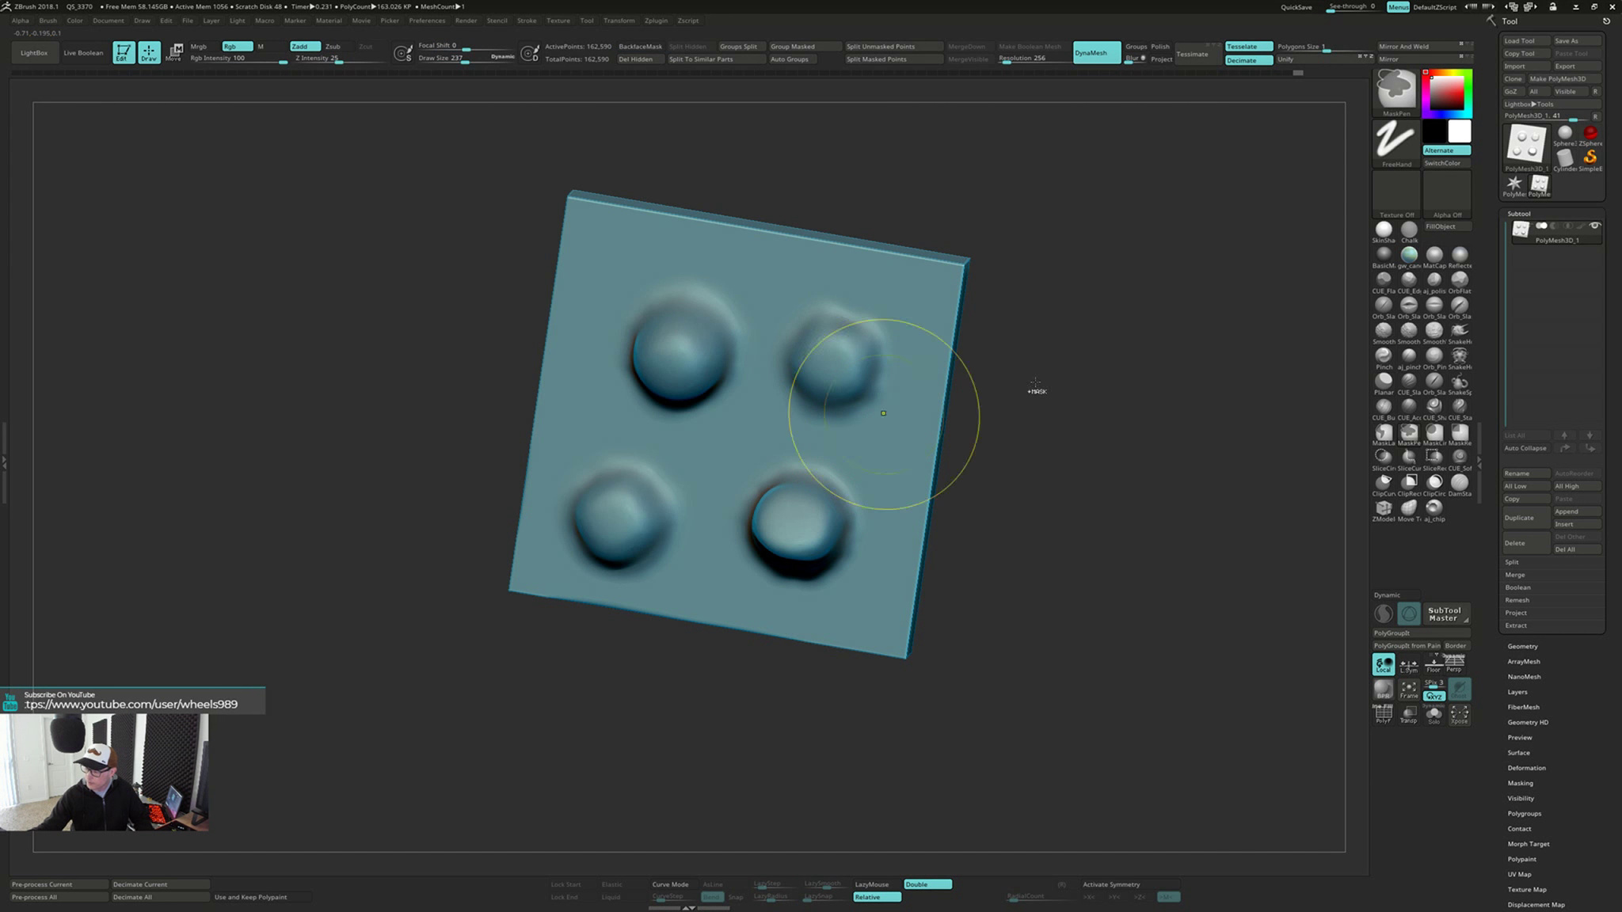
{"action": "right_click_drag", "start_coordinate": [1093, 532], "coordinate": [1058, 470], "text": "shift"}
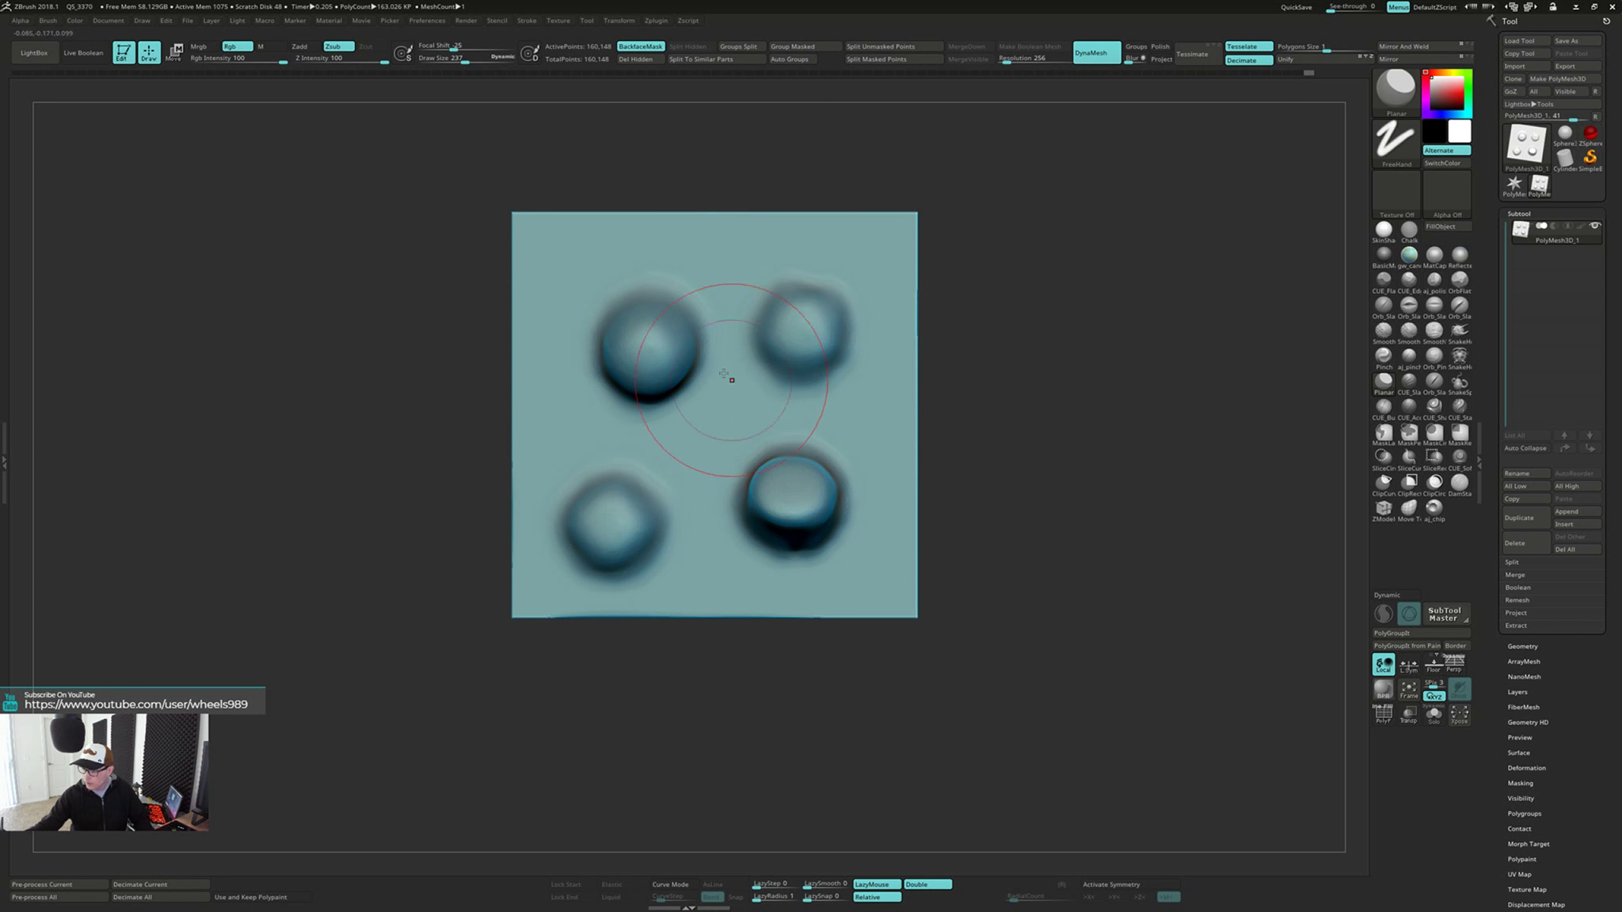
{"action": "mouse_move", "coordinate": [592, 273]}
{"action": "left_mouse_down", "text": "shift"}
{"action": "mouse_move", "coordinate": [645, 350]}
{"action": "mouse_move", "coordinate": [795, 286]}
{"action": "mouse_move", "coordinate": [784, 483]}
{"action": "mouse_move", "coordinate": [768, 459]}
{"action": "mouse_move", "coordinate": [601, 523]}
{"action": "left_mouse_up", "text": "shift"}
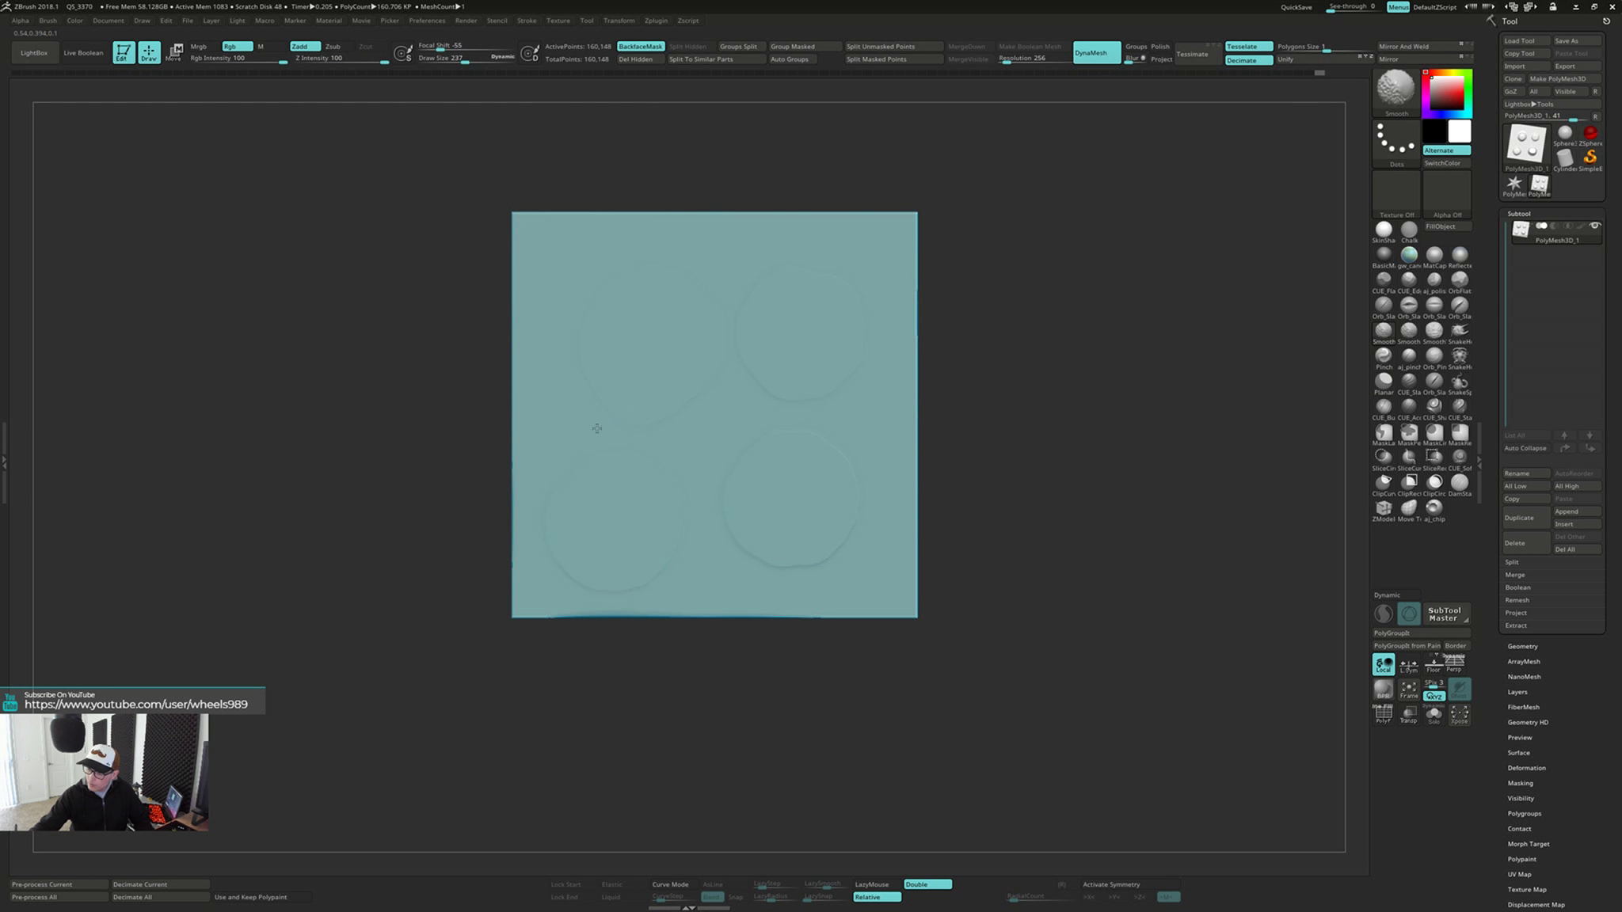
{"action": "mouse_move", "coordinate": [815, 541]}
{"action": "left_mouse_down", "text": "shift"}
{"action": "mouse_move", "coordinate": [697, 570]}
{"action": "mouse_move", "coordinate": [603, 327]}
{"action": "left_mouse_up", "text": "shift"}
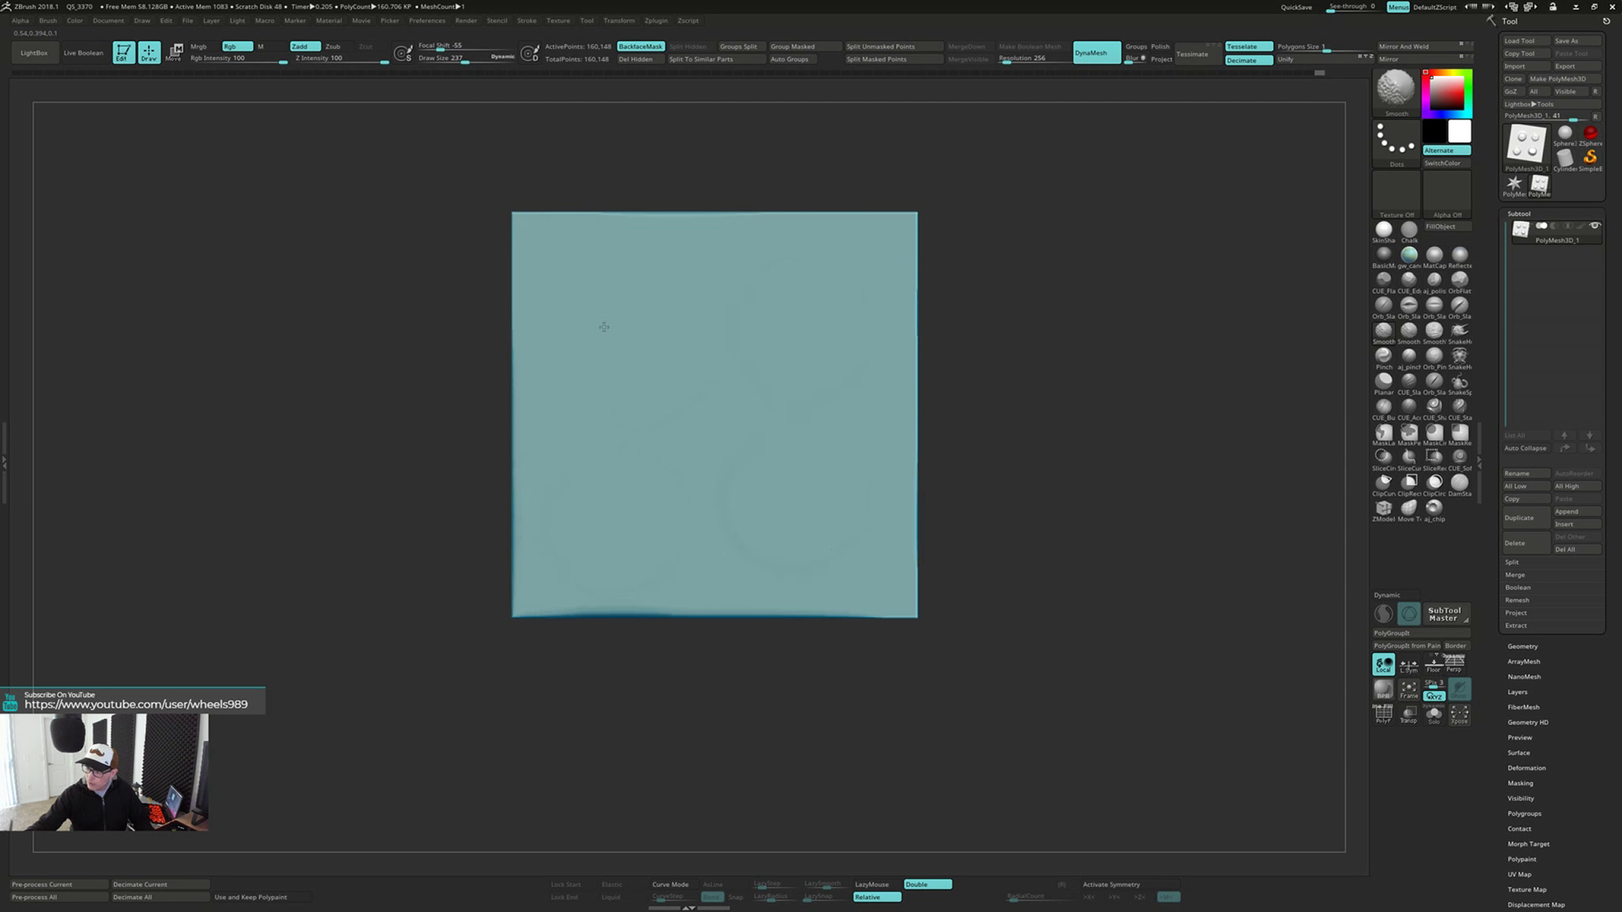
{"action": "mouse_move", "coordinate": [1033, 532]}
{"action": "left_mouse_down"}
{"action": "mouse_move", "coordinate": [938, 510]}
{"action": "mouse_move", "coordinate": [1032, 495]}
{"action": "mouse_move", "coordinate": [1018, 543]}
{"action": "mouse_move", "coordinate": [963, 518]}
{"action": "mouse_move", "coordinate": [960, 552]}
{"action": "left_mouse_up"}
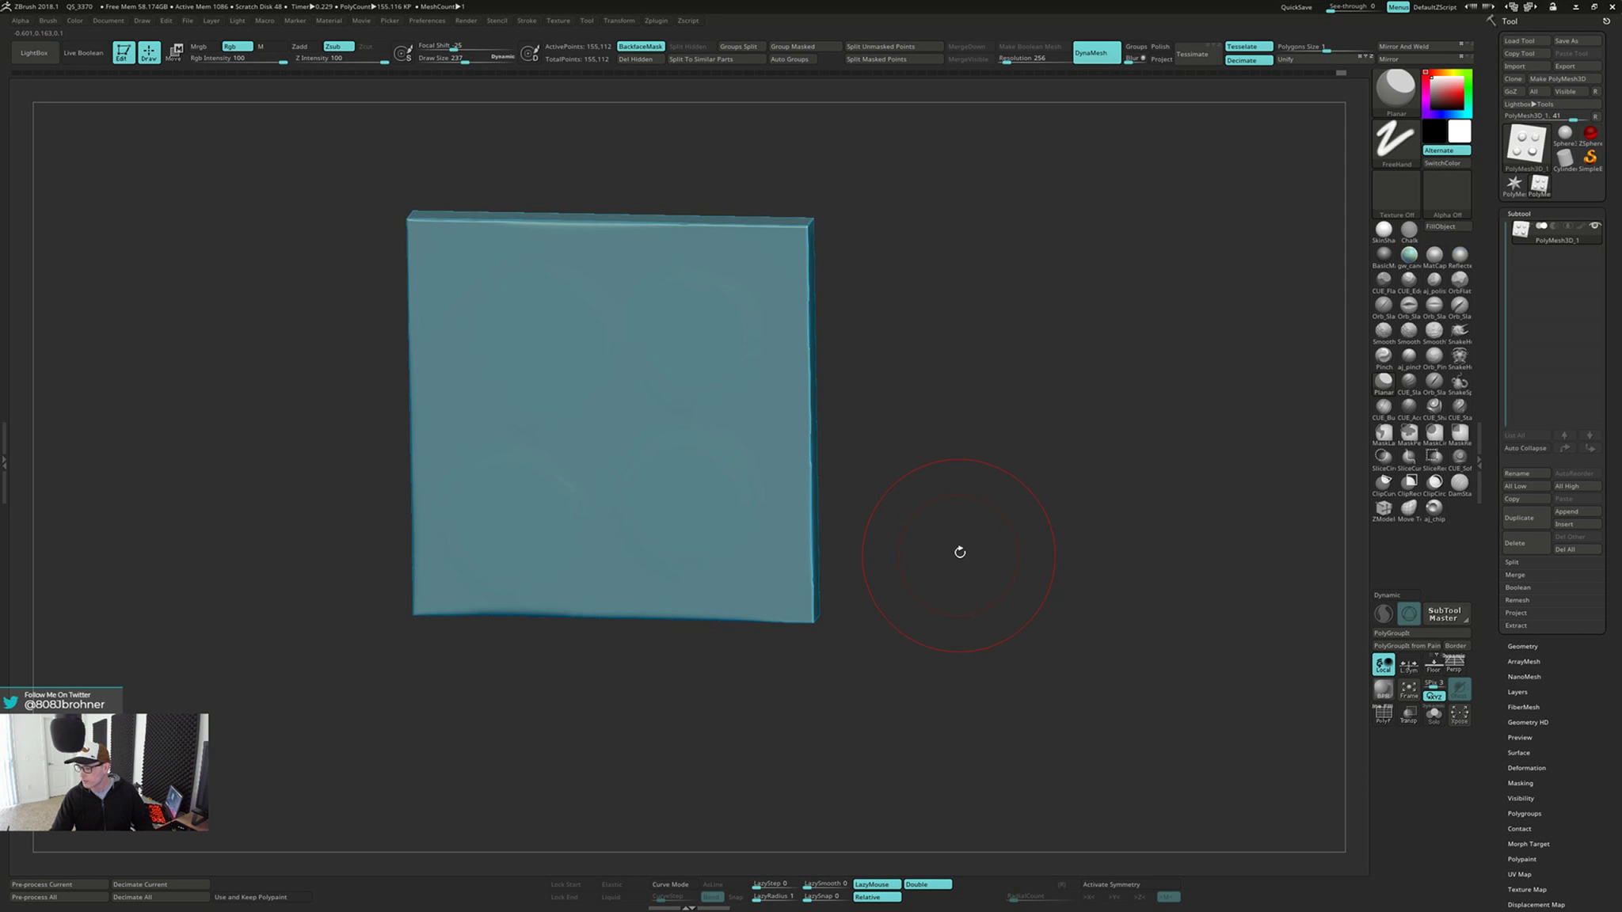
Switch to the ClayBuildup brush and try a small mound in the plate's centre, undoing the test strokes
{"action": "key", "text": "b"}
{"action": "key", "text": "c"}
{"action": "key", "text": "b"}
{"action": "key", "text": "s"}
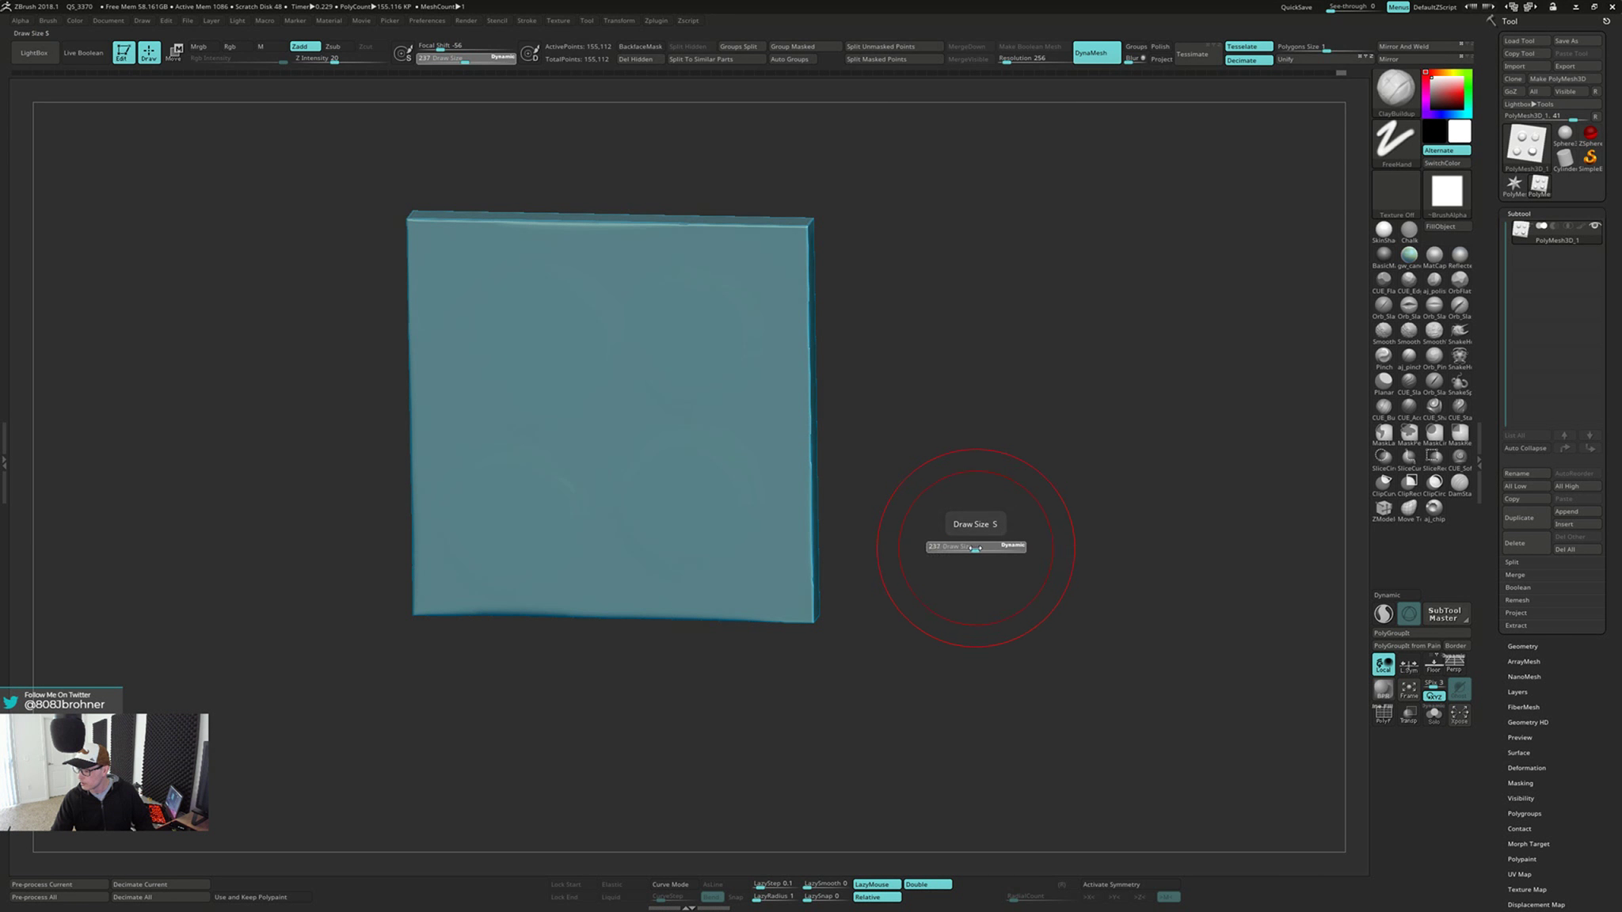
{"action": "left_click_drag", "start_coordinate": [964, 548], "coordinate": [971, 519]}
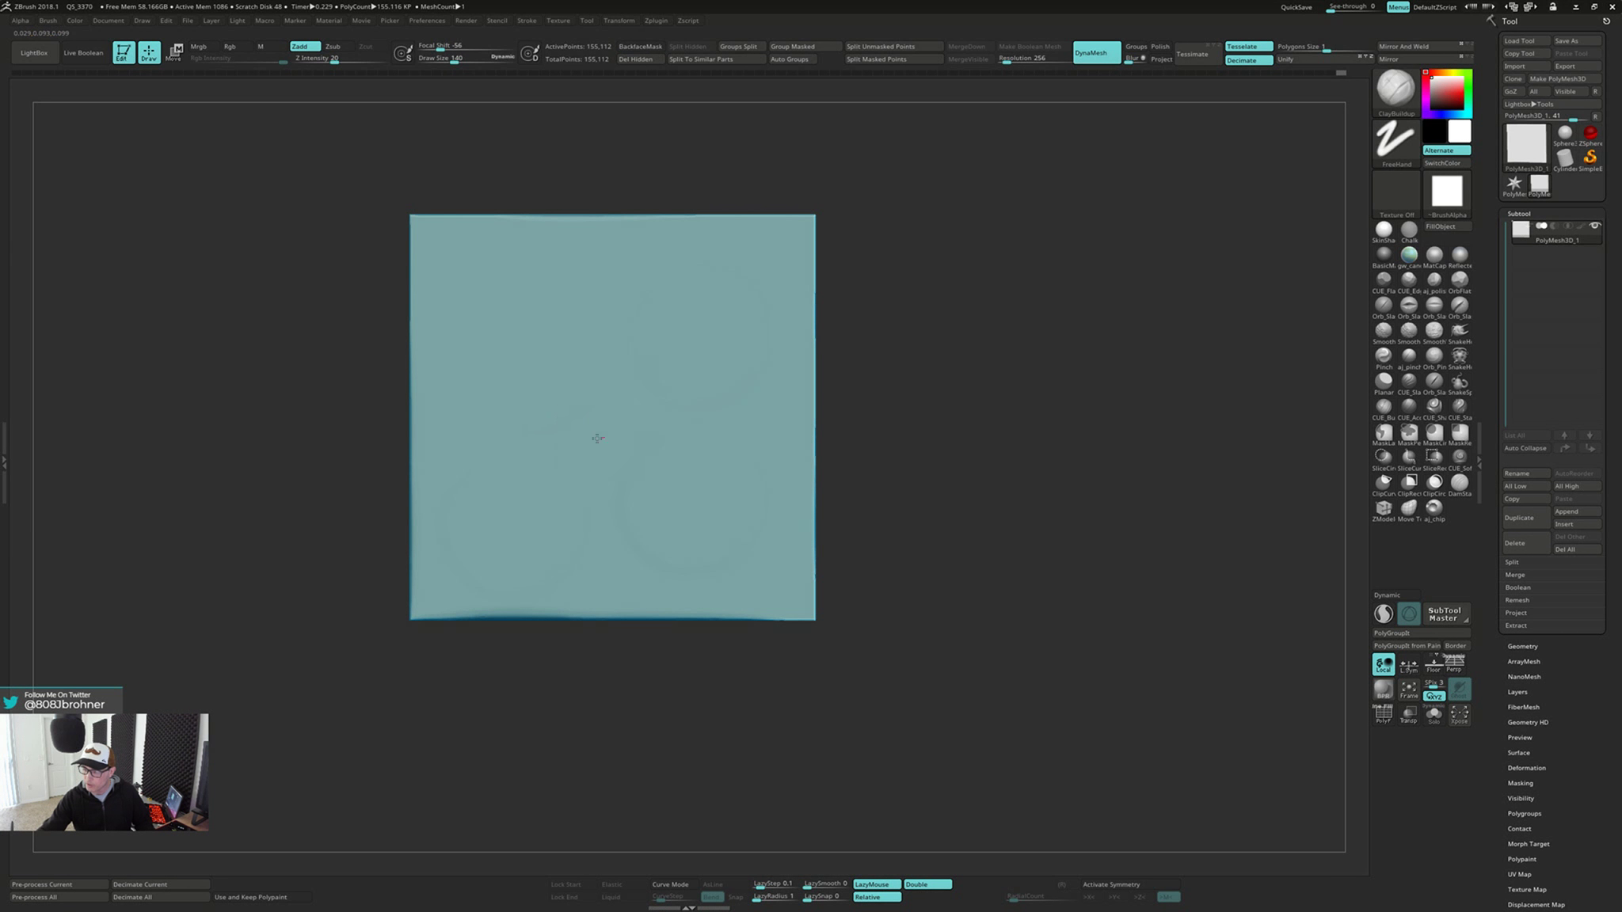
{"action": "left_click_drag", "start_coordinate": [597, 438], "coordinate": [621, 406]}
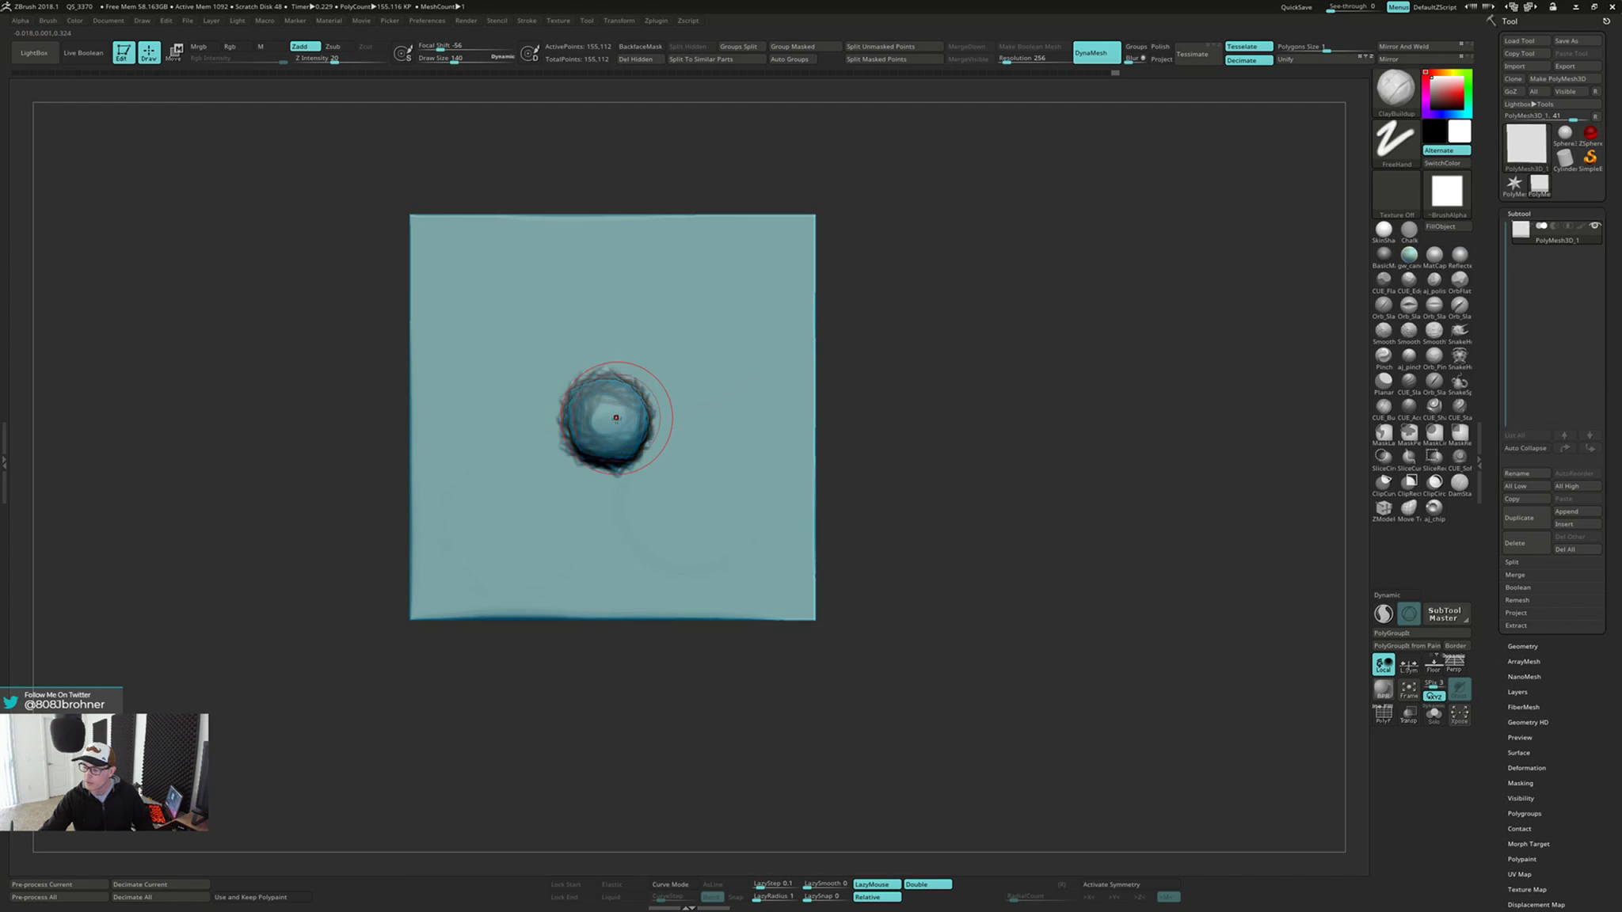
{"action": "key", "text": "ctrl+z"}
{"action": "mouse_move", "coordinate": [601, 460]}
{"action": "left_mouse_down"}
{"action": "mouse_move", "coordinate": [626, 428]}
{"action": "mouse_move", "coordinate": [665, 458]}
{"action": "mouse_move", "coordinate": [651, 404]}
{"action": "mouse_move", "coordinate": [580, 392]}
{"action": "mouse_move", "coordinate": [648, 461]}
{"action": "left_mouse_up"}
{"action": "left_click_drag", "start_coordinate": [380, 467], "coordinate": [784, 429]}
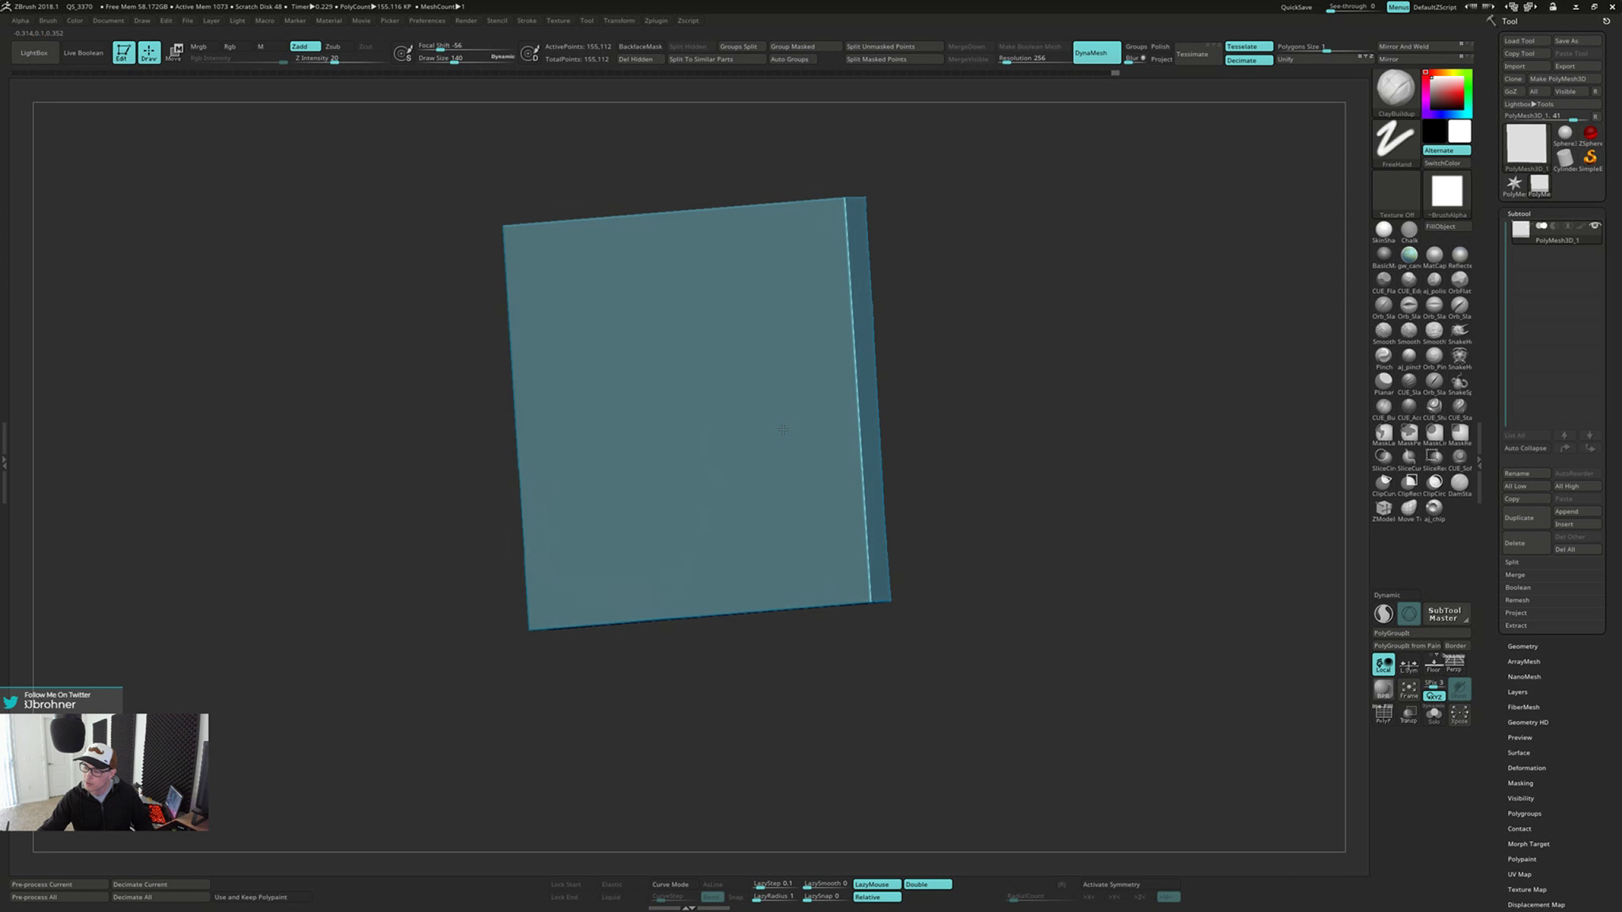
{"action": "mouse_move", "coordinate": [783, 429]}
{"action": "right_mouse_down"}
{"action": "mouse_move", "coordinate": [673, 438]}
{"action": "mouse_move", "coordinate": [678, 477]}
{"action": "mouse_move", "coordinate": [655, 477]}
{"action": "mouse_move", "coordinate": [746, 470]}
{"action": "right_mouse_up"}
{"action": "key", "text": "ctrl+z"}
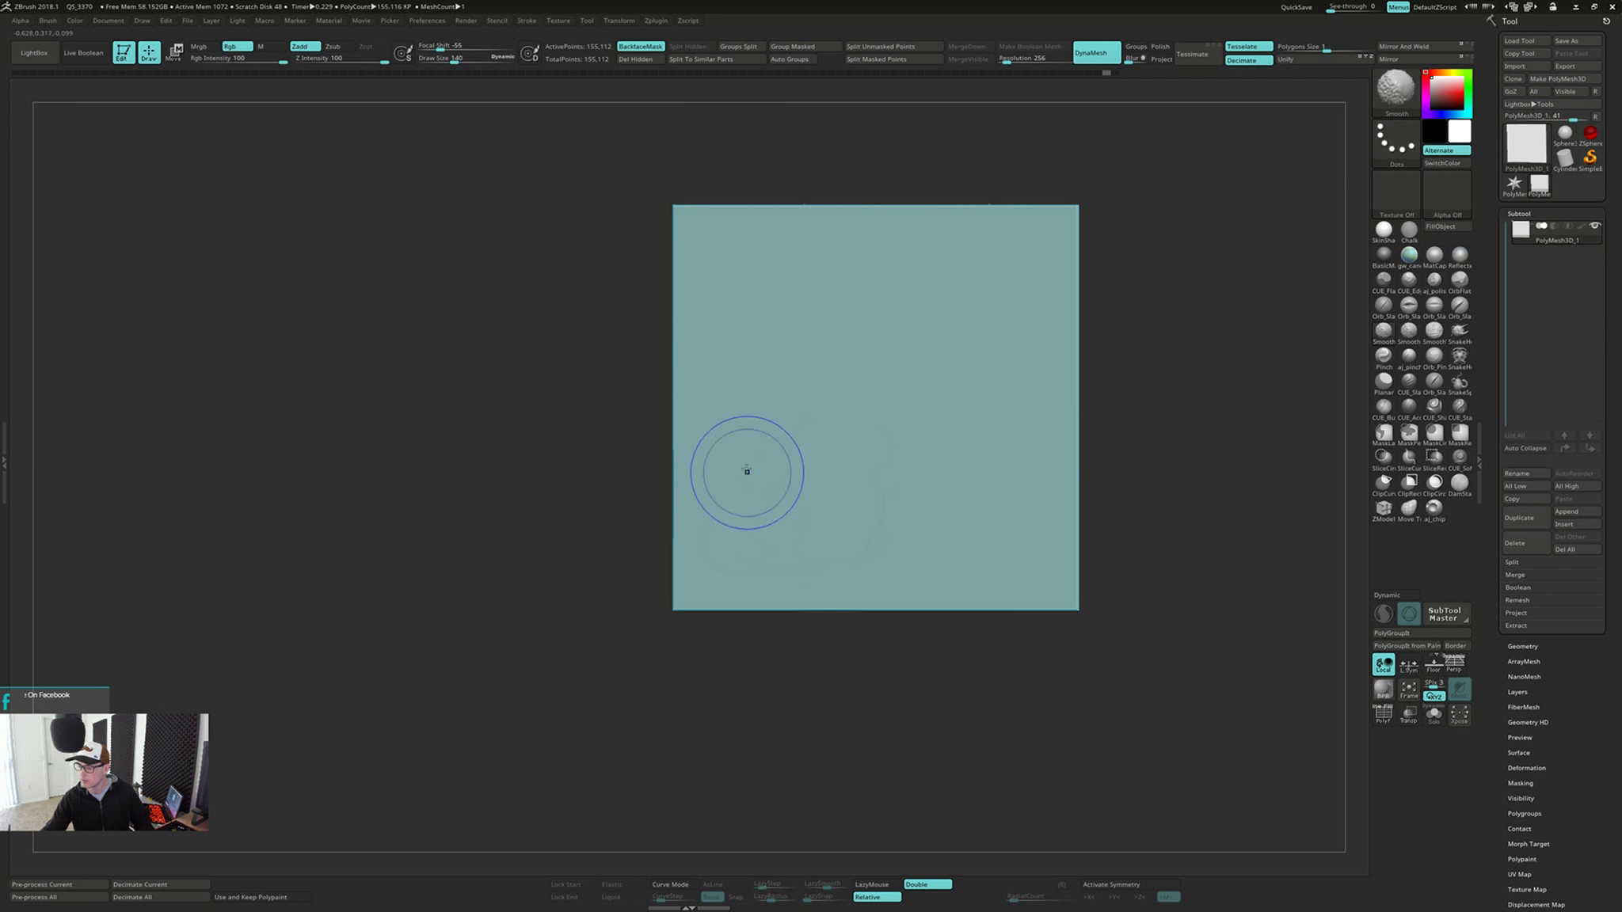
Build a large mound in the plate's centre at draw size 265 without backface masking, pushing a hollow into the opposite face
{"action": "key", "text": "s"}
{"action": "mouse_move", "coordinate": [848, 423]}
{"action": "left_mouse_down"}
{"action": "mouse_move", "coordinate": [879, 403]}
{"action": "mouse_move", "coordinate": [847, 451]}
{"action": "mouse_move", "coordinate": [800, 380]}
{"action": "mouse_move", "coordinate": [887, 348]}
{"action": "mouse_move", "coordinate": [918, 380]}
{"action": "left_mouse_up"}
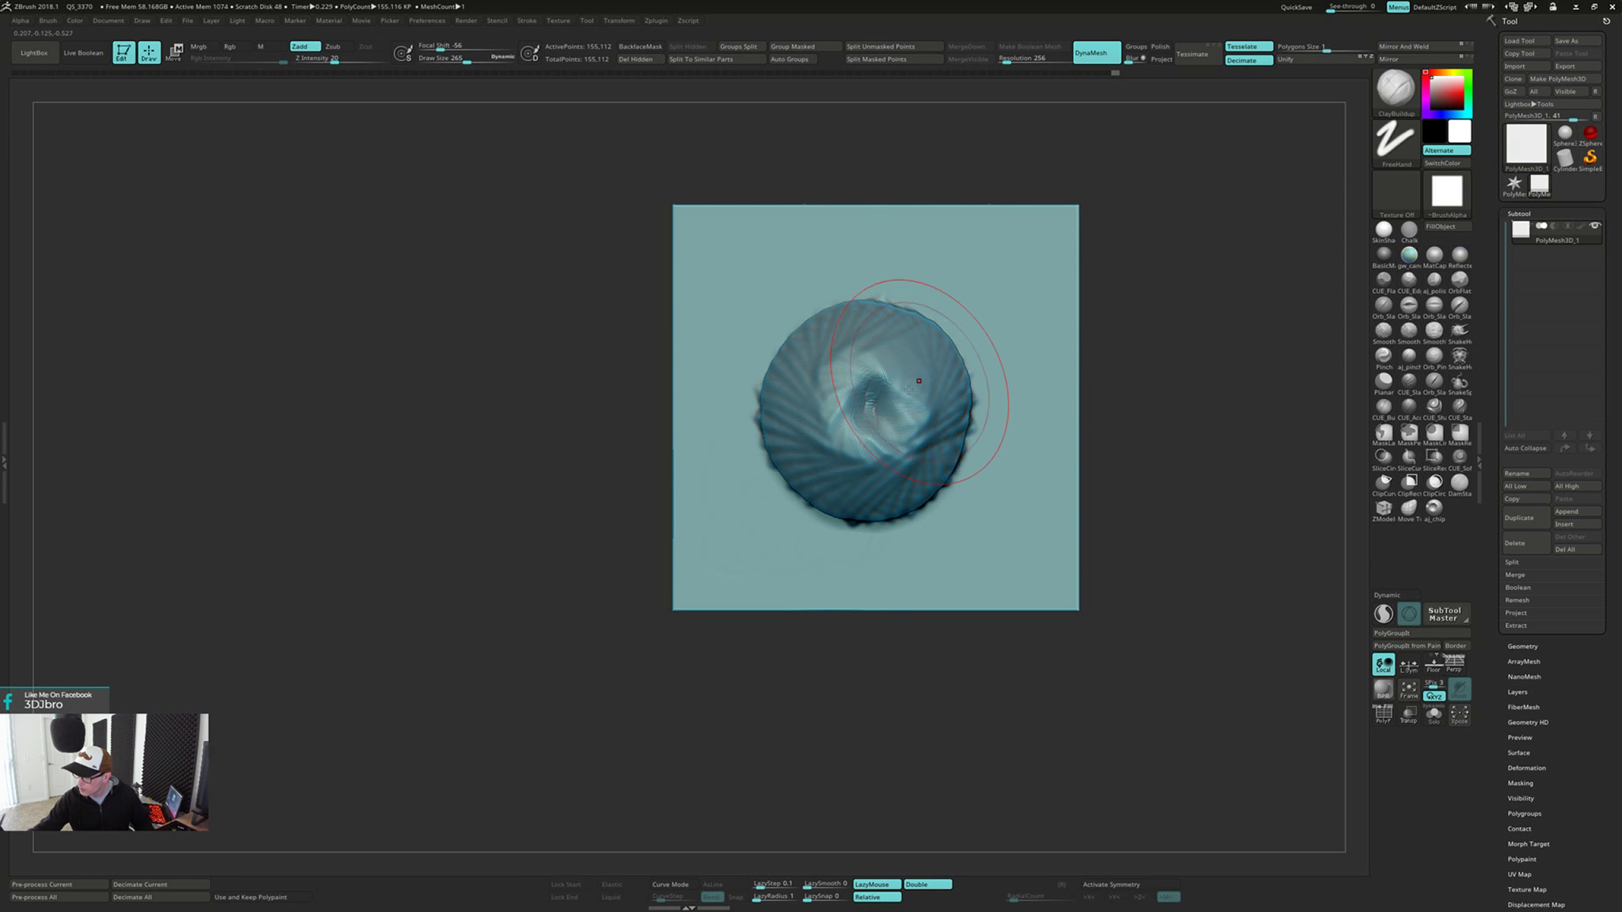
{"action": "mouse_move", "coordinate": [919, 381]}
{"action": "right_mouse_down"}
{"action": "mouse_move", "coordinate": [939, 546]}
{"action": "mouse_move", "coordinate": [758, 515]}
{"action": "right_mouse_up"}
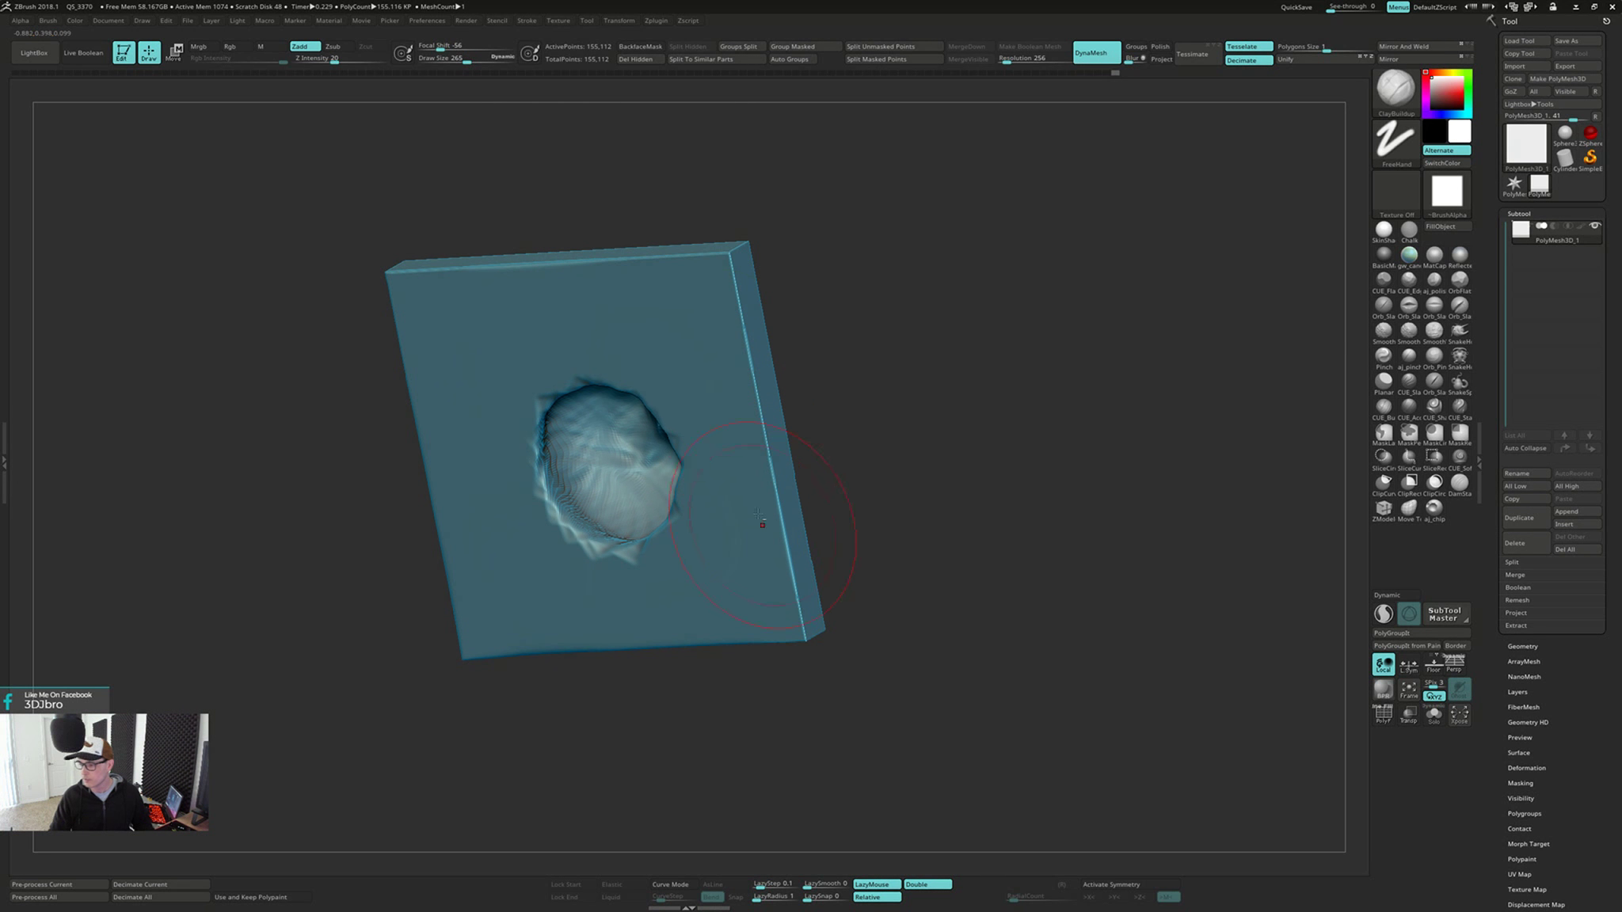
{"action": "left_click_drag", "start_coordinate": [782, 258], "coordinate": [833, 325]}
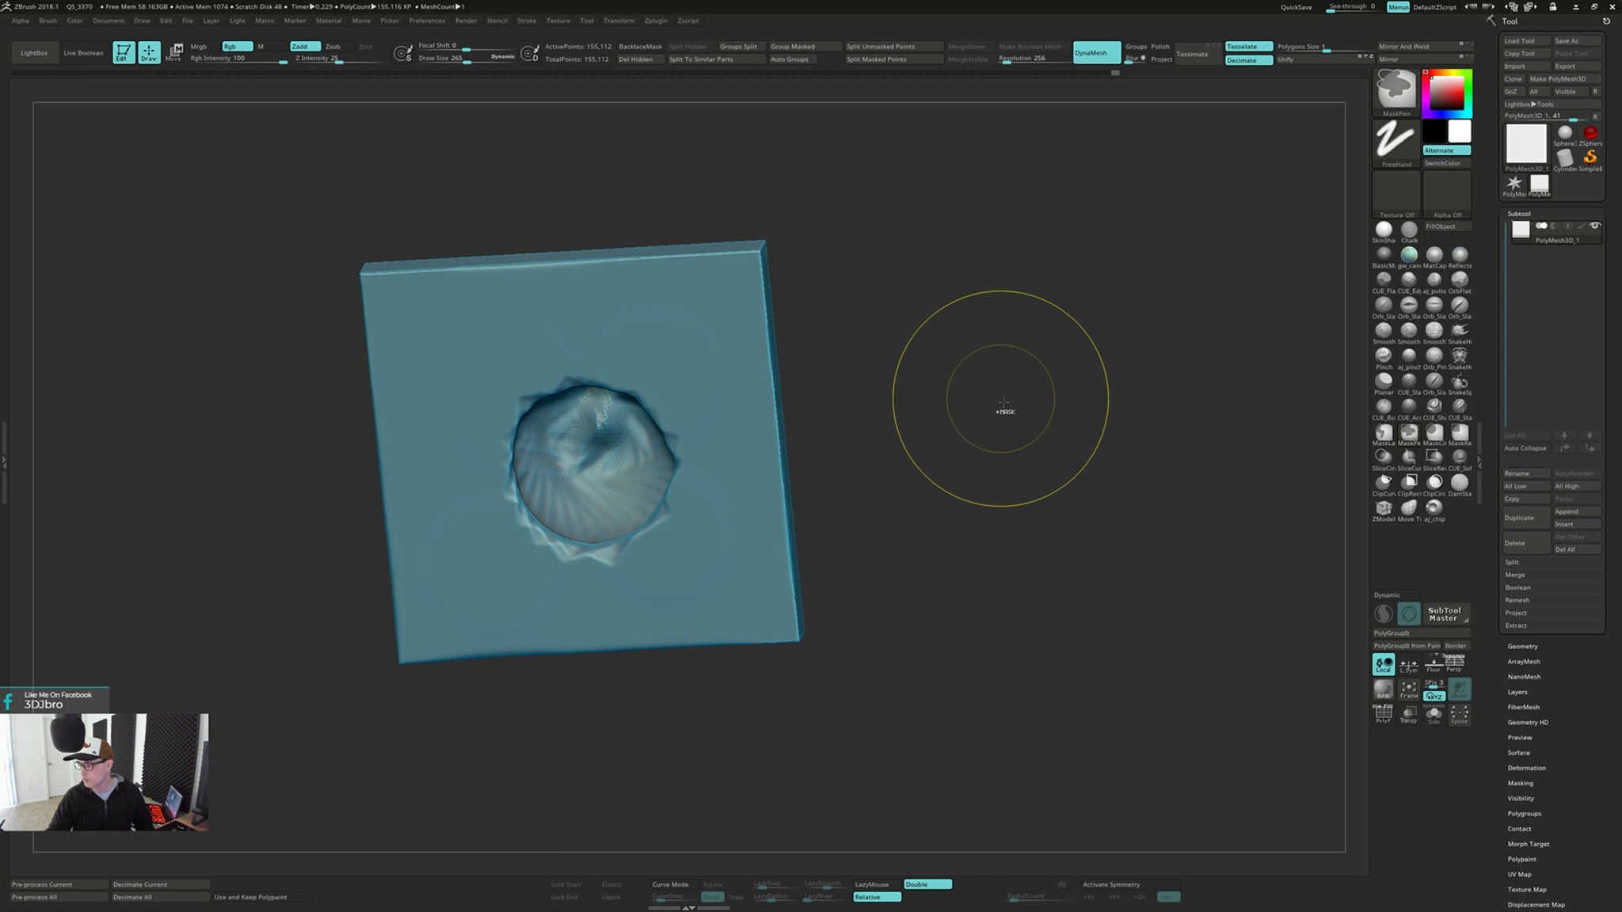
Try to remesh the pushed-through plate with DynaMesh
{"action": "left_click_drag", "start_coordinate": [1003, 402], "coordinate": [985, 546], "text": "ctrl"}
{"action": "left_click_drag", "start_coordinate": [956, 492], "coordinate": [960, 453]}
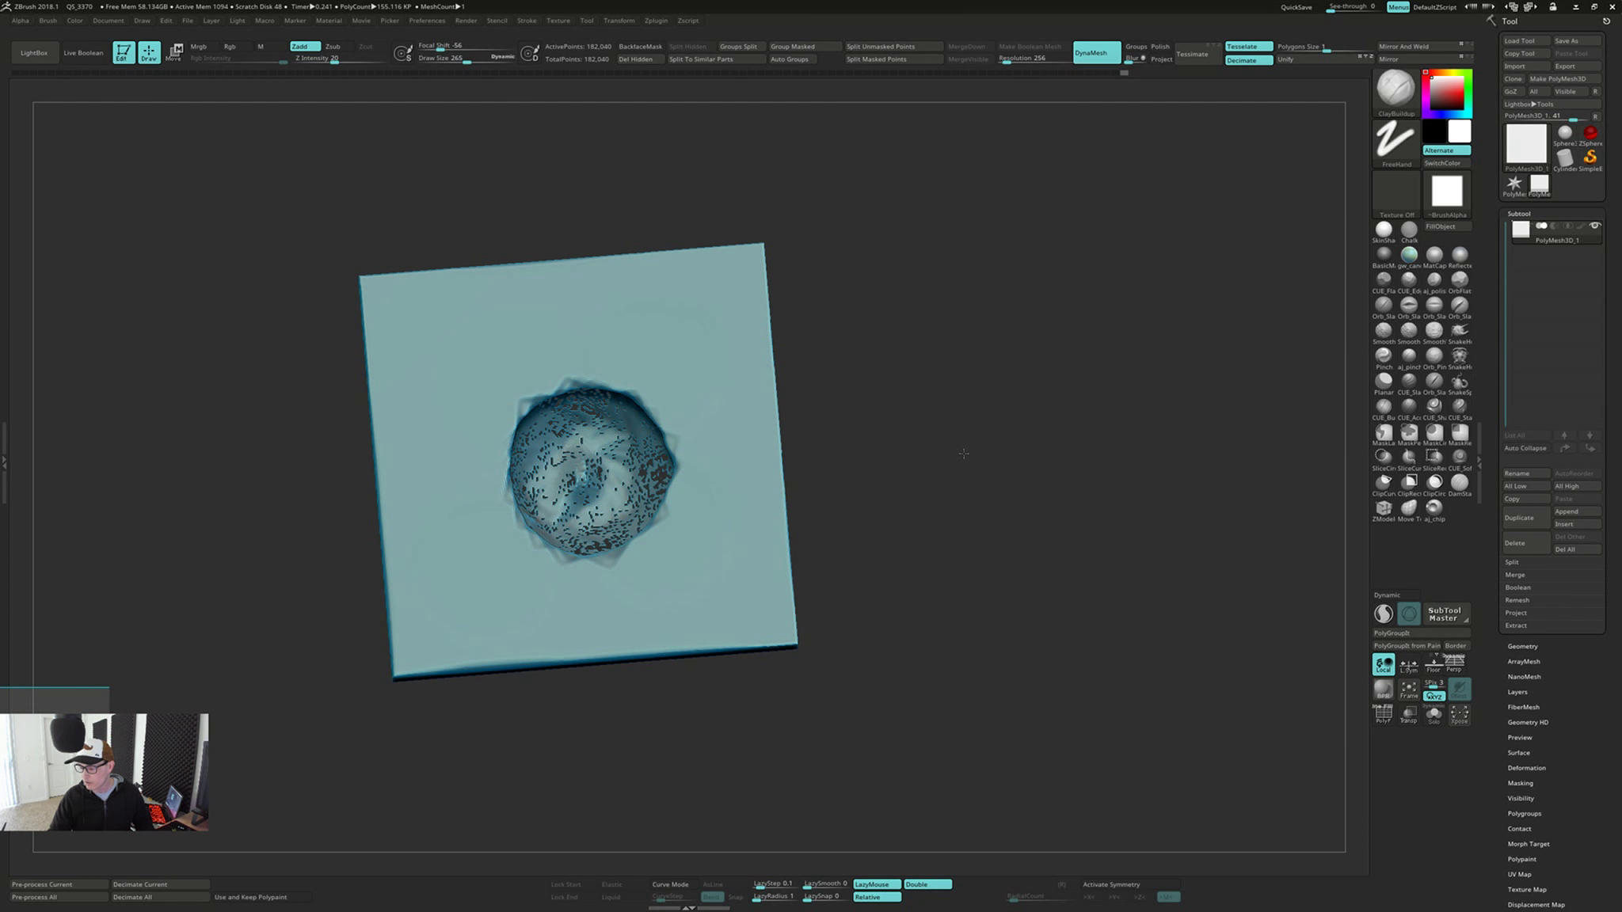
{"action": "key", "text": "ctrl+z"}
{"action": "left_click_drag", "start_coordinate": [978, 610], "coordinate": [1012, 556]}
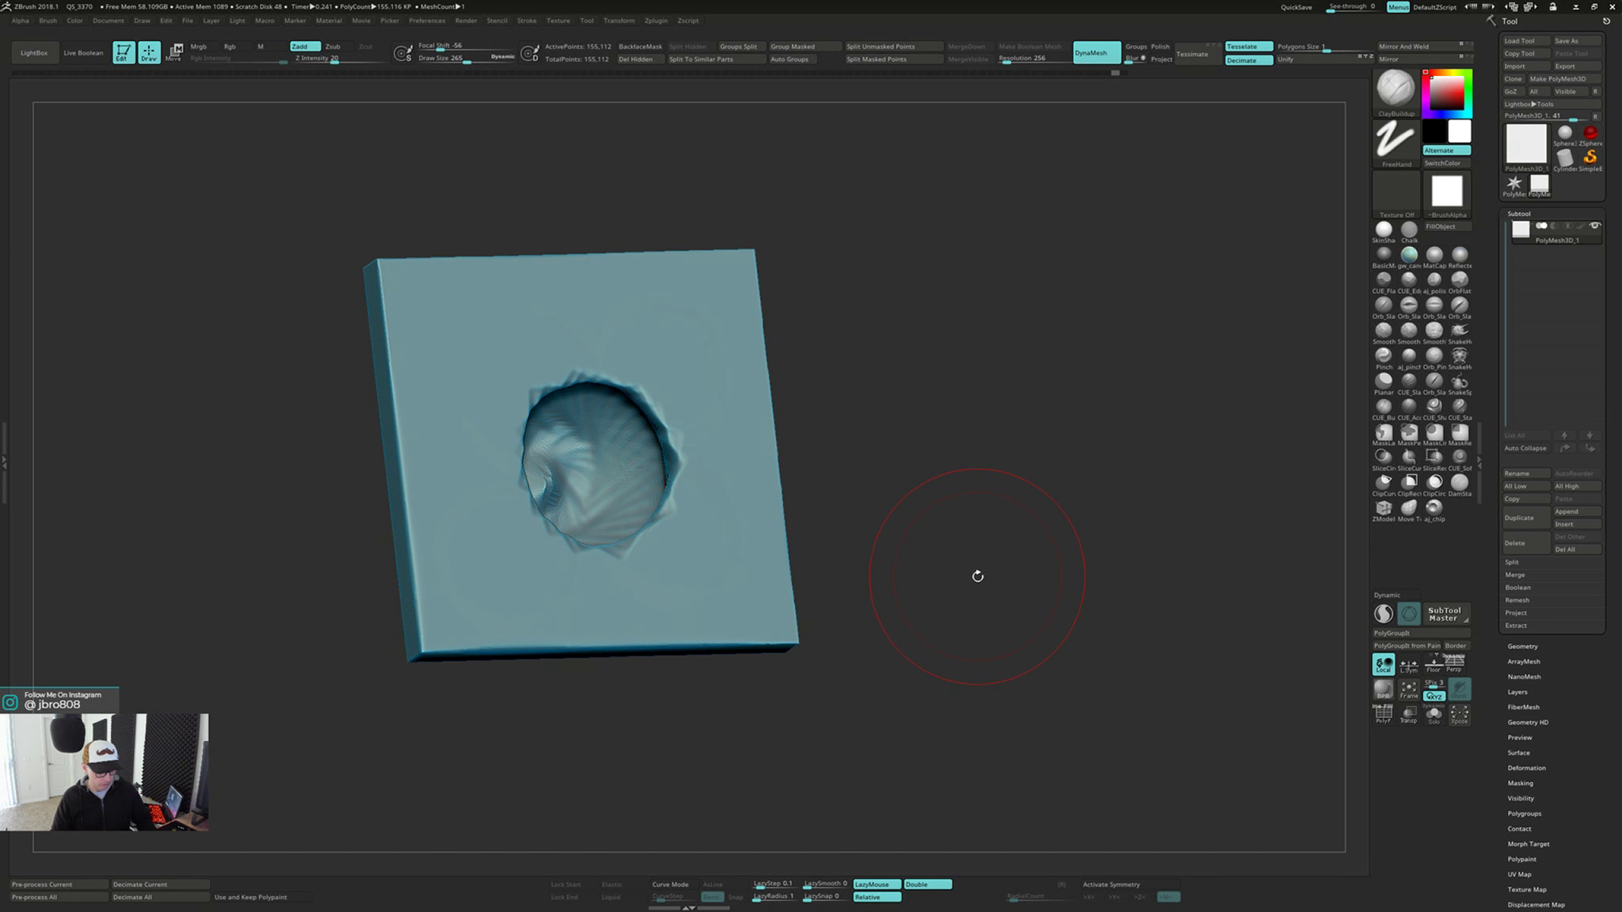
Switch to the Inflat brush with backface masking and swell the surface inside the hollow
{"action": "key", "text": "b"}
{"action": "key", "text": "i"}
{"action": "key", "text": "n"}
{"action": "left_click_drag", "start_coordinate": [940, 518], "coordinate": [827, 466]}
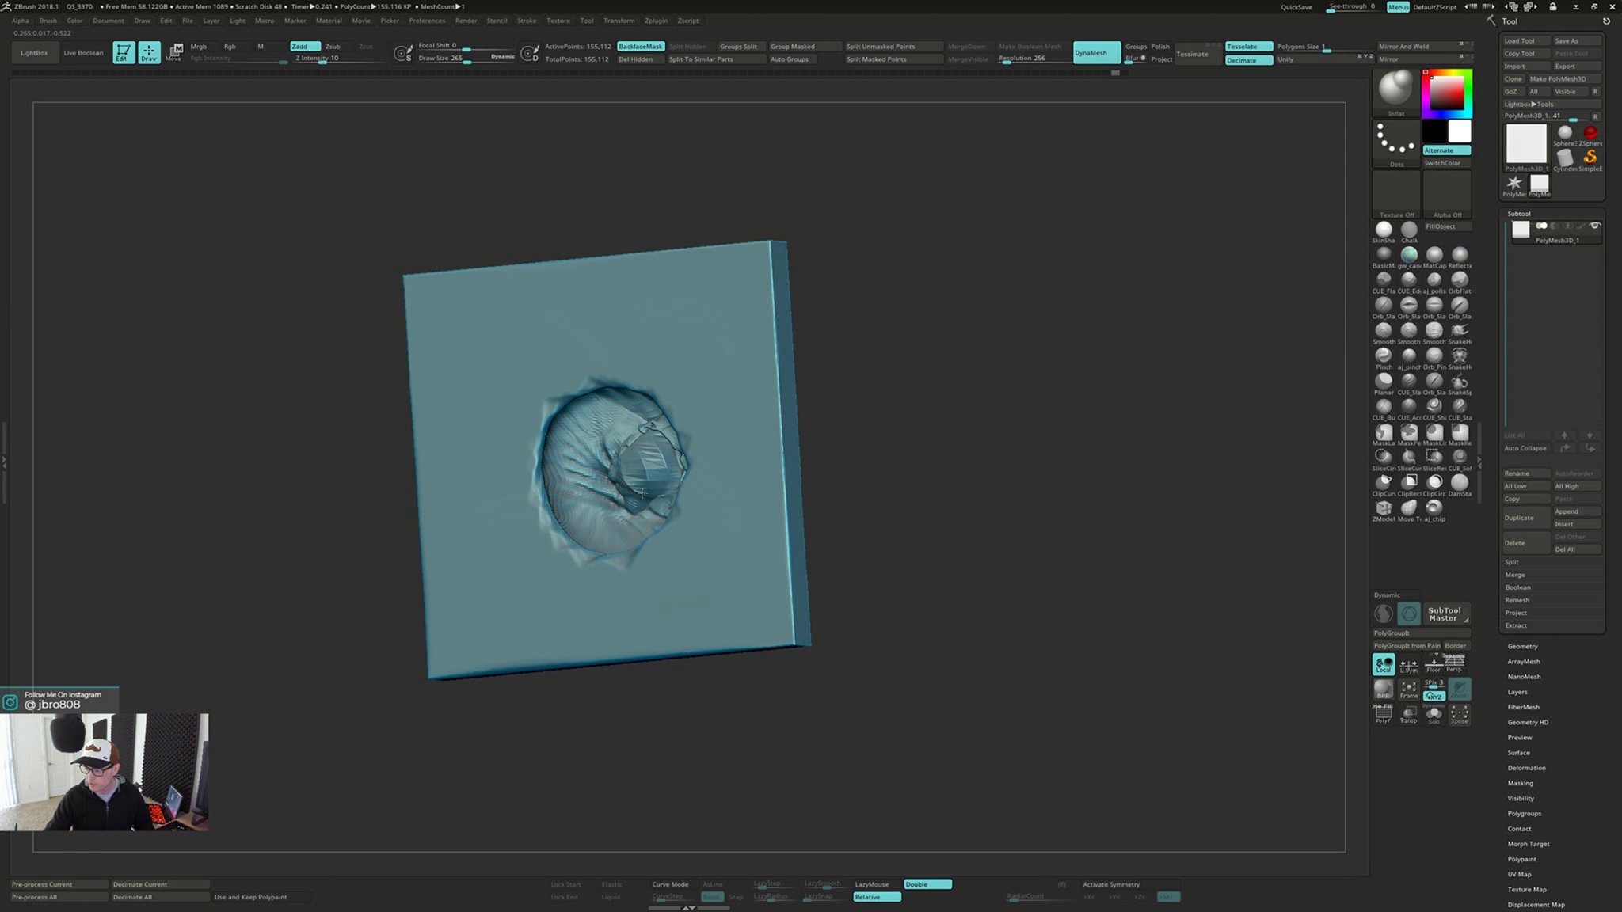
{"action": "left_click_drag", "start_coordinate": [643, 492], "coordinate": [640, 484]}
{"action": "mouse_move", "coordinate": [640, 485]}
{"action": "right_mouse_down"}
{"action": "mouse_move", "coordinate": [798, 472]}
{"action": "mouse_move", "coordinate": [651, 475]}
{"action": "right_mouse_up"}
{"action": "left_click_drag", "start_coordinate": [687, 467], "coordinate": [691, 480]}
{"action": "right_click_drag", "start_coordinate": [690, 480], "coordinate": [804, 453]}
{"action": "left_click_drag", "start_coordinate": [805, 453], "coordinate": [803, 449]}
{"action": "right_click_drag", "start_coordinate": [803, 451], "coordinate": [701, 481]}
Continue inflating the hollow's floor and rim from several angles
{"action": "left_click_drag", "start_coordinate": [903, 475], "coordinate": [923, 455]}
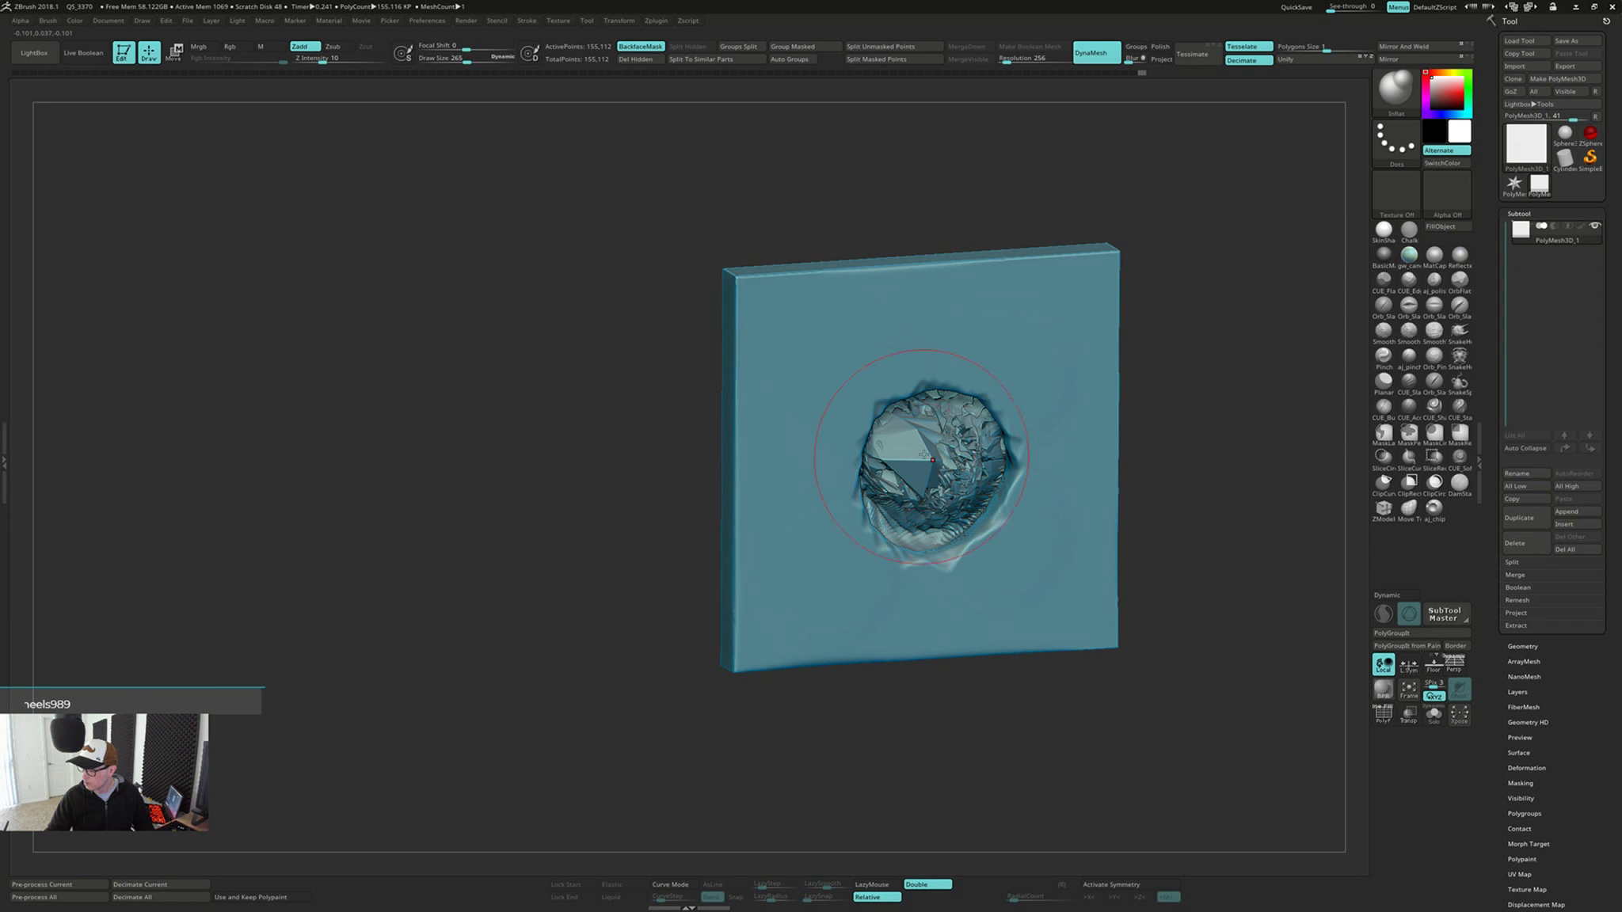
{"action": "right_click_drag", "start_coordinate": [924, 455], "coordinate": [1033, 437]}
{"action": "mouse_move", "coordinate": [840, 408]}
{"action": "right_mouse_down"}
{"action": "mouse_move", "coordinate": [1029, 427]}
{"action": "mouse_move", "coordinate": [998, 451]}
{"action": "mouse_move", "coordinate": [942, 436]}
{"action": "mouse_move", "coordinate": [844, 443]}
{"action": "mouse_move", "coordinate": [850, 426]}
{"action": "mouse_move", "coordinate": [781, 511]}
{"action": "mouse_move", "coordinate": [778, 543]}
{"action": "mouse_move", "coordinate": [859, 546]}
{"action": "mouse_move", "coordinate": [755, 587]}
{"action": "mouse_move", "coordinate": [780, 669]}
{"action": "mouse_move", "coordinate": [736, 610]}
{"action": "right_mouse_up"}
{"action": "left_click_drag", "start_coordinate": [634, 586], "coordinate": [582, 641]}
{"action": "right_click_drag", "start_coordinate": [713, 586], "coordinate": [606, 463]}
{"action": "left_click_drag", "start_coordinate": [606, 412], "coordinate": [502, 555]}
{"action": "mouse_move", "coordinate": [483, 546]}
{"action": "right_mouse_down"}
{"action": "mouse_move", "coordinate": [559, 518]}
{"action": "mouse_move", "coordinate": [612, 473]}
{"action": "right_mouse_up"}
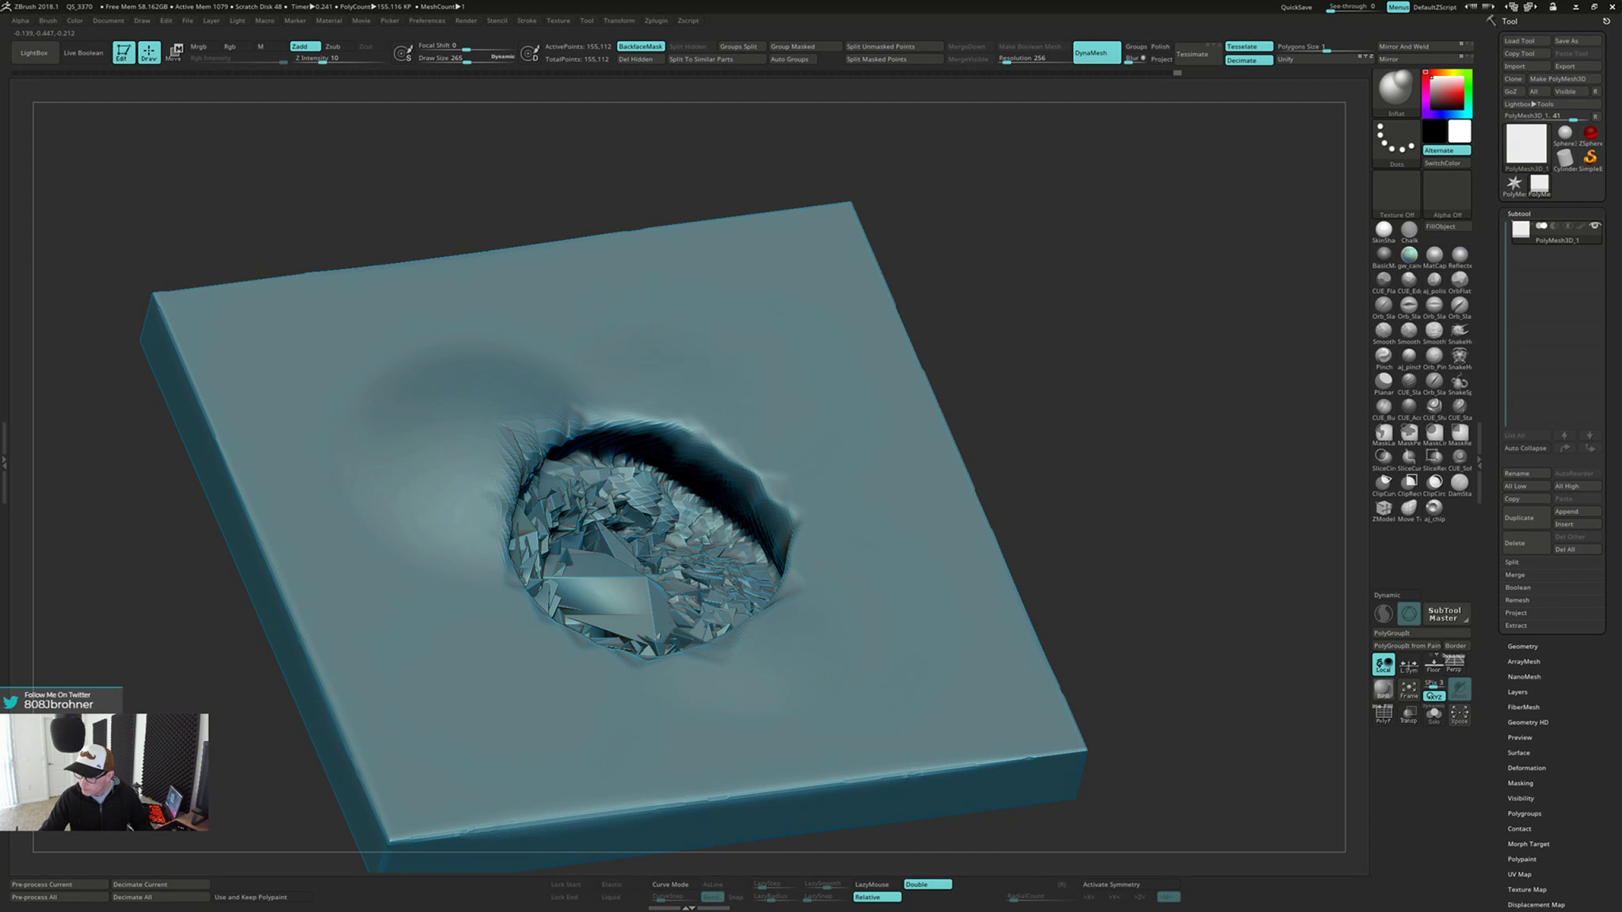
Inflate the hollow's floor and walls further to fill it, and undo the stray last strokes
{"action": "left_click_drag", "start_coordinate": [760, 507], "coordinate": [733, 475]}
{"action": "right_click_drag", "start_coordinate": [725, 471], "coordinate": [704, 523]}
{"action": "mouse_move", "coordinate": [677, 507]}
{"action": "left_mouse_down"}
{"action": "mouse_move", "coordinate": [720, 555]}
{"action": "mouse_move", "coordinate": [722, 590]}
{"action": "left_mouse_up"}
{"action": "right_click_drag", "start_coordinate": [717, 606], "coordinate": [680, 688]}
{"action": "mouse_move", "coordinate": [682, 701]}
{"action": "left_mouse_down"}
{"action": "mouse_move", "coordinate": [617, 725]}
{"action": "mouse_move", "coordinate": [522, 697]}
{"action": "mouse_move", "coordinate": [479, 646]}
{"action": "left_mouse_up"}
{"action": "mouse_move", "coordinate": [567, 599]}
{"action": "right_mouse_down"}
{"action": "mouse_move", "coordinate": [696, 556]}
{"action": "mouse_move", "coordinate": [762, 576]}
{"action": "right_mouse_up"}
{"action": "right_click_drag", "start_coordinate": [629, 606], "coordinate": [674, 614]}
{"action": "right_click_drag", "start_coordinate": [535, 445], "coordinate": [601, 470]}
{"action": "key", "text": "ctrl+z"}
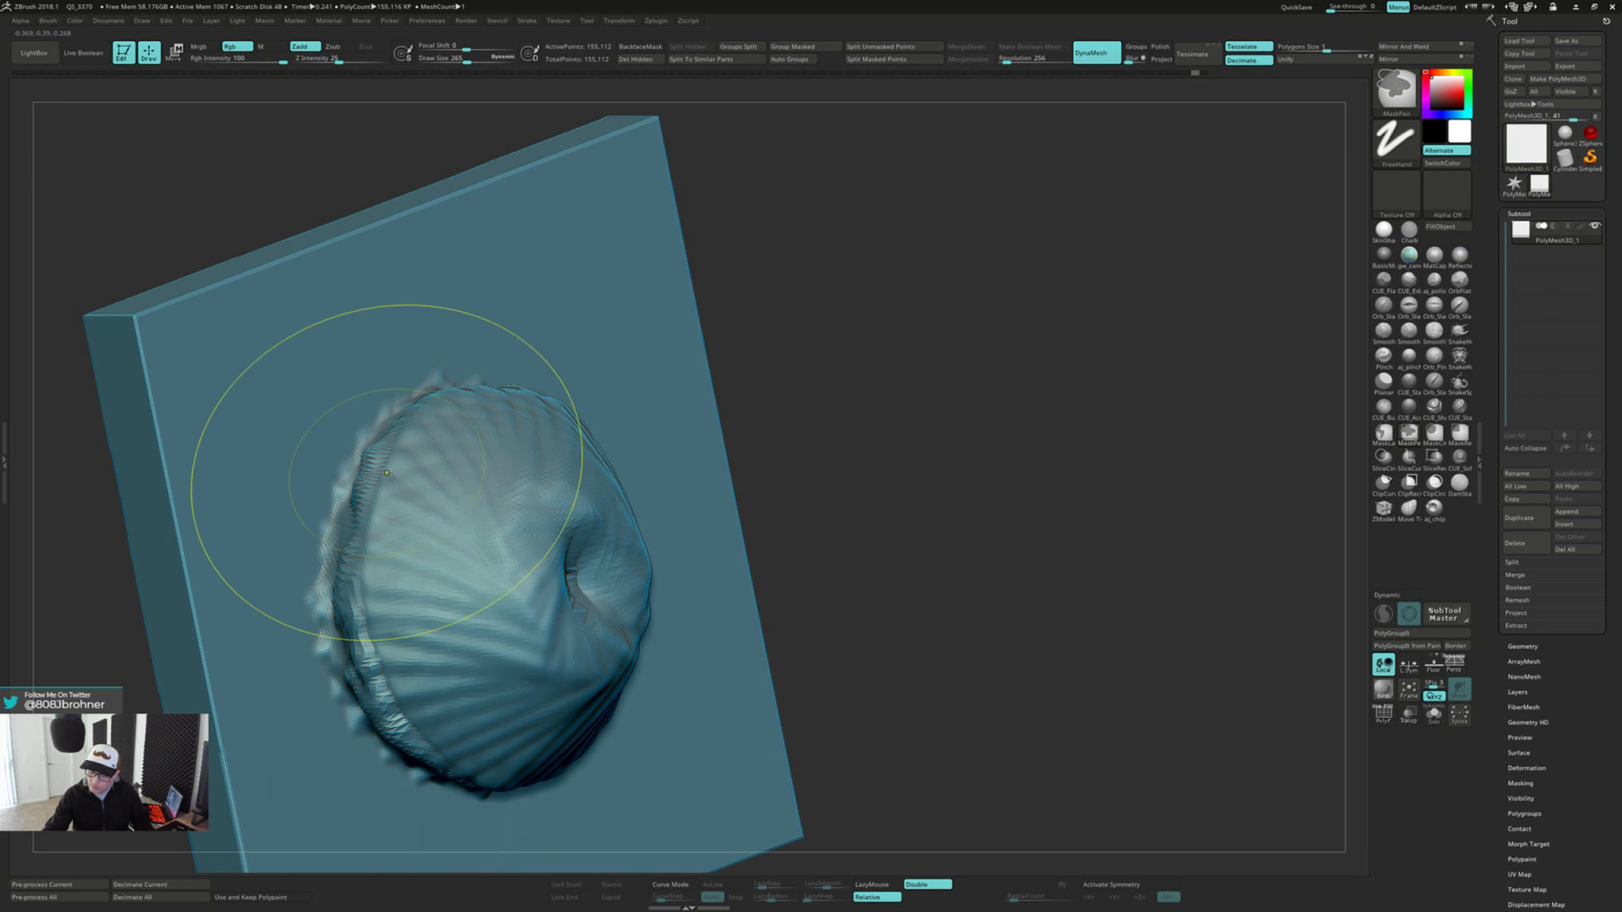
{"action": "mouse_move", "coordinate": [383, 468]}
{"action": "right_mouse_down"}
{"action": "mouse_move", "coordinate": [393, 451]}
{"action": "mouse_move", "coordinate": [442, 480]}
{"action": "right_mouse_up"}
{"action": "key", "text": "ctrl+z"}
Remesh the plate with DynaMesh and smooth the jagged geometry filling the hollow
{"action": "right_click_drag", "start_coordinate": [909, 591], "coordinate": [992, 410]}
{"action": "left_click_drag", "start_coordinate": [1022, 418], "coordinate": [1028, 564], "text": "ctrl"}
{"action": "mouse_move", "coordinate": [1028, 565]}
{"action": "right_mouse_down"}
{"action": "mouse_move", "coordinate": [1085, 522]}
{"action": "mouse_move", "coordinate": [1121, 463]}
{"action": "mouse_move", "coordinate": [959, 478]}
{"action": "mouse_move", "coordinate": [989, 479]}
{"action": "right_mouse_up"}
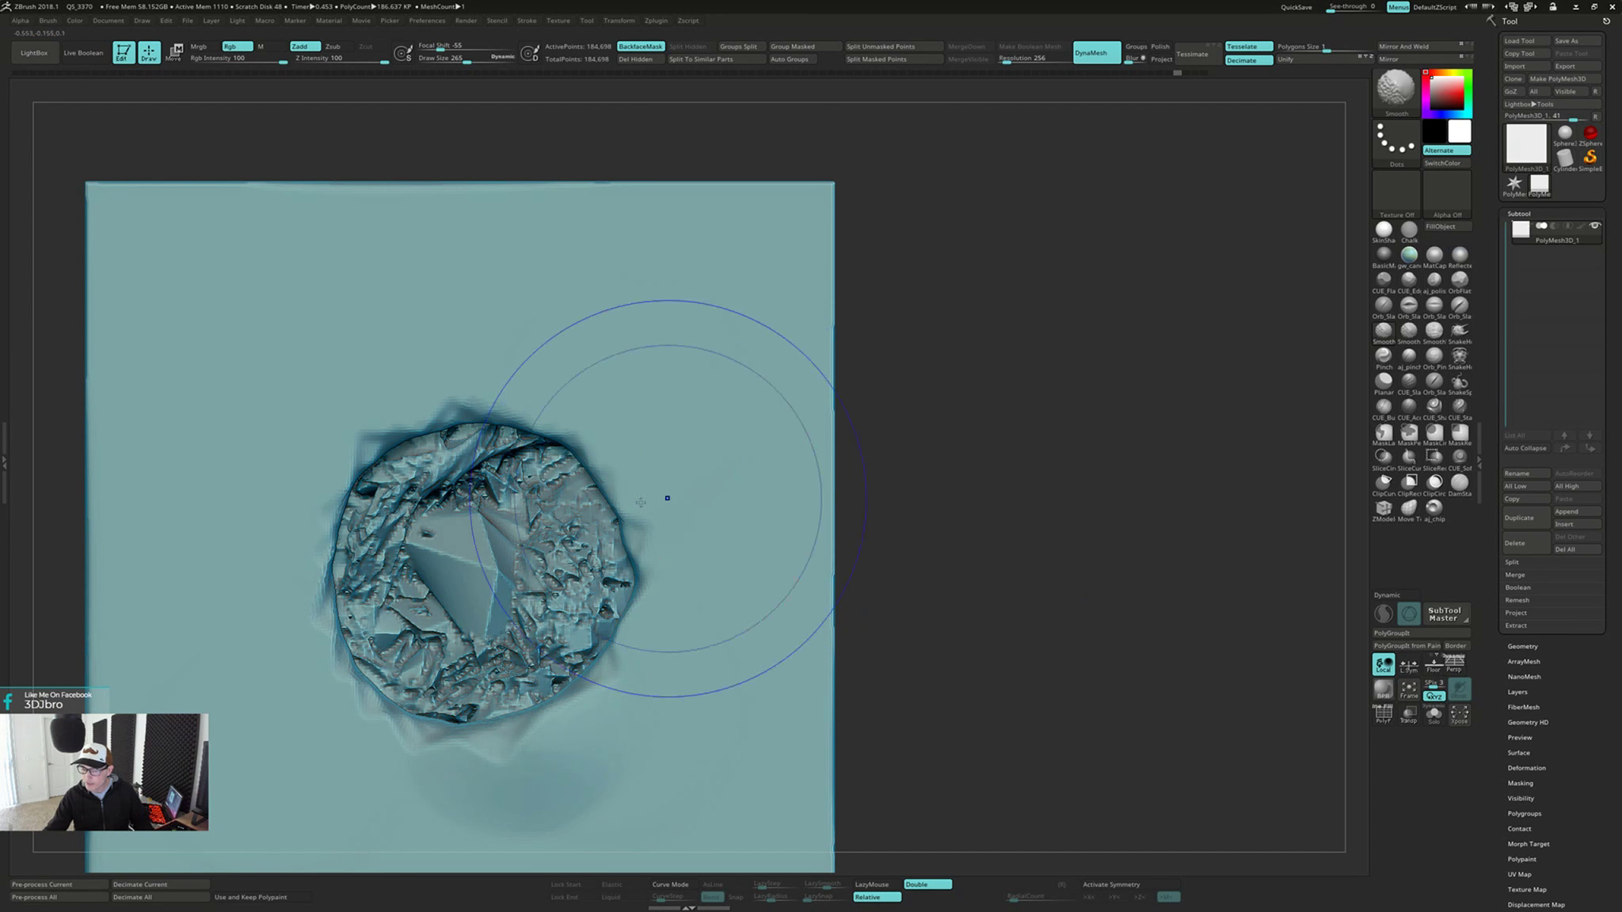
{"action": "mouse_move", "coordinate": [667, 498]}
{"action": "left_mouse_down", "text": "shift"}
{"action": "mouse_move", "coordinate": [380, 489]}
{"action": "mouse_move", "coordinate": [384, 506]}
{"action": "mouse_move", "coordinate": [357, 475]}
{"action": "mouse_move", "coordinate": [594, 634]}
{"action": "left_mouse_up", "text": "shift"}
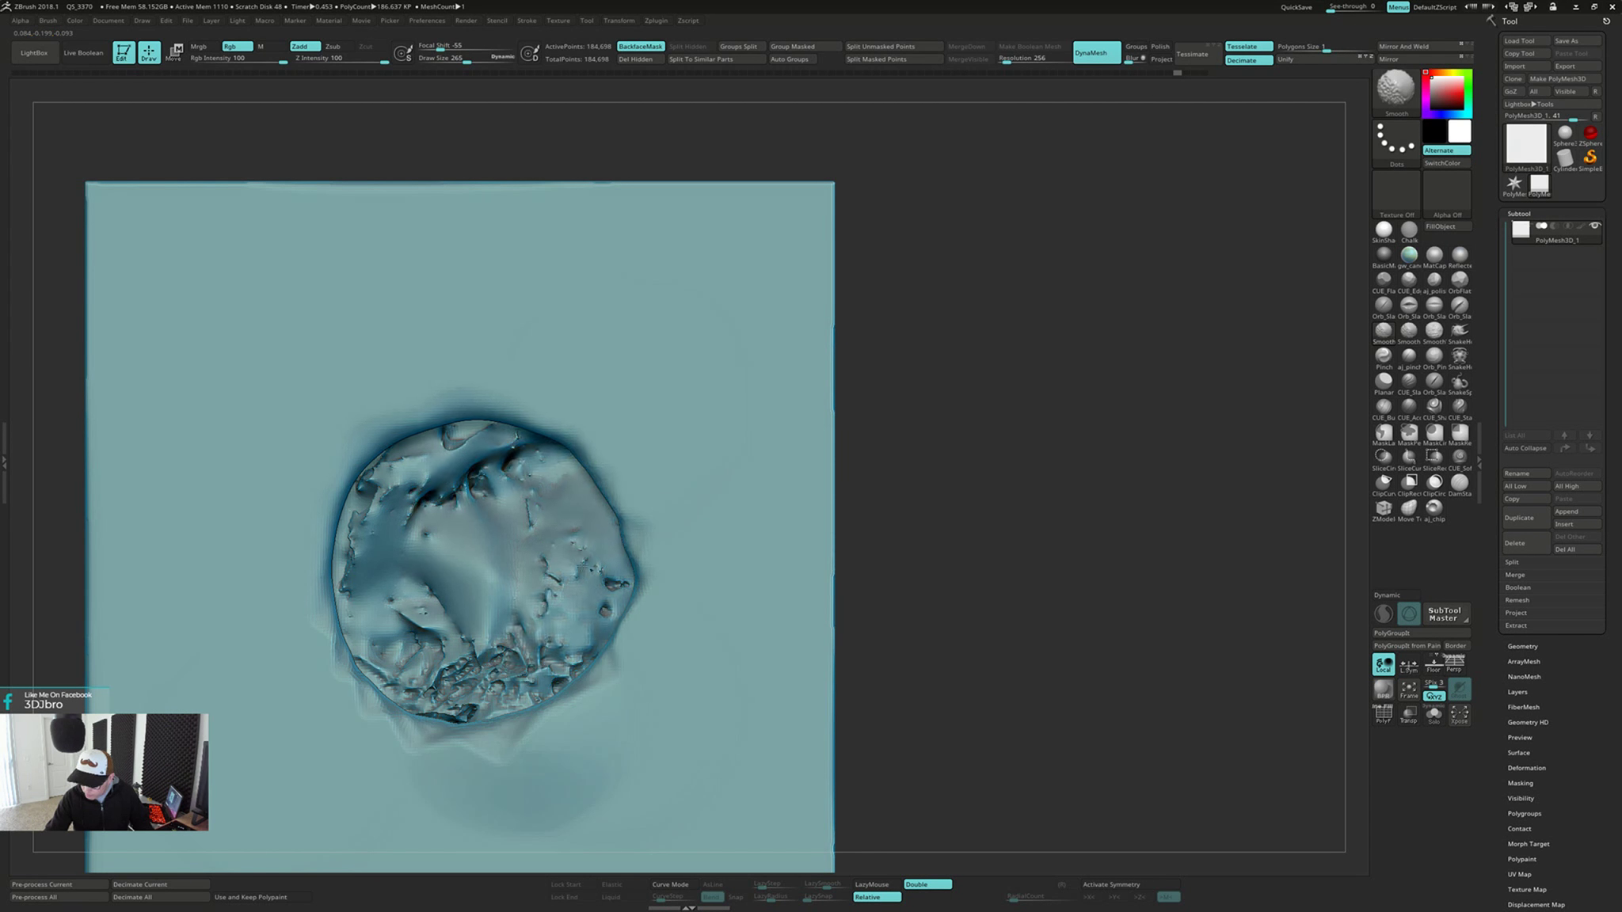
{"action": "mouse_move", "coordinate": [413, 588]}
{"action": "left_mouse_down"}
{"action": "mouse_move", "coordinate": [423, 519]}
{"action": "mouse_move", "coordinate": [527, 531]}
{"action": "mouse_move", "coordinate": [455, 633]}
{"action": "mouse_move", "coordinate": [400, 598]}
{"action": "mouse_move", "coordinate": [398, 564]}
{"action": "left_mouse_up"}
Smooth the pits left in the filled hollow, remeshing with DynaMesh before and after the pass
{"action": "mouse_move", "coordinate": [1007, 460]}
{"action": "left_mouse_down", "text": "ctrl"}
{"action": "mouse_move", "coordinate": [1019, 567]}
{"action": "mouse_move", "coordinate": [1006, 558]}
{"action": "mouse_move", "coordinate": [1097, 503]}
{"action": "mouse_move", "coordinate": [927, 523]}
{"action": "left_mouse_up", "text": "ctrl"}
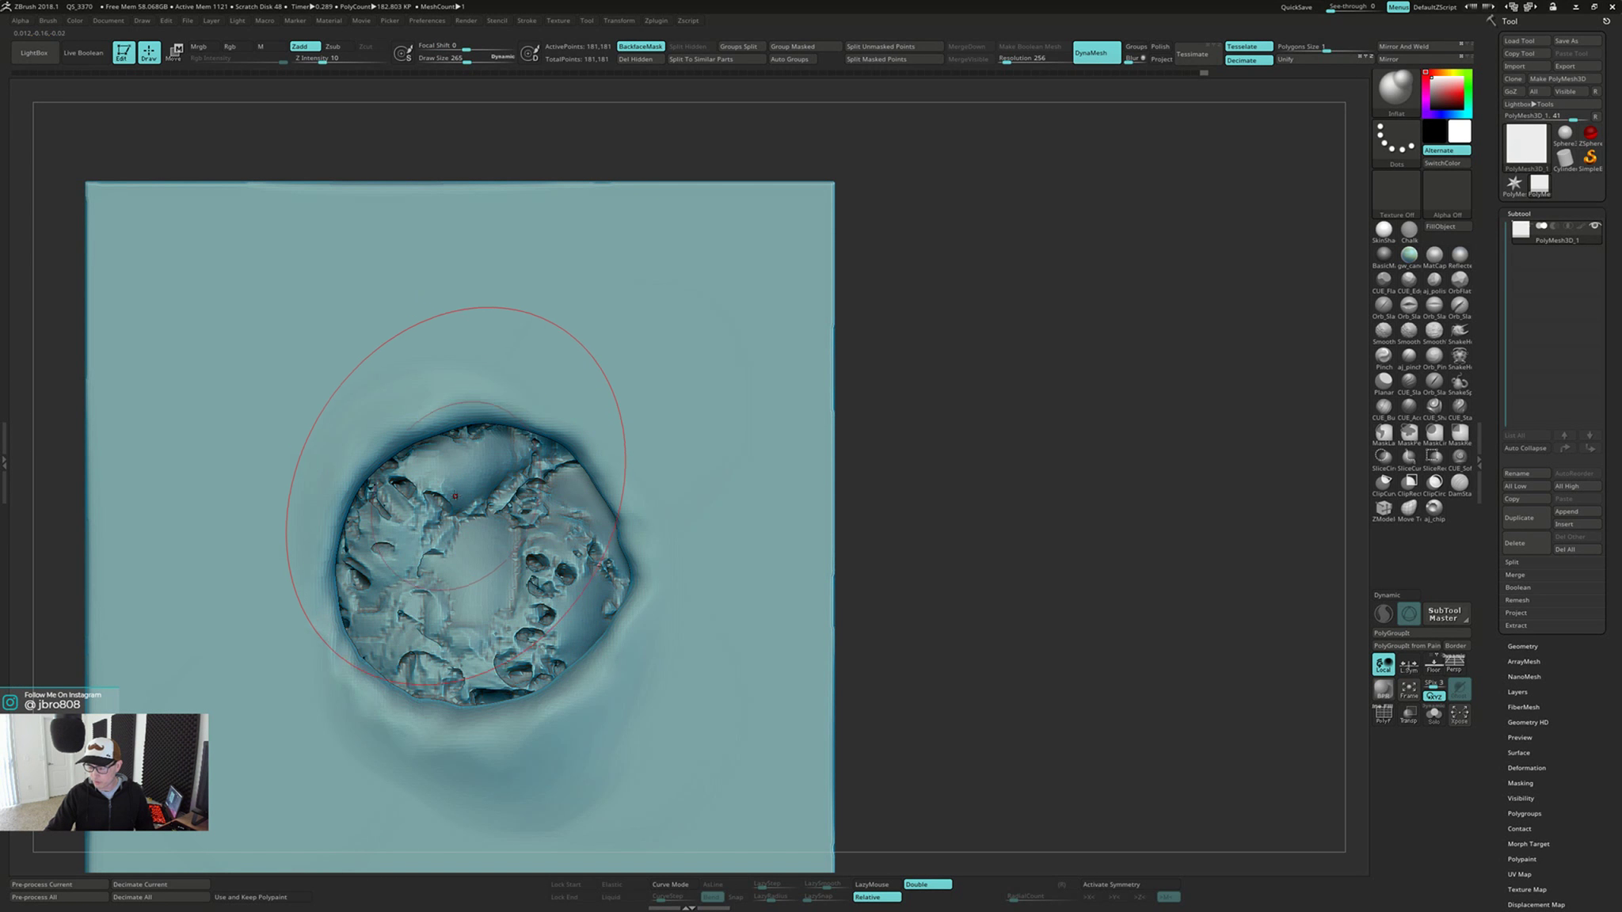
{"action": "mouse_move", "coordinate": [458, 475]}
{"action": "left_mouse_down", "text": "shift"}
{"action": "mouse_move", "coordinate": [412, 559]}
{"action": "mouse_move", "coordinate": [472, 641]}
{"action": "mouse_move", "coordinate": [583, 511]}
{"action": "left_mouse_up", "text": "shift"}
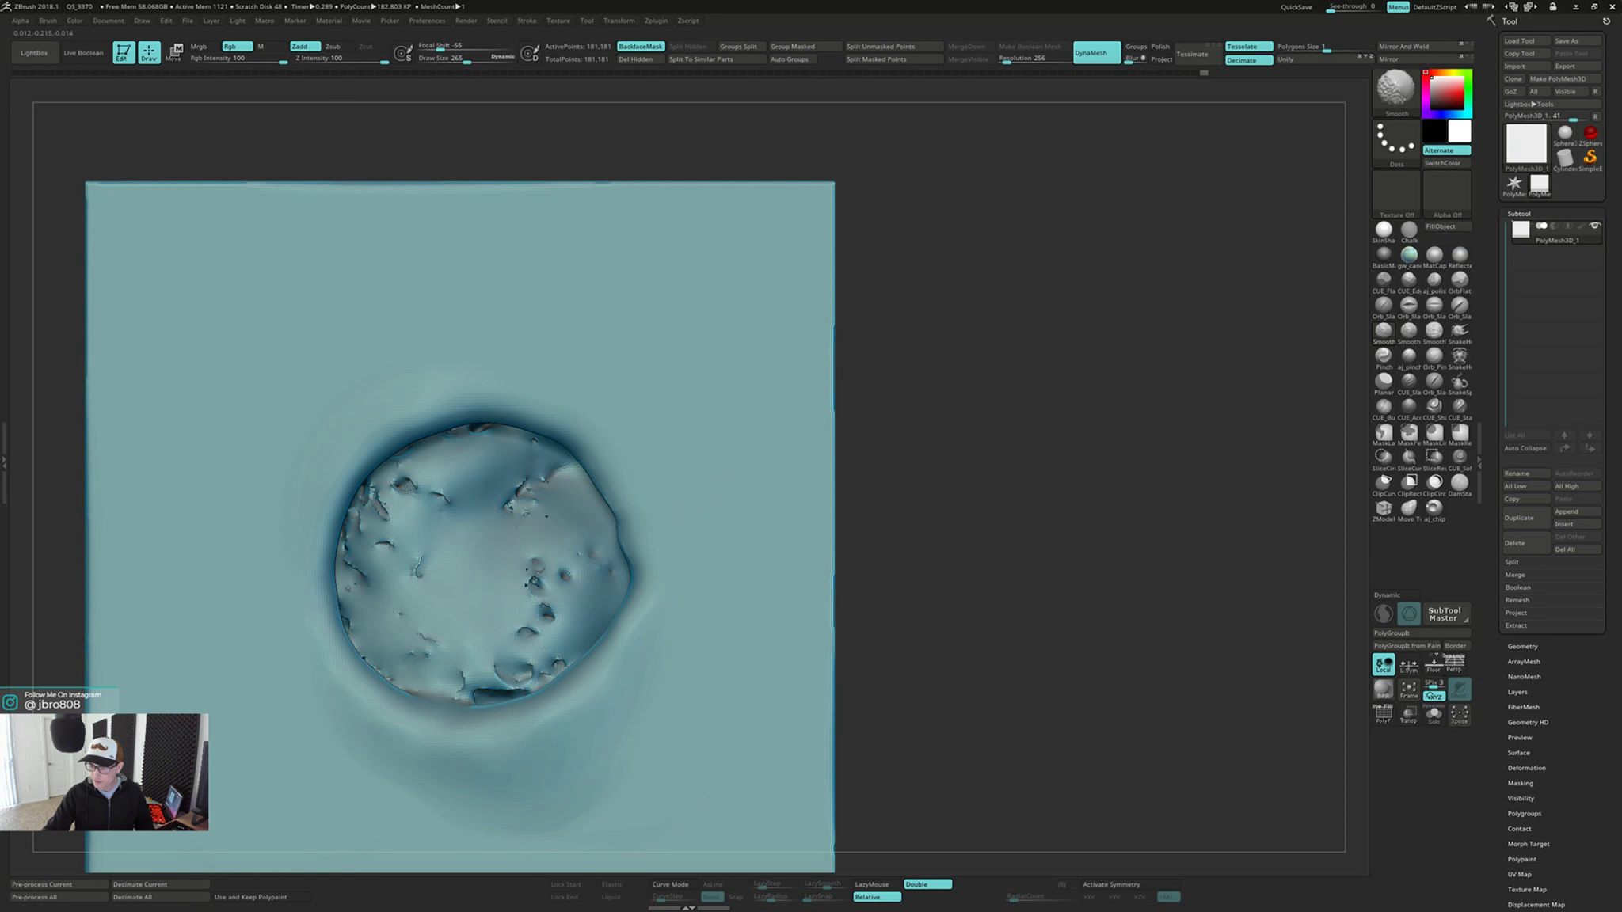
{"action": "left_click_drag", "start_coordinate": [1024, 499], "coordinate": [1048, 617], "text": "ctrl"}
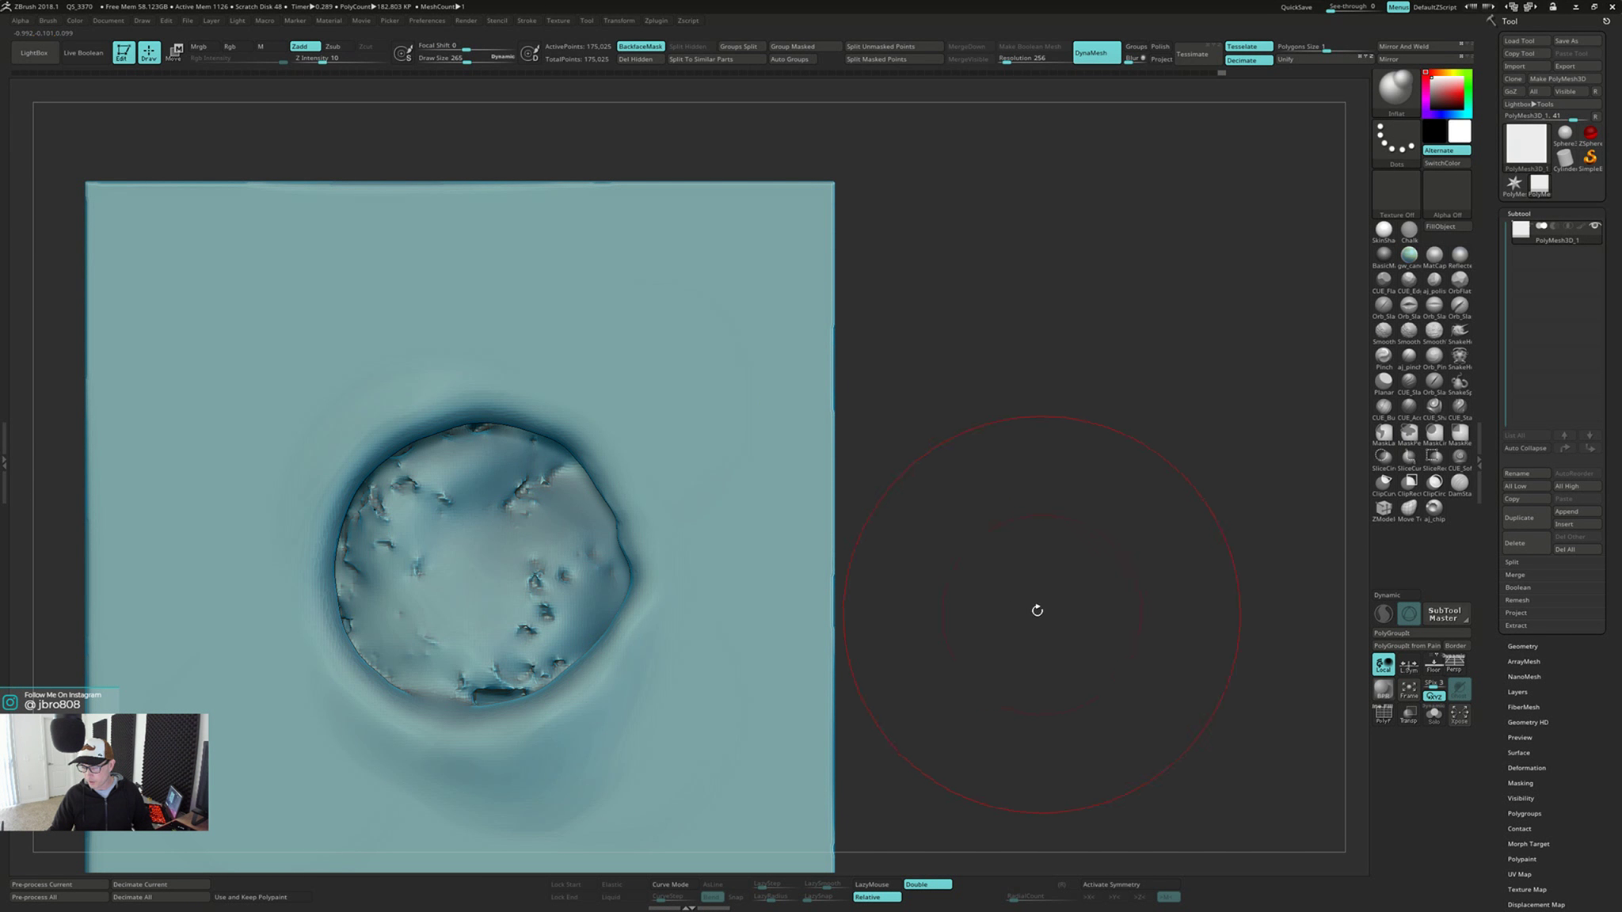
Try to flatten the pitted hollow and its surrounding rim level with the plate's front face using the Planar brush
{"action": "right_click_drag", "start_coordinate": [515, 535], "coordinate": [685, 517]}
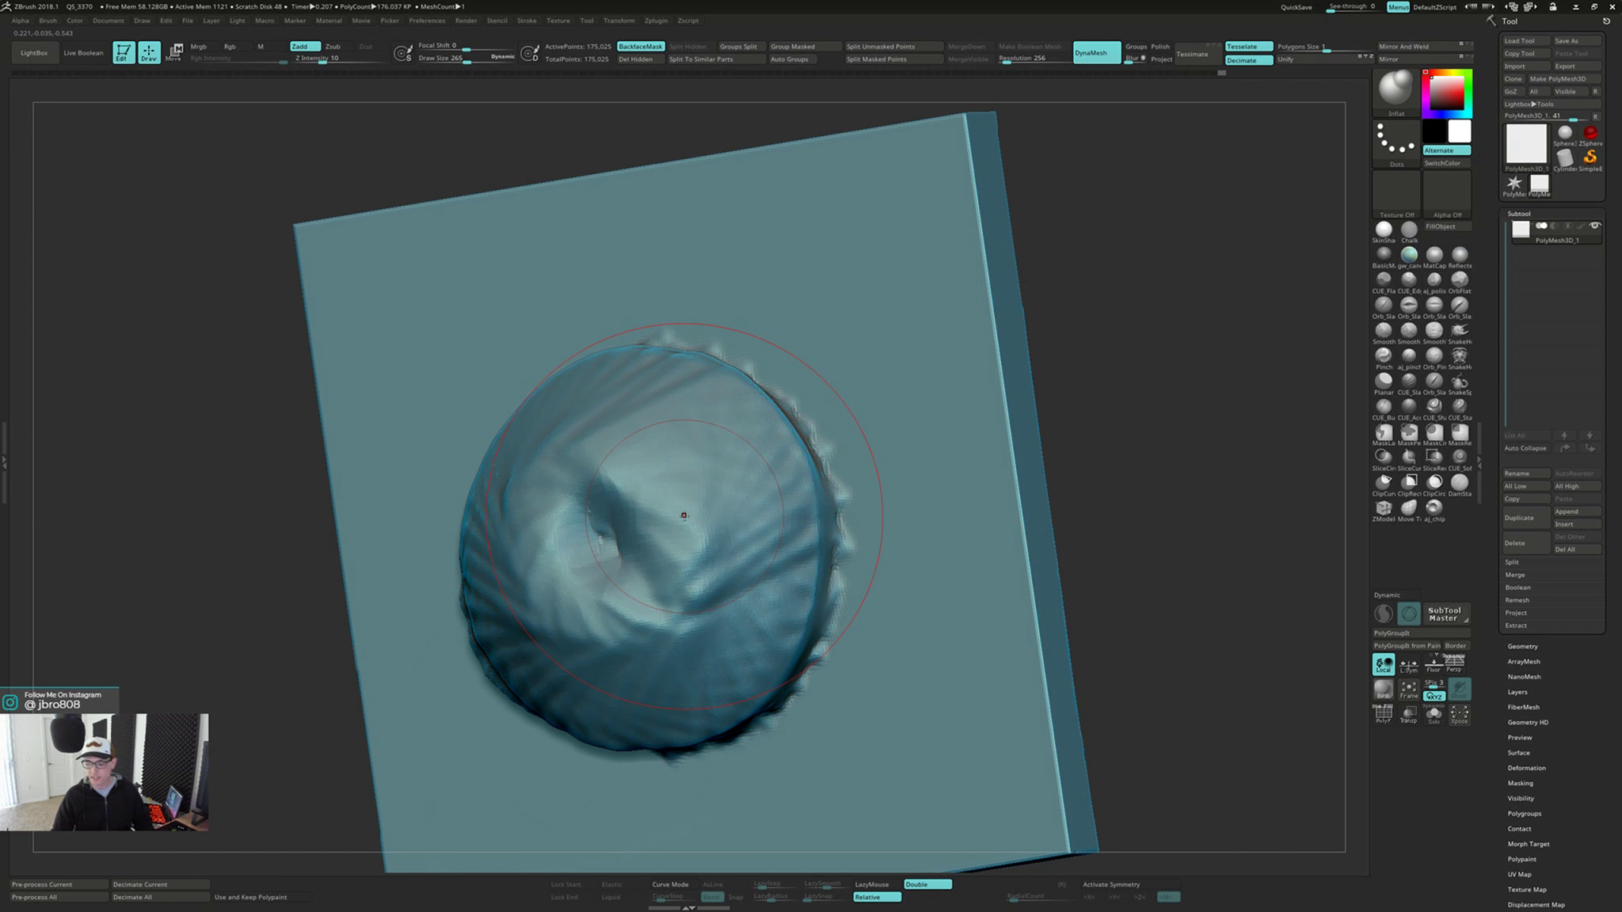
{"action": "right_click_drag", "start_coordinate": [1093, 612], "coordinate": [1043, 641]}
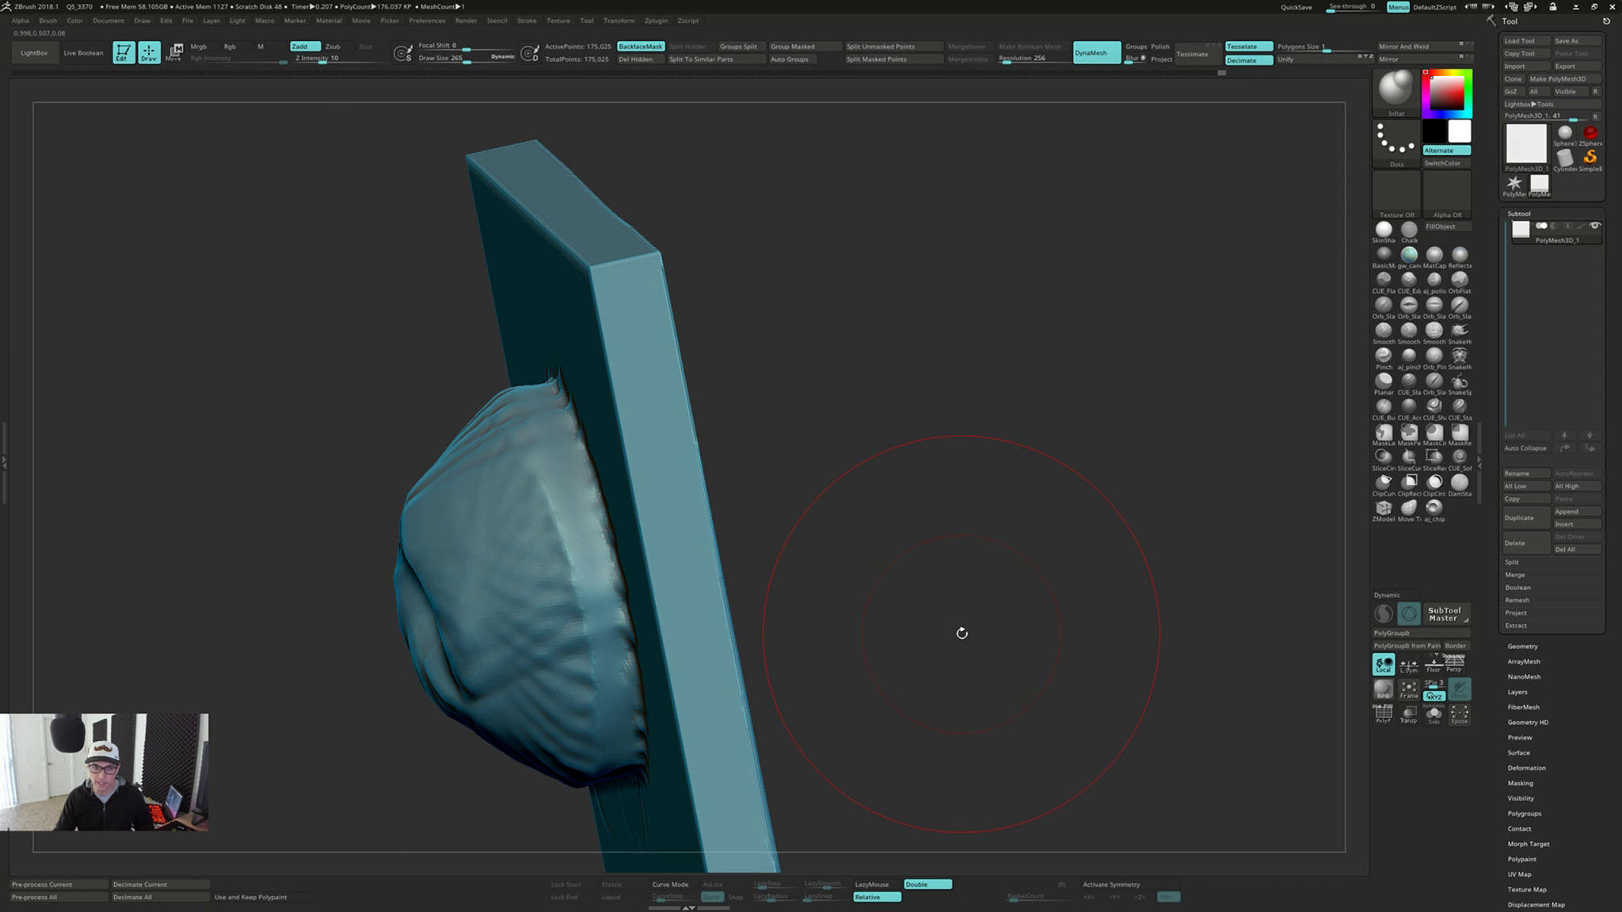
{"action": "right_click_drag", "start_coordinate": [959, 626], "coordinate": [899, 575]}
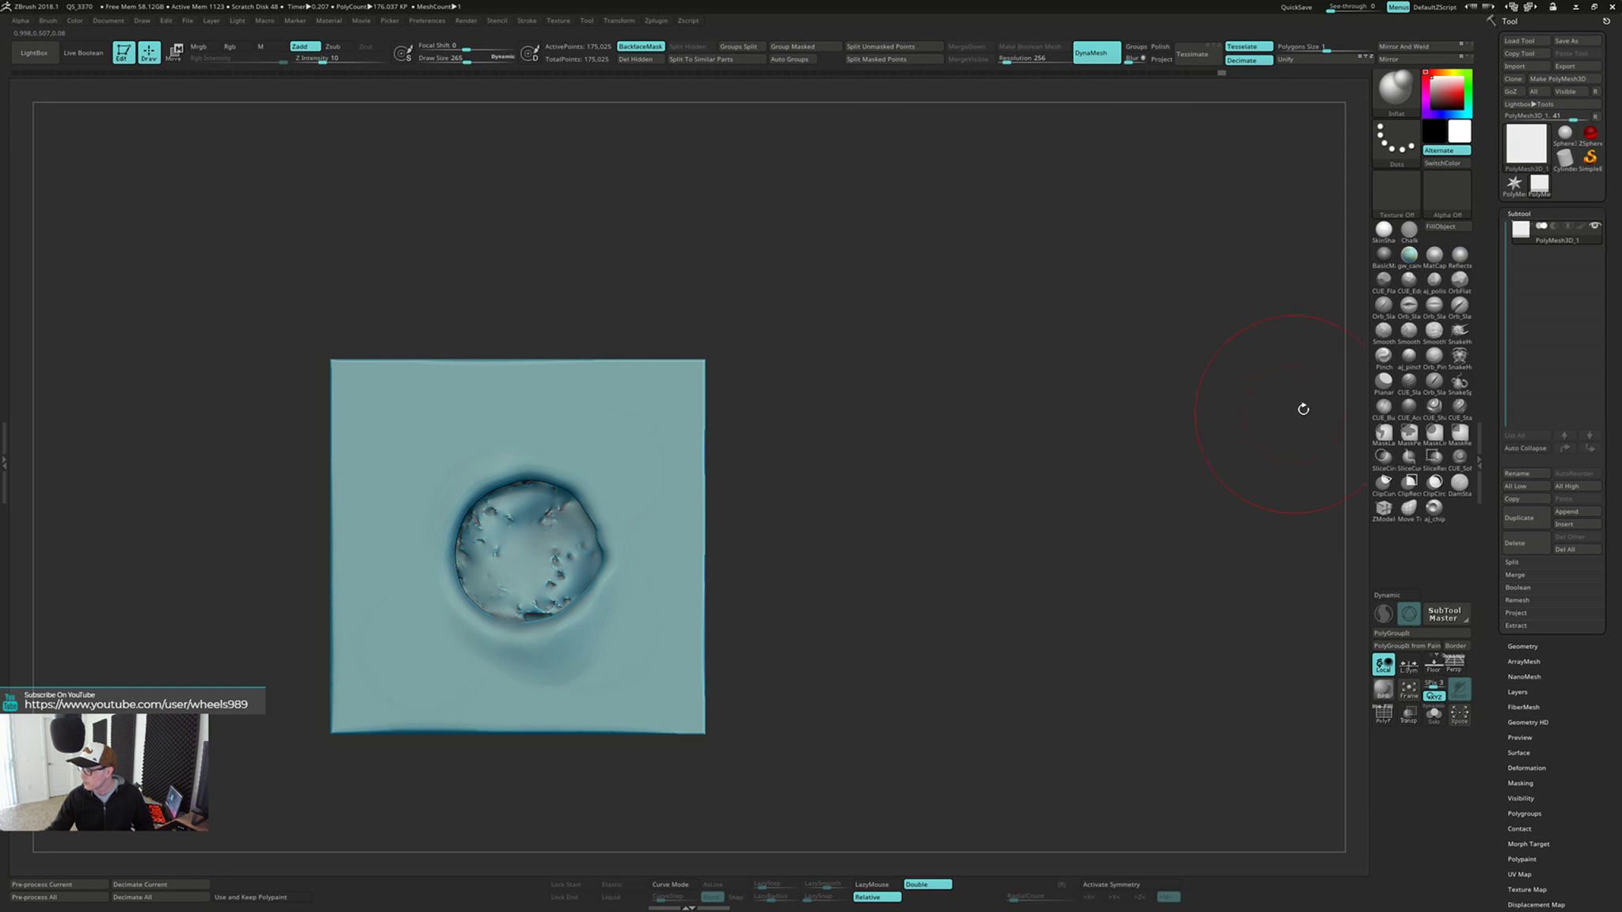
{"action": "left_click", "coordinate": [1383, 380]}
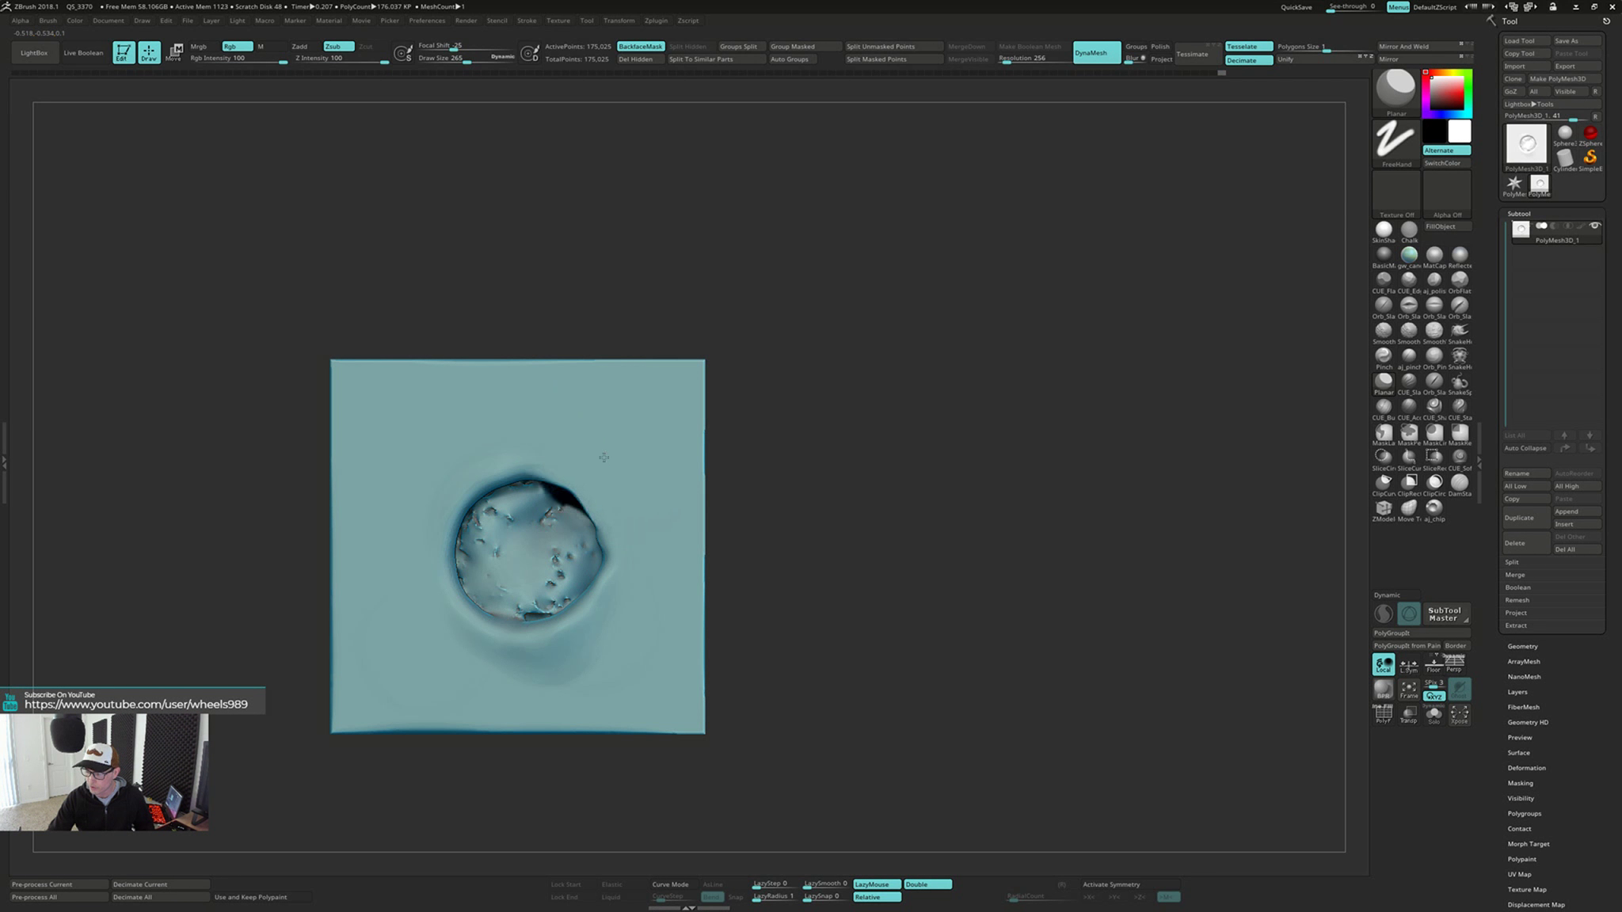
{"action": "left_click_drag", "start_coordinate": [604, 458], "coordinate": [504, 598]}
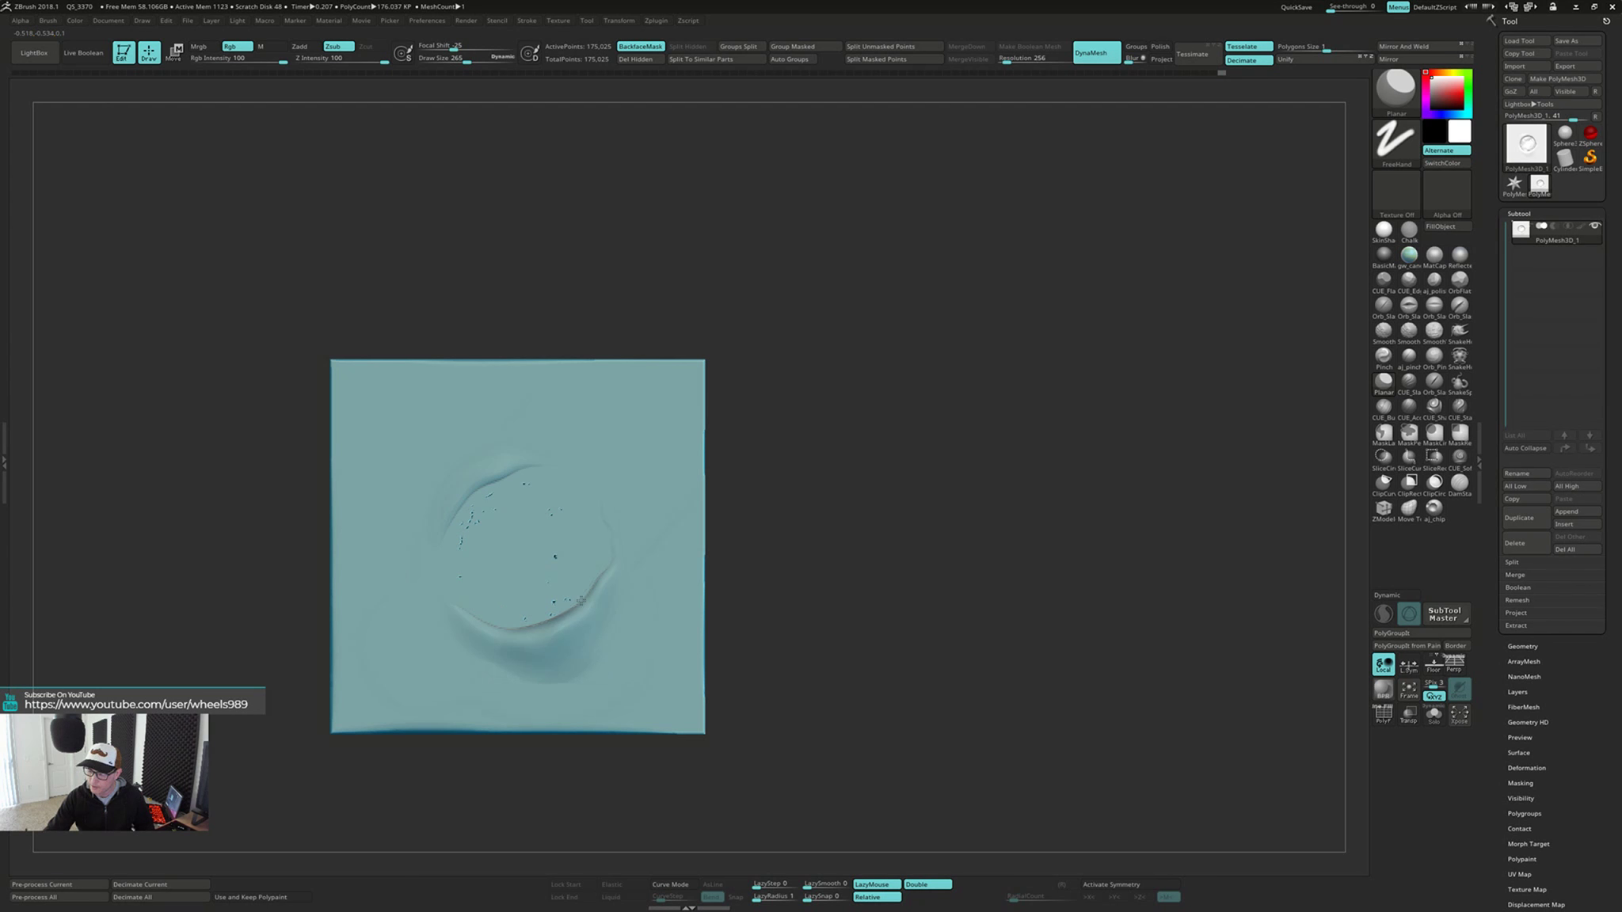
{"action": "mouse_move", "coordinate": [609, 525]}
{"action": "right_mouse_down"}
{"action": "mouse_move", "coordinate": [733, 509]}
{"action": "mouse_move", "coordinate": [714, 501]}
{"action": "mouse_move", "coordinate": [681, 536]}
{"action": "right_mouse_up"}
Remesh the plate with DynaMesh, flatten the remaining ridges on the front face with the Planar brush, and remesh again
{"action": "left_click_drag", "start_coordinate": [938, 454], "coordinate": [941, 535], "text": "ctrl"}
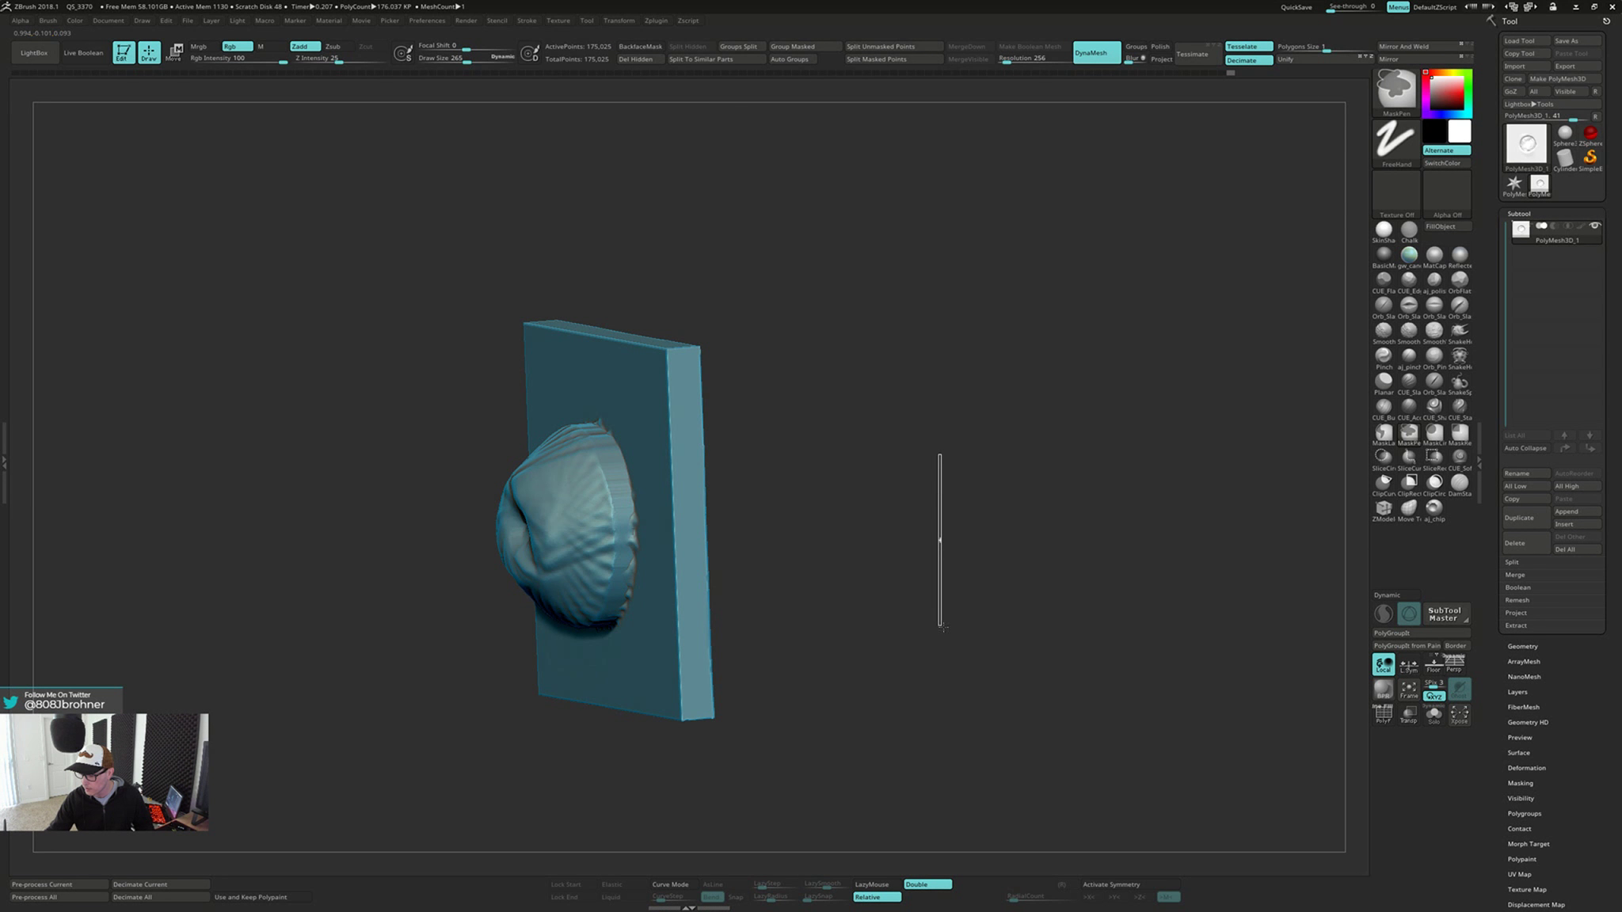
{"action": "left_click_drag", "start_coordinate": [943, 627], "coordinate": [943, 629], "text": "ctrl"}
{"action": "mouse_move", "coordinate": [941, 587]}
{"action": "right_mouse_down"}
{"action": "mouse_move", "coordinate": [905, 547]}
{"action": "mouse_move", "coordinate": [688, 565]}
{"action": "right_mouse_up"}
{"action": "left_click_drag", "start_coordinate": [699, 477], "coordinate": [658, 475], "text": "shift"}
{"action": "left_click_drag", "start_coordinate": [739, 564], "coordinate": [746, 542], "text": "shift"}
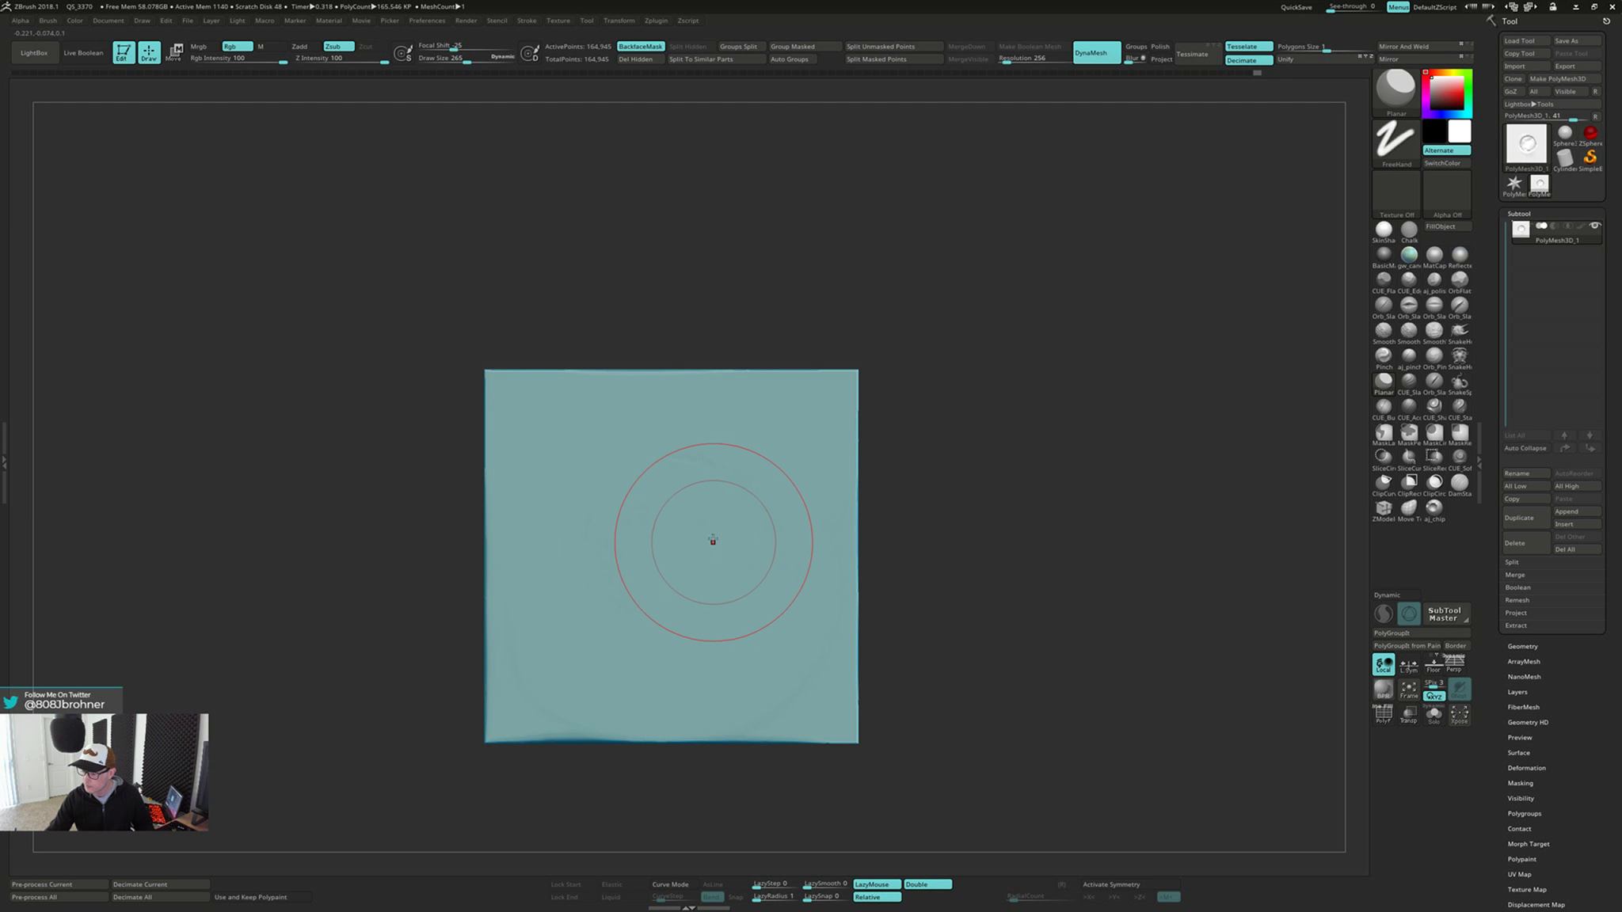
{"action": "left_click_drag", "start_coordinate": [713, 540], "coordinate": [645, 484], "text": "shift"}
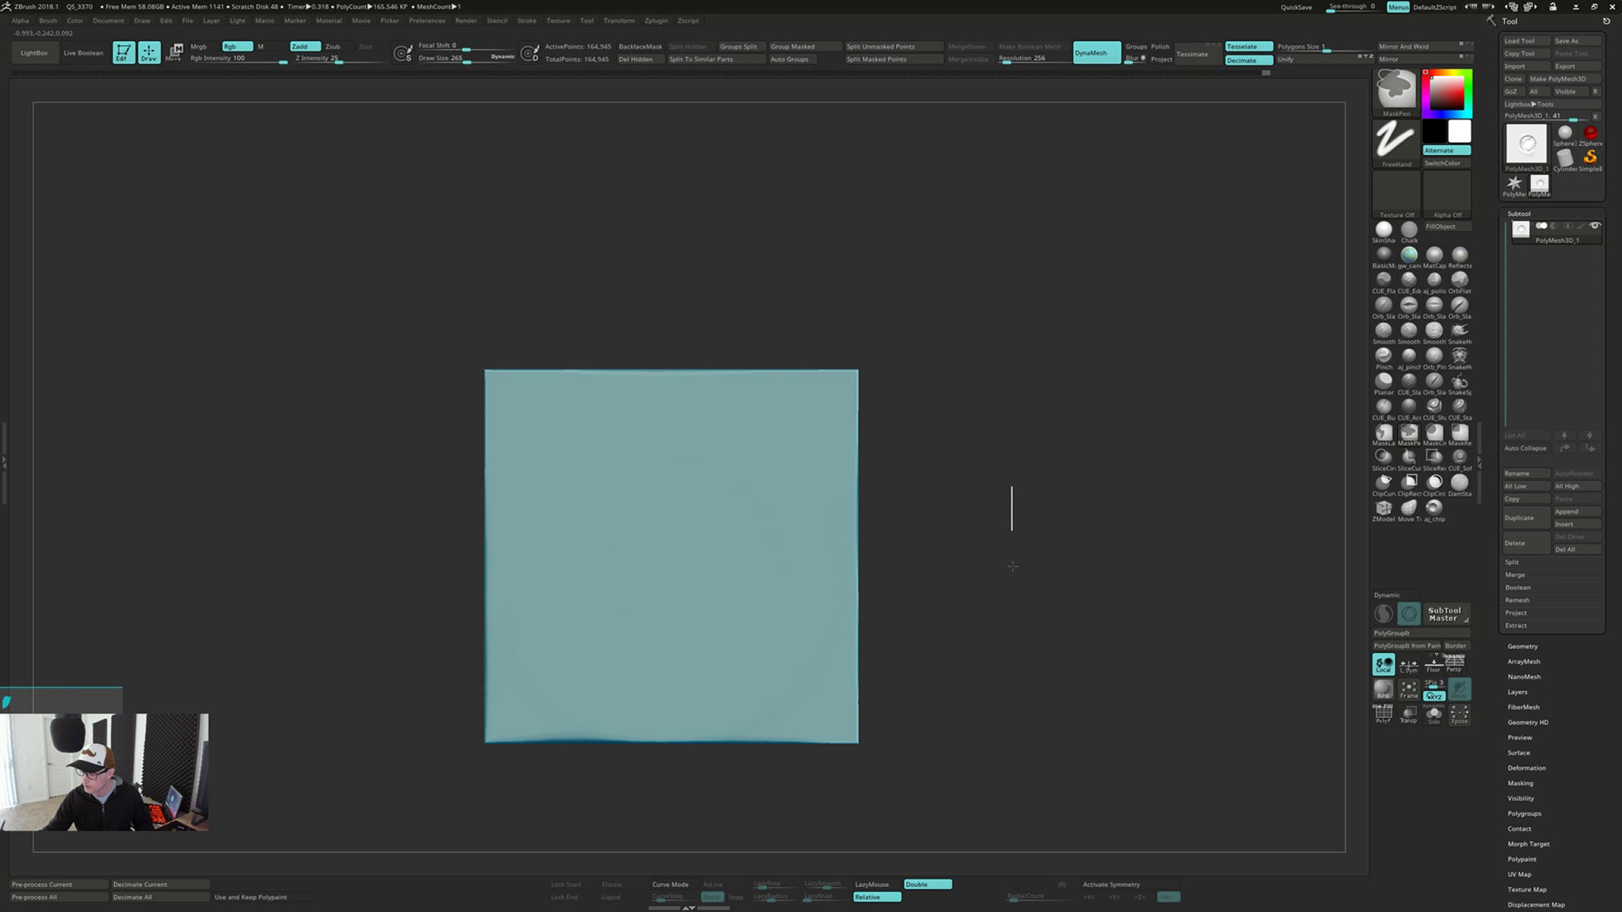
{"action": "mouse_move", "coordinate": [1020, 659]}
{"action": "left_mouse_down"}
{"action": "mouse_move", "coordinate": [1074, 568]}
{"action": "mouse_move", "coordinate": [1123, 566]}
{"action": "left_mouse_up"}
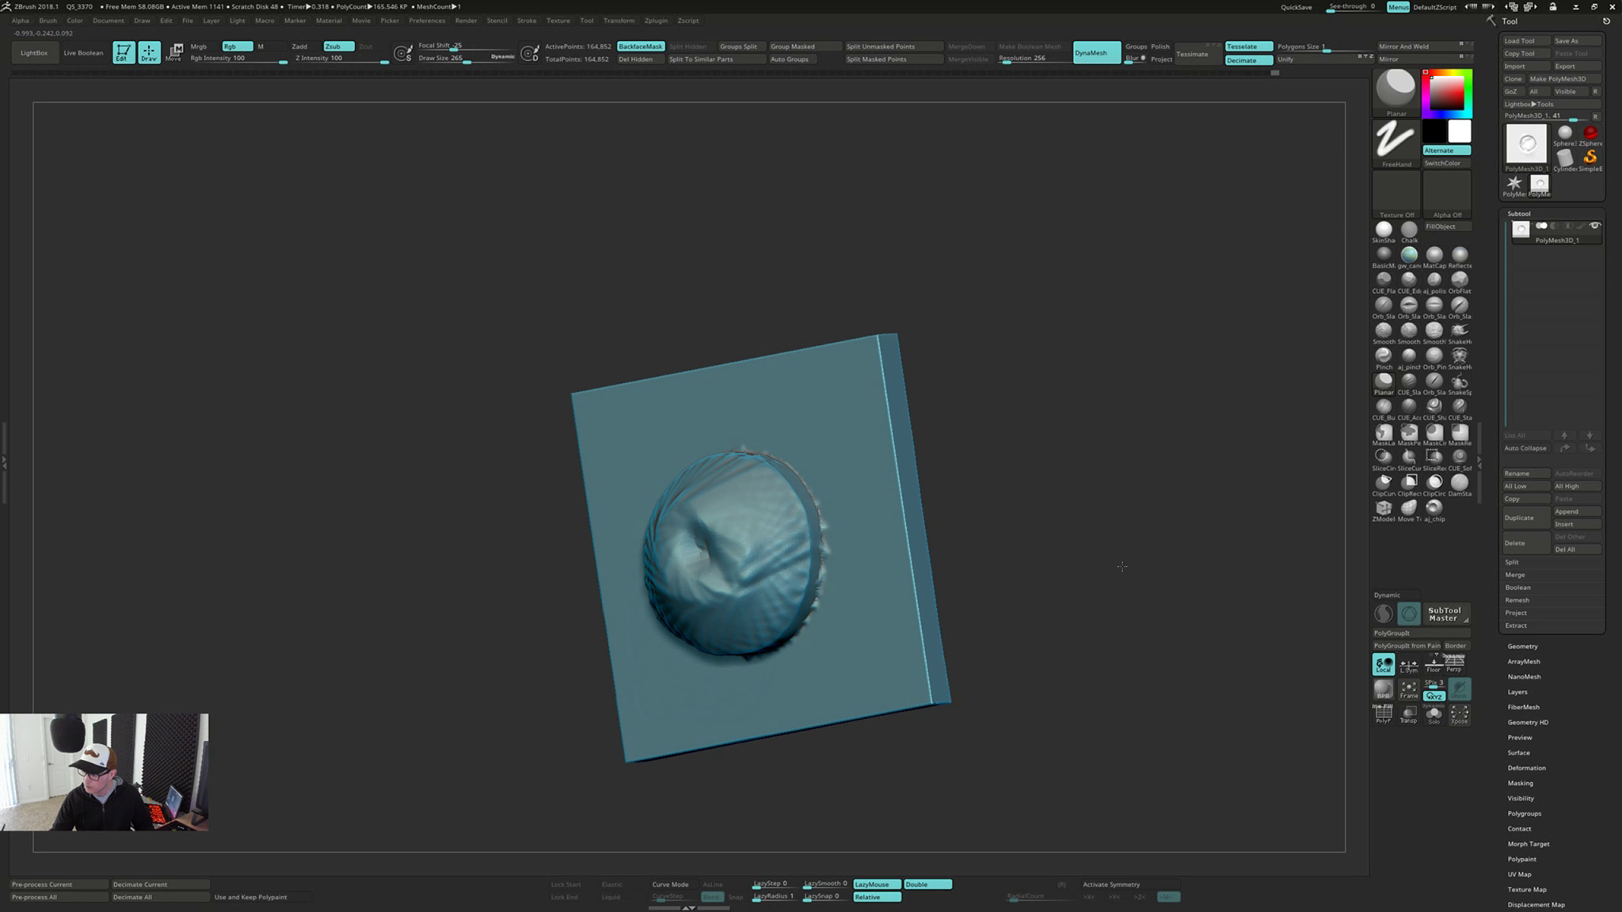
Undo the Planar flattening and remeshing back to the pitted hollow
{"action": "key", "text": "ctrl+z"}
{"action": "key", "text": "ctrl+z"}
{"action": "key", "text": "ctrl+z"}
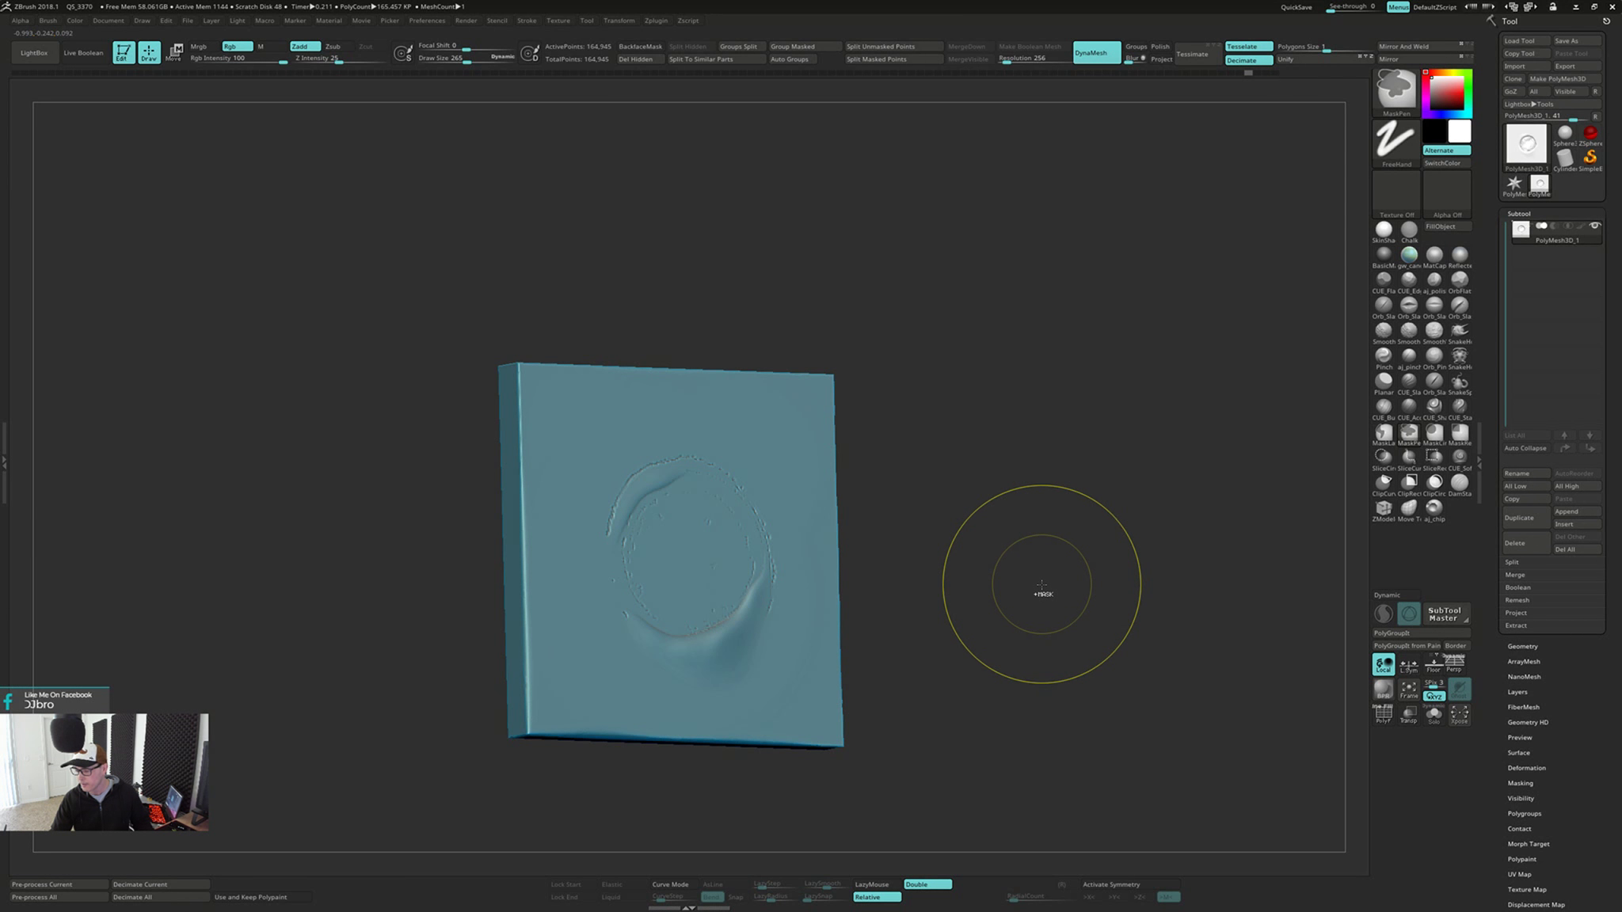
{"action": "left_click_drag", "start_coordinate": [1043, 585], "coordinate": [929, 486]}
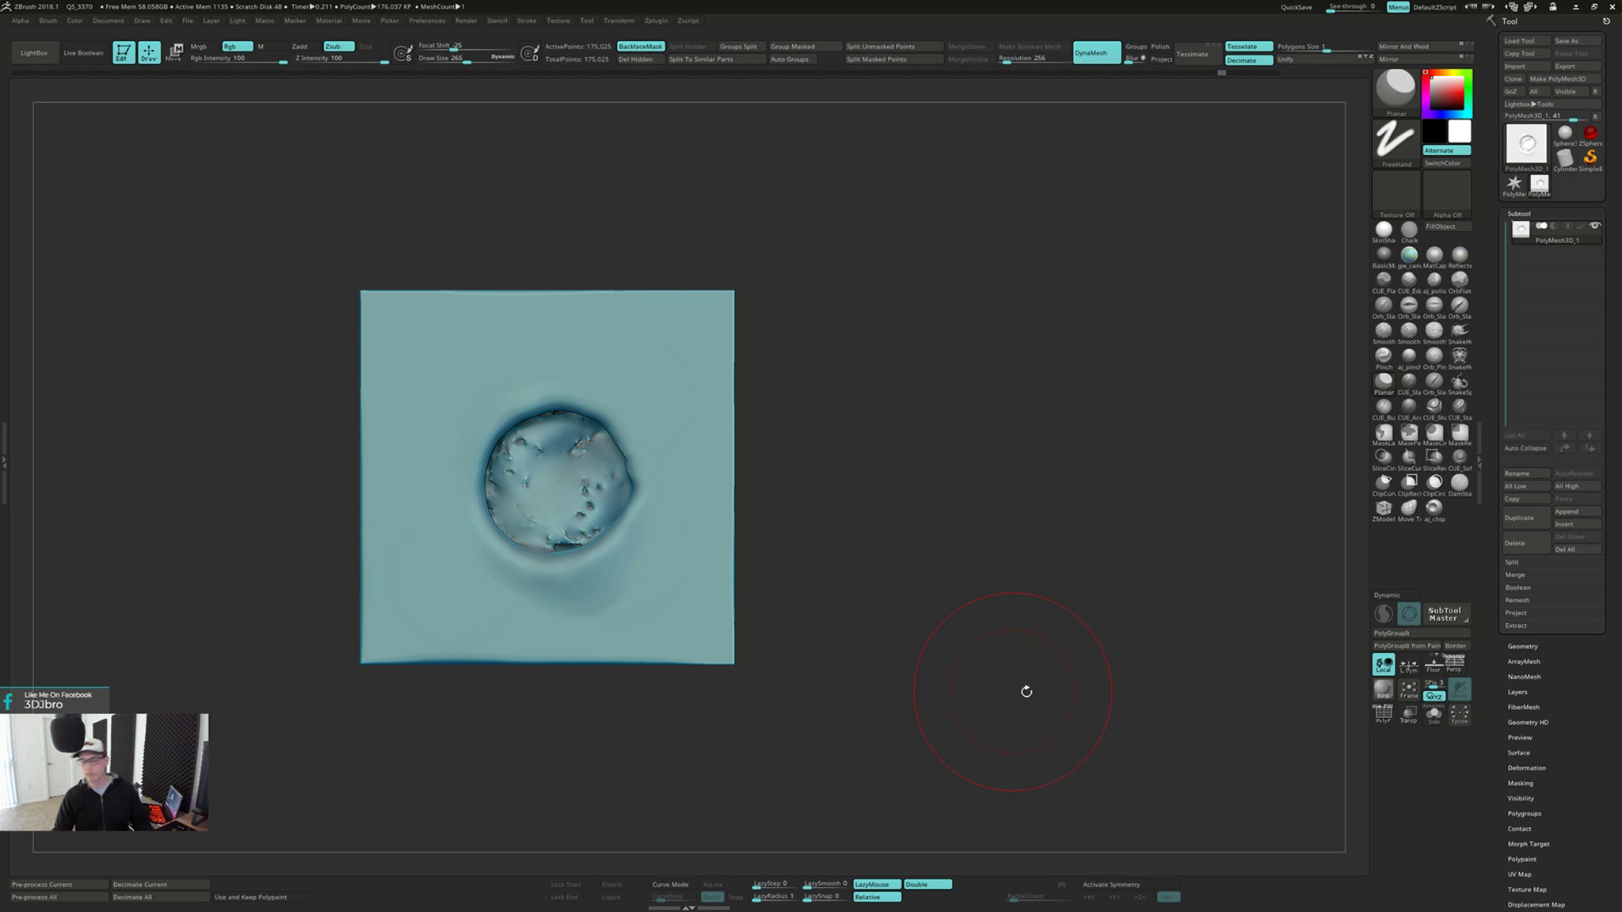
Append a Cylinder3D subtool, then rotate, scale and move it so its round end covers the hollow on the plate's front
{"action": "left_click", "coordinate": [1570, 524]}
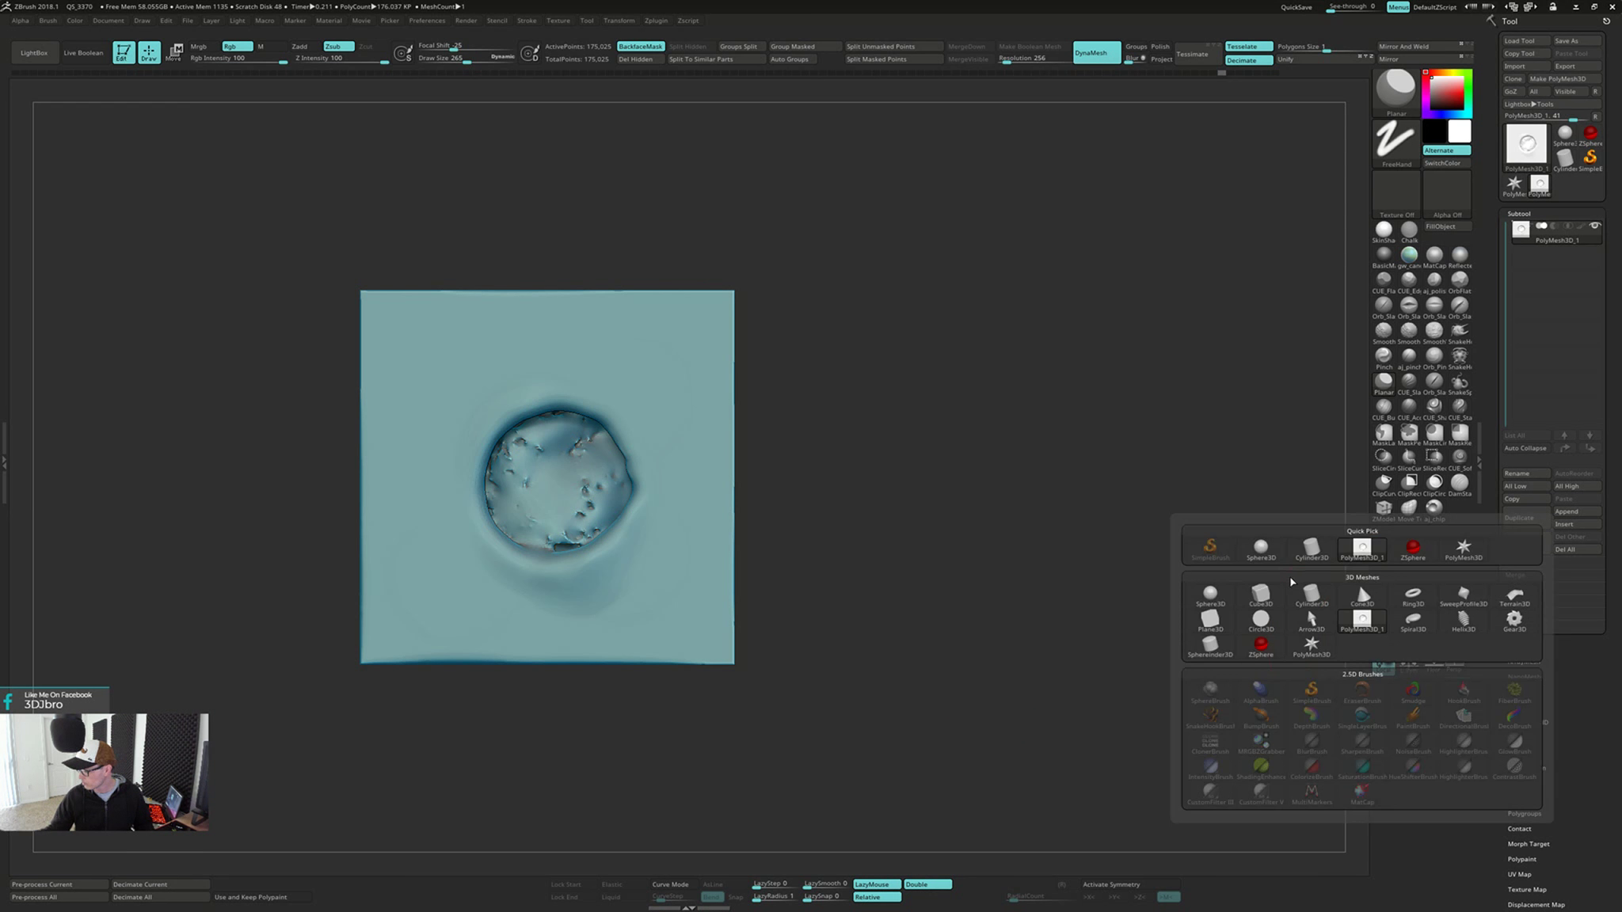
{"action": "left_click", "coordinate": [1310, 601]}
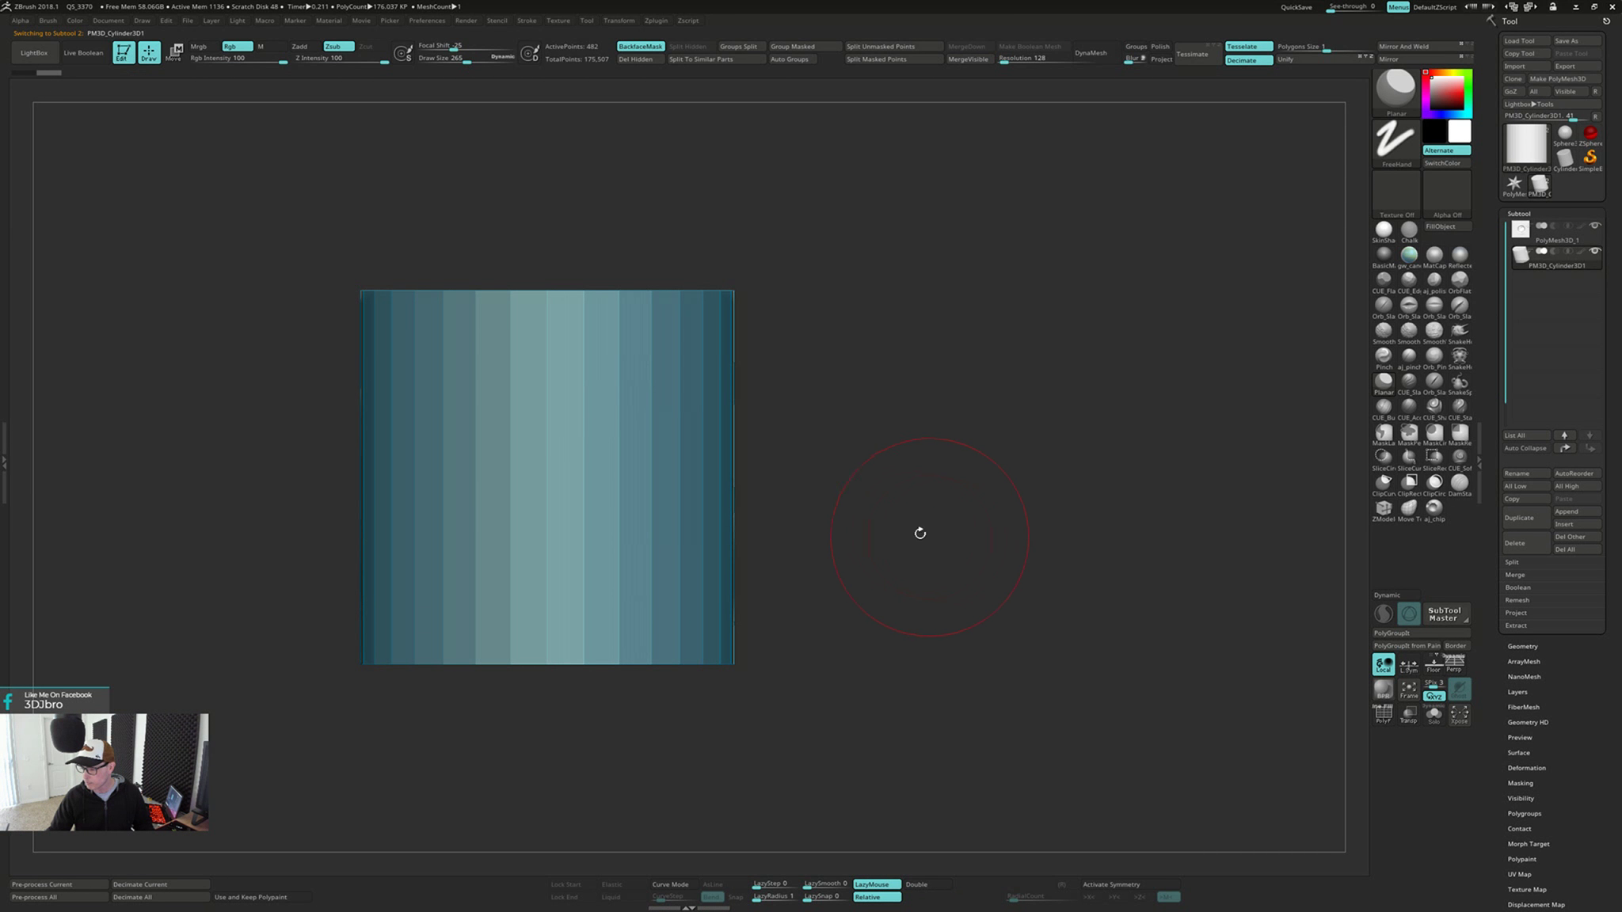
{"action": "key", "text": "w"}
{"action": "left_click_drag", "start_coordinate": [548, 468], "coordinate": [544, 546]}
{"action": "left_click_drag", "start_coordinate": [555, 468], "coordinate": [511, 506]}
{"action": "left_click_drag", "start_coordinate": [619, 478], "coordinate": [634, 479]}
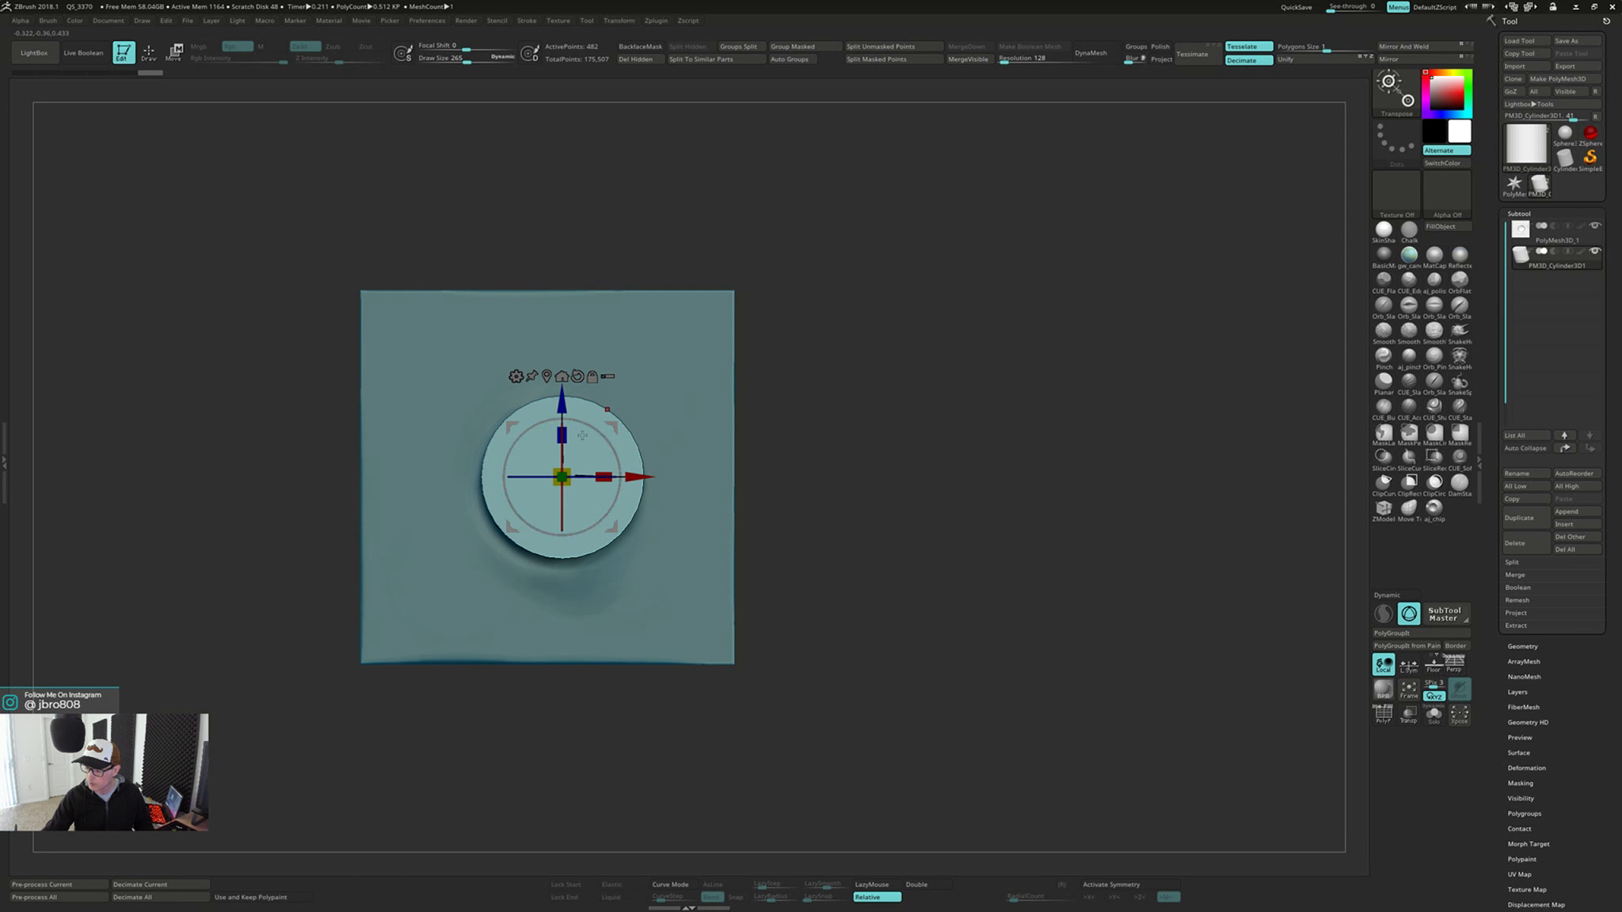
{"action": "left_click_drag", "start_coordinate": [619, 420], "coordinate": [610, 430]}
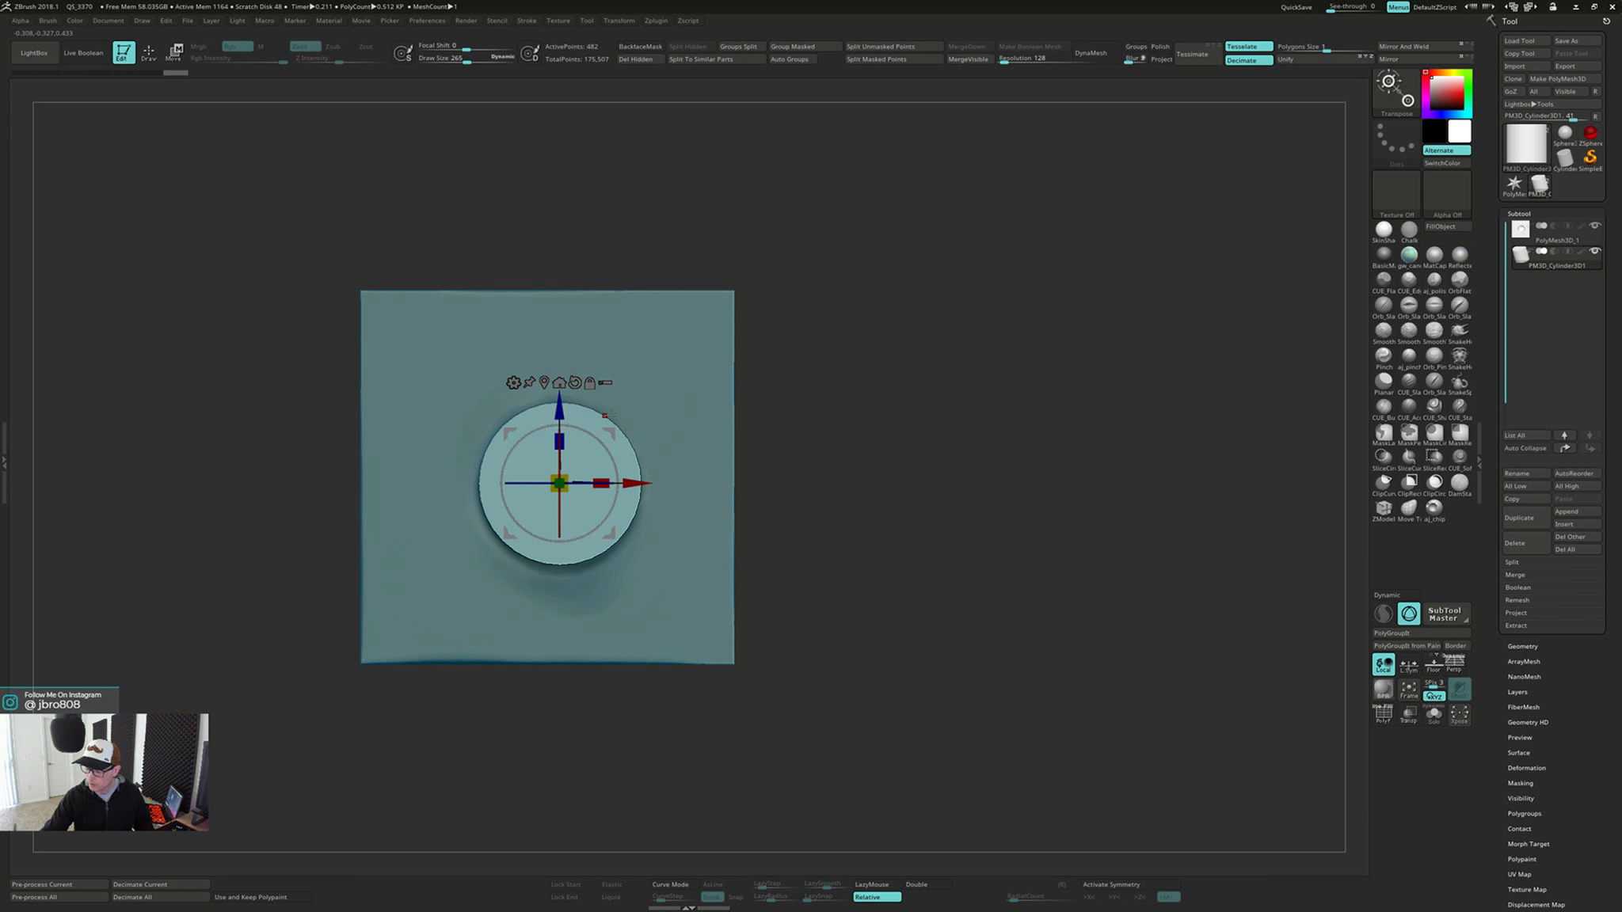
Check the cylinder's depth from the side and scale it up slightly to cover the hollow's edge
{"action": "right_click_drag", "start_coordinate": [610, 415], "coordinate": [677, 412]}
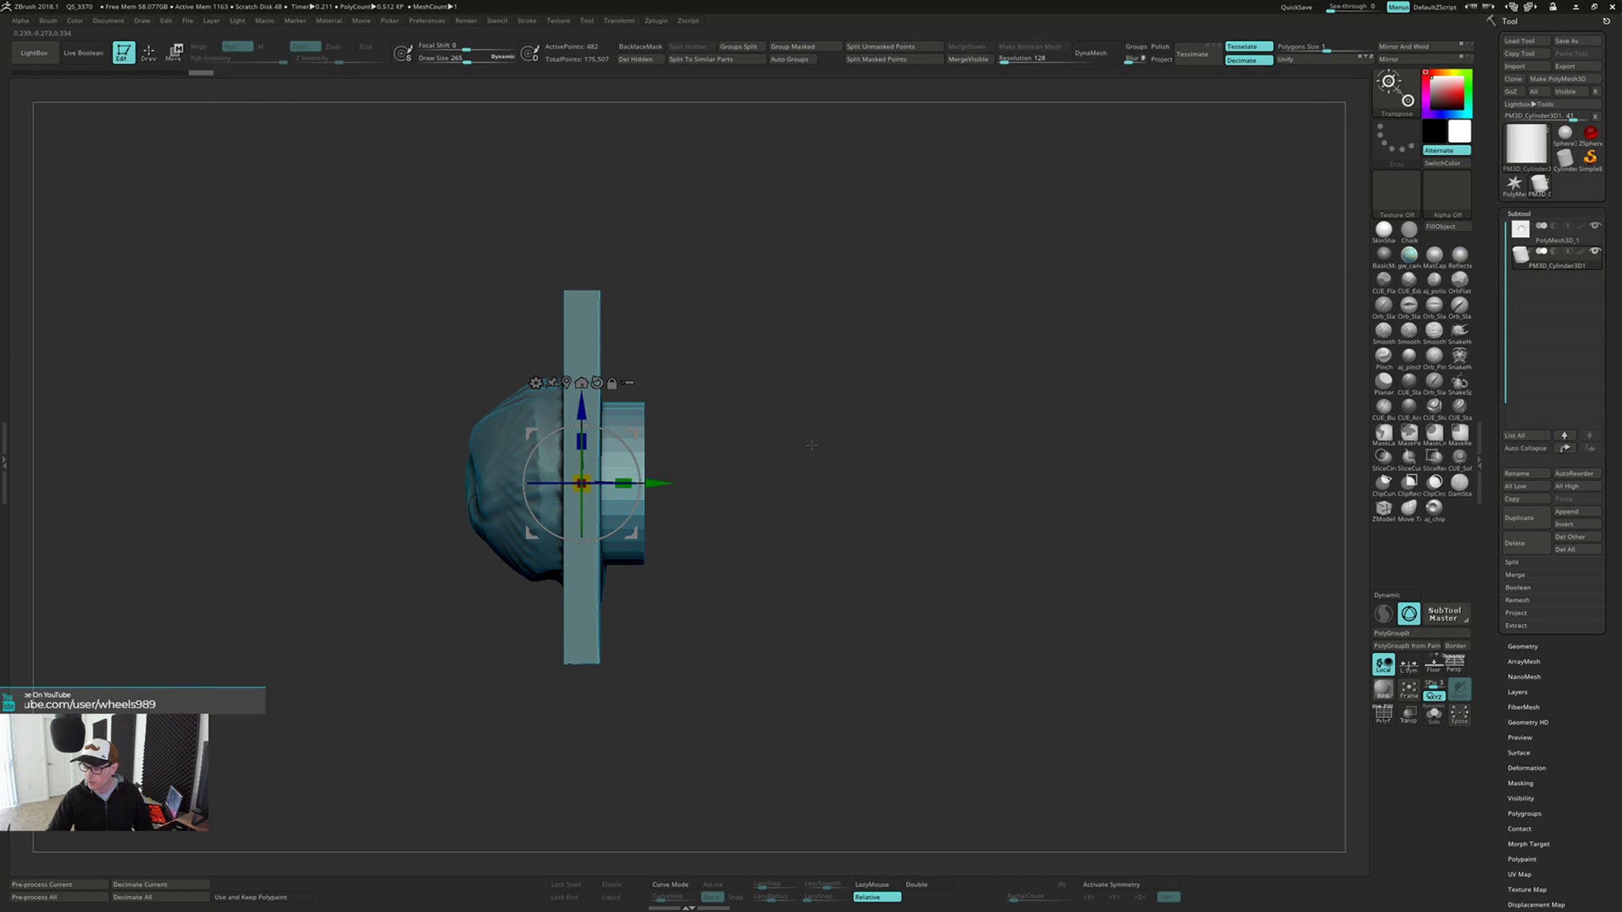
{"action": "right_click_drag", "start_coordinate": [811, 445], "coordinate": [652, 474]}
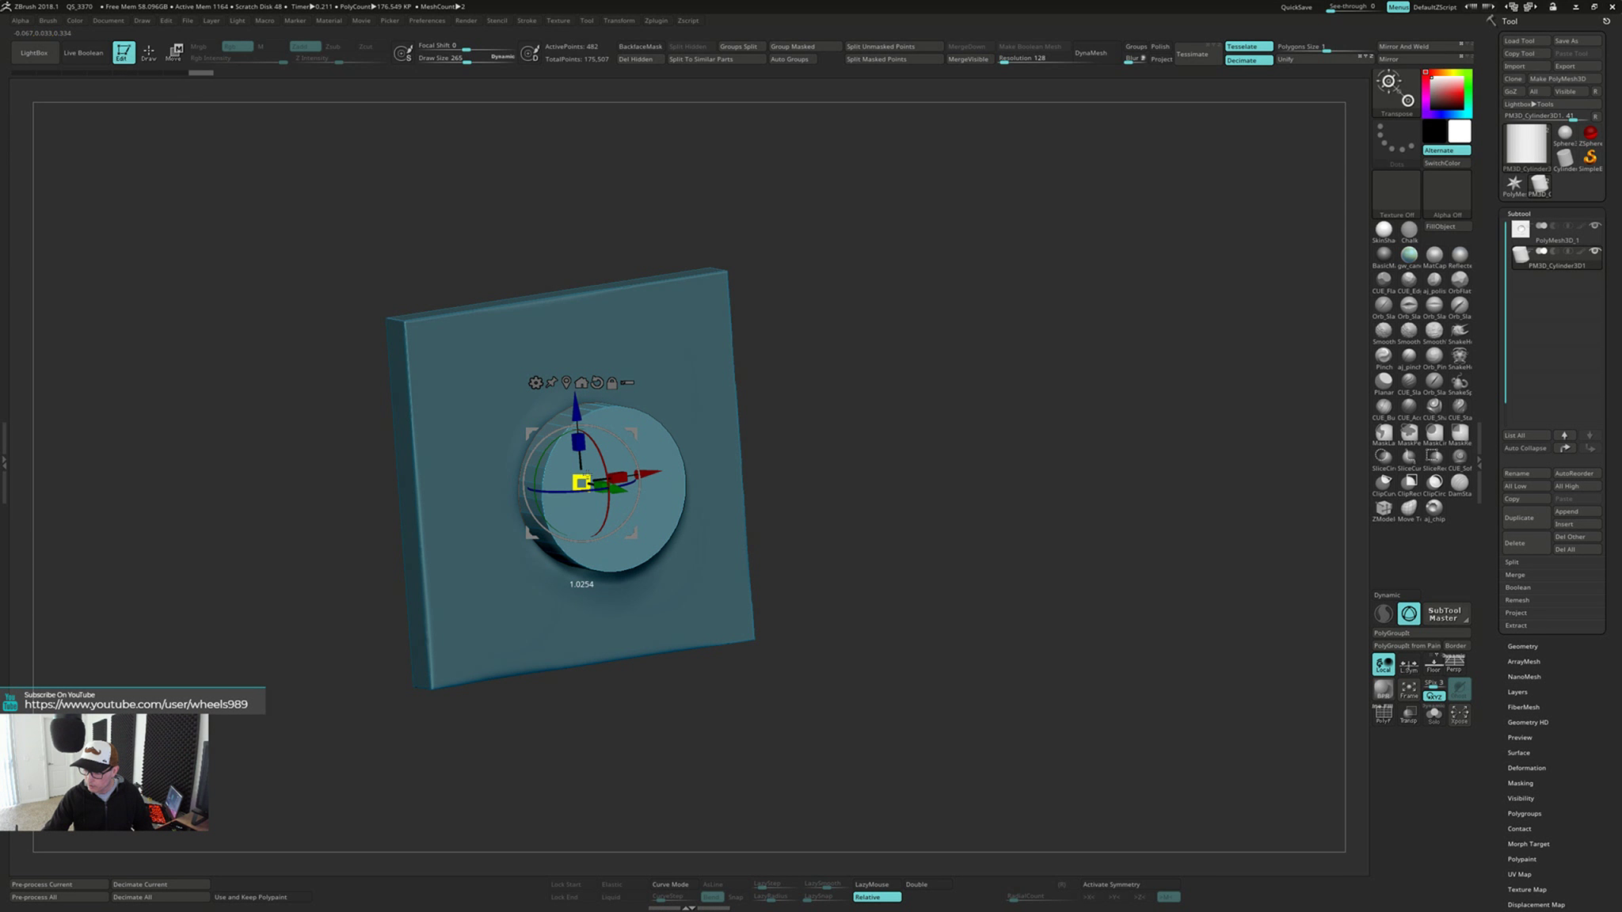
{"action": "left_click_drag", "start_coordinate": [589, 472], "coordinate": [590, 471]}
{"action": "right_click_drag", "start_coordinate": [593, 469], "coordinate": [708, 412]}
Select the plate's subtool and merge the cylinder subtool down into it
{"action": "key", "text": "q"}
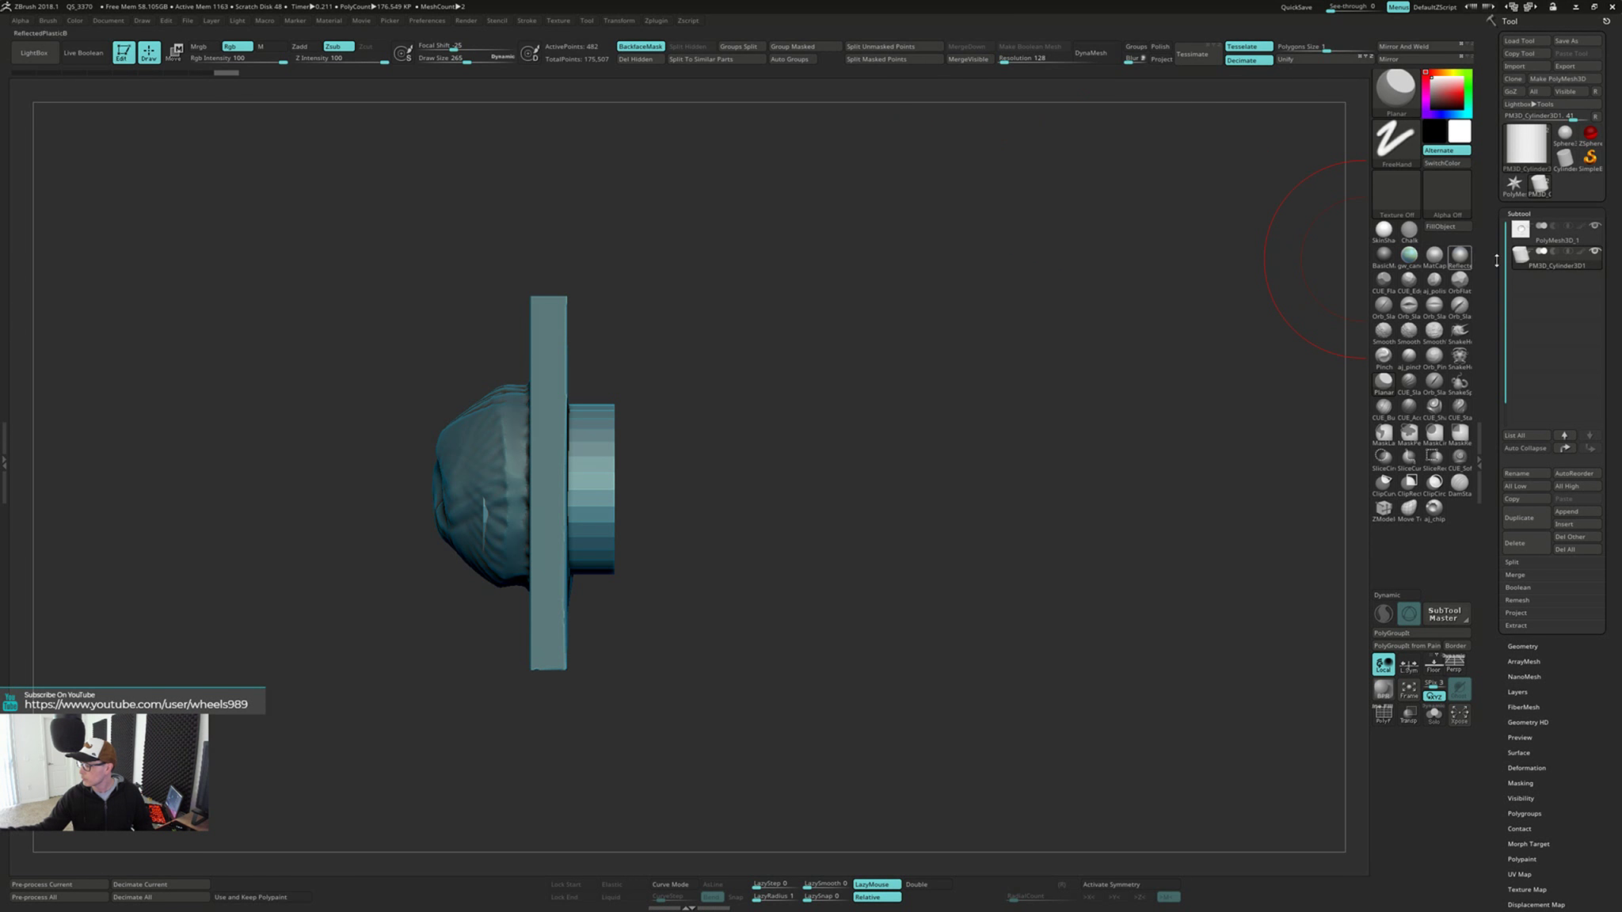
{"action": "left_click", "coordinate": [1574, 238]}
{"action": "left_click", "coordinate": [970, 47]}
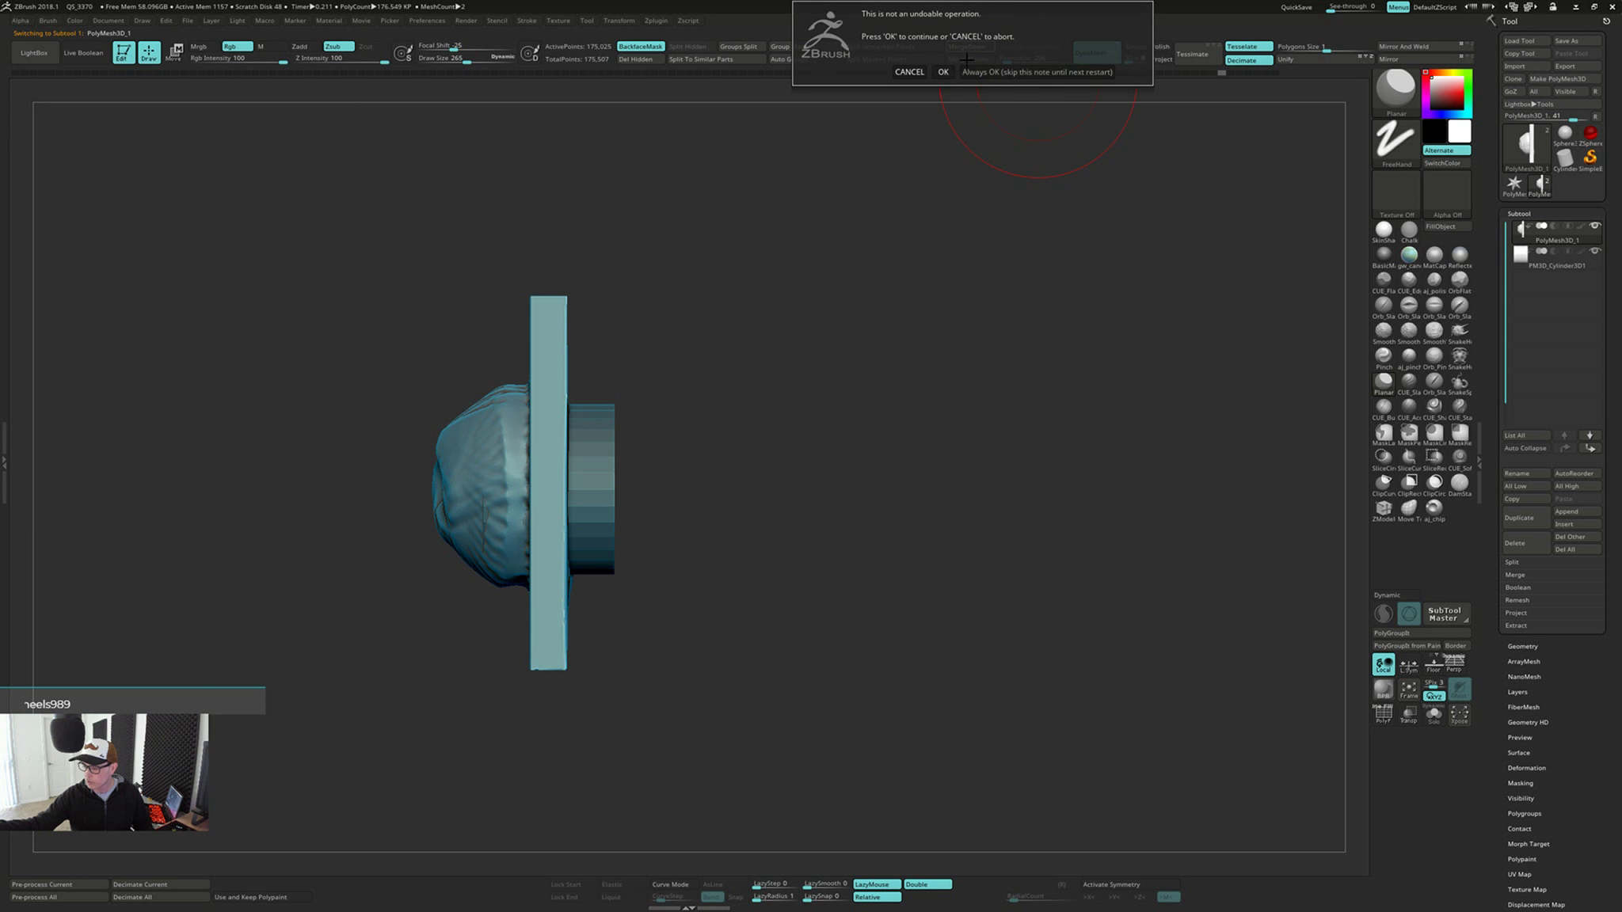
{"action": "left_click", "coordinate": [948, 73]}
{"action": "right_click_drag", "start_coordinate": [861, 402], "coordinate": [834, 426]}
{"action": "mouse_move", "coordinate": [848, 411]}
{"action": "left_mouse_down", "text": "ctrl"}
{"action": "mouse_move", "coordinate": [849, 557]}
{"action": "mouse_move", "coordinate": [872, 456]}
{"action": "mouse_move", "coordinate": [733, 480]}
{"action": "mouse_move", "coordinate": [793, 529]}
{"action": "left_mouse_up", "text": "ctrl"}
Show the polyframe, mask everything except the cylinder, and nudge the cylinder toward the plate
{"action": "key", "text": "w"}
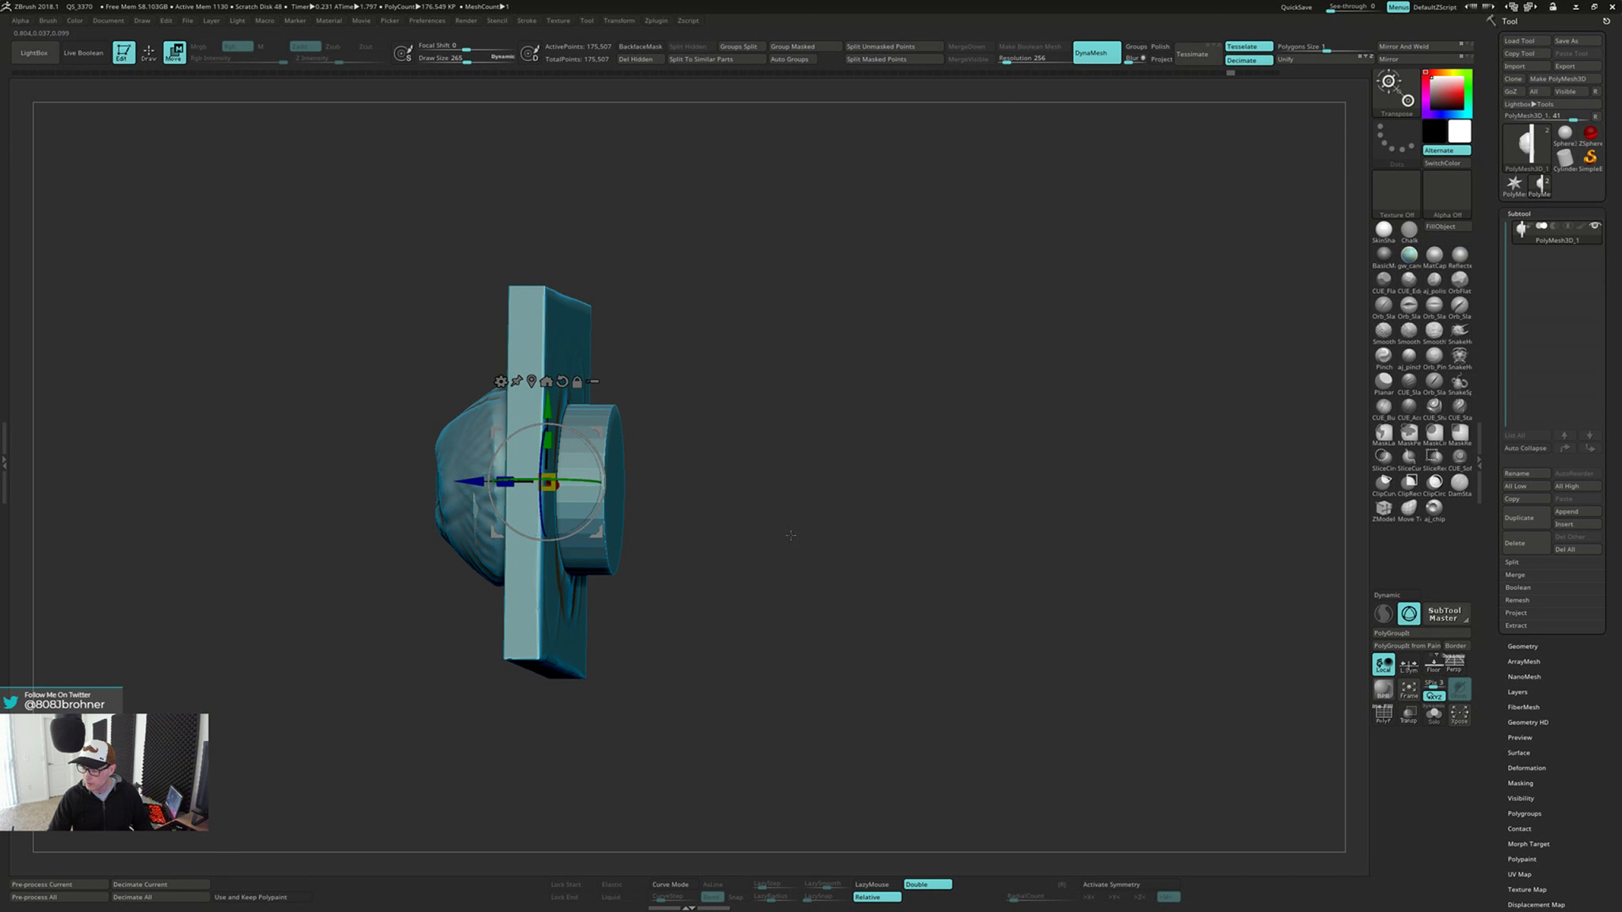
{"action": "key", "text": "shift+f"}
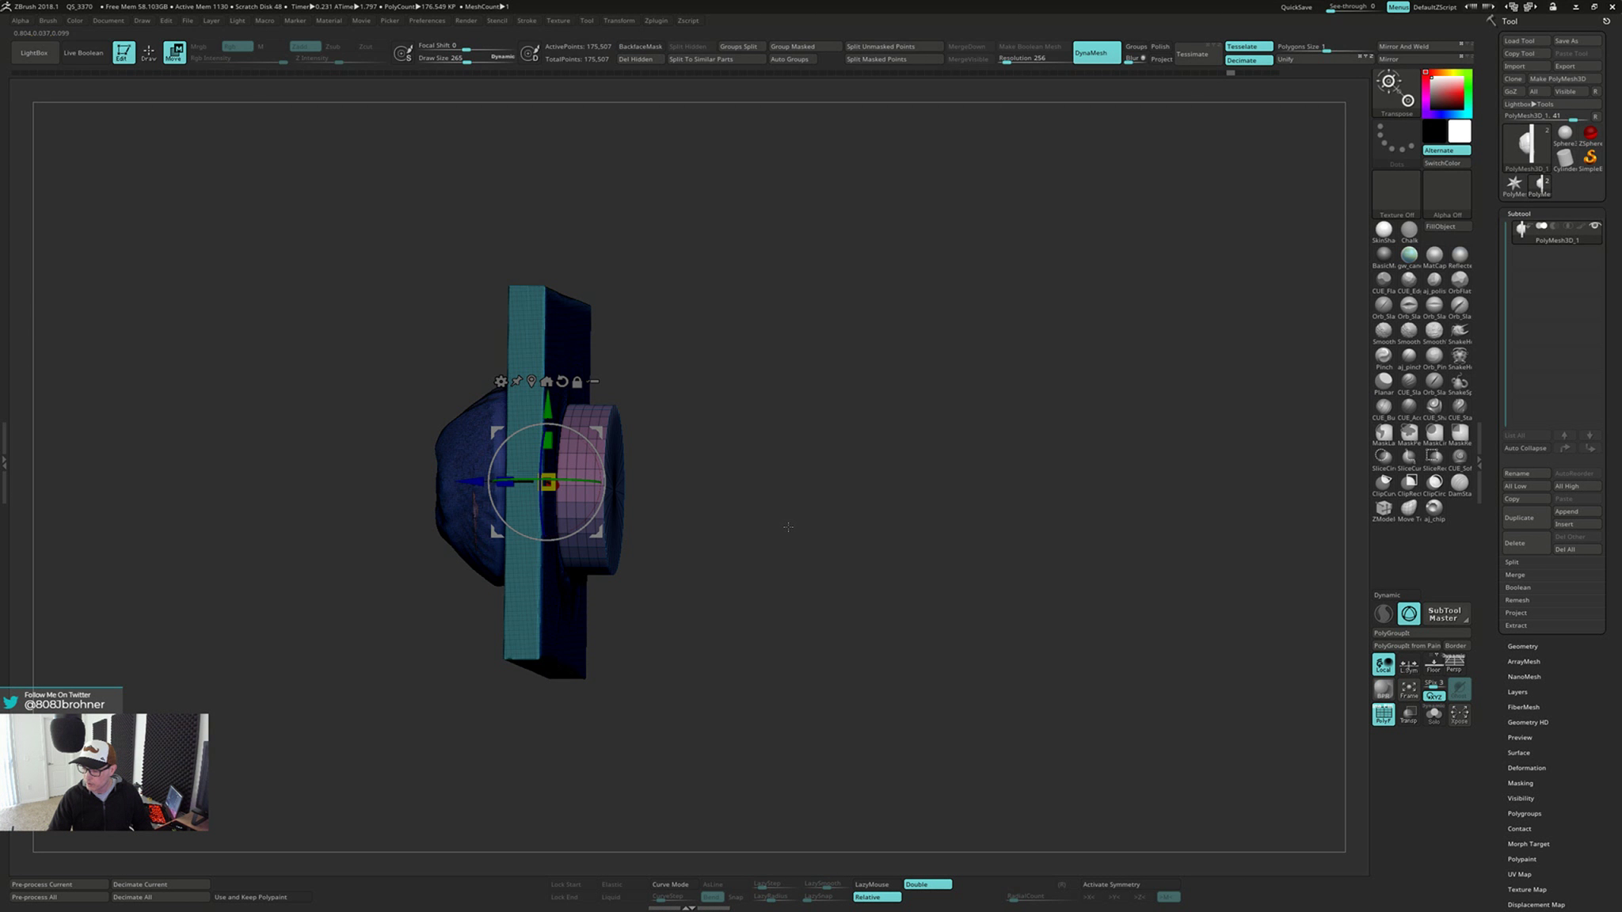
{"action": "left_click", "coordinate": [612, 455], "text": "ctrl+shift"}
{"action": "left_click_drag", "start_coordinate": [540, 455], "coordinate": [539, 454]}
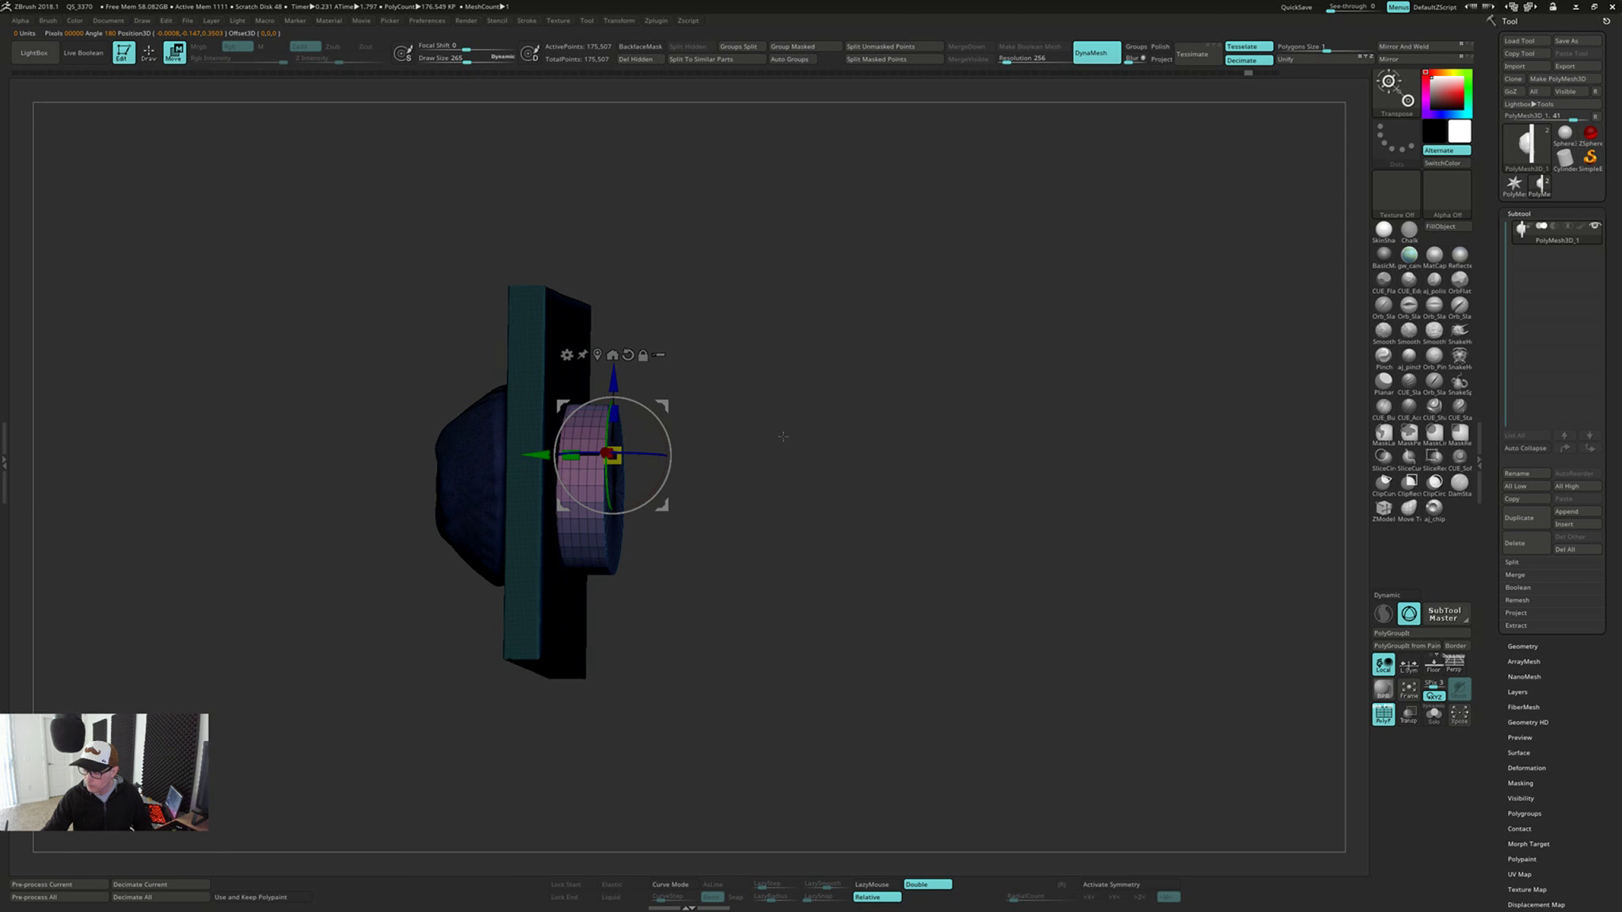
Clear the mask, hide the polyframe, and remesh with DynaMesh to fuse the cylinder and plate
{"action": "mouse_move", "coordinate": [782, 436]}
{"action": "left_mouse_down"}
{"action": "mouse_move", "coordinate": [830, 362]}
{"action": "mouse_move", "coordinate": [878, 456]}
{"action": "mouse_move", "coordinate": [772, 456]}
{"action": "mouse_move", "coordinate": [798, 413]}
{"action": "mouse_move", "coordinate": [804, 467]}
{"action": "mouse_move", "coordinate": [804, 438]}
{"action": "left_mouse_up"}
{"action": "key", "text": "shift+f"}
{"action": "key", "text": "q"}
{"action": "mouse_move", "coordinate": [830, 544]}
{"action": "left_mouse_down", "text": "ctrl"}
{"action": "mouse_move", "coordinate": [873, 441]}
{"action": "mouse_move", "coordinate": [816, 473]}
{"action": "mouse_move", "coordinate": [758, 455]}
{"action": "left_mouse_up", "text": "ctrl"}
{"action": "key", "text": "alt"}
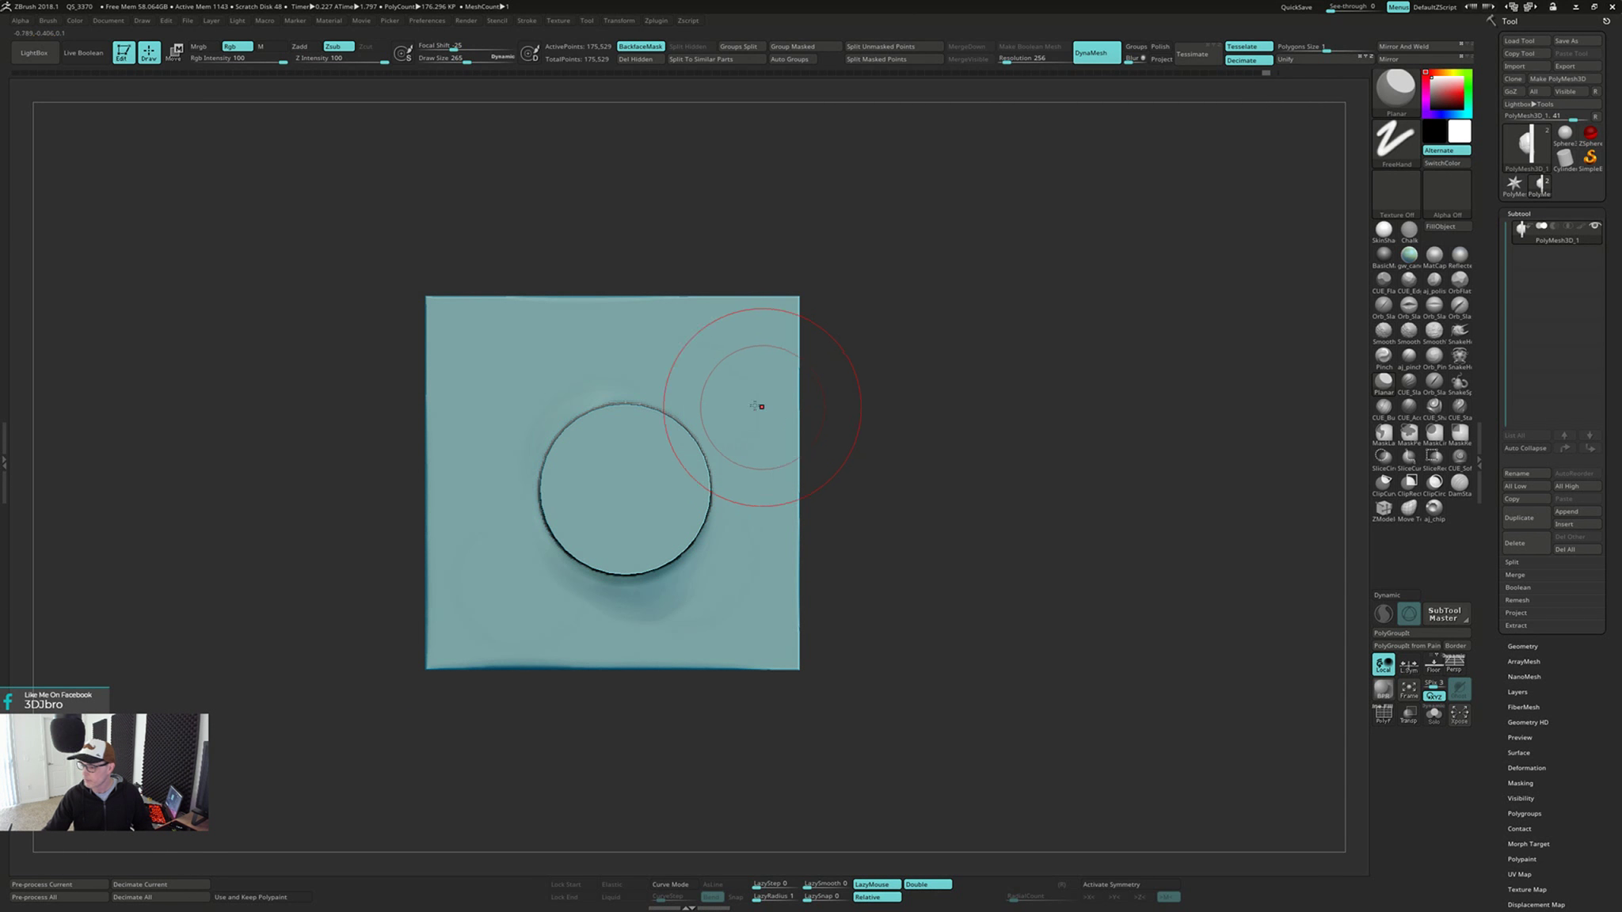
Flatten the uneven plate surface around the cylinder's base with the Planar brush
{"action": "right_click_drag", "start_coordinate": [593, 404], "coordinate": [609, 398]}
{"action": "left_click_drag", "start_coordinate": [608, 398], "coordinate": [571, 448], "text": "shift"}
{"action": "right_click_drag", "start_coordinate": [621, 420], "coordinate": [594, 416]}
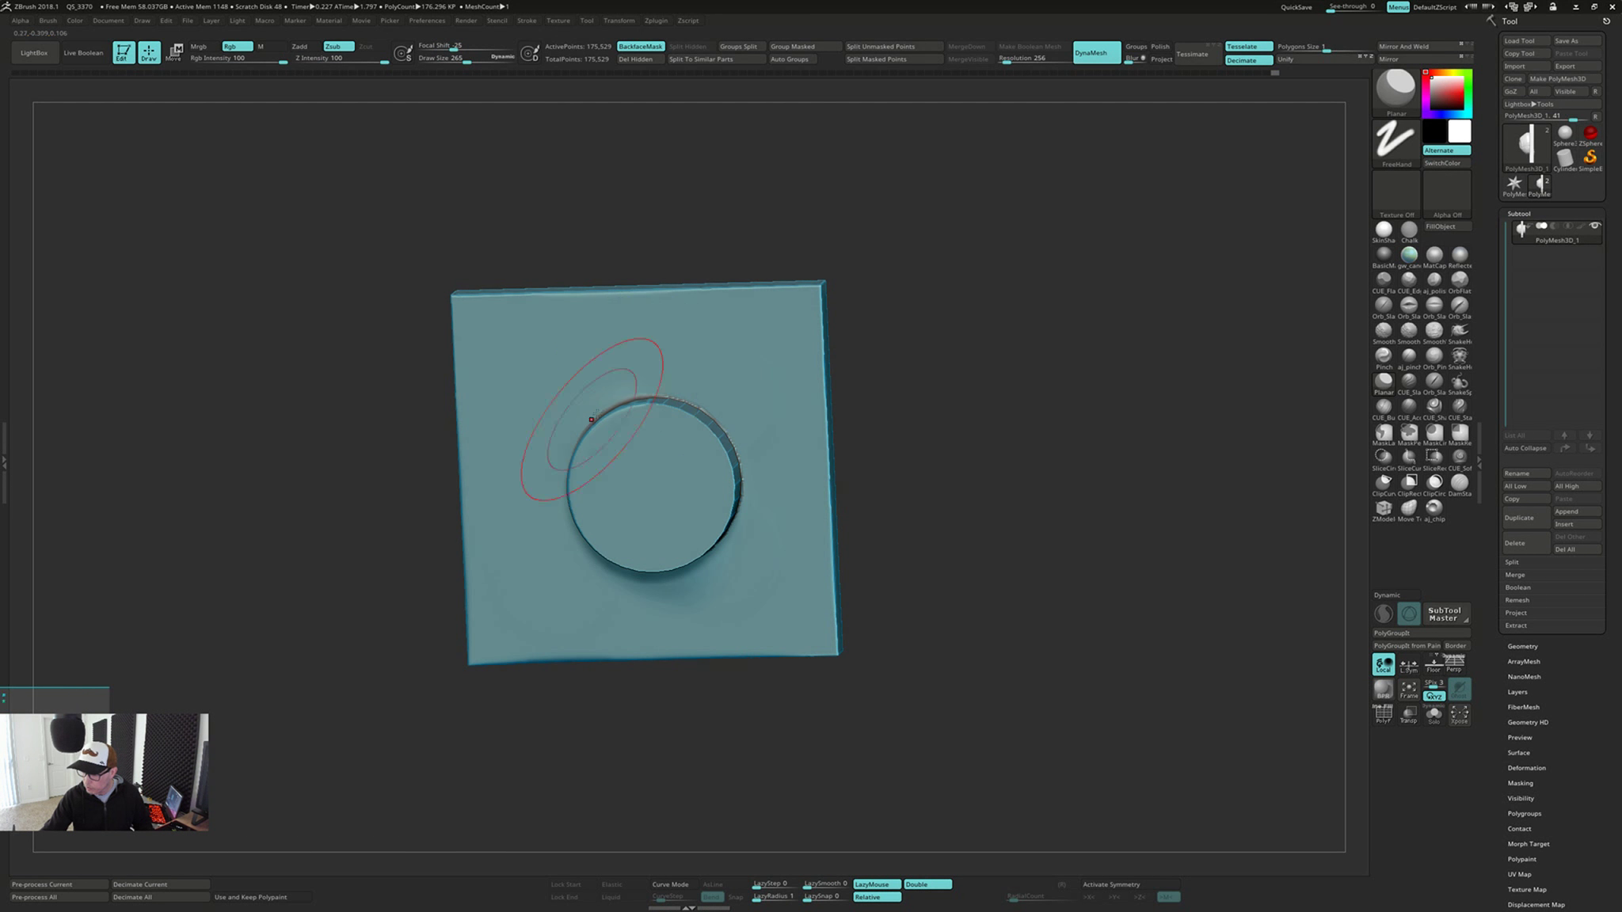
{"action": "left_click_drag", "start_coordinate": [594, 416], "coordinate": [711, 434], "text": "shift"}
{"action": "mouse_move", "coordinate": [711, 434]}
{"action": "right_mouse_down"}
{"action": "mouse_move", "coordinate": [724, 388]}
{"action": "mouse_move", "coordinate": [742, 446]}
{"action": "right_mouse_up"}
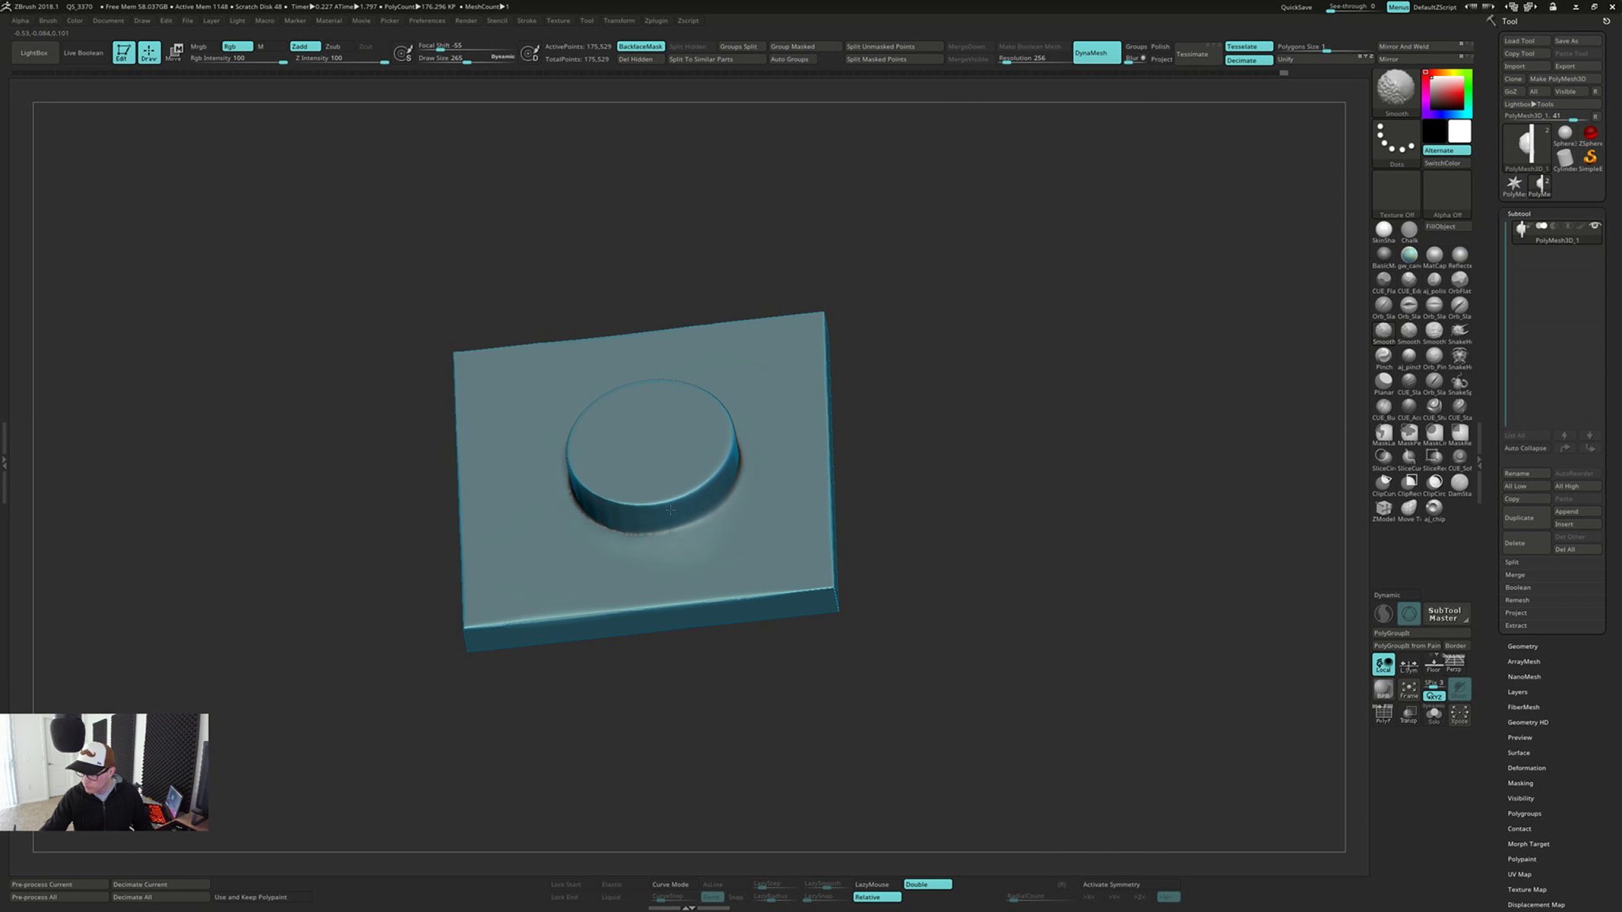
Smooth the seam between the cylinder's base and the plate from several angles
{"action": "left_click_drag", "start_coordinate": [670, 510], "coordinate": [697, 503], "text": "shift"}
{"action": "right_click_drag", "start_coordinate": [697, 503], "coordinate": [670, 527]}
{"action": "mouse_move", "coordinate": [670, 526]}
{"action": "left_mouse_down", "text": "shift"}
{"action": "mouse_move", "coordinate": [626, 523]}
{"action": "mouse_move", "coordinate": [697, 475]}
{"action": "left_mouse_up", "text": "shift"}
{"action": "right_click_drag", "start_coordinate": [761, 424], "coordinate": [679, 481]}
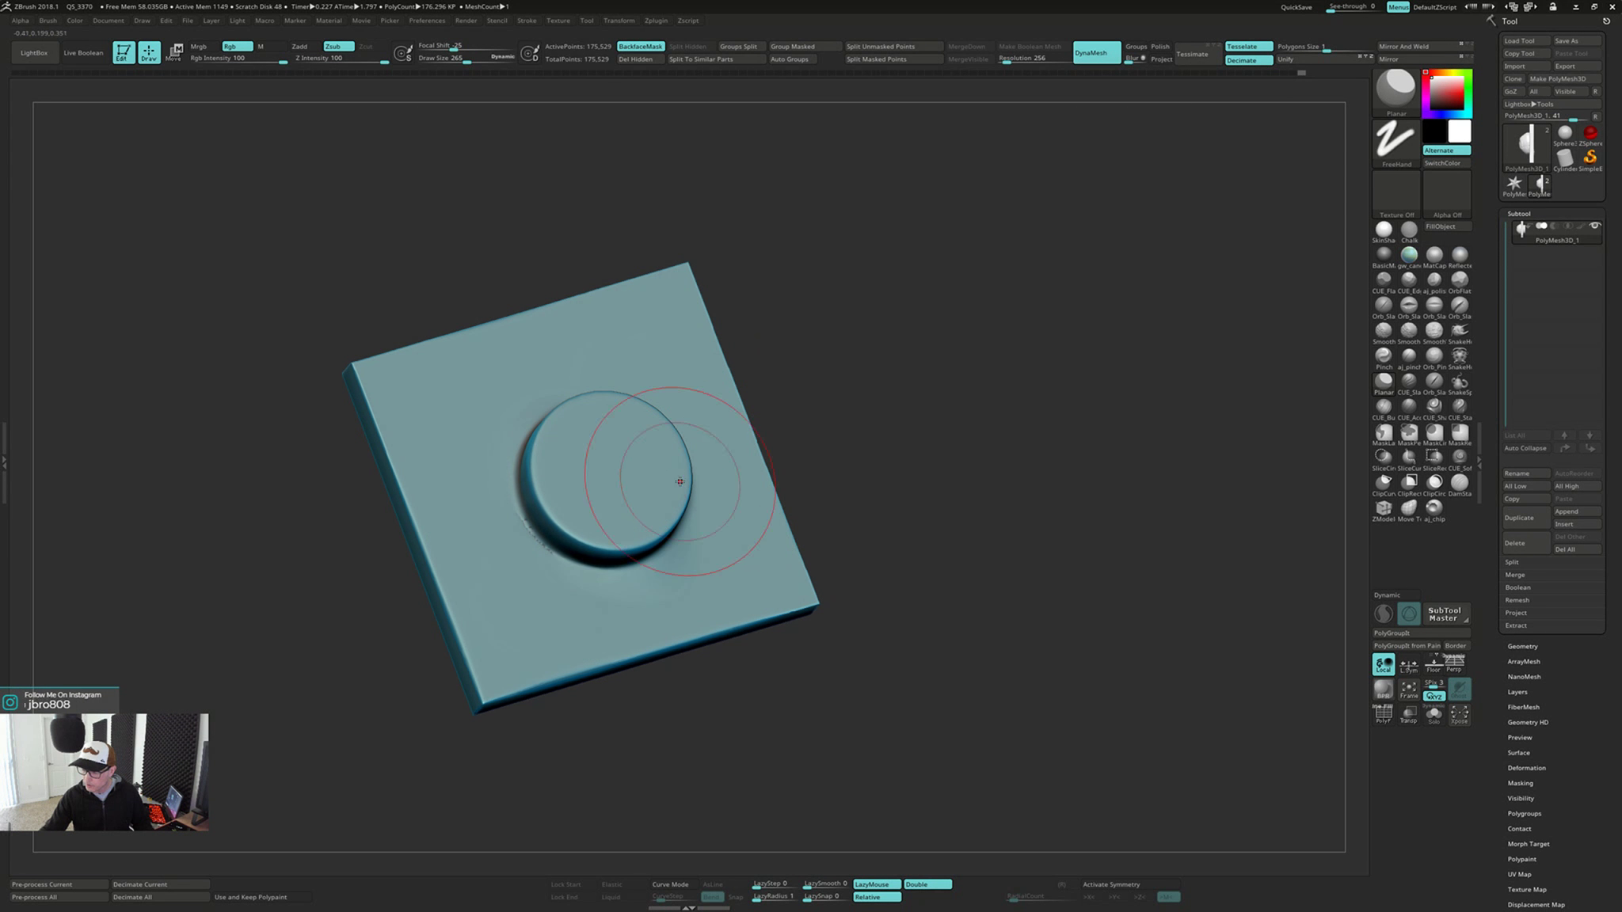
{"action": "left_click_drag", "start_coordinate": [679, 482], "coordinate": [532, 525], "text": "shift"}
Remesh with DynaMesh and try to flatten the bulge on the plate's back with the Planar brush
{"action": "left_click_drag", "start_coordinate": [958, 389], "coordinate": [952, 512], "text": "ctrl"}
{"action": "mouse_move", "coordinate": [1311, 416]}
{"action": "left_mouse_down"}
{"action": "mouse_move", "coordinate": [896, 415]}
{"action": "mouse_move", "coordinate": [712, 333]}
{"action": "mouse_move", "coordinate": [572, 369]}
{"action": "mouse_move", "coordinate": [544, 445]}
{"action": "mouse_move", "coordinate": [649, 464]}
{"action": "left_mouse_up"}
{"action": "left_click_drag", "start_coordinate": [749, 450], "coordinate": [825, 459]}
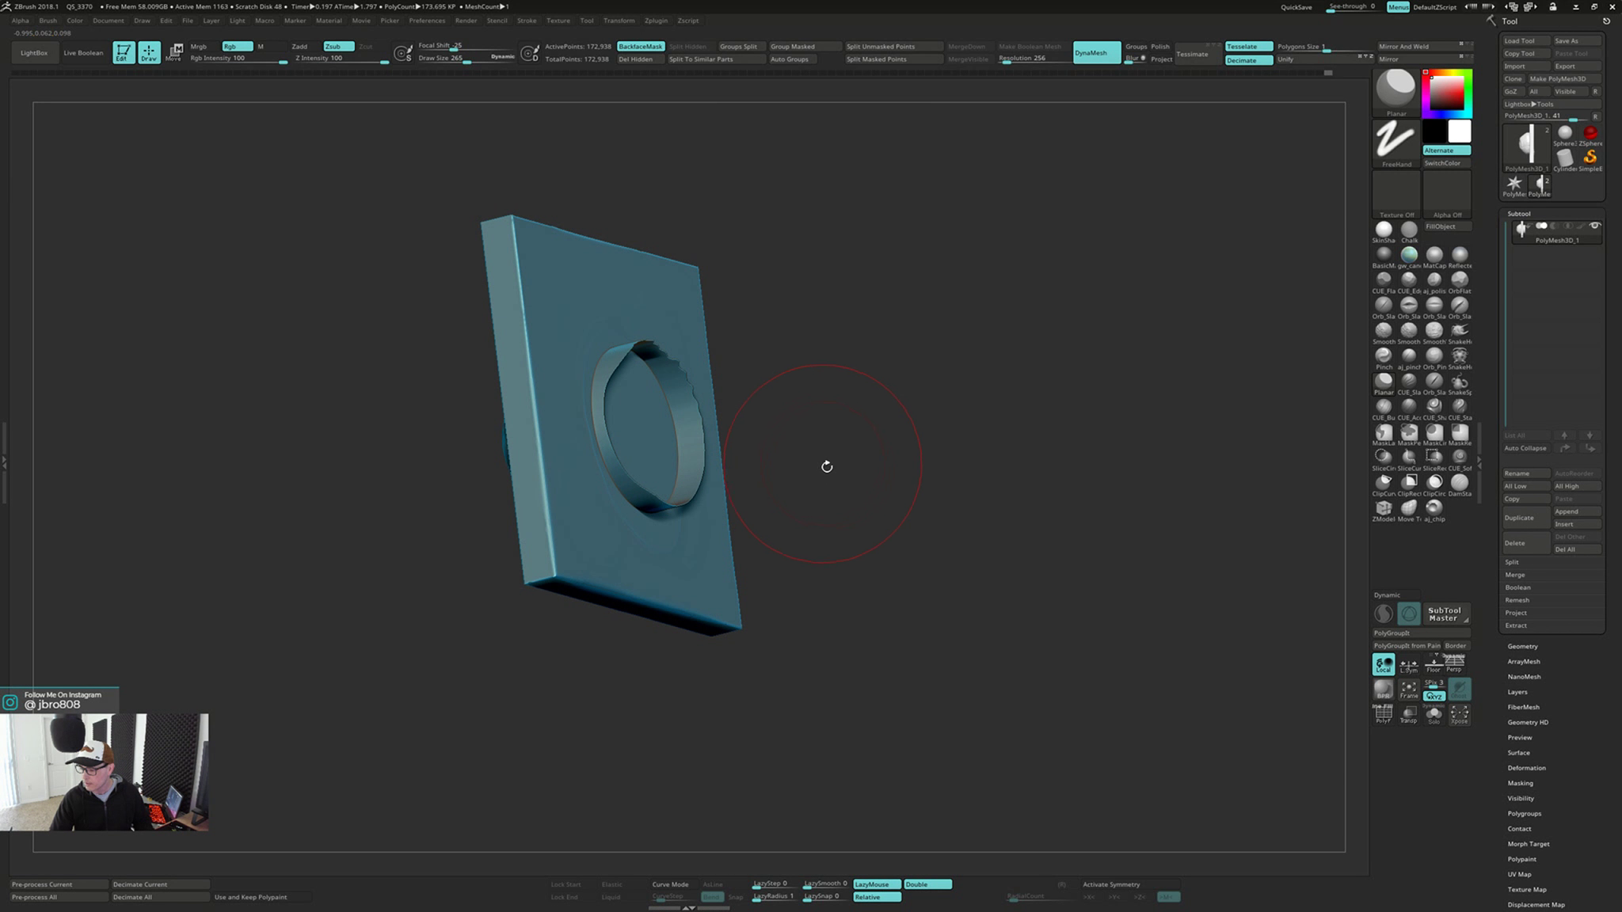
{"action": "mouse_move", "coordinate": [941, 586]}
{"action": "left_mouse_down"}
{"action": "mouse_move", "coordinate": [916, 616]}
{"action": "mouse_move", "coordinate": [916, 586]}
{"action": "left_mouse_up"}
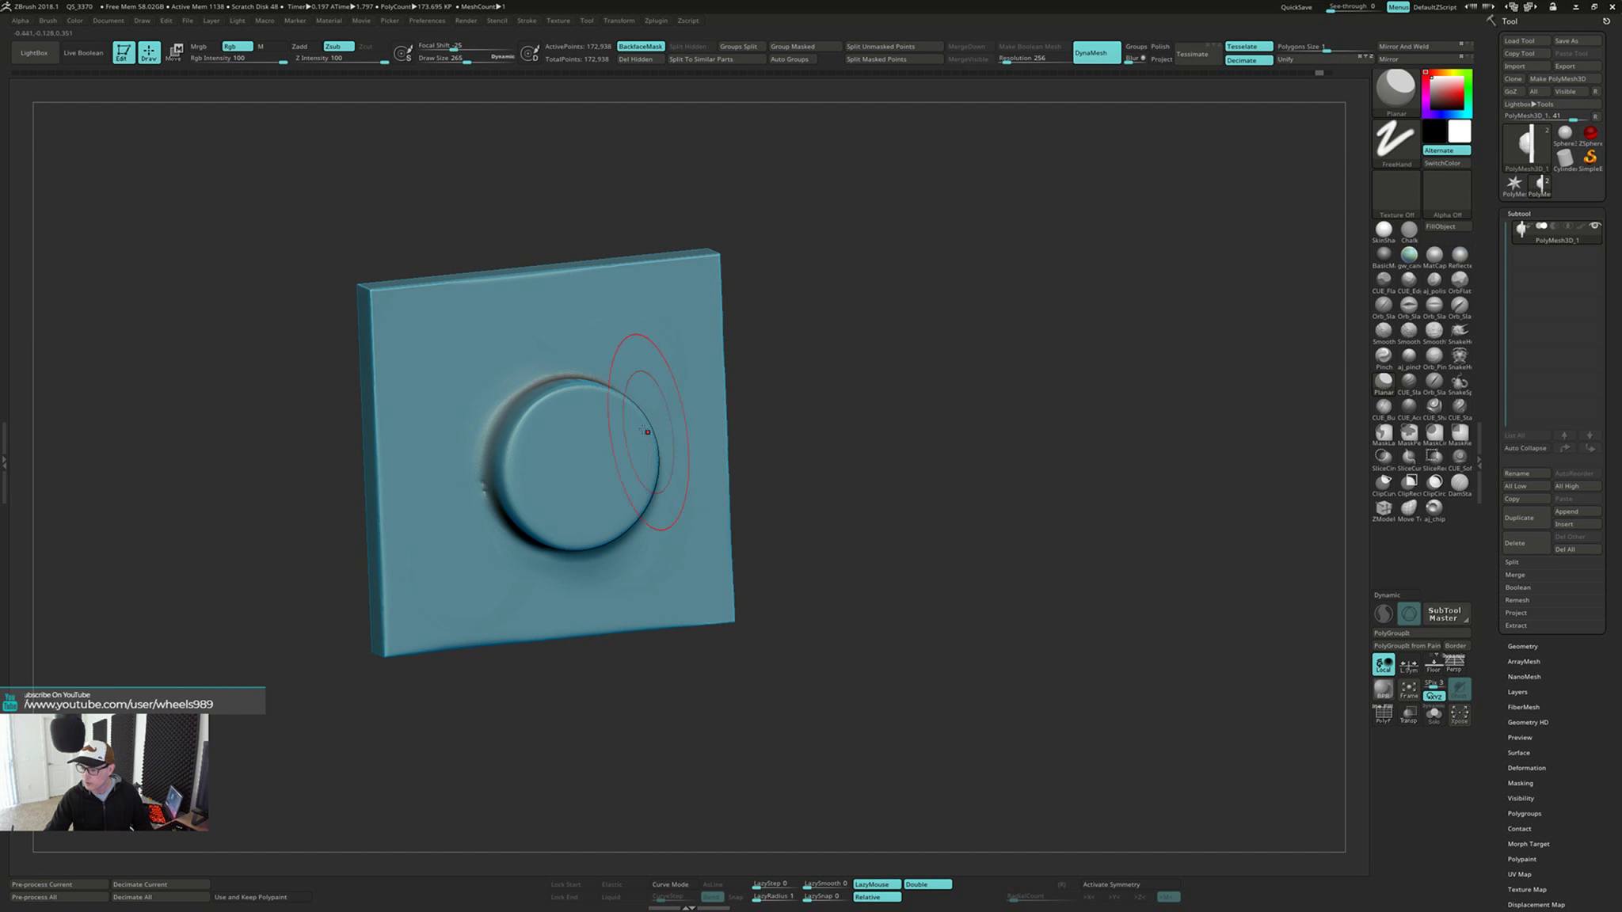
Smooth the cylinder's rim and base further, then undo that pass together with the preceding remesh
{"action": "key", "text": "shift"}
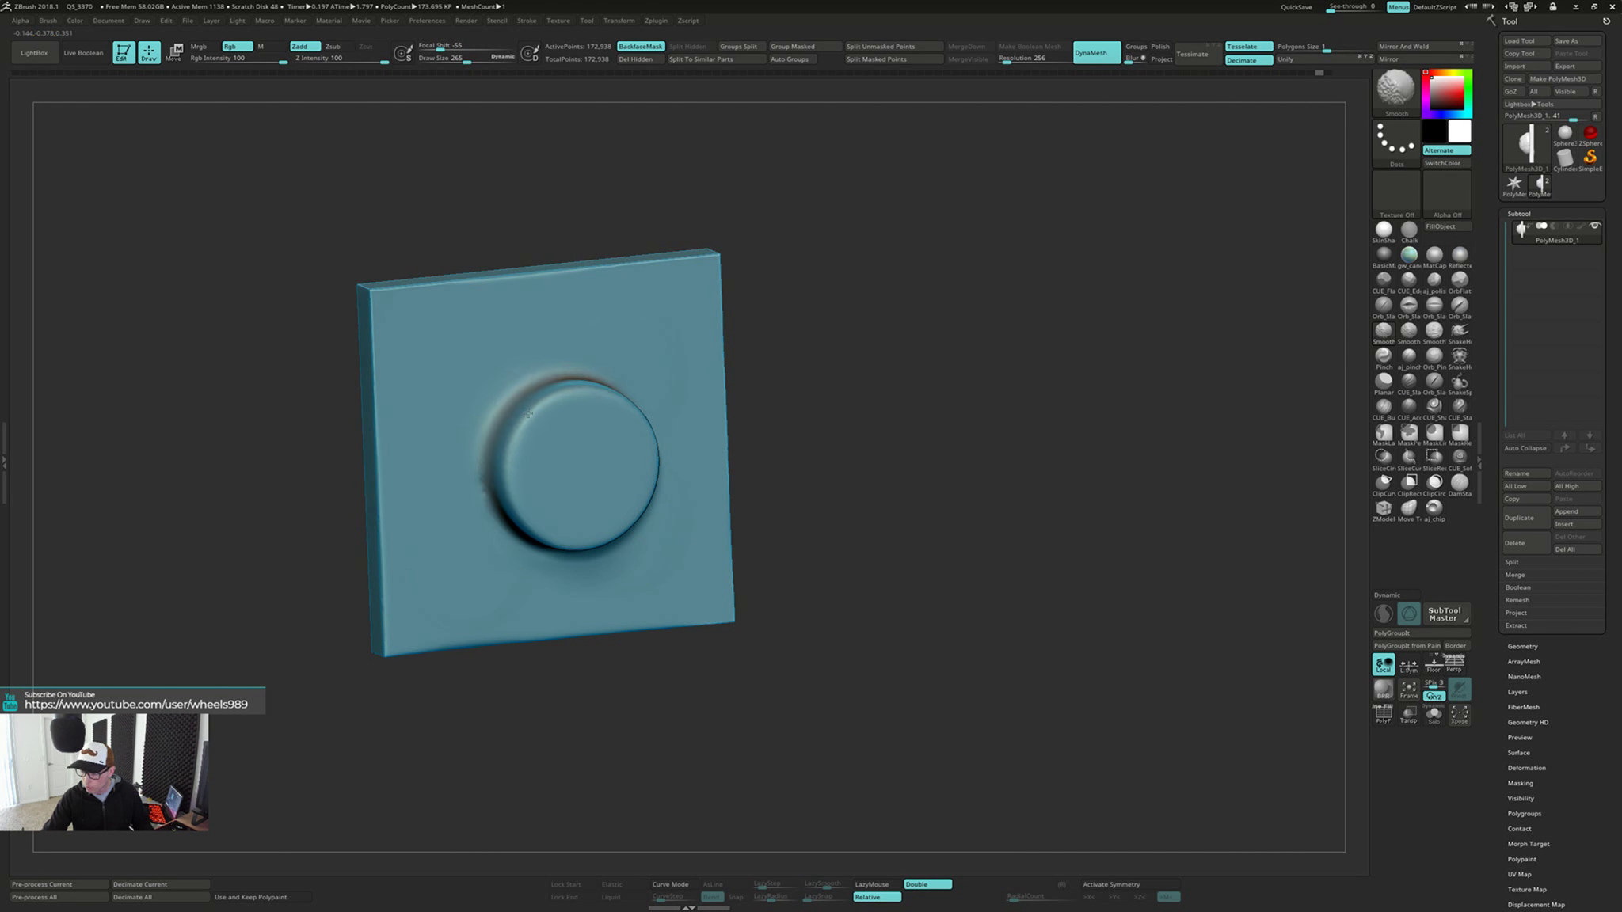
{"action": "left_click_drag", "start_coordinate": [527, 414], "coordinate": [529, 413], "text": "shift"}
{"action": "right_click_drag", "start_coordinate": [530, 412], "coordinate": [509, 432]}
{"action": "left_click_drag", "start_coordinate": [522, 444], "coordinate": [513, 492], "text": "shift"}
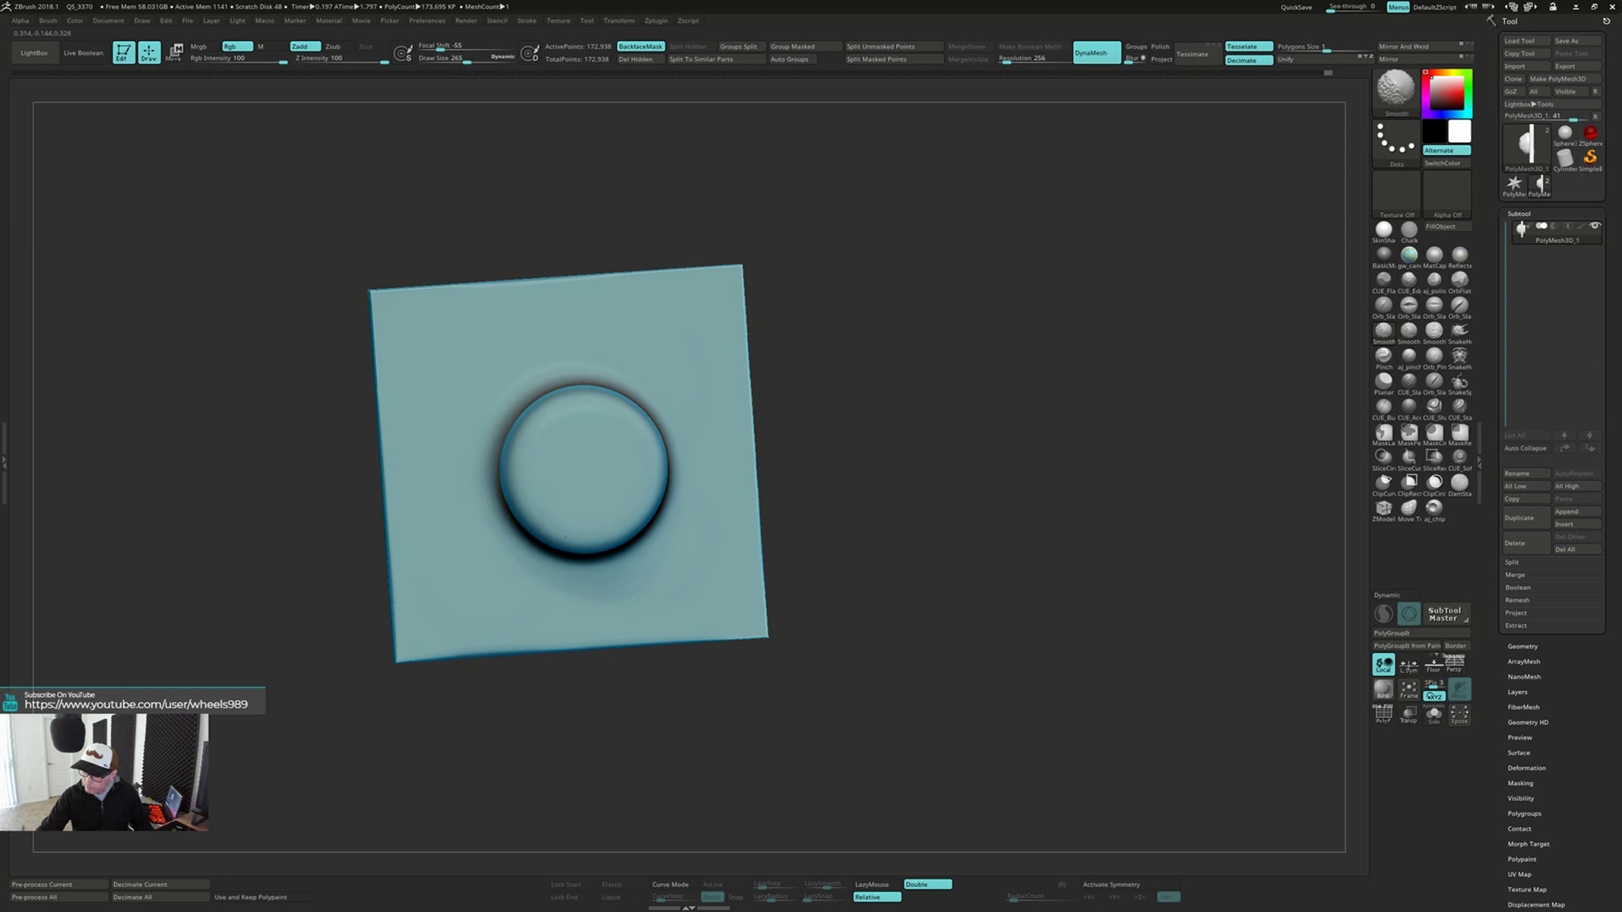
{"action": "right_click_drag", "start_coordinate": [622, 470], "coordinate": [673, 443]}
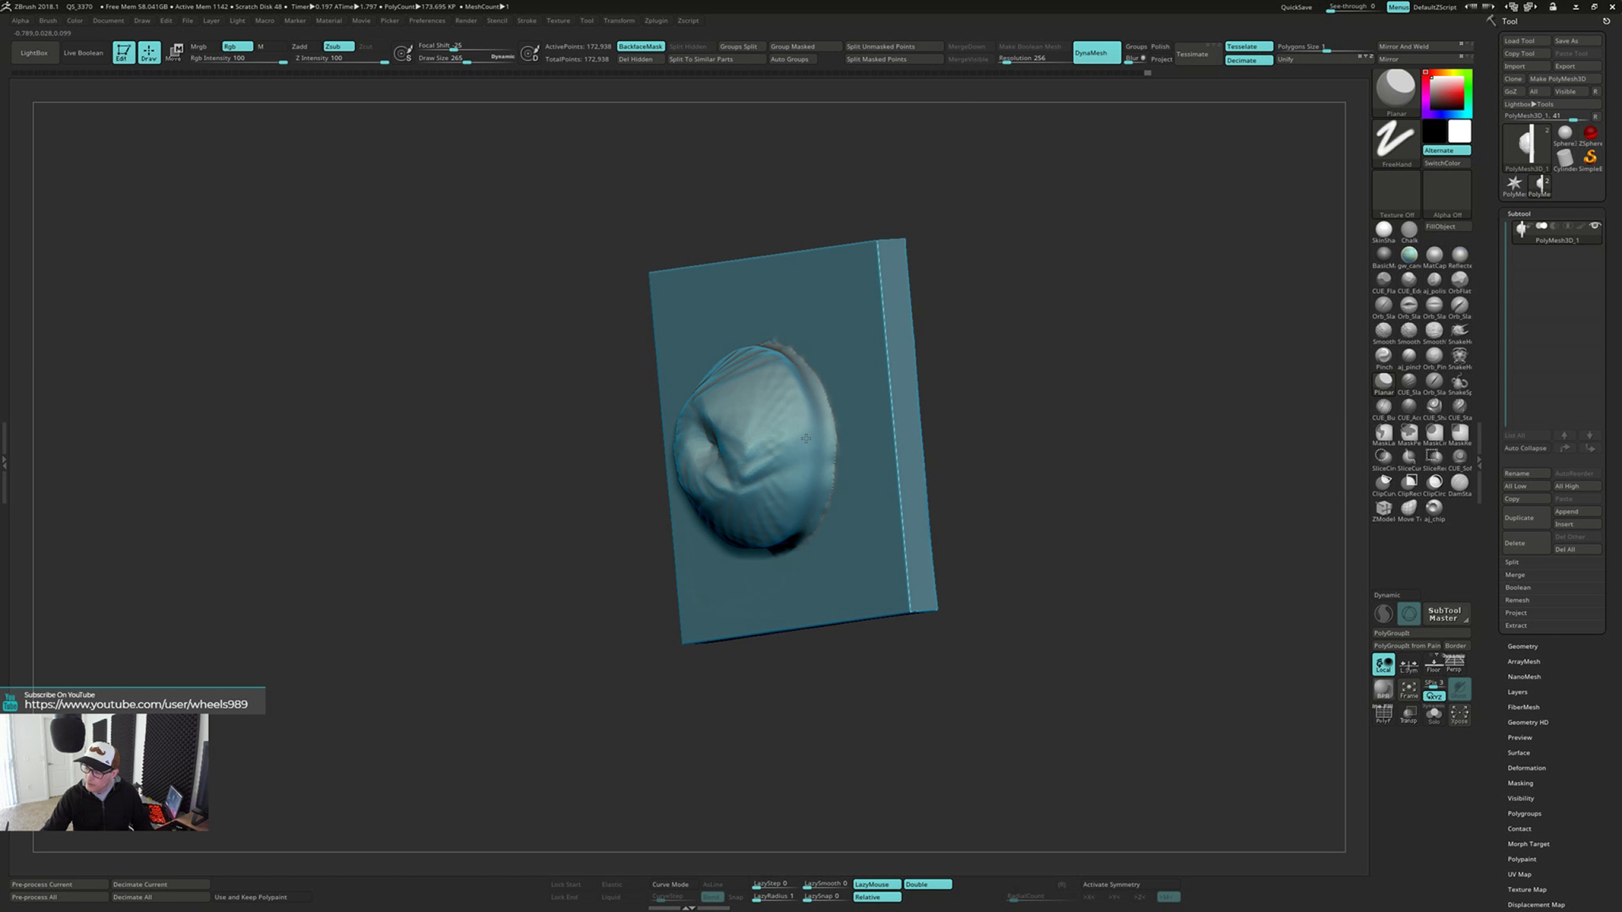
{"action": "right_click_drag", "start_coordinate": [805, 438], "coordinate": [816, 445]}
{"action": "key", "text": "ctrl"}
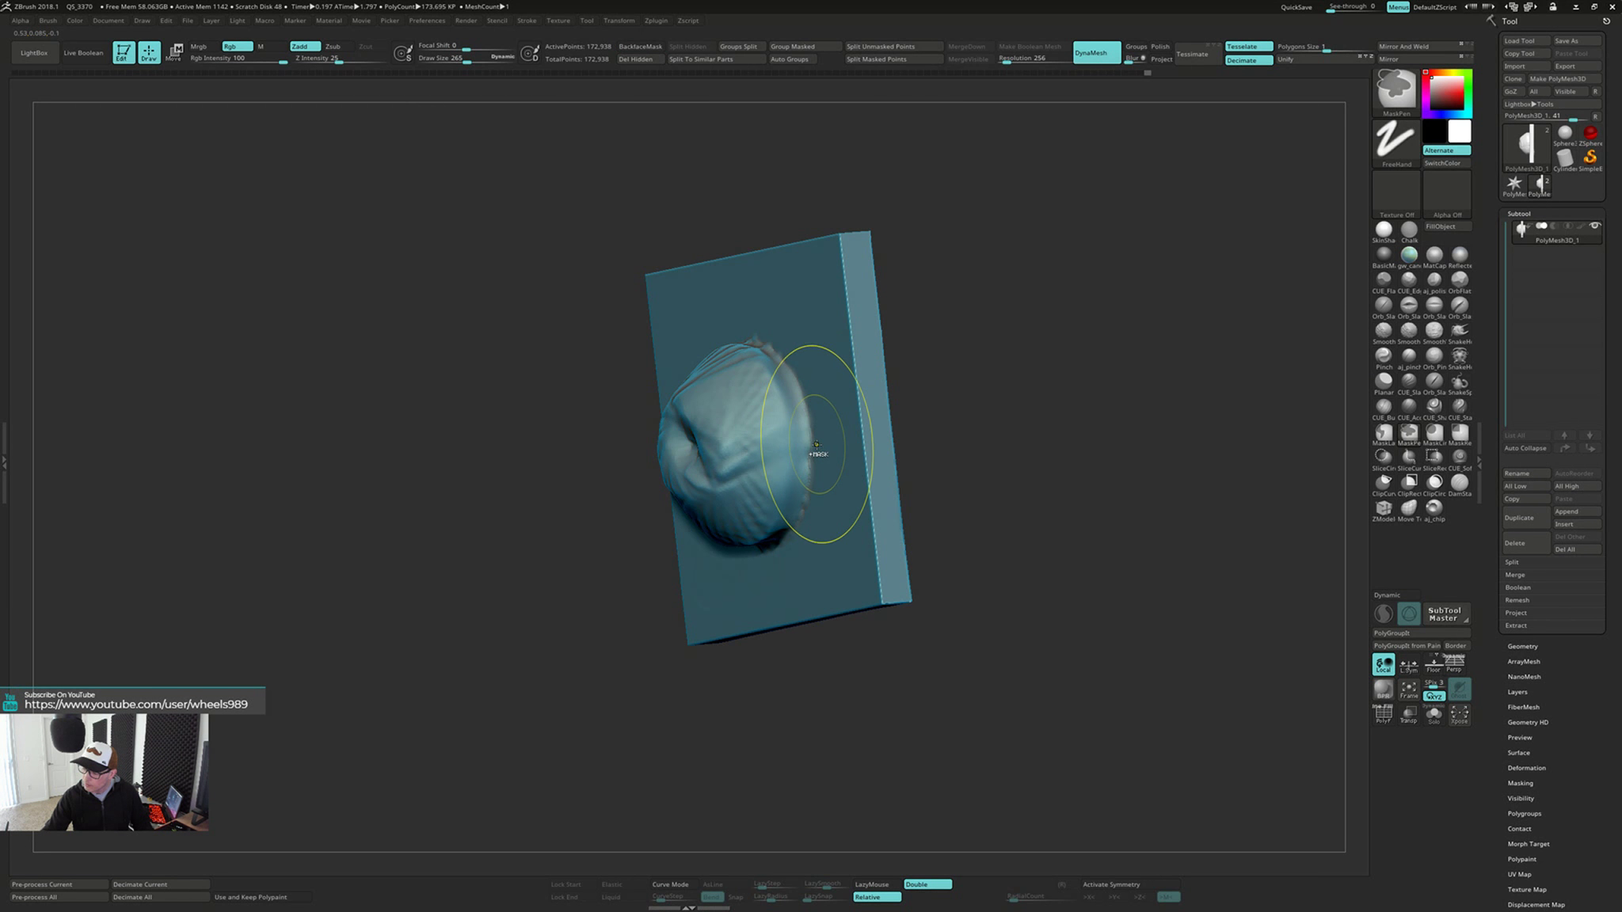
{"action": "key", "text": "ctrl+z"}
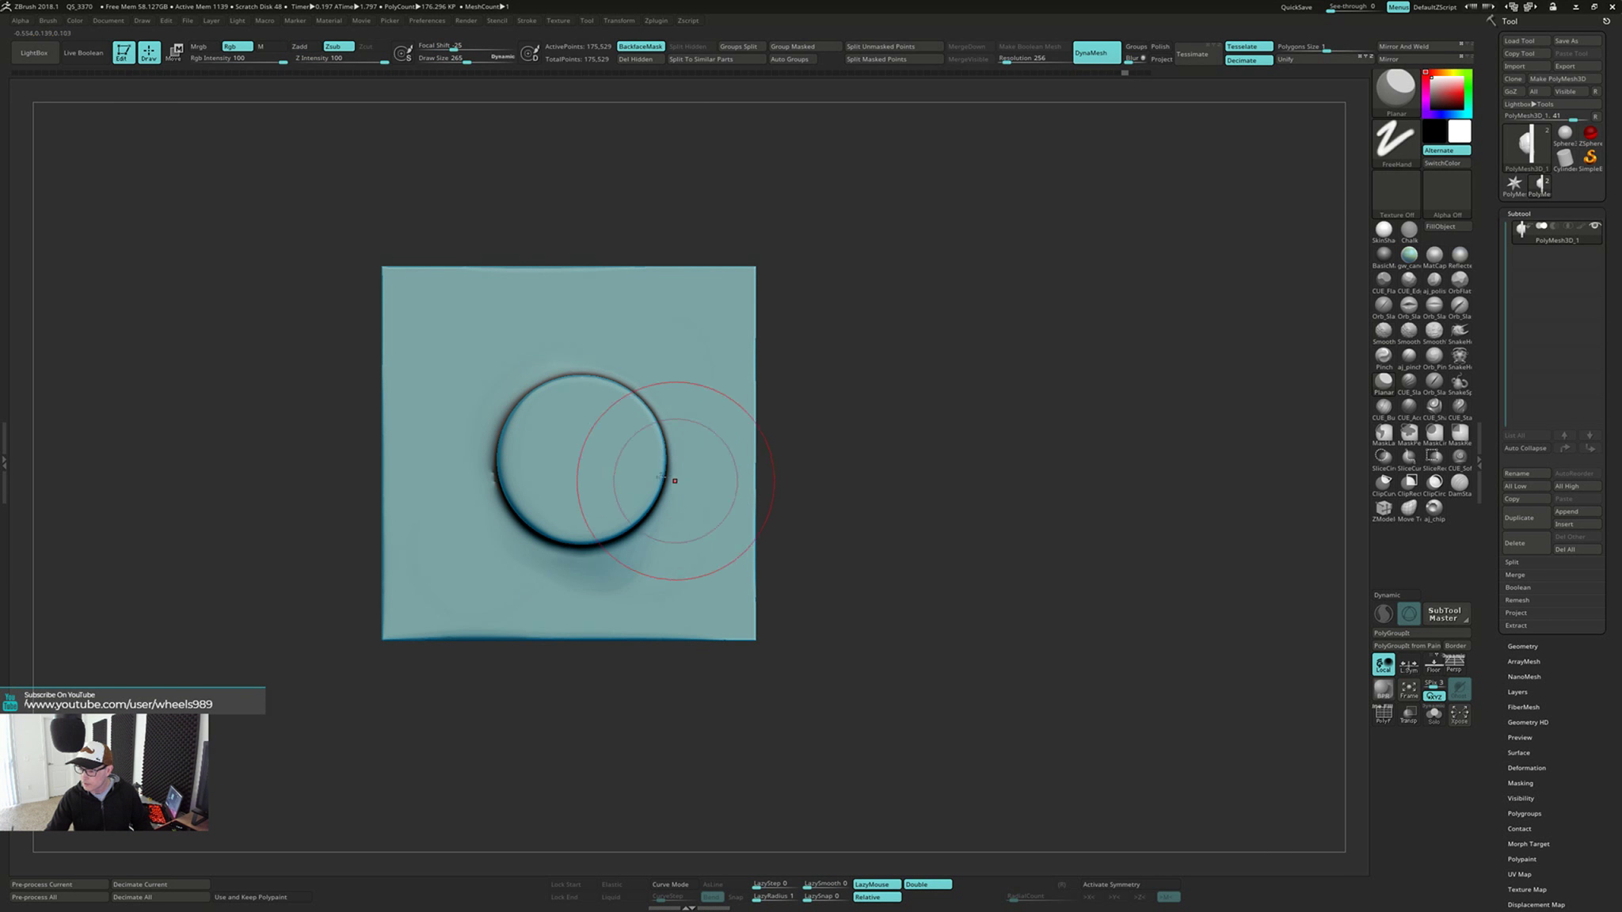
Inflate the seam between the cylinder's base and the plate with the Inflat brush, working around the cylinder
{"action": "mouse_move", "coordinate": [637, 471]}
{"action": "right_mouse_down"}
{"action": "mouse_move", "coordinate": [668, 462]}
{"action": "mouse_move", "coordinate": [648, 465]}
{"action": "right_mouse_up"}
{"action": "left_click_drag", "start_coordinate": [647, 468], "coordinate": [634, 467]}
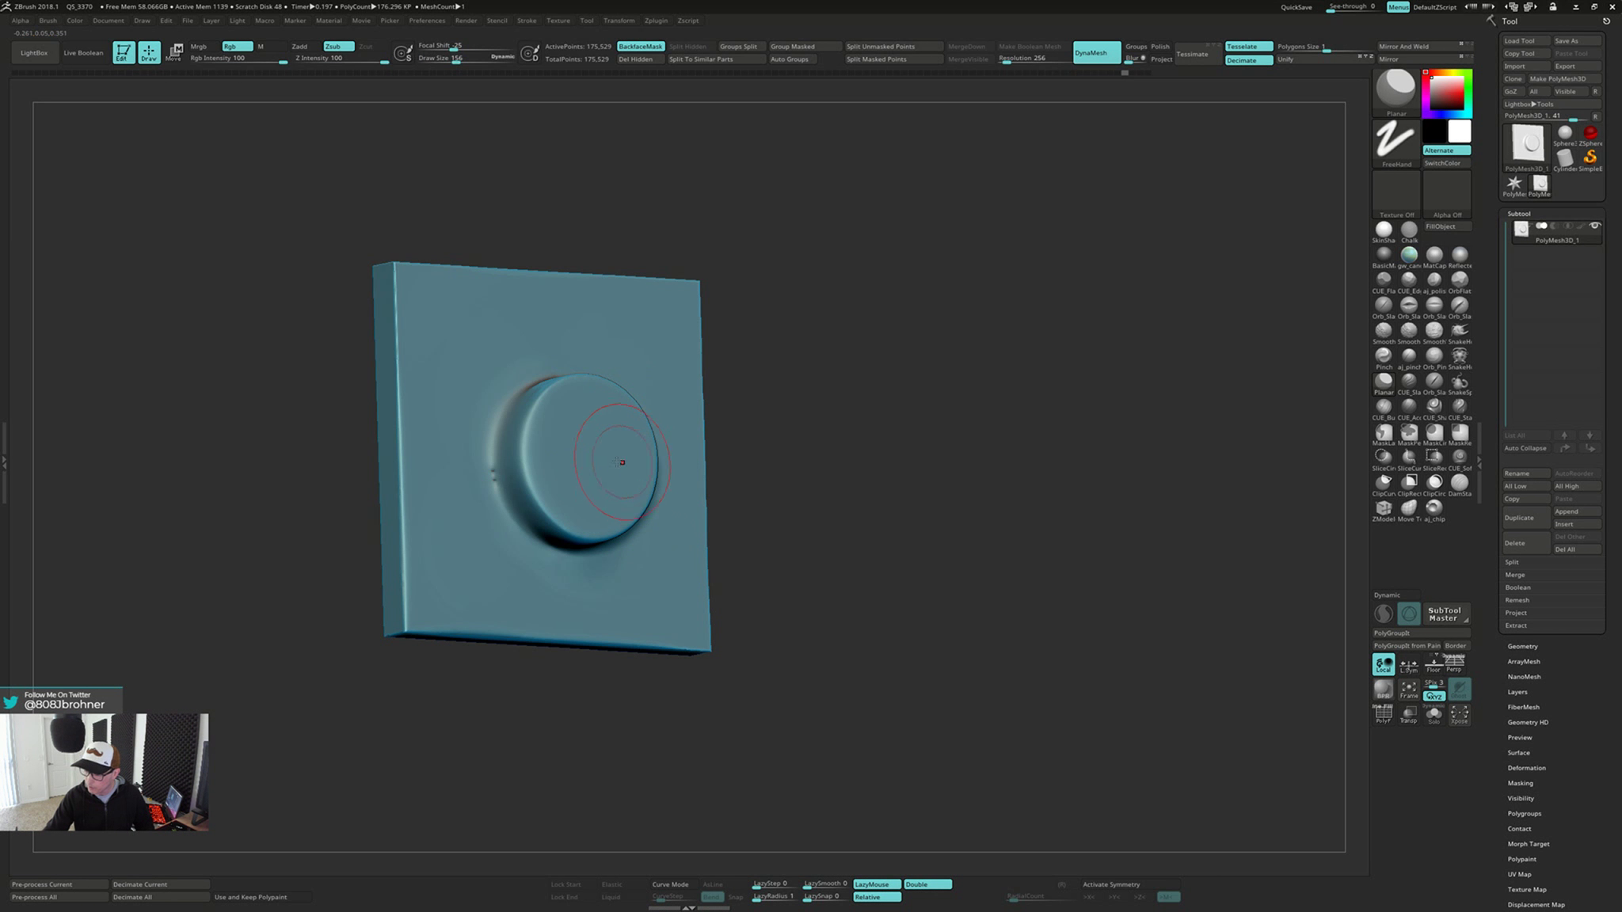
{"action": "right_click_drag", "start_coordinate": [621, 460], "coordinate": [614, 463]}
{"action": "left_click_drag", "start_coordinate": [498, 459], "coordinate": [495, 459]}
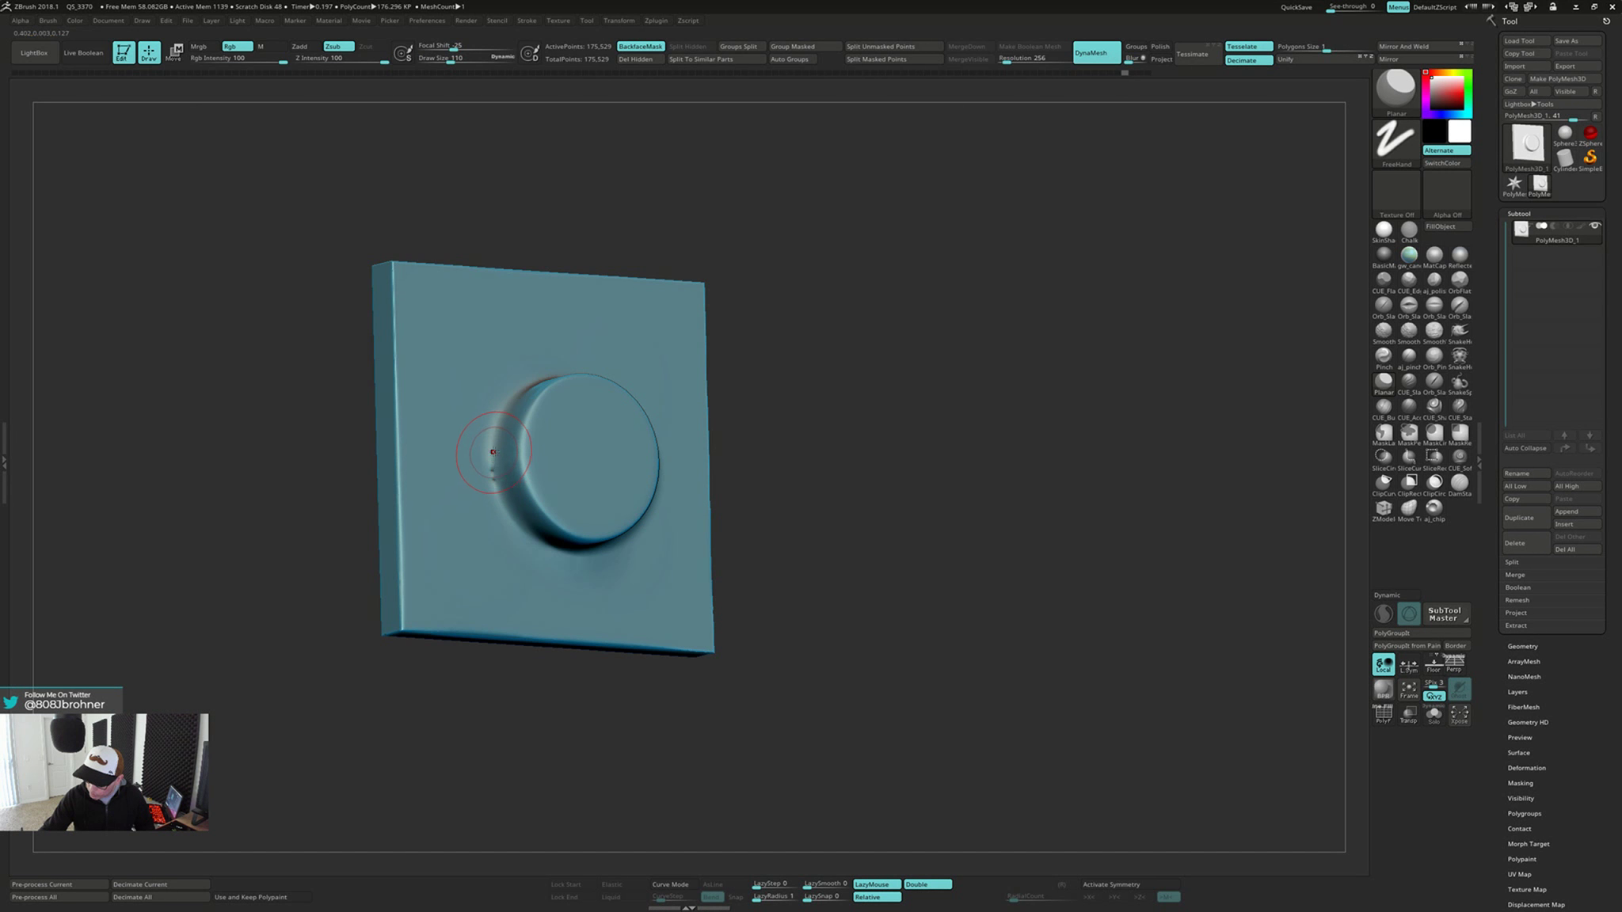
{"action": "key", "text": "b"}
{"action": "key", "text": "i"}
{"action": "key", "text": "n"}
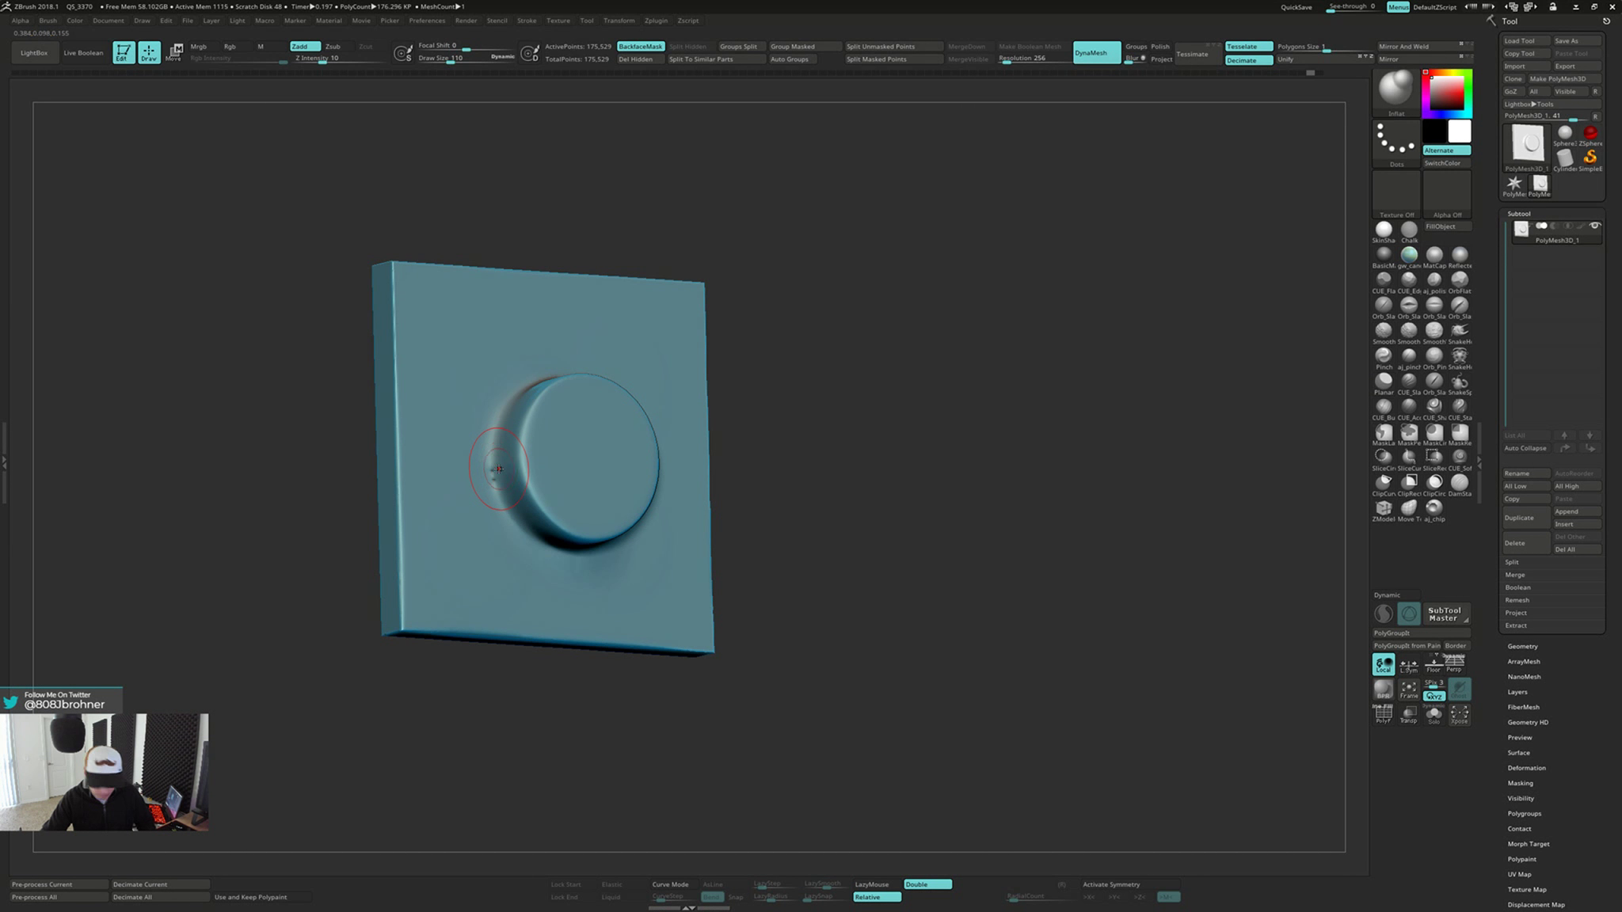
{"action": "right_click_drag", "start_coordinate": [498, 463], "coordinate": [516, 466]}
{"action": "left_click_drag", "start_coordinate": [495, 468], "coordinate": [495, 478]}
{"action": "right_click_drag", "start_coordinate": [496, 442], "coordinate": [498, 467]}
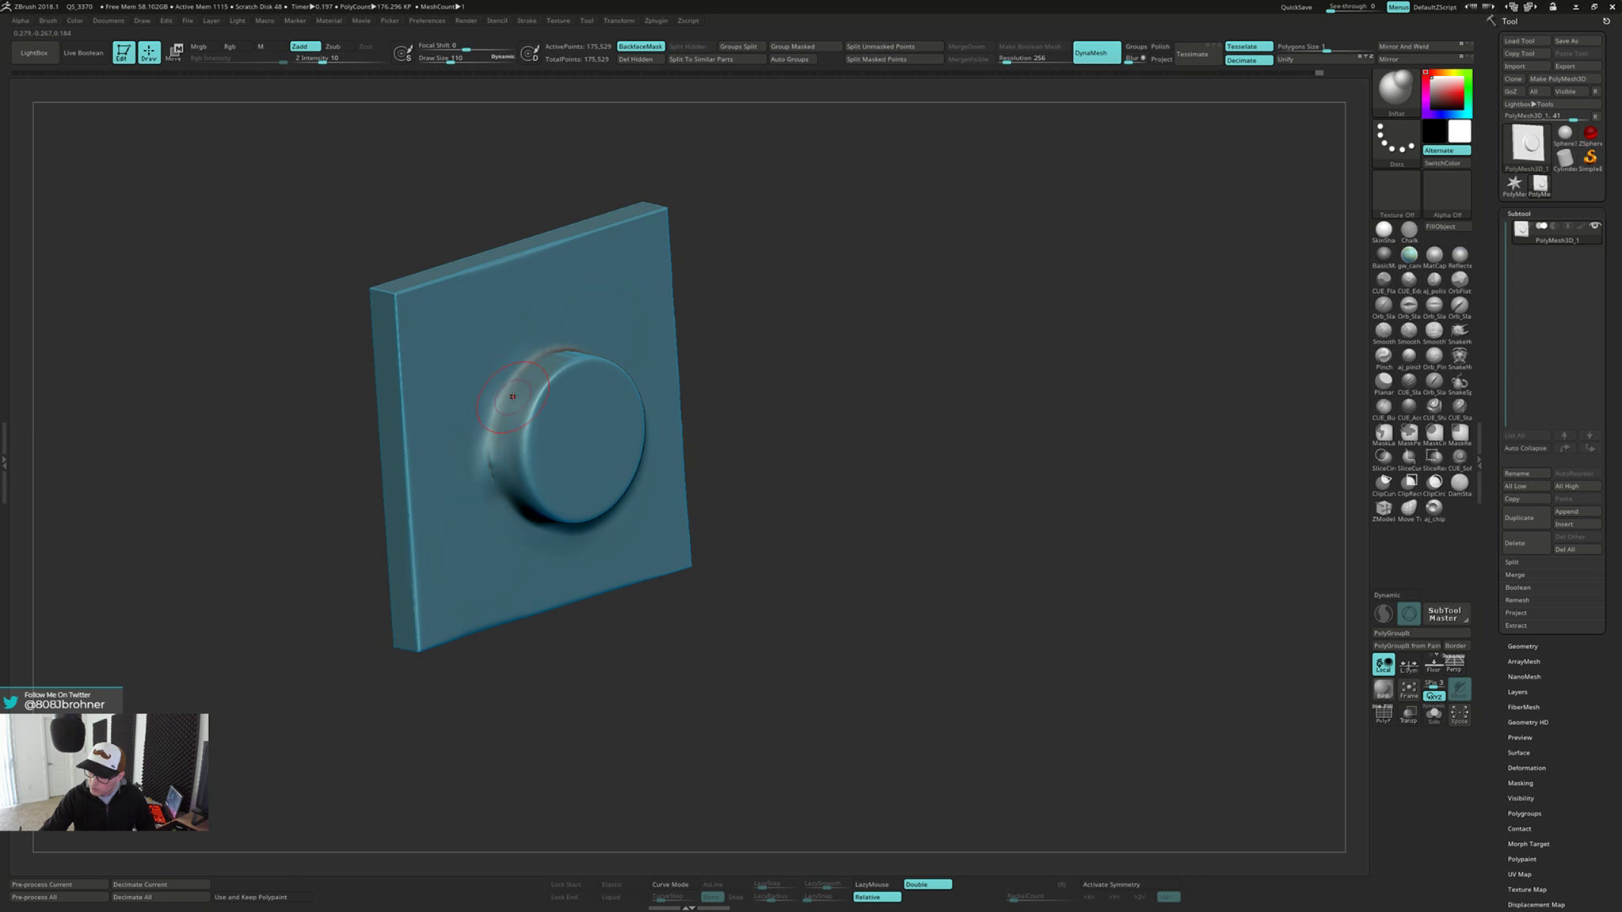
{"action": "mouse_move", "coordinate": [512, 396]}
{"action": "right_mouse_down"}
{"action": "mouse_move", "coordinate": [577, 345]}
{"action": "mouse_move", "coordinate": [644, 343]}
{"action": "mouse_move", "coordinate": [694, 389]}
{"action": "mouse_move", "coordinate": [706, 483]}
{"action": "mouse_move", "coordinate": [682, 554]}
{"action": "right_mouse_up"}
{"action": "right_click_drag", "start_coordinate": [713, 502], "coordinate": [672, 568]}
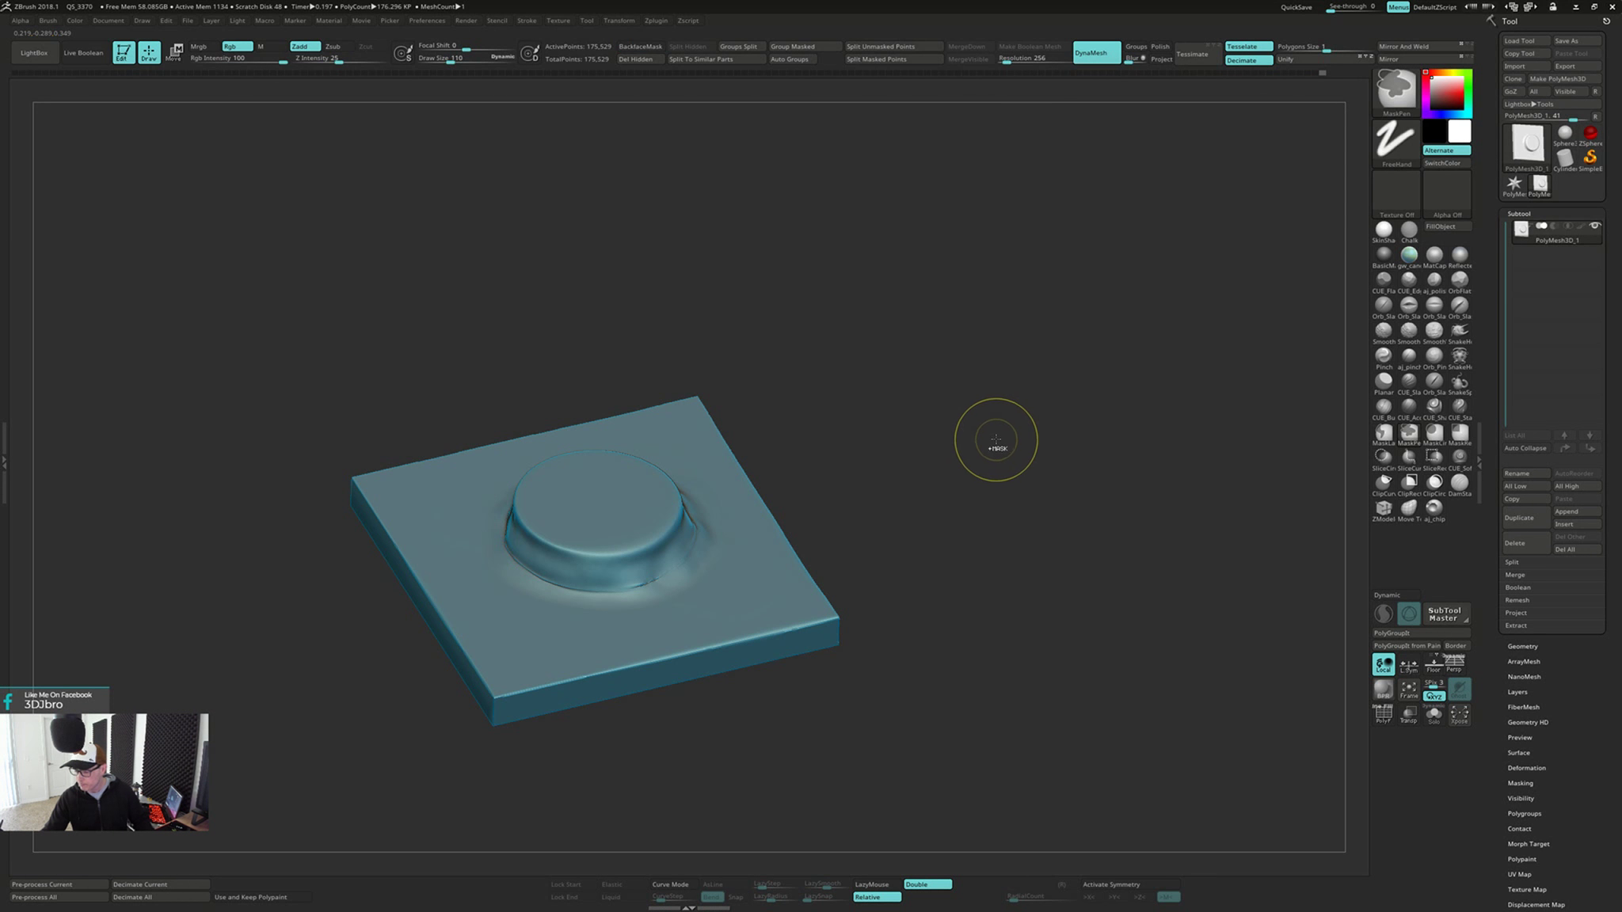
Remesh the plate with DynaMesh and smooth the inflated ring around the cylinder's base
{"action": "left_click_drag", "start_coordinate": [996, 438], "coordinate": [988, 558], "text": "ctrl"}
{"action": "mouse_move", "coordinate": [1000, 451]}
{"action": "right_mouse_down"}
{"action": "mouse_move", "coordinate": [1007, 482]}
{"action": "mouse_move", "coordinate": [1050, 459]}
{"action": "mouse_move", "coordinate": [1071, 474]}
{"action": "mouse_move", "coordinate": [964, 445]}
{"action": "right_mouse_up"}
{"action": "key", "text": "shift"}
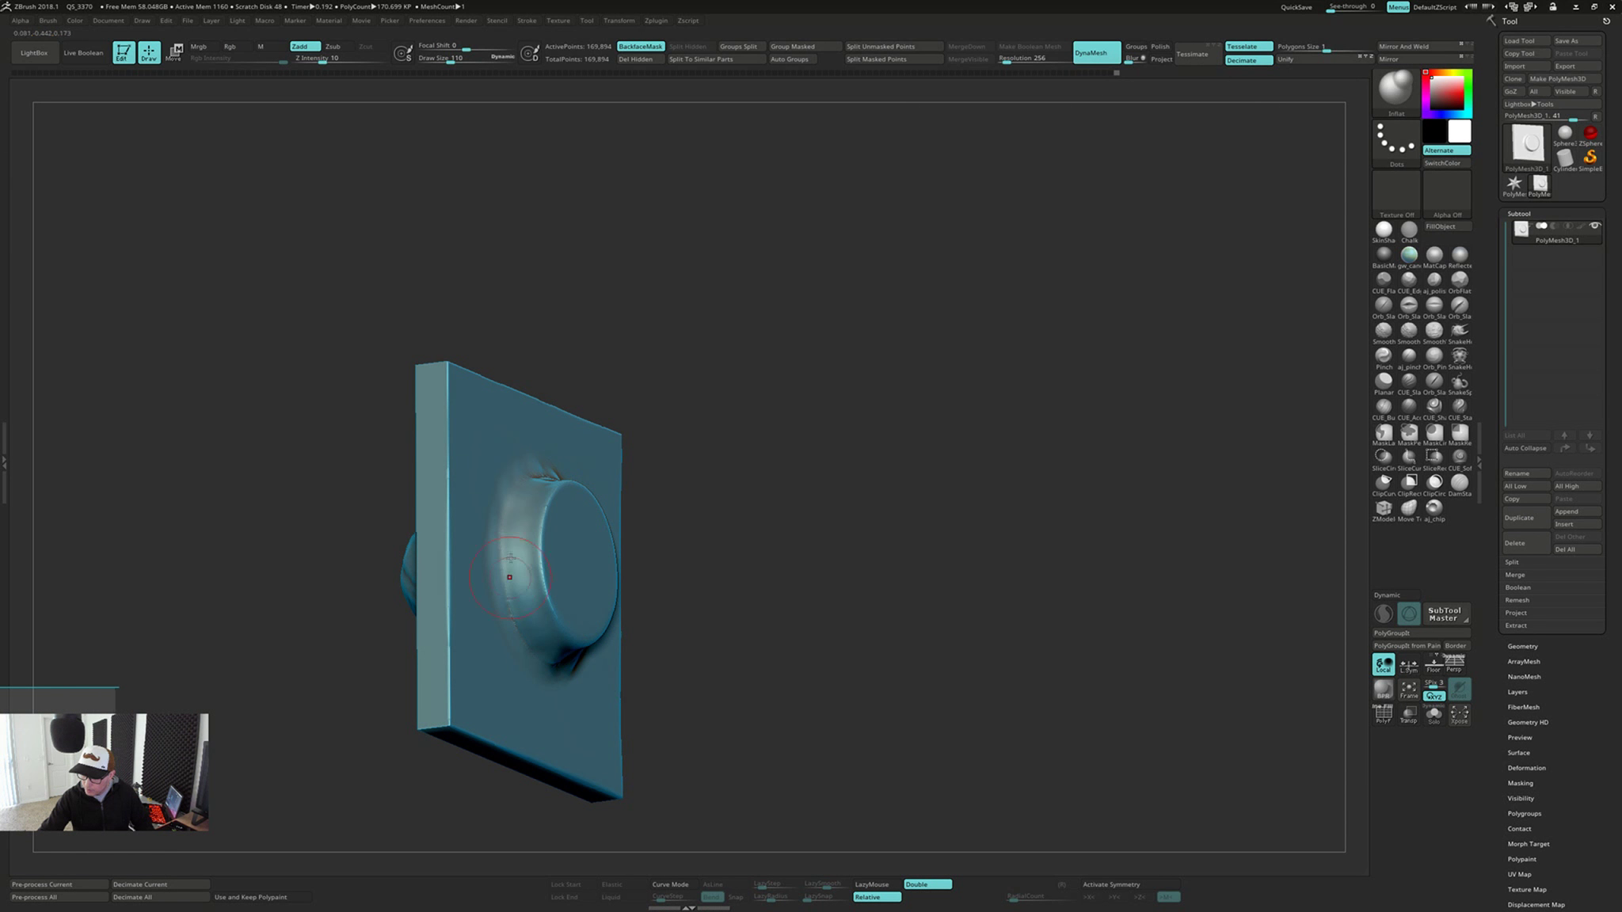
{"action": "right_click_drag", "start_coordinate": [520, 493], "coordinate": [499, 554]}
{"action": "left_click_drag", "start_coordinate": [543, 664], "coordinate": [558, 675], "text": "shift"}
{"action": "right_click_drag", "start_coordinate": [558, 675], "coordinate": [581, 673]}
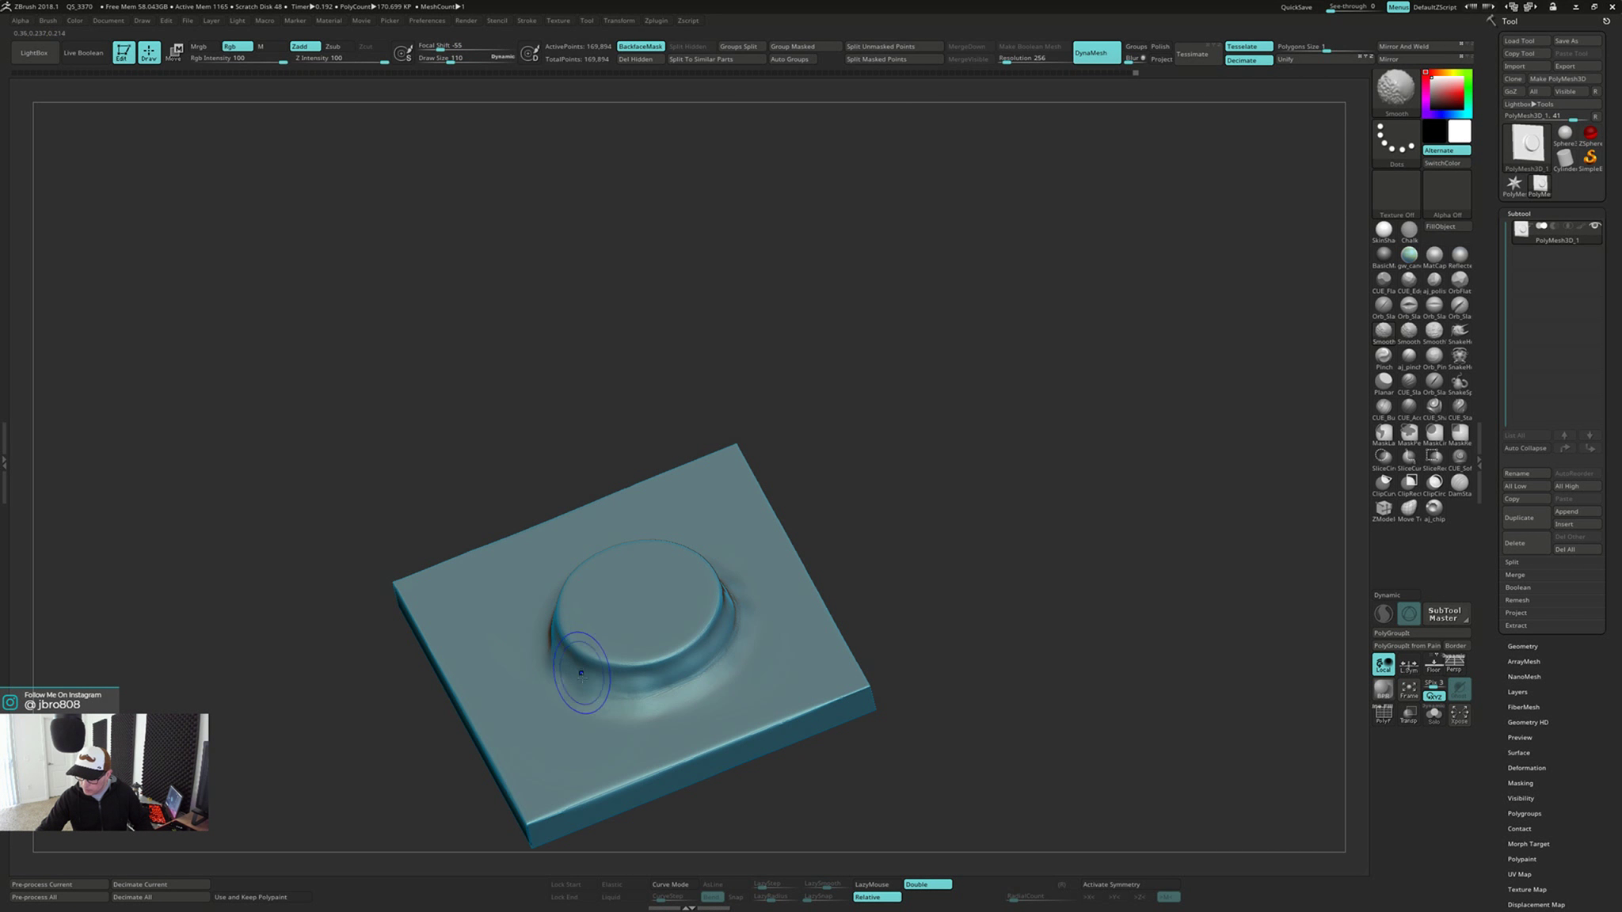
{"action": "right_click_drag", "start_coordinate": [700, 646], "coordinate": [768, 555]}
{"action": "key", "text": "ctrl"}
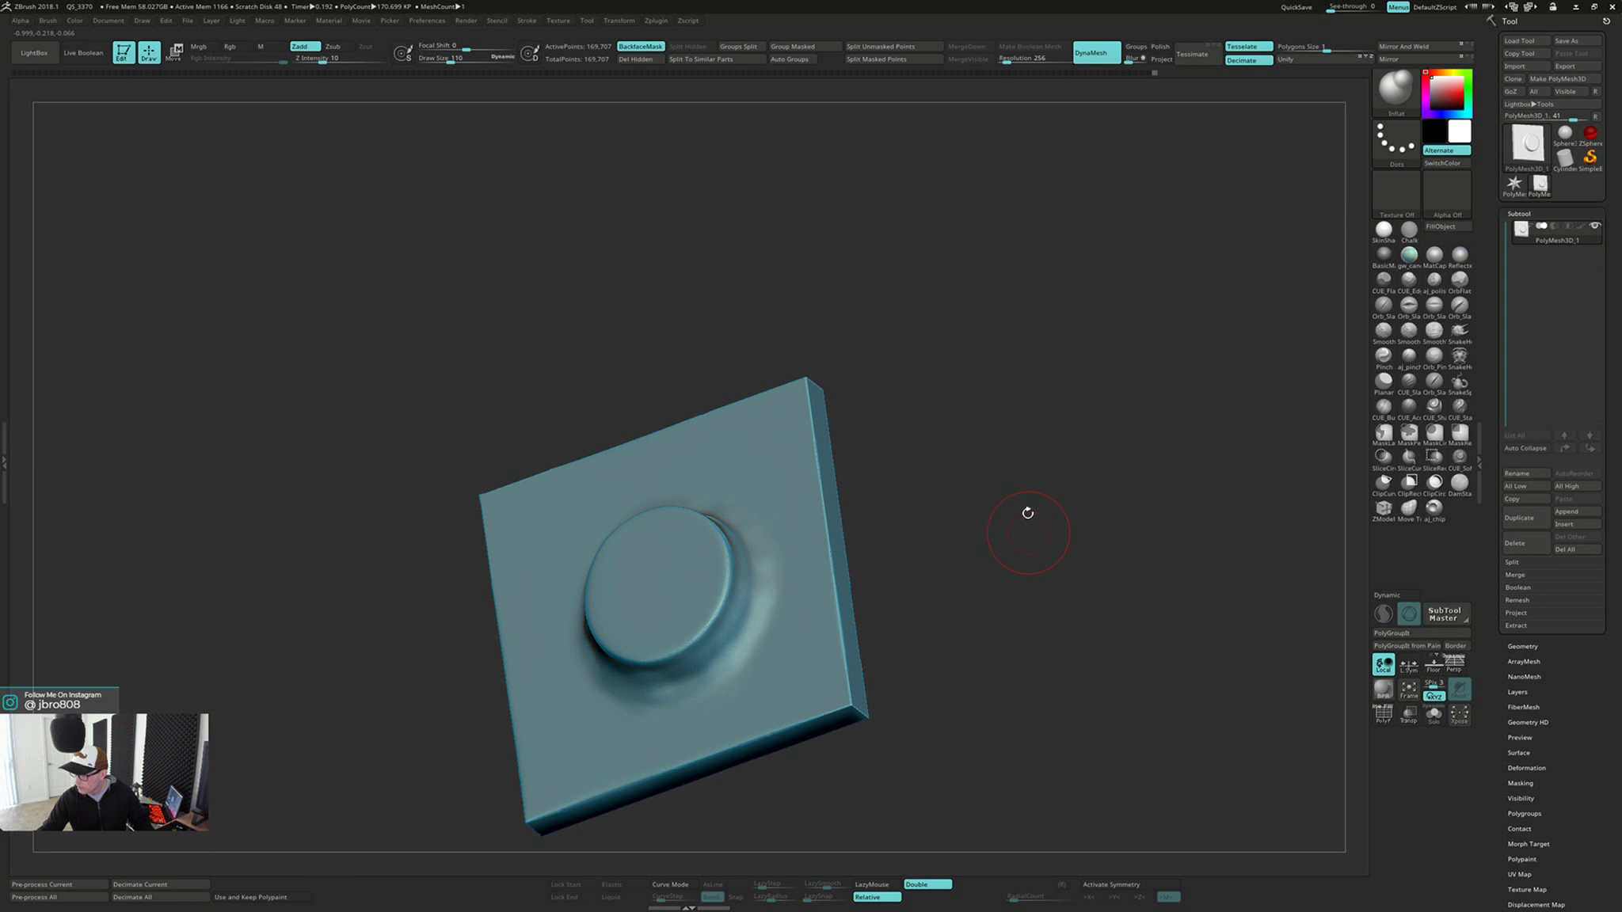
Try to flatten the cylinder into the plate with an enlarged Planar brush, then undo the strokes
{"action": "right_click_drag", "start_coordinate": [1028, 514], "coordinate": [1195, 463]}
{"action": "left_click", "coordinate": [1384, 381]}
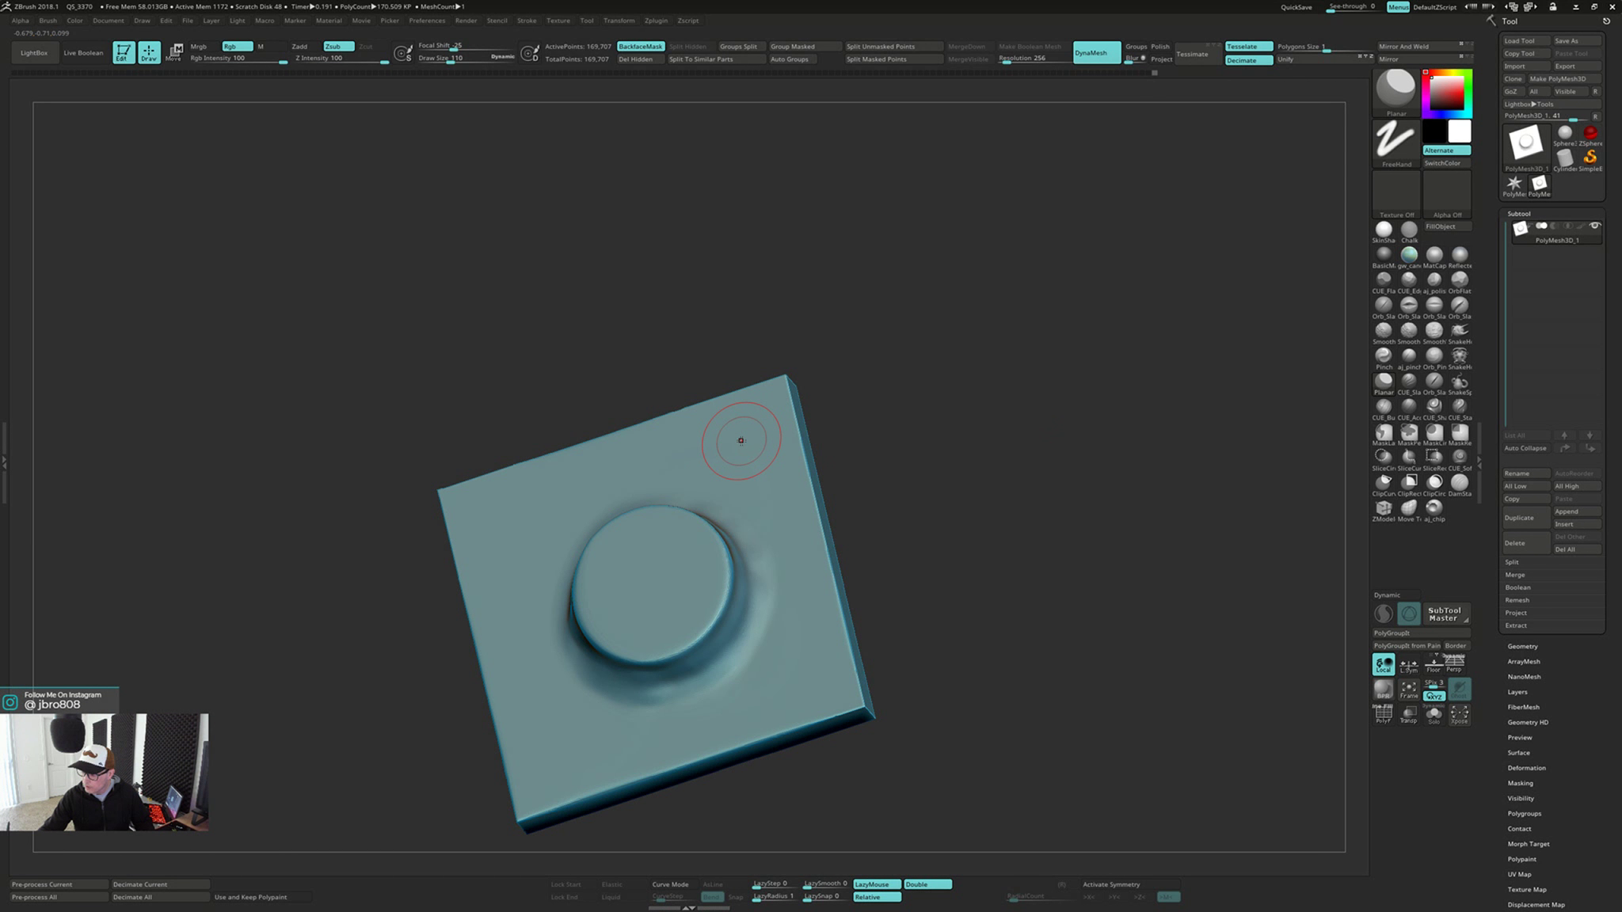
{"action": "key", "text": "s"}
{"action": "mouse_move", "coordinate": [740, 441]}
{"action": "left_mouse_down"}
{"action": "mouse_move", "coordinate": [626, 649]}
{"action": "mouse_move", "coordinate": [623, 697]}
{"action": "mouse_move", "coordinate": [746, 558]}
{"action": "left_mouse_up"}
{"action": "right_click_drag", "start_coordinate": [746, 557], "coordinate": [784, 547]}
{"action": "mouse_move", "coordinate": [606, 614]}
{"action": "left_mouse_down"}
{"action": "mouse_move", "coordinate": [601, 546]}
{"action": "mouse_move", "coordinate": [659, 516]}
{"action": "mouse_move", "coordinate": [629, 578]}
{"action": "left_mouse_up"}
{"action": "right_click_drag", "start_coordinate": [634, 574], "coordinate": [742, 536]}
{"action": "key", "text": "ctrl+z"}
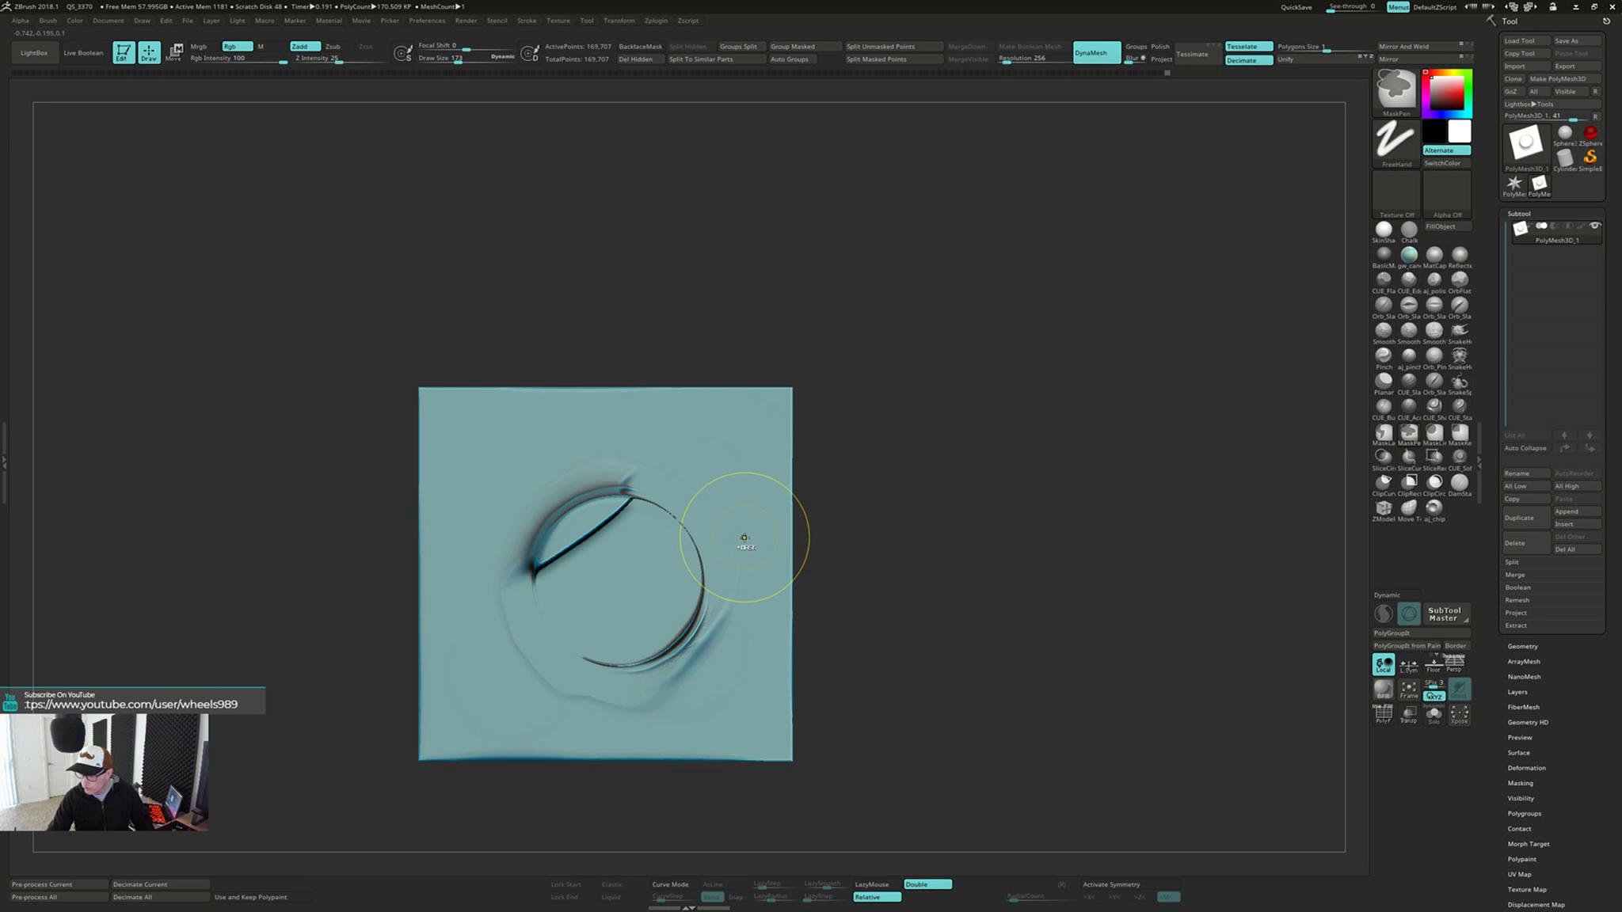
{"action": "key", "text": "ctrl+z"}
Try Planar brush strokes diagonally across the cylinder and undo them
{"action": "left_click_drag", "start_coordinate": [509, 458], "coordinate": [694, 675]}
{"action": "mouse_move", "coordinate": [698, 641]}
{"action": "right_mouse_down"}
{"action": "mouse_move", "coordinate": [689, 574]}
{"action": "mouse_move", "coordinate": [678, 622]}
{"action": "right_mouse_up"}
{"action": "left_click_drag", "start_coordinate": [682, 639], "coordinate": [602, 479]}
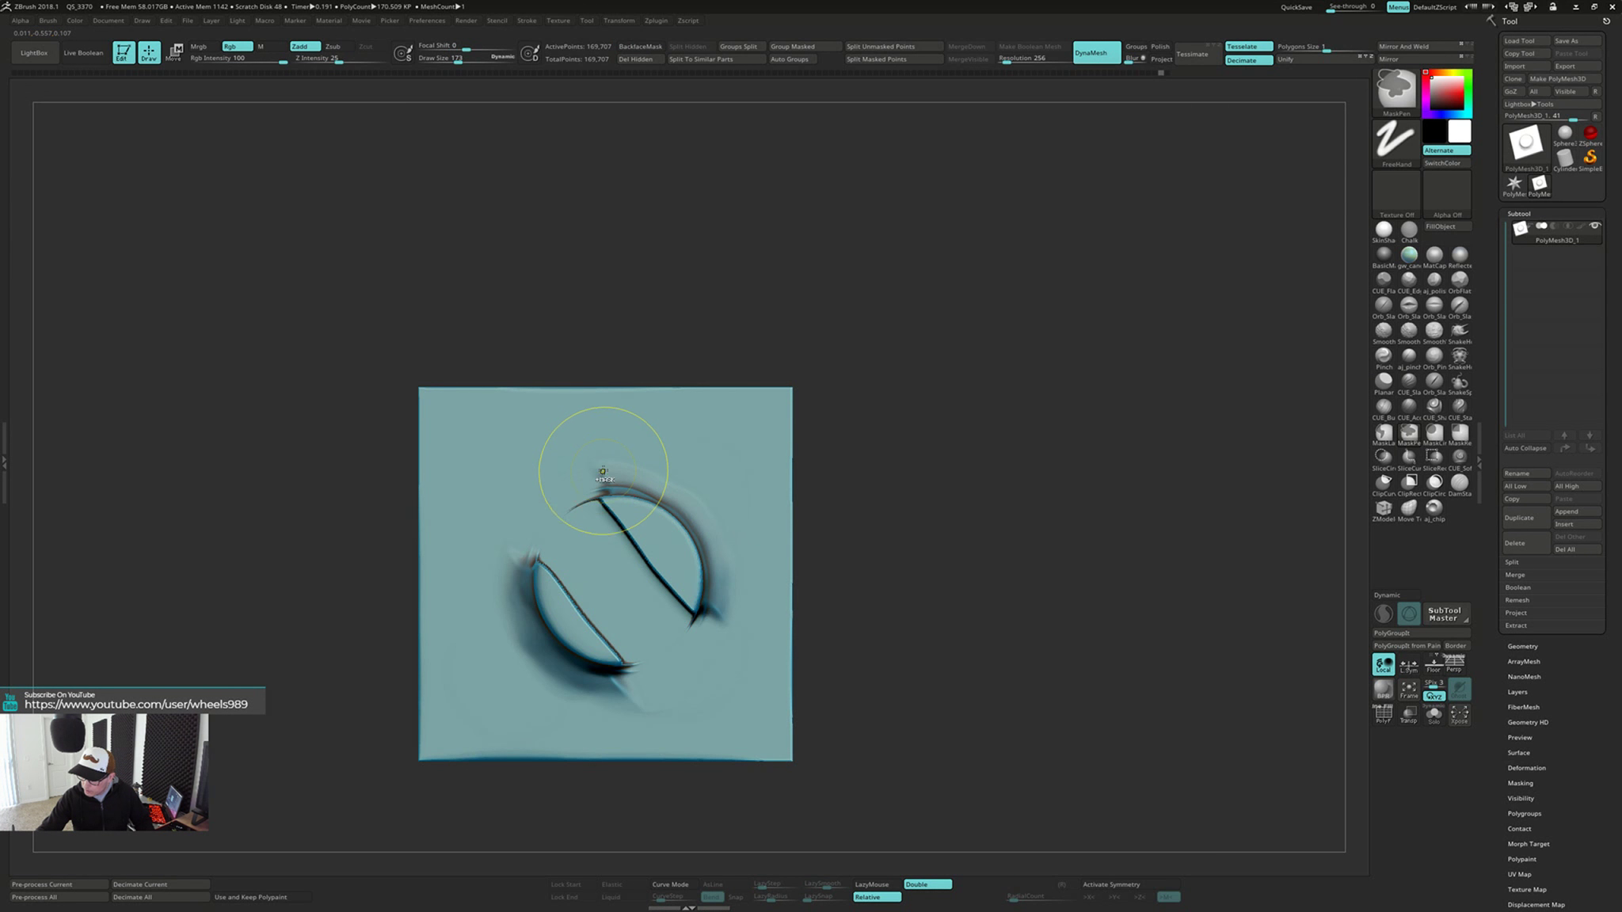
{"action": "key", "text": "ctrl+z"}
{"action": "key", "text": "ctrl+z"}
Enlarge the Planar brush to draw size 318 and flatten the whole cylinder down to the plate's surface
{"action": "key", "text": "s"}
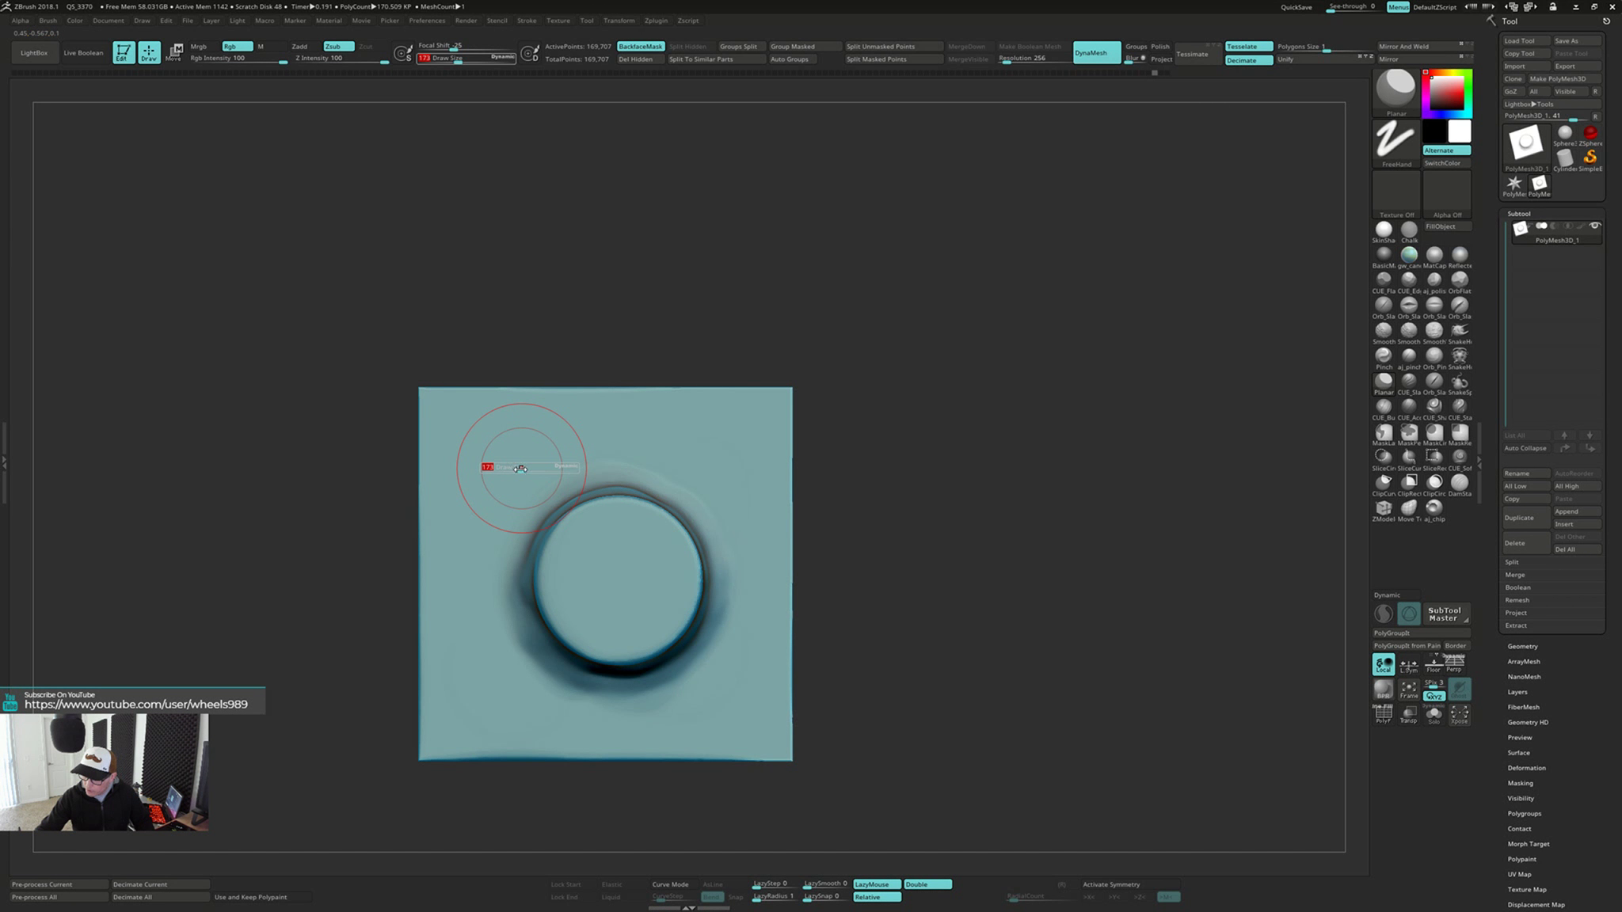
{"action": "mouse_move", "coordinate": [523, 465]}
{"action": "left_mouse_down"}
{"action": "mouse_move", "coordinate": [570, 626]}
{"action": "mouse_move", "coordinate": [681, 657]}
{"action": "mouse_move", "coordinate": [666, 521]}
{"action": "left_mouse_up"}
{"action": "right_click_drag", "start_coordinate": [678, 515], "coordinate": [713, 544]}
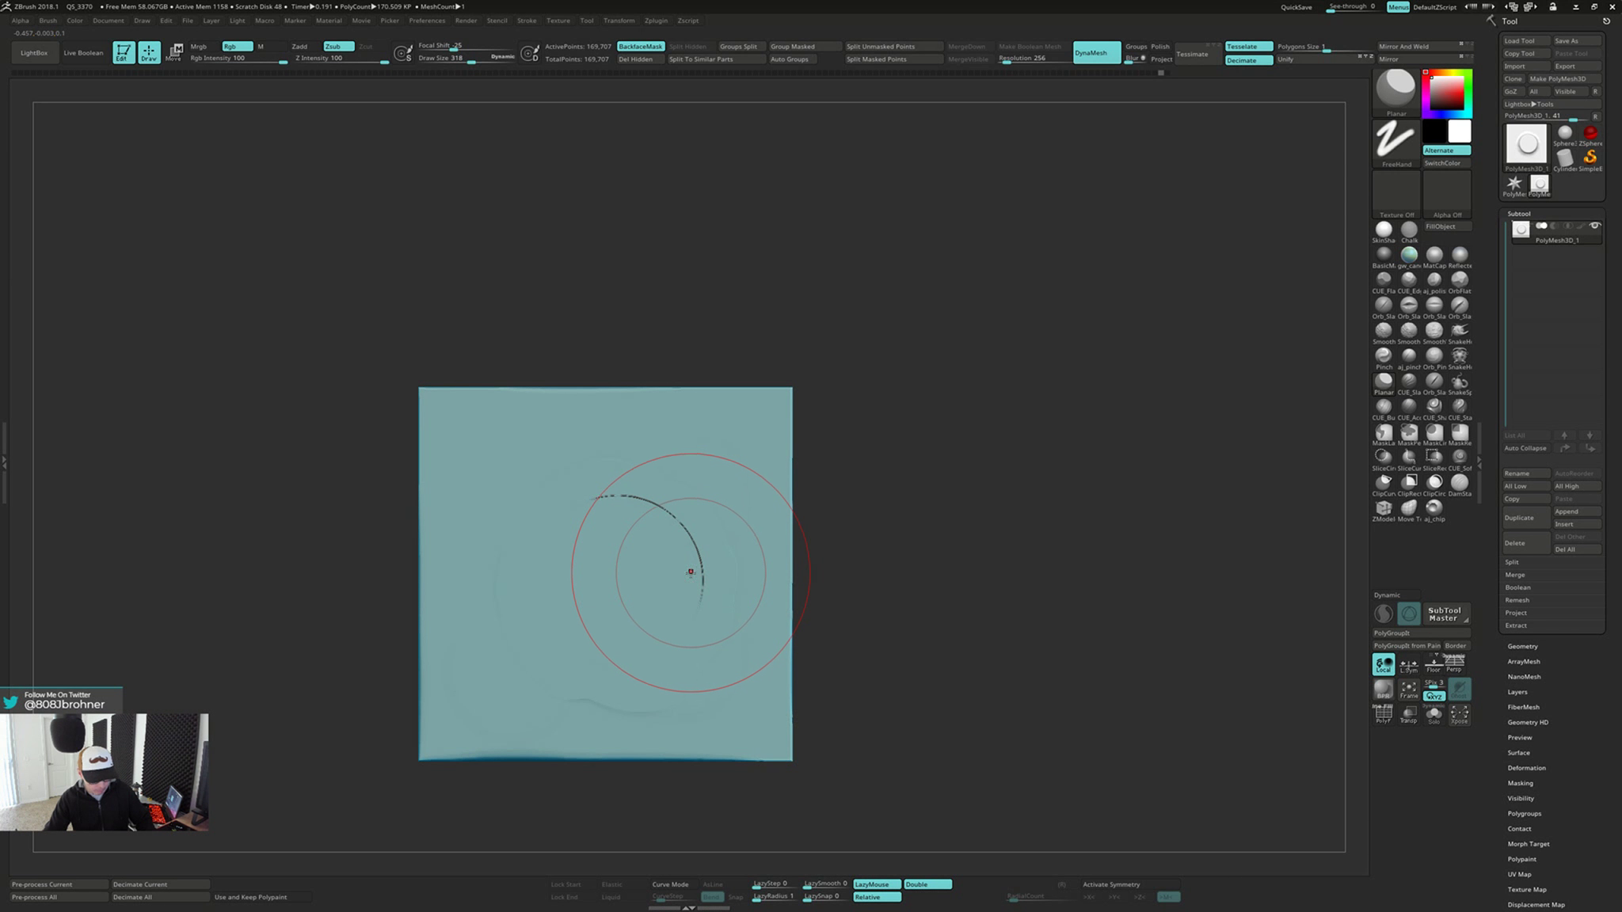
Inflate the surface along the curved crack with a smaller Inflat brush
{"action": "key", "text": "b"}
{"action": "key", "text": "i"}
{"action": "key", "text": "n"}
{"action": "key", "text": "s"}
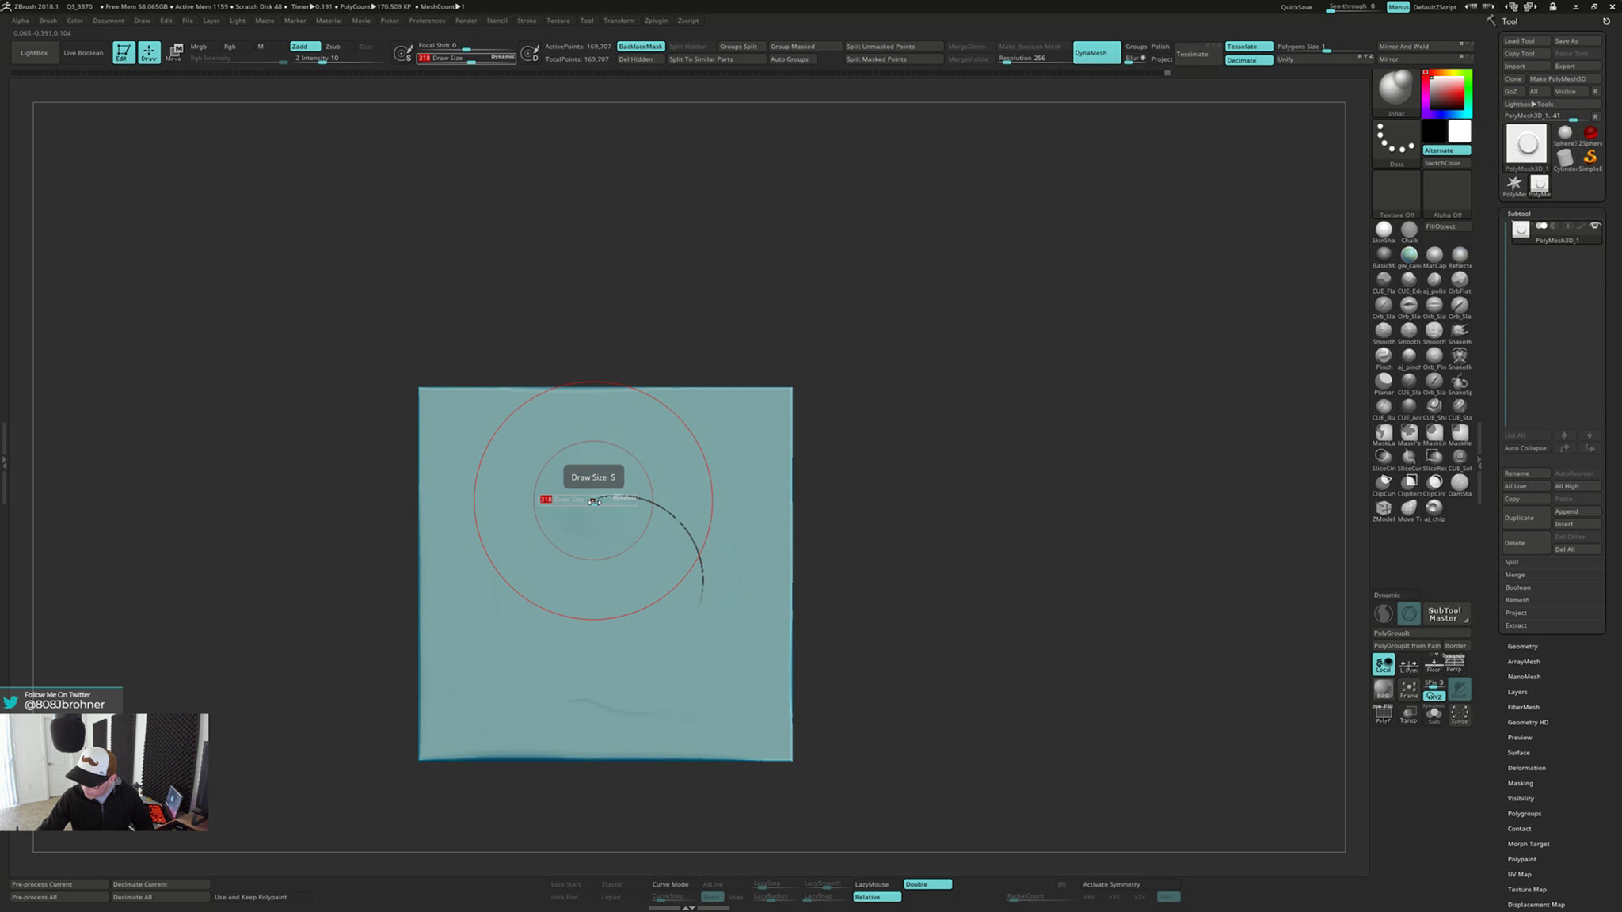
{"action": "left_click_drag", "start_coordinate": [593, 501], "coordinate": [586, 502]}
{"action": "mouse_move", "coordinate": [590, 494]}
{"action": "left_mouse_down"}
{"action": "mouse_move", "coordinate": [630, 489]}
{"action": "mouse_move", "coordinate": [673, 516]}
{"action": "mouse_move", "coordinate": [701, 606]}
{"action": "left_mouse_up"}
{"action": "mouse_move", "coordinate": [703, 602]}
{"action": "right_mouse_down"}
{"action": "mouse_move", "coordinate": [744, 558]}
{"action": "mouse_move", "coordinate": [705, 564]}
{"action": "right_mouse_up"}
Remesh the inflated plate with DynaMesh and smooth over the curved crack
{"action": "key", "text": "shift"}
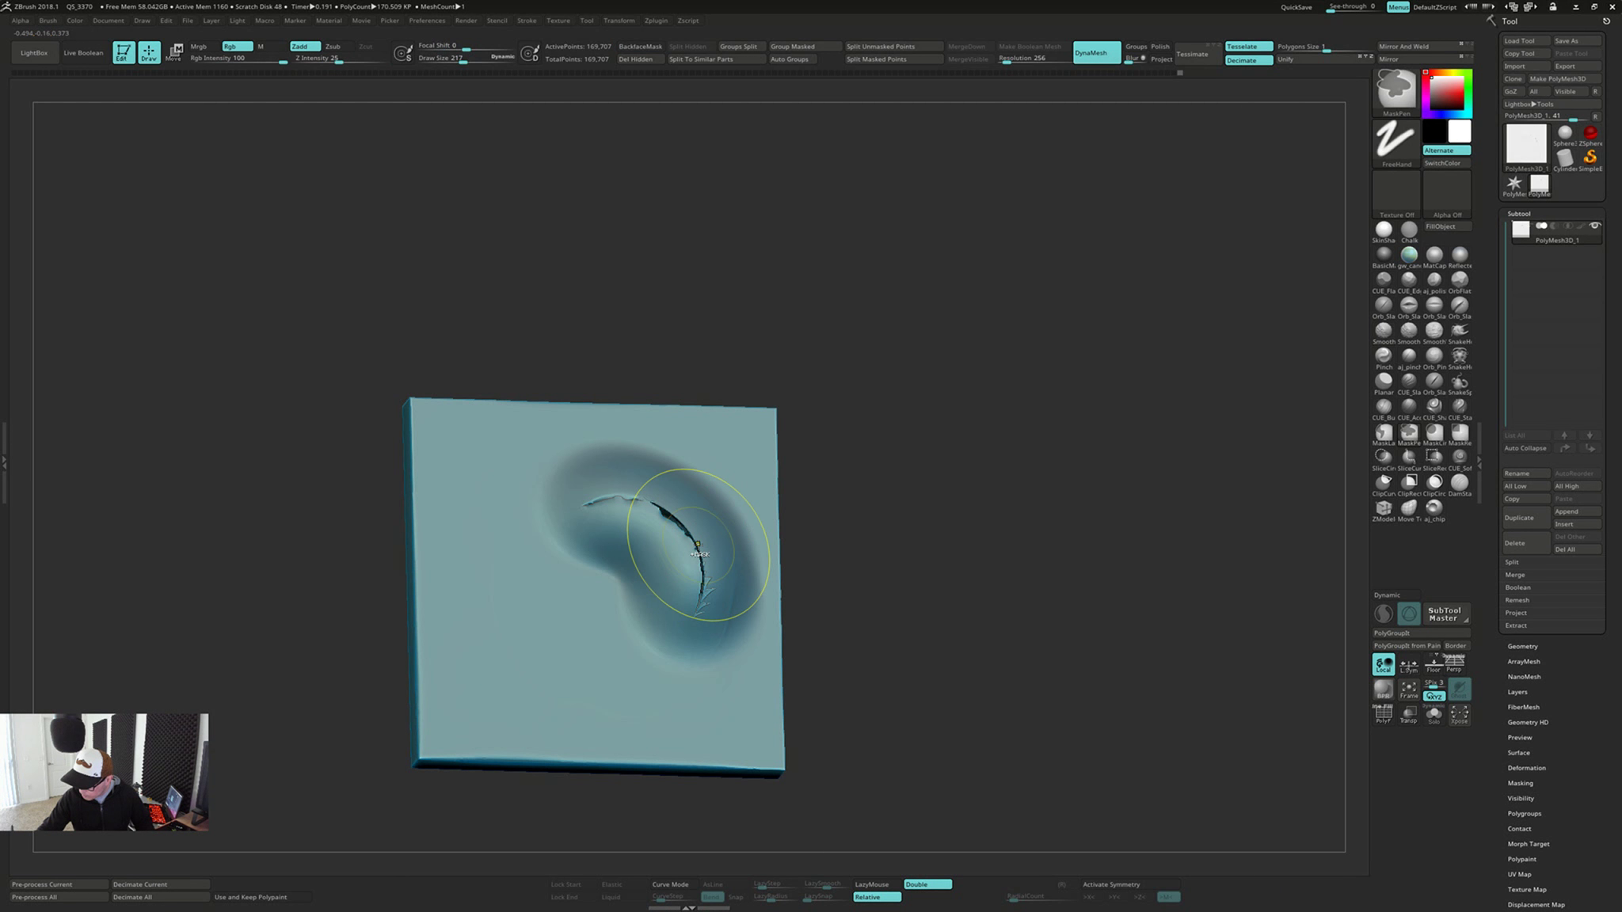
{"action": "left_click_drag", "start_coordinate": [871, 502], "coordinate": [926, 589], "text": "ctrl"}
{"action": "key", "text": "shift"}
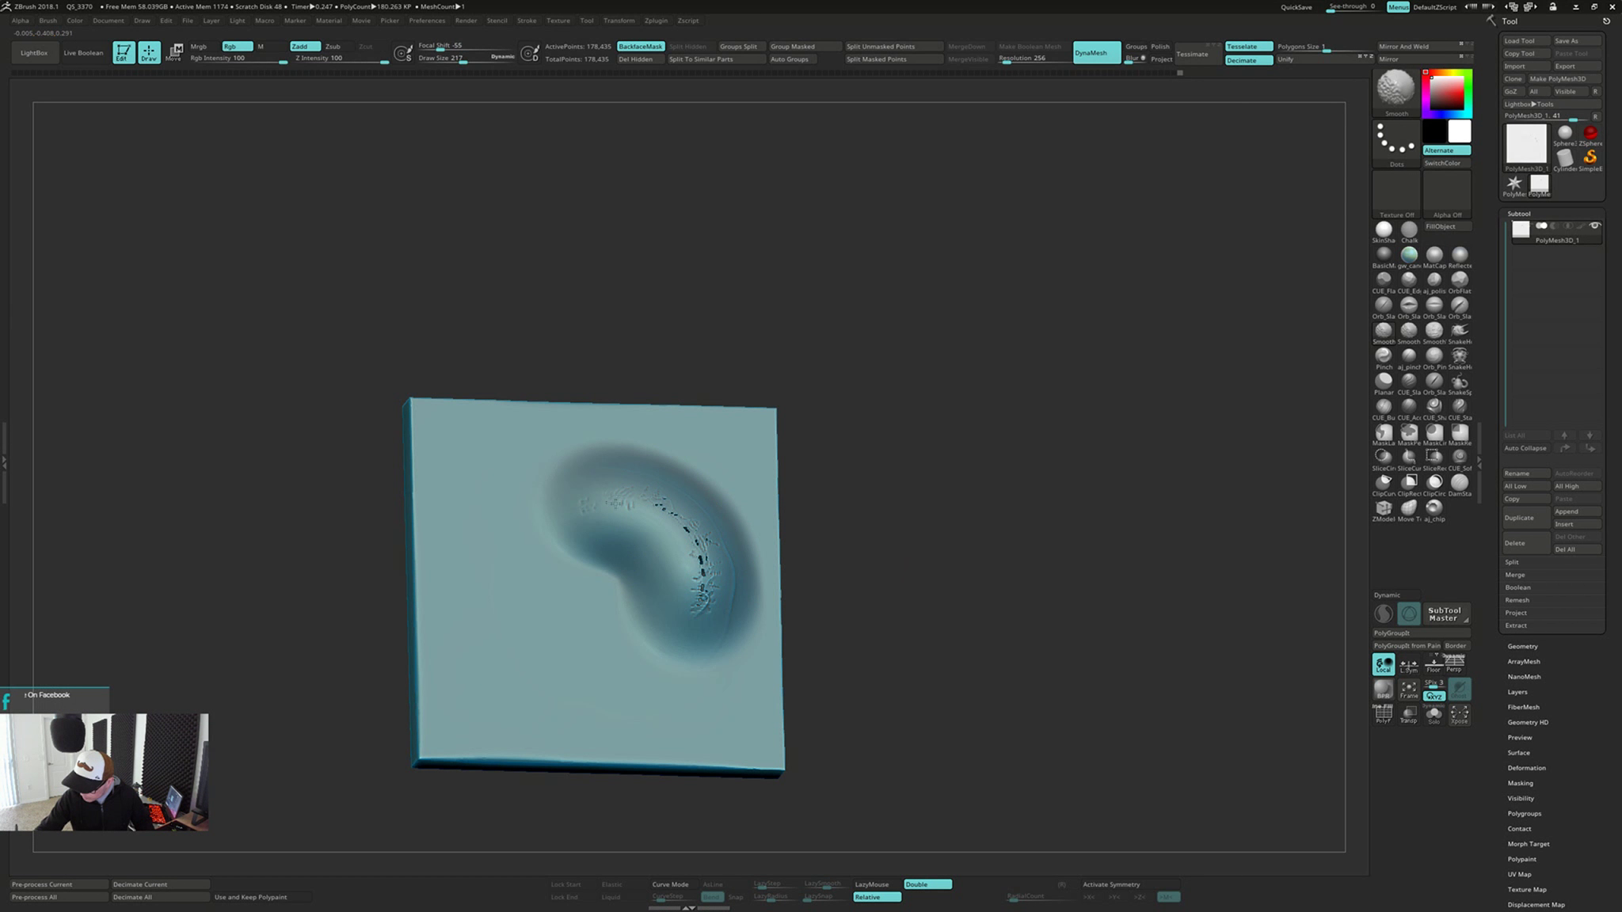
{"action": "left_click_drag", "start_coordinate": [662, 502], "coordinate": [705, 585]}
{"action": "mouse_move", "coordinate": [887, 546]}
{"action": "left_mouse_down", "text": "shift"}
{"action": "mouse_move", "coordinate": [927, 542]}
{"action": "mouse_move", "coordinate": [863, 371]}
{"action": "mouse_move", "coordinate": [839, 403]}
{"action": "mouse_move", "coordinate": [858, 391]}
{"action": "left_mouse_up", "text": "shift"}
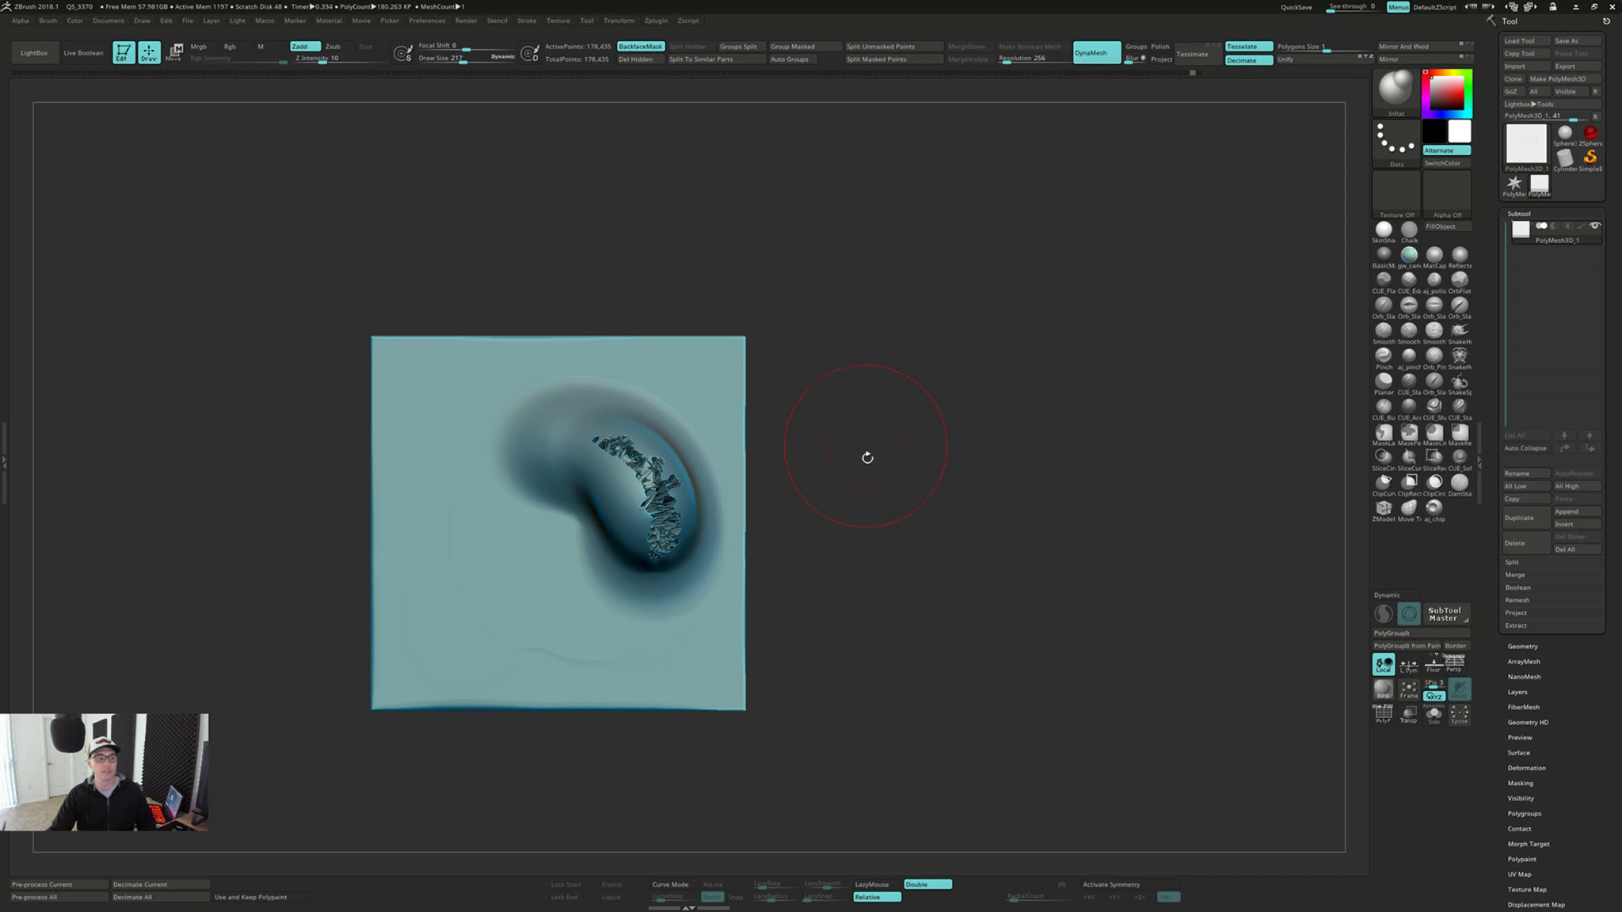
Try to flatten the ragged bulge with the Planar brush, then undo the strokes
{"action": "left_click_drag", "start_coordinate": [889, 584], "coordinate": [883, 570]}
{"action": "right_click_drag", "start_coordinate": [675, 373], "coordinate": [679, 363]}
{"action": "left_click", "coordinate": [1383, 385]}
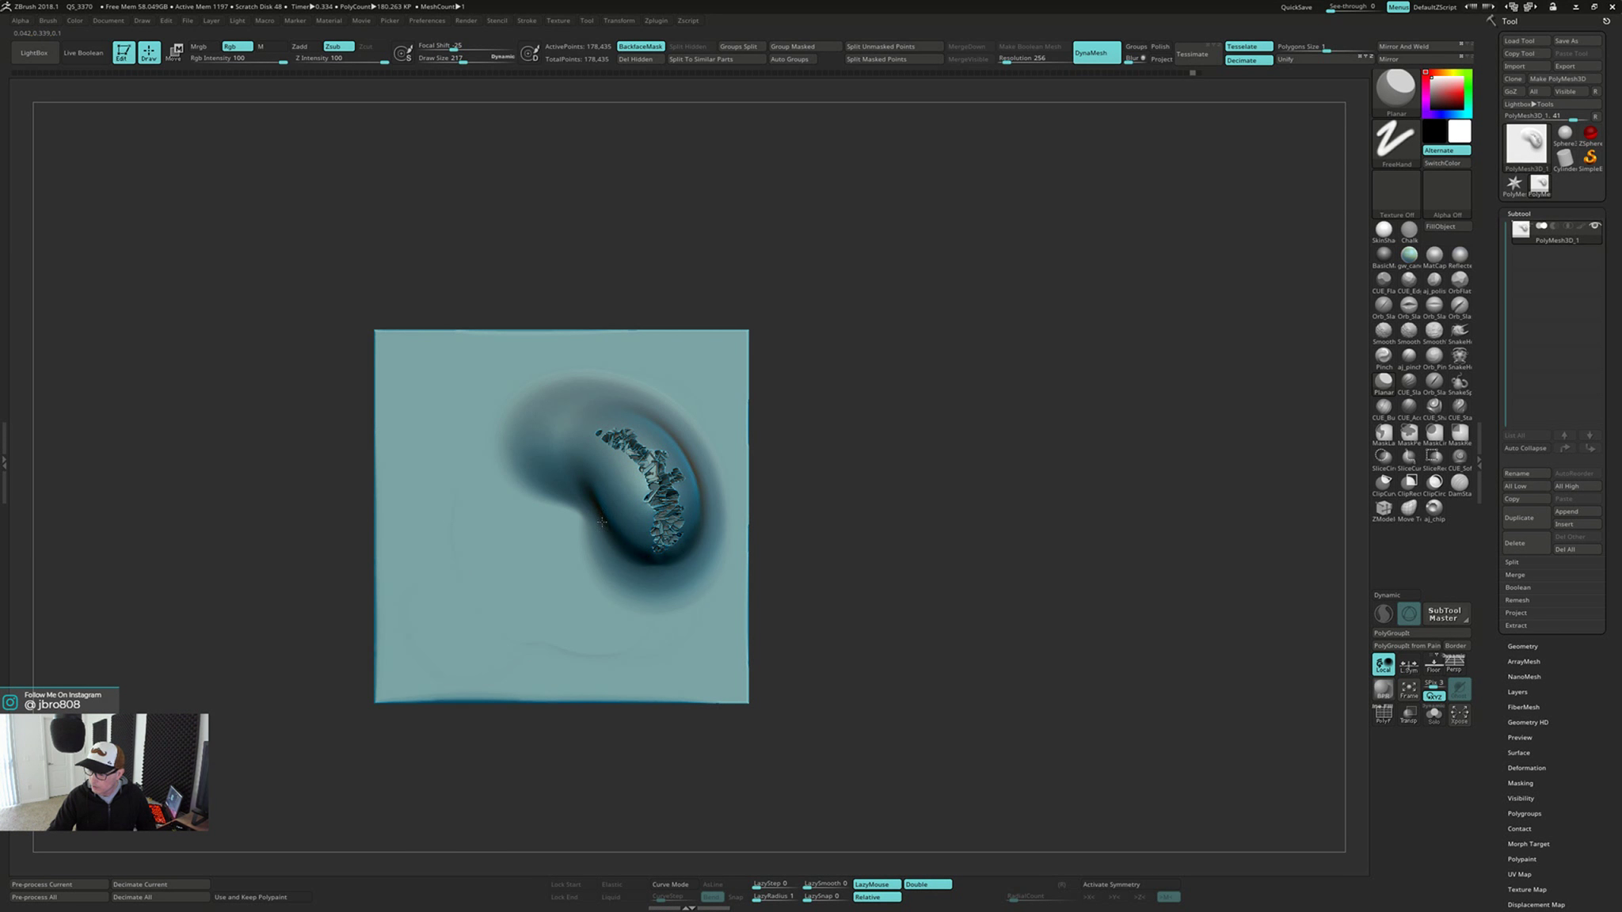
{"action": "mouse_move", "coordinate": [499, 391]}
{"action": "left_mouse_down"}
{"action": "mouse_move", "coordinate": [494, 413]}
{"action": "mouse_move", "coordinate": [547, 476]}
{"action": "left_mouse_up"}
{"action": "key", "text": "ctrl+z"}
{"action": "key", "text": "ctrl+z"}
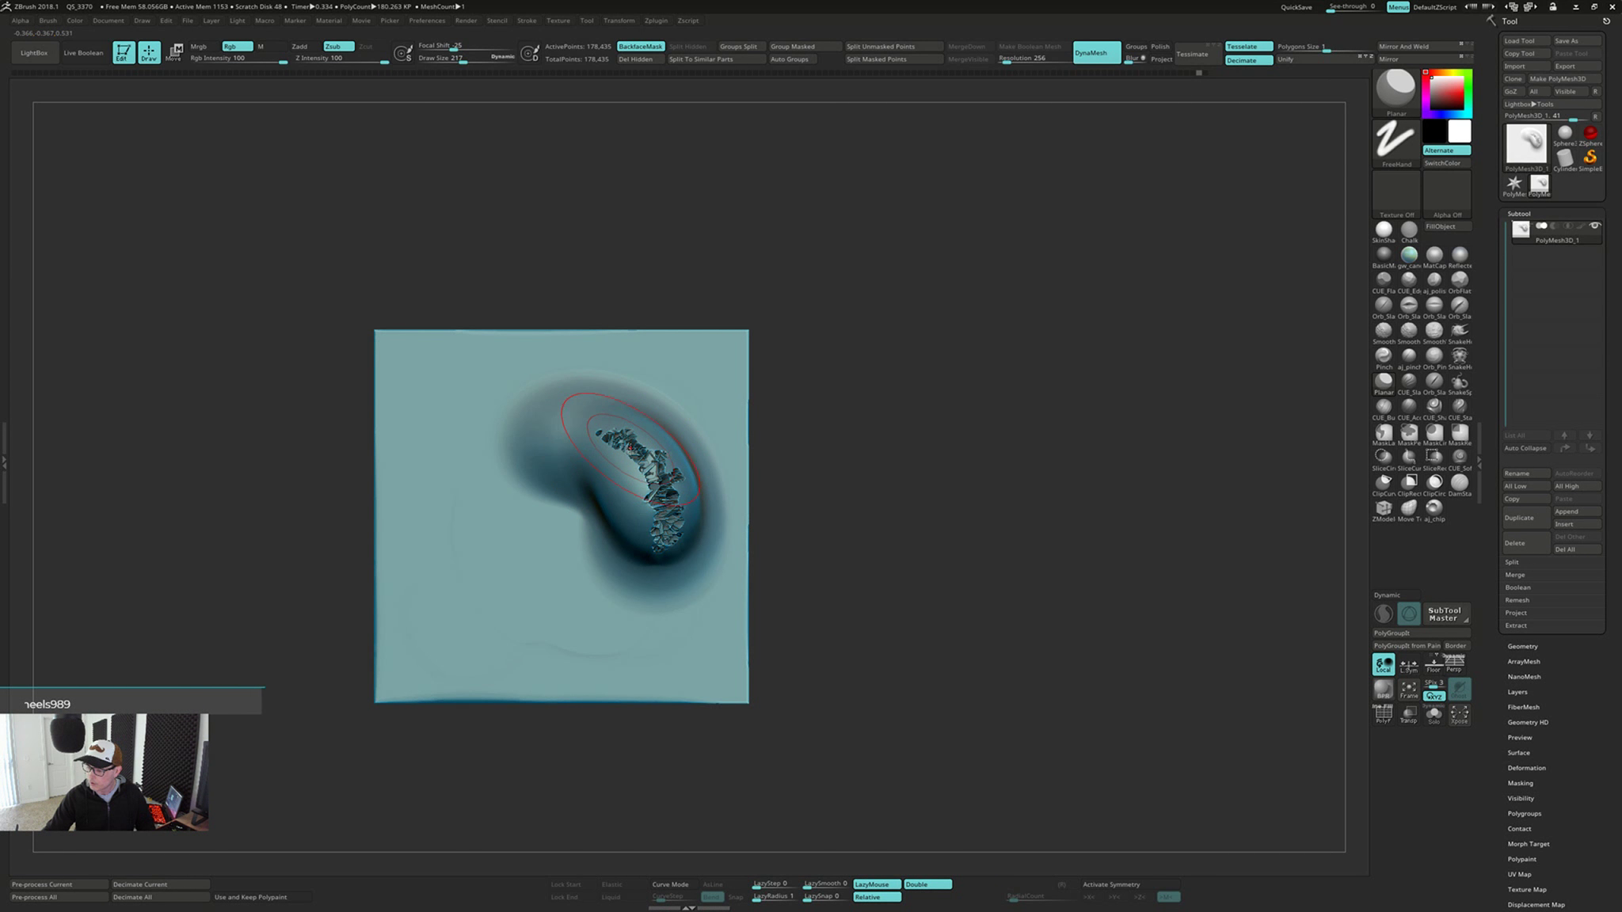
Try to smooth the ragged surface on the bulge, then undo it
{"action": "left_click_drag", "start_coordinate": [818, 437], "coordinate": [846, 450]}
{"action": "mouse_move", "coordinate": [594, 444]}
{"action": "left_mouse_down", "text": "shift"}
{"action": "mouse_move", "coordinate": [629, 515]}
{"action": "mouse_move", "coordinate": [610, 468]}
{"action": "mouse_move", "coordinate": [639, 499]}
{"action": "mouse_move", "coordinate": [654, 471]}
{"action": "left_mouse_up", "text": "shift"}
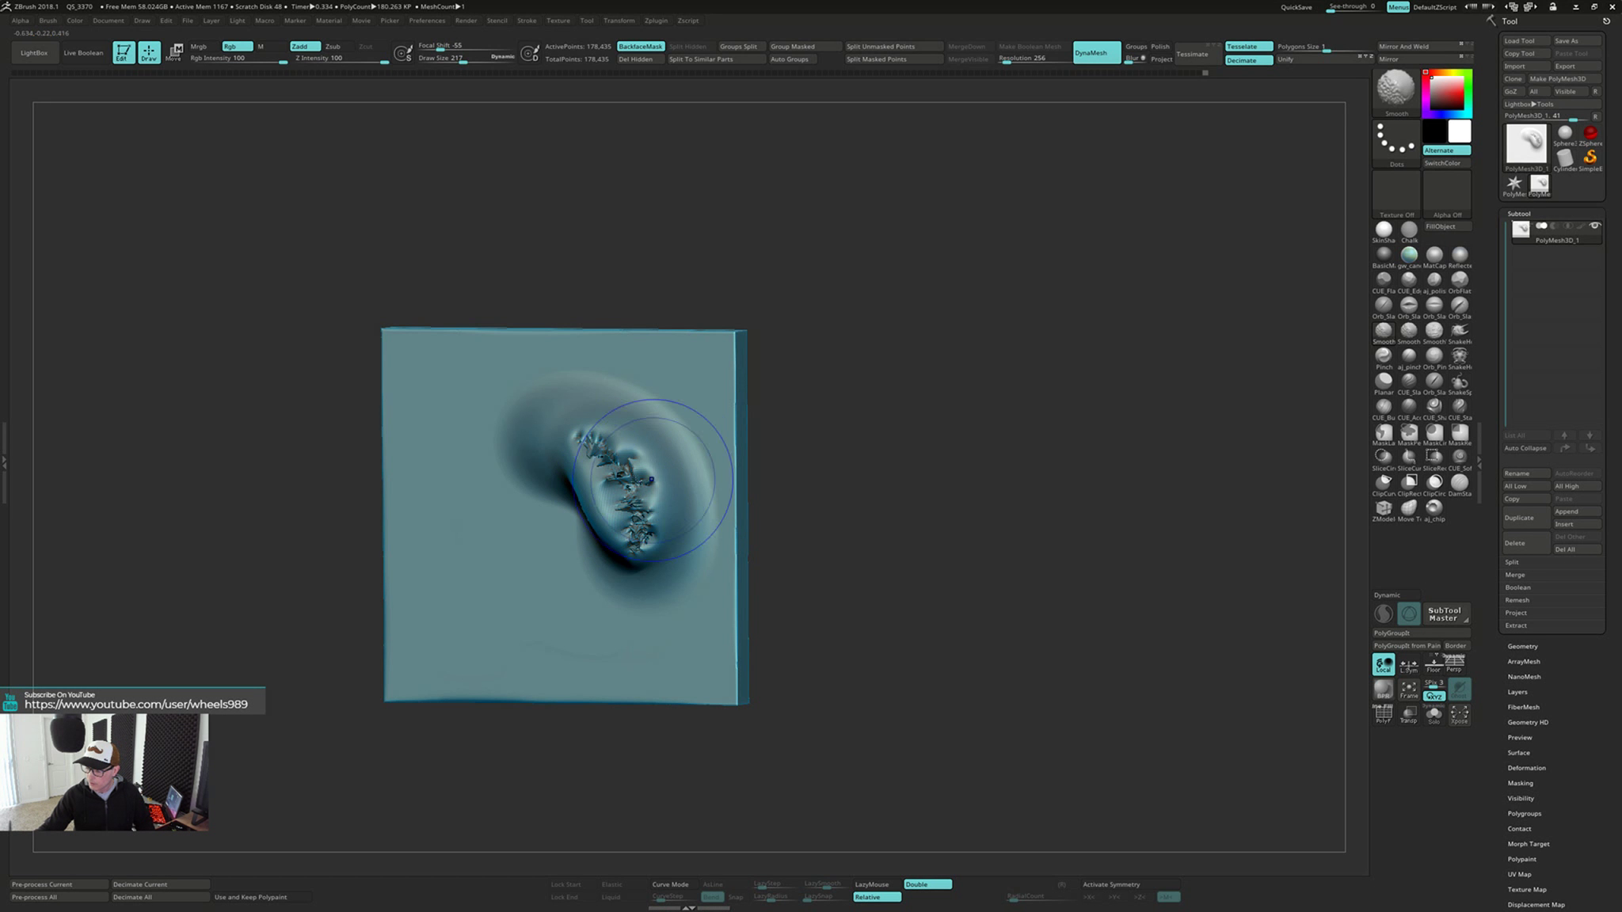
{"action": "mouse_move", "coordinate": [776, 448]}
{"action": "left_mouse_down"}
{"action": "mouse_move", "coordinate": [807, 423]}
{"action": "mouse_move", "coordinate": [879, 511]}
{"action": "mouse_move", "coordinate": [965, 496]}
{"action": "mouse_move", "coordinate": [870, 506]}
{"action": "mouse_move", "coordinate": [898, 493]}
{"action": "mouse_move", "coordinate": [905, 575]}
{"action": "mouse_move", "coordinate": [923, 529]}
{"action": "mouse_move", "coordinate": [851, 508]}
{"action": "left_mouse_up"}
{"action": "key", "text": "ctrl+z"}
Flatten the ragged bulge back to the plate's surface and remesh with DynaMesh
{"action": "mouse_move", "coordinate": [546, 428]}
{"action": "left_mouse_down", "text": "shift"}
{"action": "mouse_move", "coordinate": [639, 533]}
{"action": "mouse_move", "coordinate": [644, 520]}
{"action": "left_mouse_up", "text": "shift"}
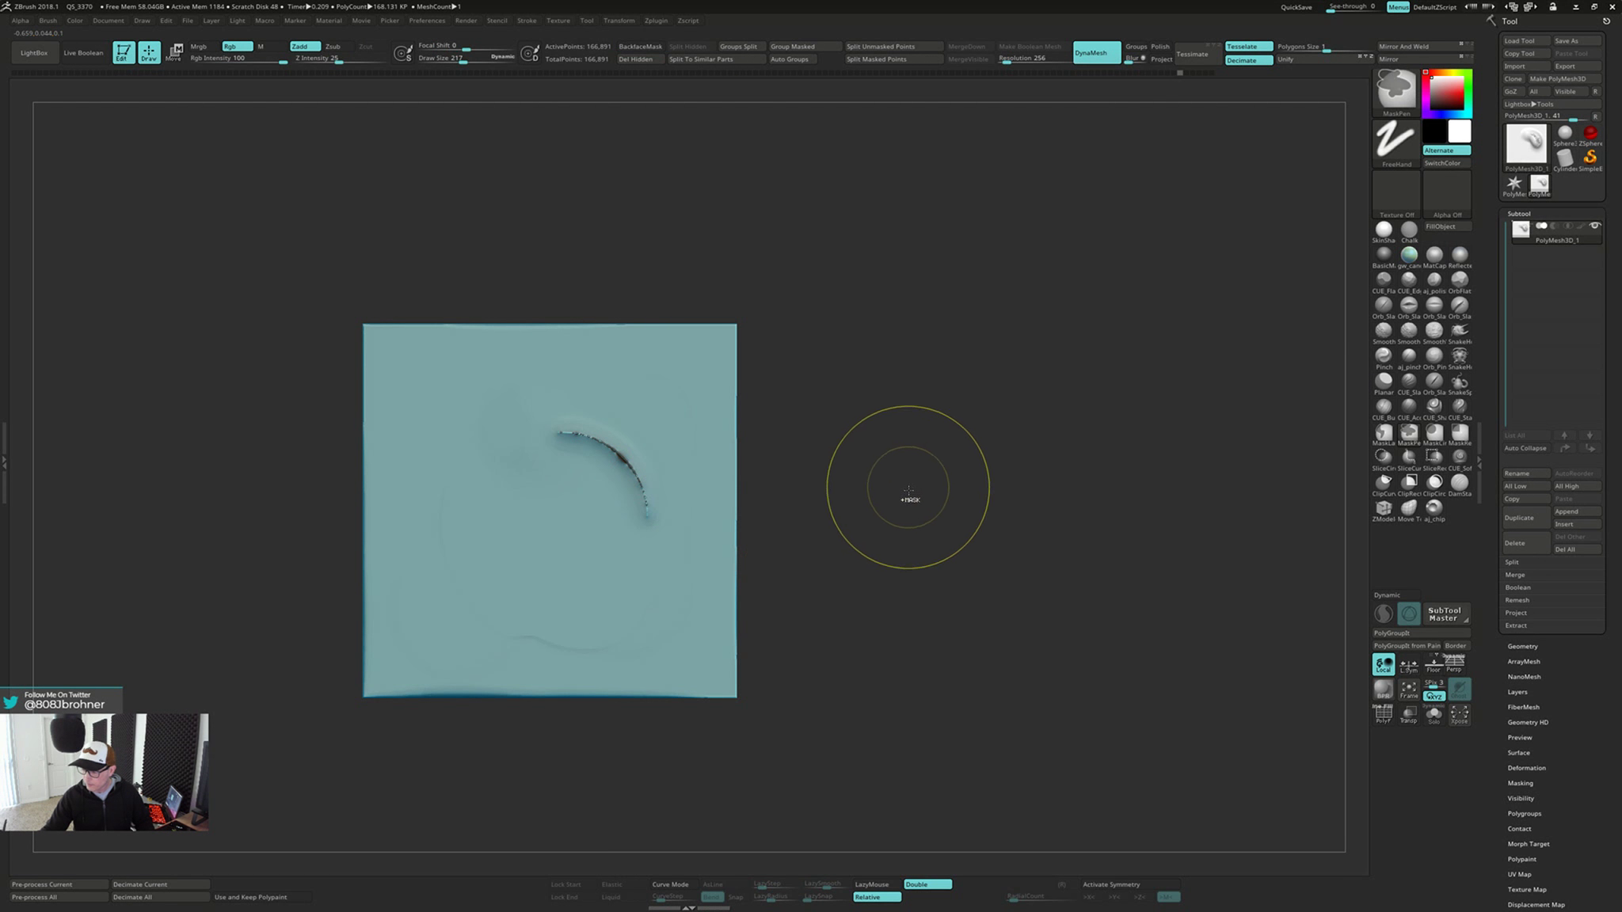
{"action": "mouse_move", "coordinate": [908, 491]}
{"action": "left_mouse_down", "text": "ctrl"}
{"action": "mouse_move", "coordinate": [903, 582]}
{"action": "mouse_move", "coordinate": [914, 488]}
{"action": "mouse_move", "coordinate": [861, 560]}
{"action": "left_mouse_up", "text": "ctrl"}
Inflate a narrow band along the remaining curved crack with the Inflat brush at draw size 140
{"action": "key", "text": "b"}
{"action": "key", "text": "i"}
{"action": "key", "text": "n"}
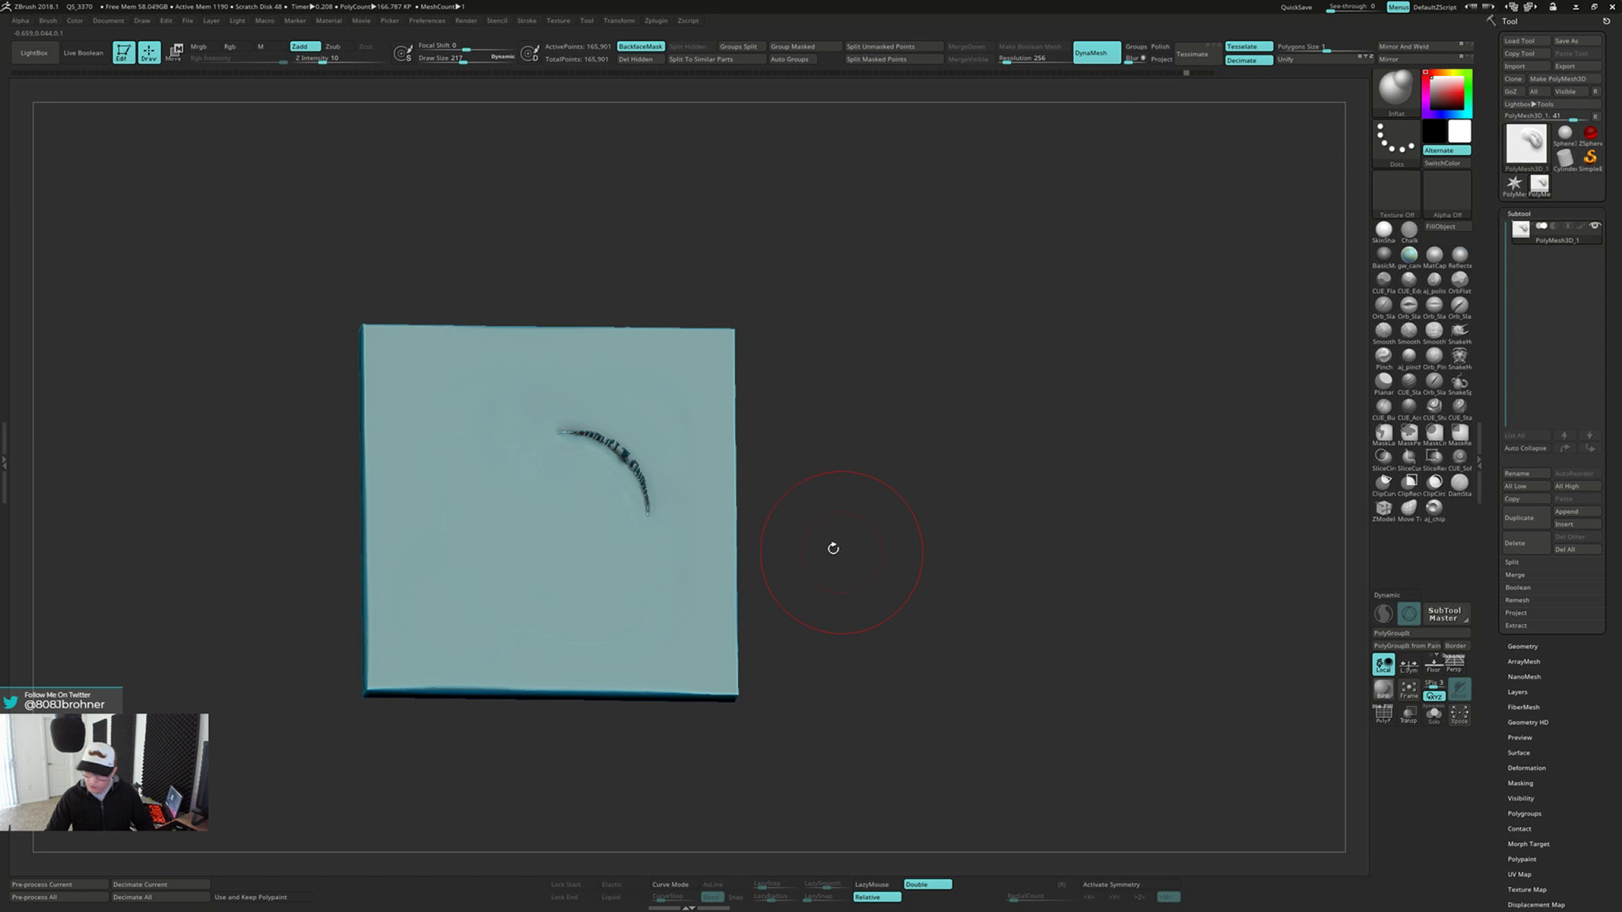
{"action": "key", "text": "s"}
{"action": "mouse_move", "coordinate": [600, 449]}
{"action": "left_mouse_down"}
{"action": "mouse_move", "coordinate": [582, 450]}
{"action": "mouse_move", "coordinate": [658, 507]}
{"action": "left_mouse_up"}
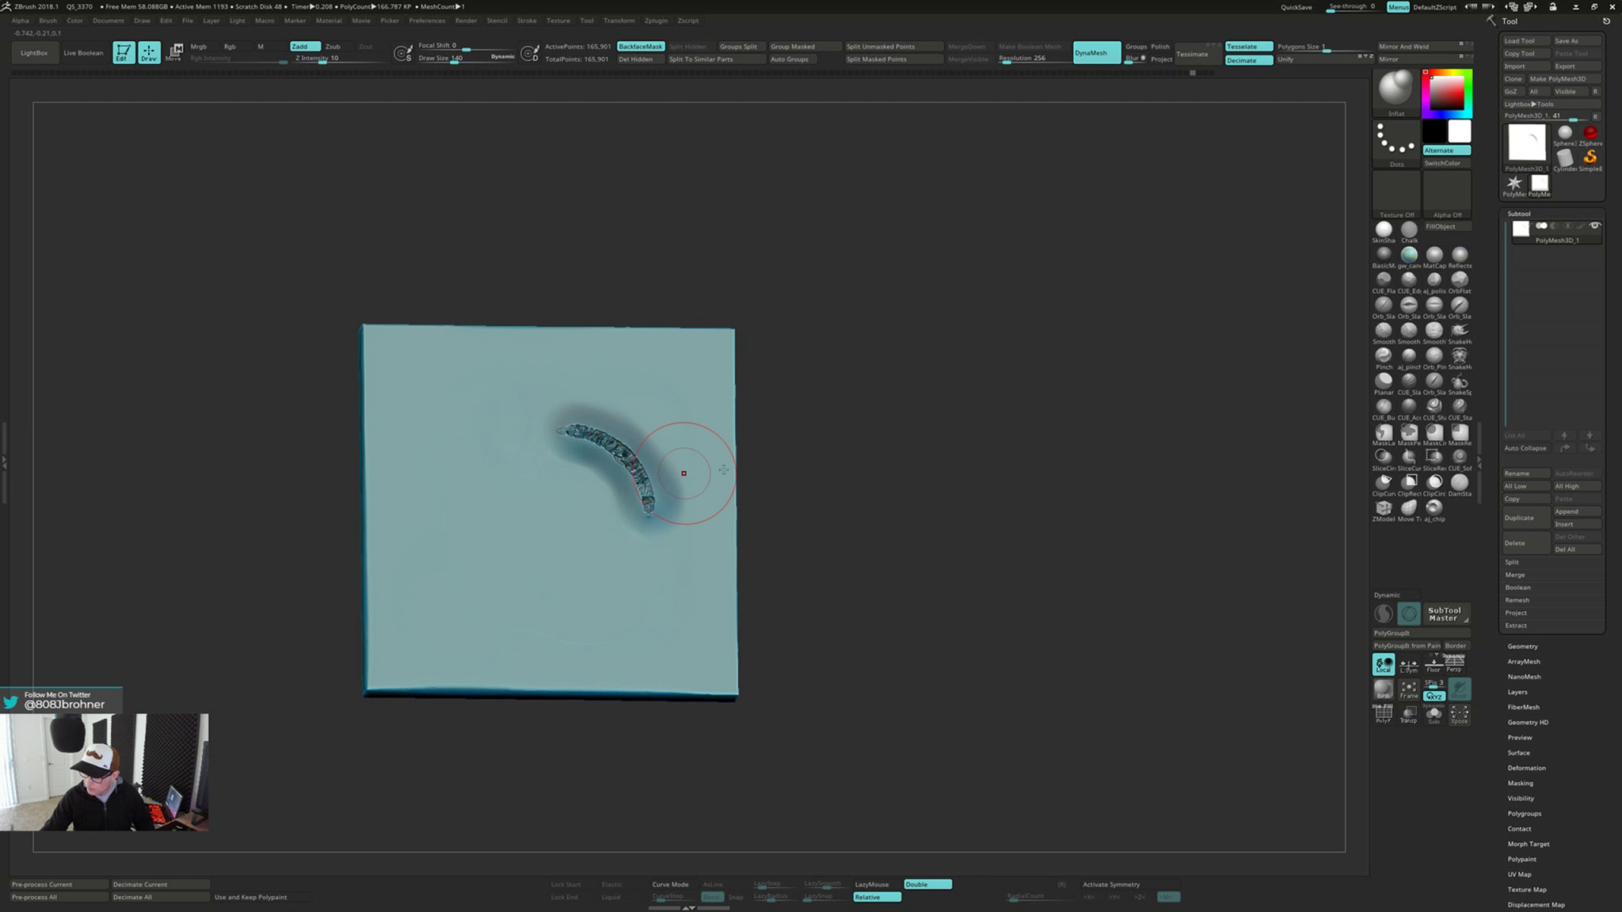
Remesh the plate with DynaMesh and smooth the inflated crack, repeating both operations
{"action": "mouse_move", "coordinate": [756, 469]}
{"action": "left_mouse_down"}
{"action": "mouse_move", "coordinate": [847, 475]}
{"action": "mouse_move", "coordinate": [857, 548]}
{"action": "mouse_move", "coordinate": [765, 547]}
{"action": "left_mouse_up"}
{"action": "left_click_drag", "start_coordinate": [570, 430], "coordinate": [648, 514], "text": "shift"}
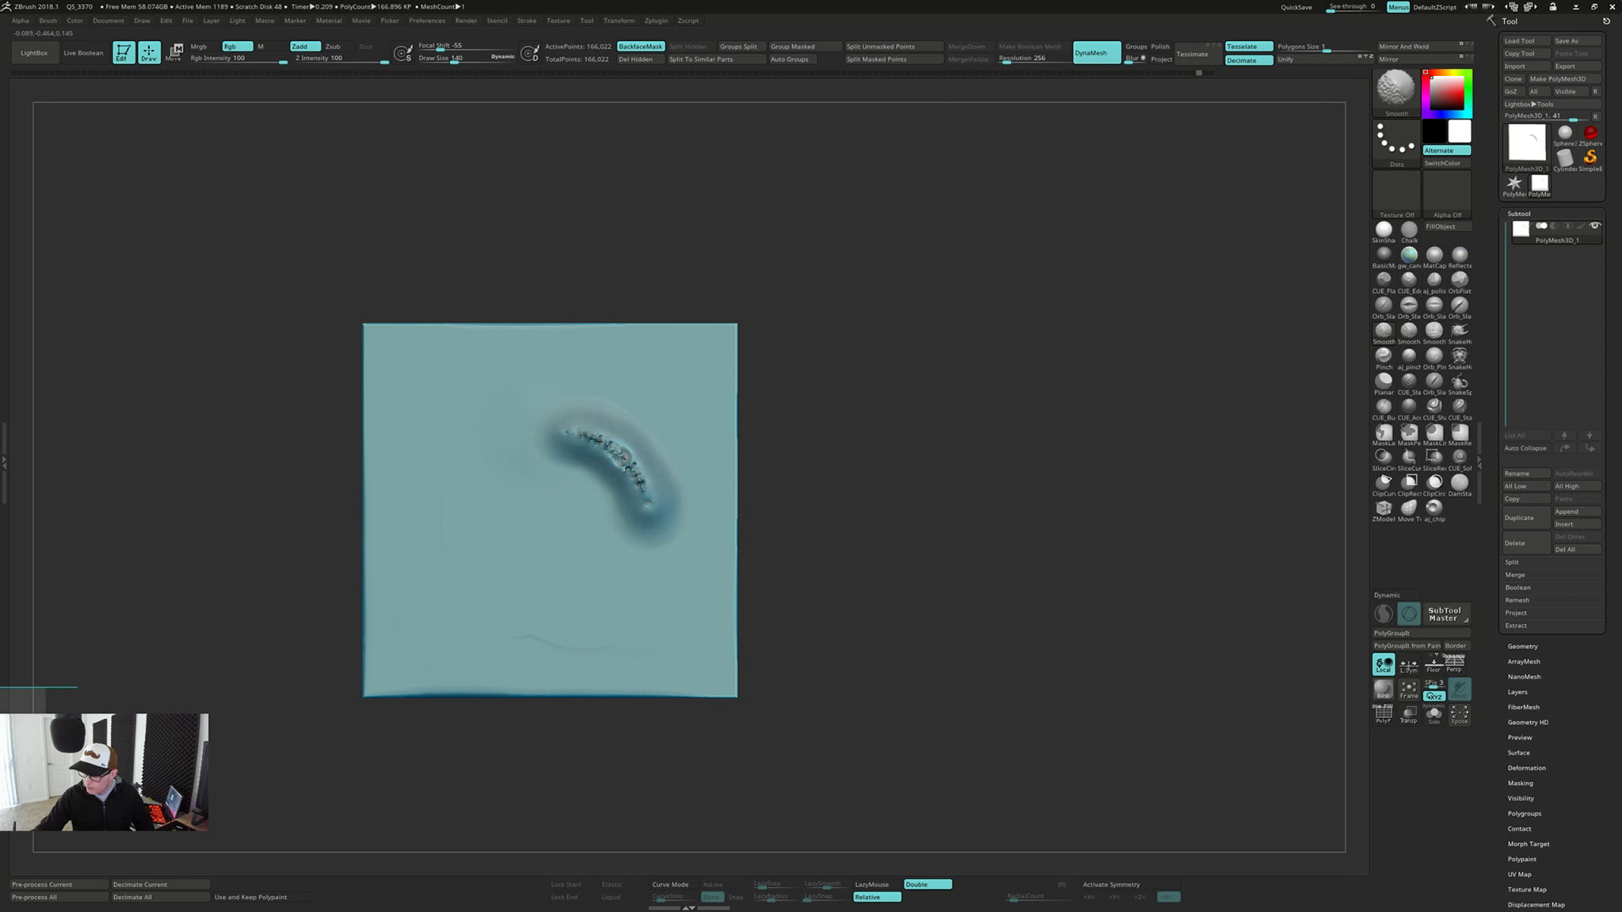
{"action": "left_click_drag", "start_coordinate": [843, 479], "coordinate": [863, 616], "text": "ctrl"}
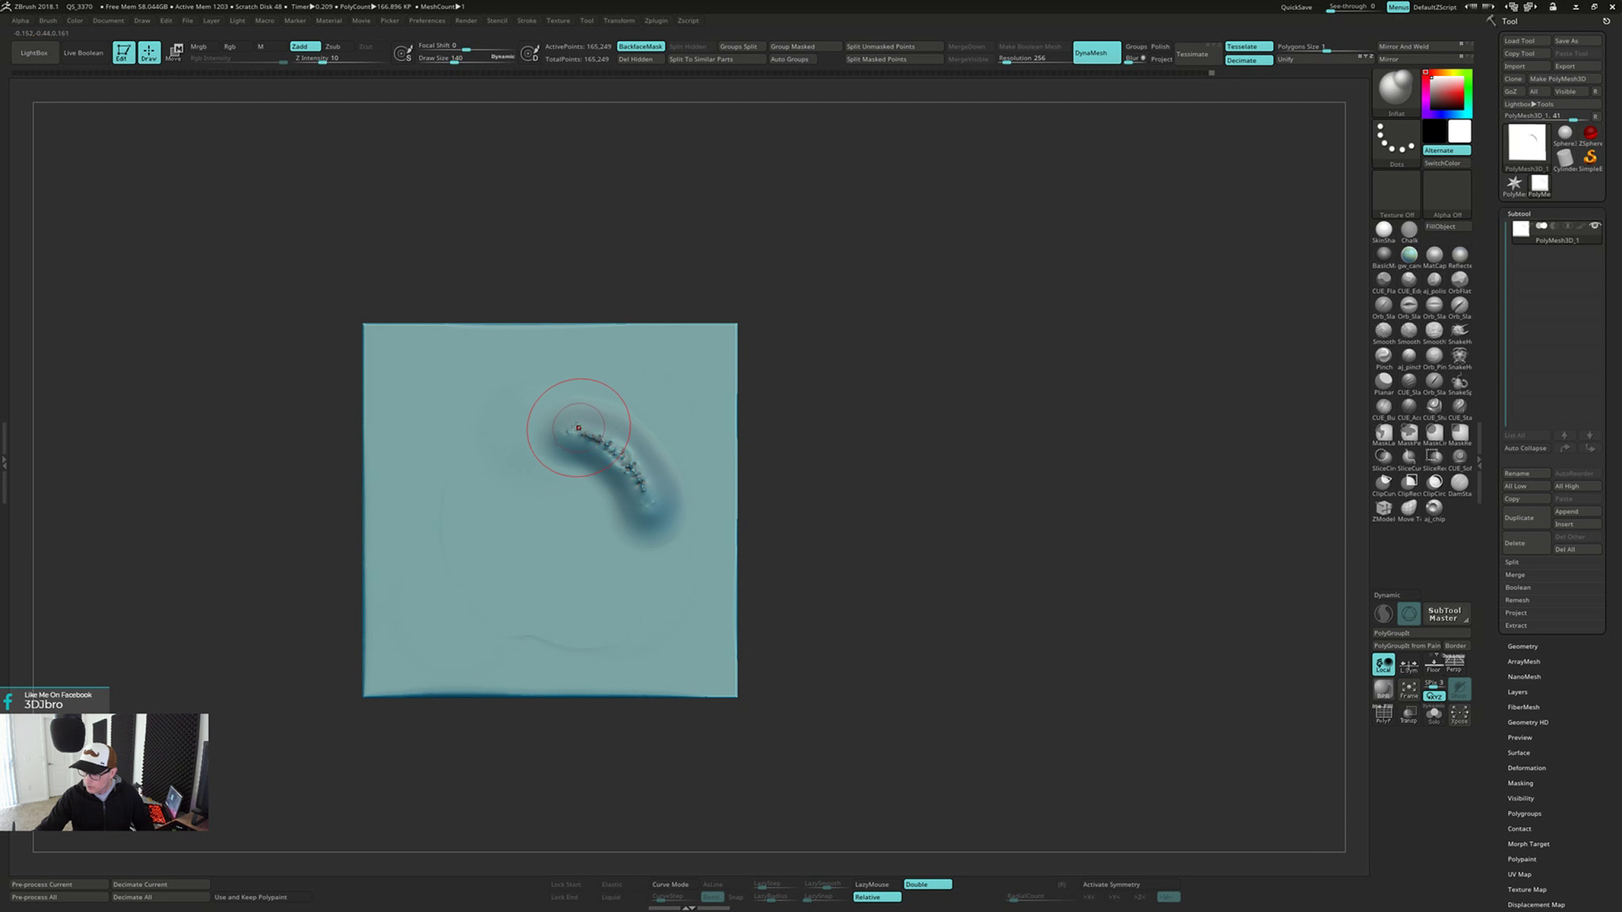
{"action": "mouse_move", "coordinate": [578, 427]}
{"action": "left_mouse_down", "text": "shift"}
{"action": "mouse_move", "coordinate": [657, 518]}
{"action": "mouse_move", "coordinate": [648, 502]}
{"action": "left_mouse_up", "text": "shift"}
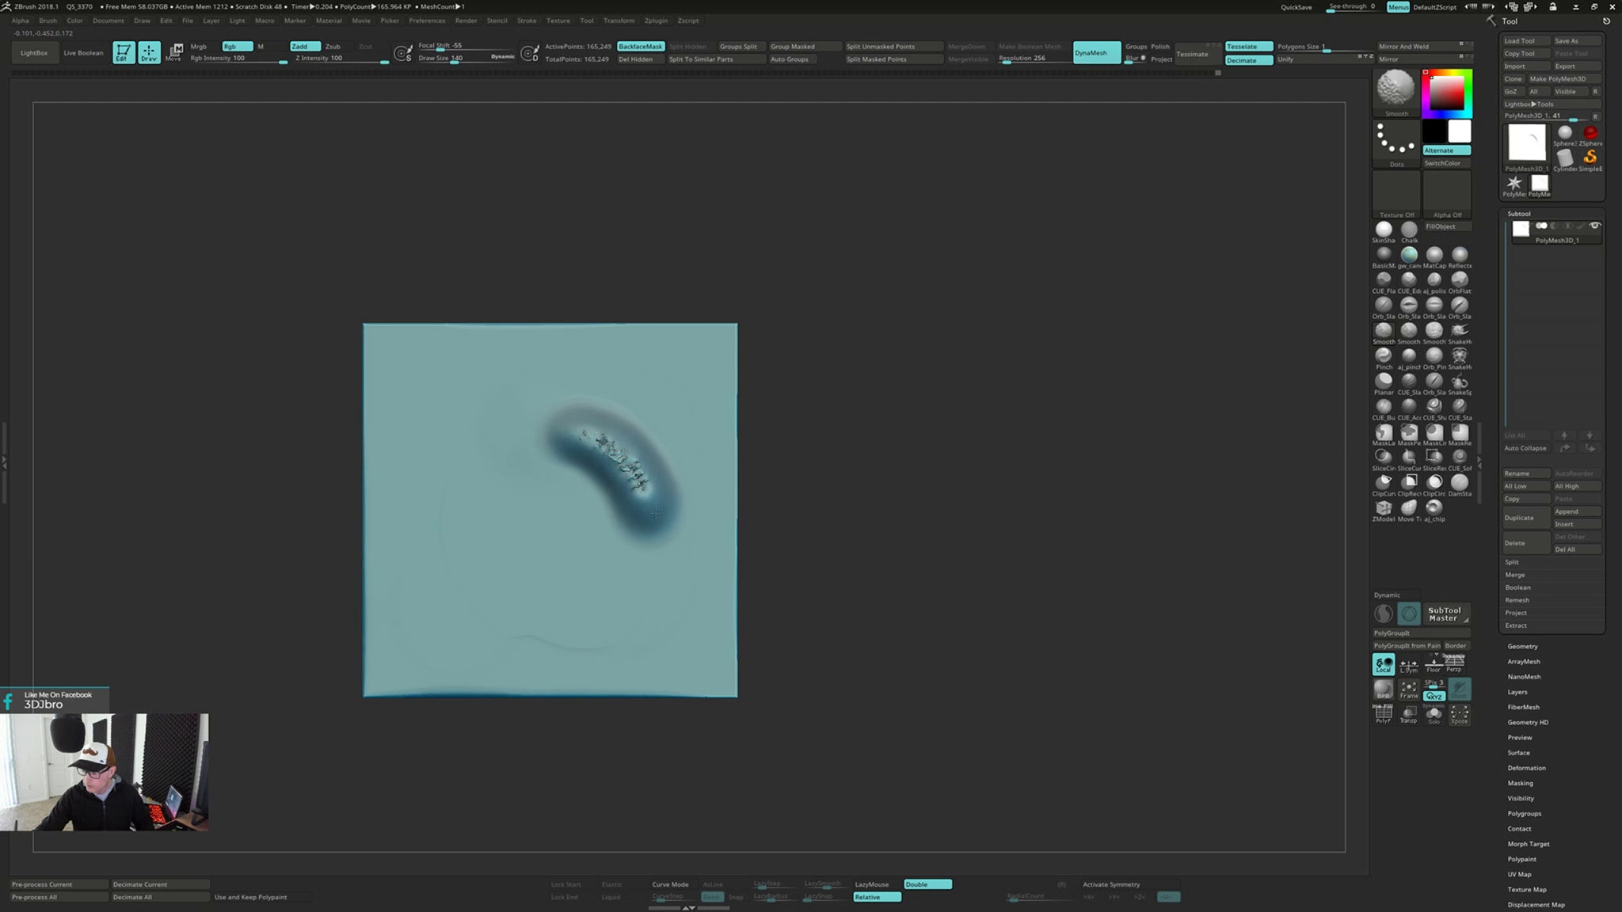
{"action": "left_click_drag", "start_coordinate": [845, 471], "coordinate": [869, 585], "text": "ctrl"}
{"action": "left_click_drag", "start_coordinate": [860, 509], "coordinate": [867, 507]}
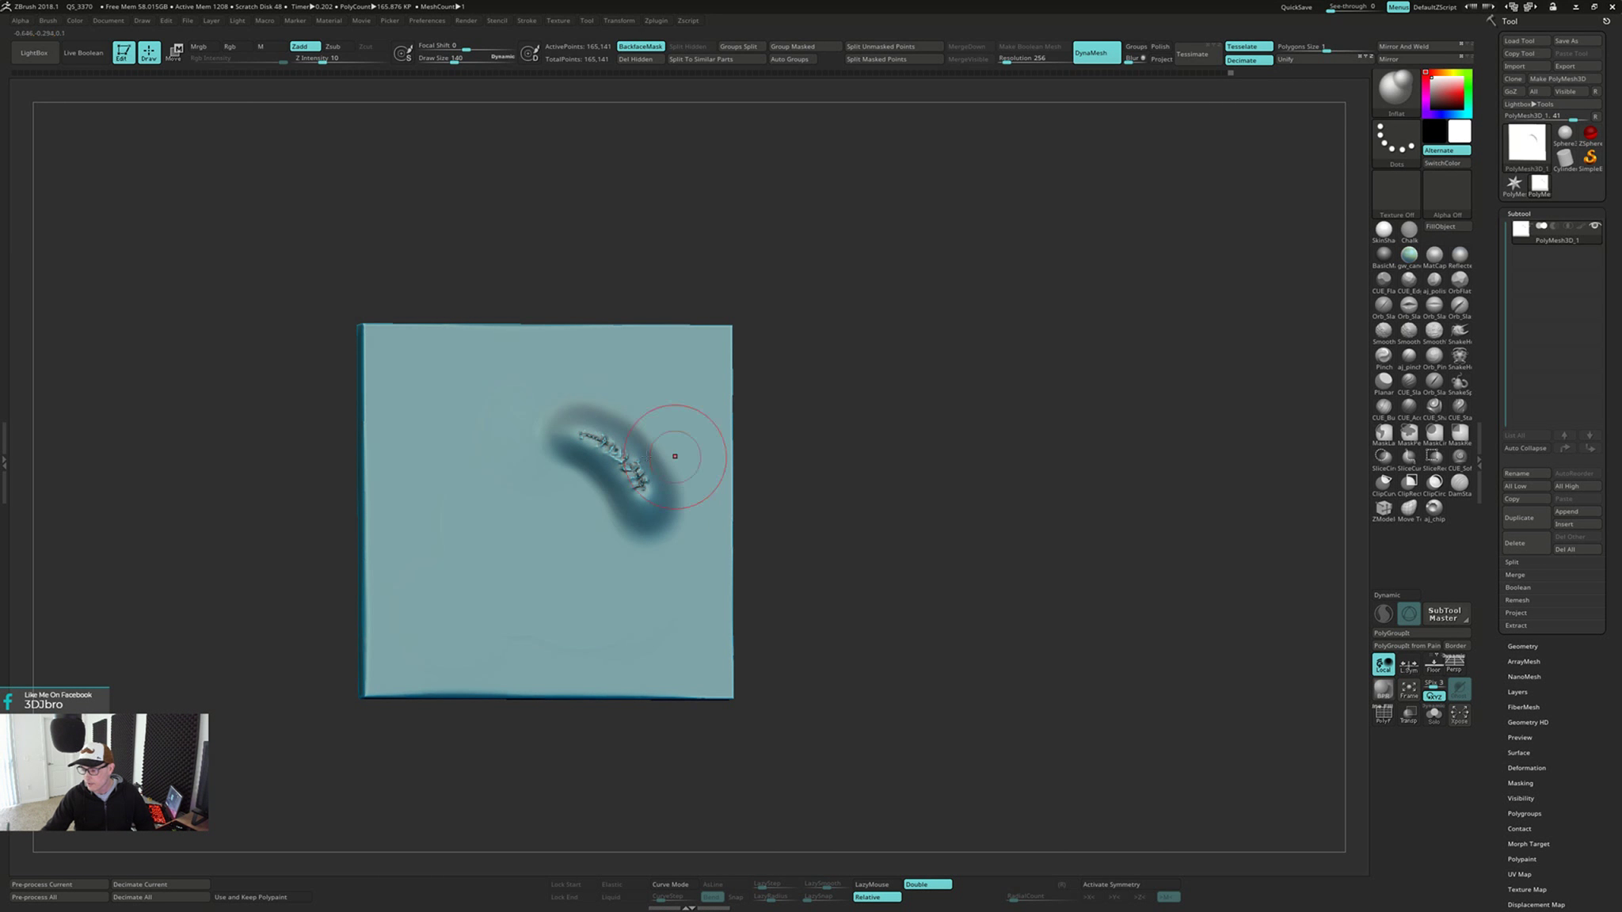
Keep alternating smoothing passes and DynaMesh remeshes to close the small holes left along the raised band
{"action": "left_click_drag", "start_coordinate": [588, 435], "coordinate": [640, 473], "text": "shift"}
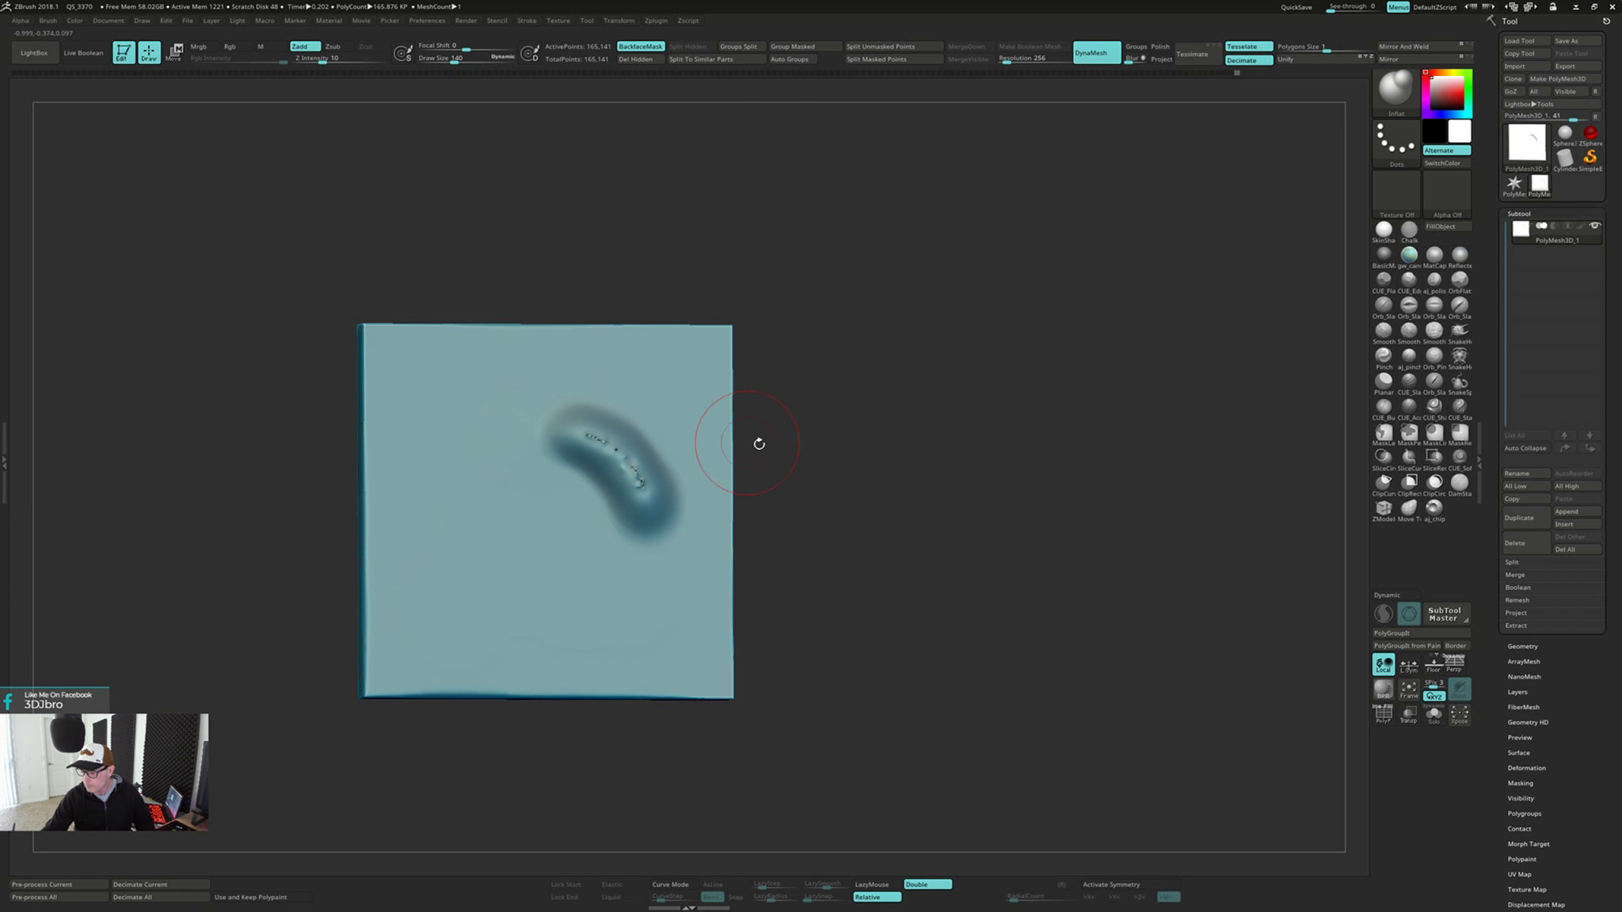
{"action": "left_click_drag", "start_coordinate": [826, 459], "coordinate": [834, 565], "text": "ctrl"}
{"action": "left_click_drag", "start_coordinate": [583, 432], "coordinate": [645, 487]}
{"action": "left_click_drag", "start_coordinate": [832, 470], "coordinate": [830, 564], "text": "ctrl"}
{"action": "key", "text": "shift"}
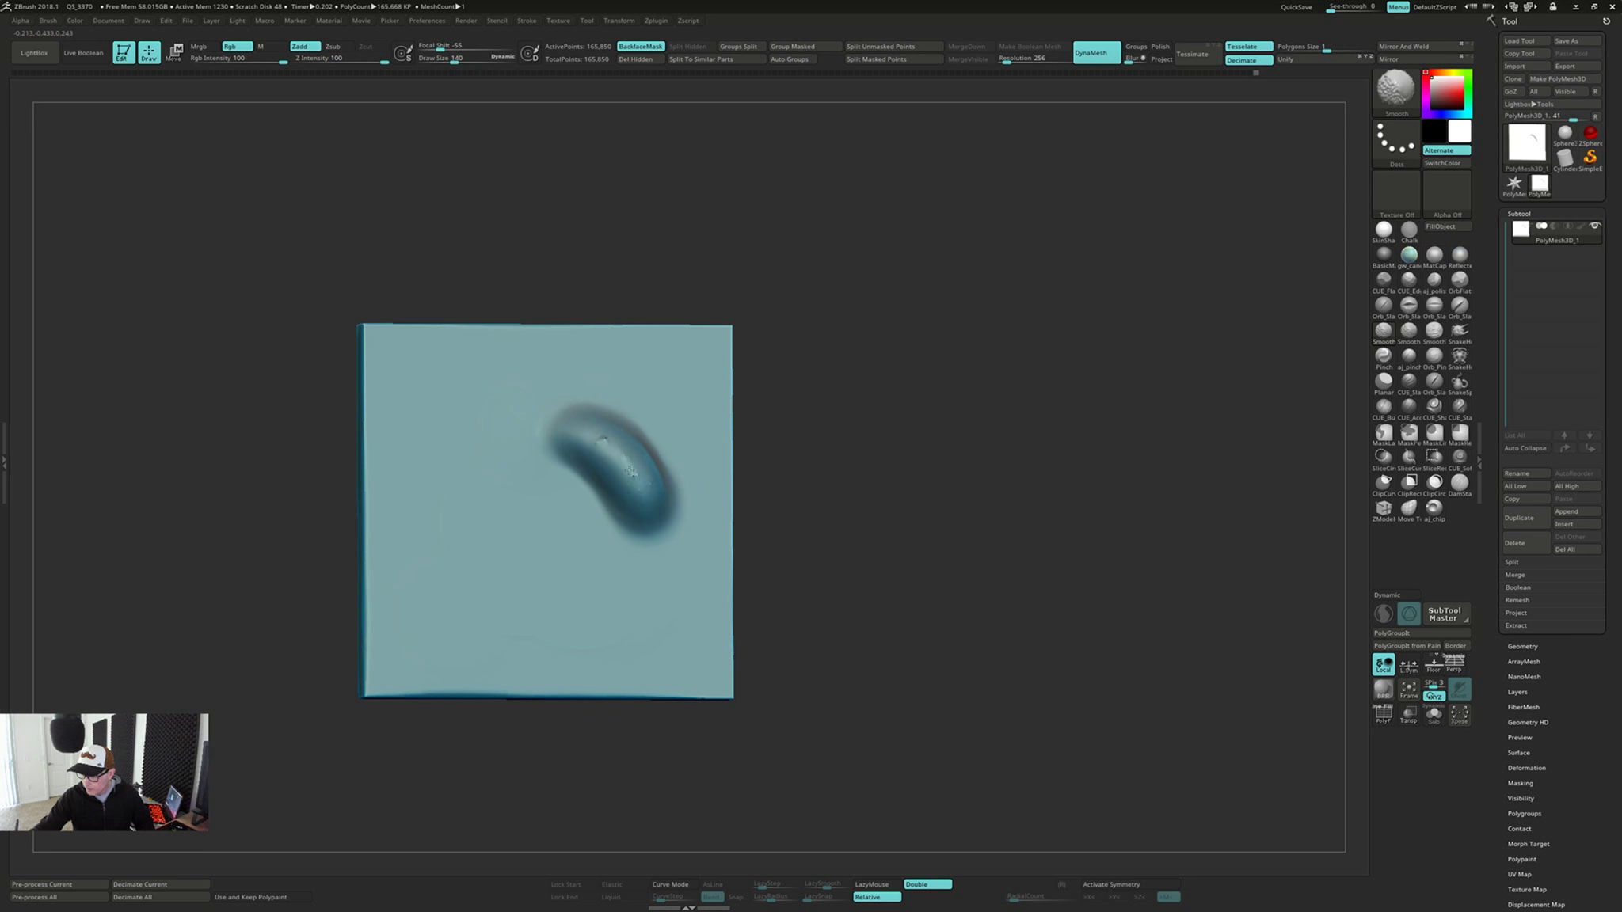
{"action": "left_click_drag", "start_coordinate": [852, 472], "coordinate": [862, 567], "text": "ctrl"}
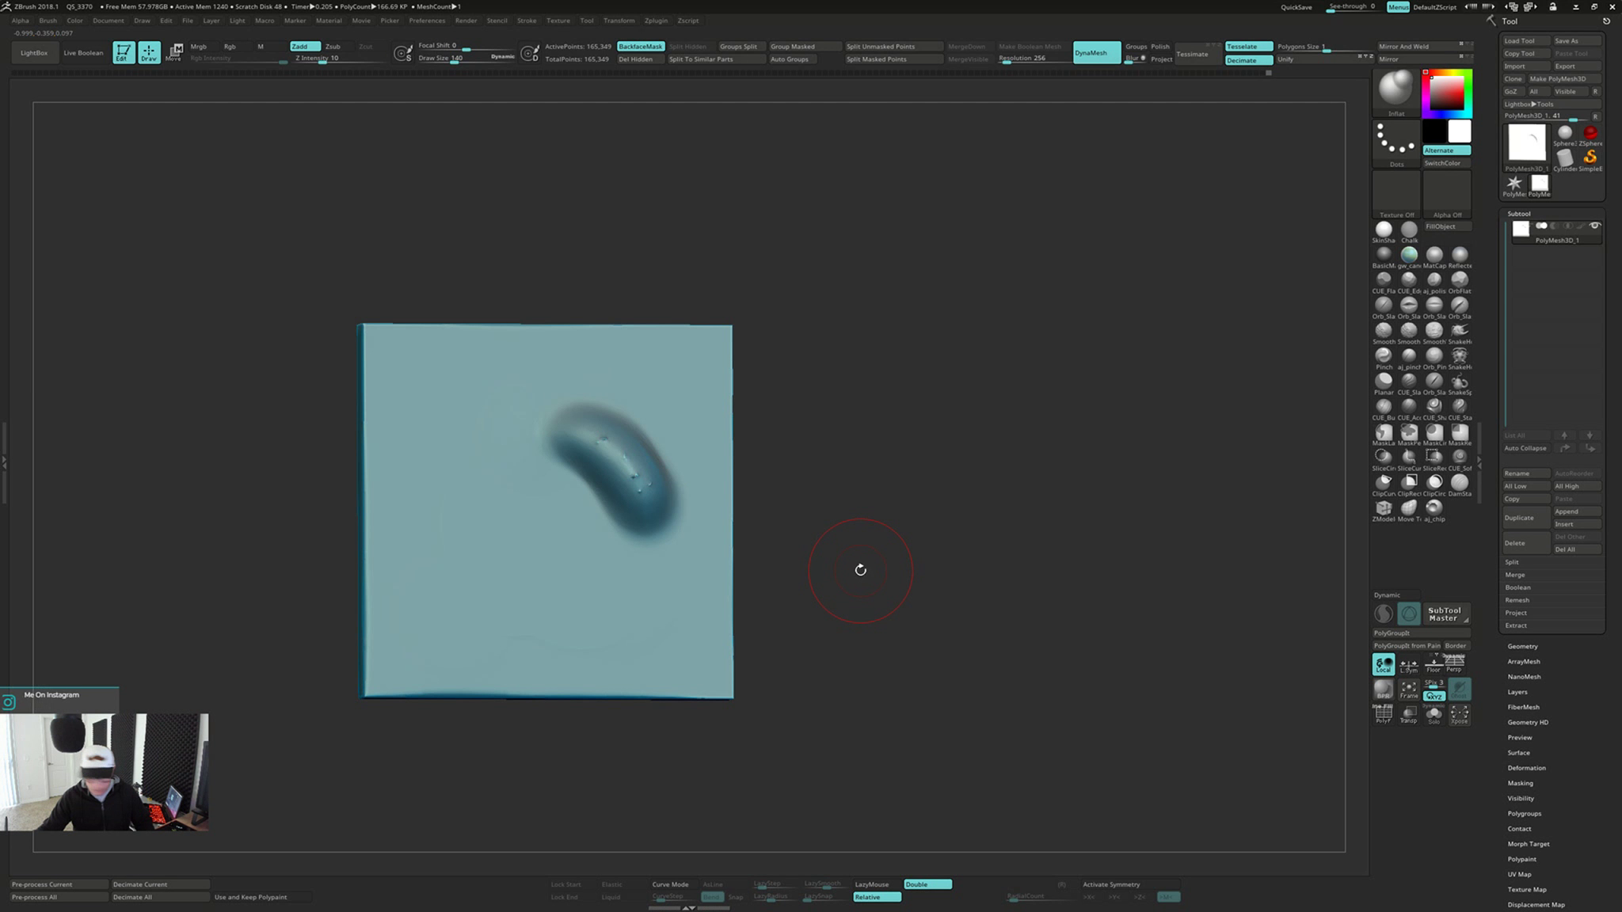
{"action": "left_click_drag", "start_coordinate": [591, 429], "coordinate": [645, 491]}
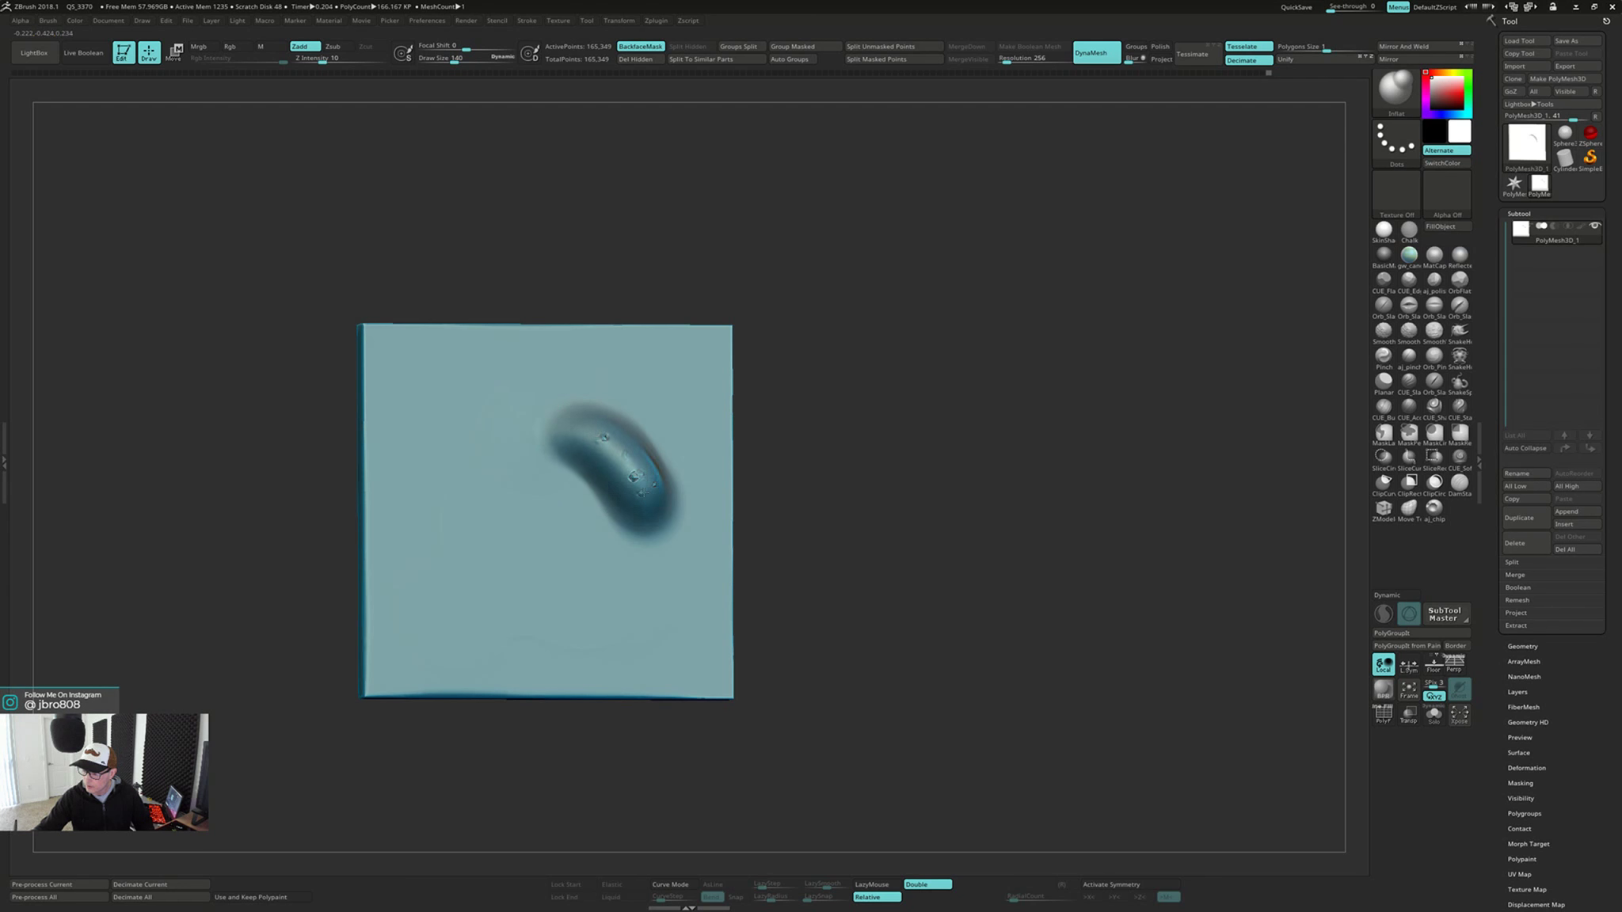
{"action": "left_click_drag", "start_coordinate": [851, 488], "coordinate": [852, 568], "text": "ctrl"}
{"action": "key", "text": "shift"}
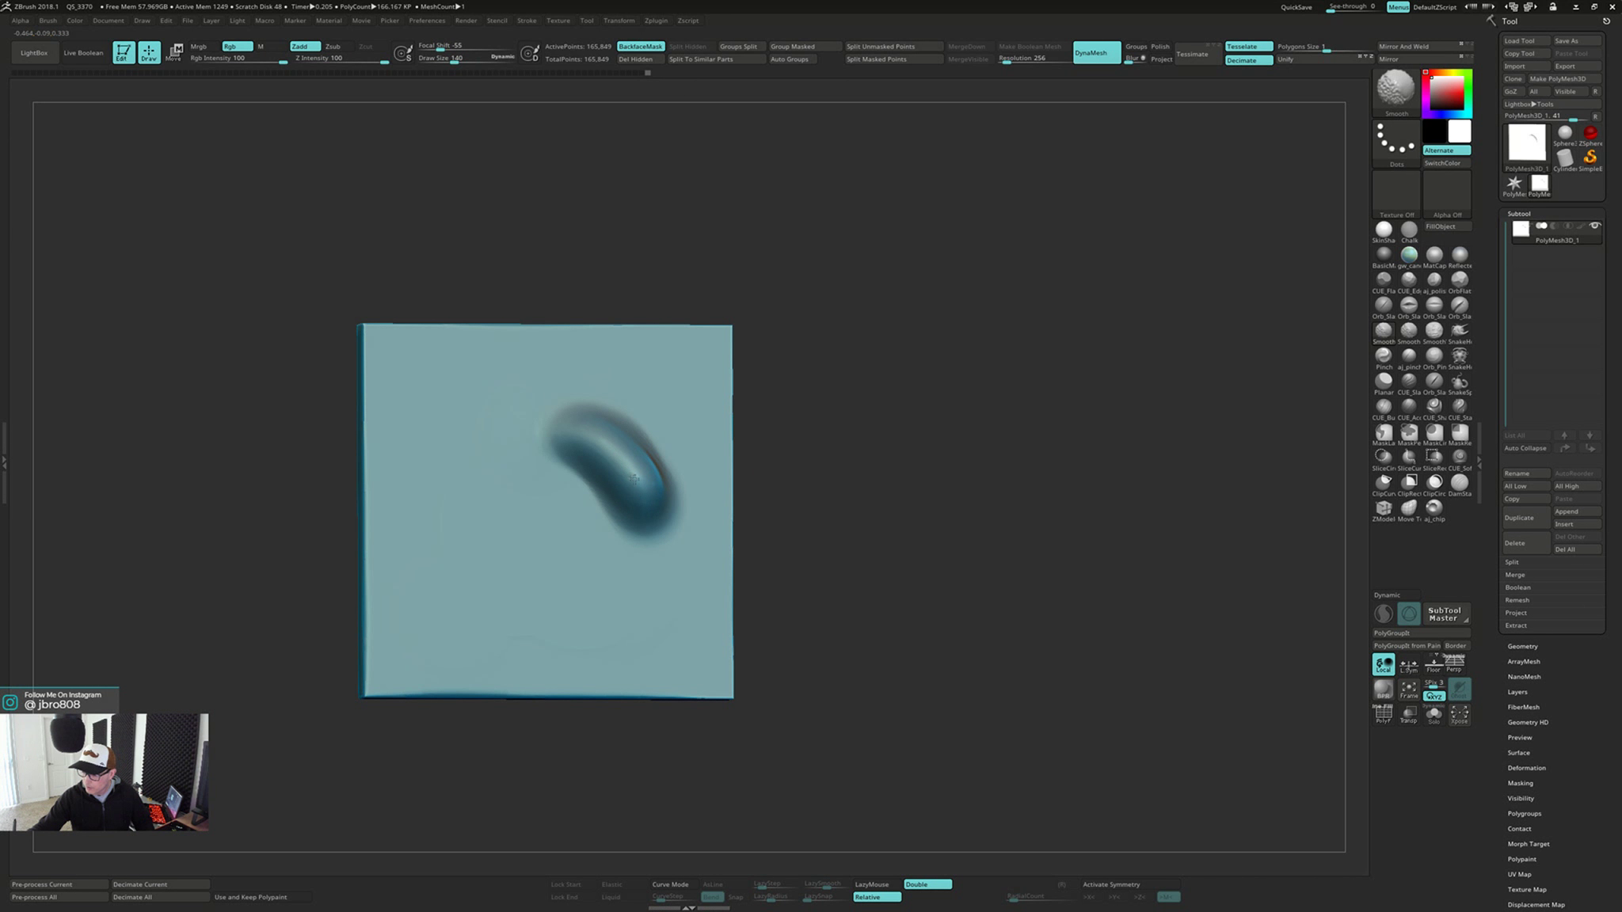
Smooth the last irregularities on the raised curved band up close and check it from several angles
{"action": "right_click_drag", "start_coordinate": [705, 468], "coordinate": [701, 594]}
{"action": "mouse_move", "coordinate": [610, 507]}
{"action": "right_mouse_down"}
{"action": "mouse_move", "coordinate": [574, 445]}
{"action": "mouse_move", "coordinate": [546, 474]}
{"action": "right_mouse_up"}
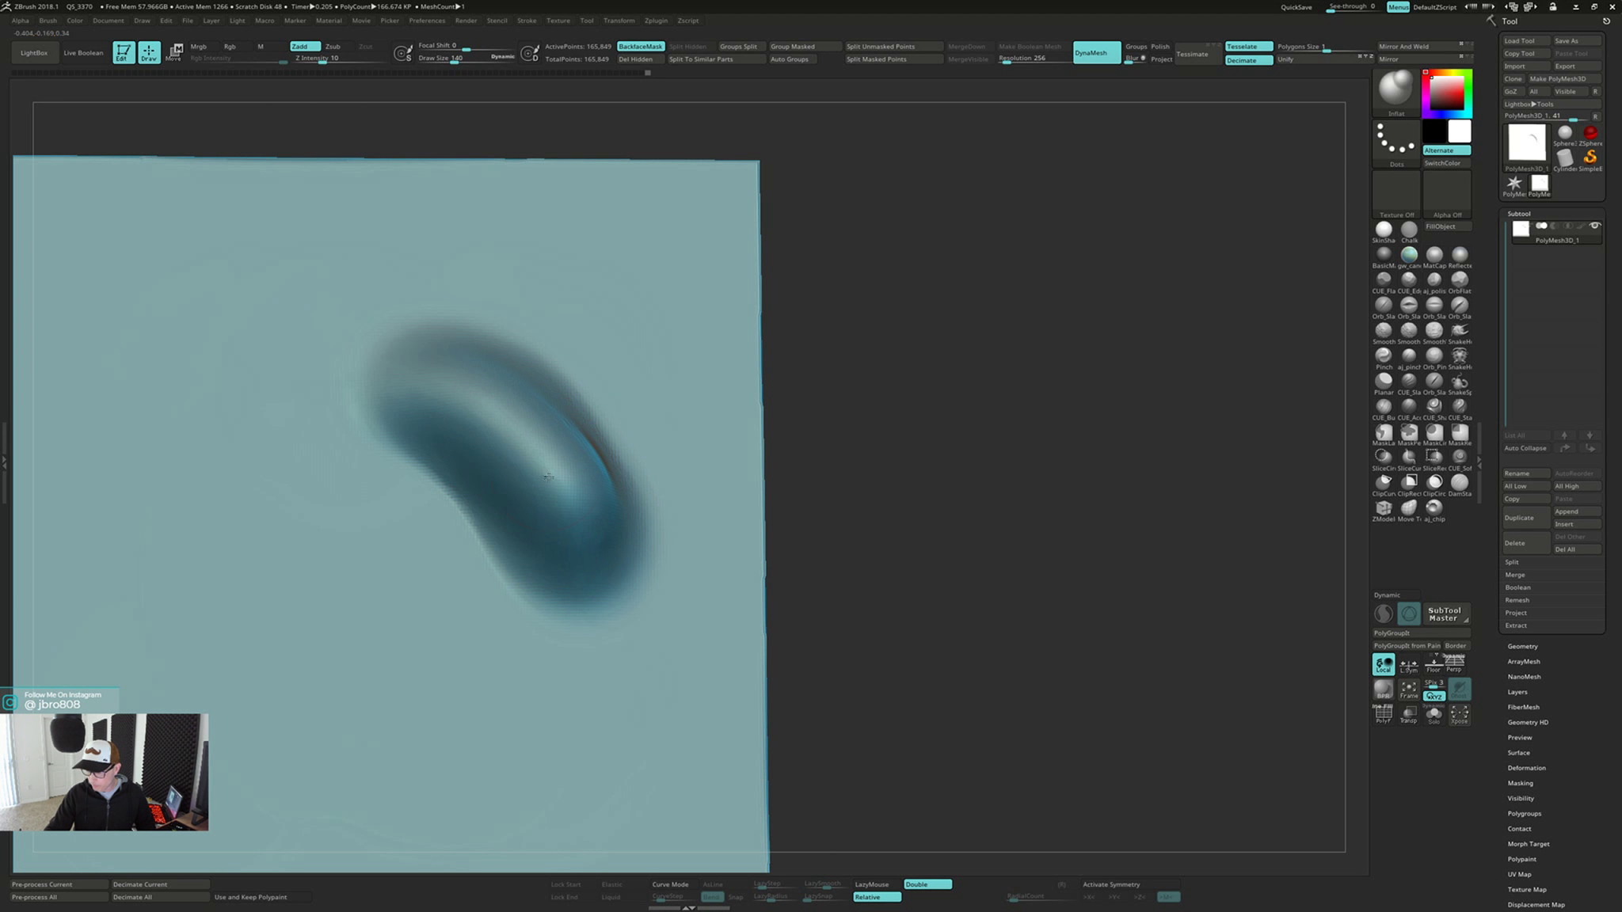
{"action": "left_click_drag", "start_coordinate": [547, 476], "coordinate": [554, 483]}
{"action": "right_click_drag", "start_coordinate": [554, 483], "coordinate": [527, 498]}
{"action": "left_click_drag", "start_coordinate": [590, 431], "coordinate": [596, 436], "text": "shift"}
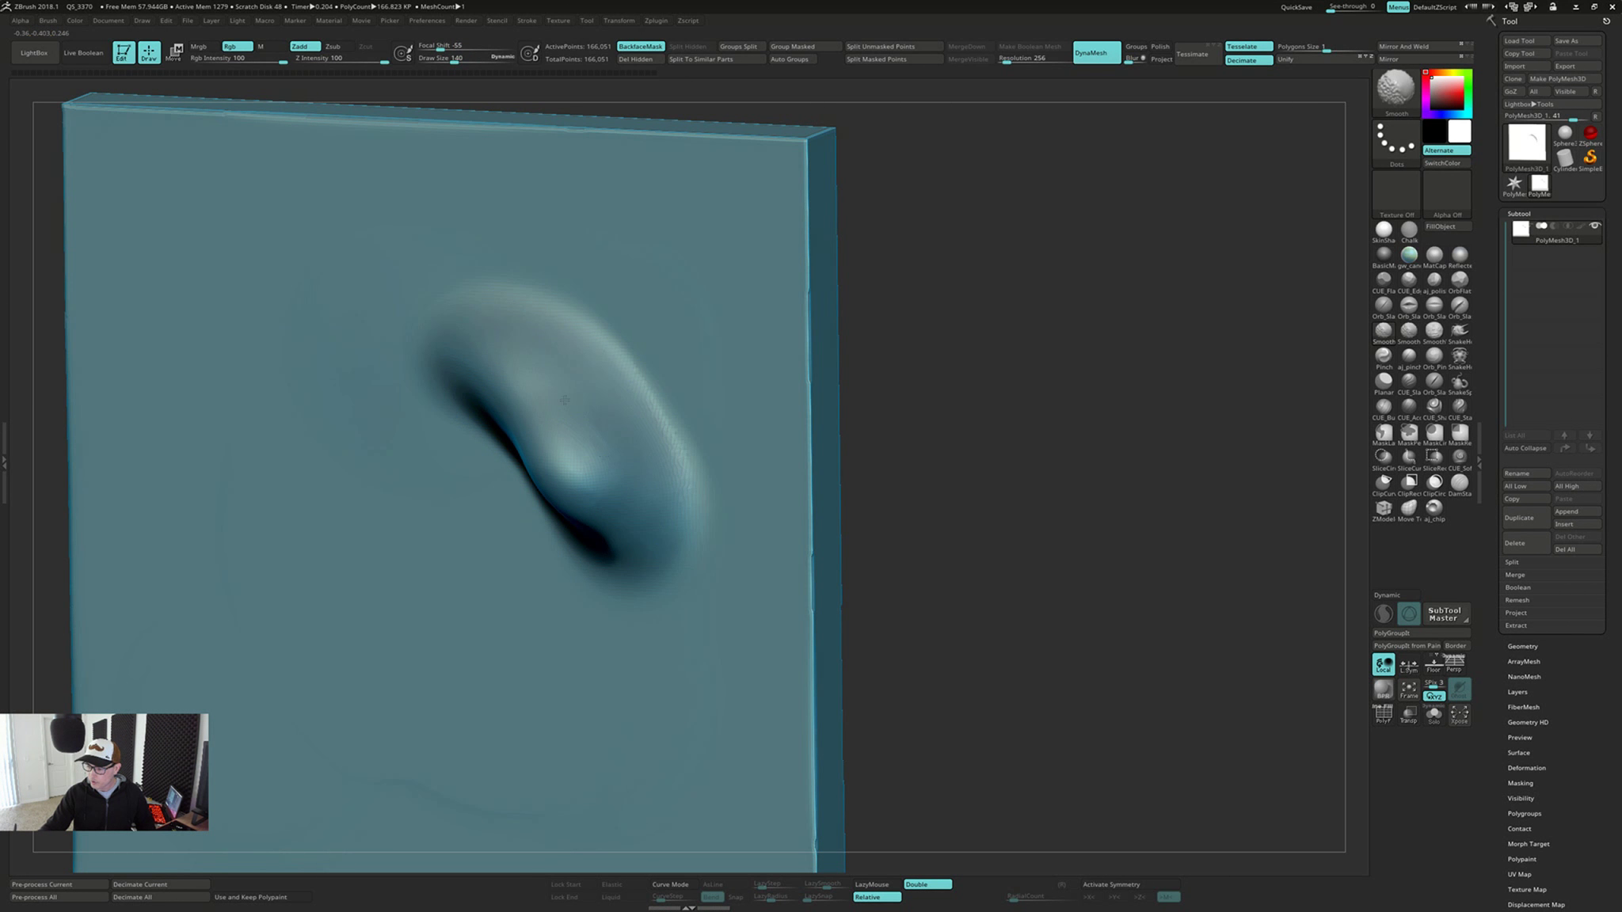
{"action": "right_click_drag", "start_coordinate": [598, 434], "coordinate": [498, 383]}
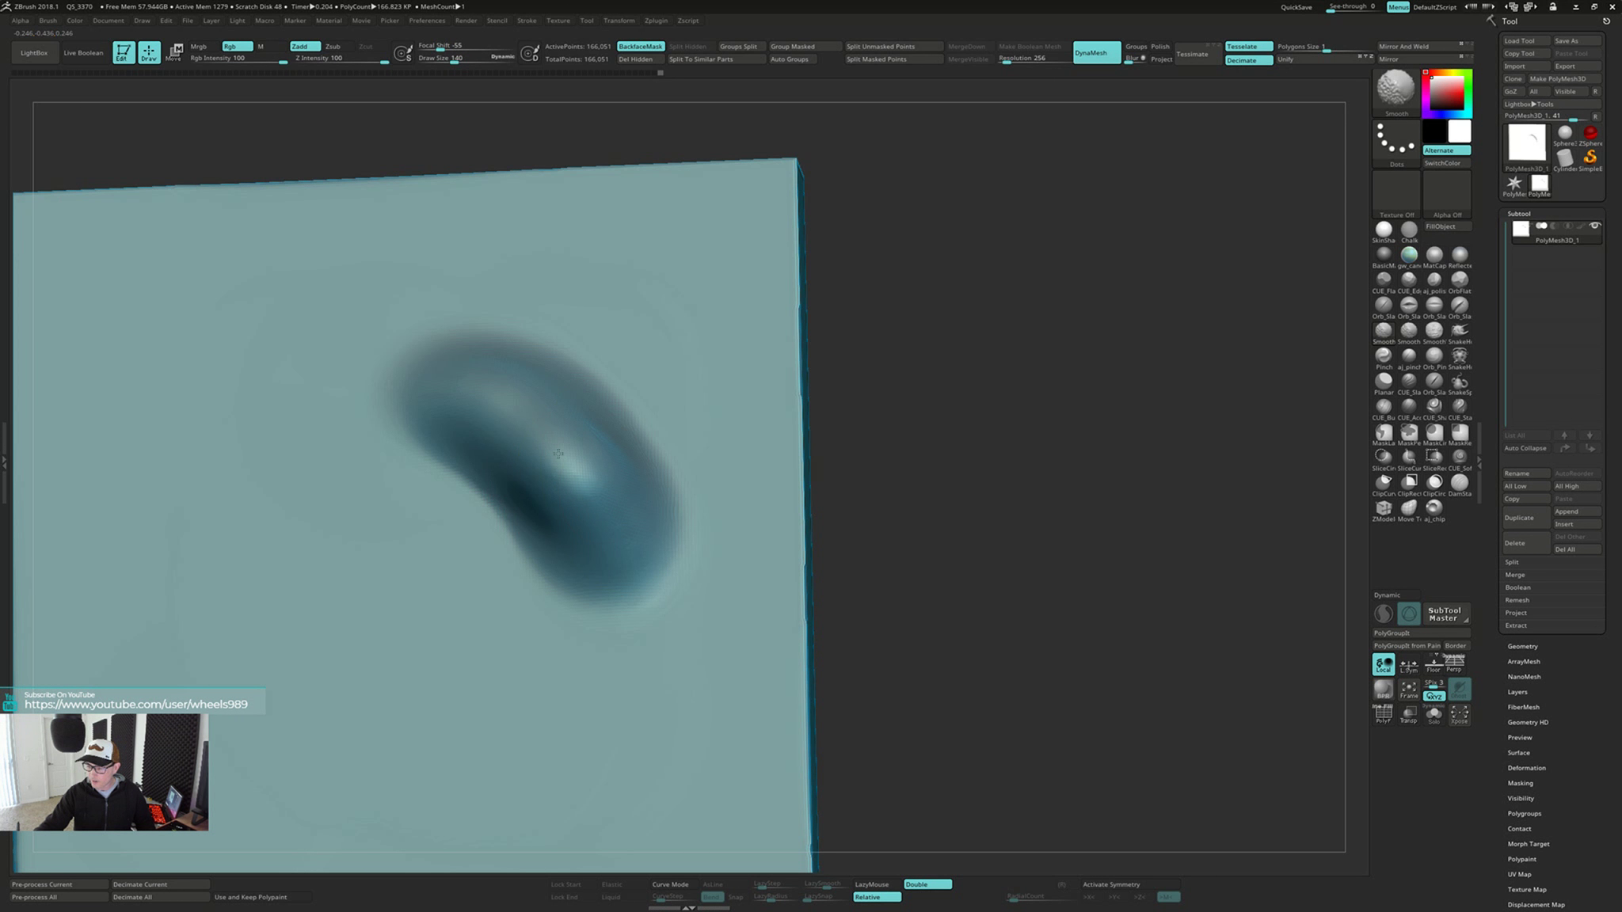
Flatten the raised curved band flush with the plate using the Planar brush and remesh the plate with DynaMesh
{"action": "left_click_drag", "start_coordinate": [978, 441], "coordinate": [981, 598], "text": "ctrl"}
{"action": "mouse_move", "coordinate": [960, 554]}
{"action": "right_mouse_down", "text": "ctrl"}
{"action": "mouse_move", "coordinate": [942, 404]}
{"action": "mouse_move", "coordinate": [1000, 464]}
{"action": "mouse_move", "coordinate": [930, 490]}
{"action": "right_mouse_up", "text": "ctrl"}
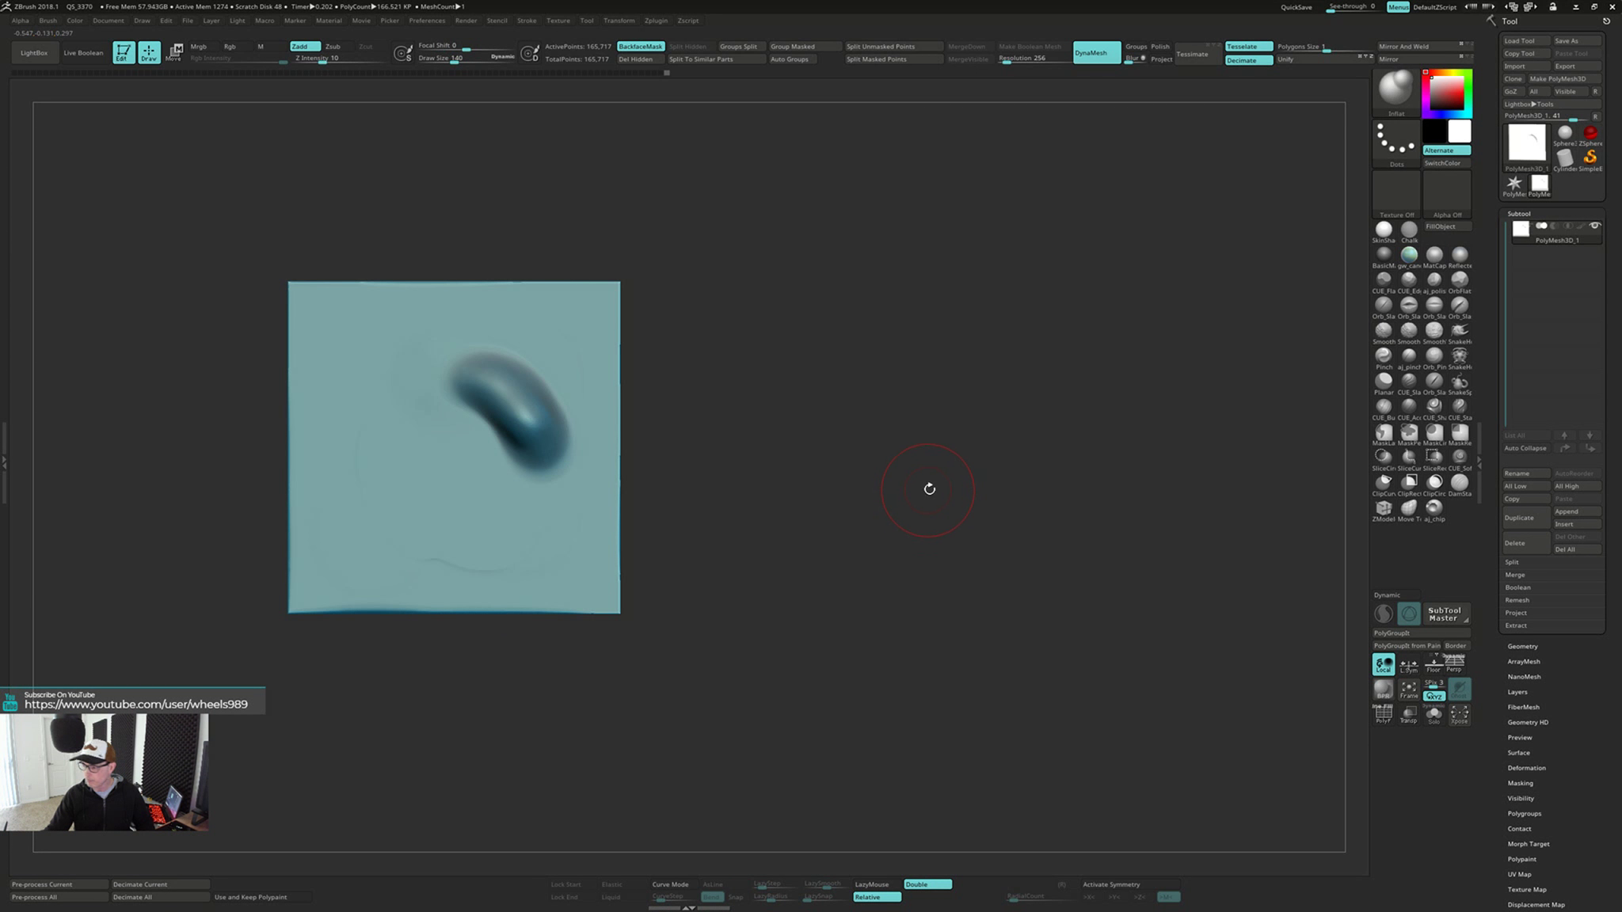
{"action": "left_click", "coordinate": [1382, 387]}
{"action": "mouse_move", "coordinate": [532, 508]}
{"action": "left_mouse_down"}
{"action": "mouse_move", "coordinate": [542, 412]}
{"action": "mouse_move", "coordinate": [507, 372]}
{"action": "mouse_move", "coordinate": [471, 396]}
{"action": "mouse_move", "coordinate": [524, 436]}
{"action": "left_mouse_up"}
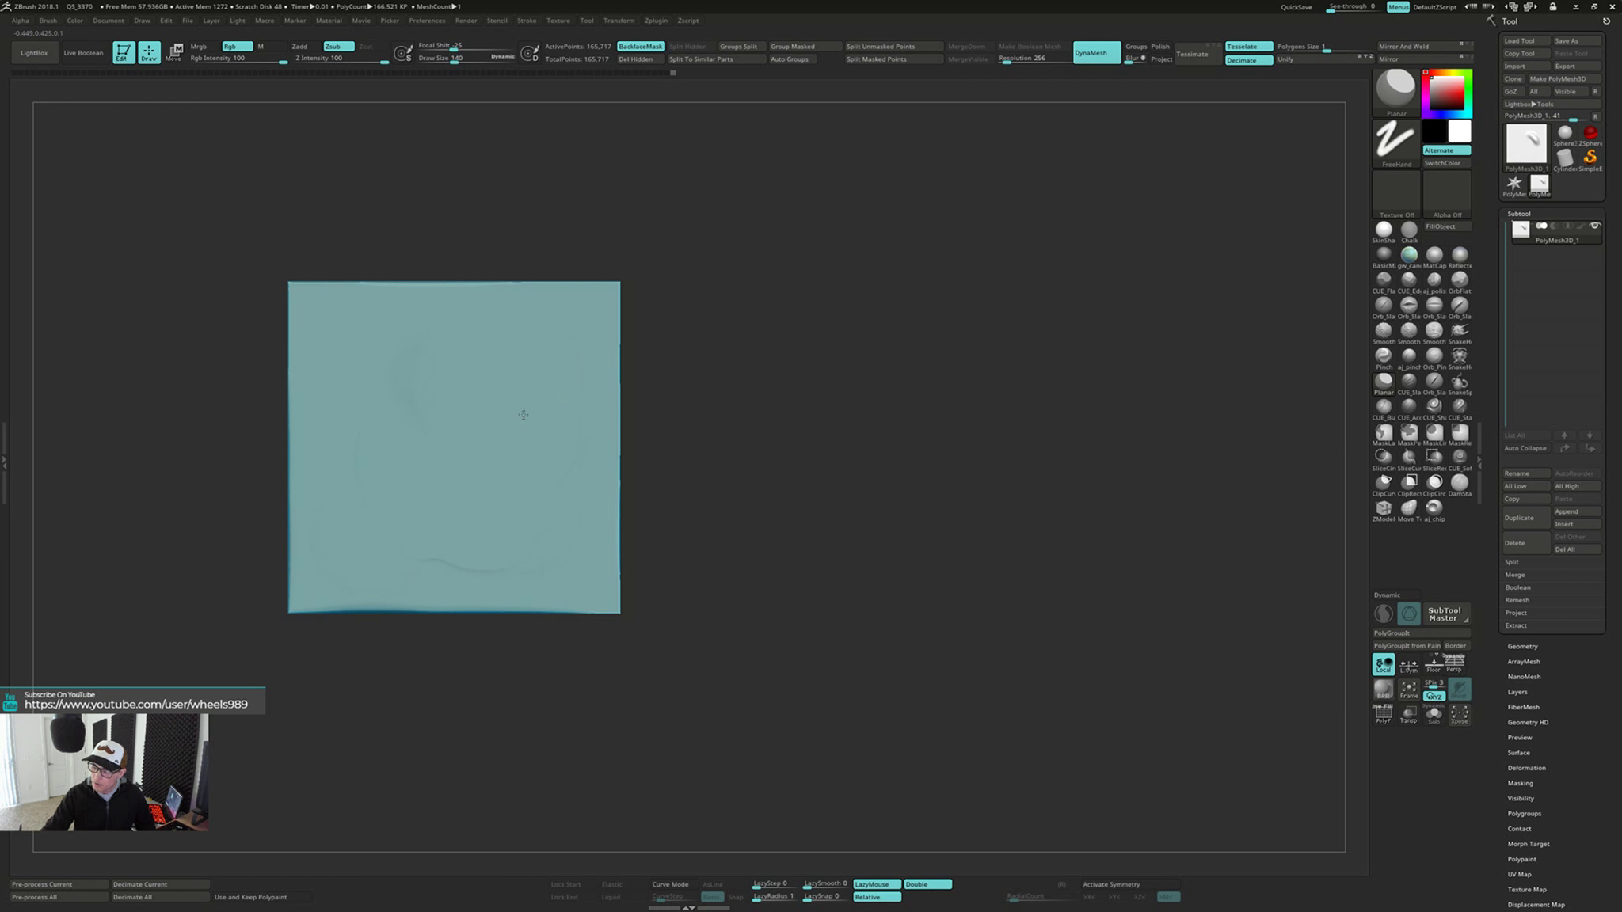
{"action": "left_click_drag", "start_coordinate": [815, 518], "coordinate": [949, 514]}
Build up a broad ClayBuildup stroke from the plate's upper corner area across the round bulge on the opposite face
{"action": "left_click_drag", "start_coordinate": [930, 579], "coordinate": [905, 675], "text": "alt"}
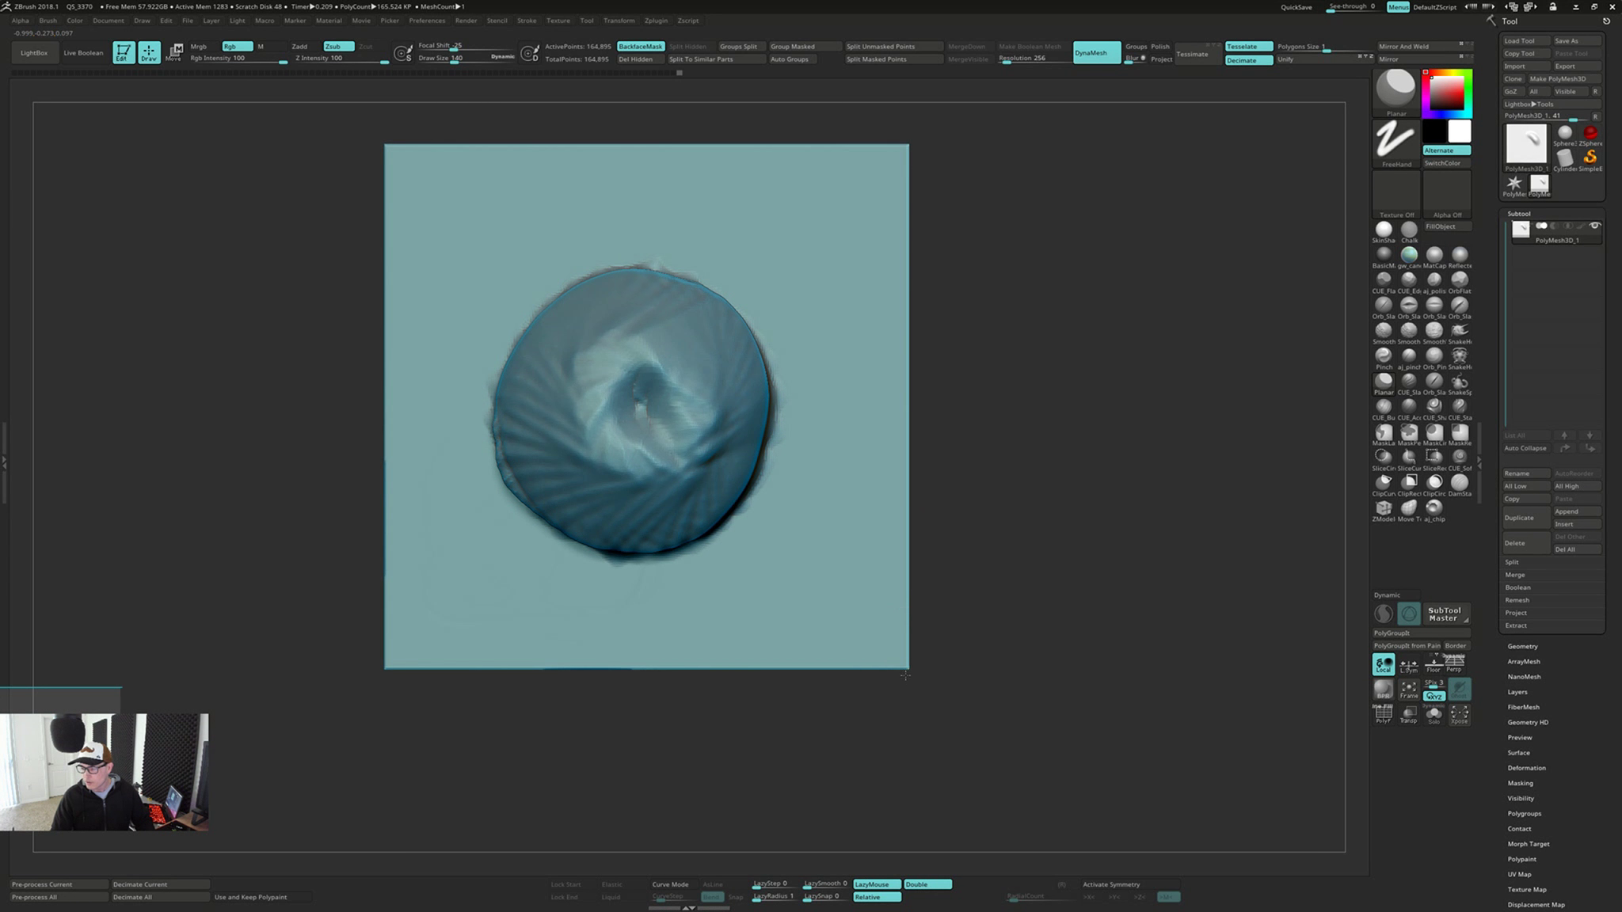
{"action": "left_click_drag", "start_coordinate": [1037, 476], "coordinate": [1018, 509], "text": "alt"}
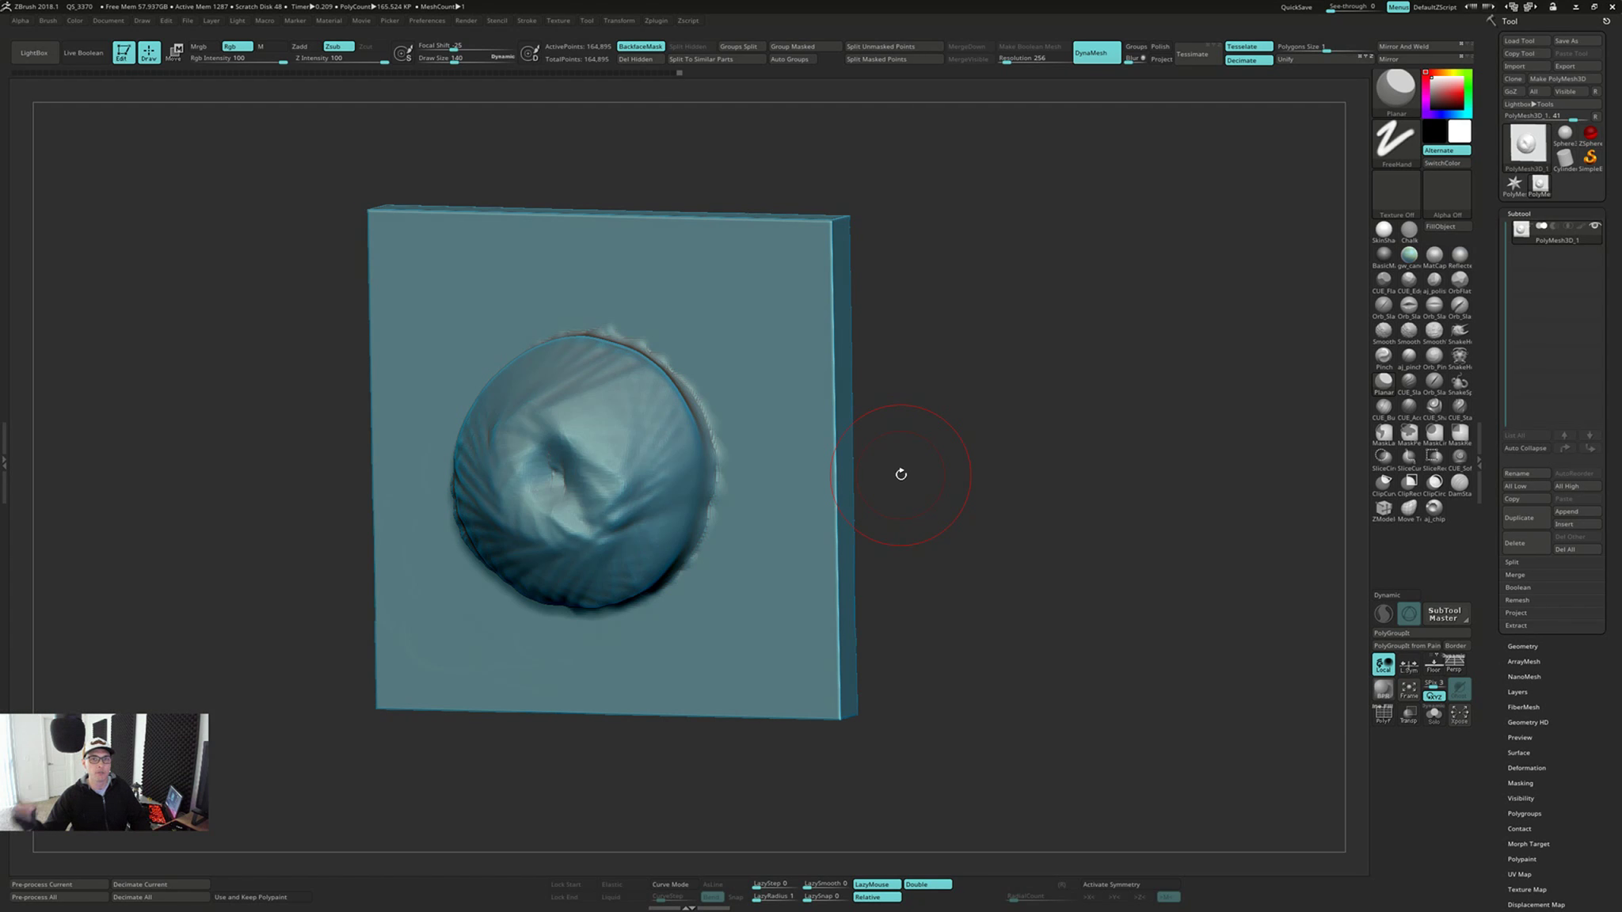
{"action": "left_click_drag", "start_coordinate": [901, 473], "coordinate": [809, 544]}
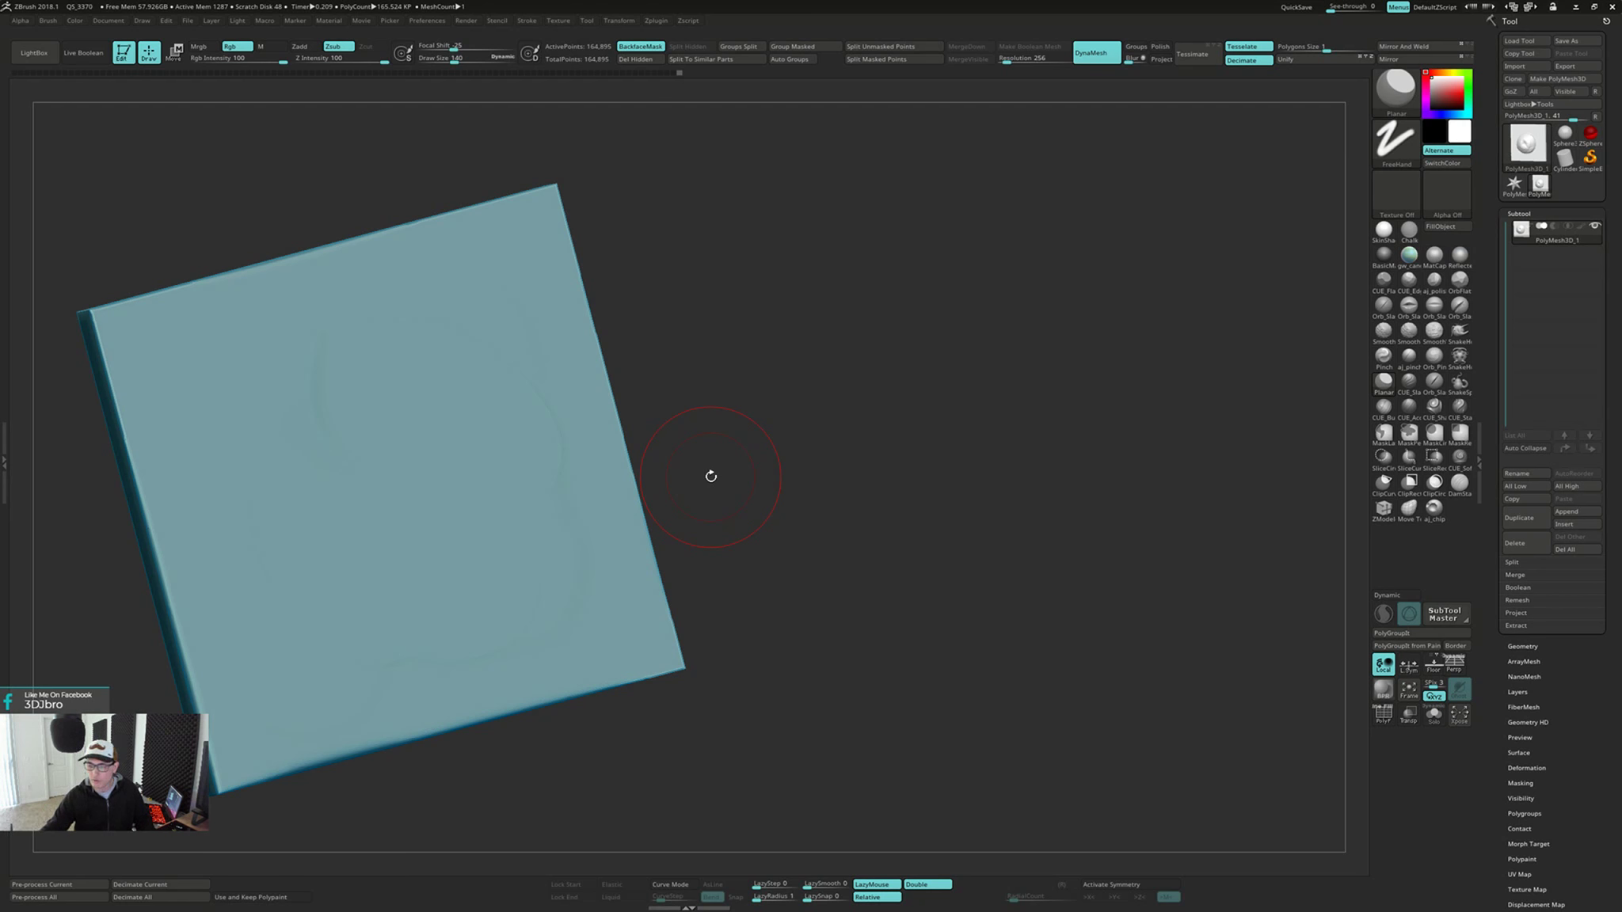
{"action": "mouse_move", "coordinate": [711, 476]}
{"action": "left_mouse_down"}
{"action": "mouse_move", "coordinate": [754, 446]}
{"action": "mouse_move", "coordinate": [735, 470]}
{"action": "mouse_move", "coordinate": [768, 480]}
{"action": "mouse_move", "coordinate": [811, 424]}
{"action": "left_mouse_up"}
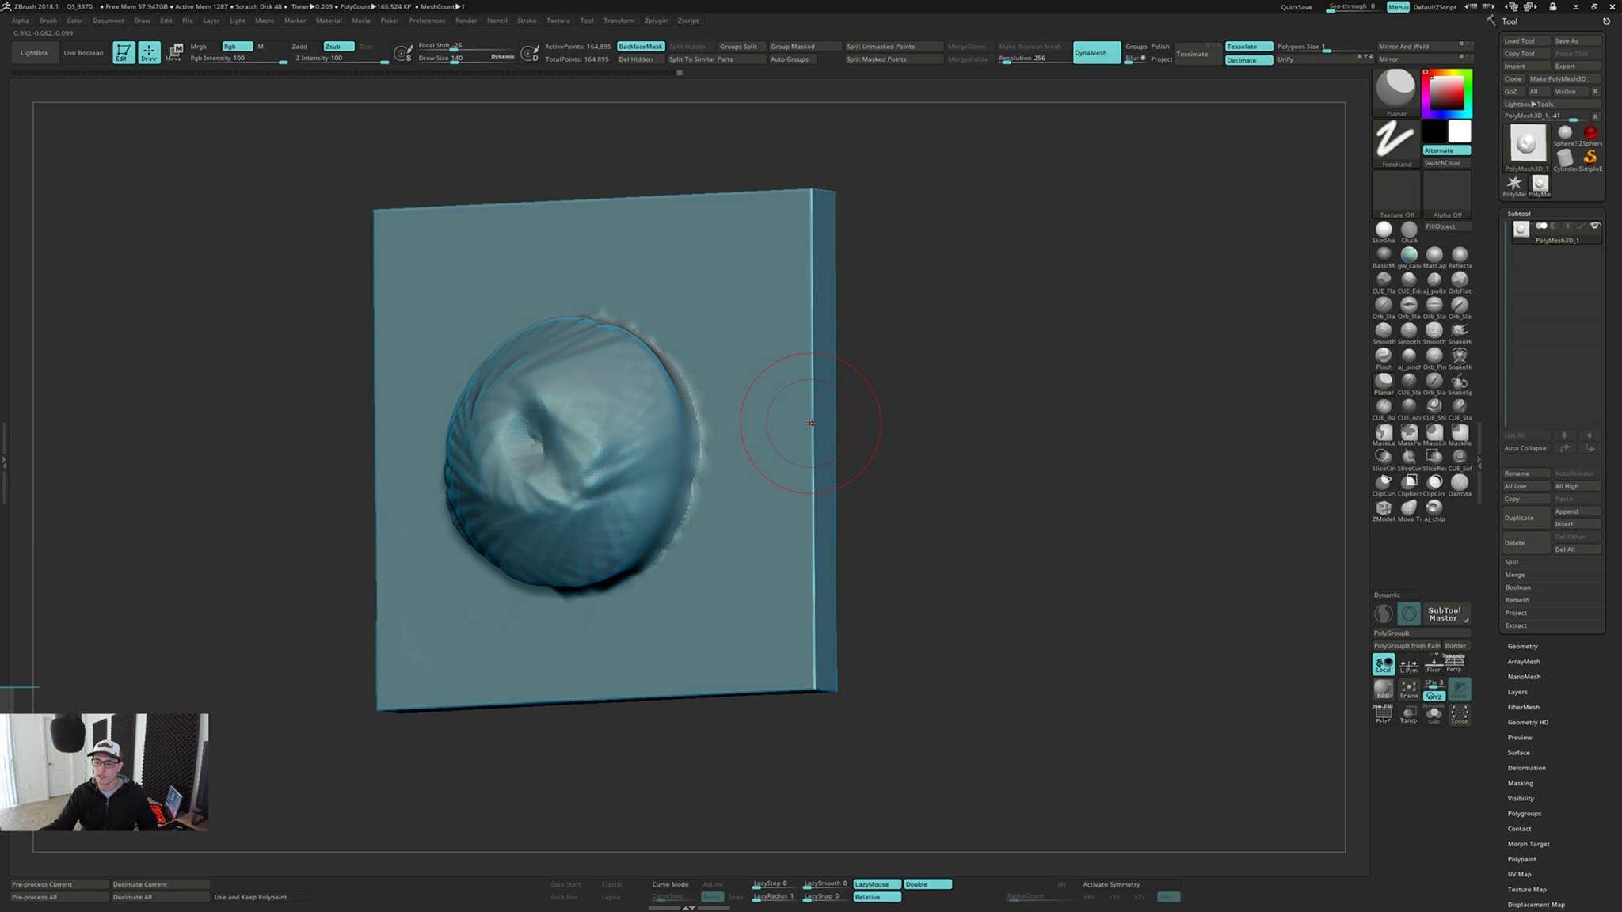
{"action": "key", "text": "b"}
{"action": "key", "text": "c"}
{"action": "key", "text": "b"}
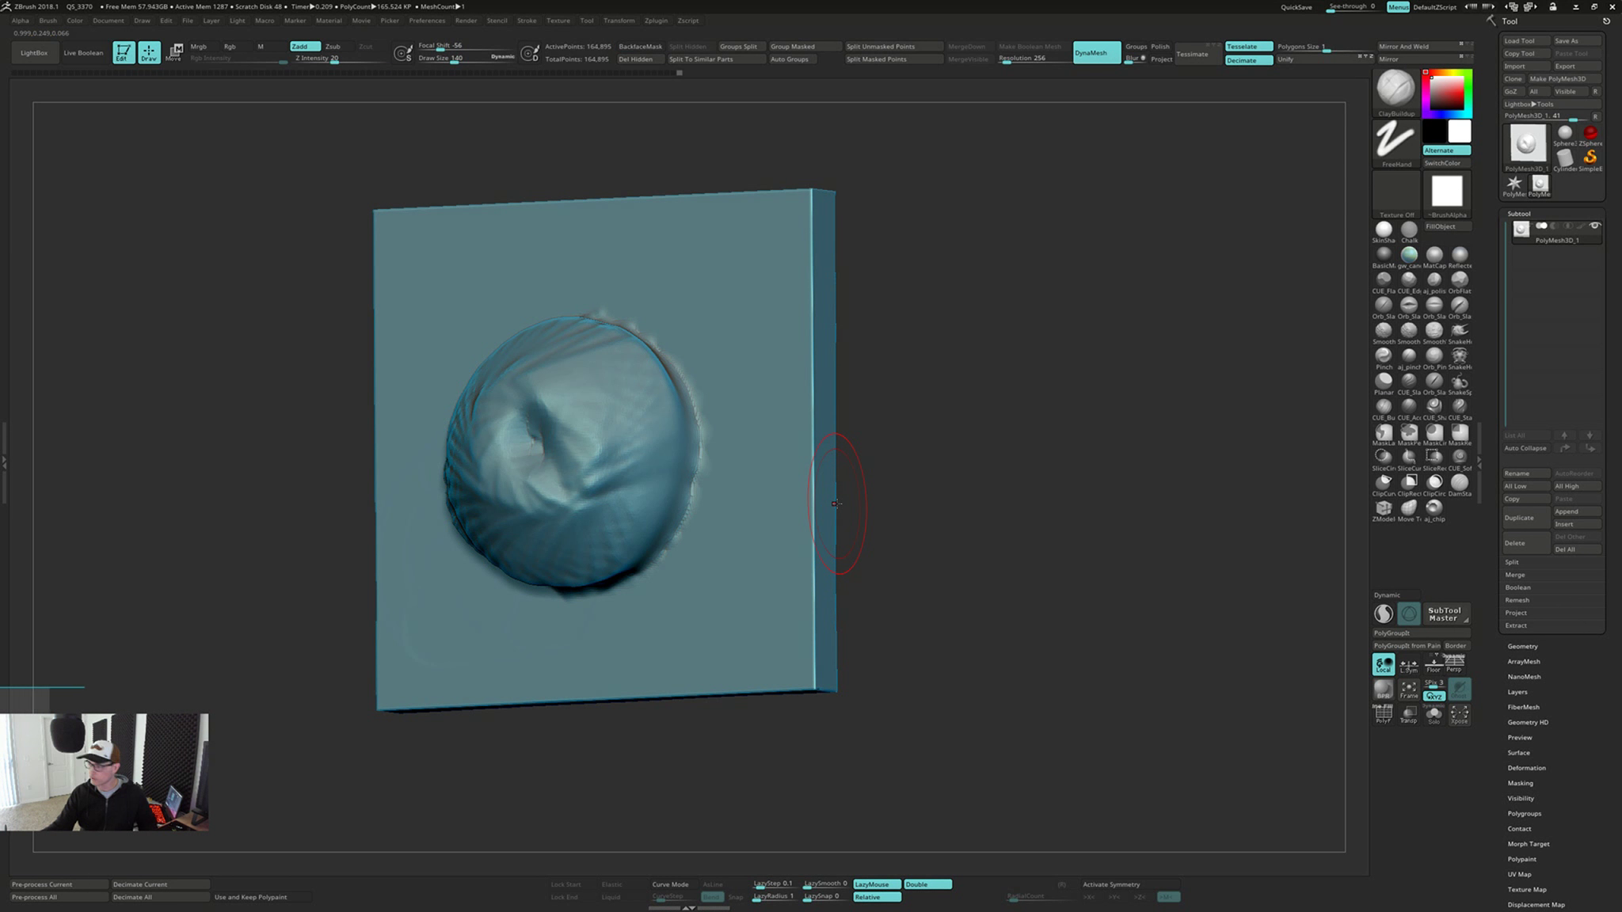
{"action": "left_click_drag", "start_coordinate": [849, 528], "coordinate": [873, 515]}
{"action": "mouse_move", "coordinate": [667, 316]}
{"action": "left_mouse_down"}
{"action": "mouse_move", "coordinate": [712, 277]}
{"action": "mouse_move", "coordinate": [681, 340]}
{"action": "mouse_move", "coordinate": [659, 346]}
{"action": "mouse_move", "coordinate": [697, 294]}
{"action": "mouse_move", "coordinate": [592, 424]}
{"action": "left_mouse_up"}
{"action": "mouse_move", "coordinate": [277, 523]}
{"action": "left_mouse_down"}
{"action": "mouse_move", "coordinate": [938, 593]}
{"action": "mouse_move", "coordinate": [970, 632]}
{"action": "mouse_move", "coordinate": [956, 627]}
{"action": "left_mouse_up"}
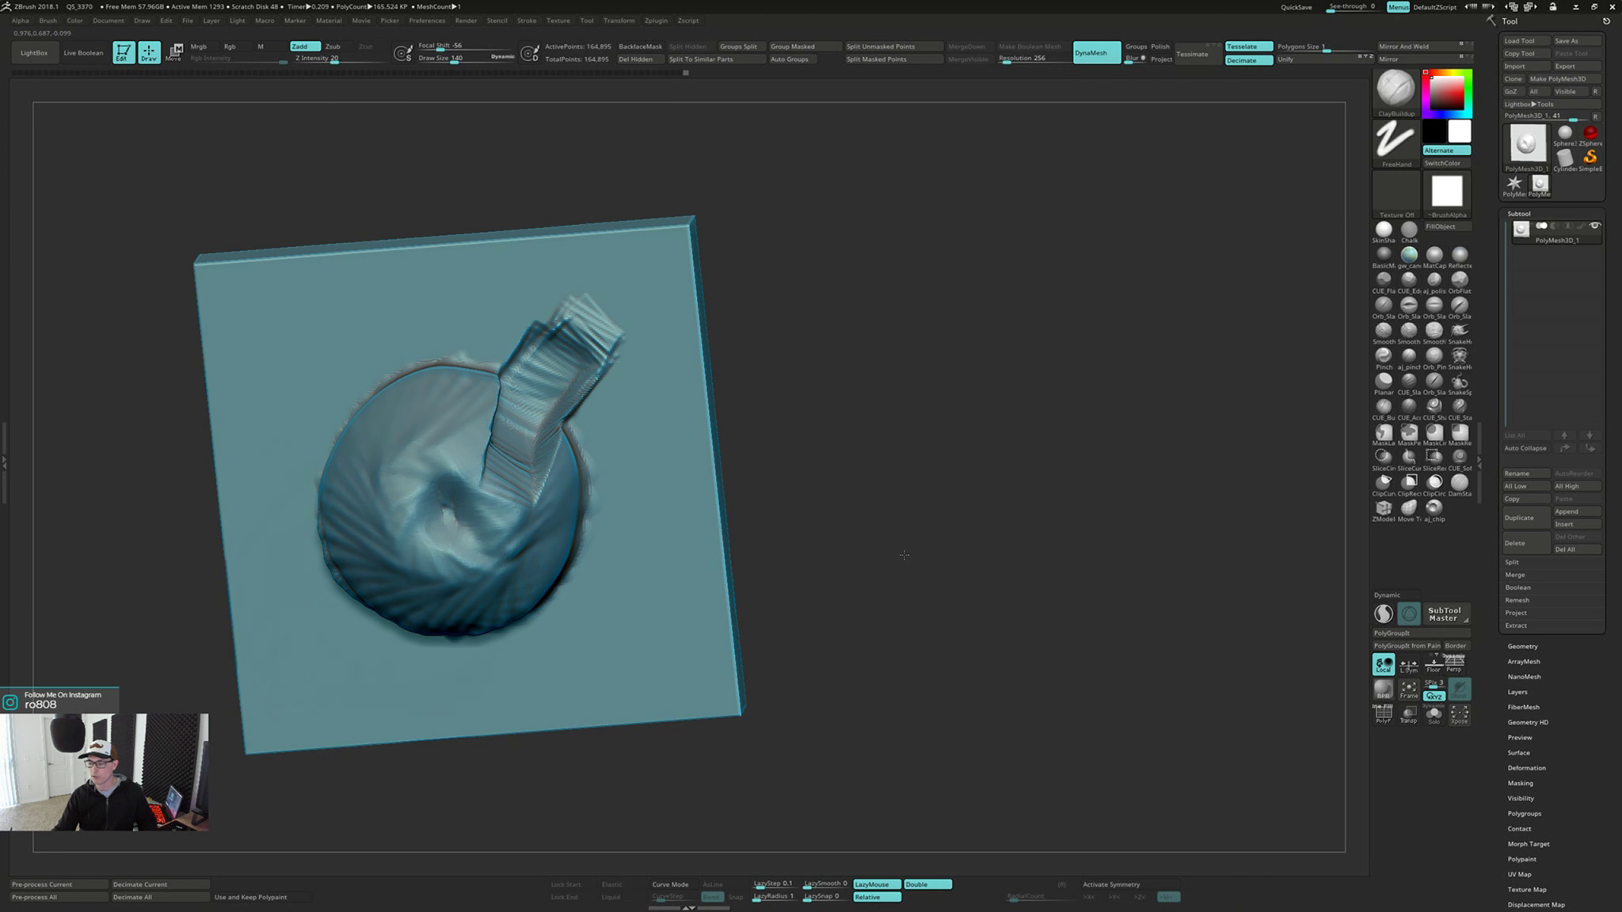
Smooth the outer end of the clay strip between the round bulge and the plate's upper corner
{"action": "left_click_drag", "start_coordinate": [904, 555], "coordinate": [888, 582]}
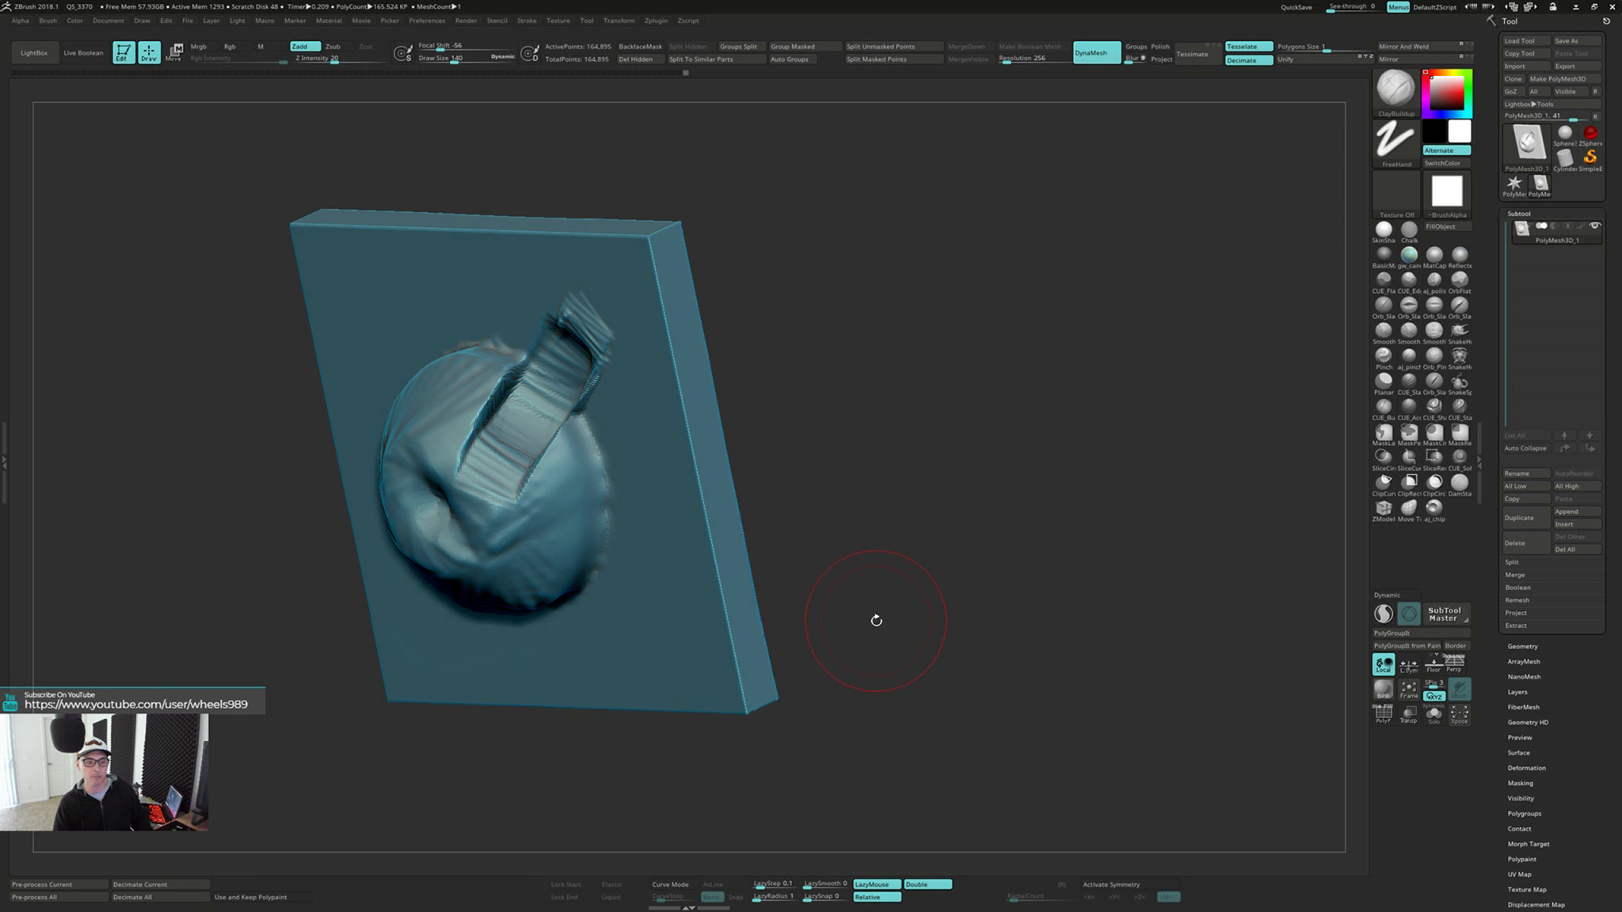
{"action": "left_click_drag", "start_coordinate": [866, 655], "coordinate": [974, 611], "text": "shift"}
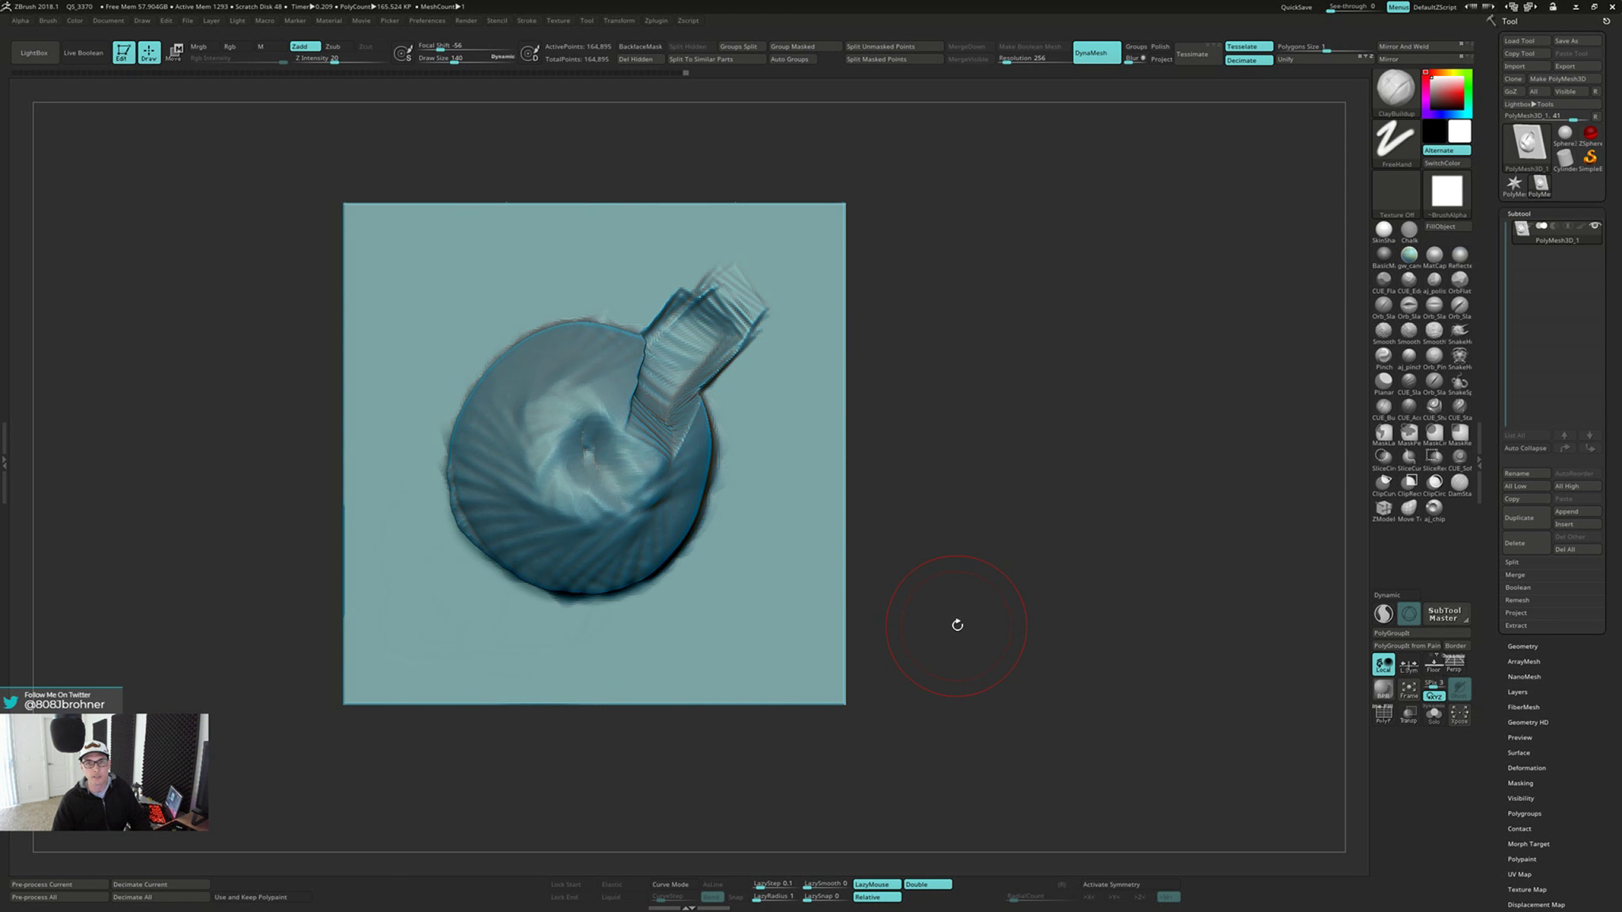
{"action": "left_click_drag", "start_coordinate": [954, 627], "coordinate": [955, 639]}
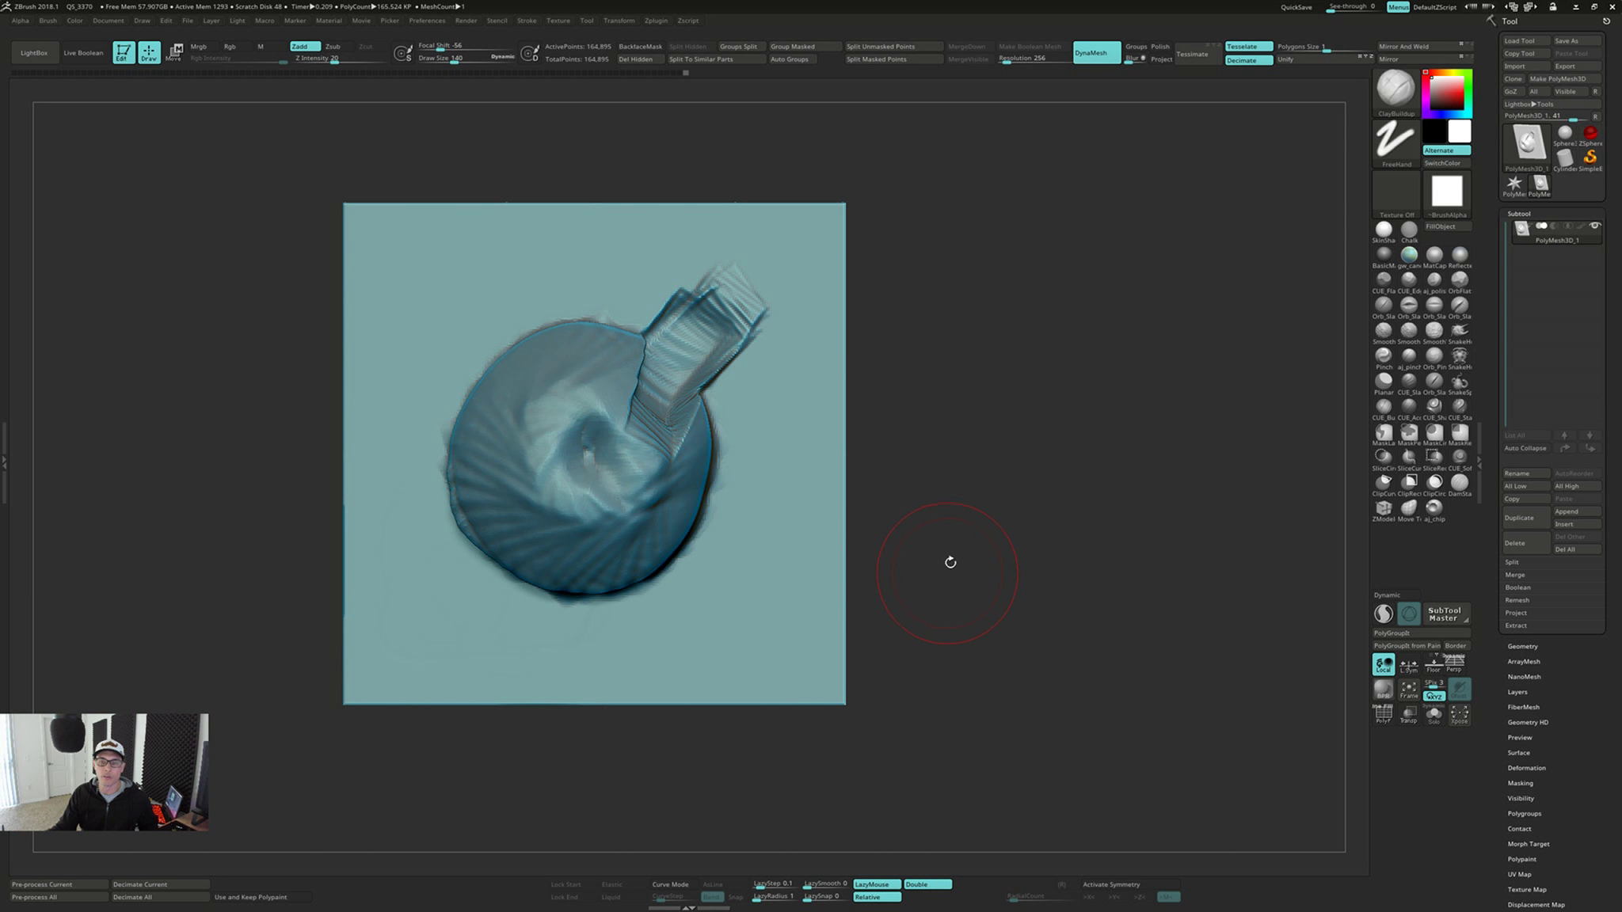
{"action": "left_click_drag", "start_coordinate": [736, 341], "coordinate": [724, 359], "text": "shift"}
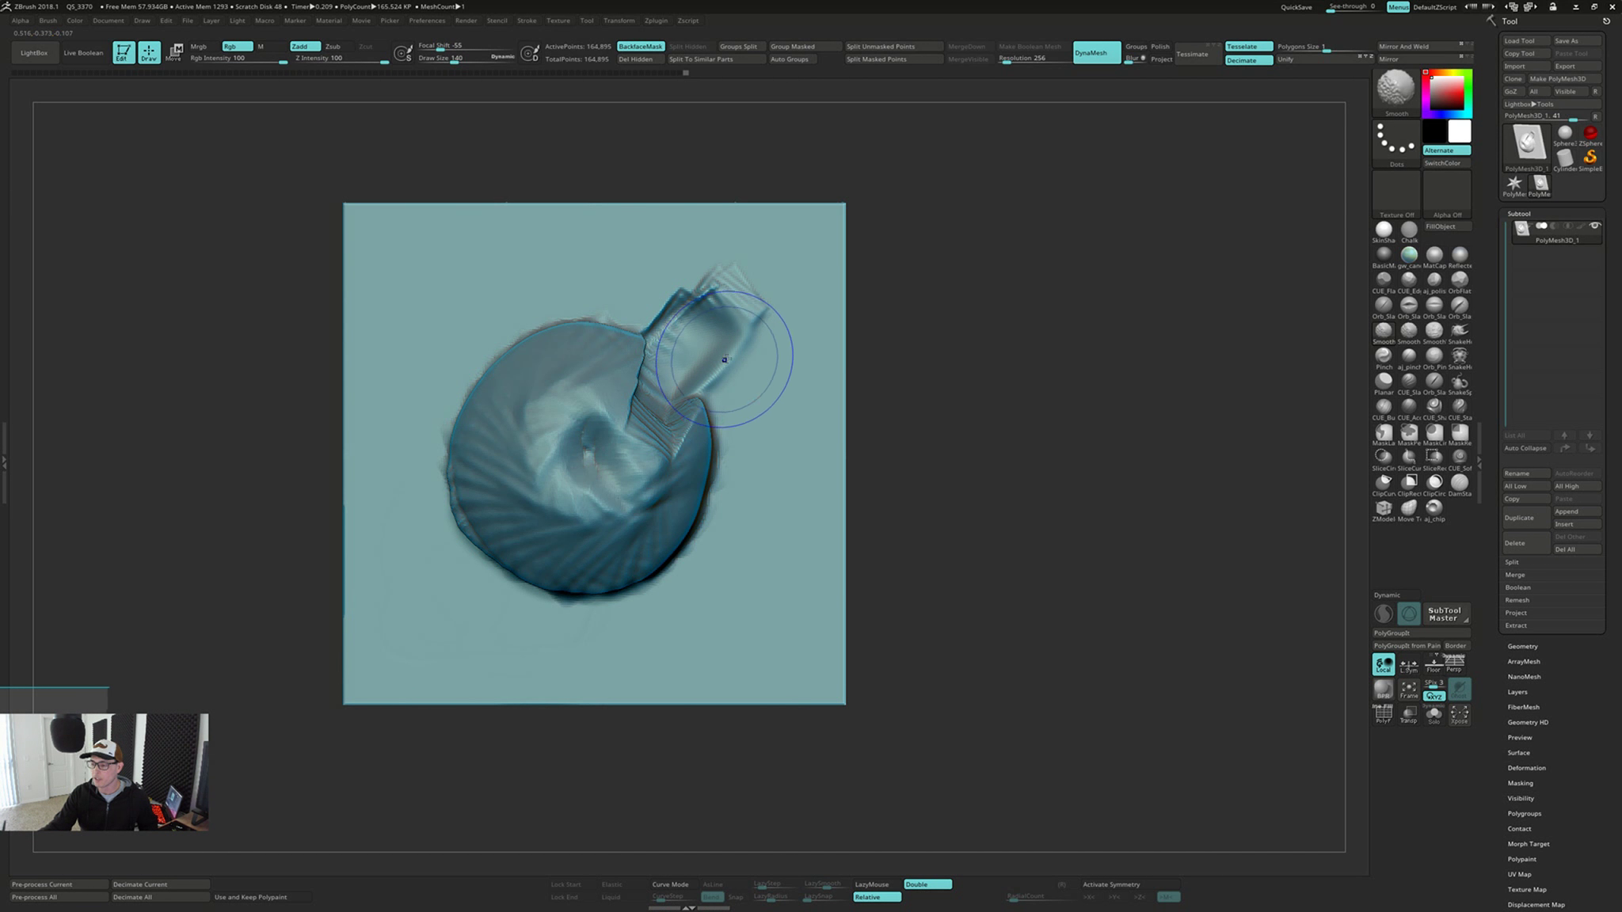